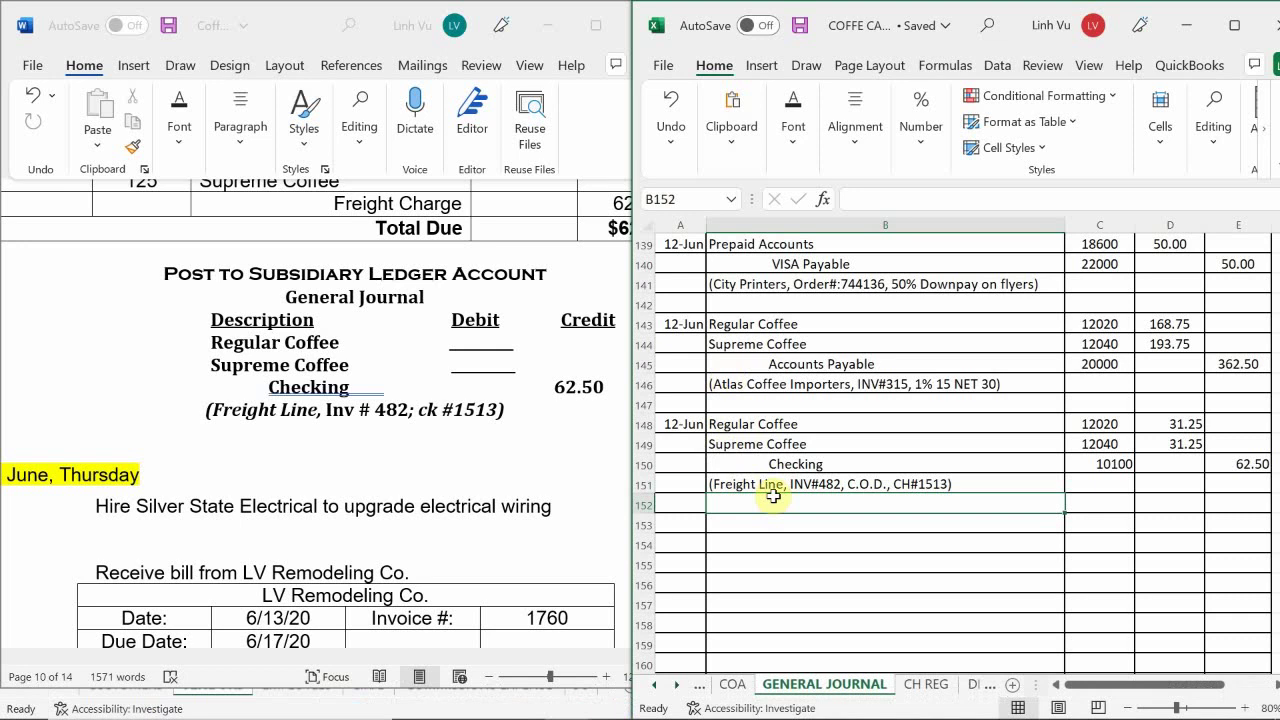
- Review the next June transaction in the Word document
click(196, 545)
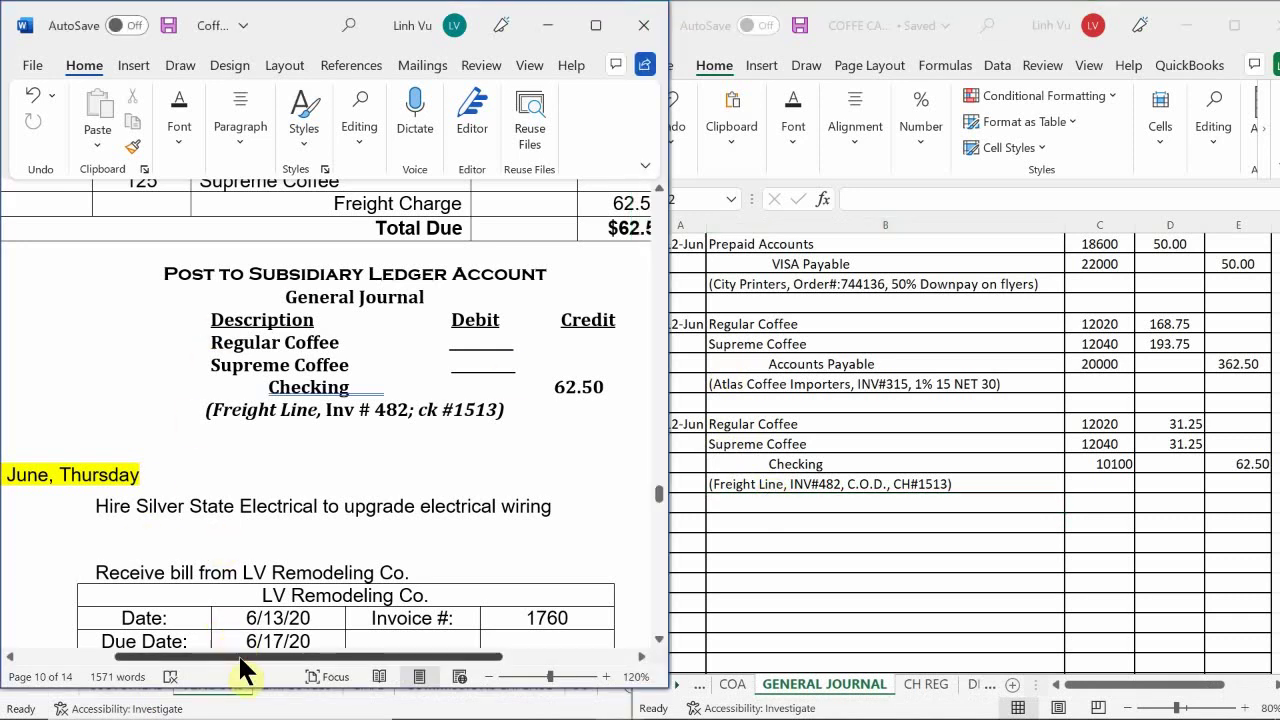
drag(240, 658, 249, 691)
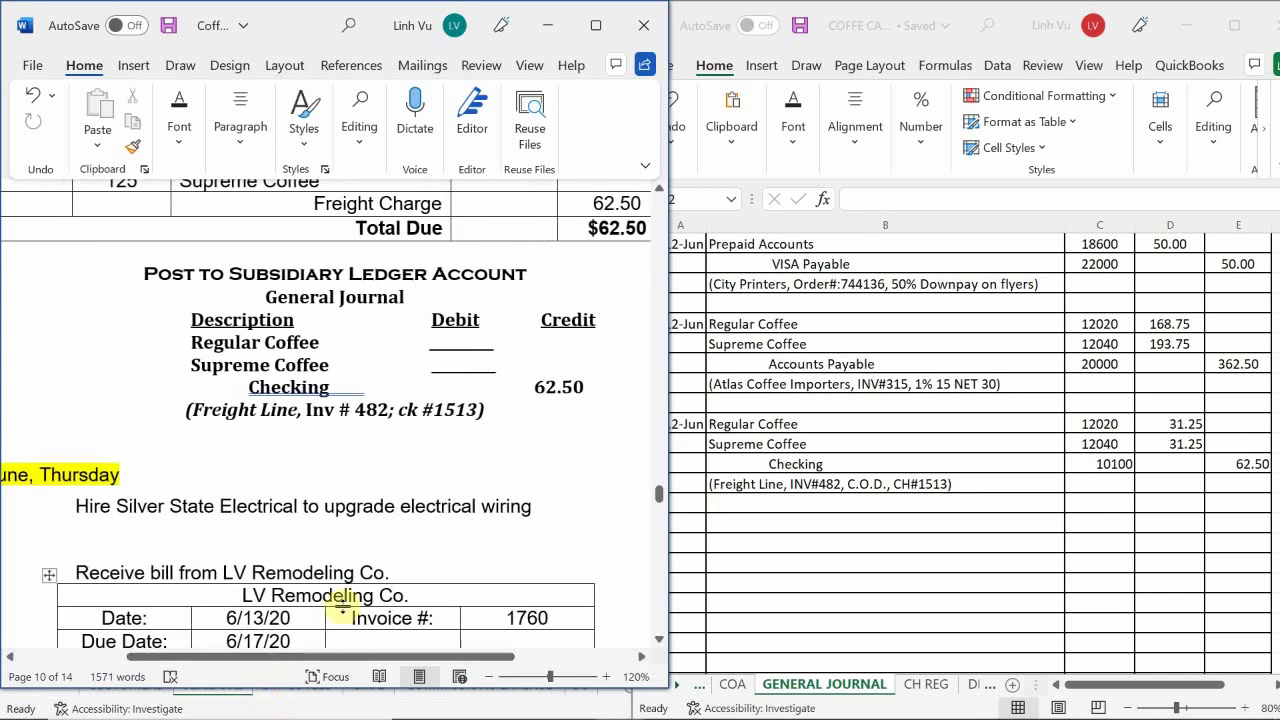
scroll(342, 606, up, 1)
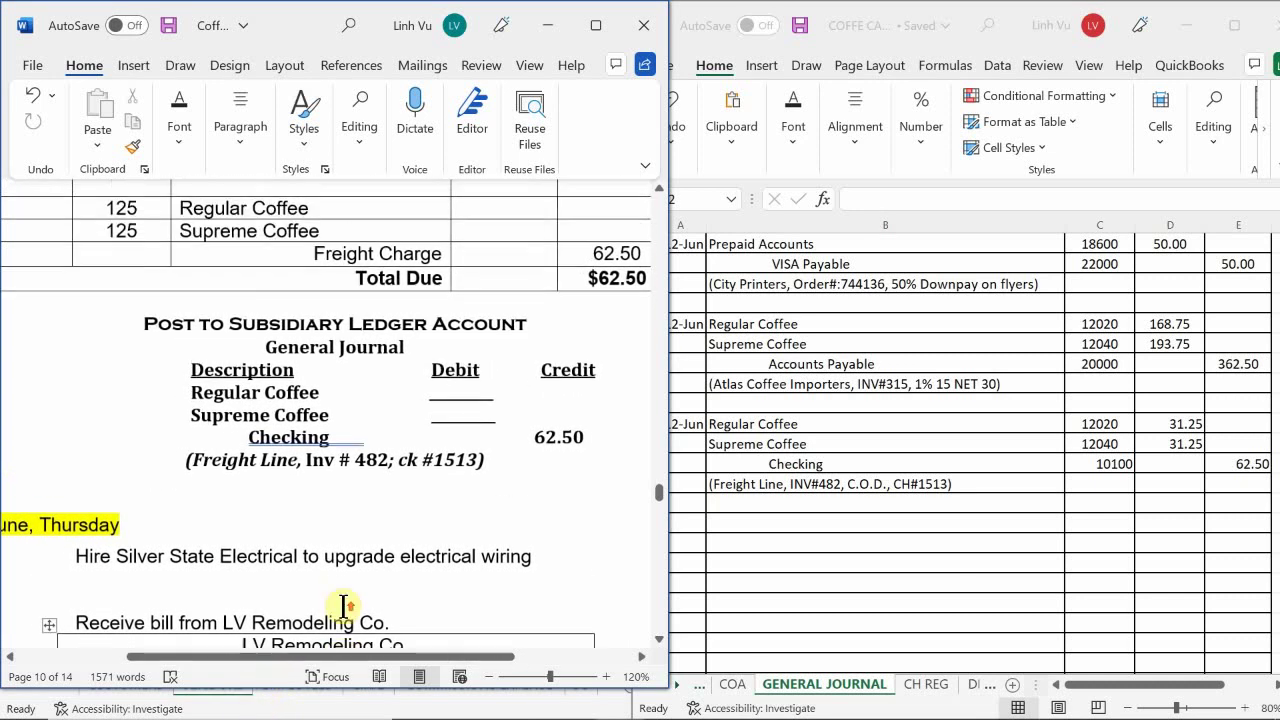
scroll(342, 606, down, 1)
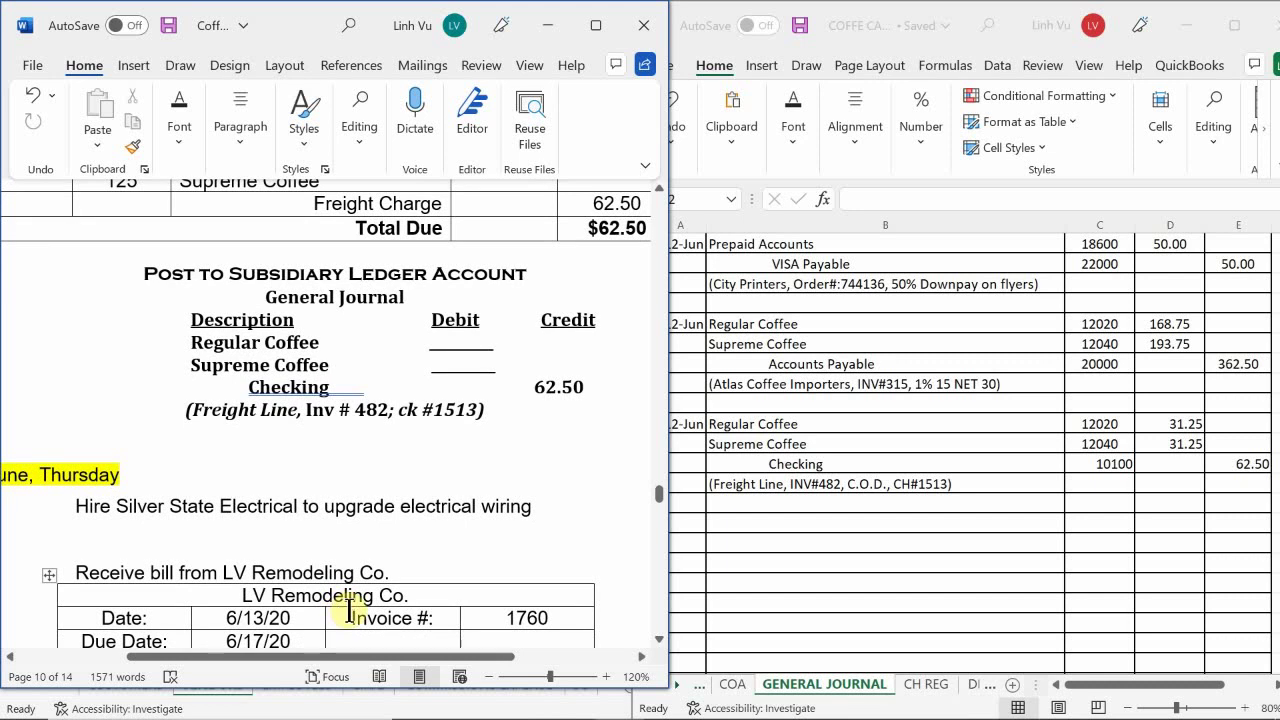
scroll(349, 610, up, 1)
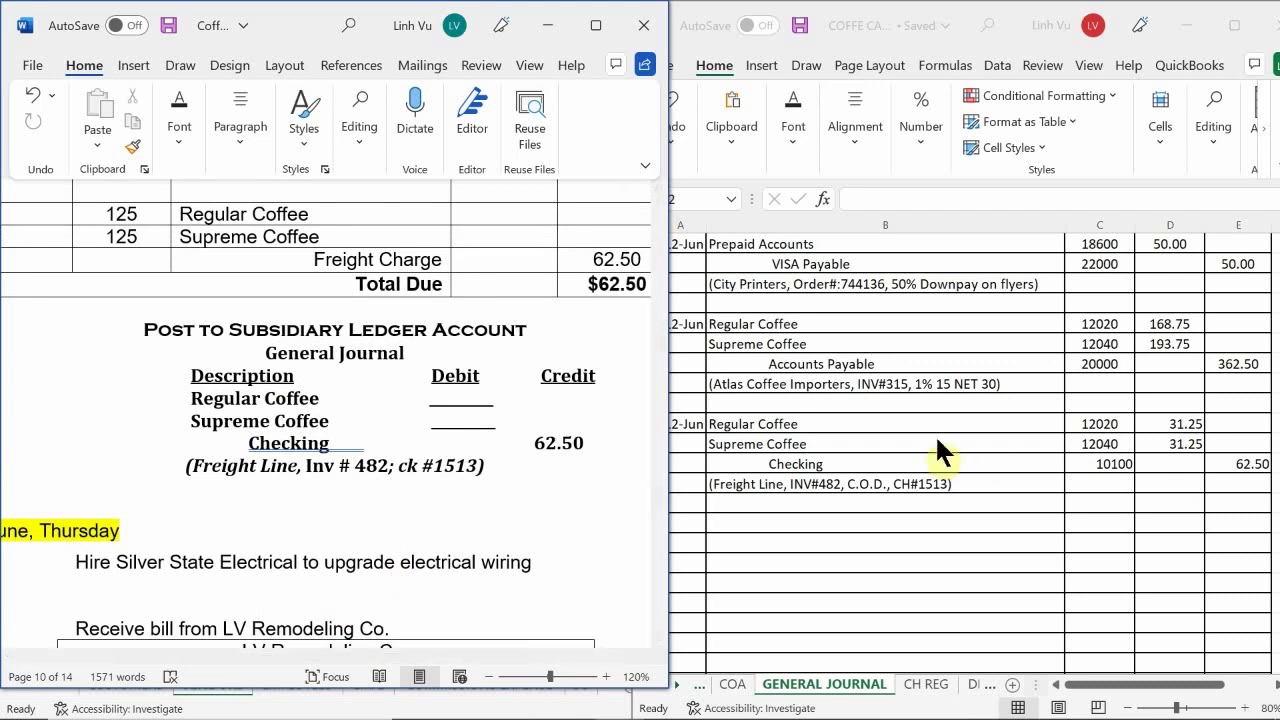
- Enter the date 13-Jun (6/13) in cell A153 below the Freight Line entry
click(870, 506)
scroll(857, 478, down, 1)
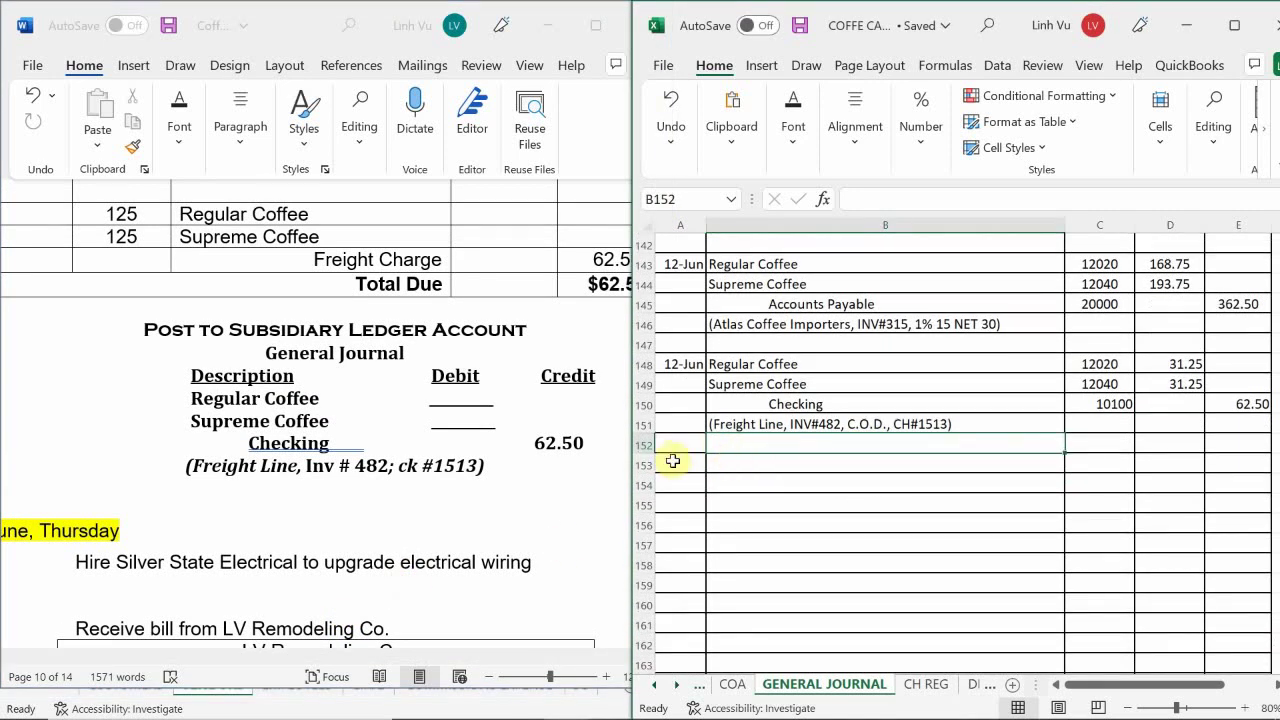
double_click(682, 466)
text(6/)
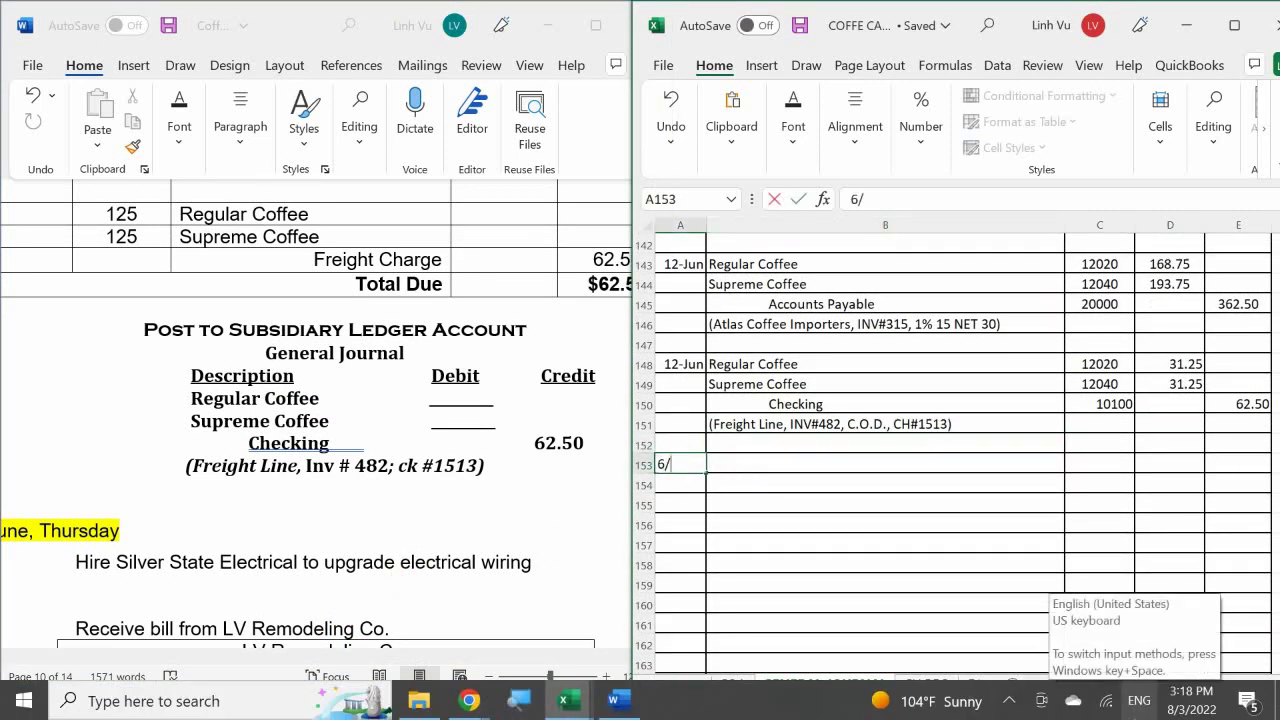
text(13)
key(Return)
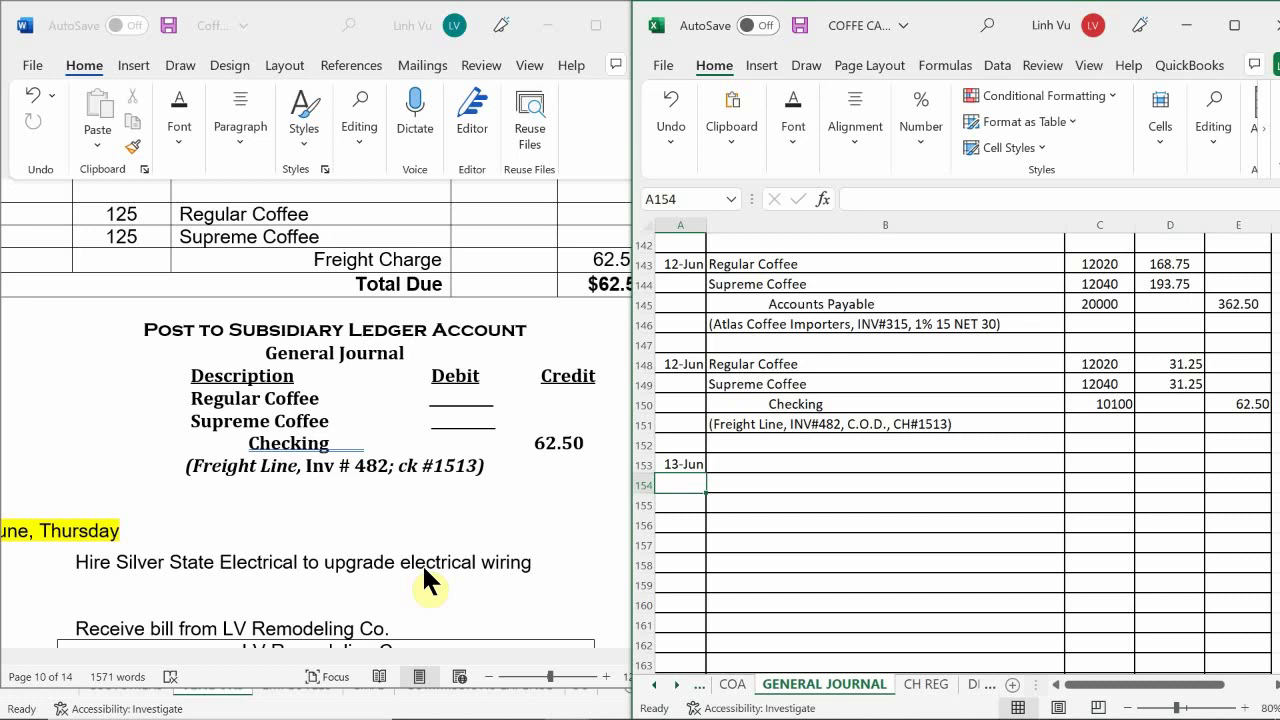
scroll(422, 563, down, 1)
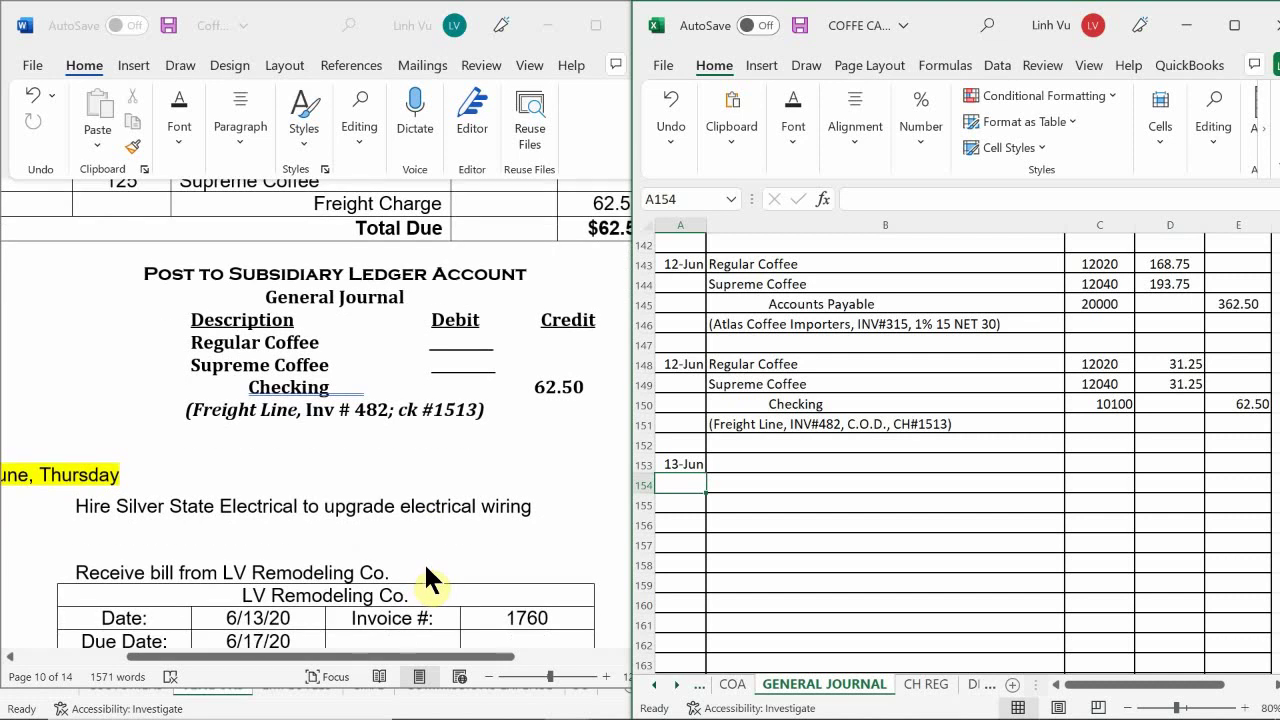
scroll(429, 565, down, 1)
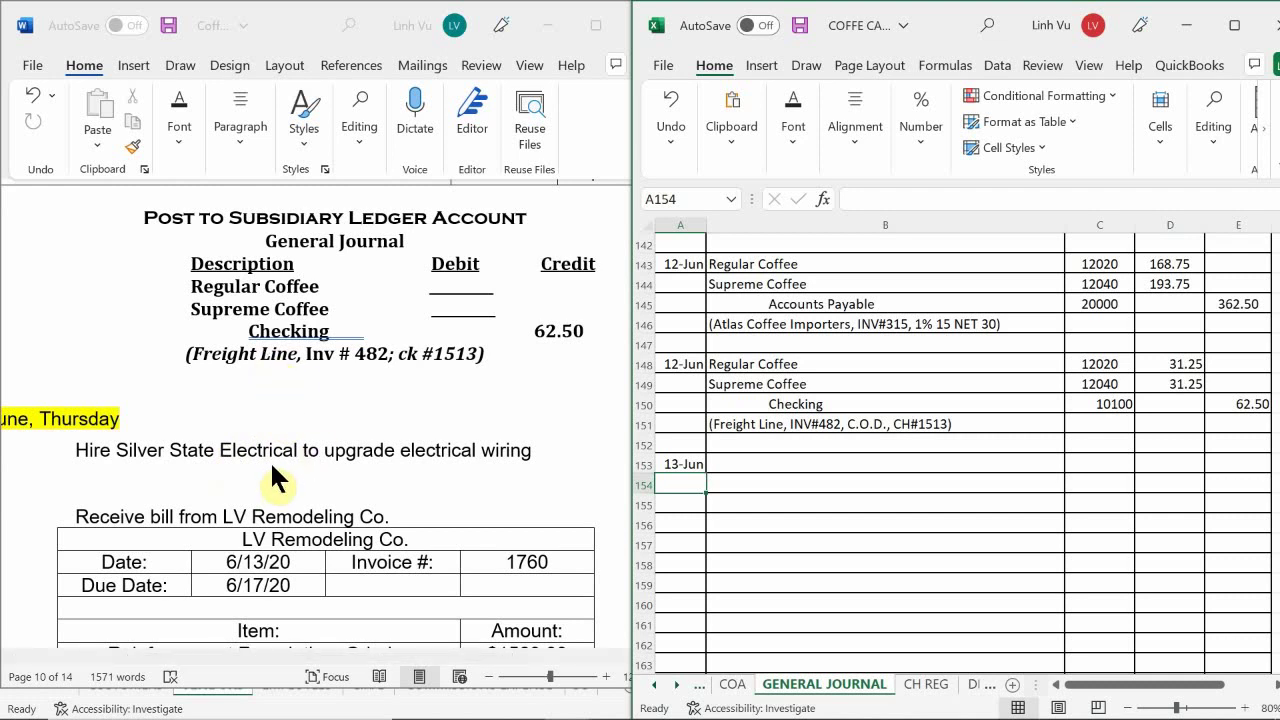
scroll(272, 466, down, 3)
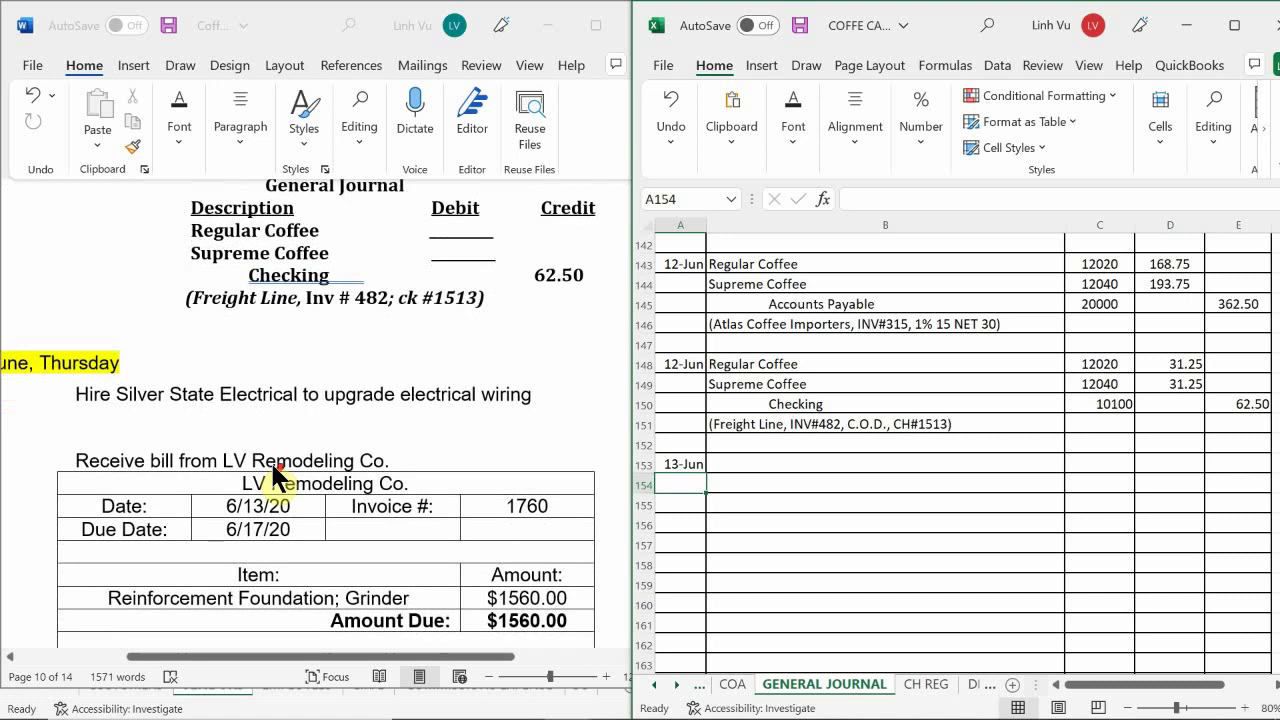
scroll(272, 466, up, 1)
scroll(272, 466, down, 1)
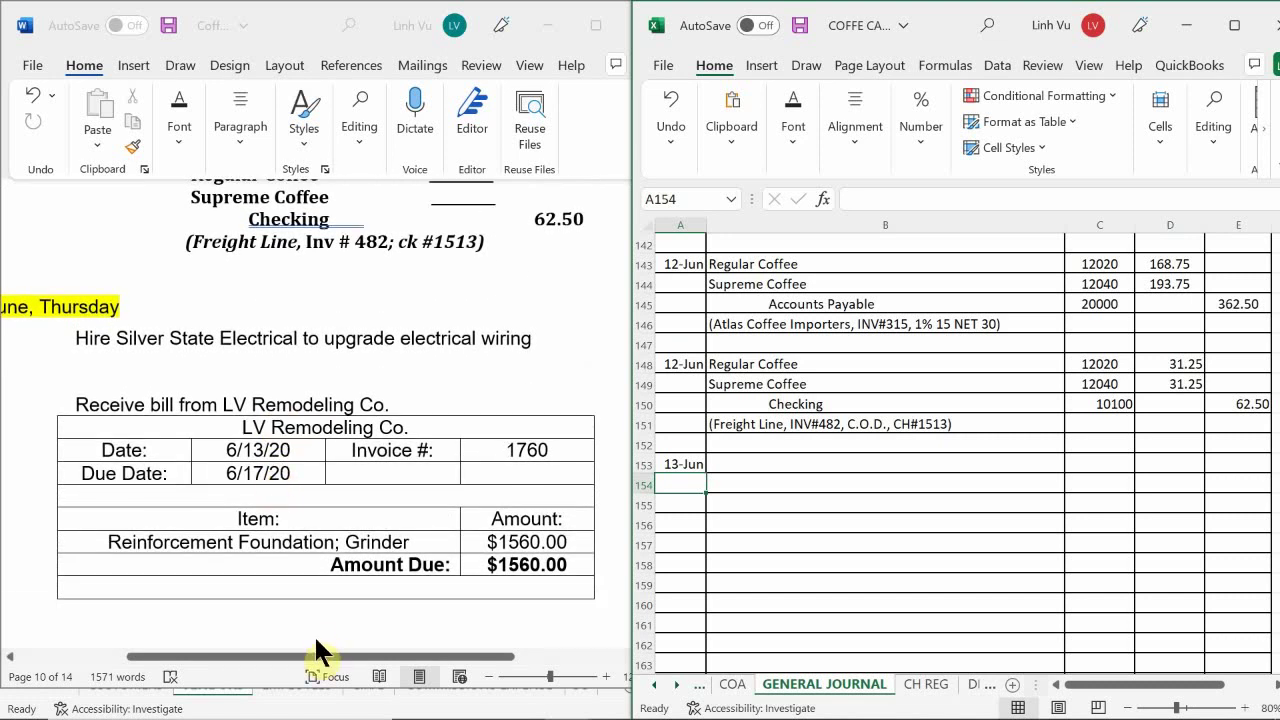
scroll(324, 622, down, 1)
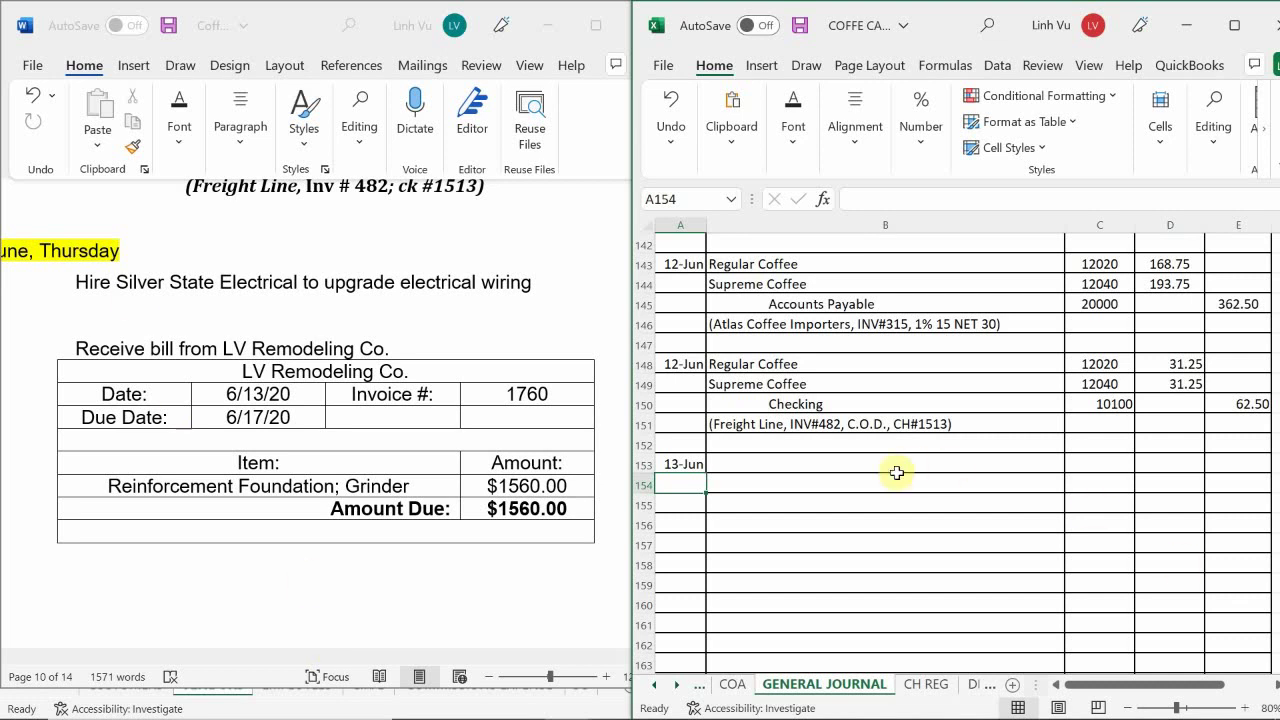
- Fill row 153 with Miscellaneous Suspense, account 19990, and a 1560 debit
click(725, 464)
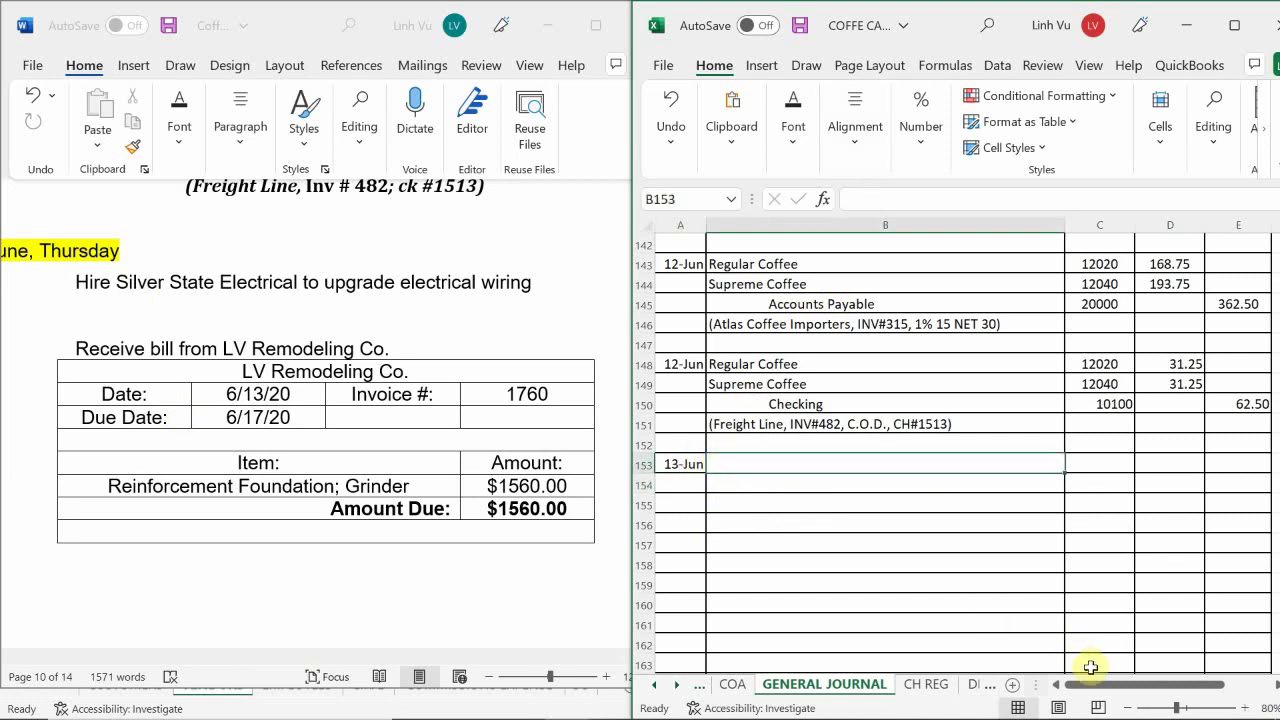
text(Miscell)
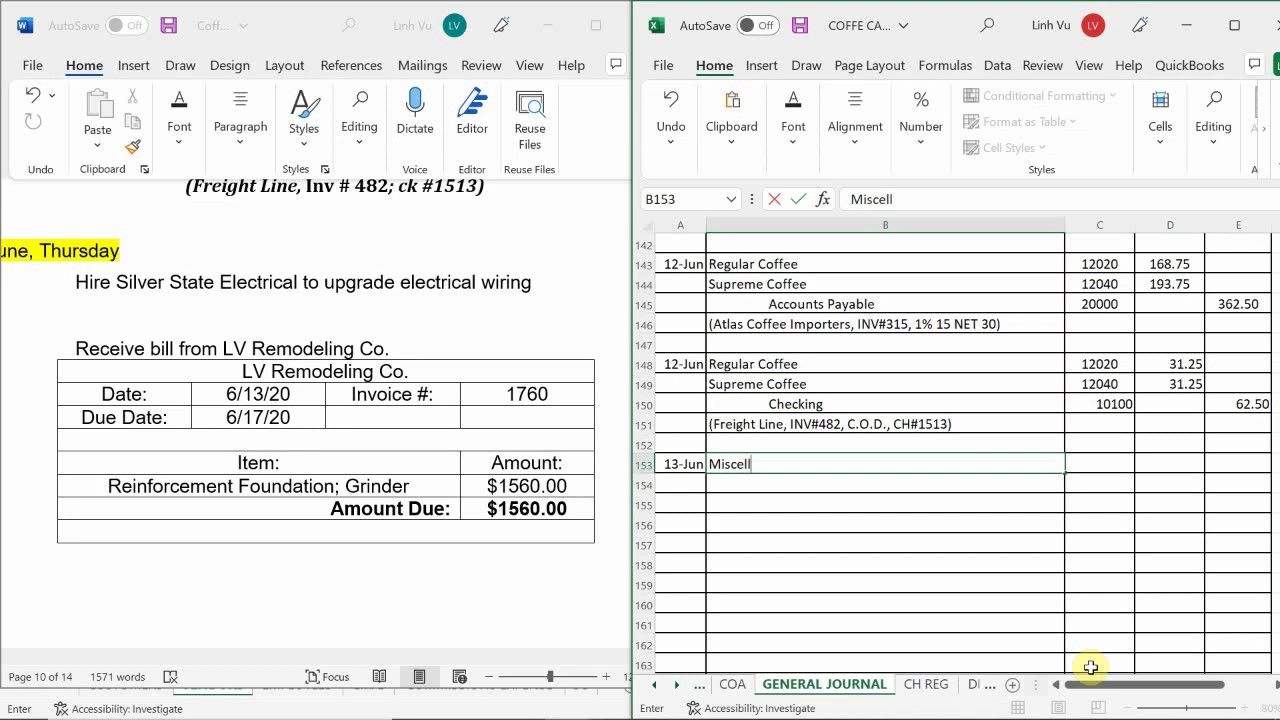
text(aneous Susp)
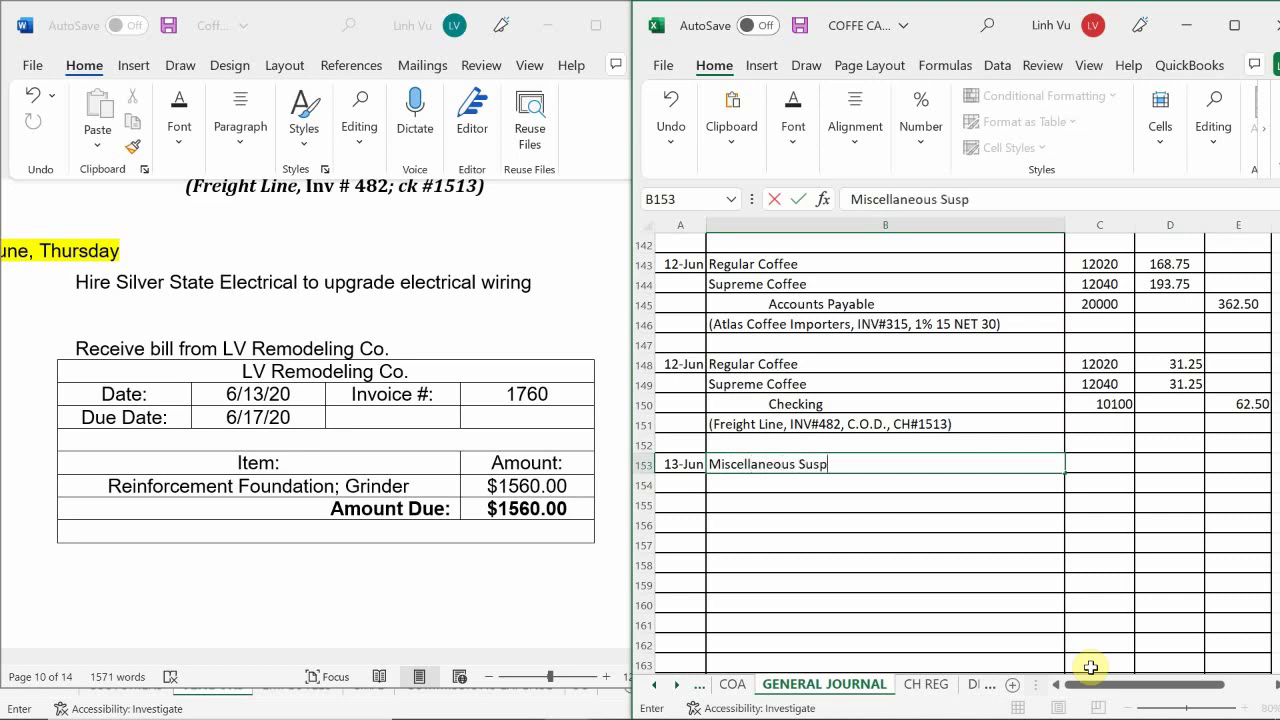
text(ense)
key(Return)
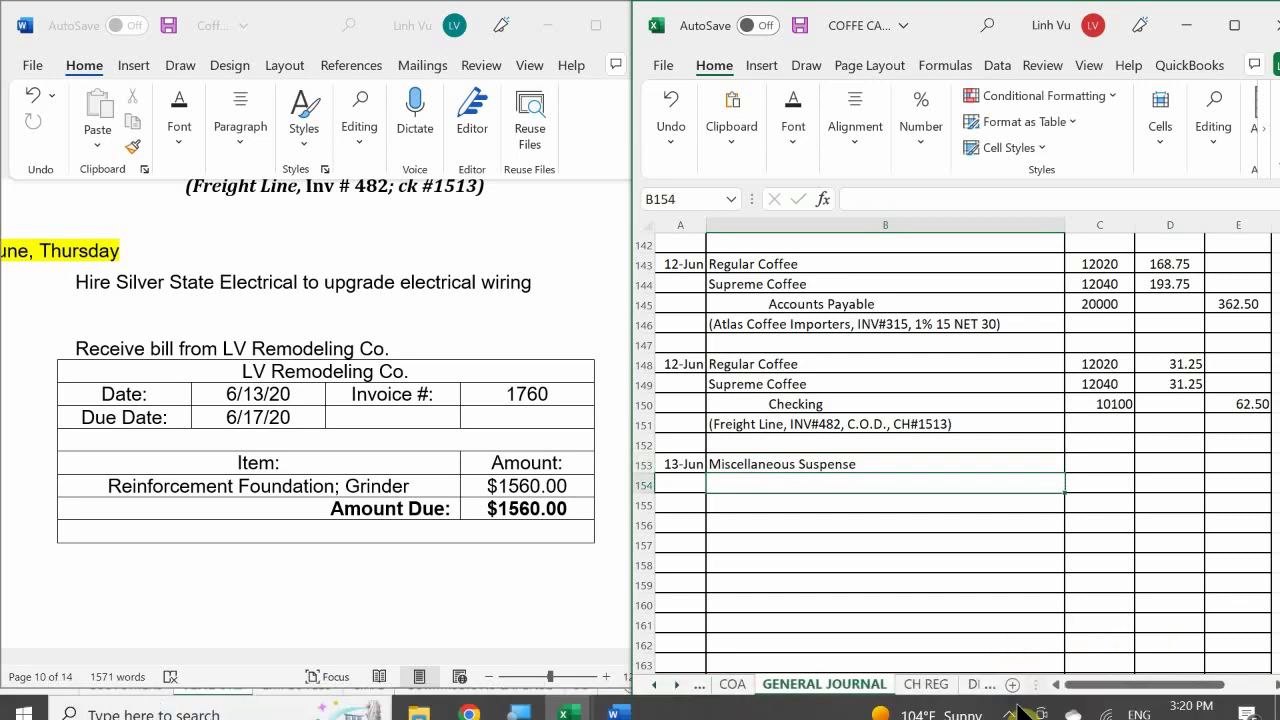
click(1009, 700)
click(1010, 701)
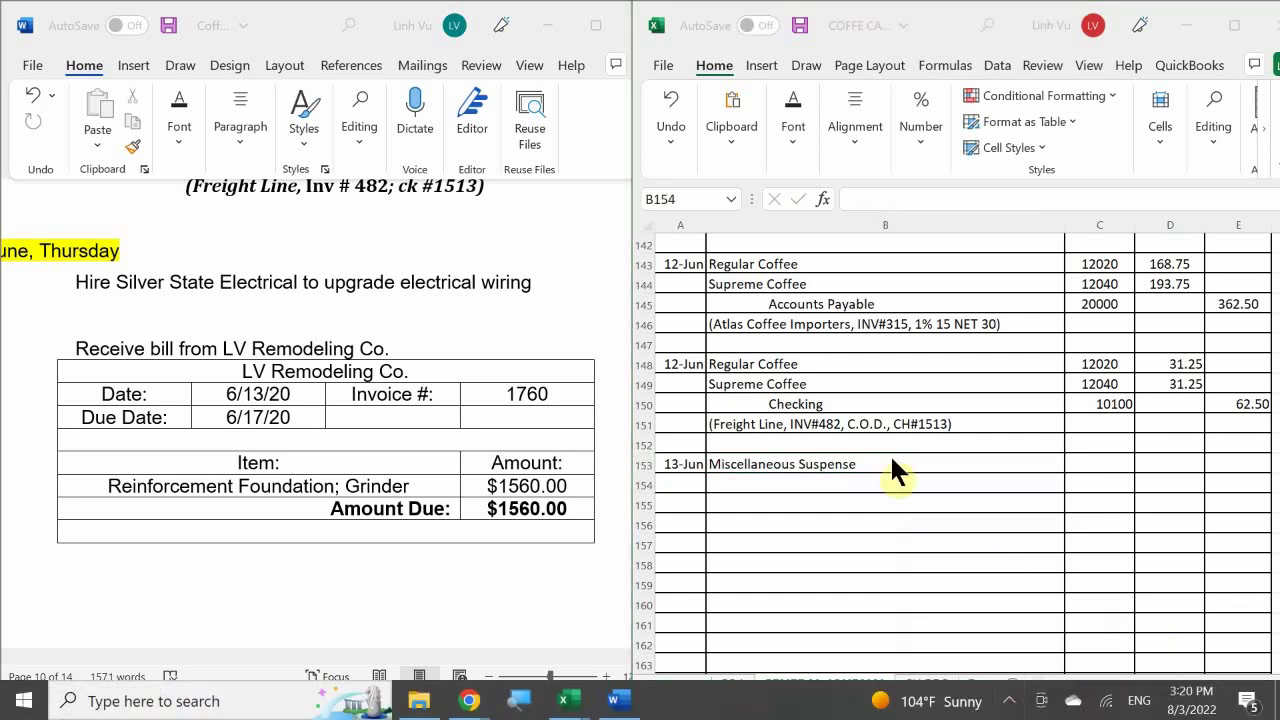
click(1086, 464)
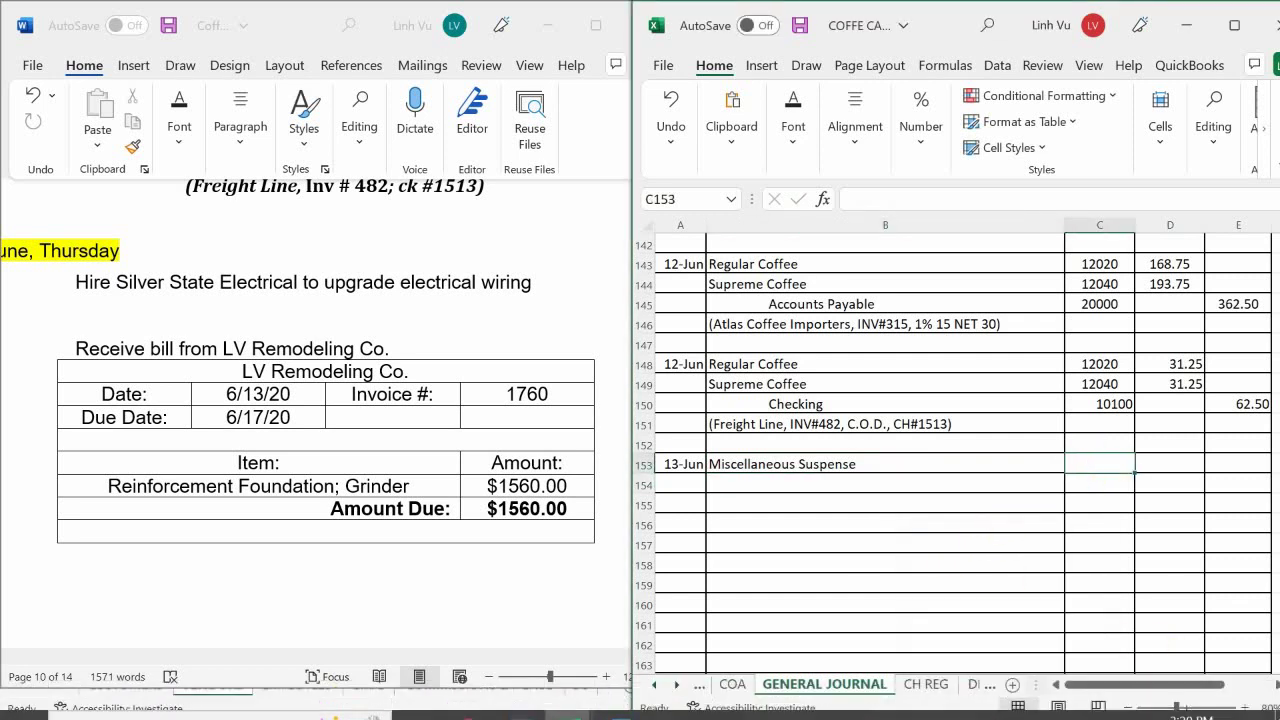
text(19990)
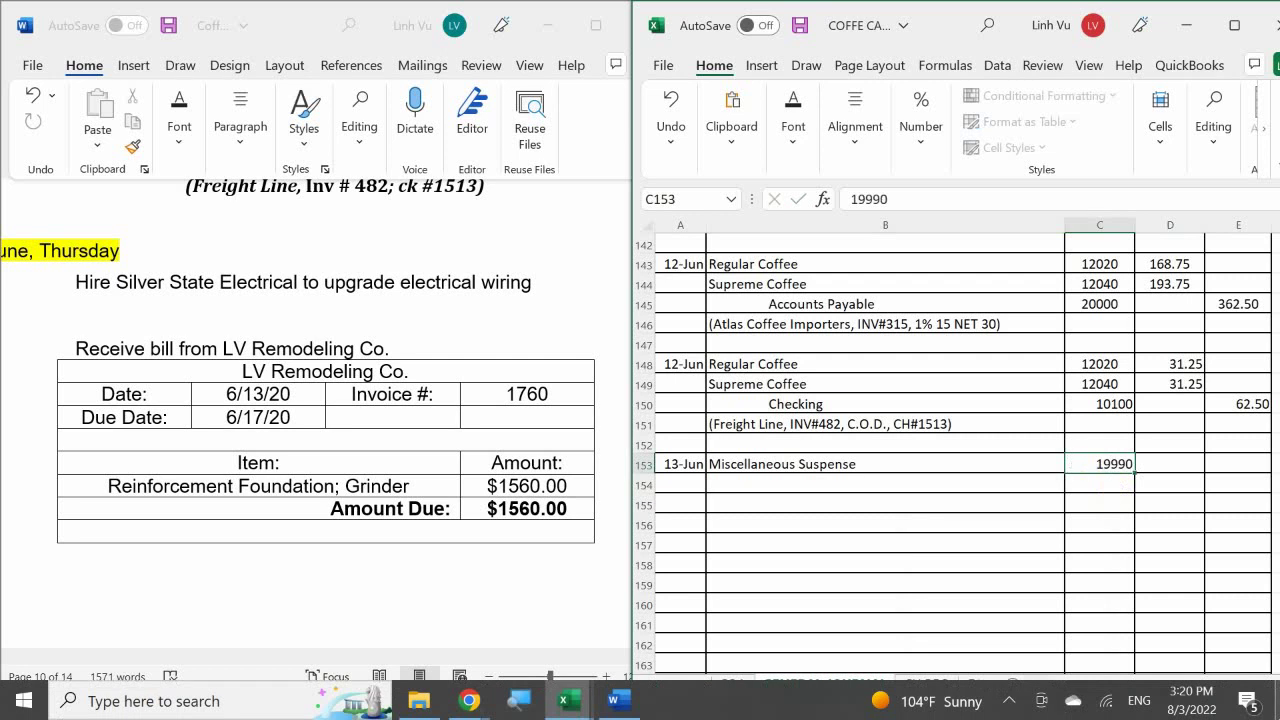
key(Return)
click(1170, 464)
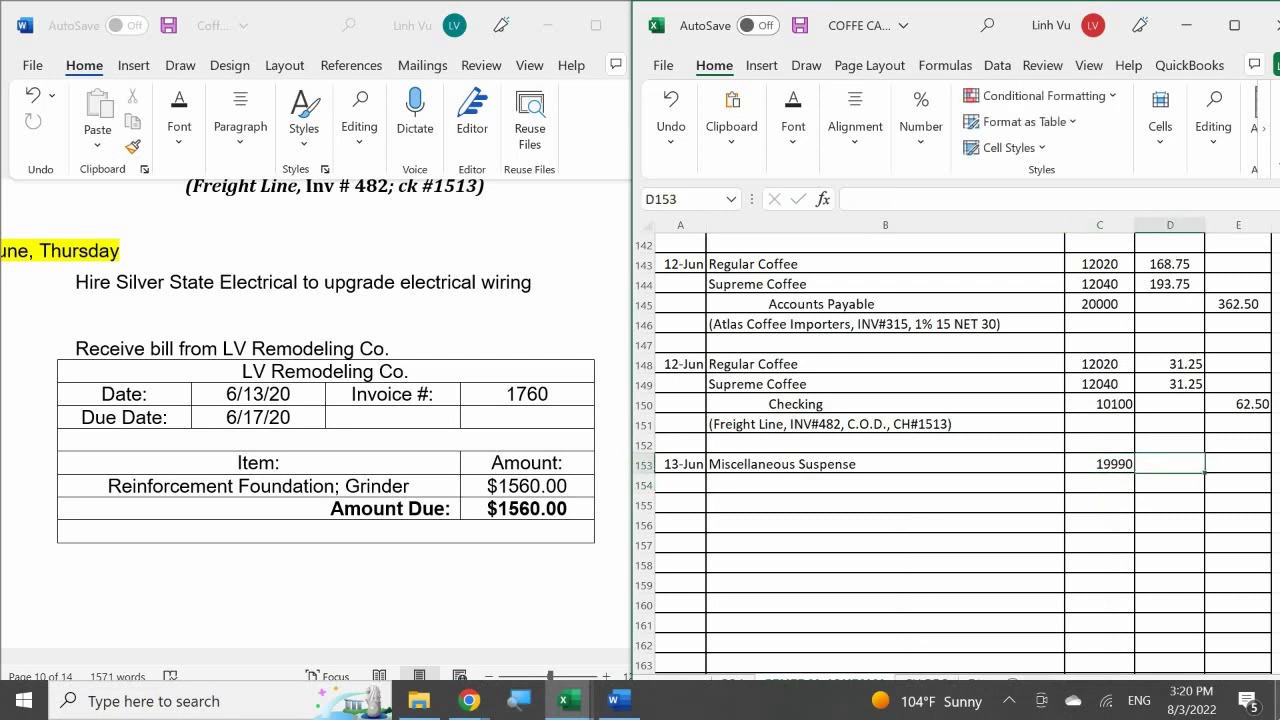
text(1560)
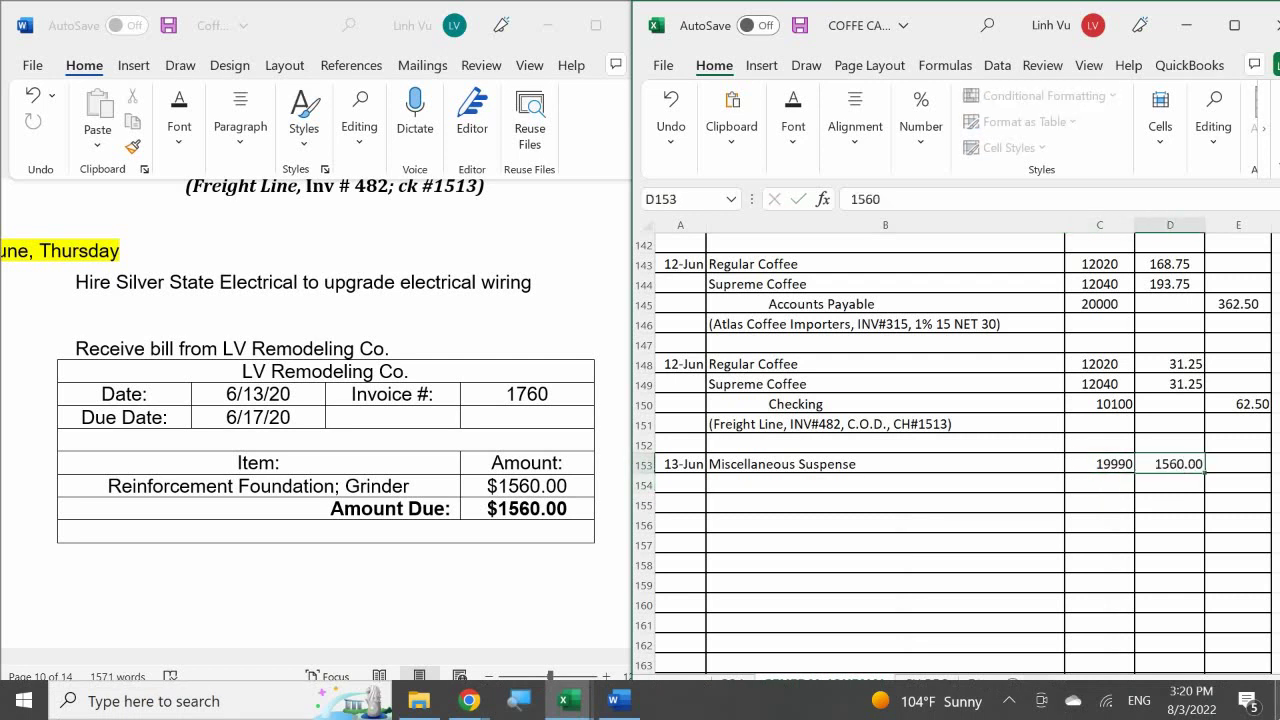
- Put the matching credit formula =D153 in cell E154
click(1238, 484)
text(=)
key(Up)
key(Left)
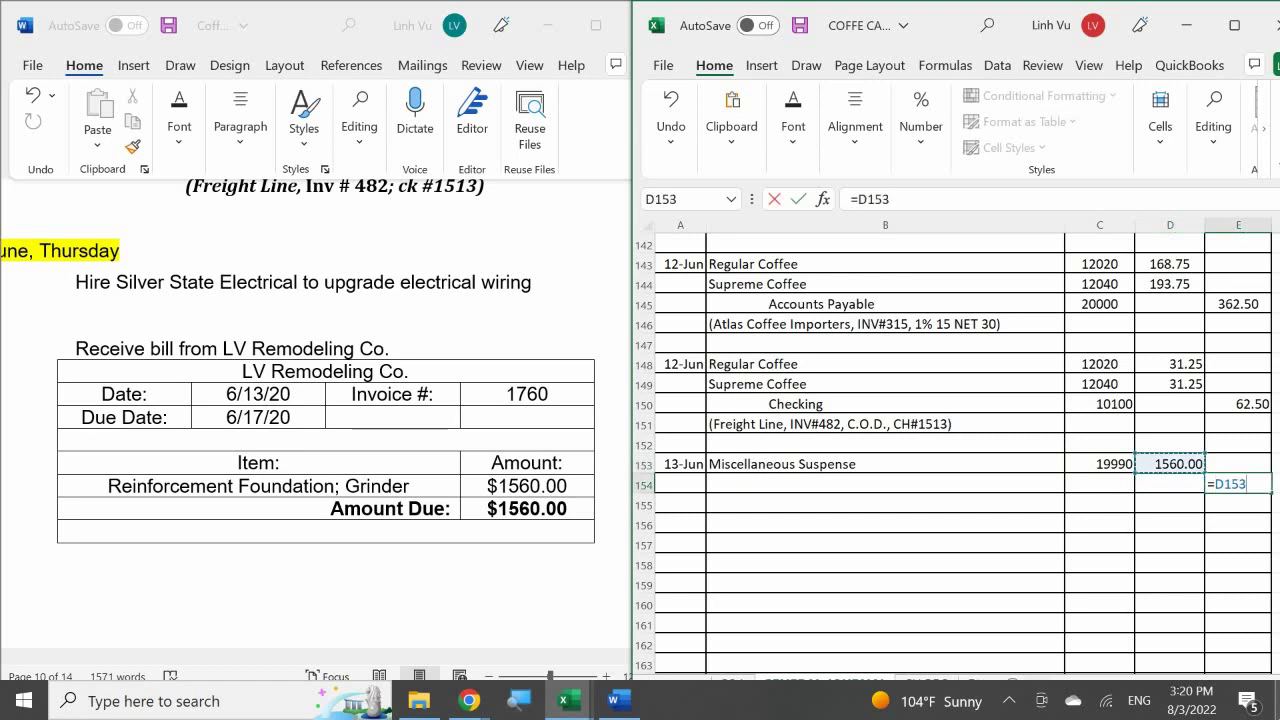
key(Return)
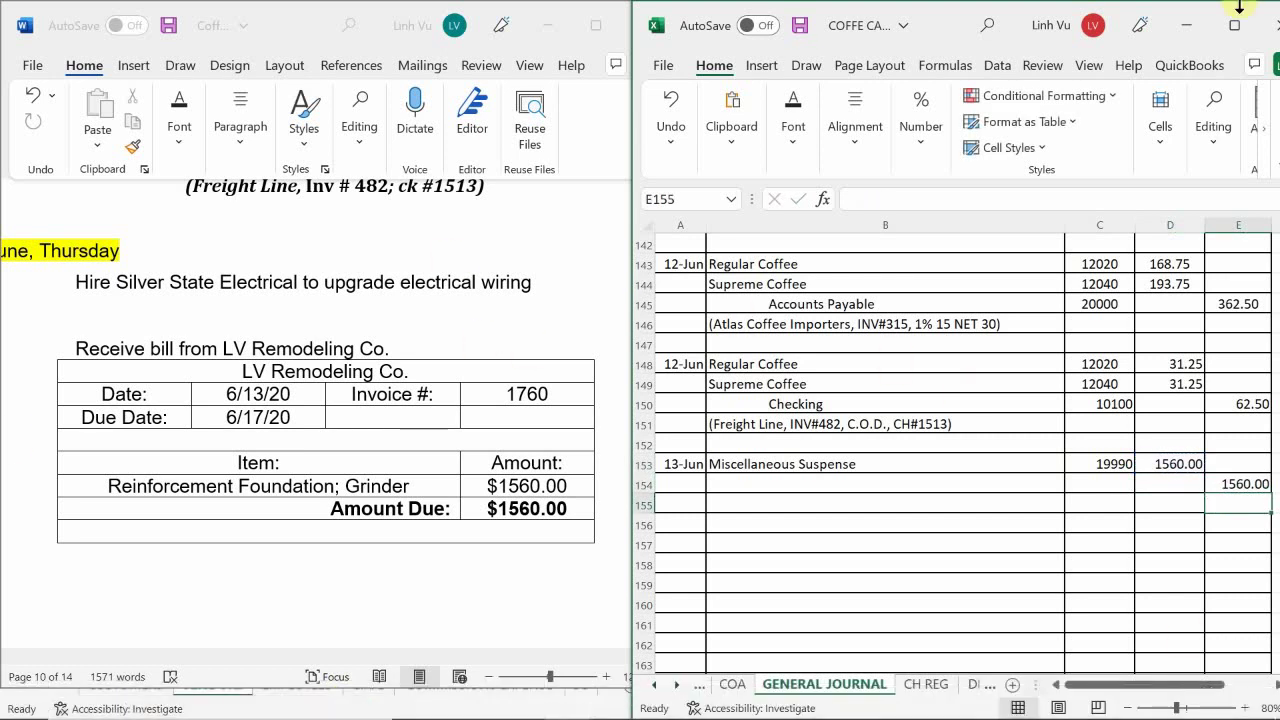
- Name the credit row Accounts Payable with account number 20000
double_click(766, 482)
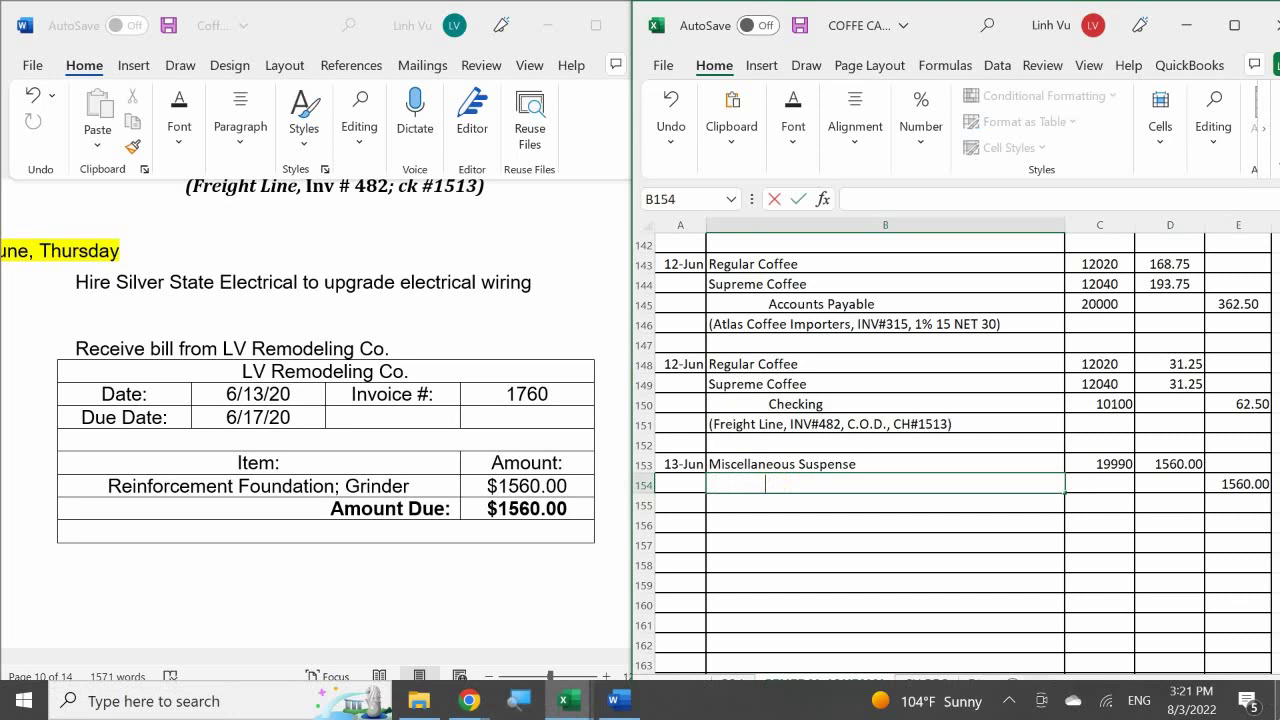
text(Accounts Payable)
key(Return)
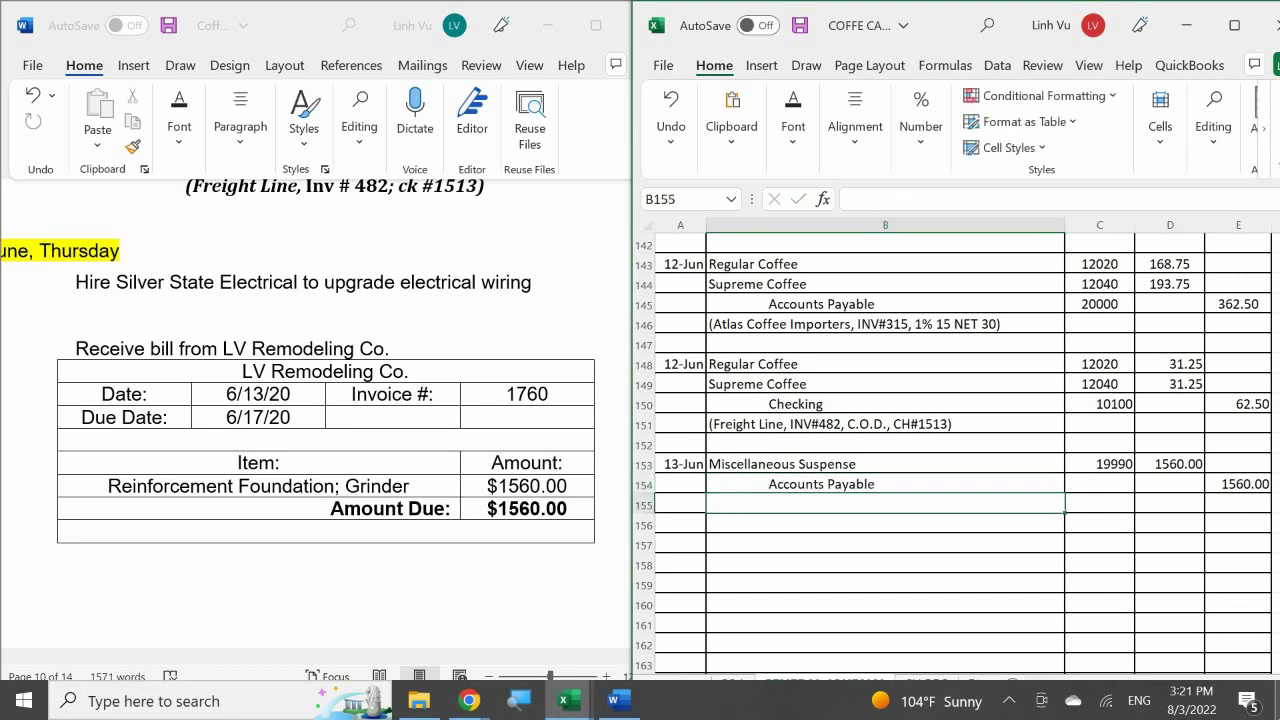
key(Right)
key(Up)
text(20)
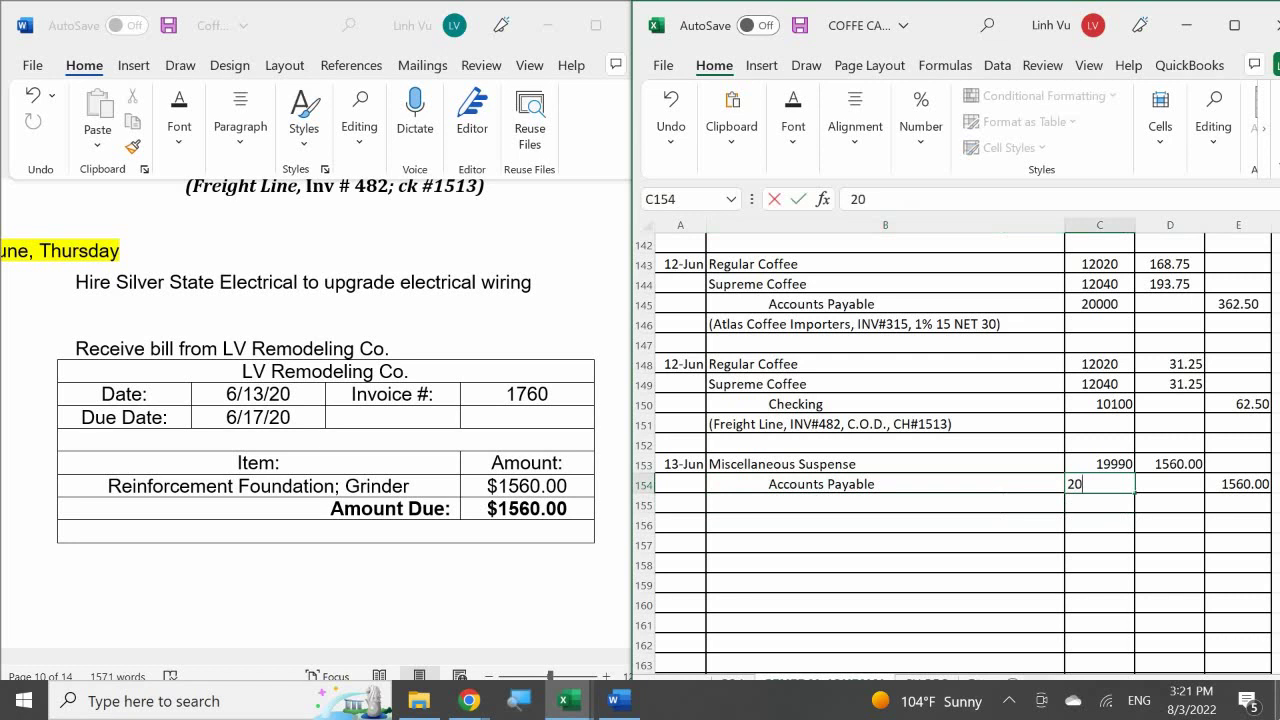
text(0000)
key(Return)
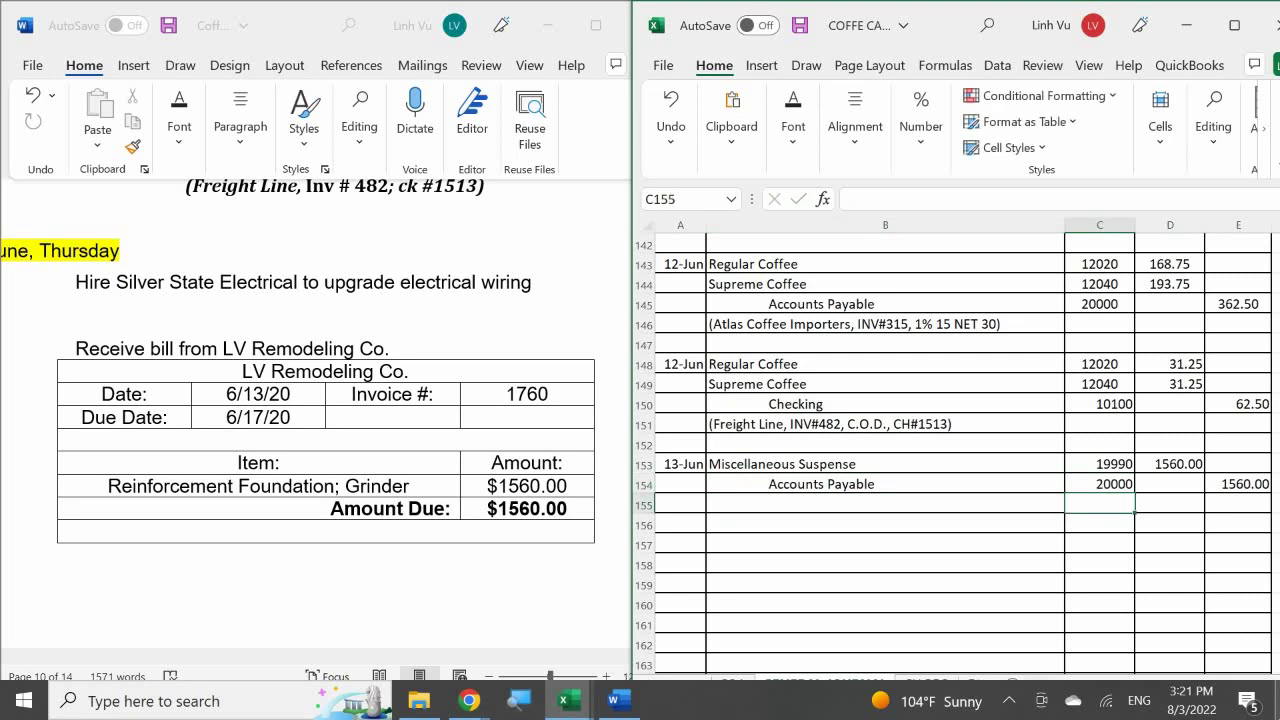
- Add the explanation '(LV Remodeling Co, INV#1760, NET 4, Reinforcement Foundation for Grinder)' in B155
click(885, 504)
text(()
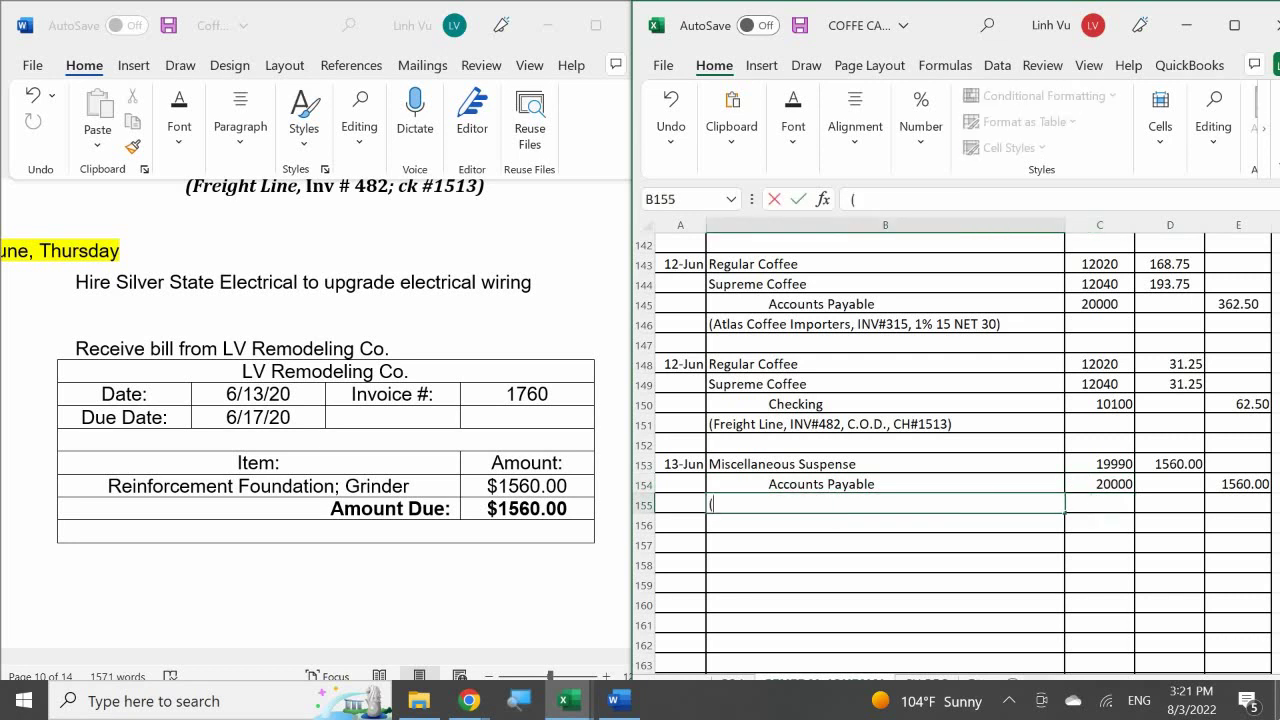
text(LV Remodeling Co, INV#)
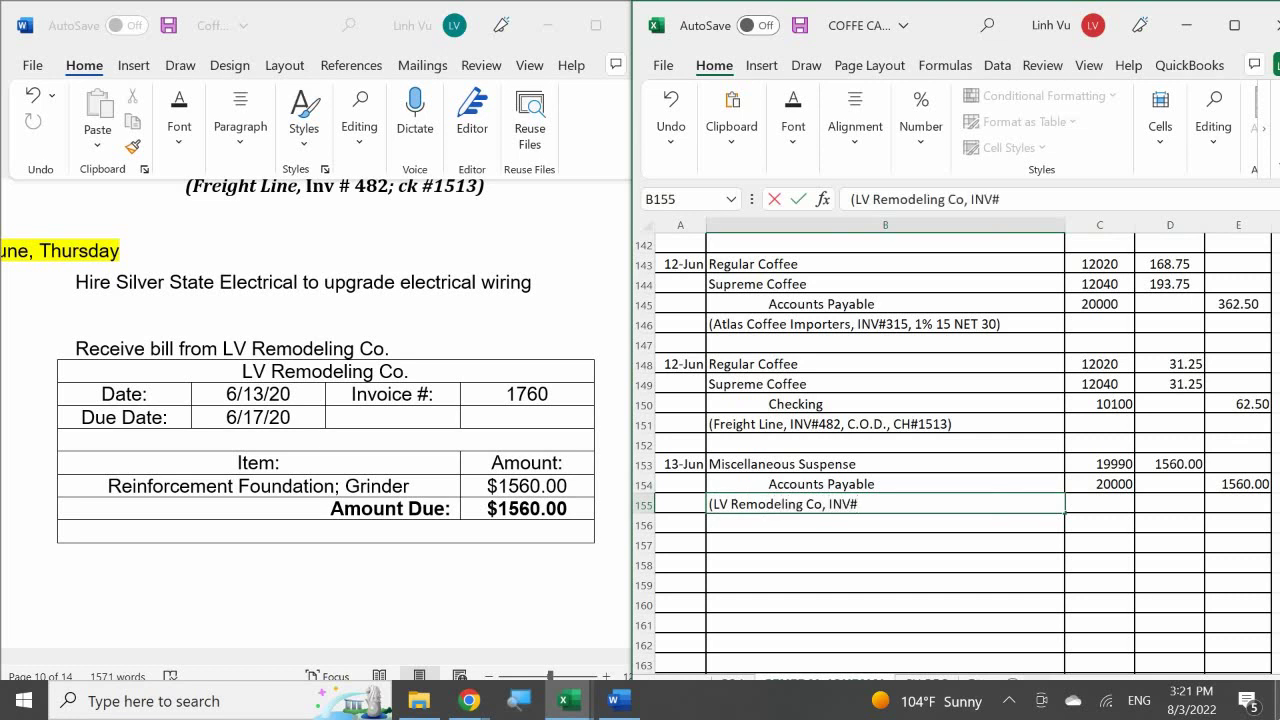
text(1760, MET)
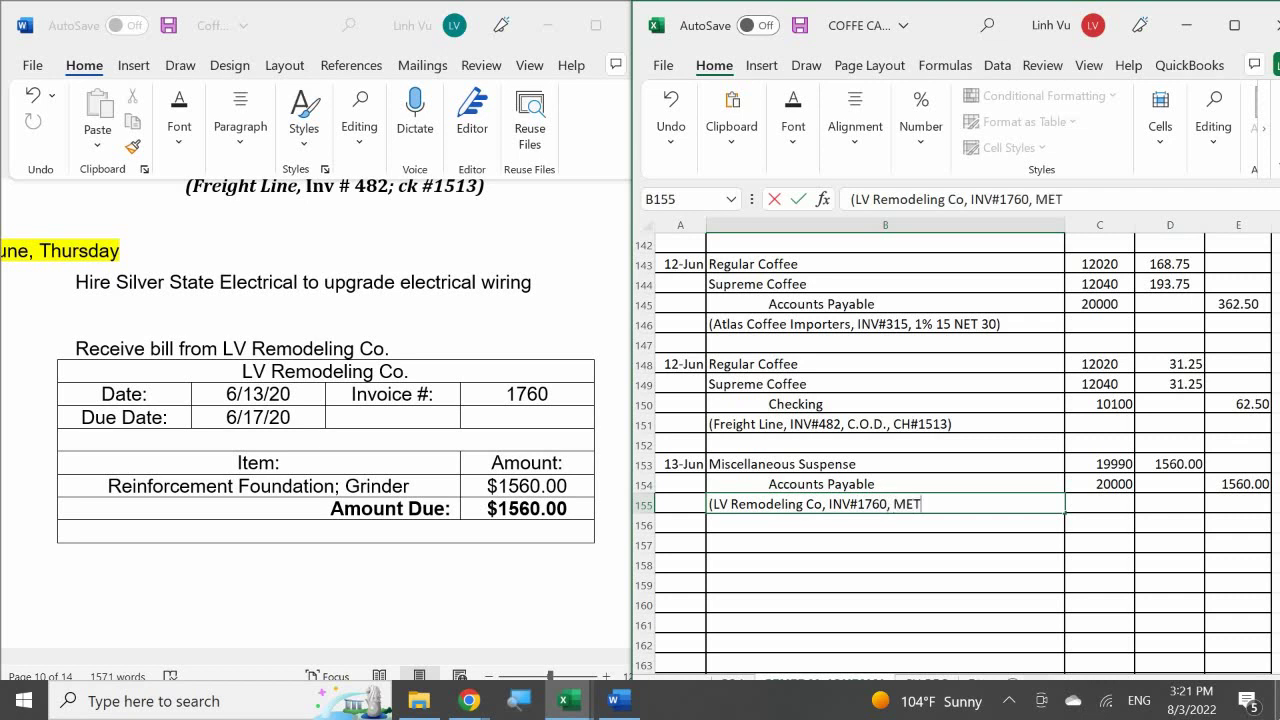
key(BackSpace)
key(BackSpace)
key(BackSpace)
text(NET 4,)
text(Re)
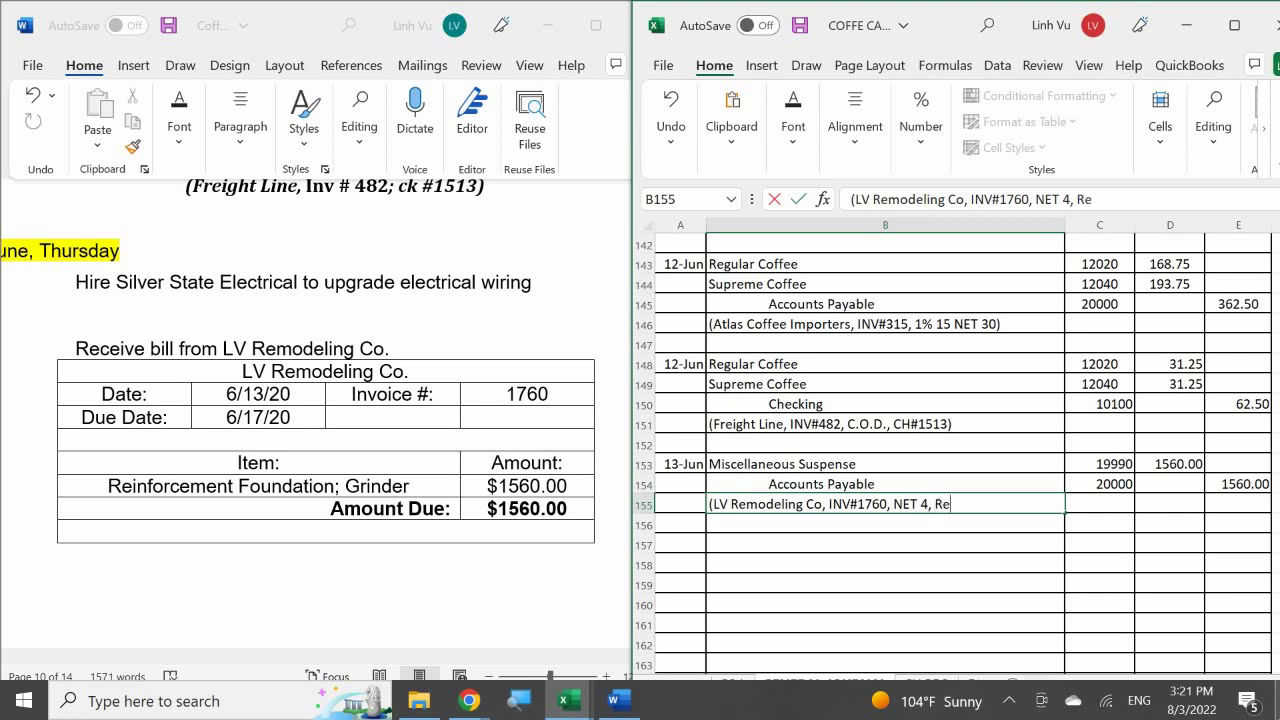
text(inforcement )
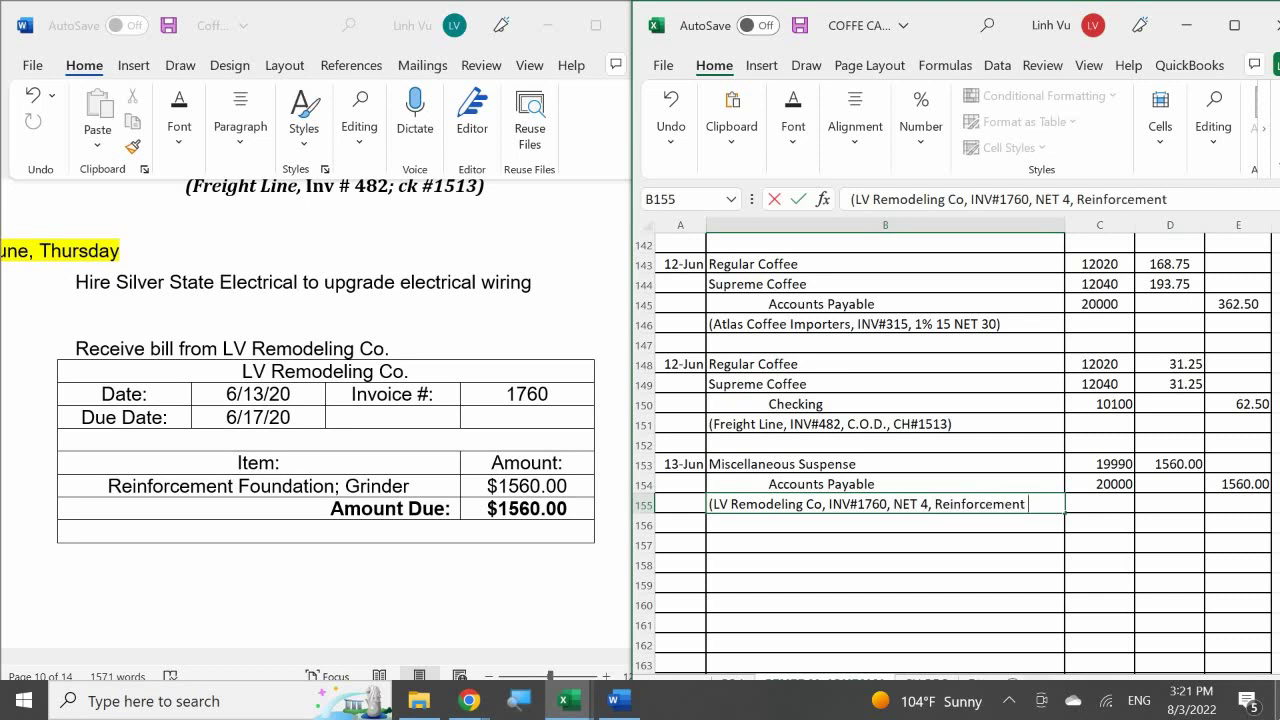
text(Foundat)
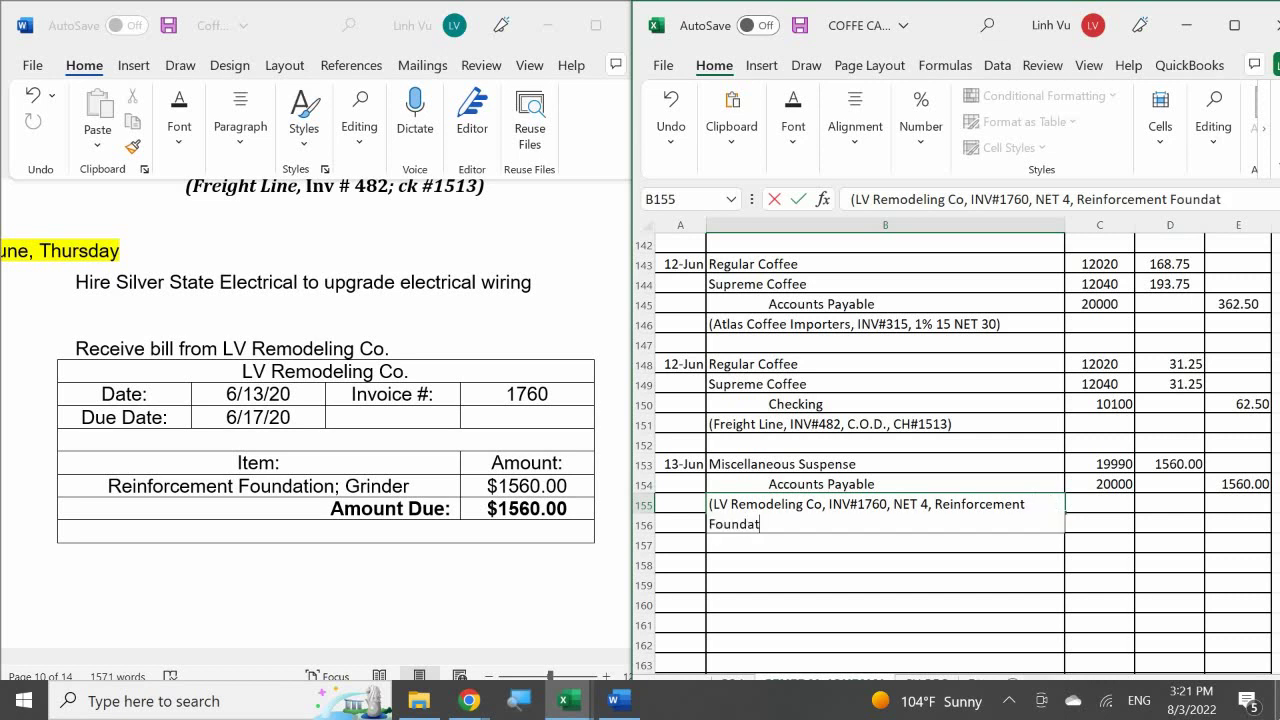
text(ion for Grinder)
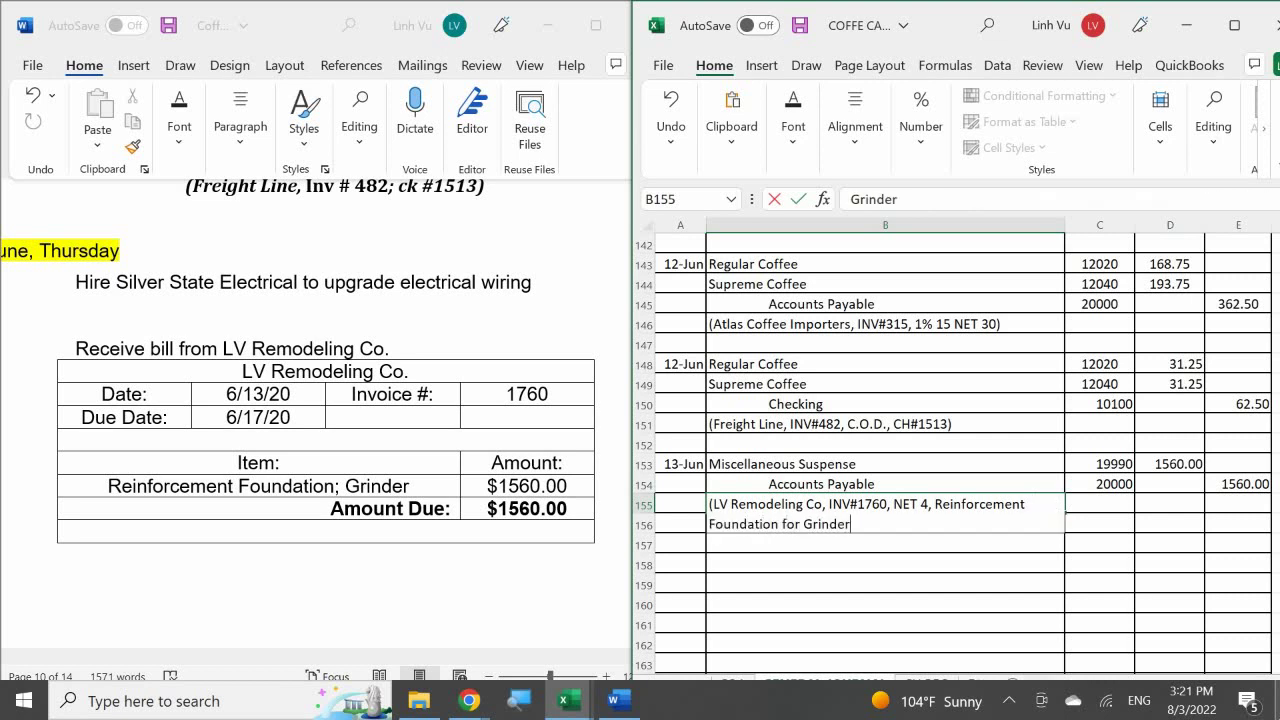
text())
key(Return)
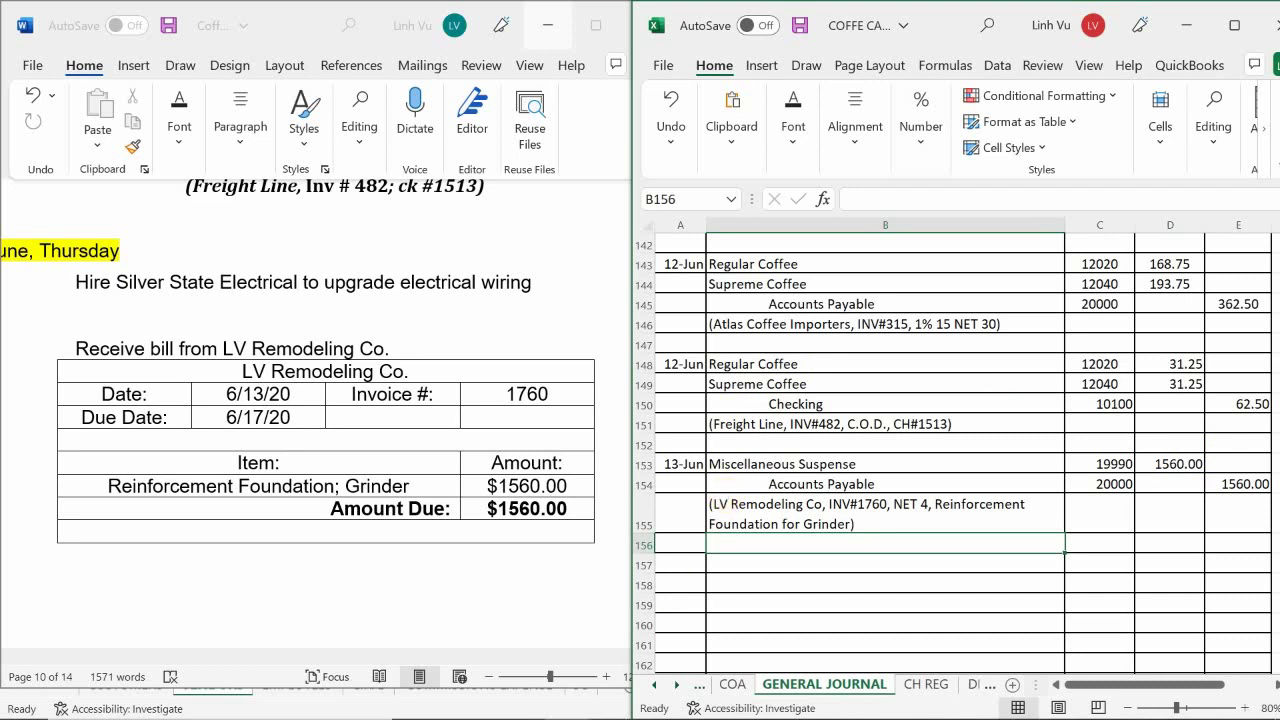
- In the ledger workbook's ASSETS sheet, date Miscellaneous Suspense row 573 as 13-Jun
click(566, 701)
click(434, 618)
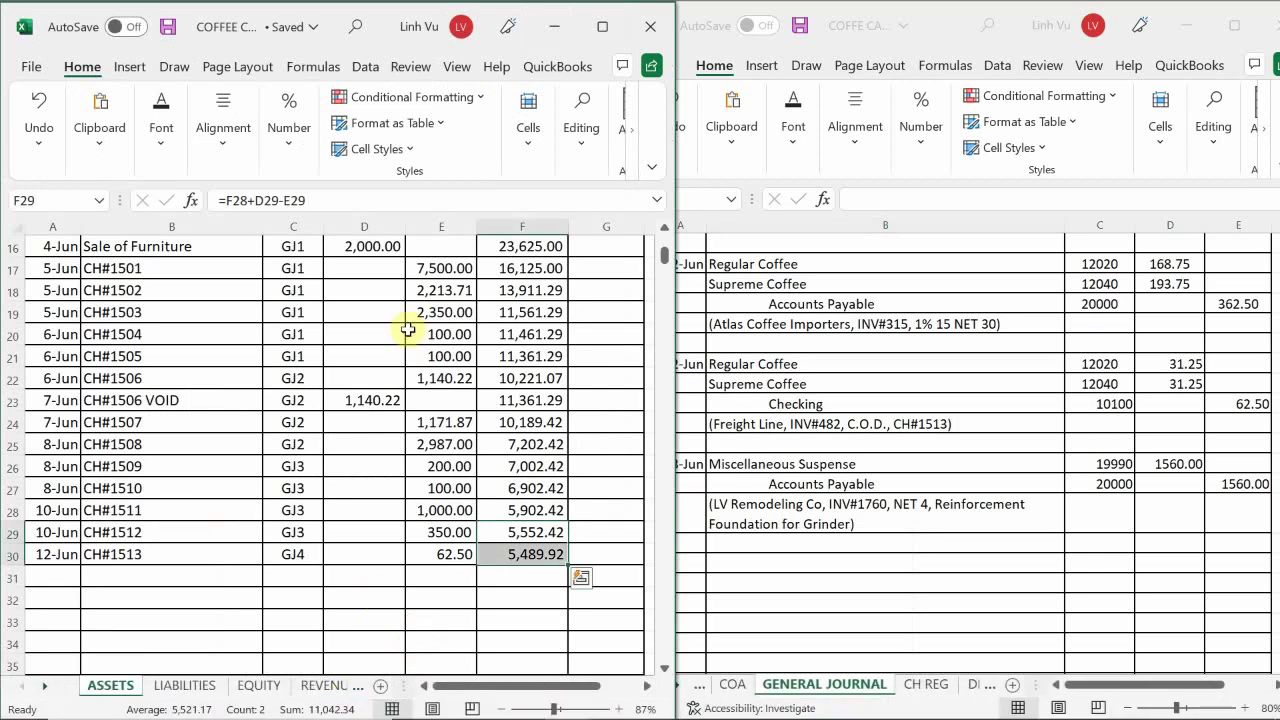
click(104, 616)
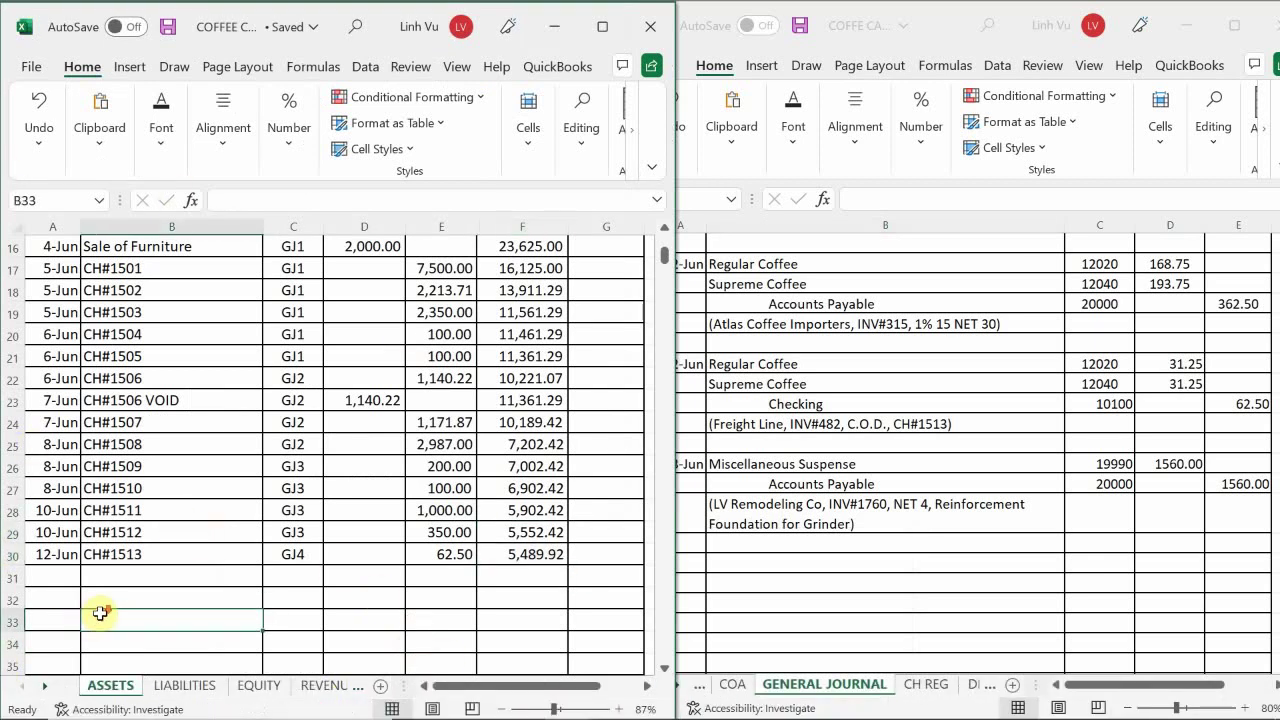
scroll(110, 610, down, 20)
scroll(131, 609, down, 20)
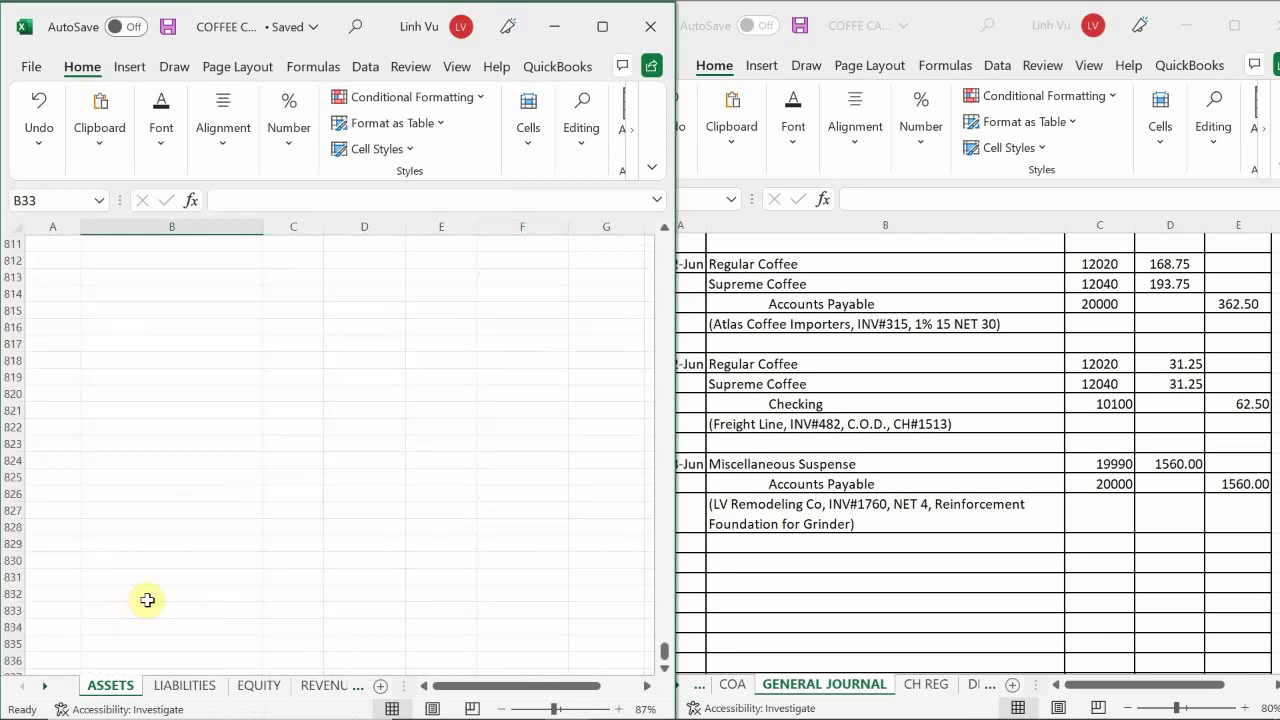
scroll(147, 598, up, 20)
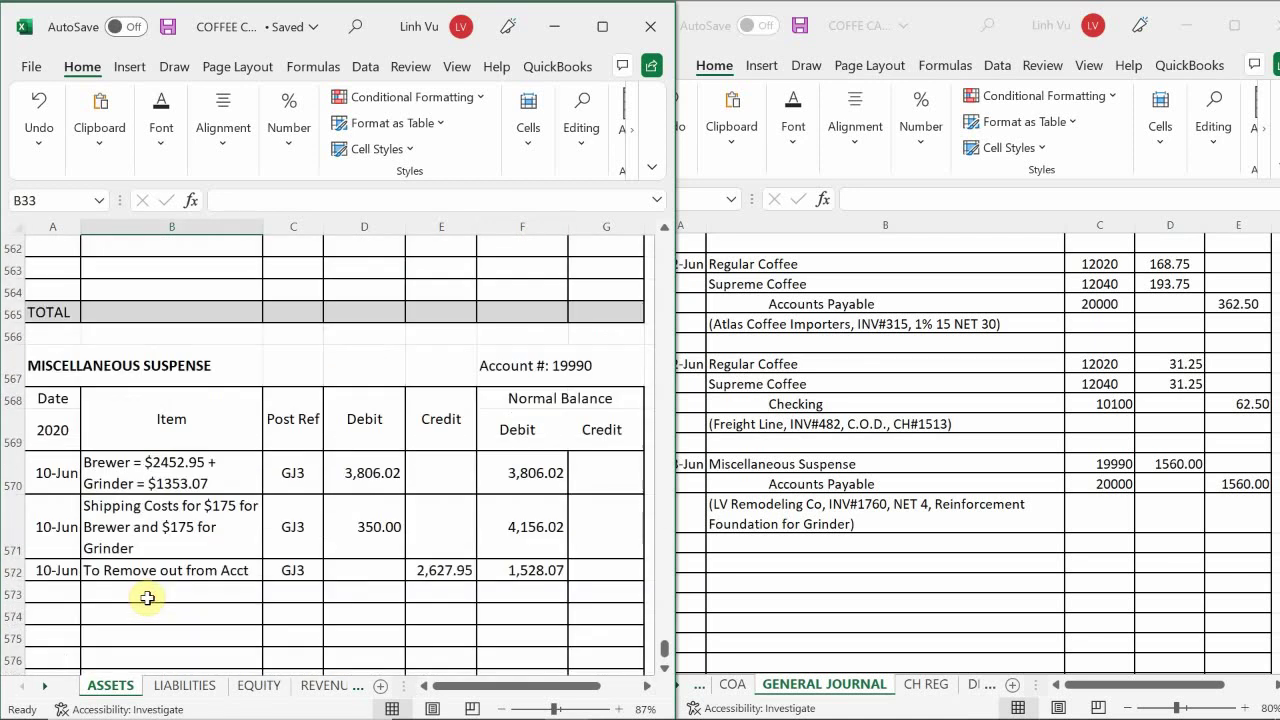
scroll(147, 596, down, 1)
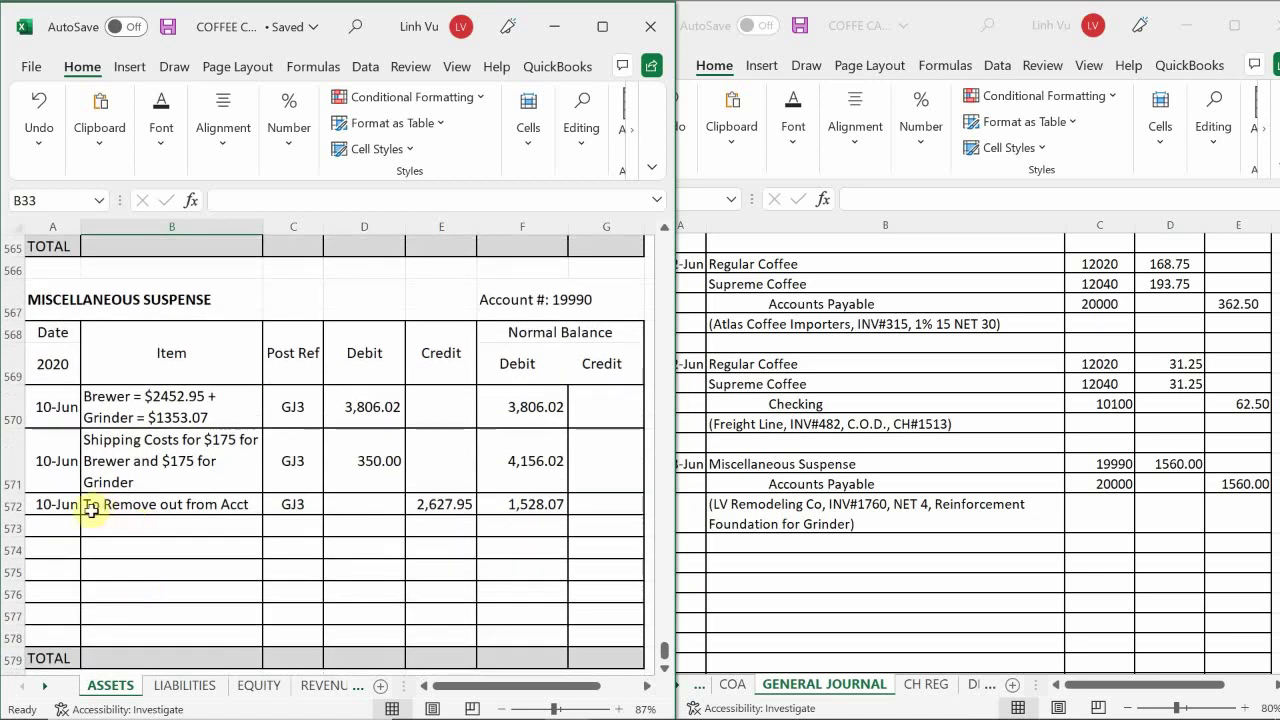
click(57, 526)
text(6/)
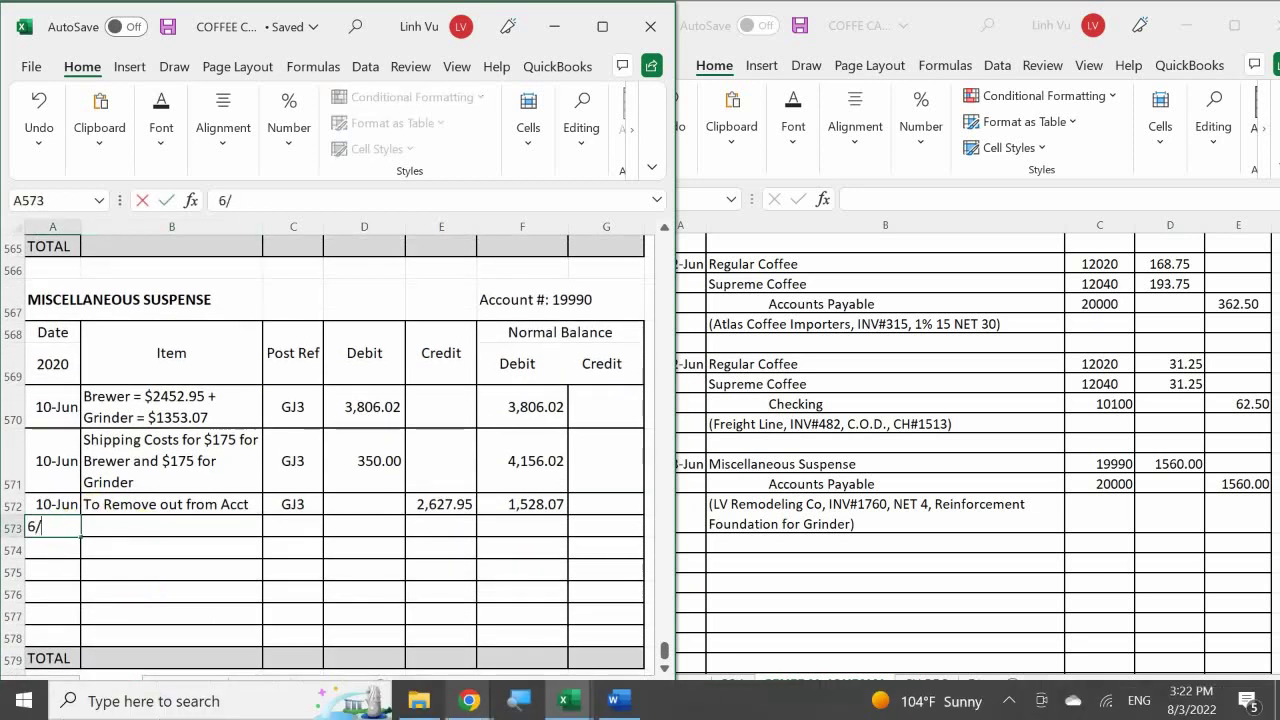
text(13)
key(Return)
- Enter the item 'Reinforcement Foundation for Grinder' in cell B573
click(171, 526)
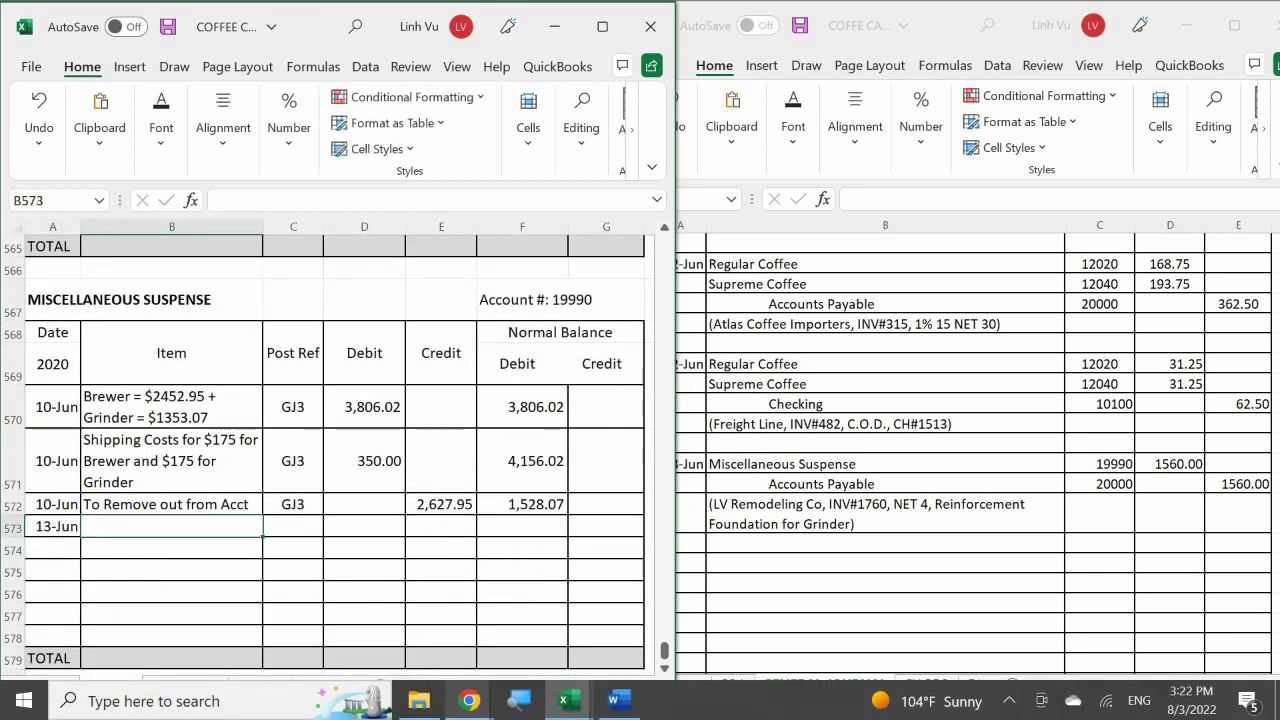
text(Re)
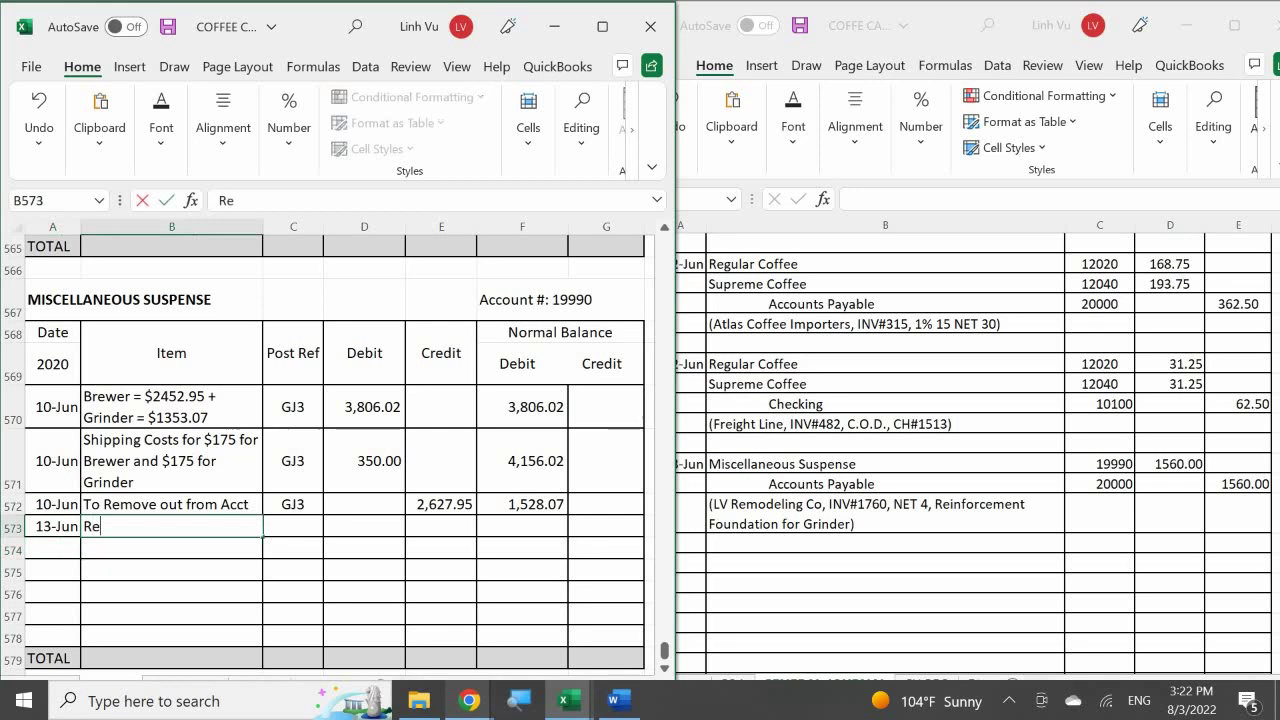
text(inforceme)
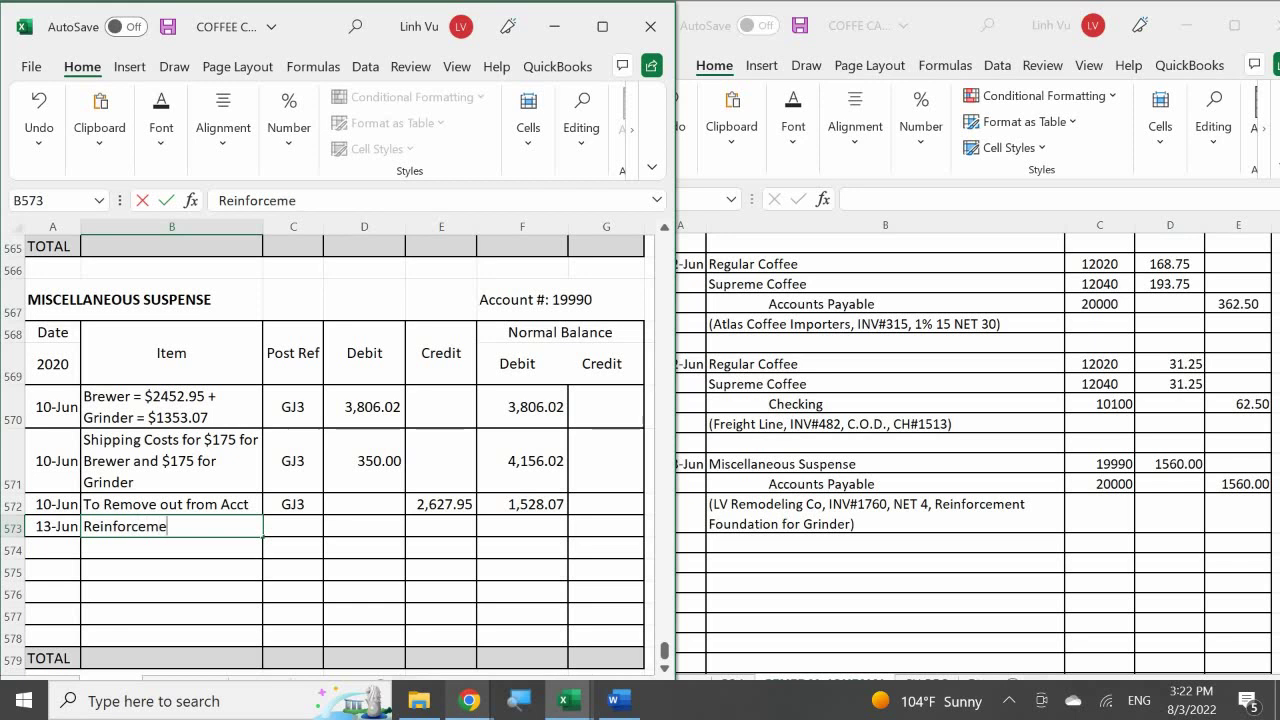
text(nt Foundsa)
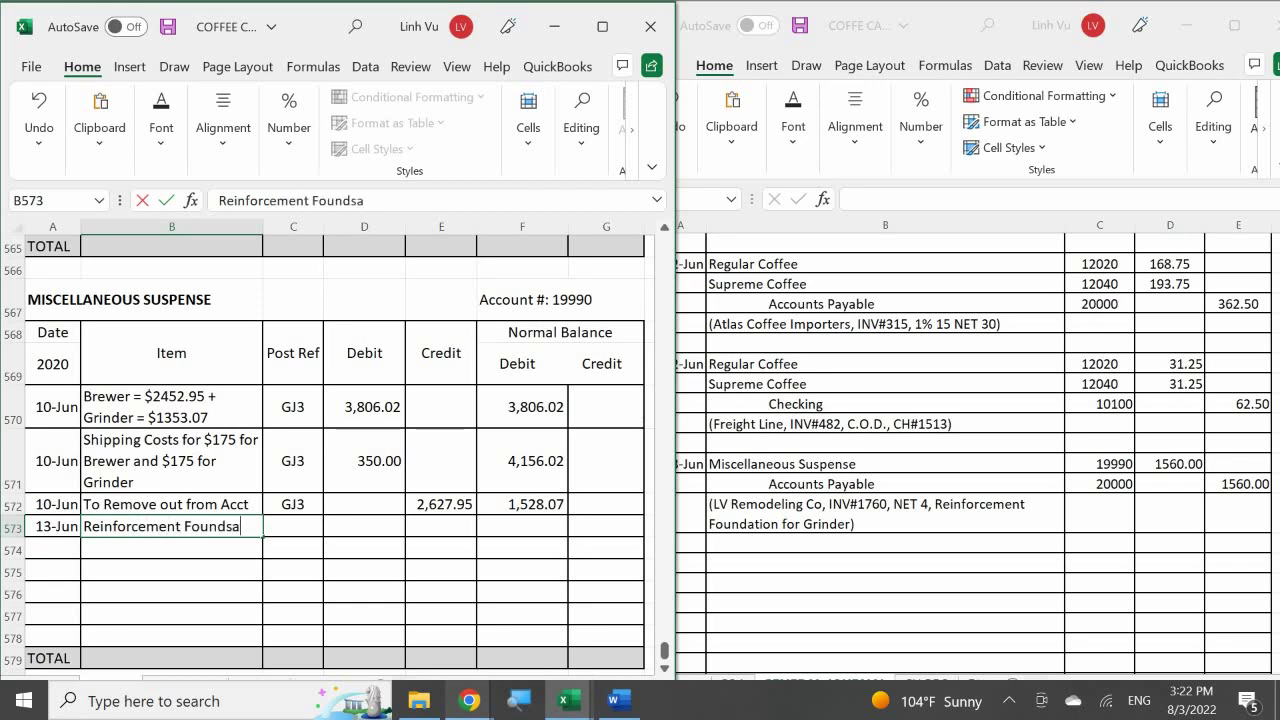
key(BackSpace)
key(BackSpace)
text(ation for Griand)
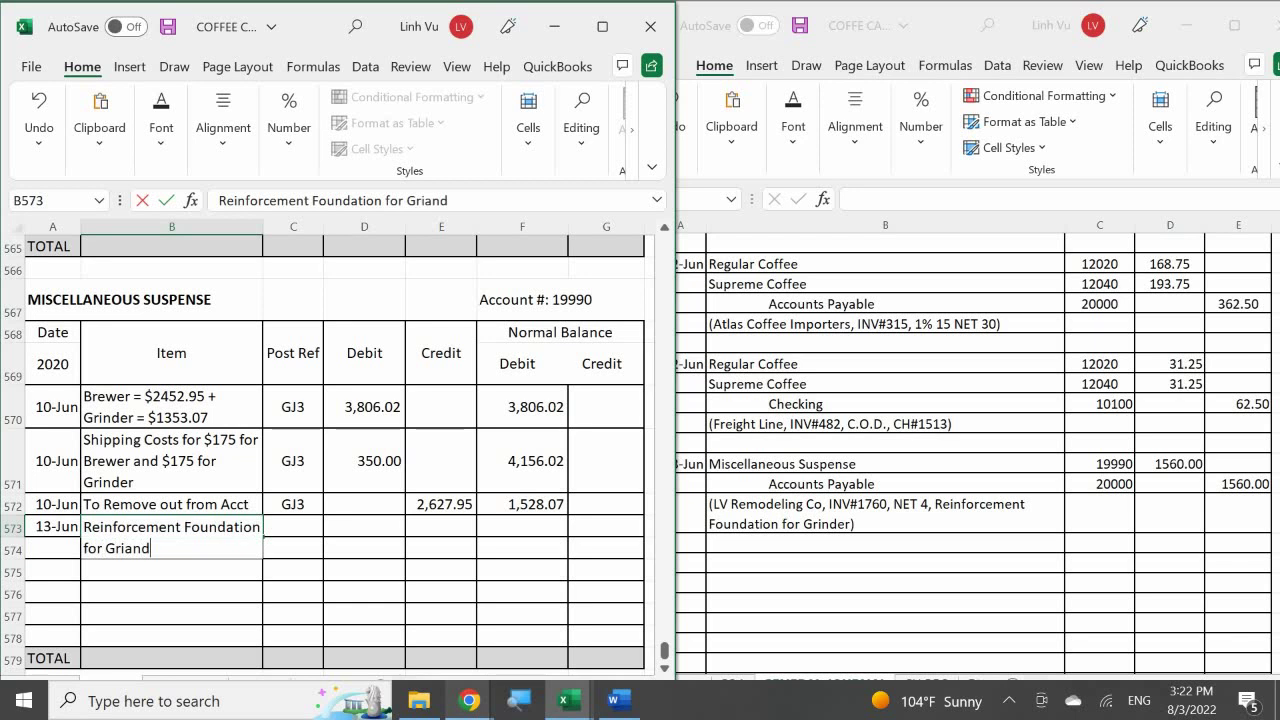
key(BackSpace)
key(BackSpace)
key(BackSpace)
key(BackSpace)
text(inder)
key(Return)
- Enter post reference GJ4 and a 1,560.00 debit in row 573
click(293, 526)
text(GK)
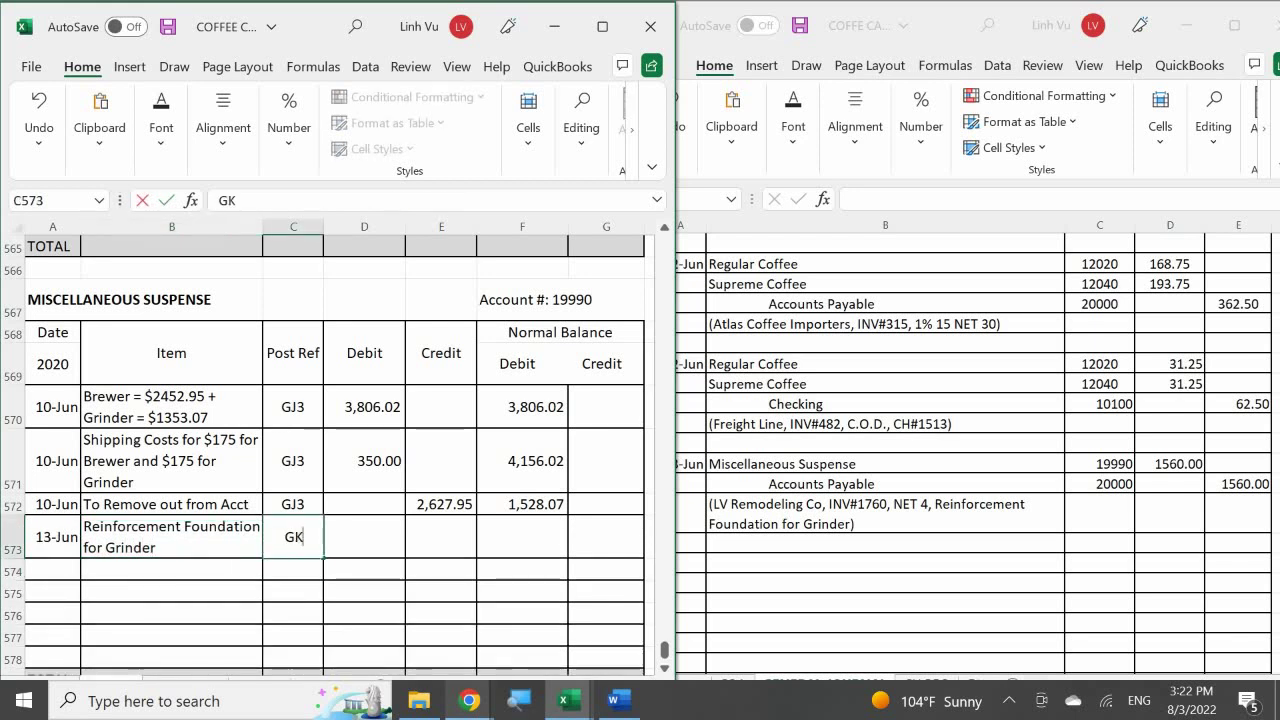
key(BackSpace)
text(K)
key(BackSpace)
text(J4)
key(Return)
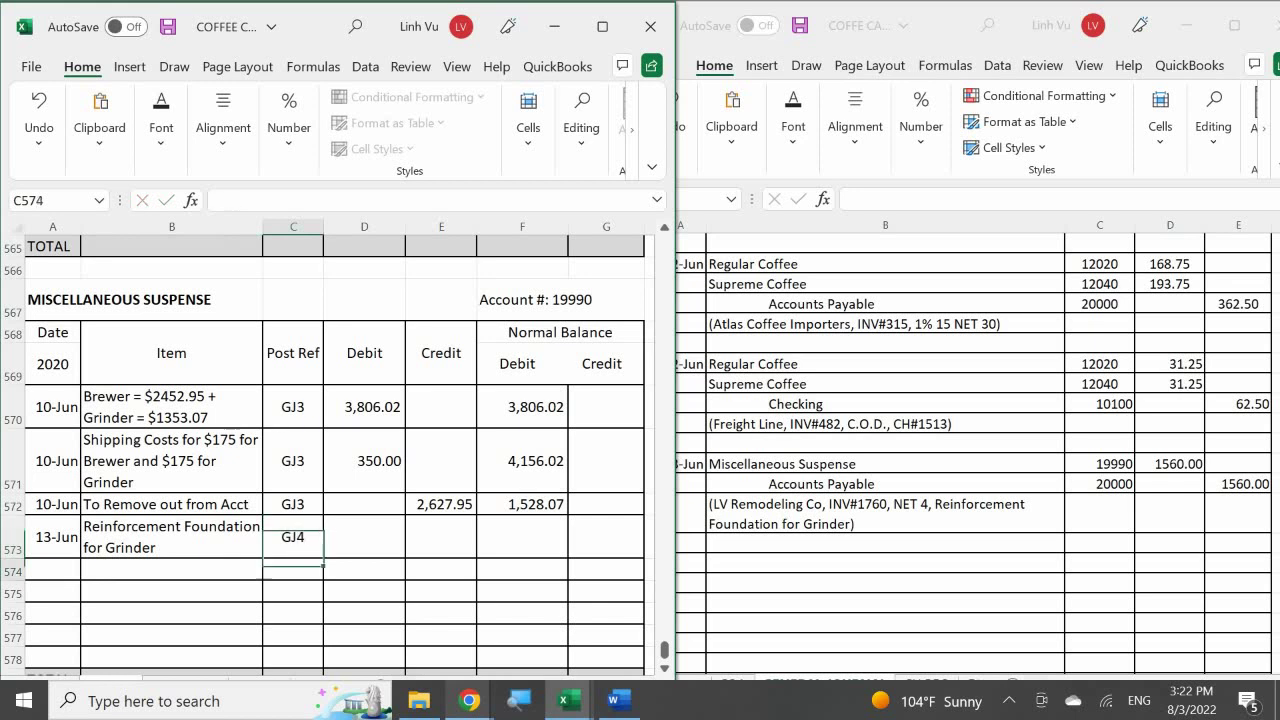
key(Right)
key(Up)
text(145)
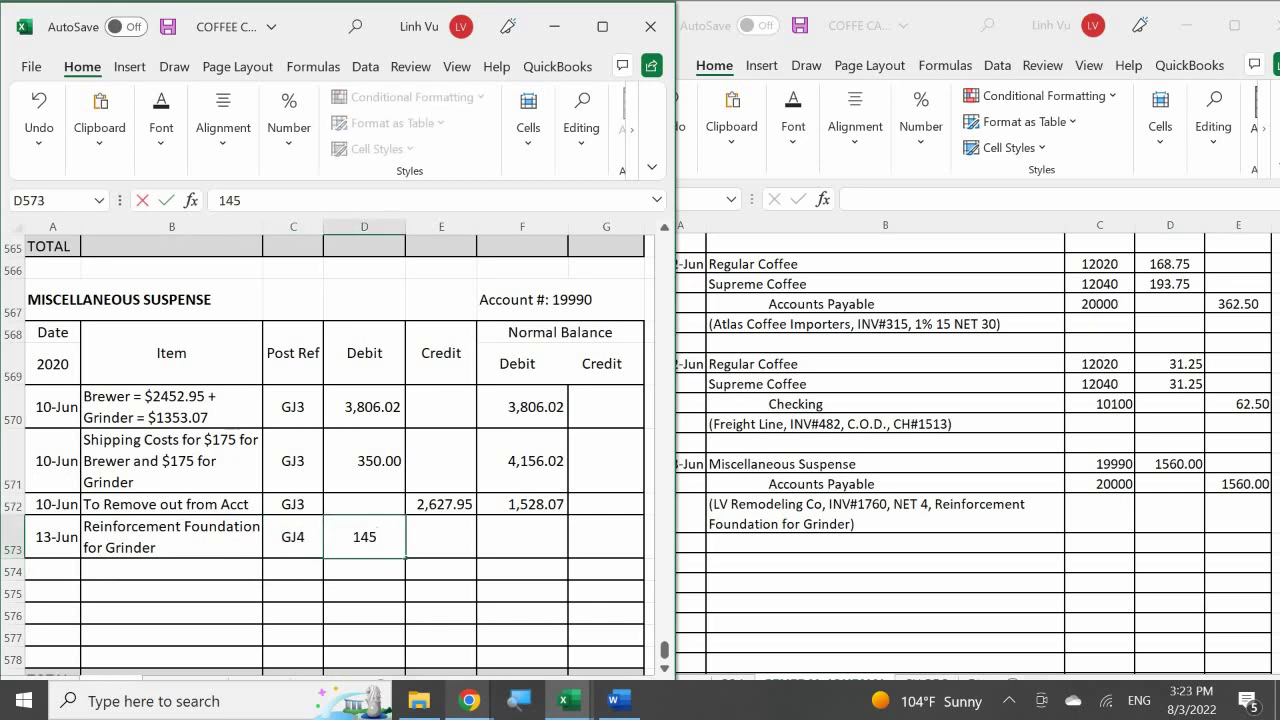
key(BackSpace)
key(BackSpace)
text(560)
key(Return)
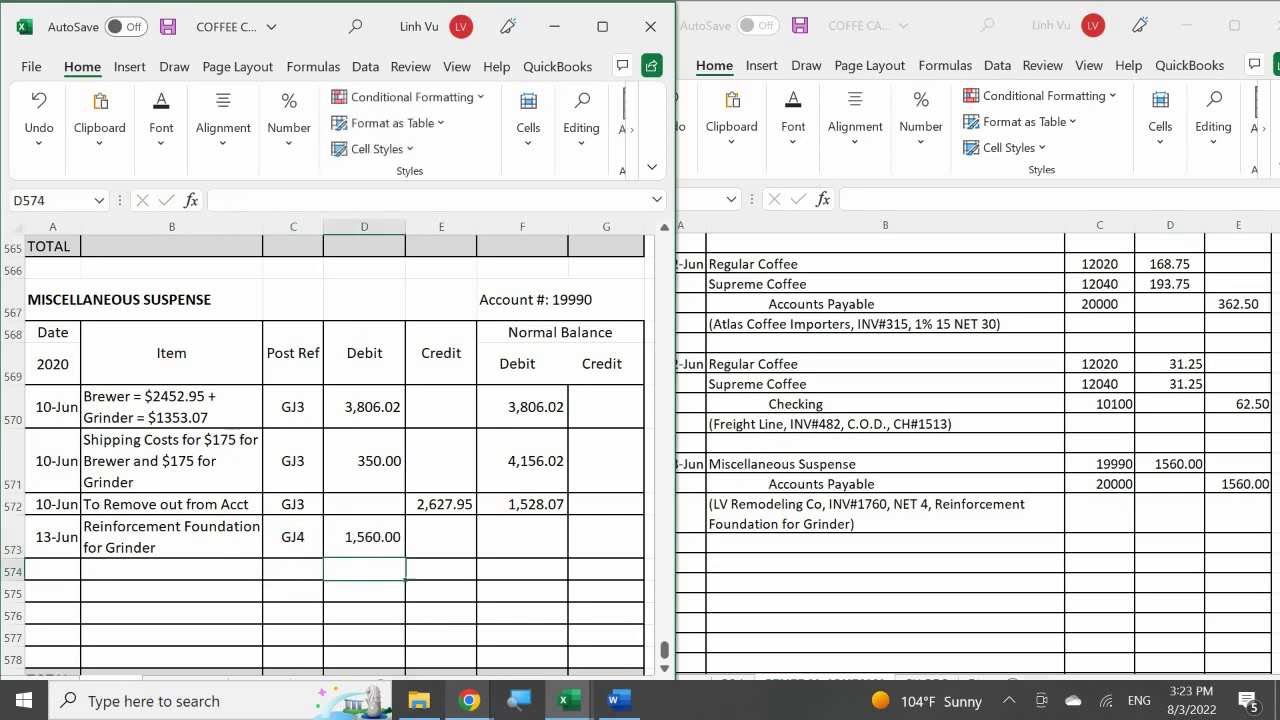
key(Right)
key(Right)
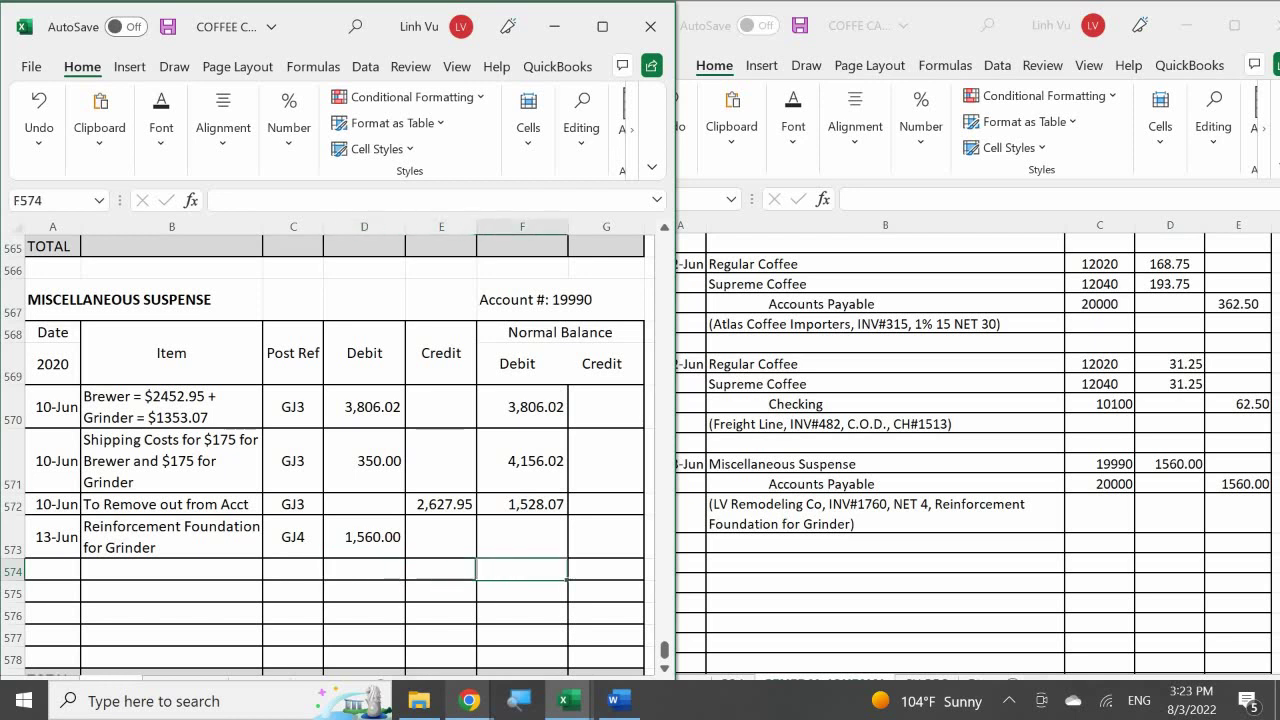
key(Up)
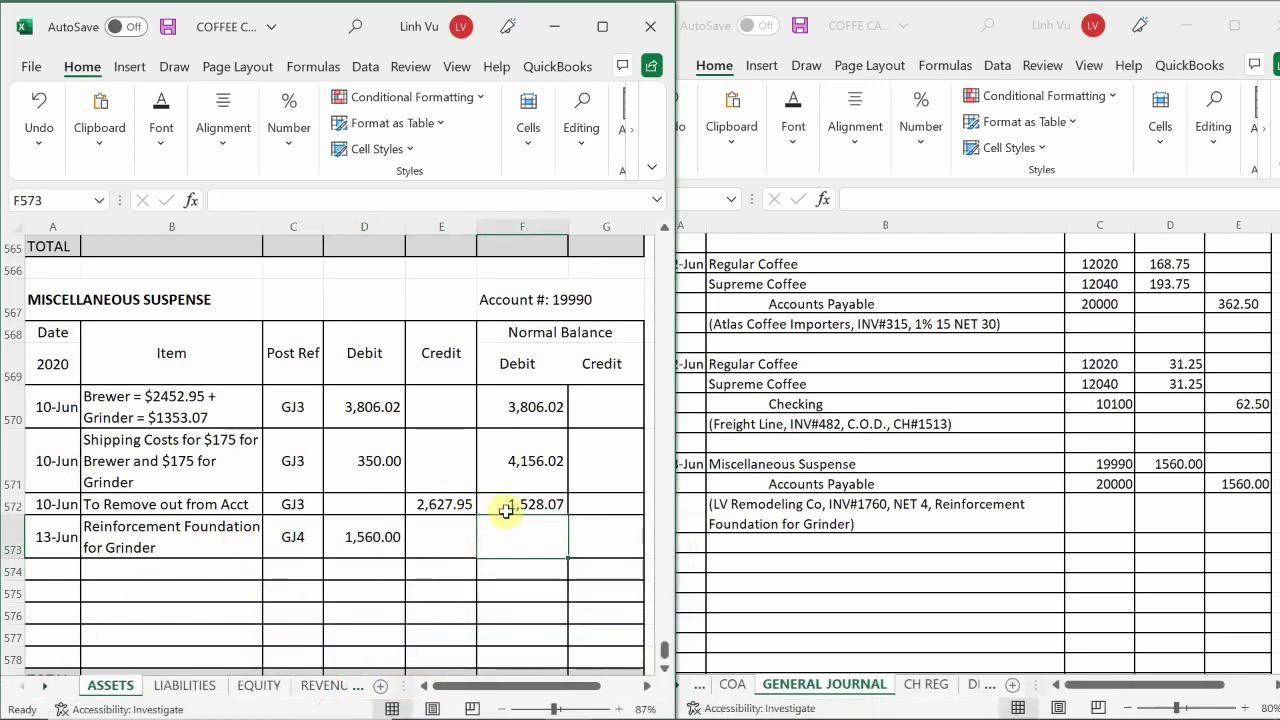
- Extend the balance formula from F572 into F573, giving a 3,088.07 balance
click(510, 505)
drag(570, 517, 568, 558)
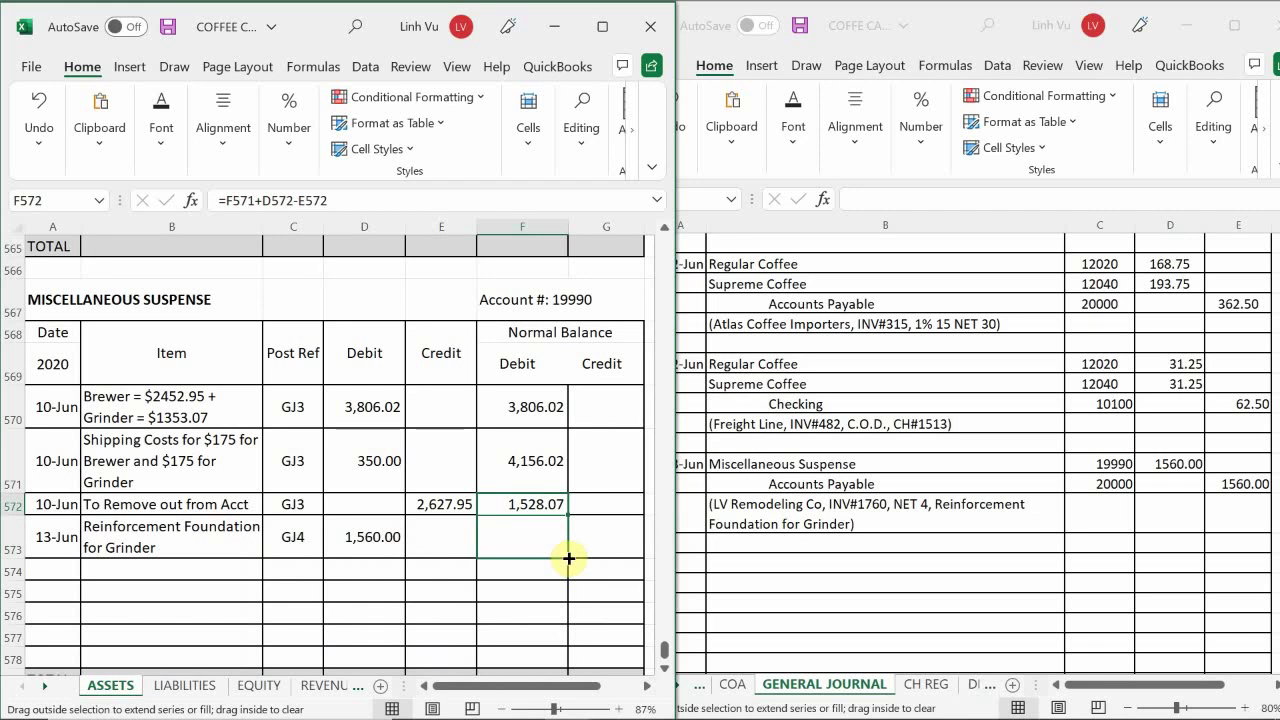
drag(568, 558, 568, 558)
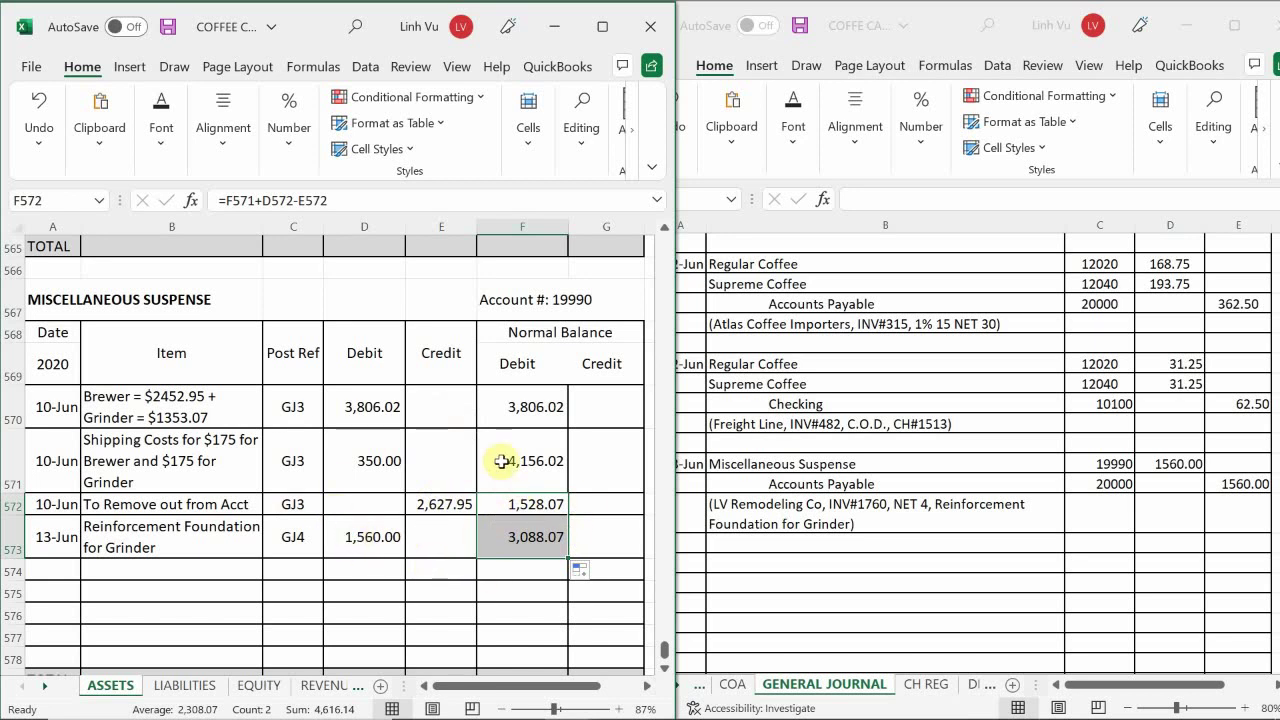
click(510, 553)
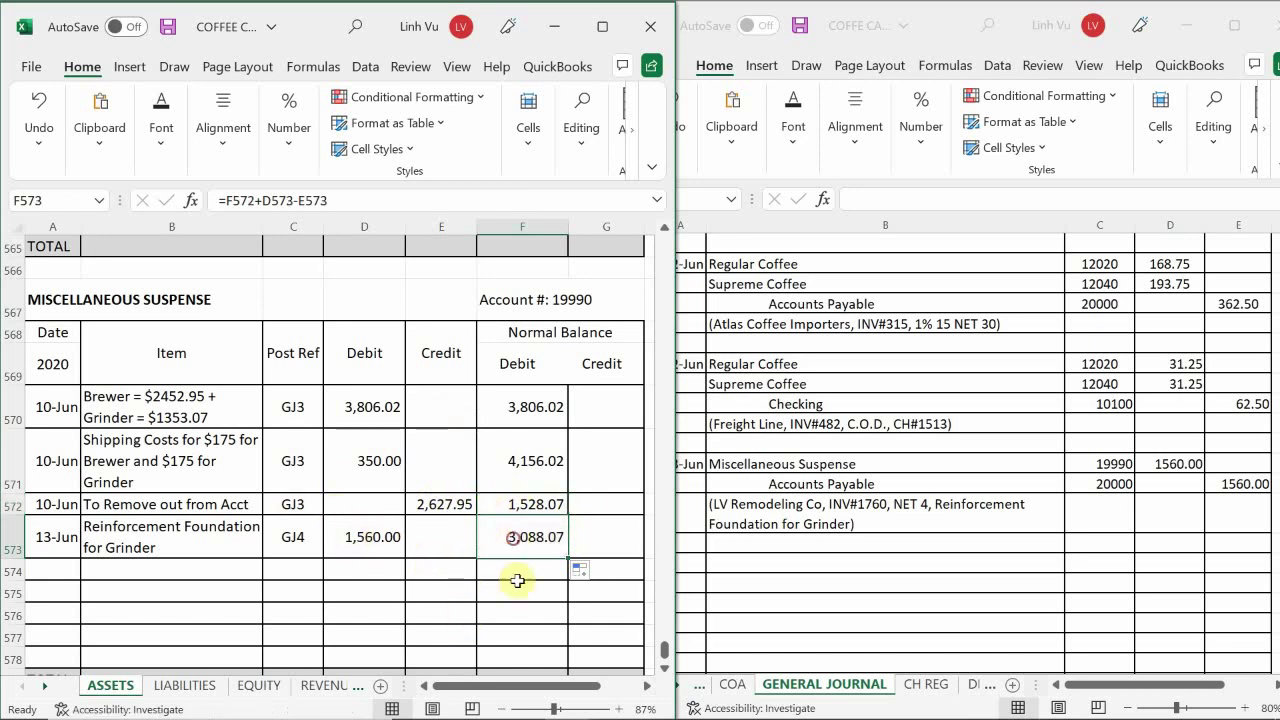
- Switch to the LIABILITIES sheet's Accounts Payable ledger
scroll(522, 598, down, 1)
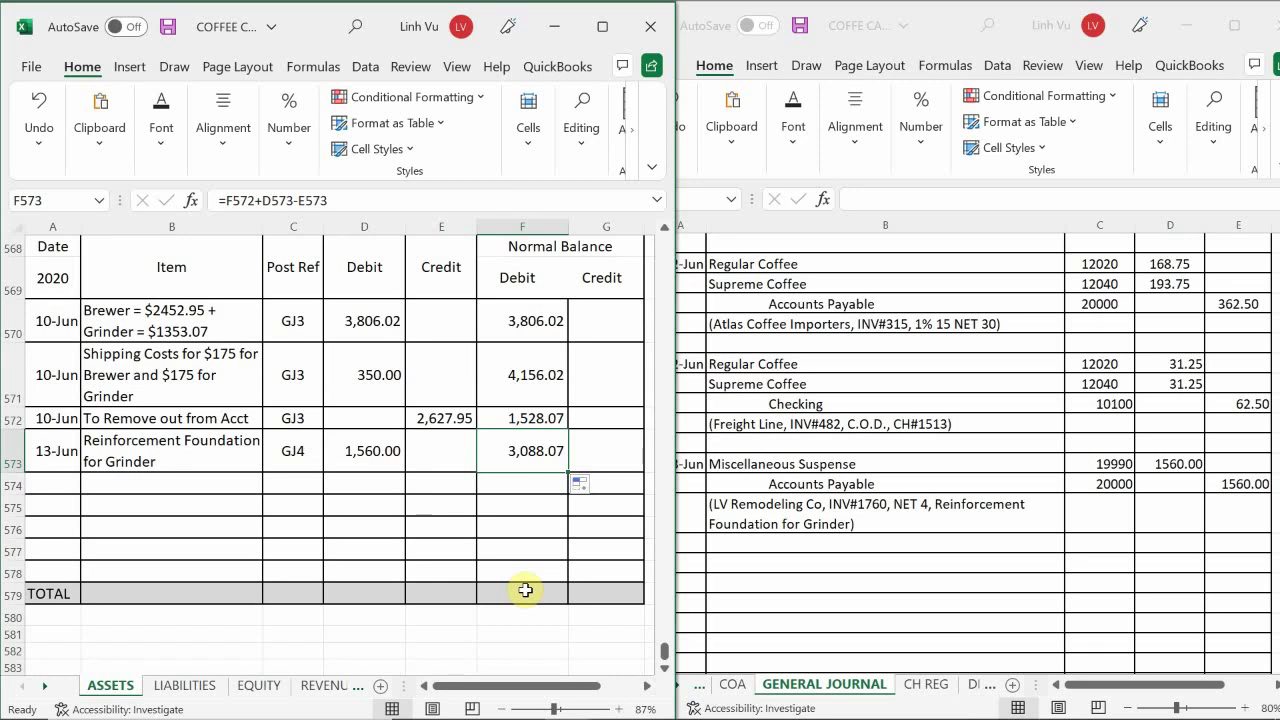
scroll(525, 590, up, 1)
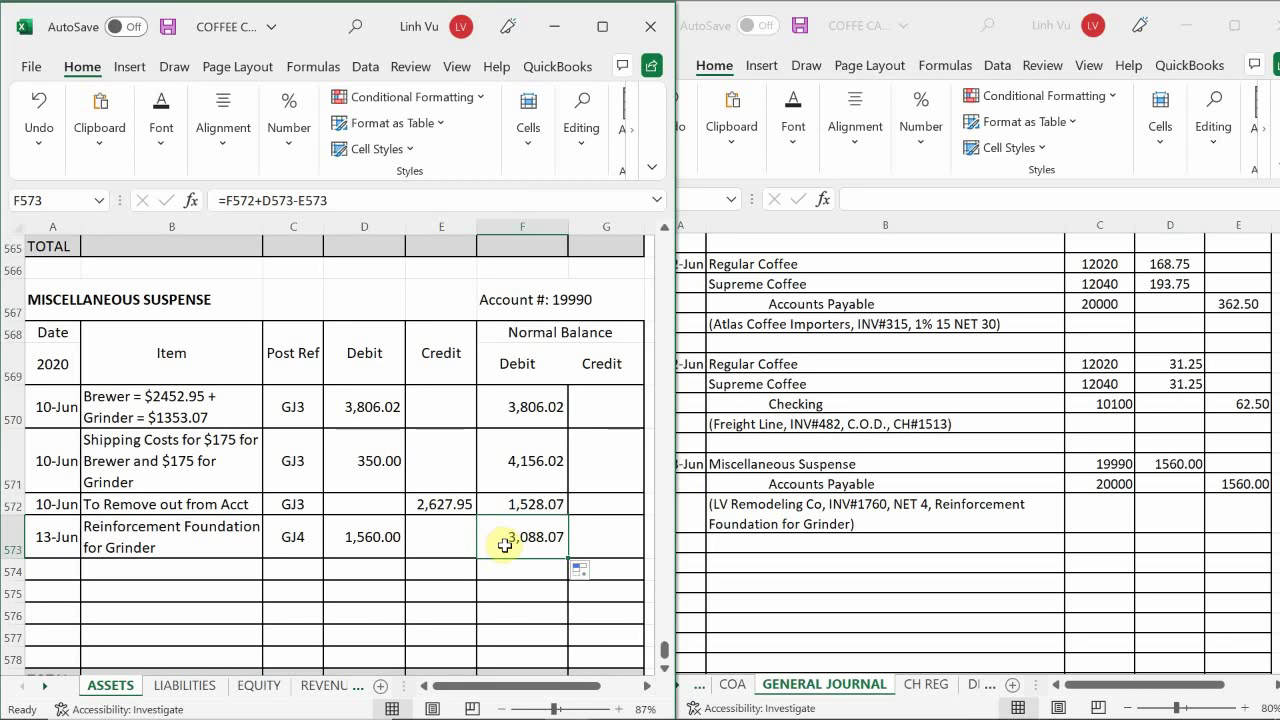
scroll(505, 545, down, 1)
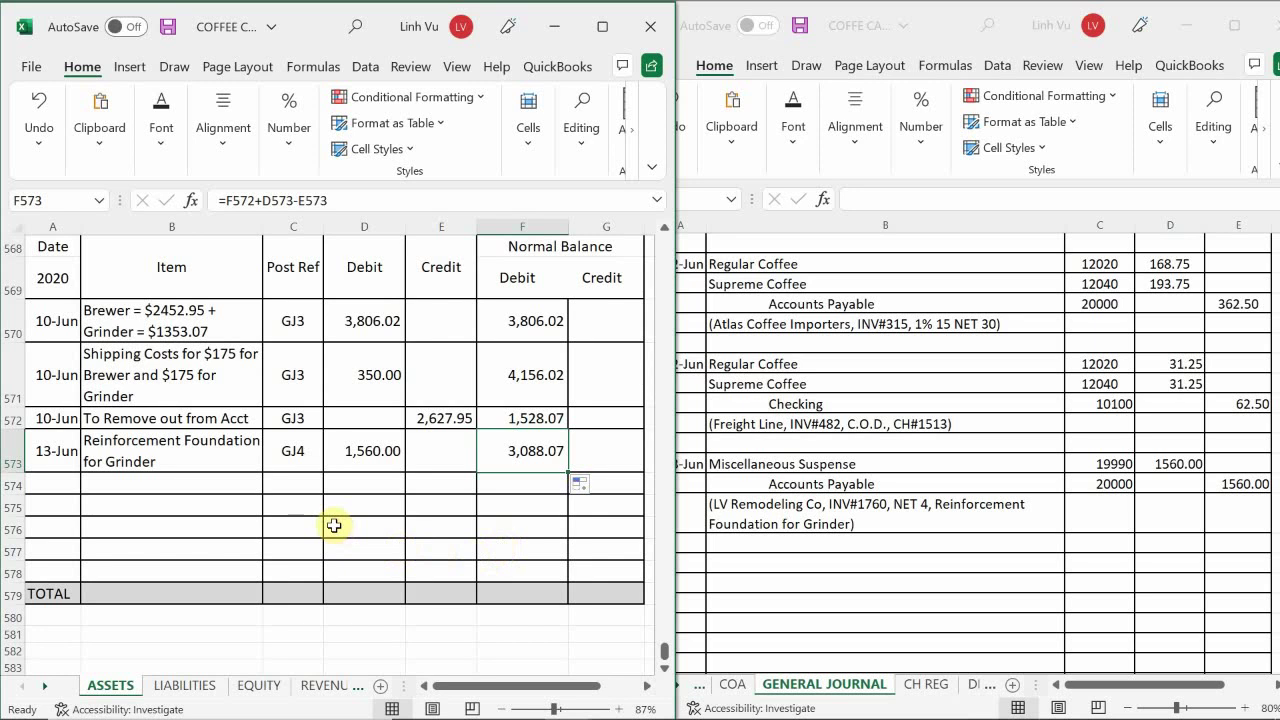
click(175, 686)
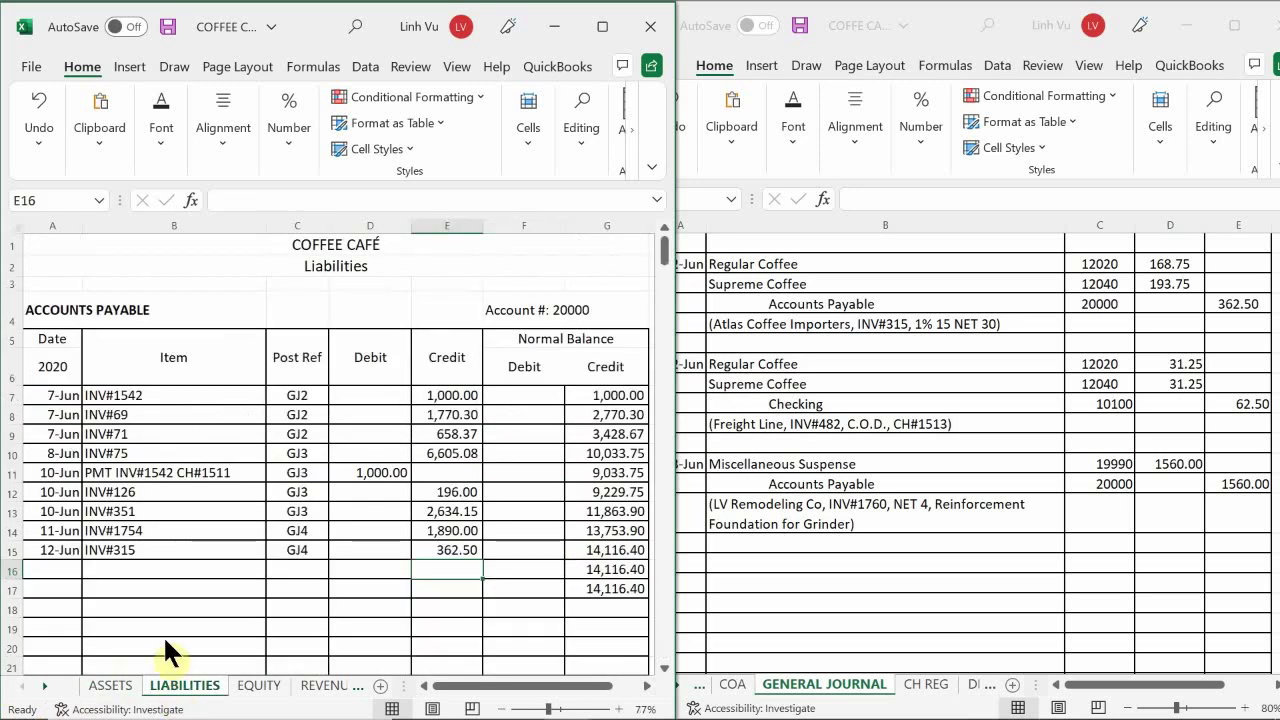
- Start Accounts Payable row 16 with 12-Jun, INV#1760 and post reference =C15 (GJ4)
click(120, 531)
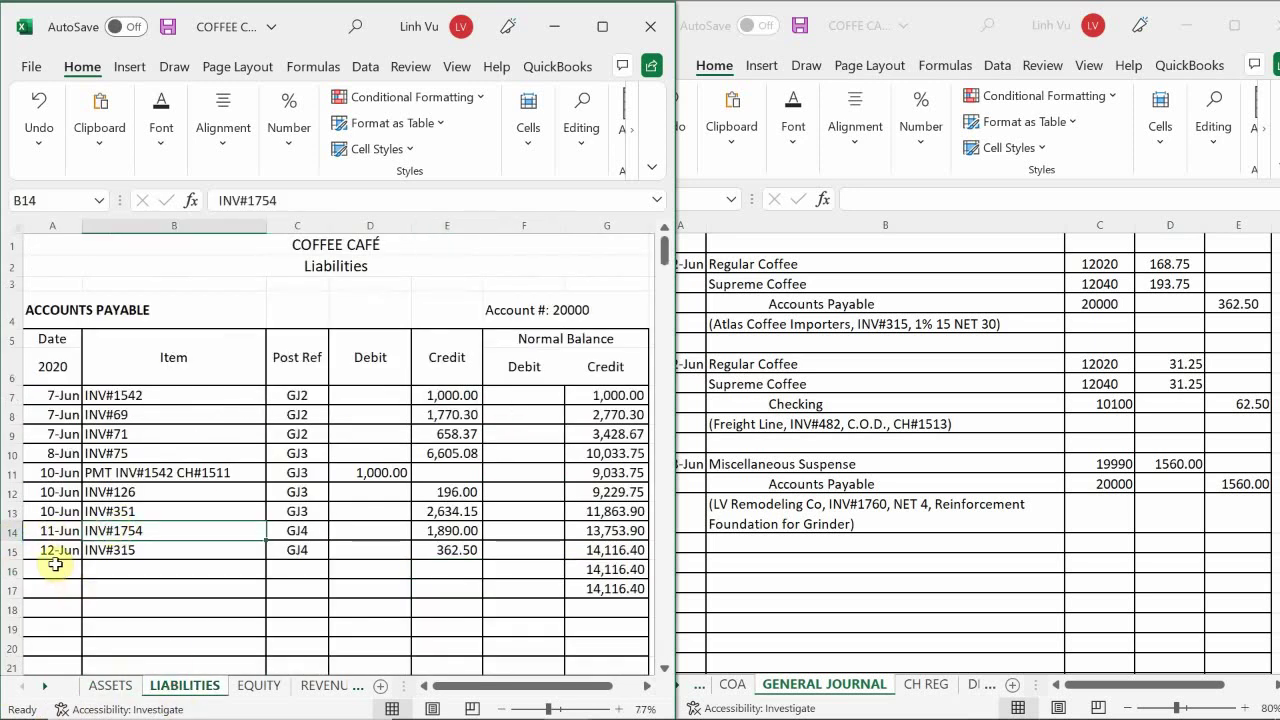
click(55, 564)
text(6/1)
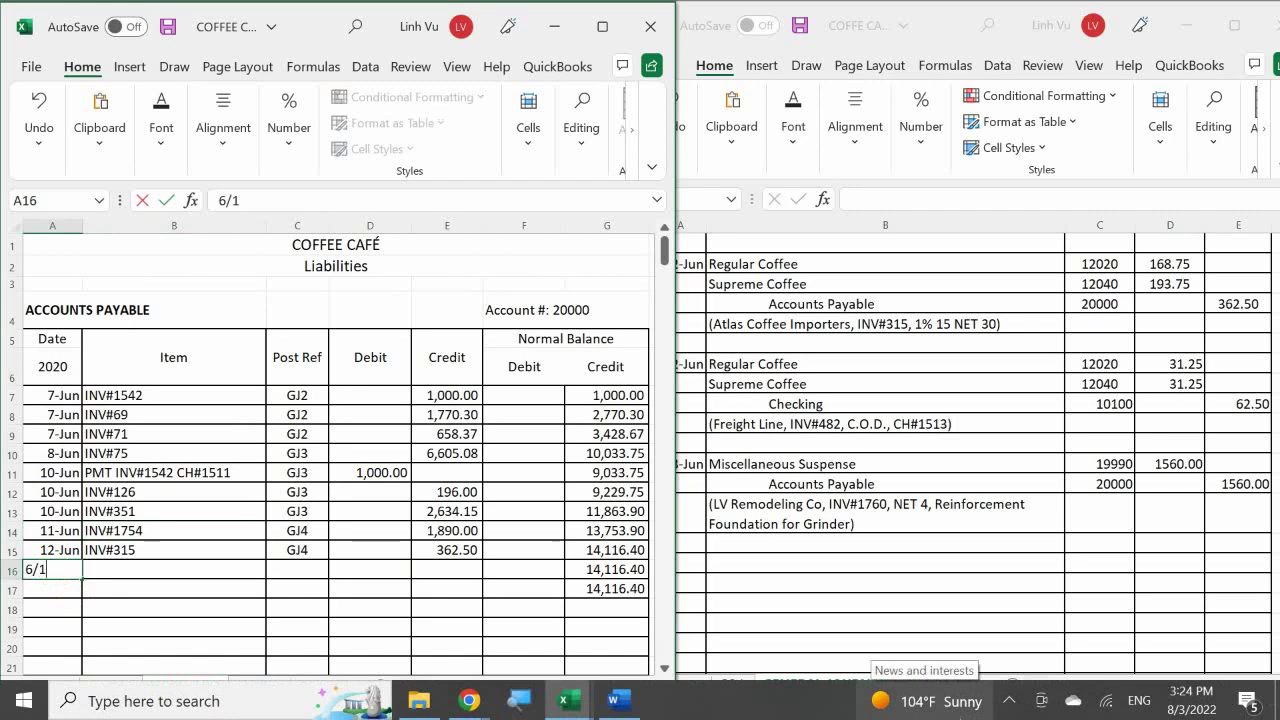
text(2)
key(Return)
key(Right)
key(Up)
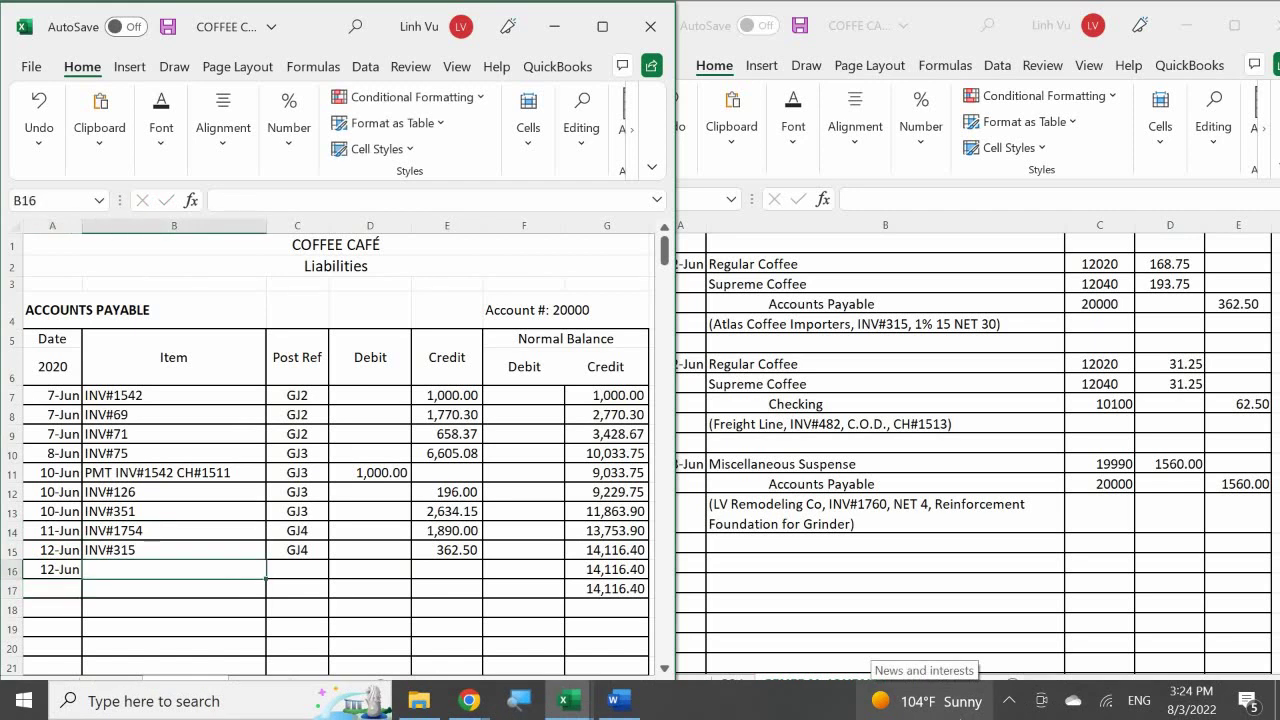
text(INV#)
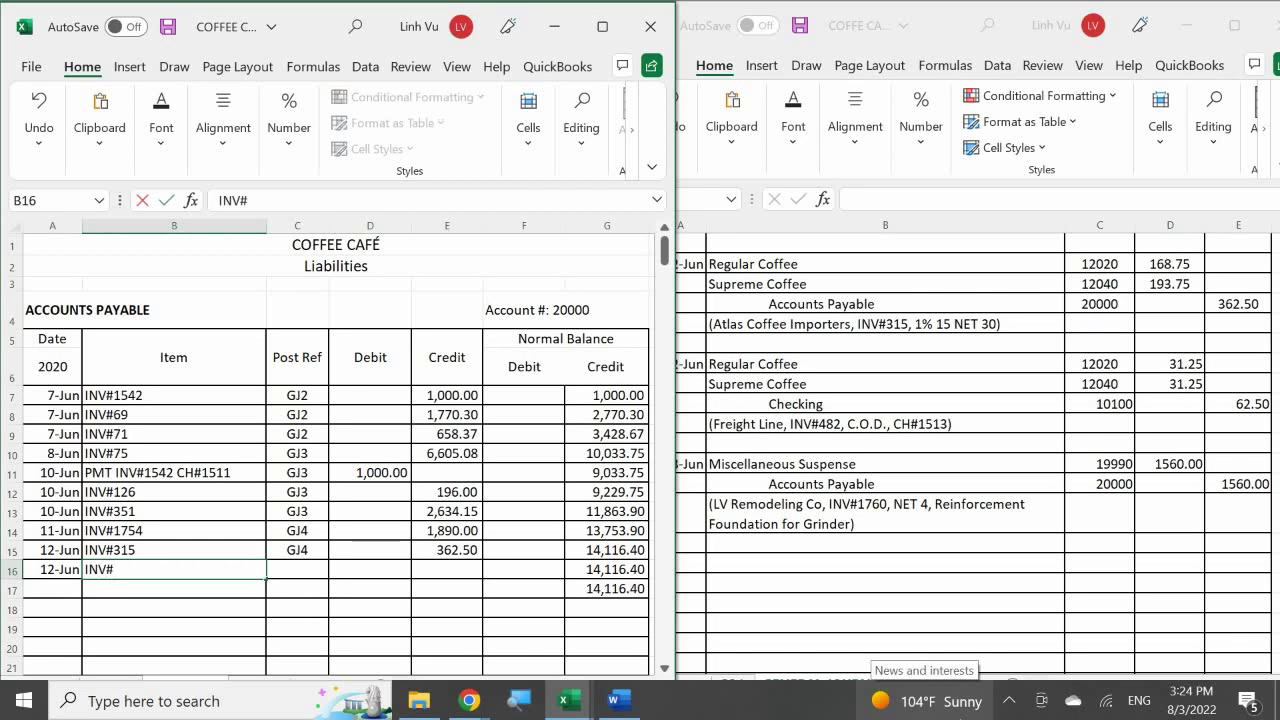
text(1760)
key(Return)
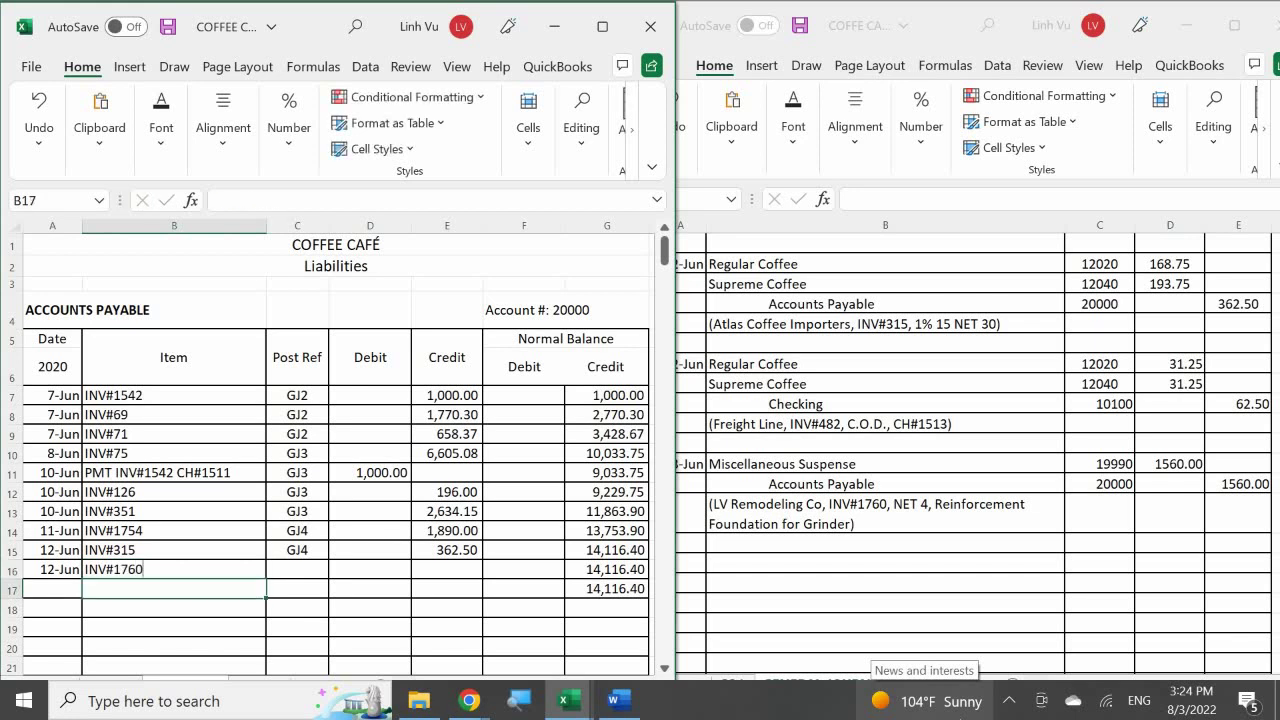
click(297, 569)
text(=)
key(Up)
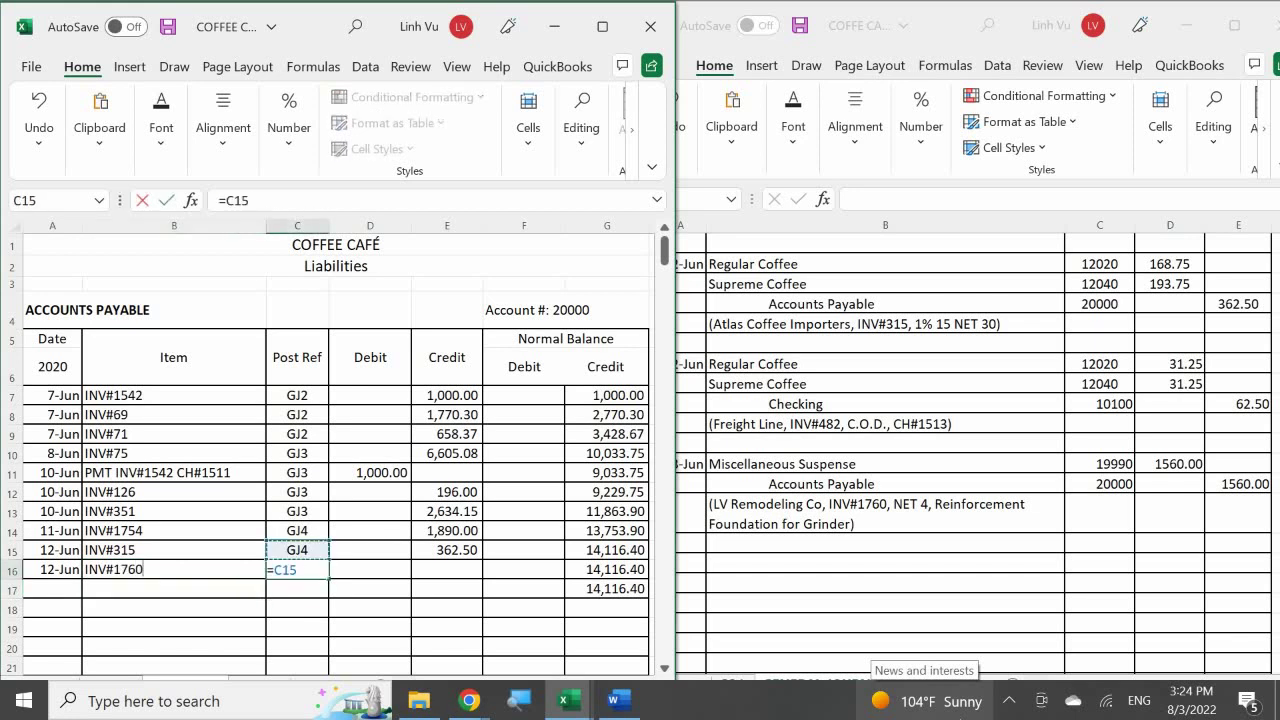
key(Return)
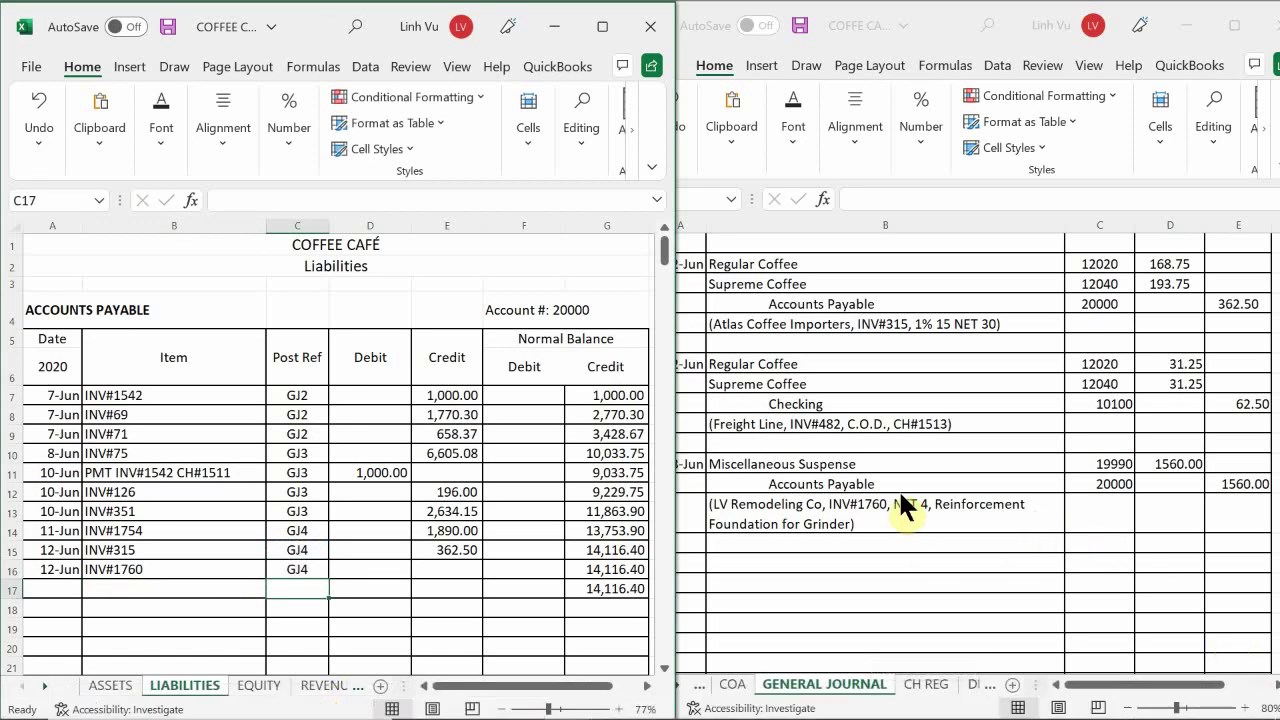
- Check the General Journal, then credit 1,560.00 in row 16, bringing the balance to 15,676.40
click(905, 500)
scroll(900, 493, down, 3)
scroll(900, 493, down, 3)
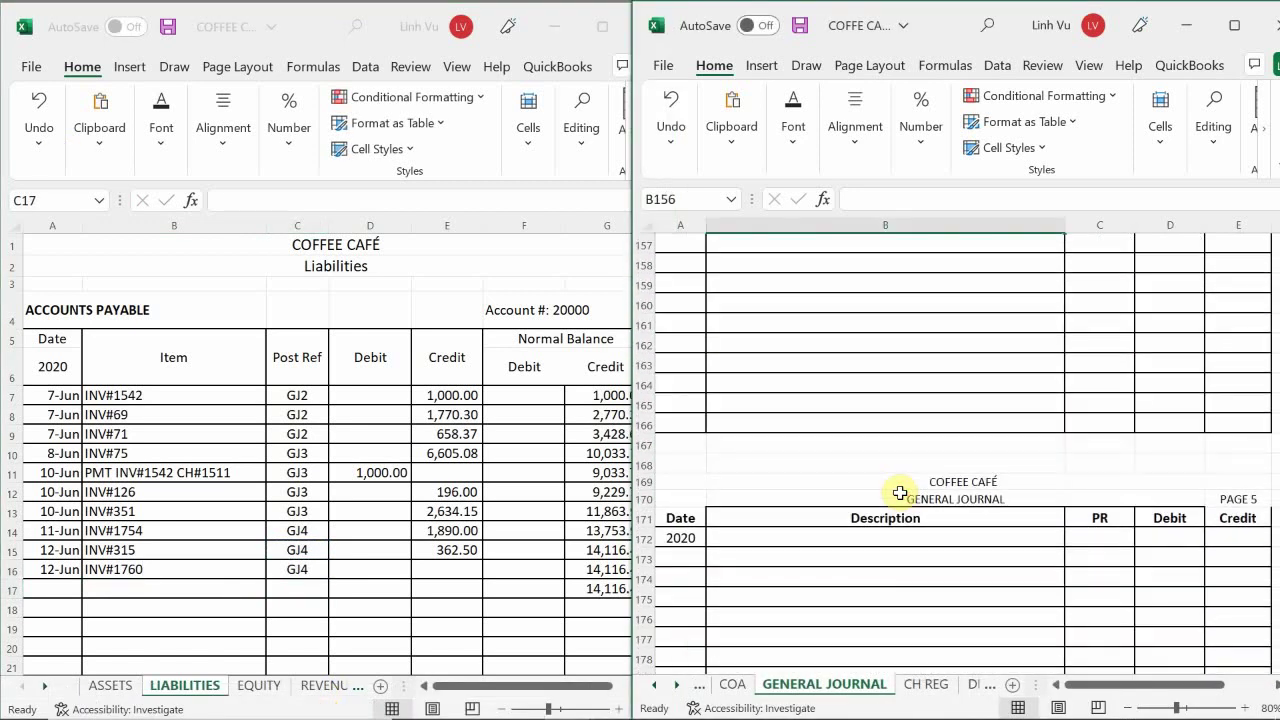
scroll(900, 493, up, 4)
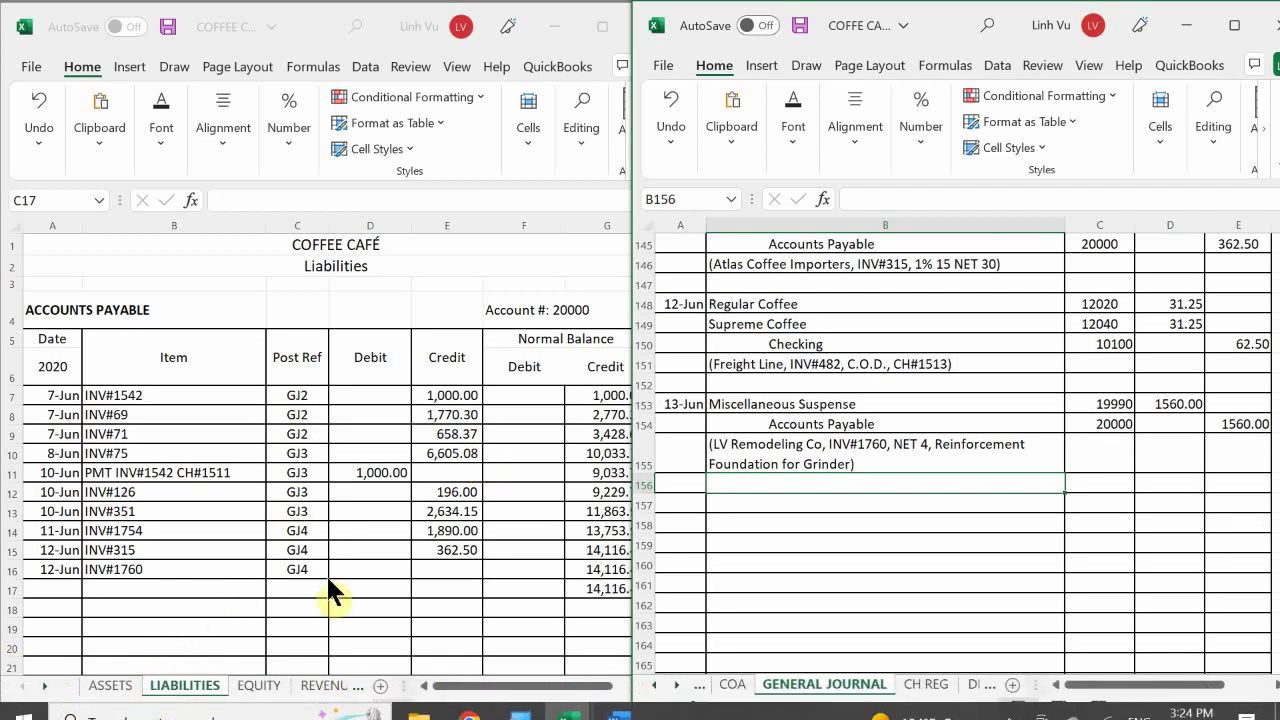
click(430, 586)
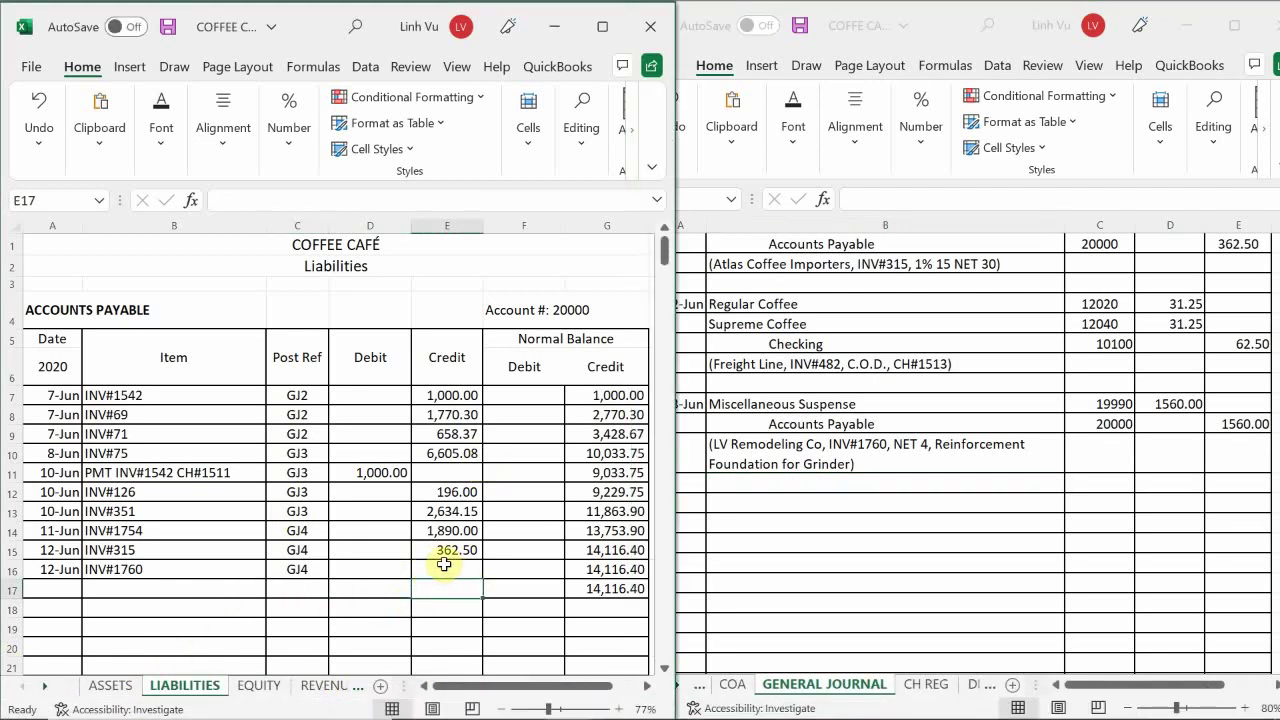
click(444, 566)
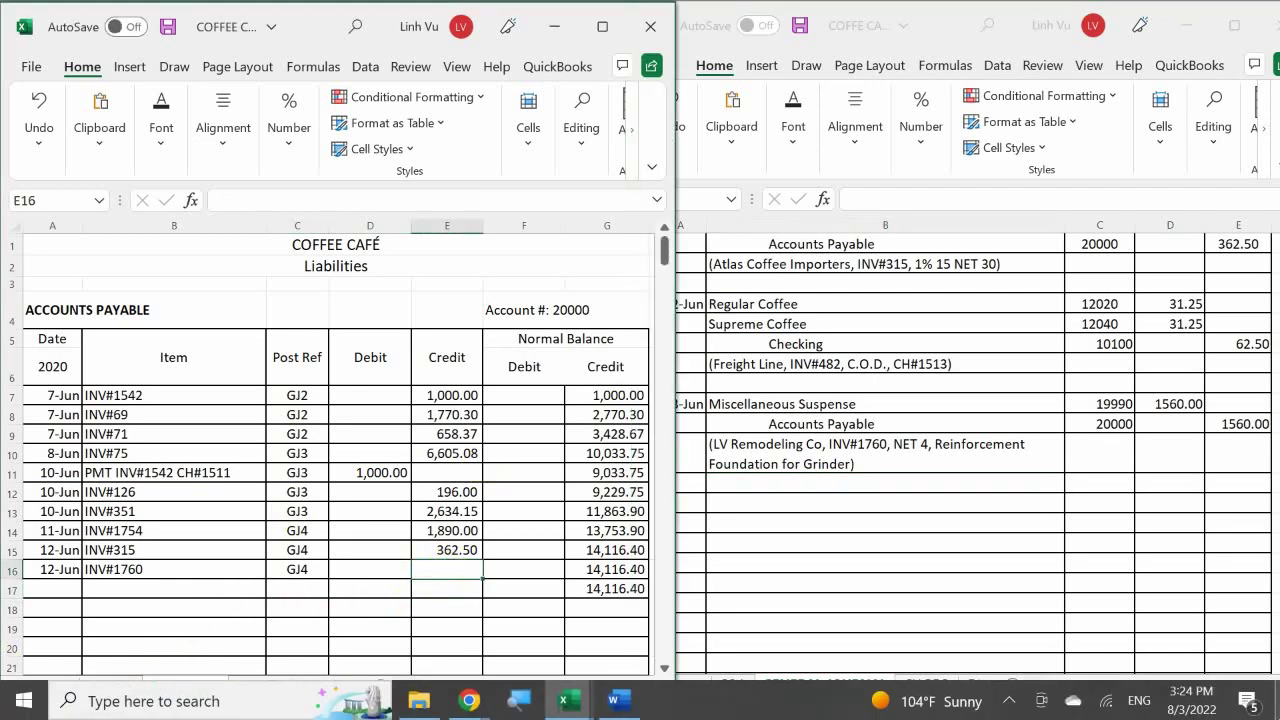
text(1506)
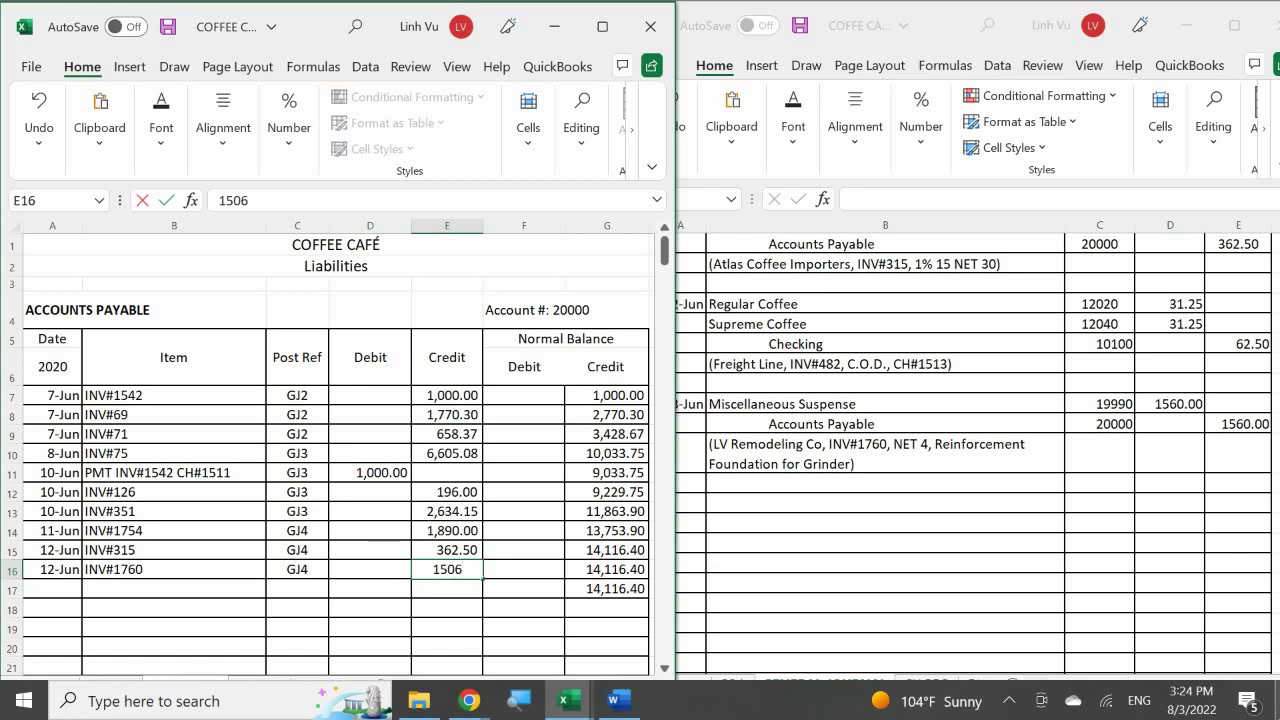
key(BackSpace)
key(BackSpace)
text(60)
key(Return)
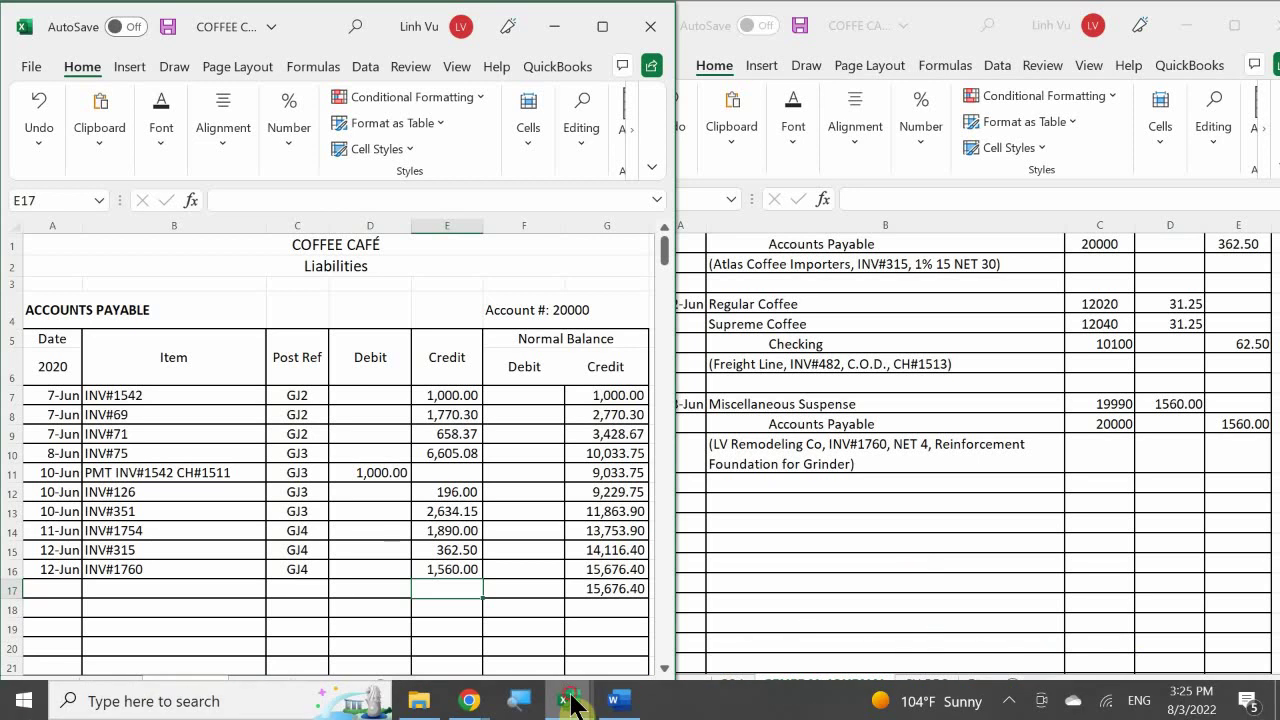
- Switch to the subsidiary ledger workbook and scroll down to the LV Remodeling vendor block
mouse_move(567, 700)
click(578, 621)
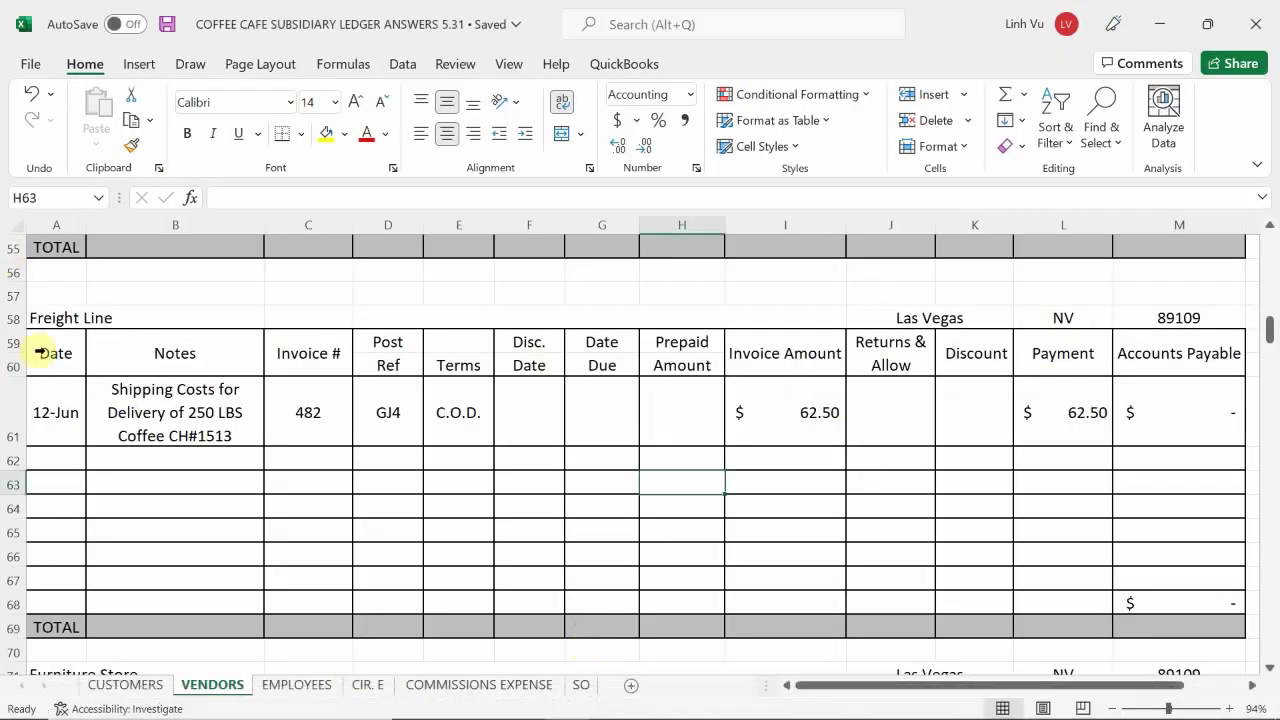
click(158, 511)
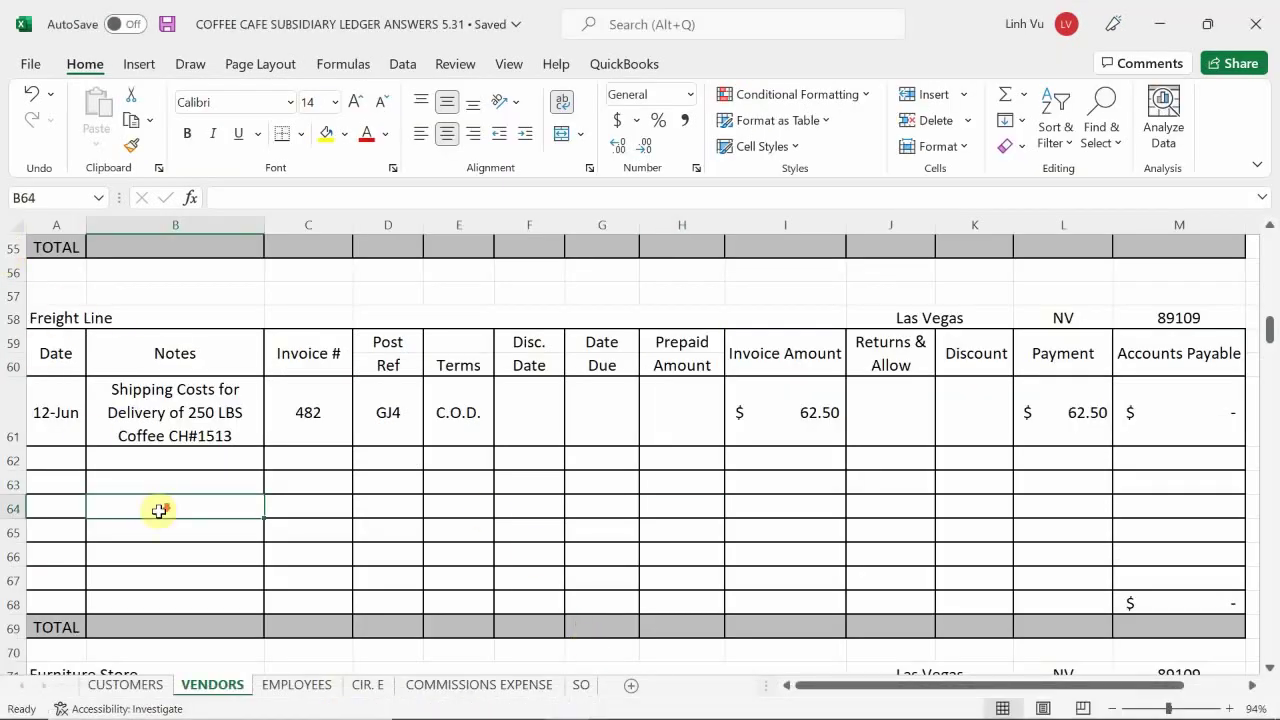
scroll(159, 511, down, 15)
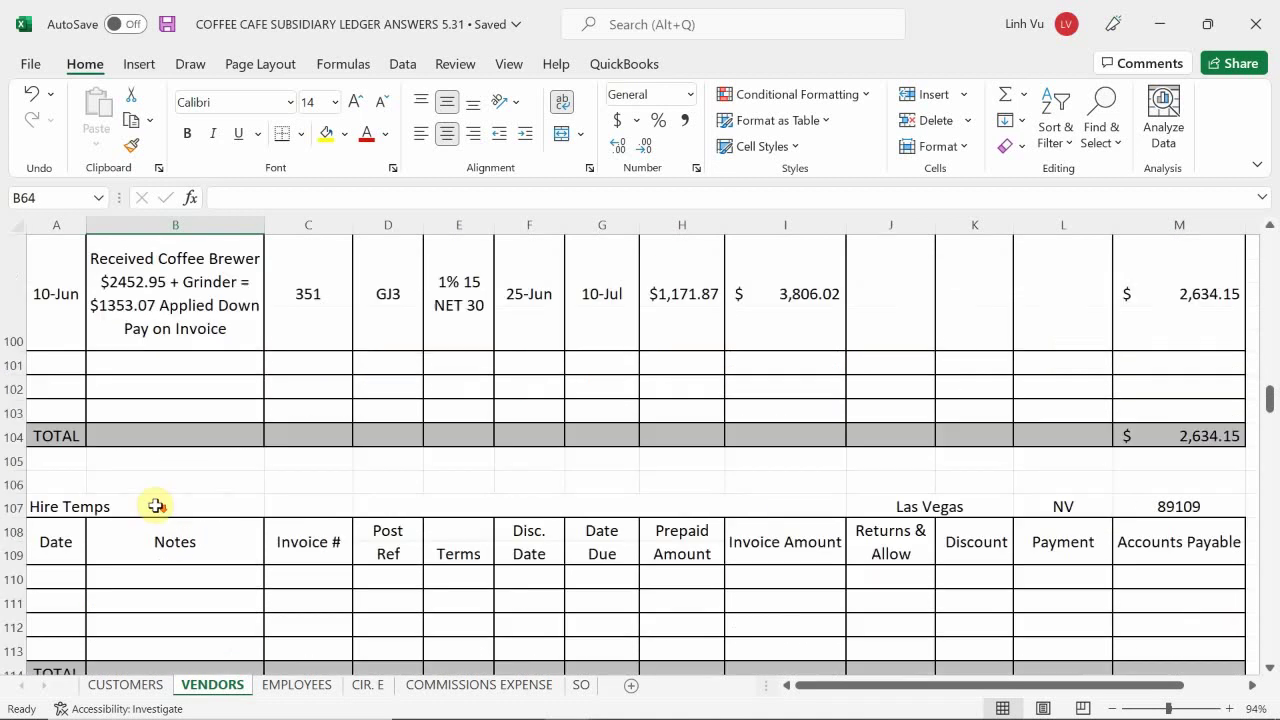
scroll(156, 506, down, 5)
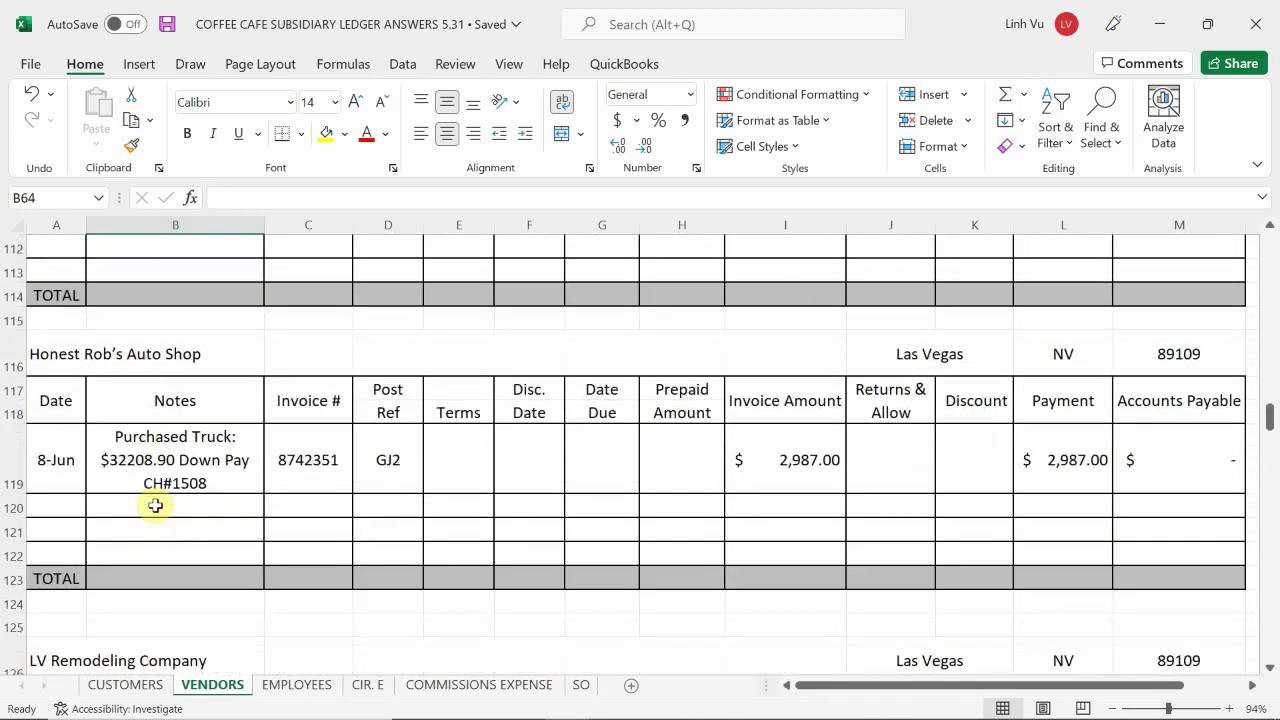
scroll(156, 506, down, 2)
scroll(156, 505, down, 1)
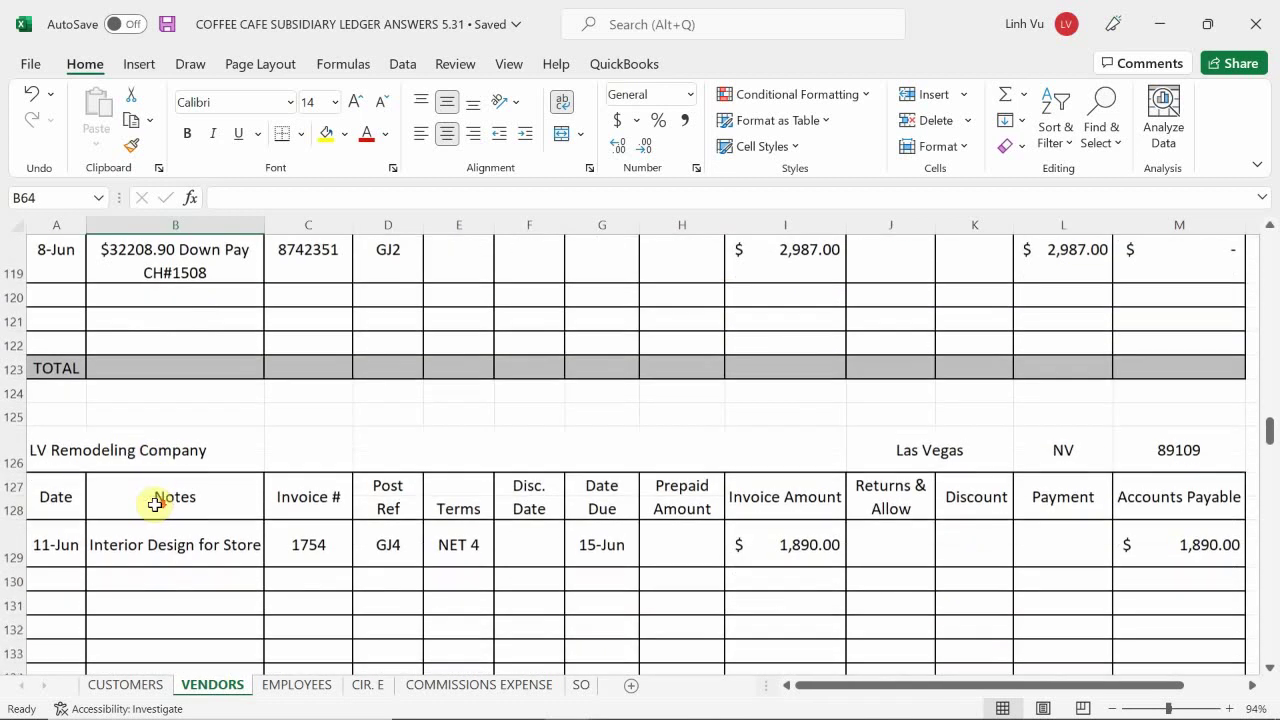
scroll(155, 505, down, 1)
- Enter date 6/13 and the note 'Reinforcement Foundation for Grinder' in row 130
click(56, 513)
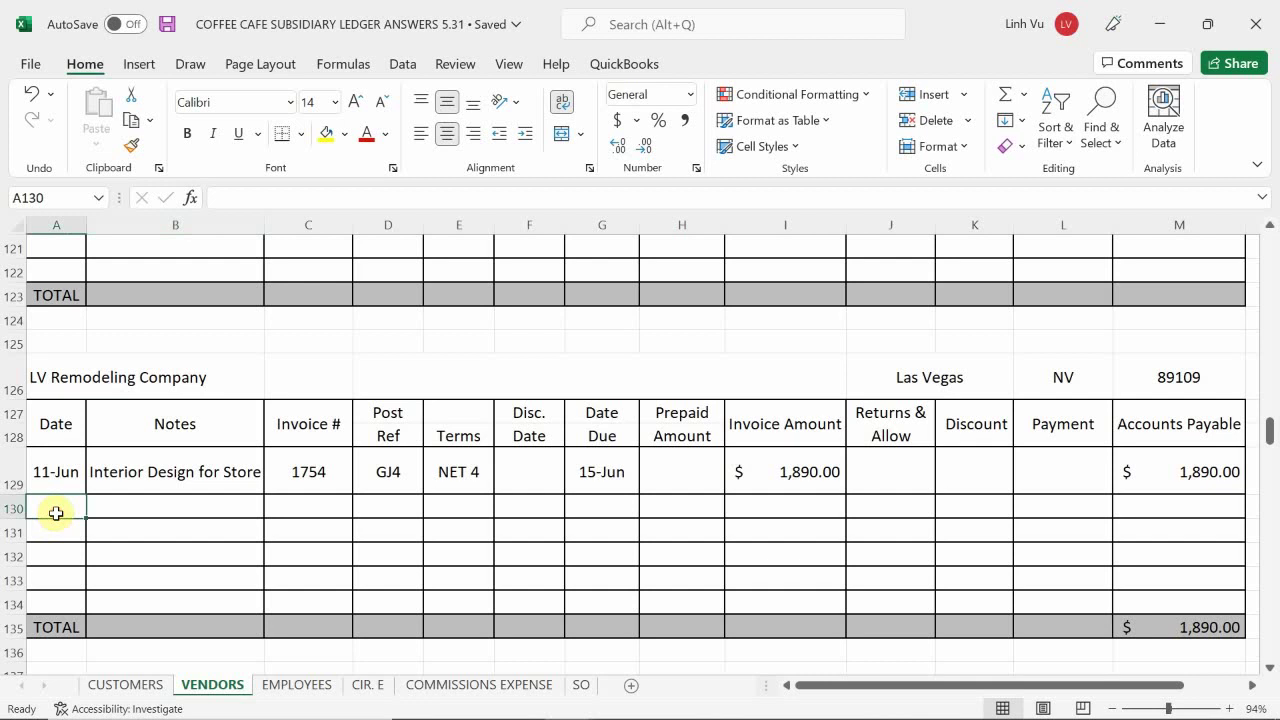
text(6/13)
key(Return)
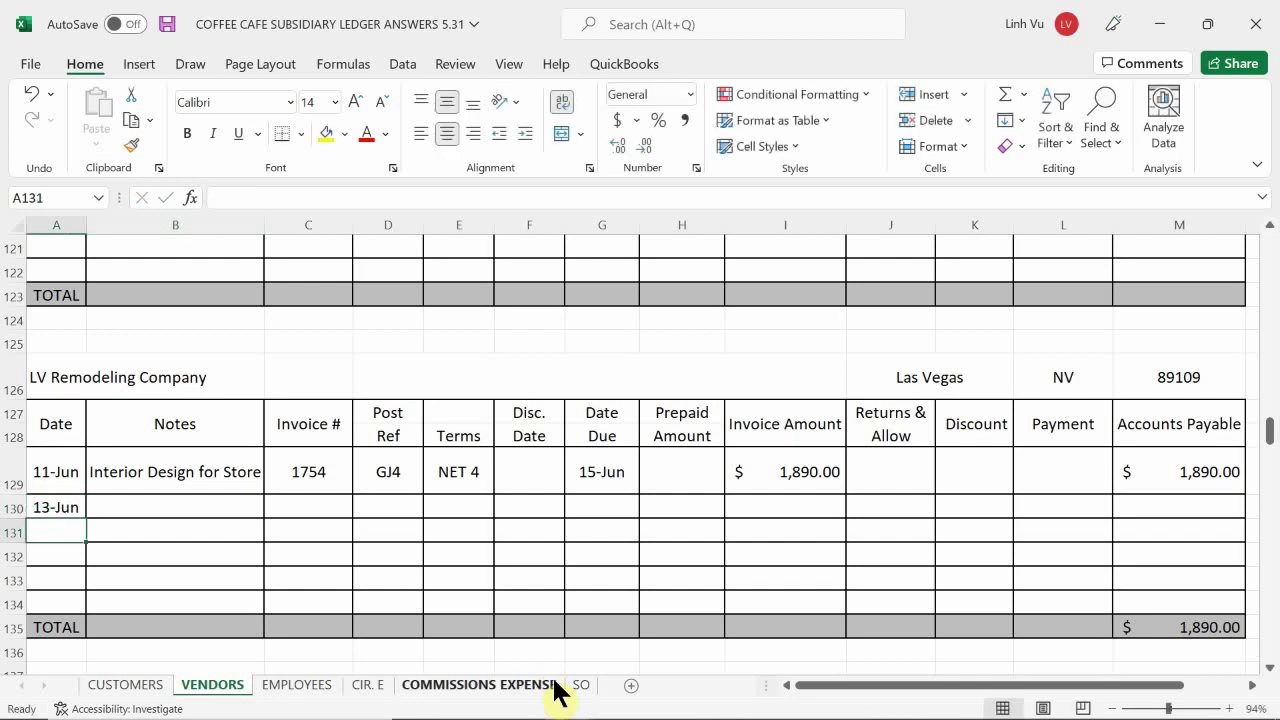
key(Up)
key(Right)
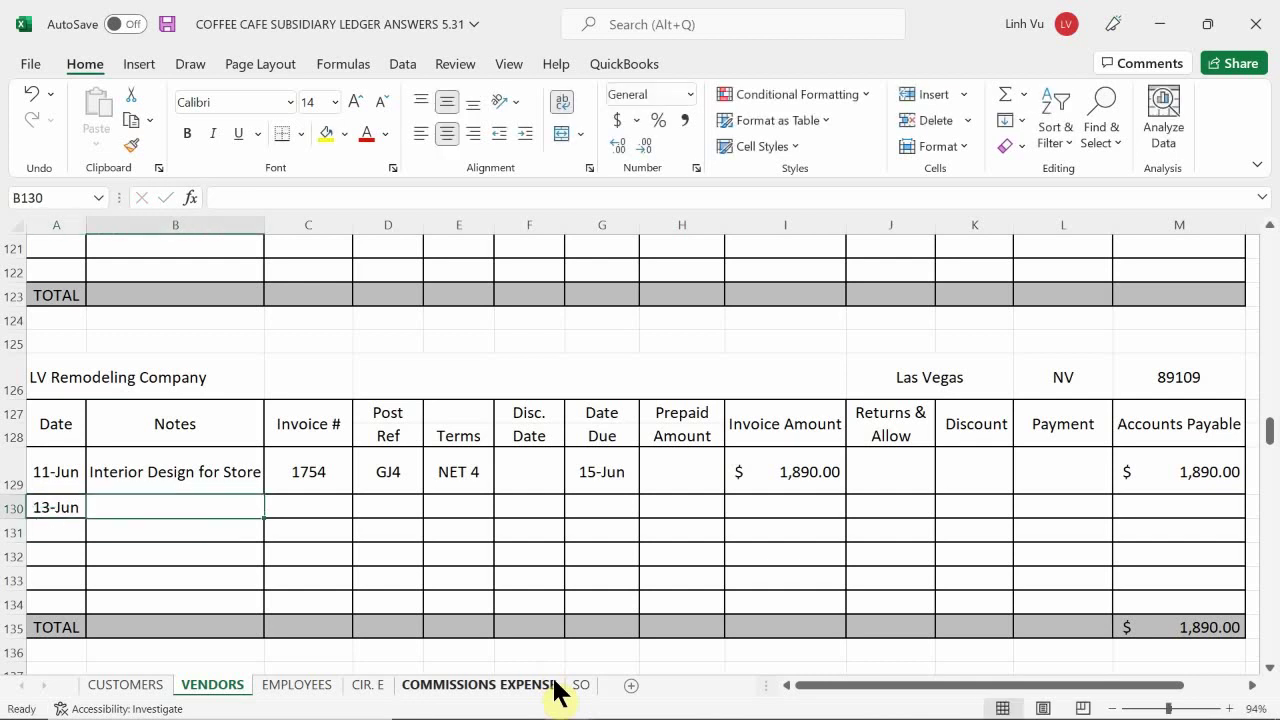
text(Rein)
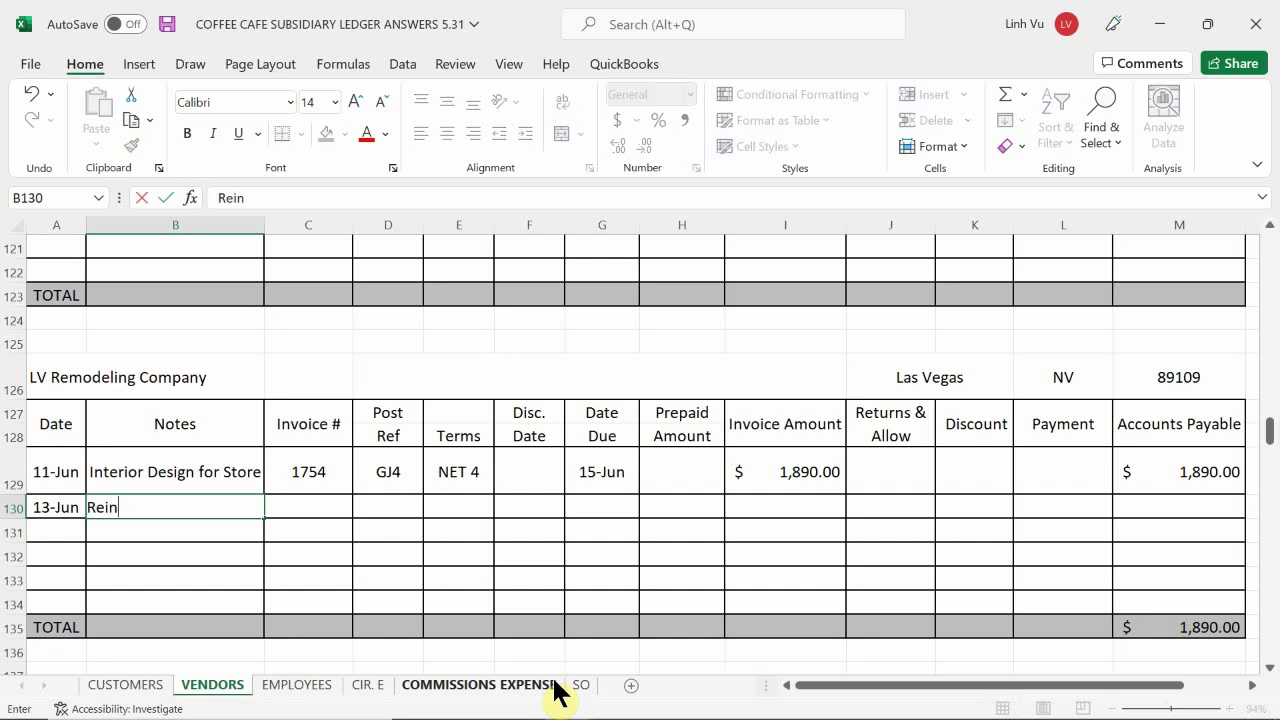
text(forcement )
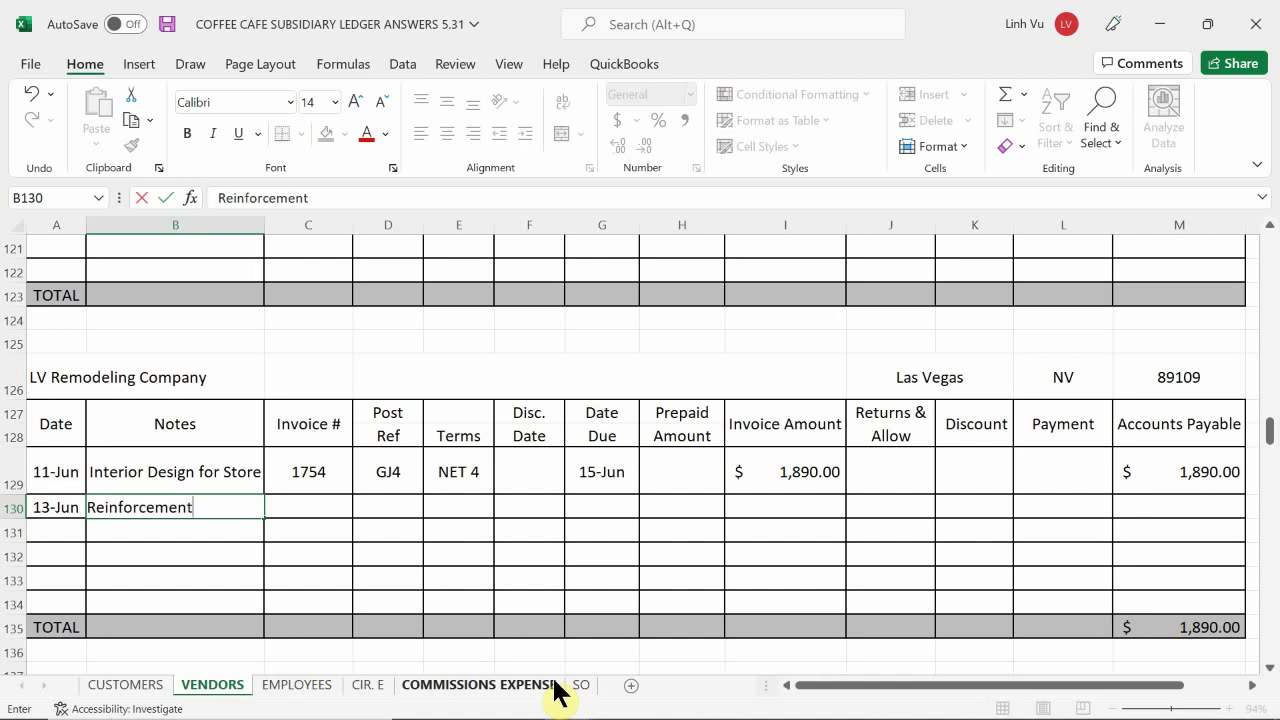
text(Foundat)
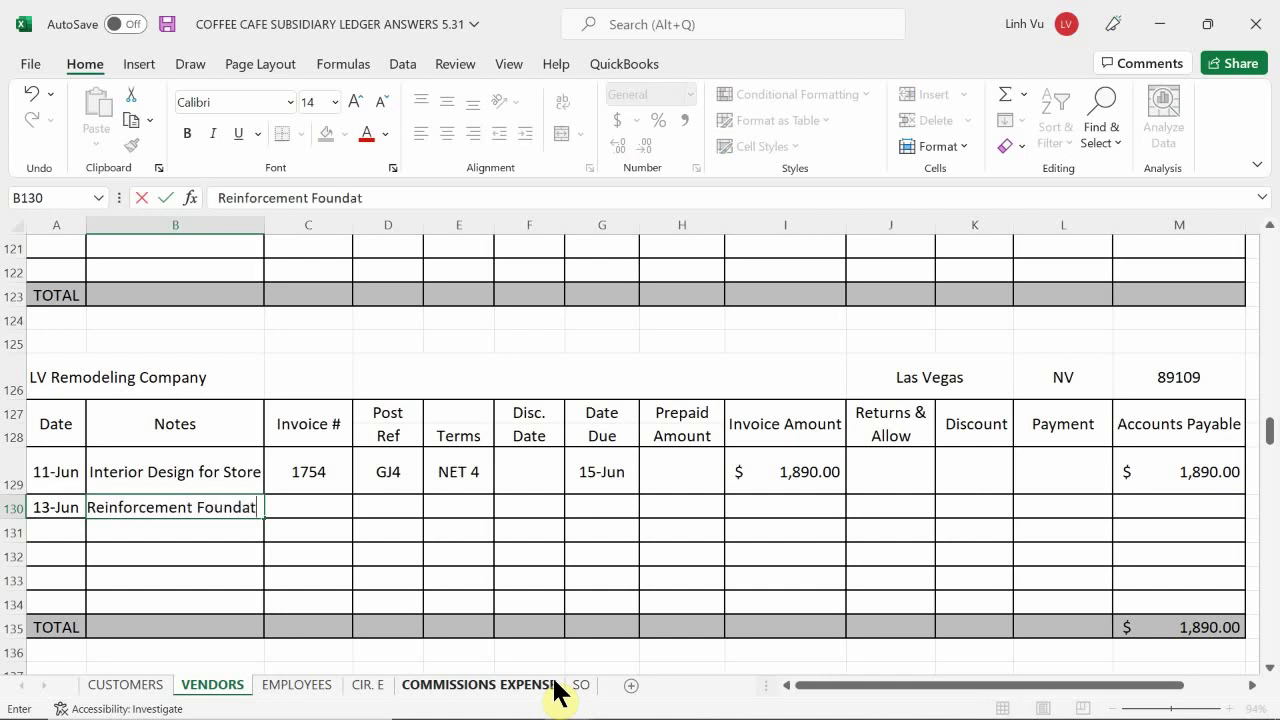
text(ion for Grinder)
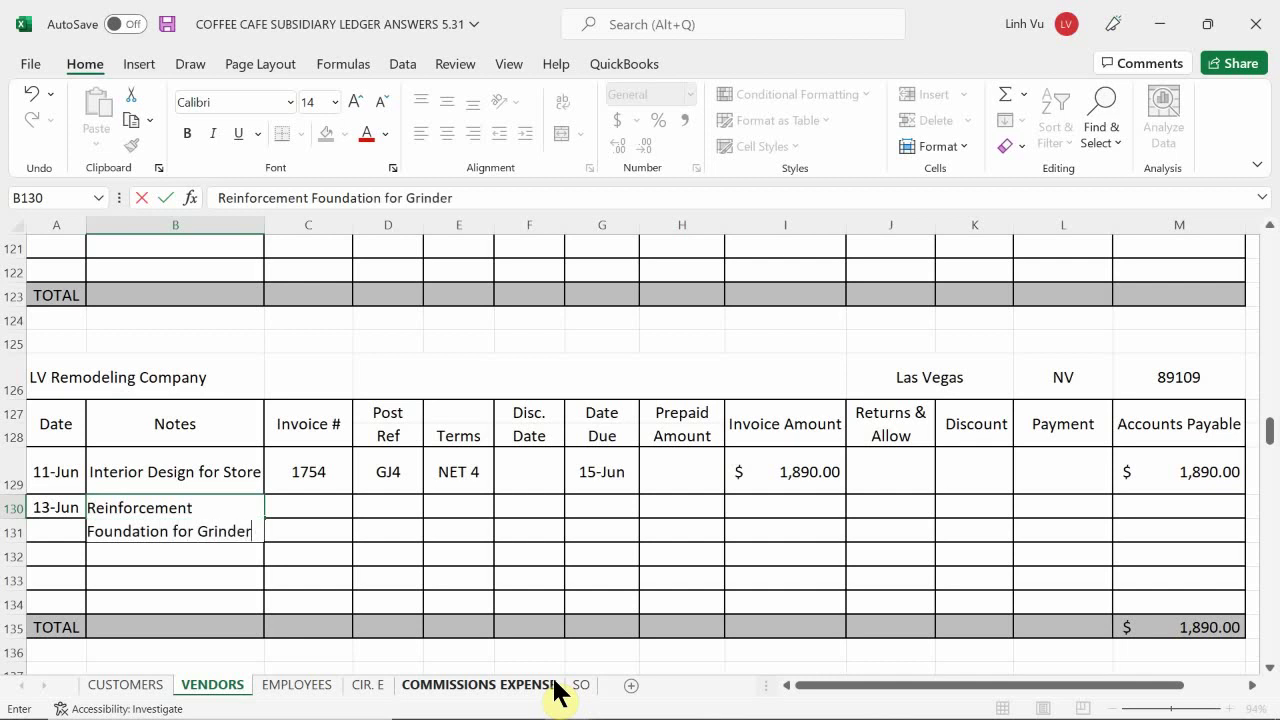
key(Return)
- Enter invoice number 1760 in row 130
key(Up)
key(Right)
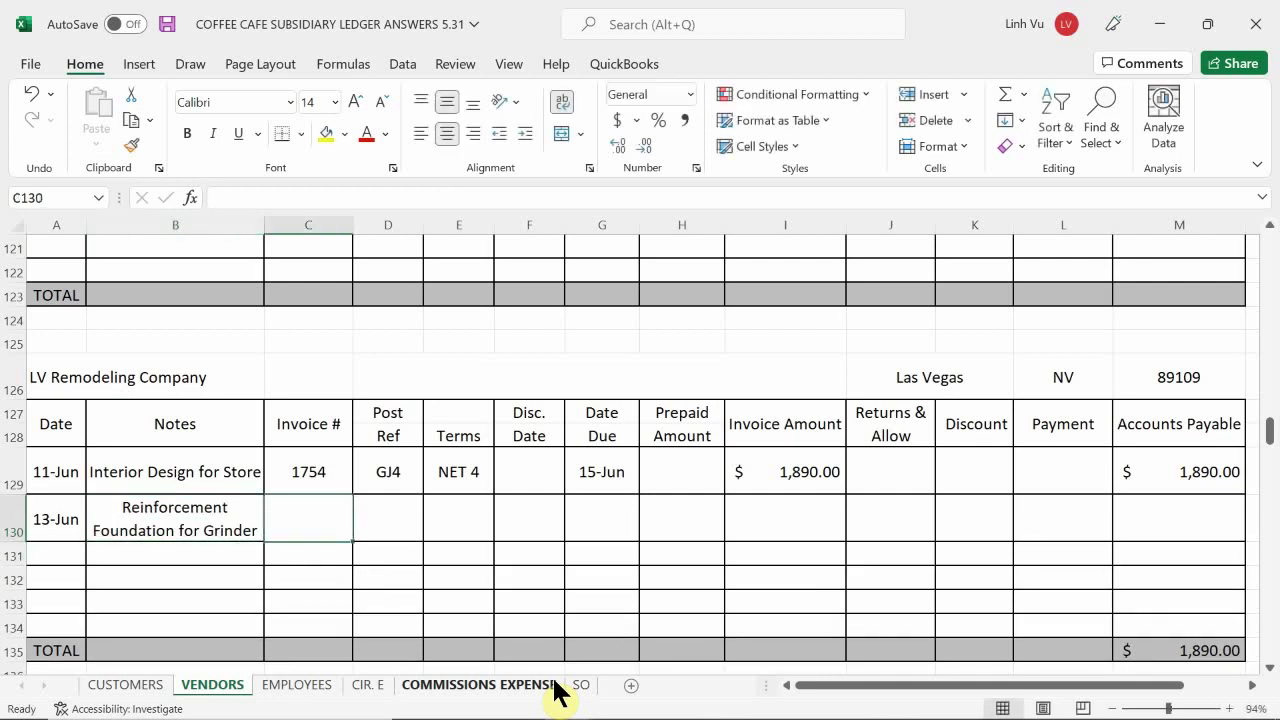
text(1760)
key(Return)
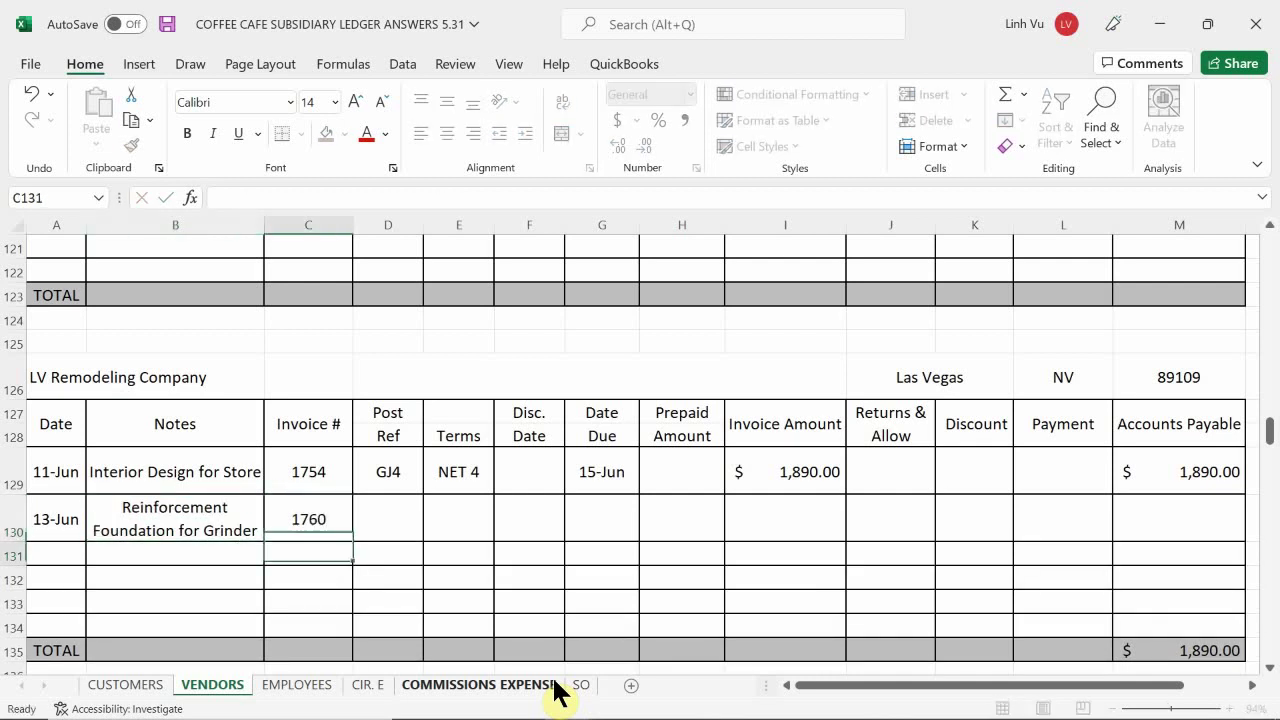
- Carry the GJ4 post reference and NET 4 terms down from row 129 with formulas
key(Right)
key(Up)
text(=)
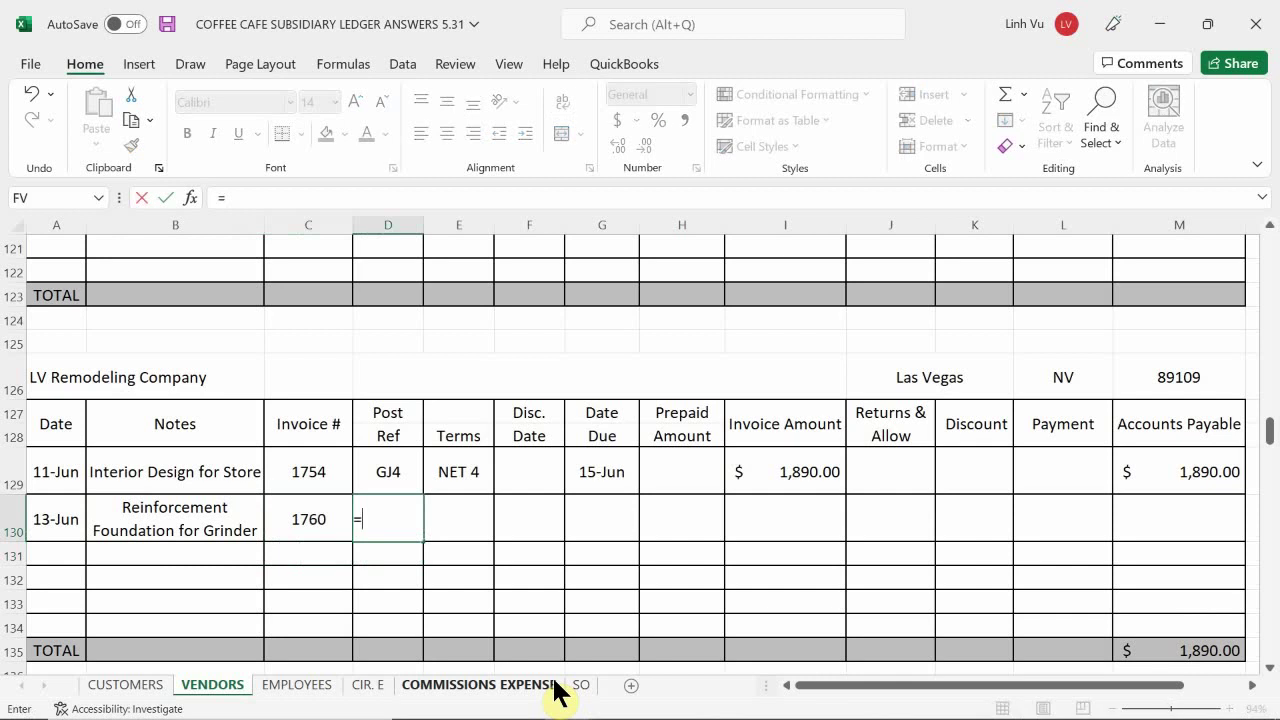
key(Up)
key(Return)
key(Right)
key(Up)
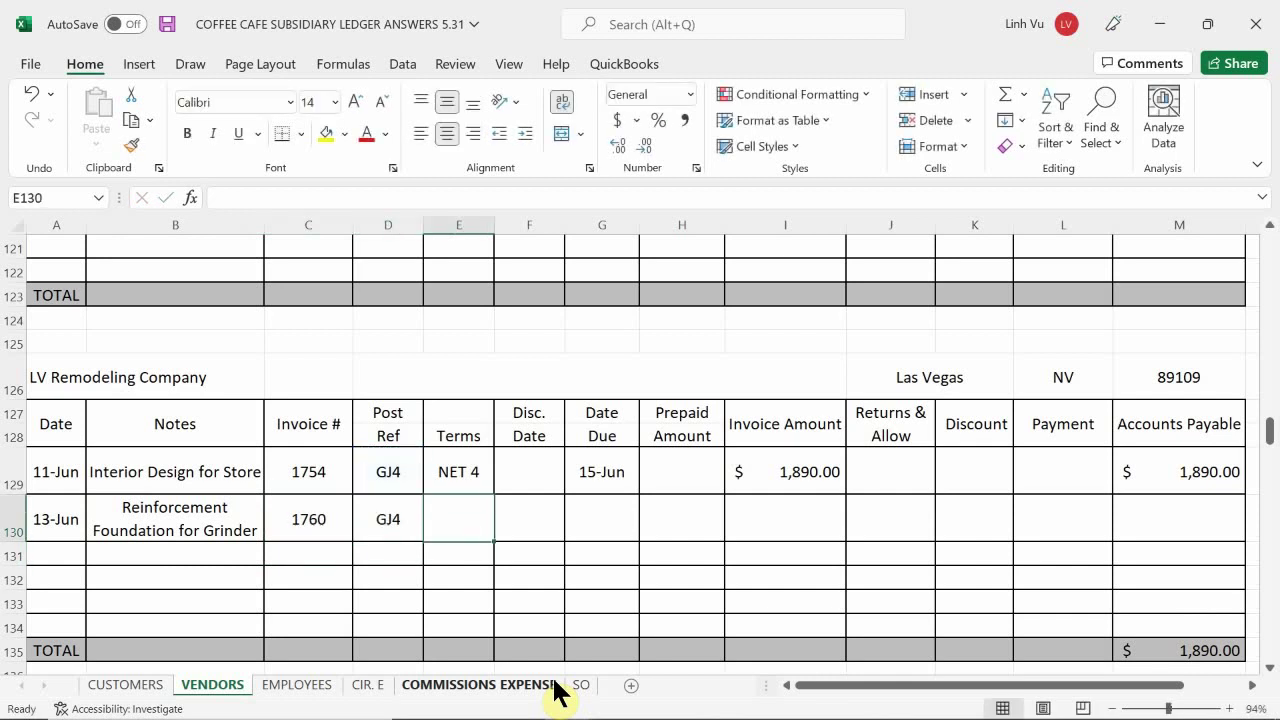
text(=)
key(Up)
key(Return)
- Set the due date to =A130+4 (17-Jun) and the invoice amount to 1,560
key(Right)
key(Up)
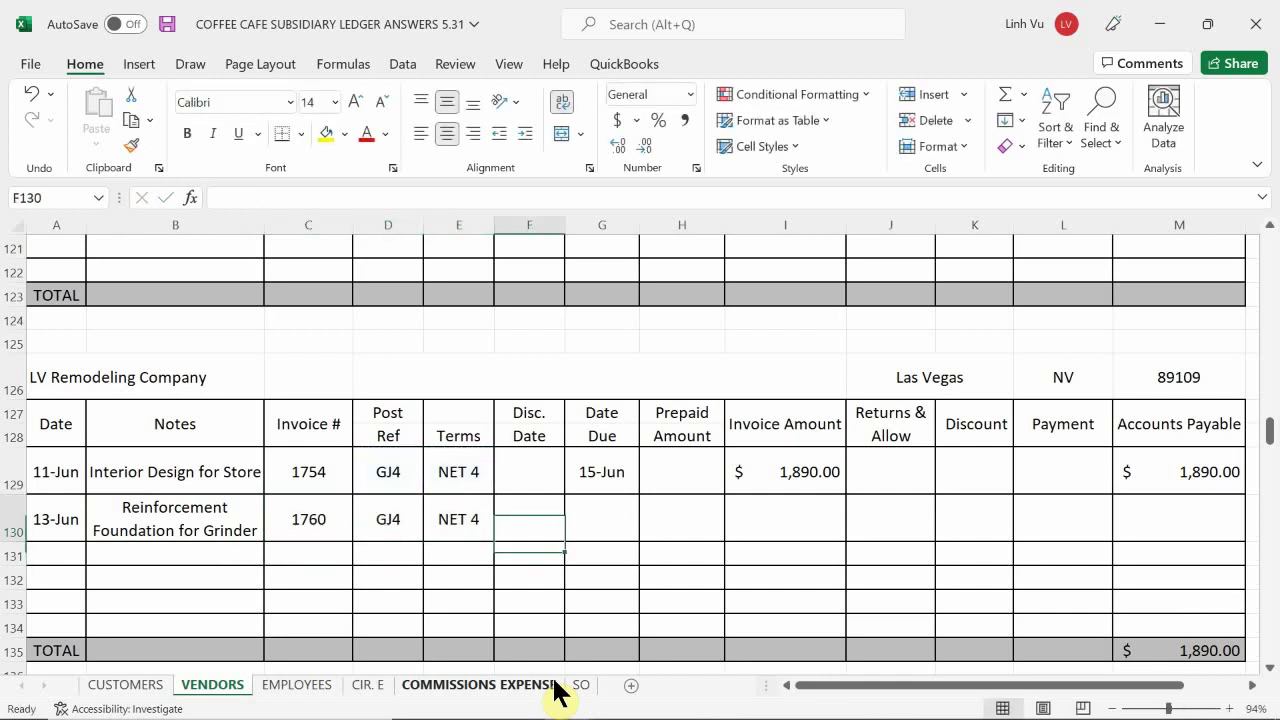
key(Right)
text(=)
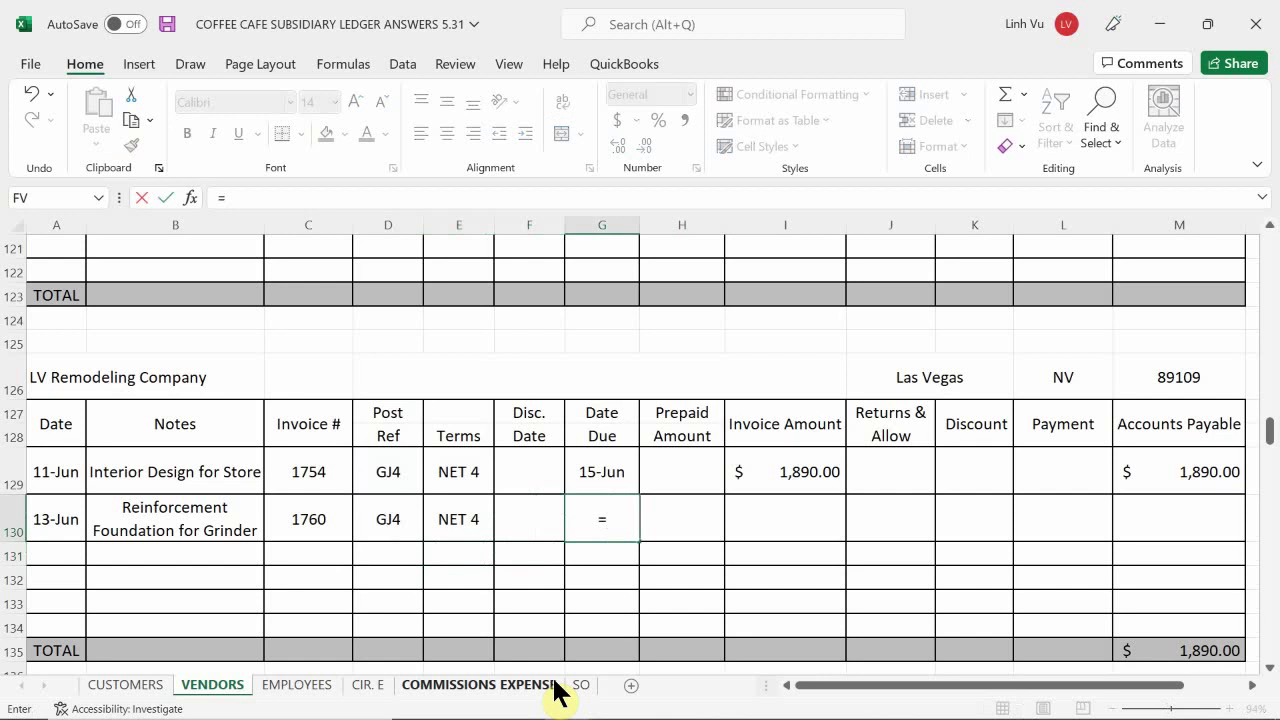
key(Left)
key(Left)
key(Left)
key(Left)
key(Left)
key(Left)
text(+)
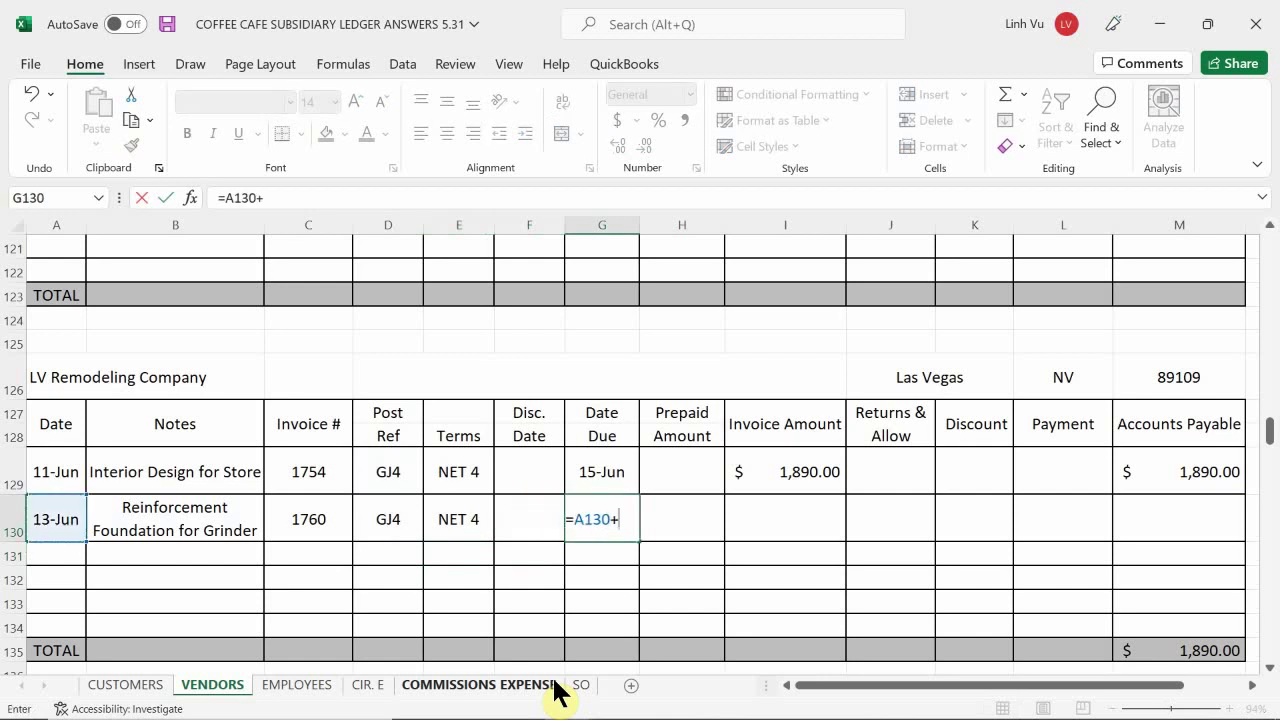
text(4)
key(Return)
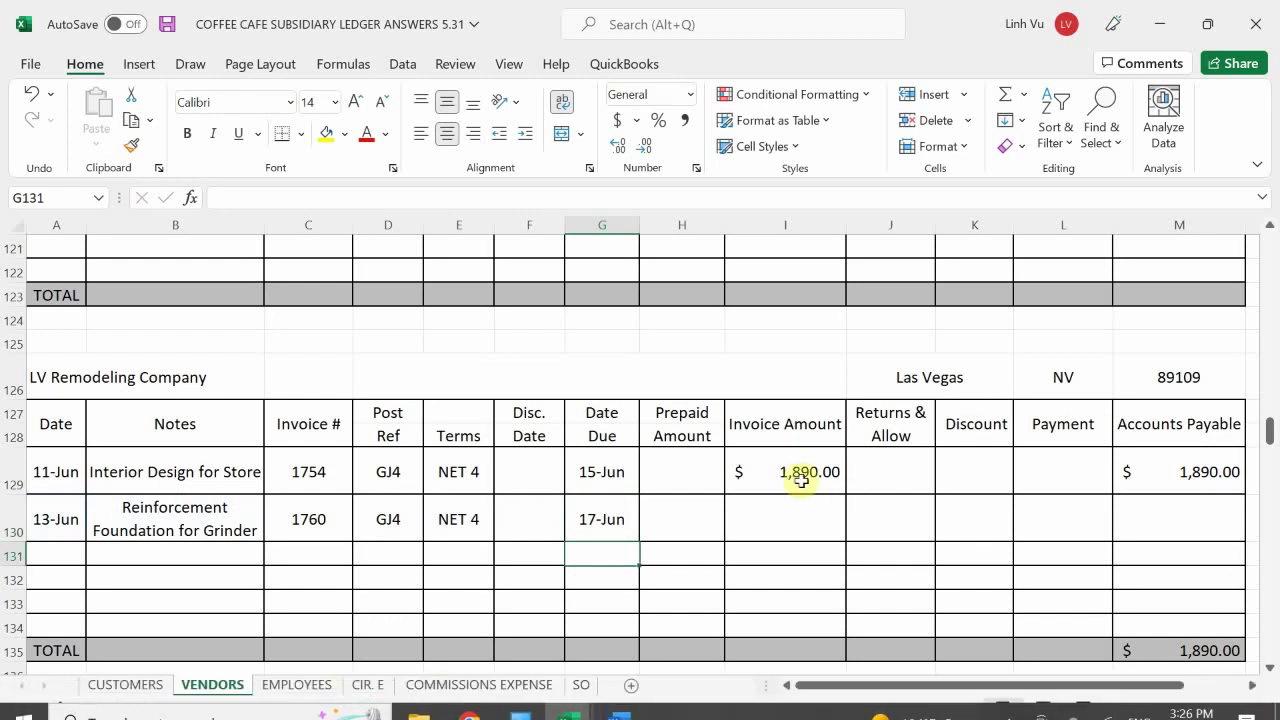
click(797, 514)
text(1,5)
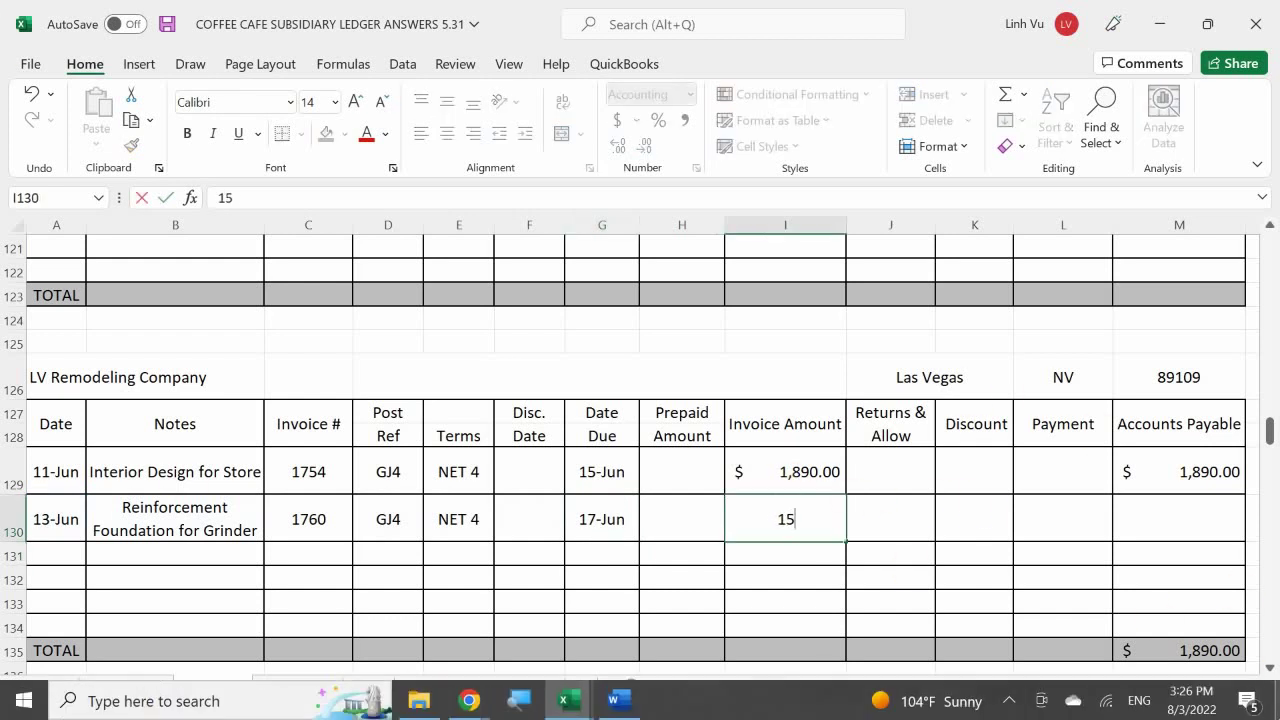
text(60)
key(Return)
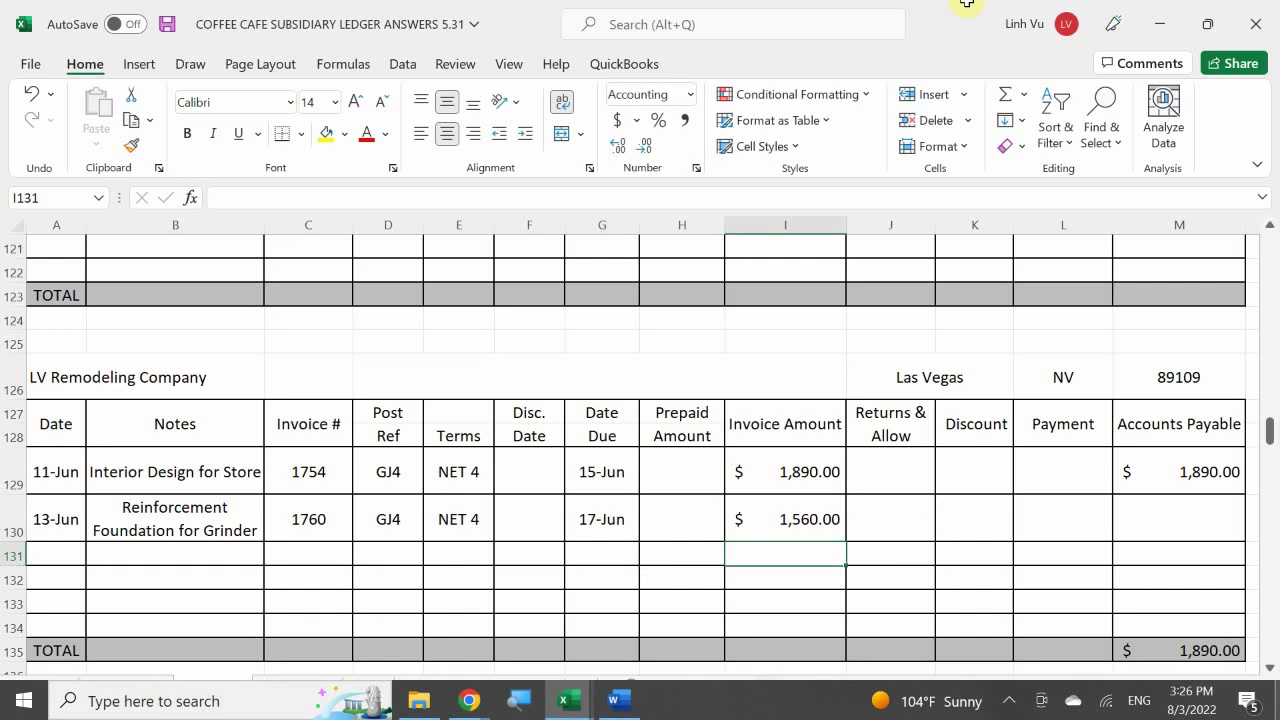
- Fill the Accounts Payable formula from M129 down to M134 and check row 133
click(1202, 465)
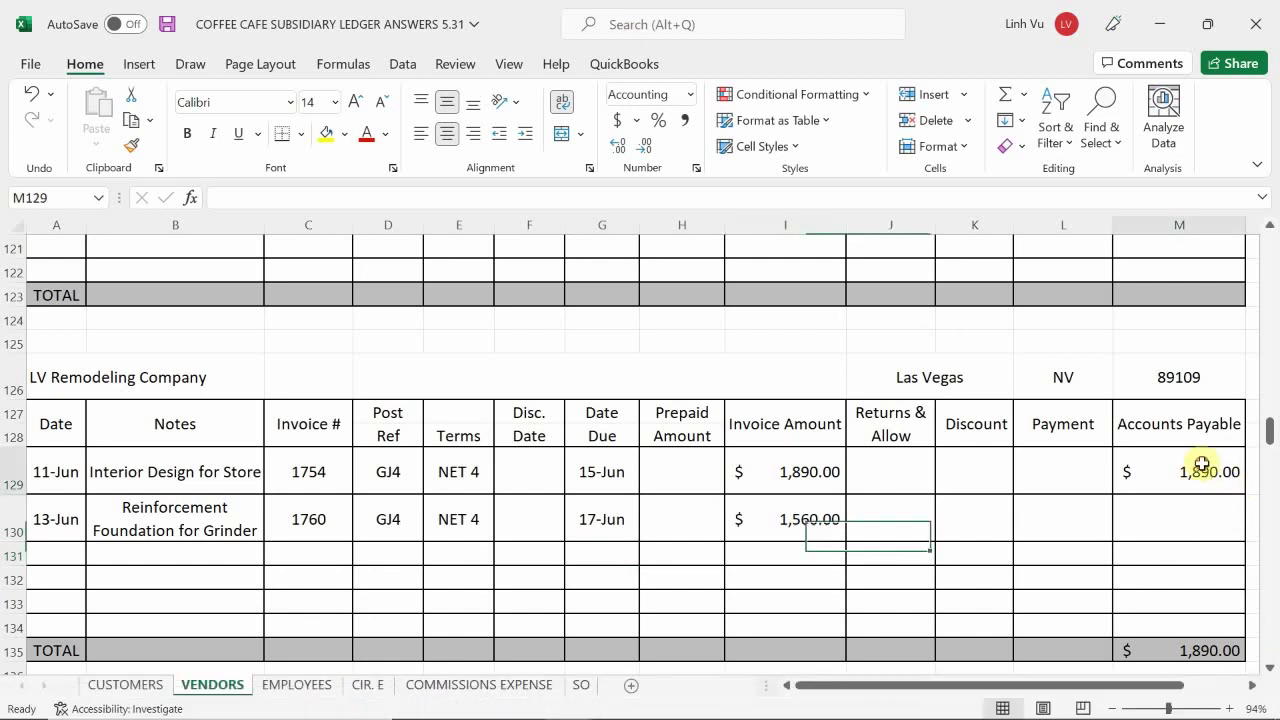
drag(1247, 496, 972, 634)
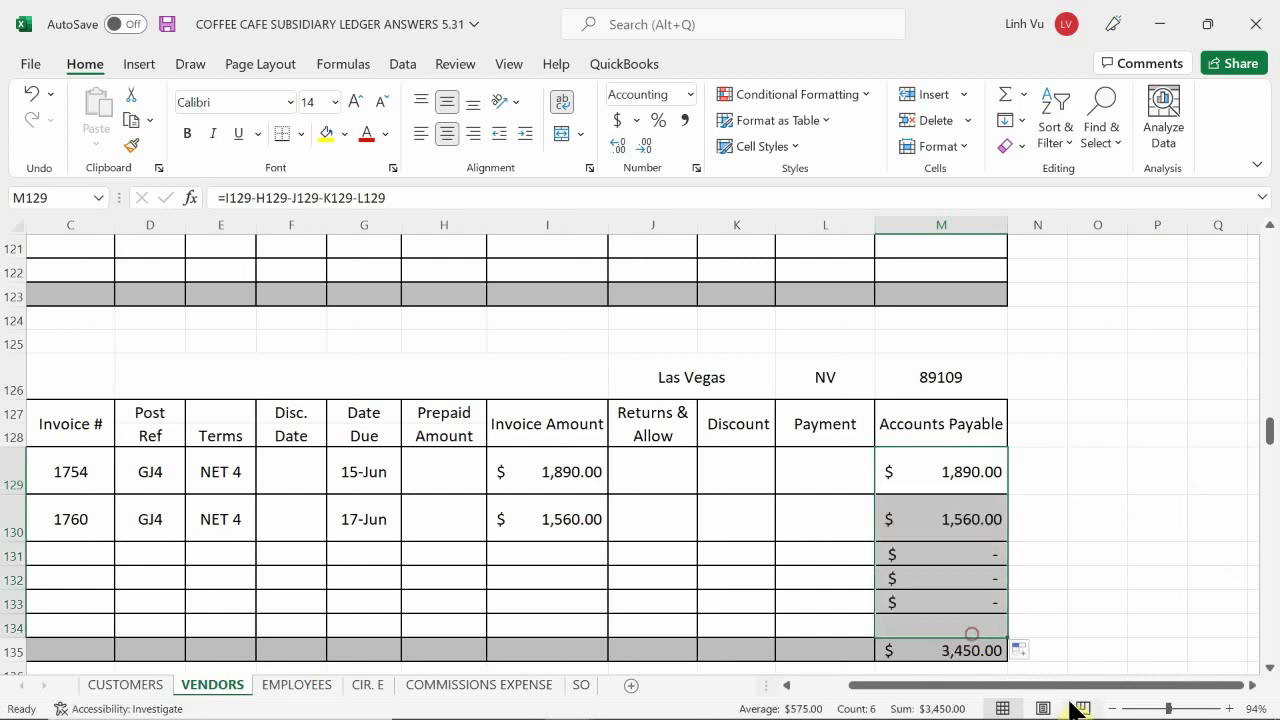
click(1045, 605)
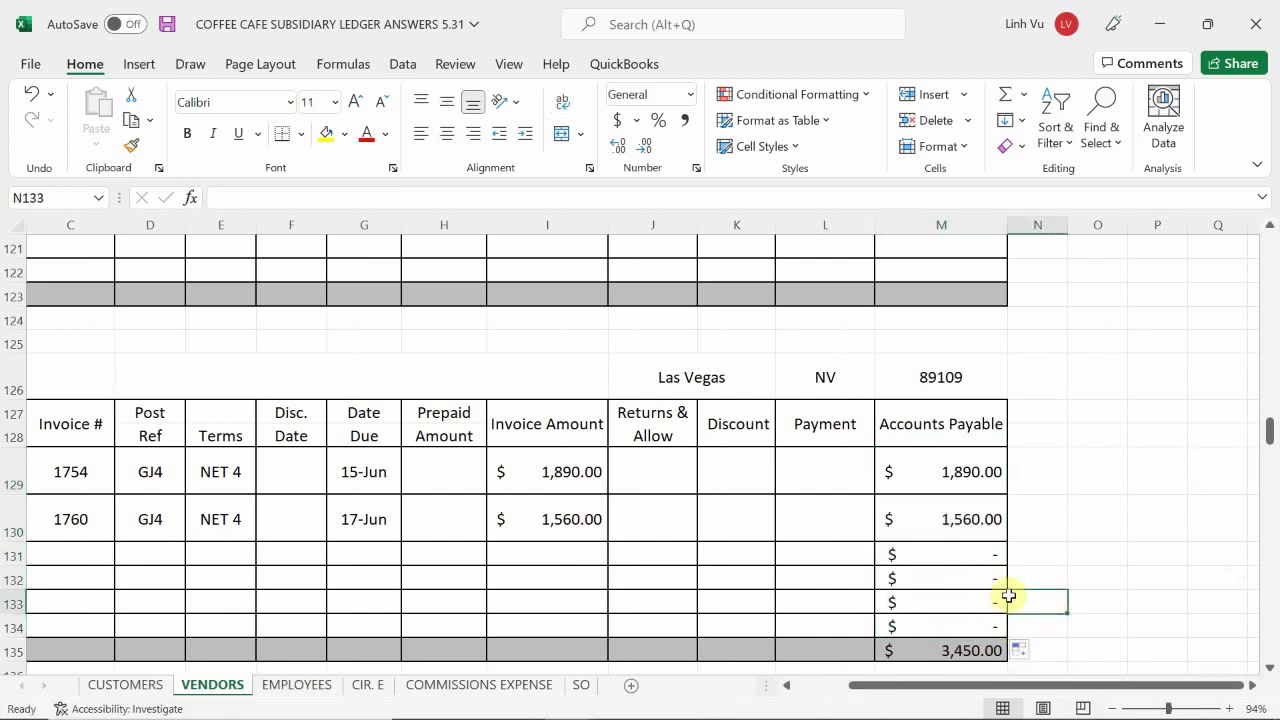
scroll(1026, 568, down, 1)
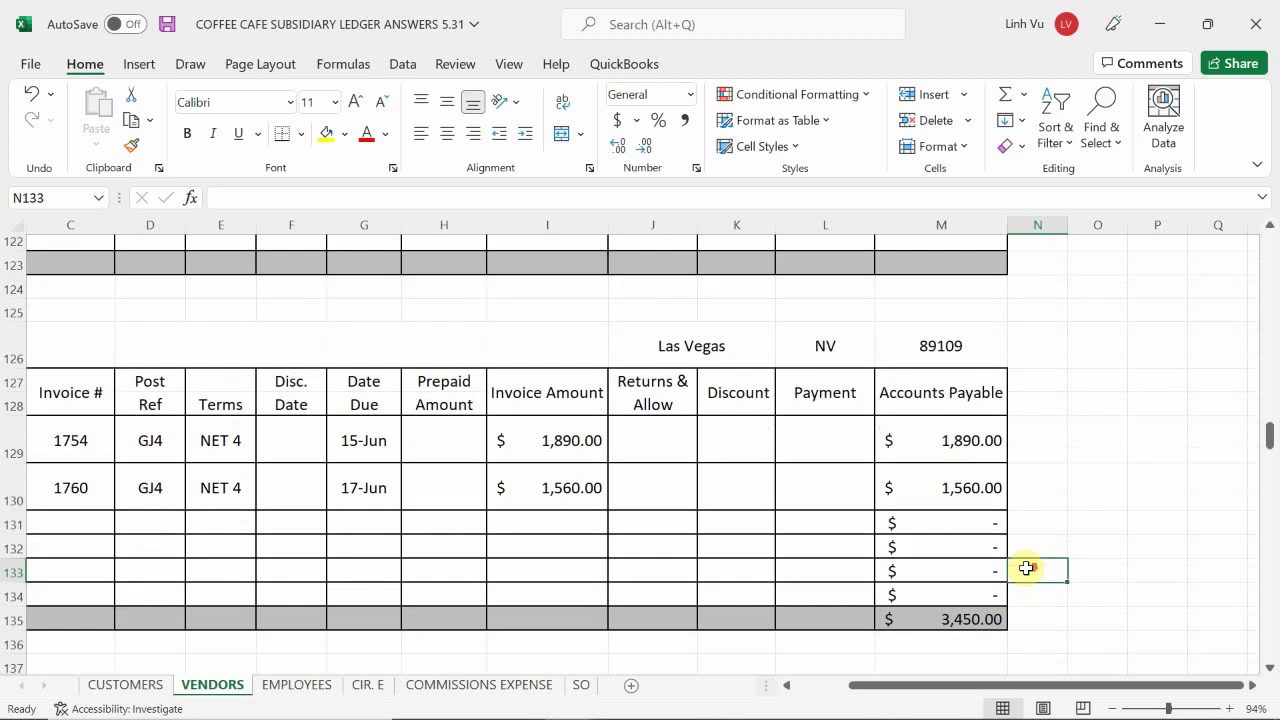
scroll(1026, 568, down, 2)
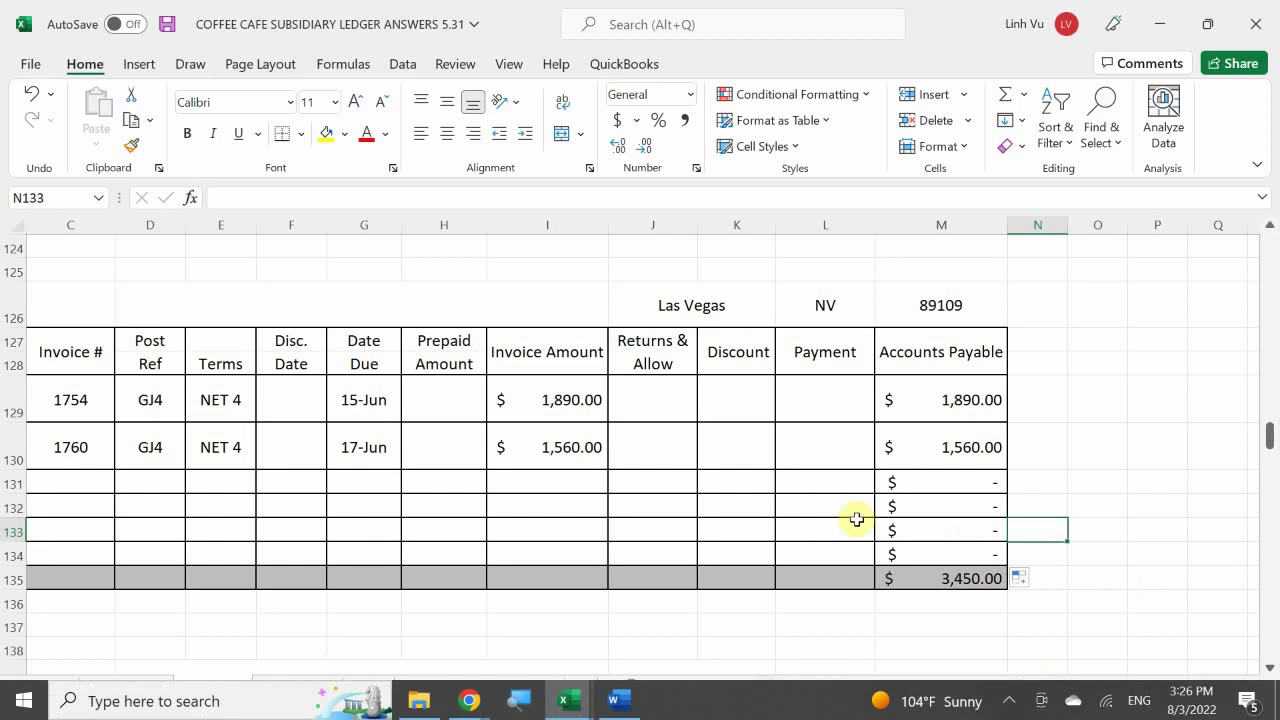
click(901, 527)
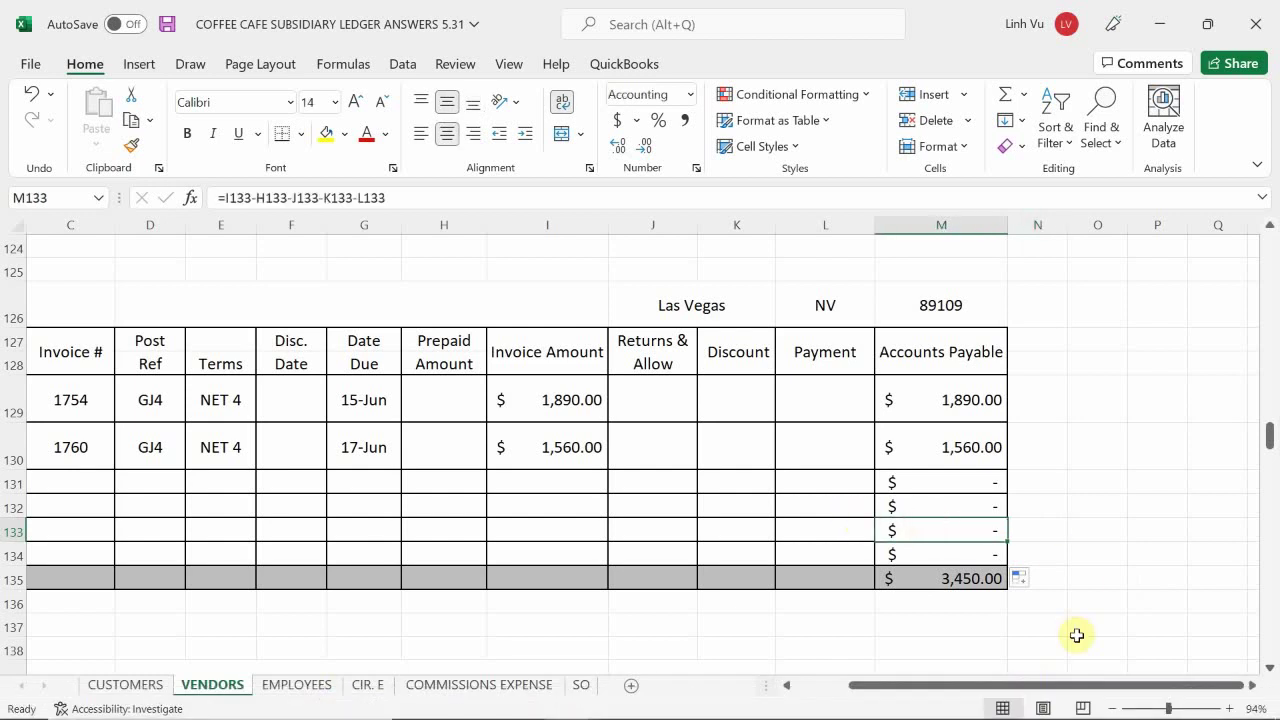
key(Left)
key(Left)
key(Left)
key(Left)
key(Left)
key(Left)
key(Left)
key(Left)
key(Left)
key(Left)
key(Left)
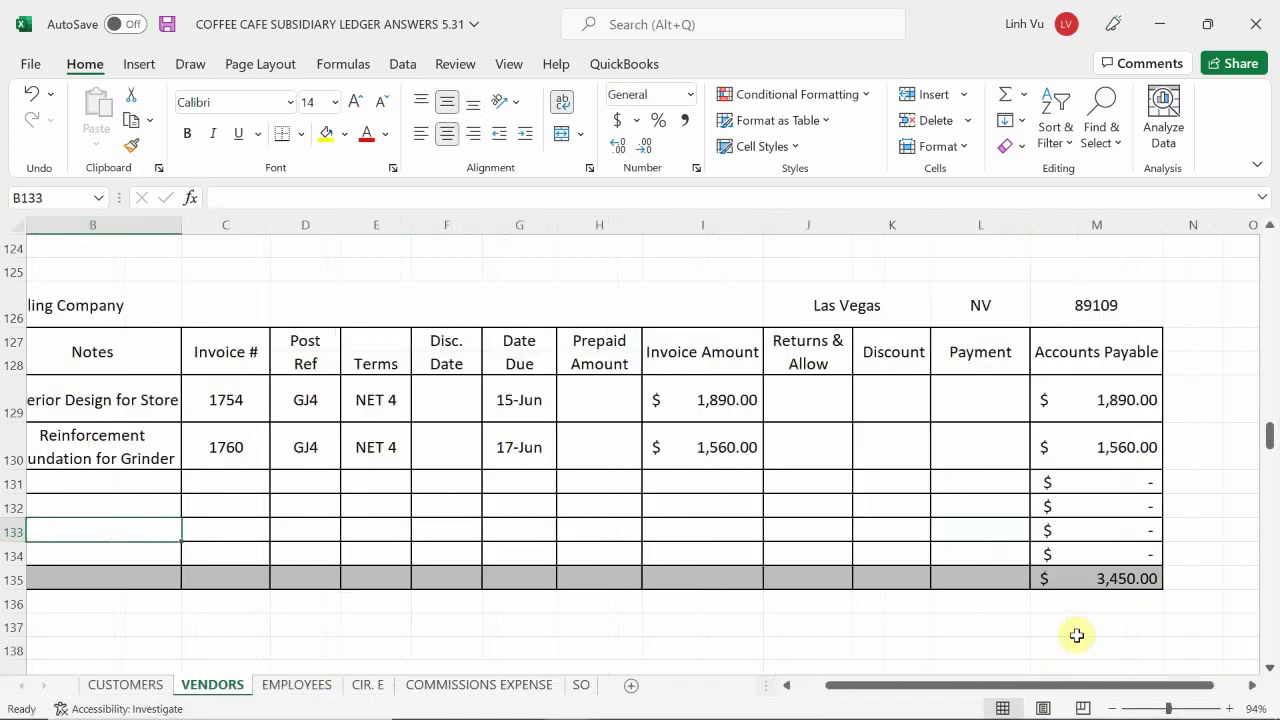
key(Left)
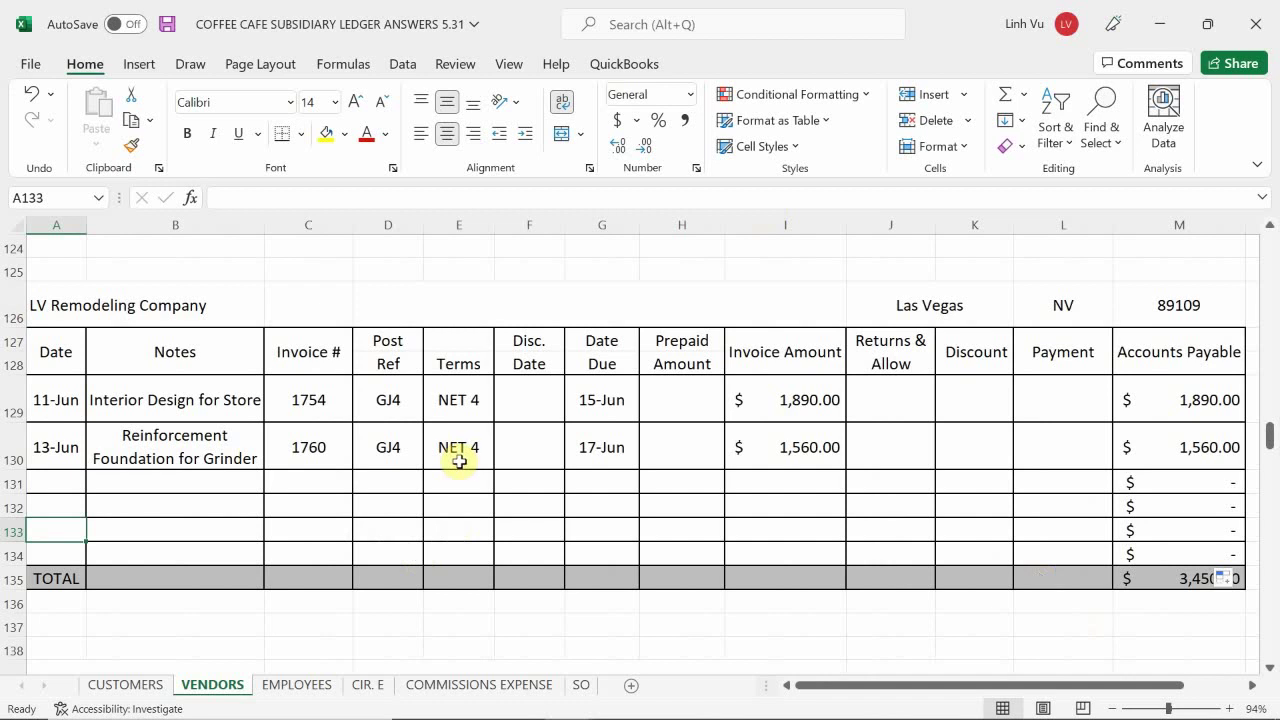
scroll(459, 461, up, 1)
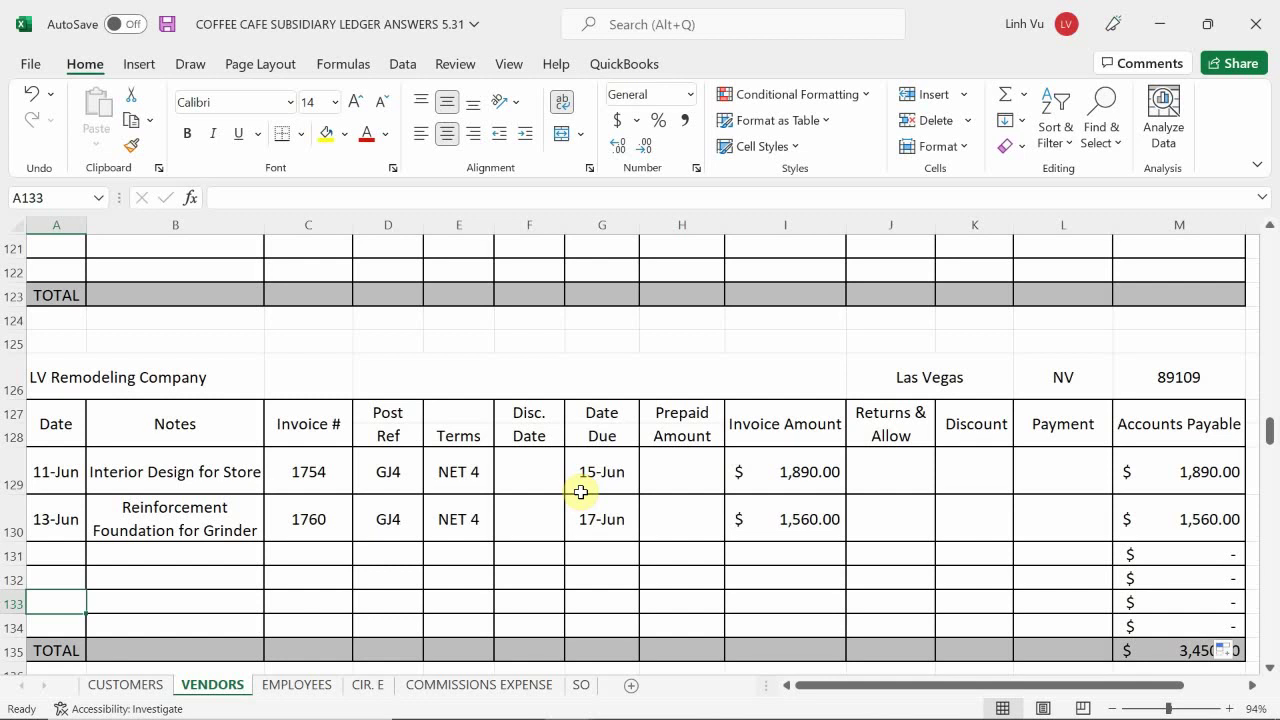
scroll(580, 492, up, 7)
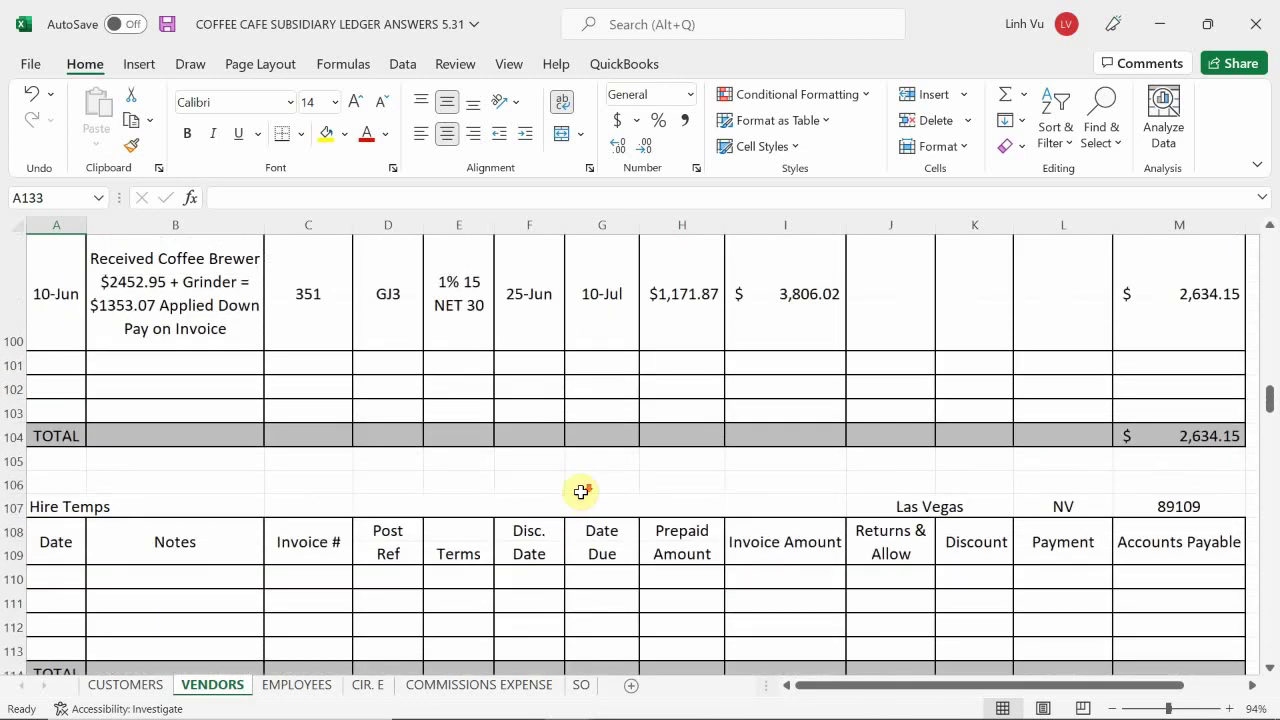
scroll(580, 492, down, 8)
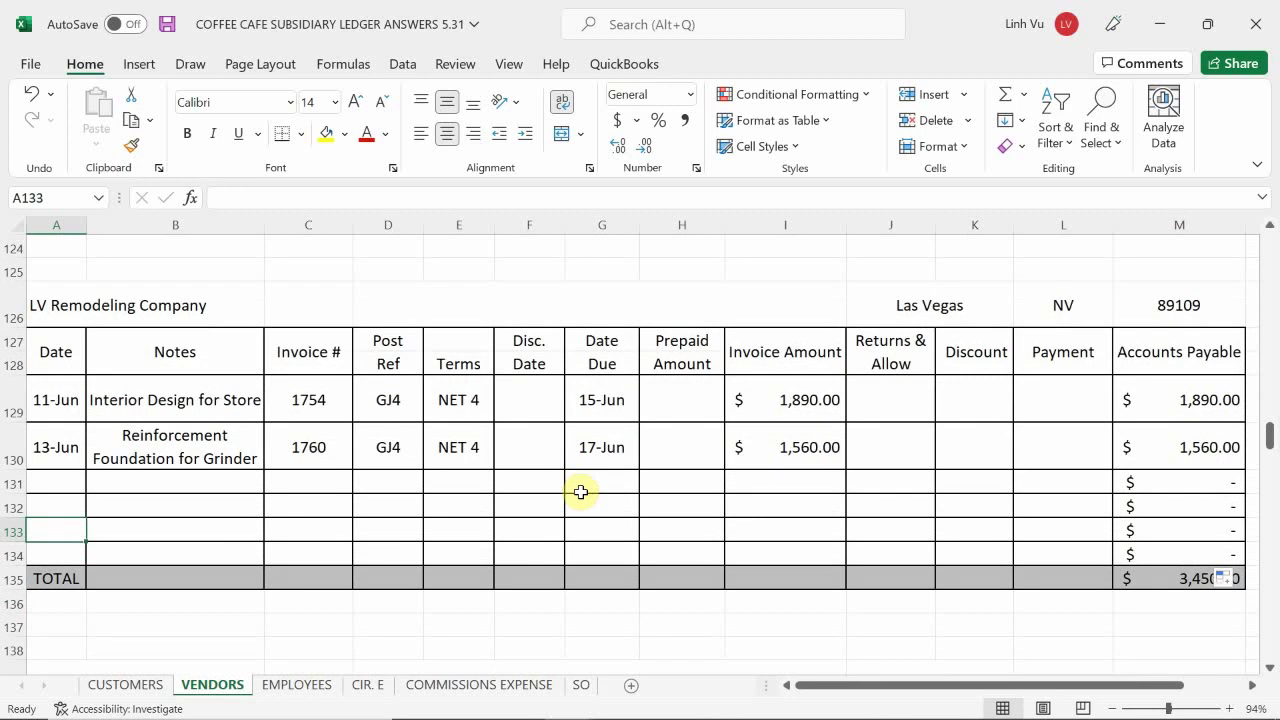
scroll(580, 492, up, 1)
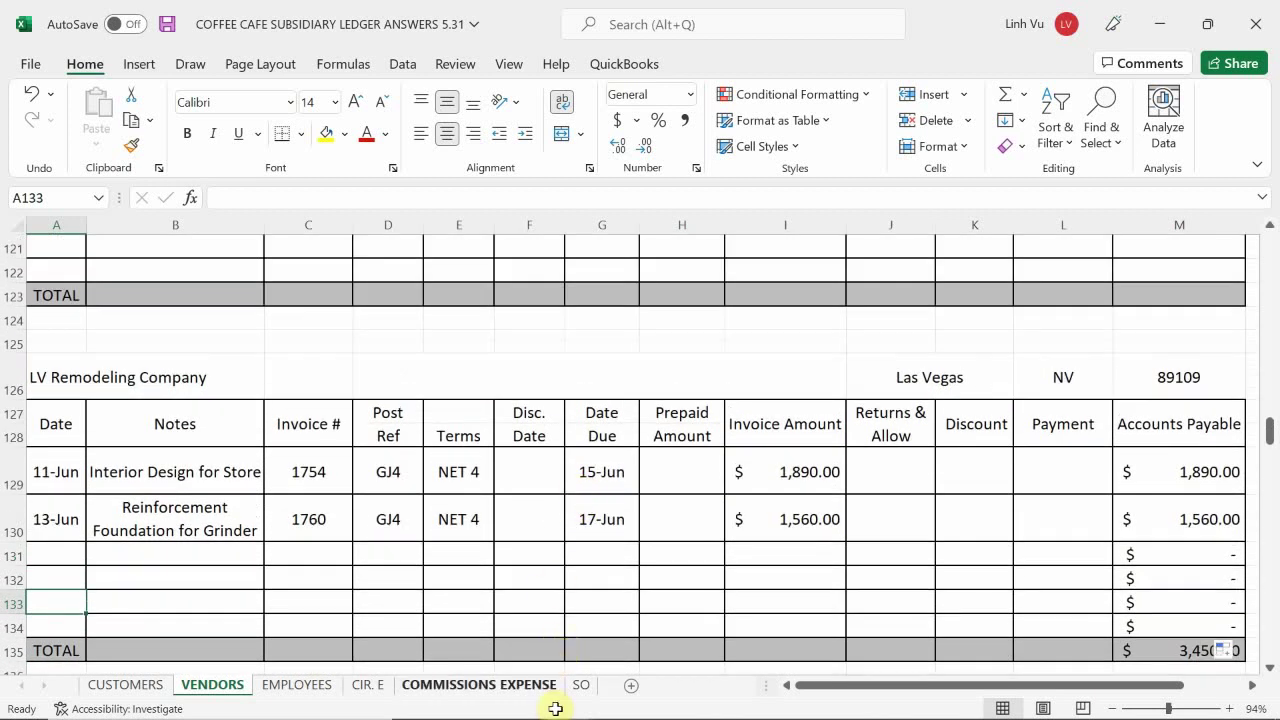
mouse_move(565, 703)
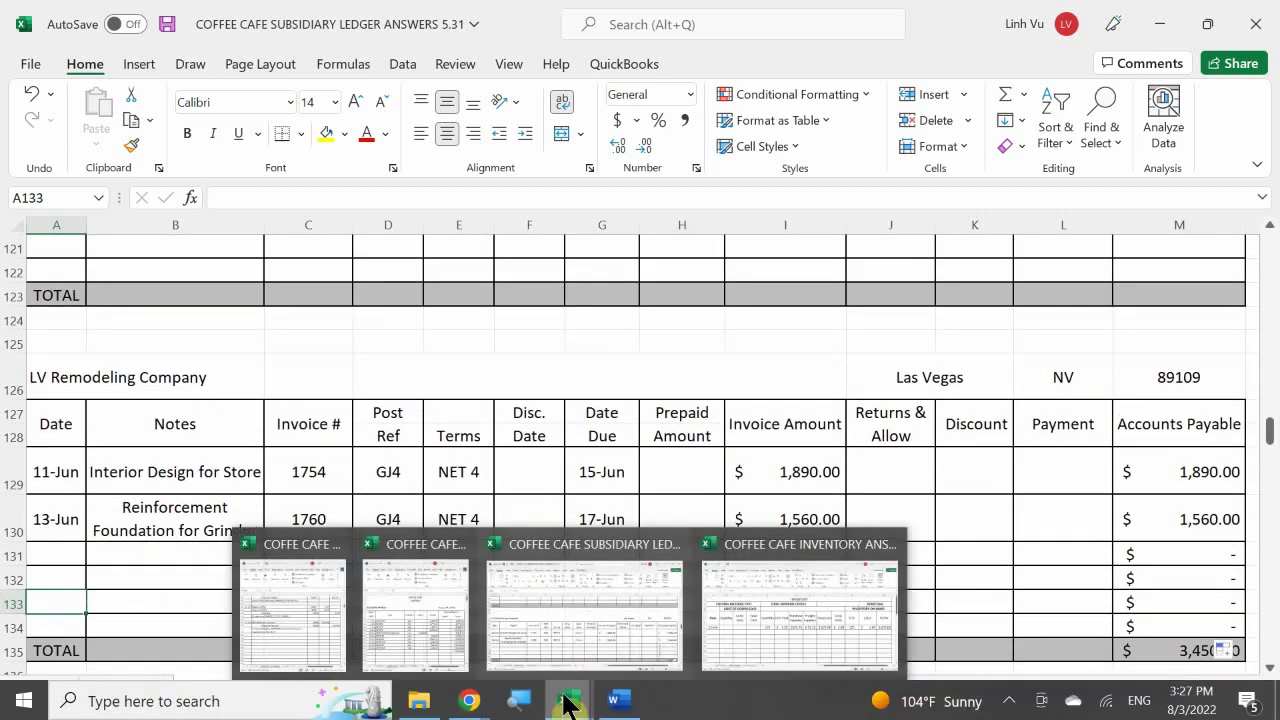
scroll(530, 457, up, 5)
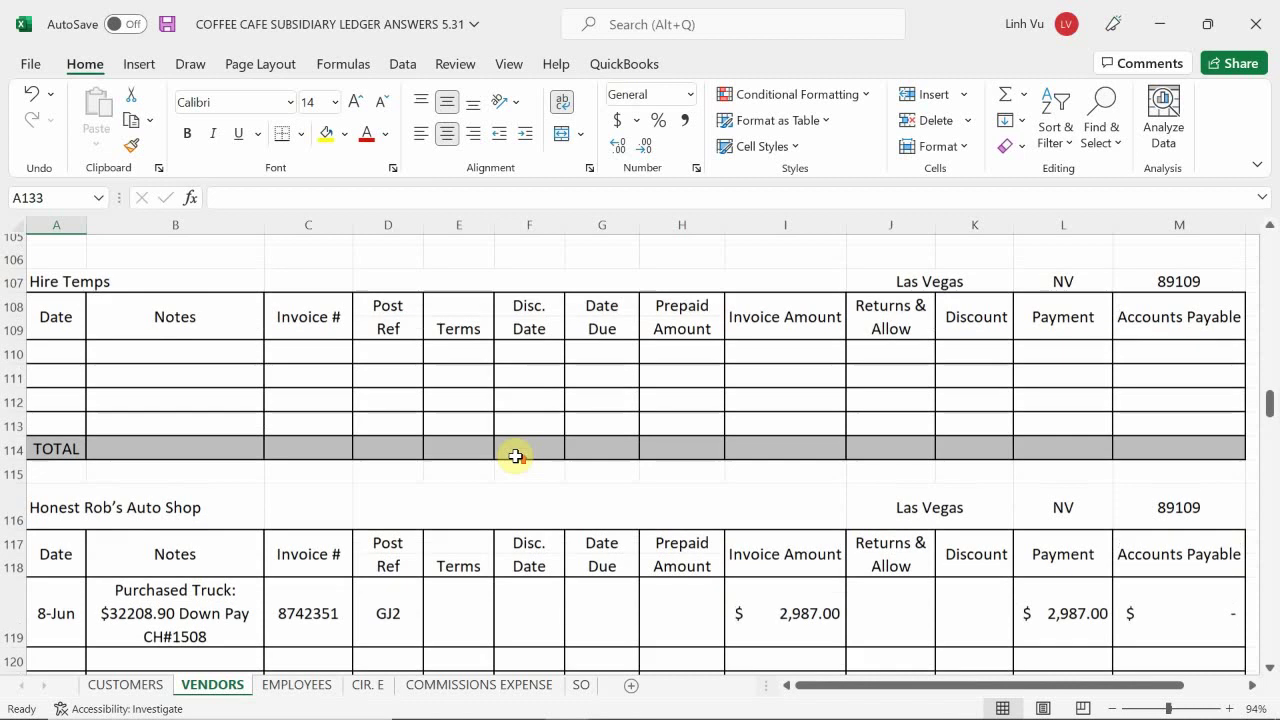
scroll(515, 457, up, 5)
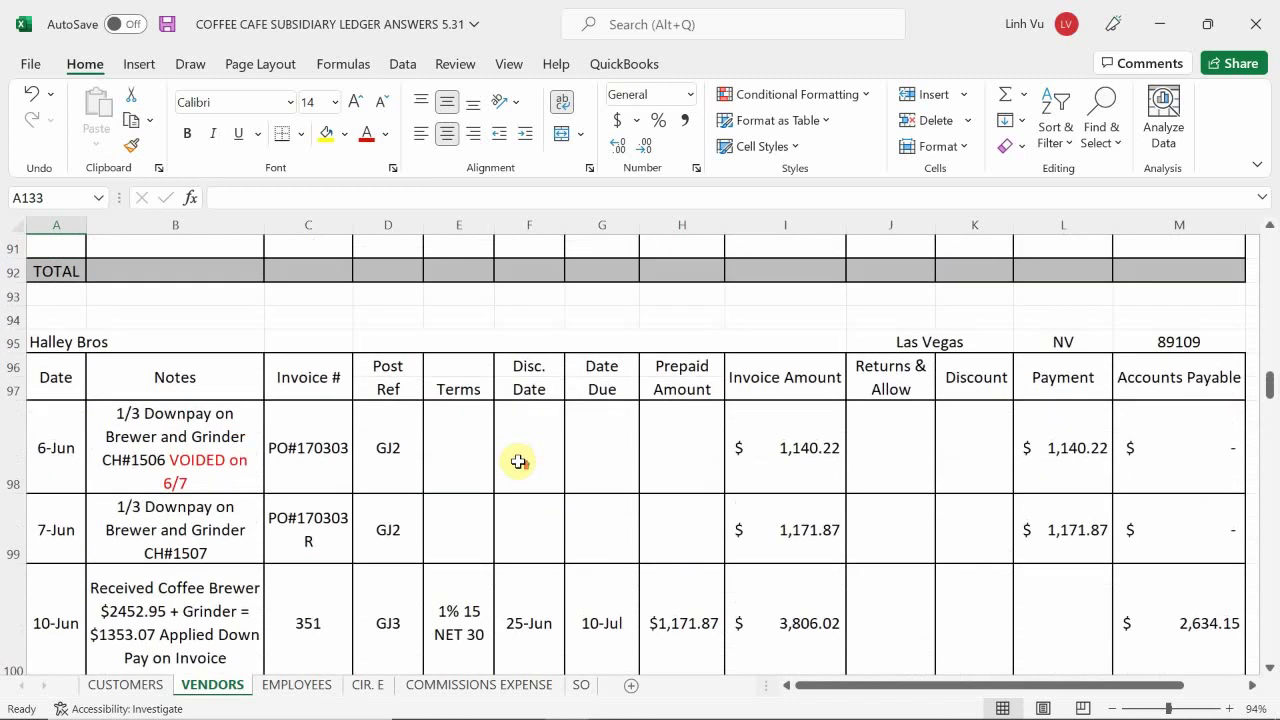
scroll(519, 461, up, 7)
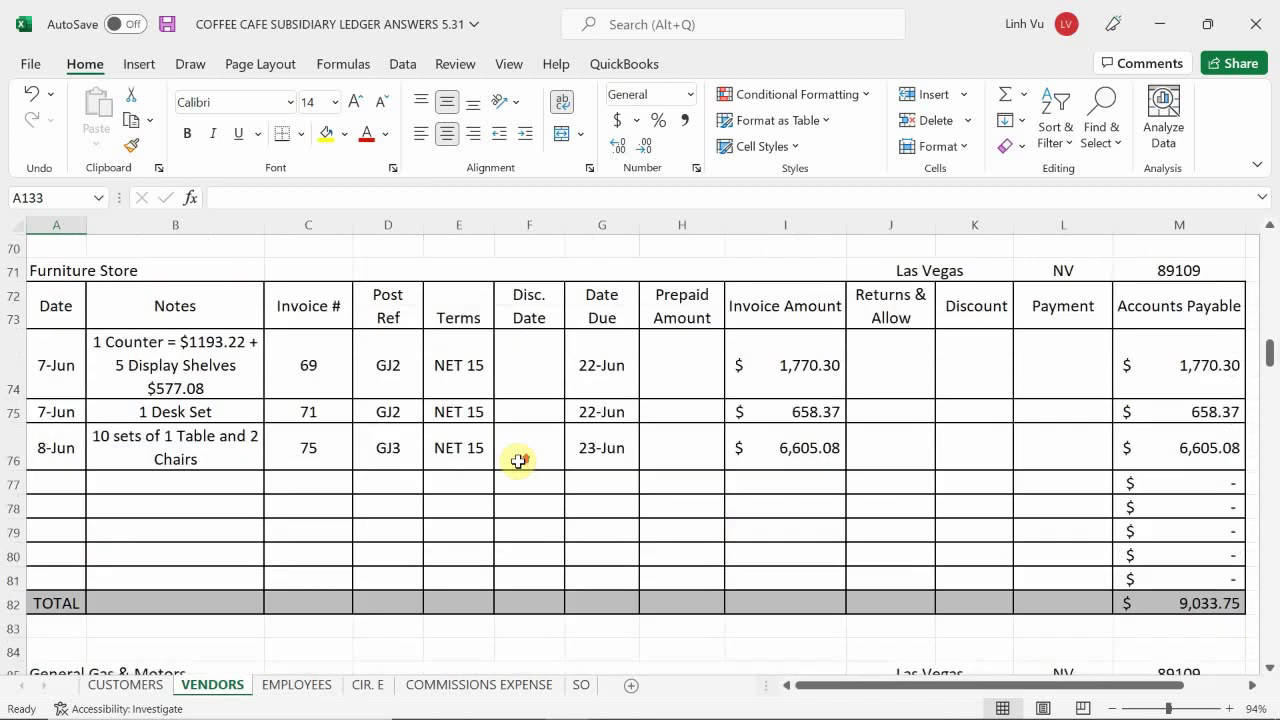
scroll(519, 461, up, 1)
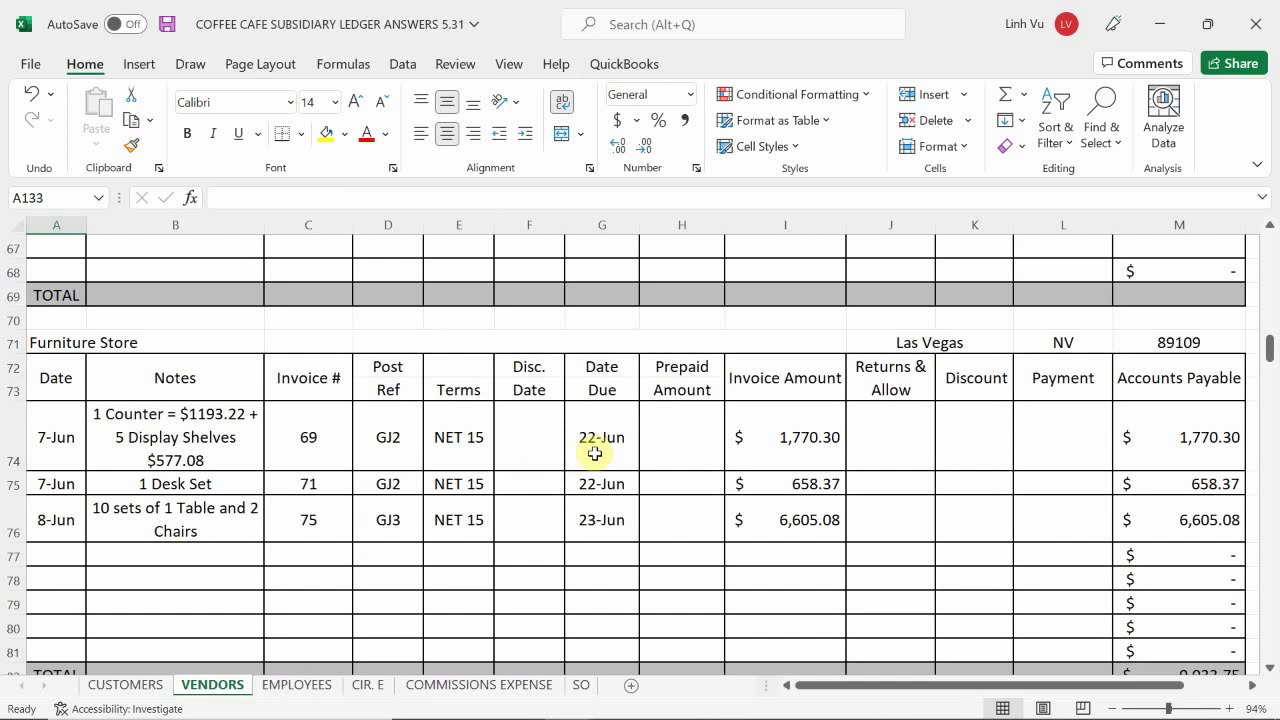
scroll(606, 541, up, 3)
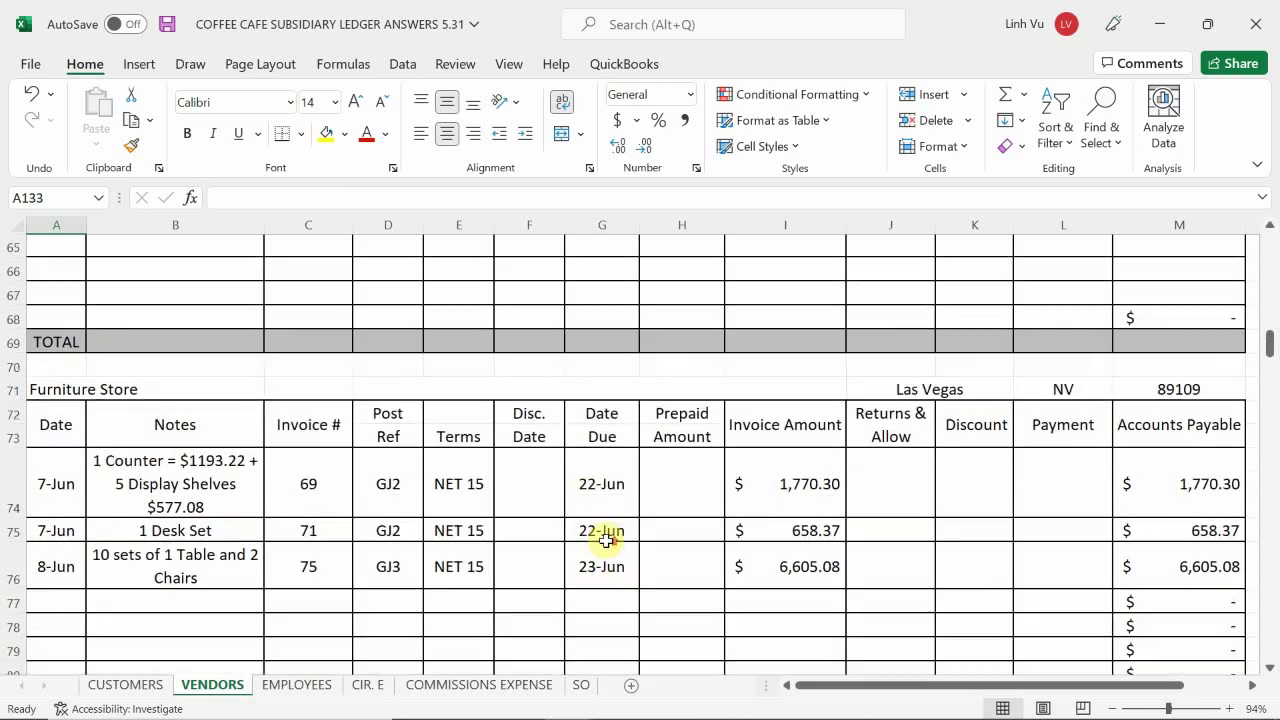
scroll(606, 541, up, 8)
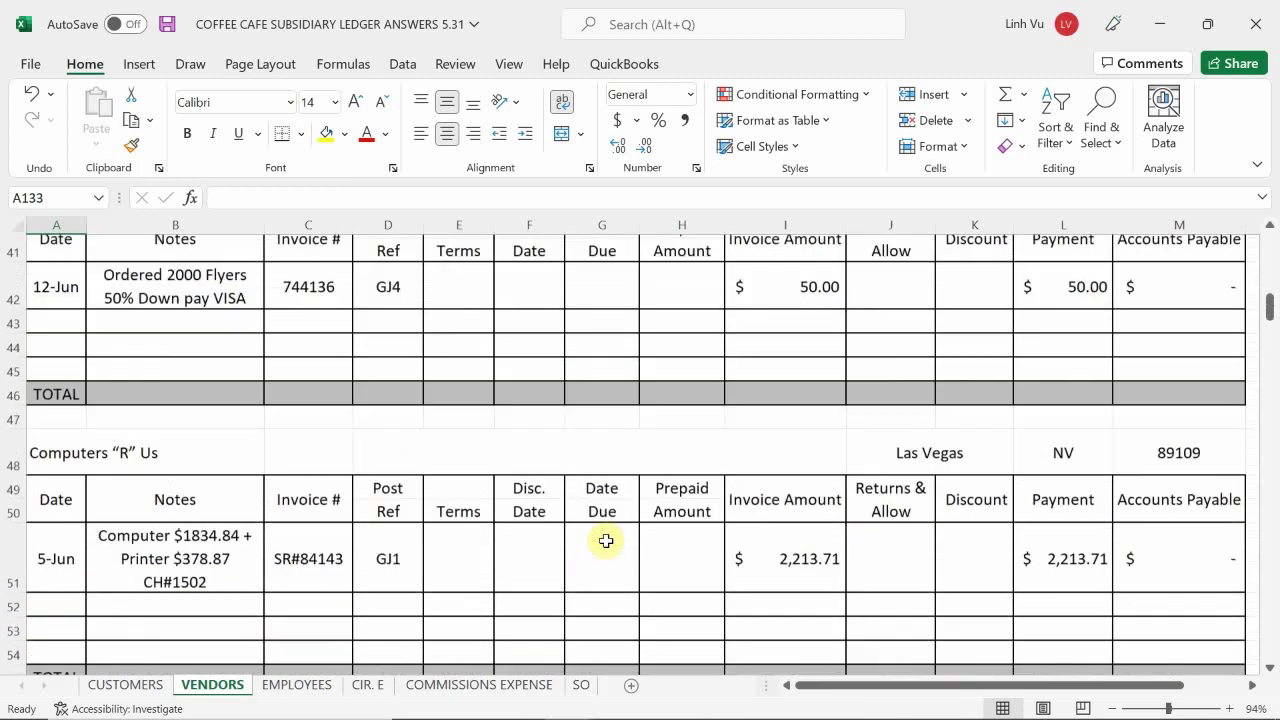
scroll(606, 541, up, 8)
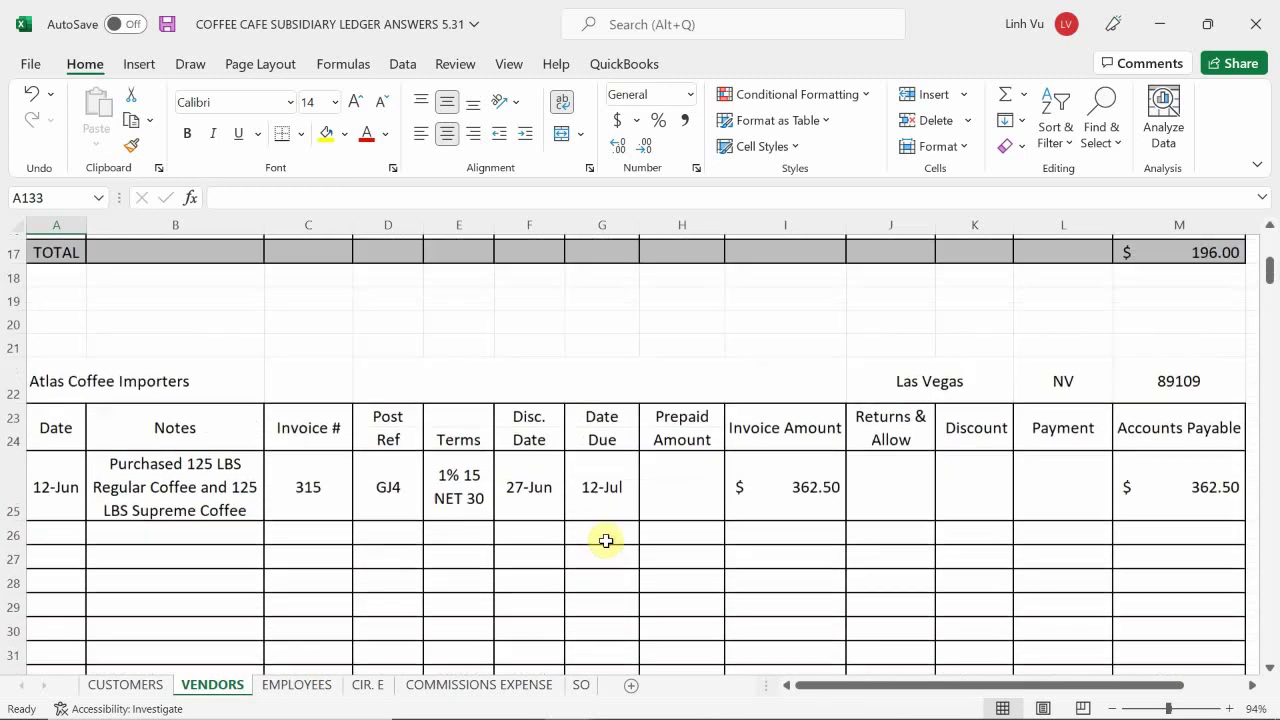
scroll(606, 541, up, 3)
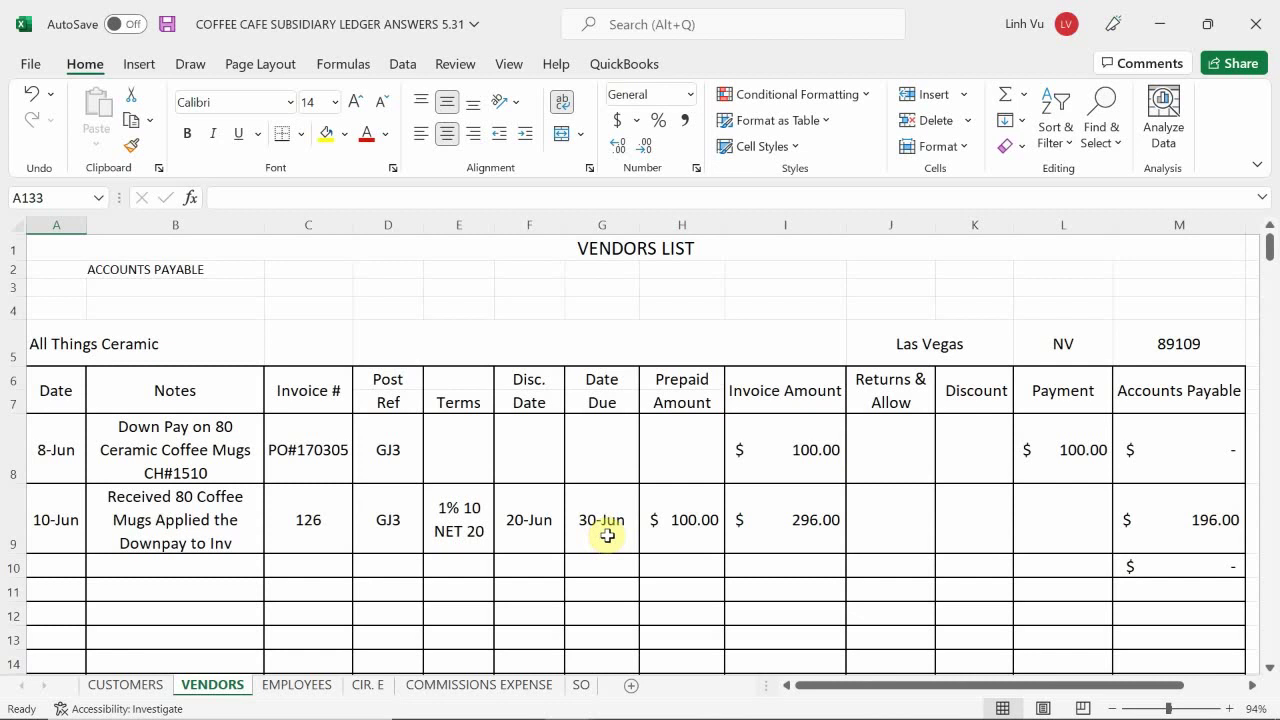
scroll(607, 535, down, 1)
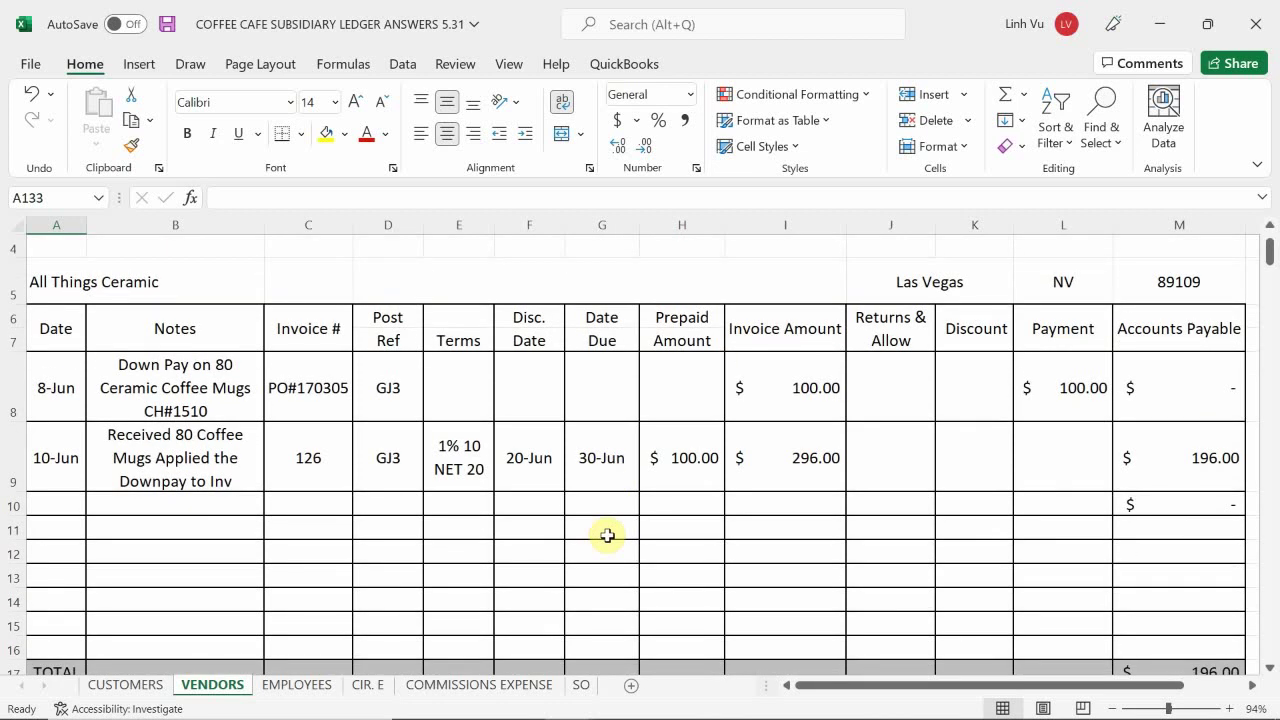
scroll(607, 535, down, 20)
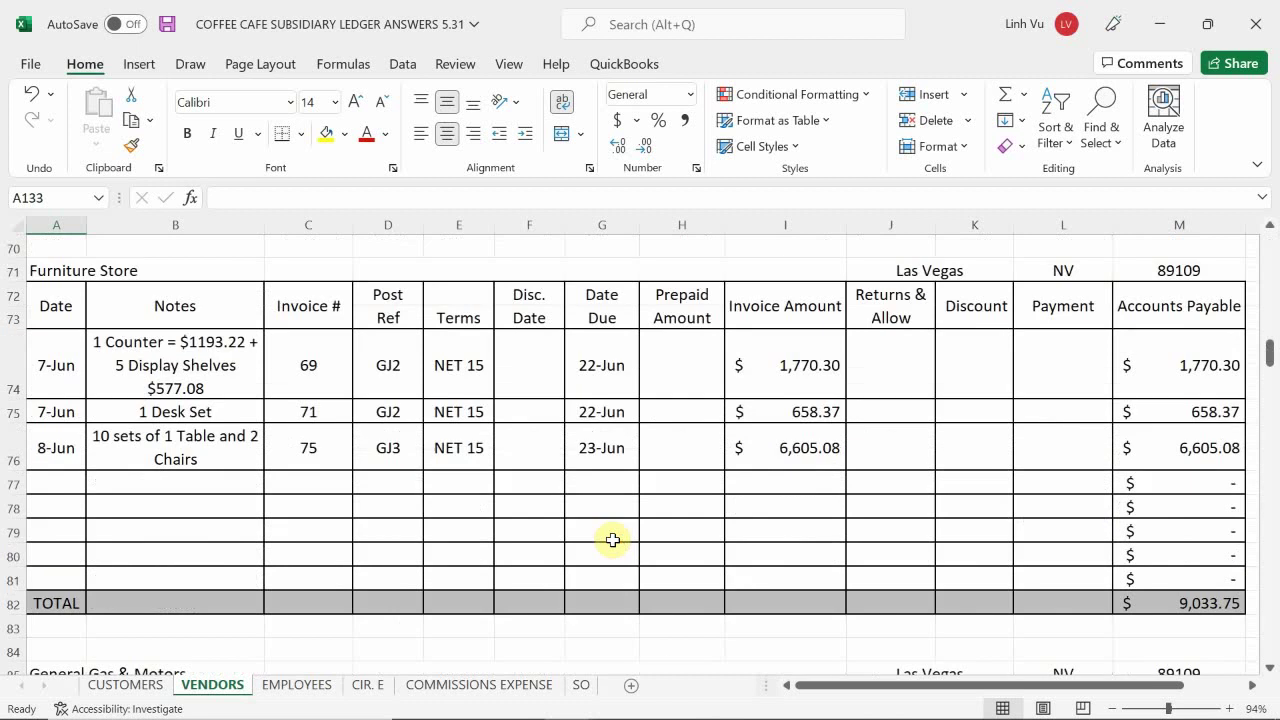
scroll(612, 540, down, 8)
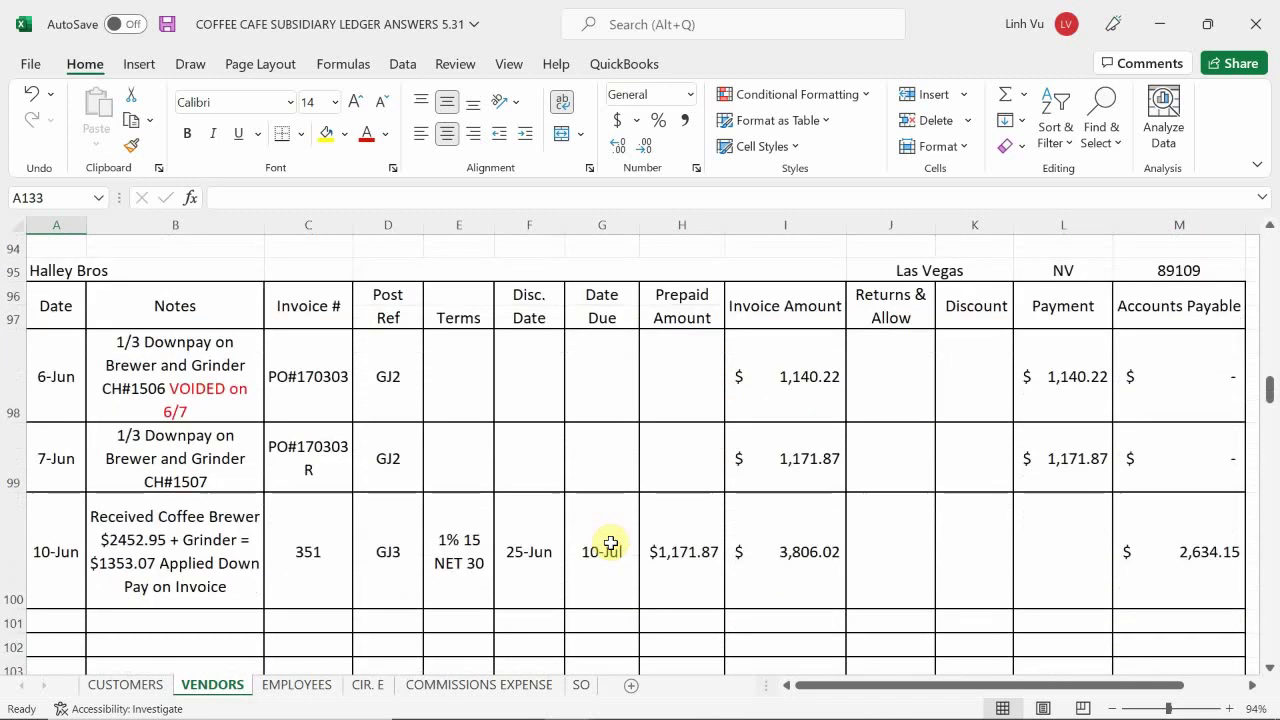
scroll(610, 543, down, 1)
scroll(607, 548, down, 1)
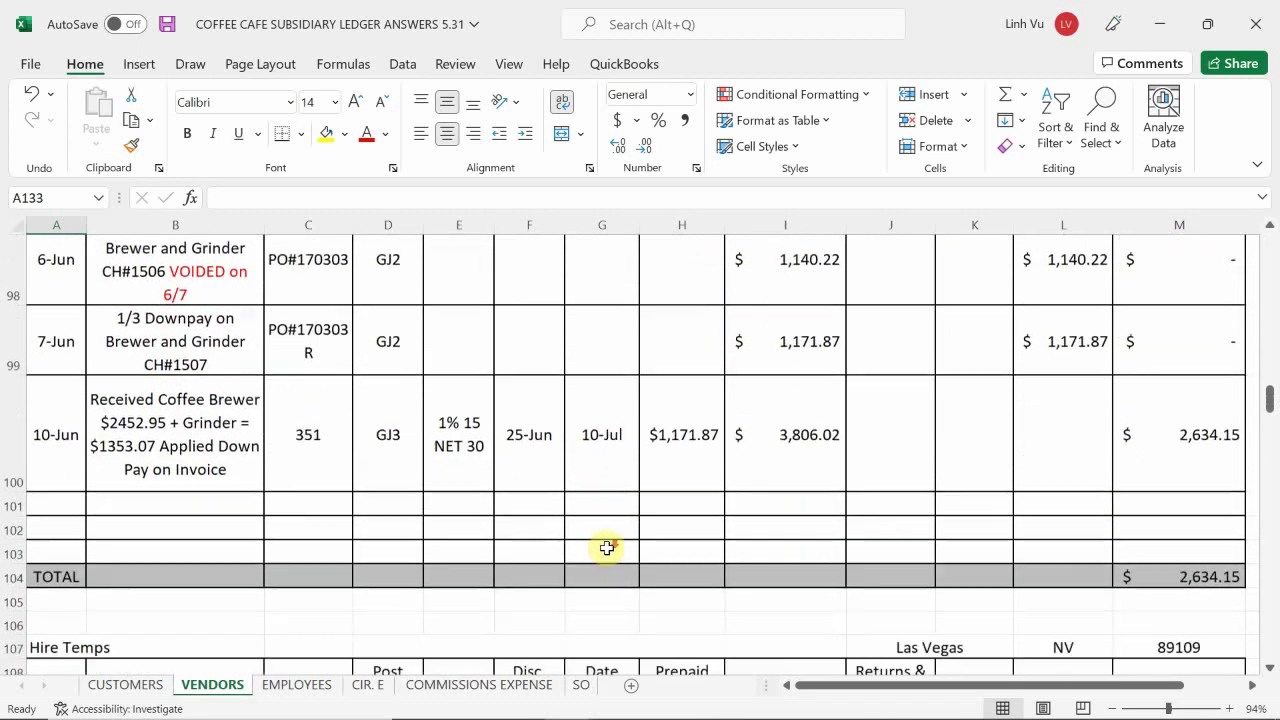
scroll(607, 548, down, 2)
mouse_move(471, 697)
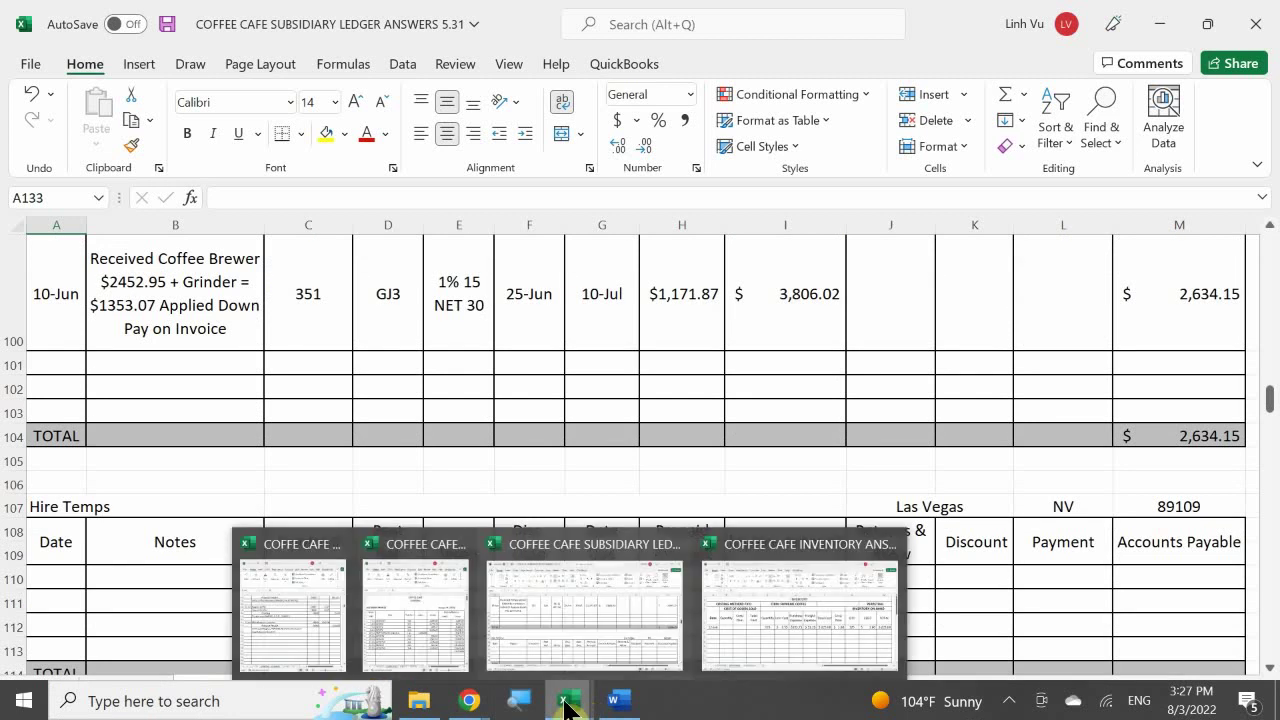
- In the Word transactions document, scroll past LV Remodeling to the $360.00 HireTemps, Inc. contract
click(617, 701)
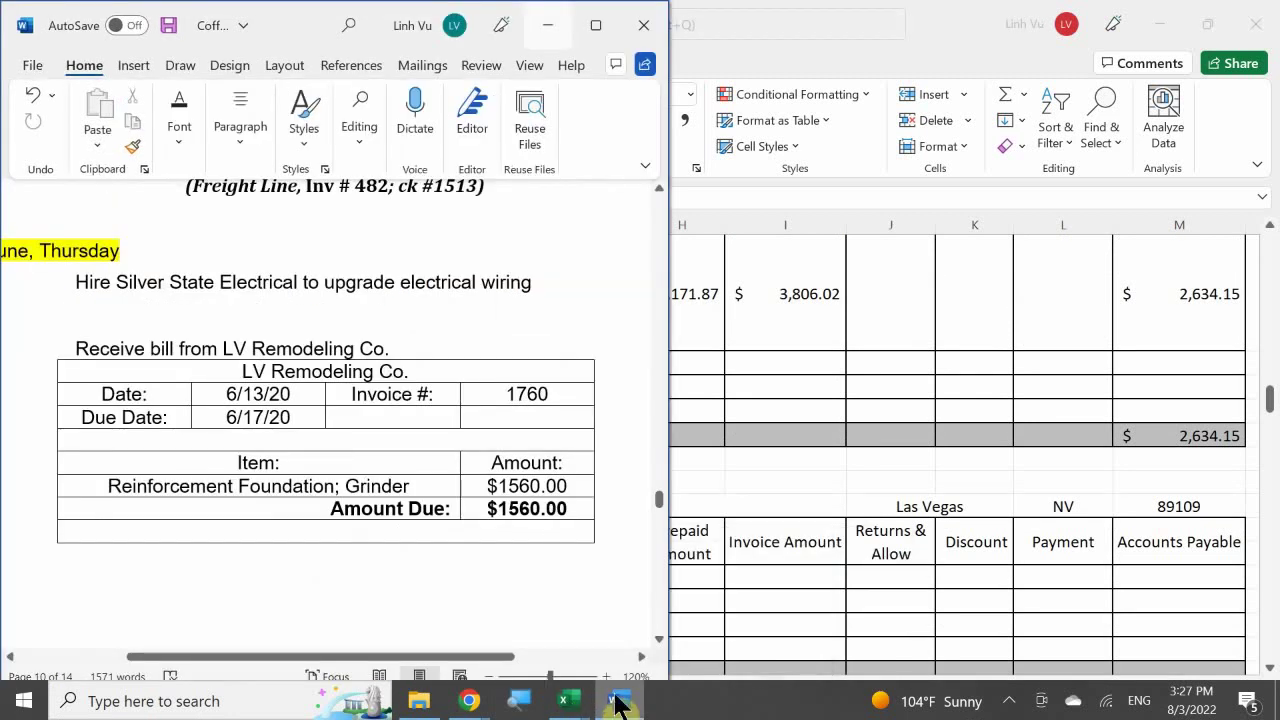
scroll(251, 429, down, 3)
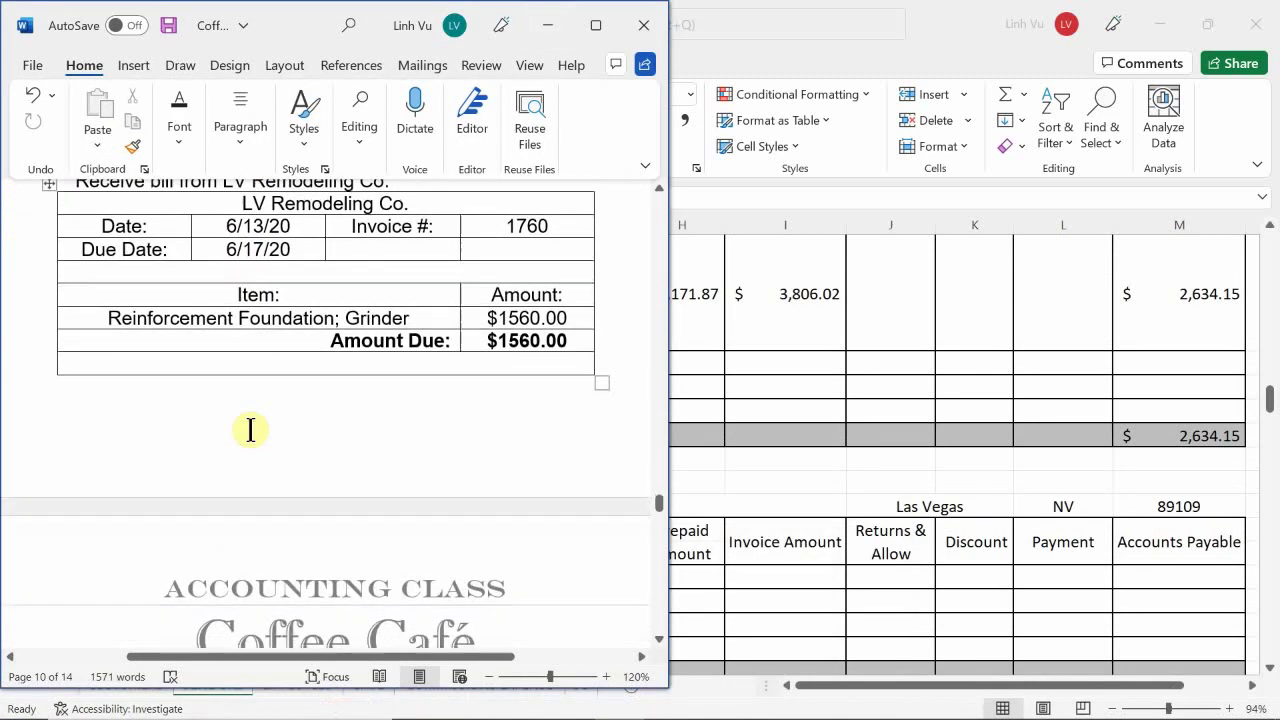
scroll(251, 429, down, 3)
scroll(251, 444, down, 1)
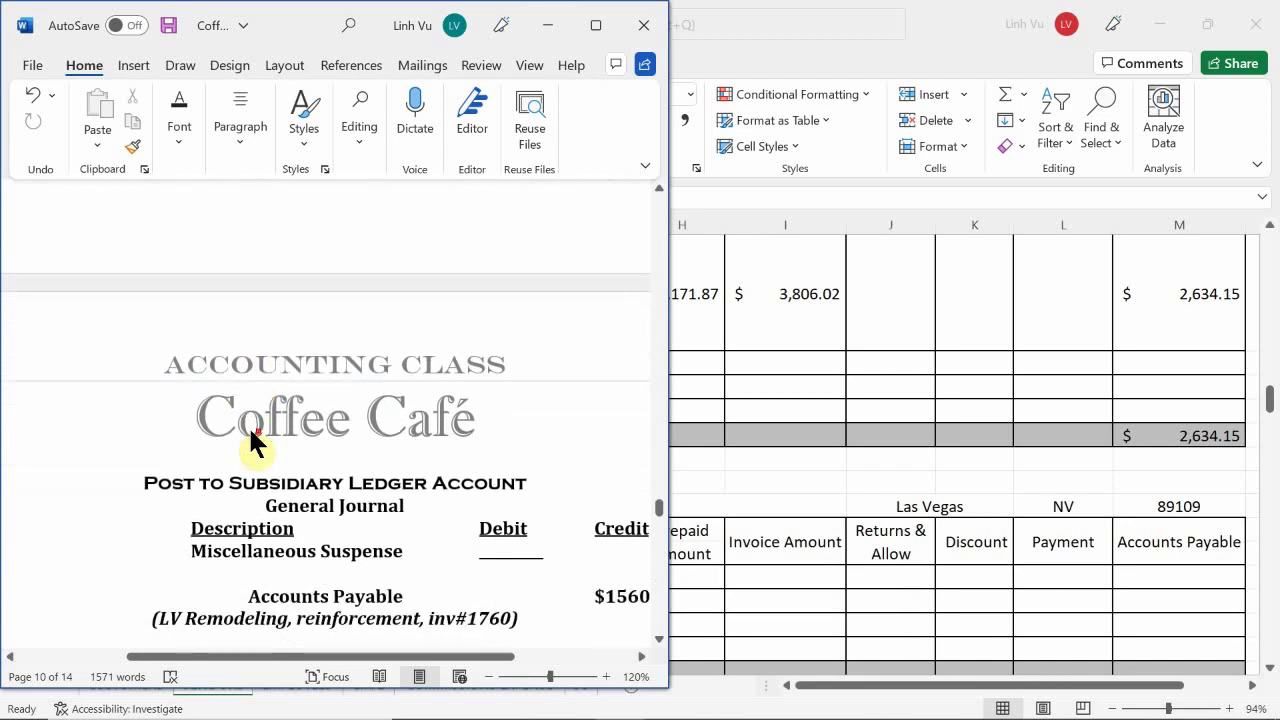
scroll(253, 425, down, 1)
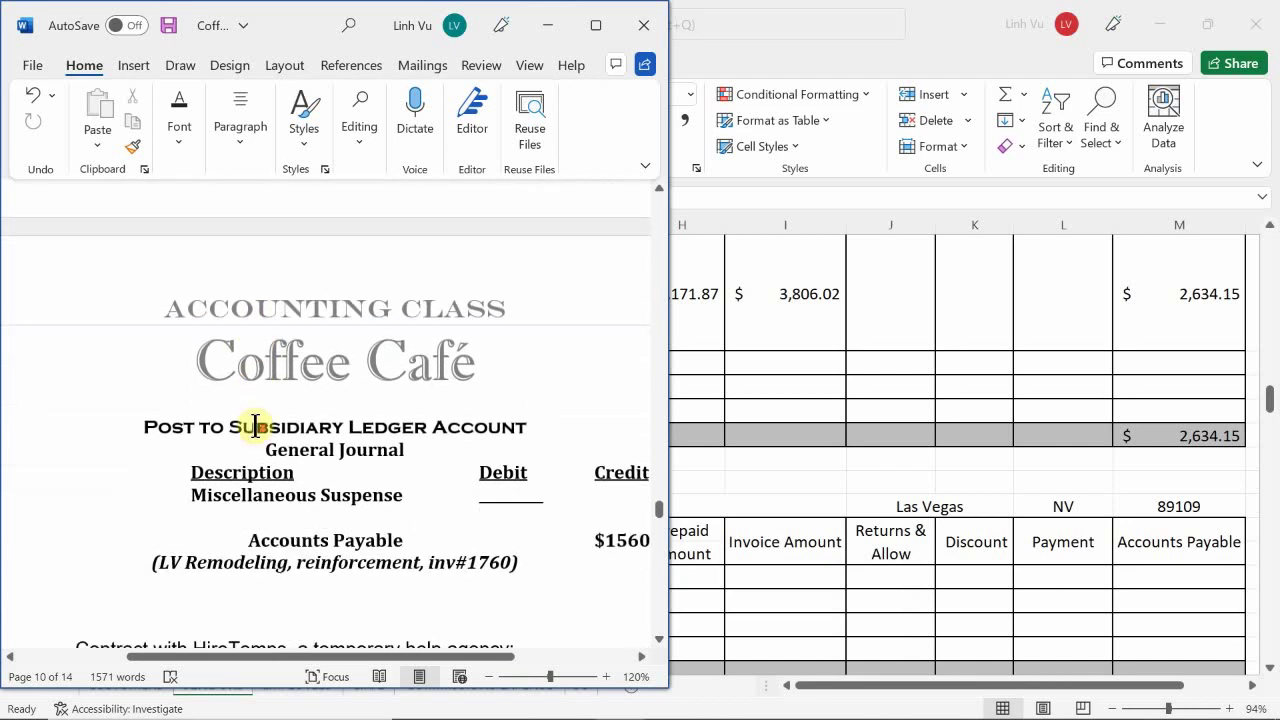
scroll(257, 418, down, 3)
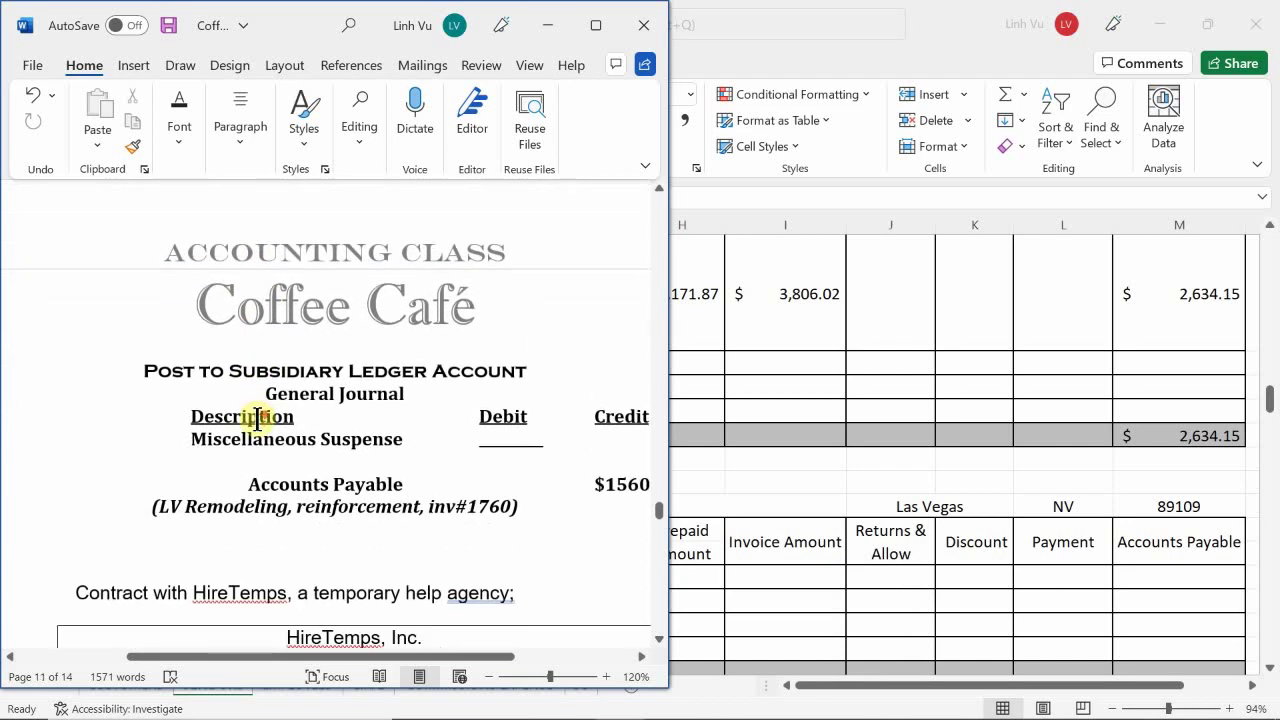
scroll(259, 414, down, 1)
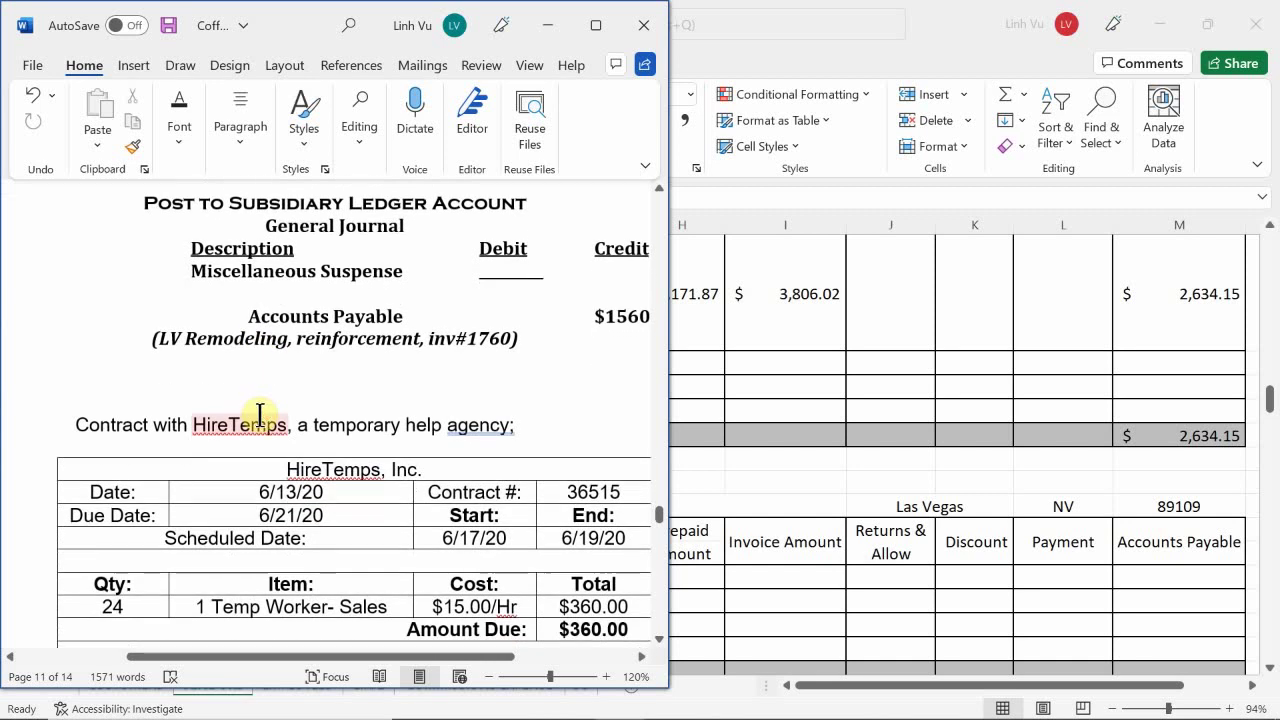
scroll(259, 414, down, 1)
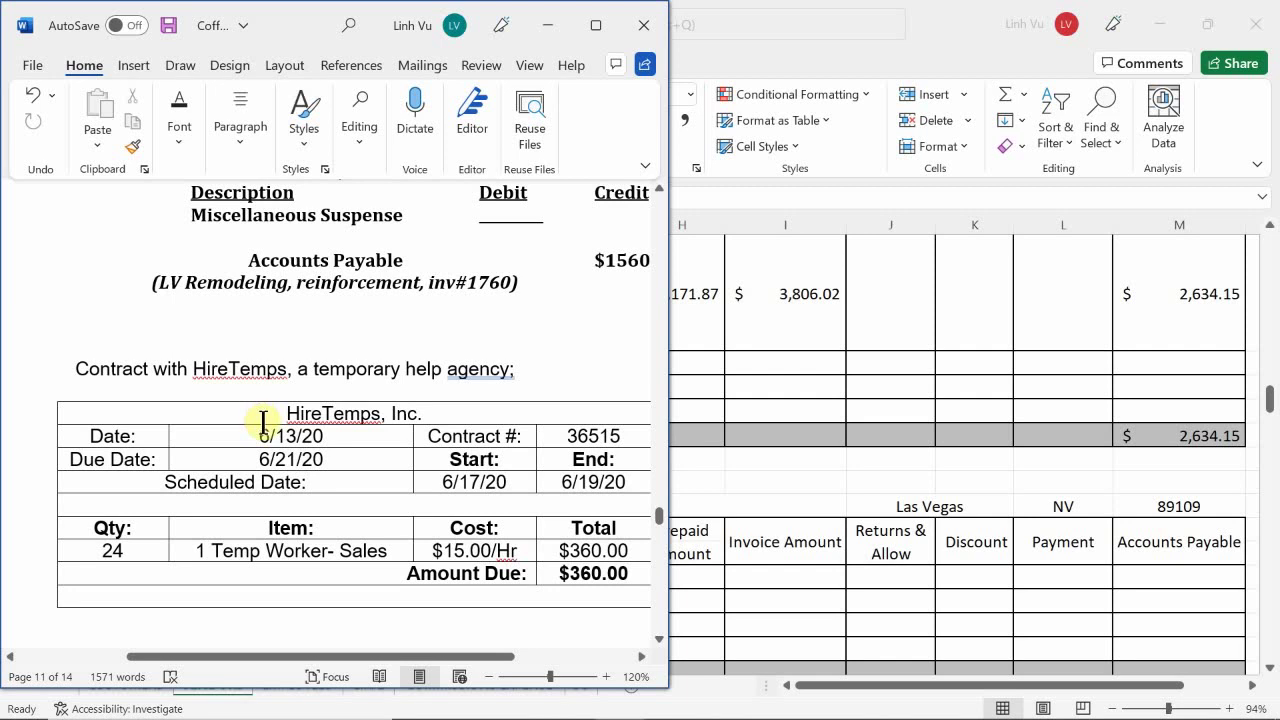
scroll(263, 422, down, 1)
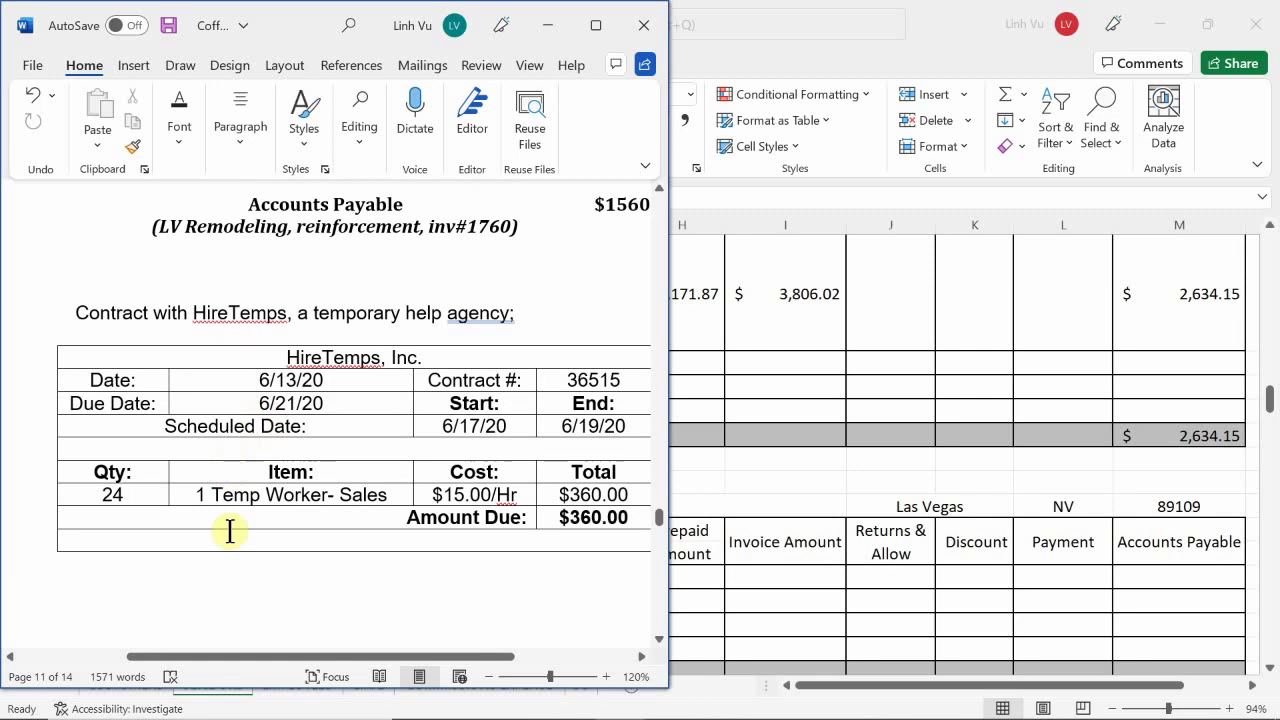
drag(219, 652, 288, 705)
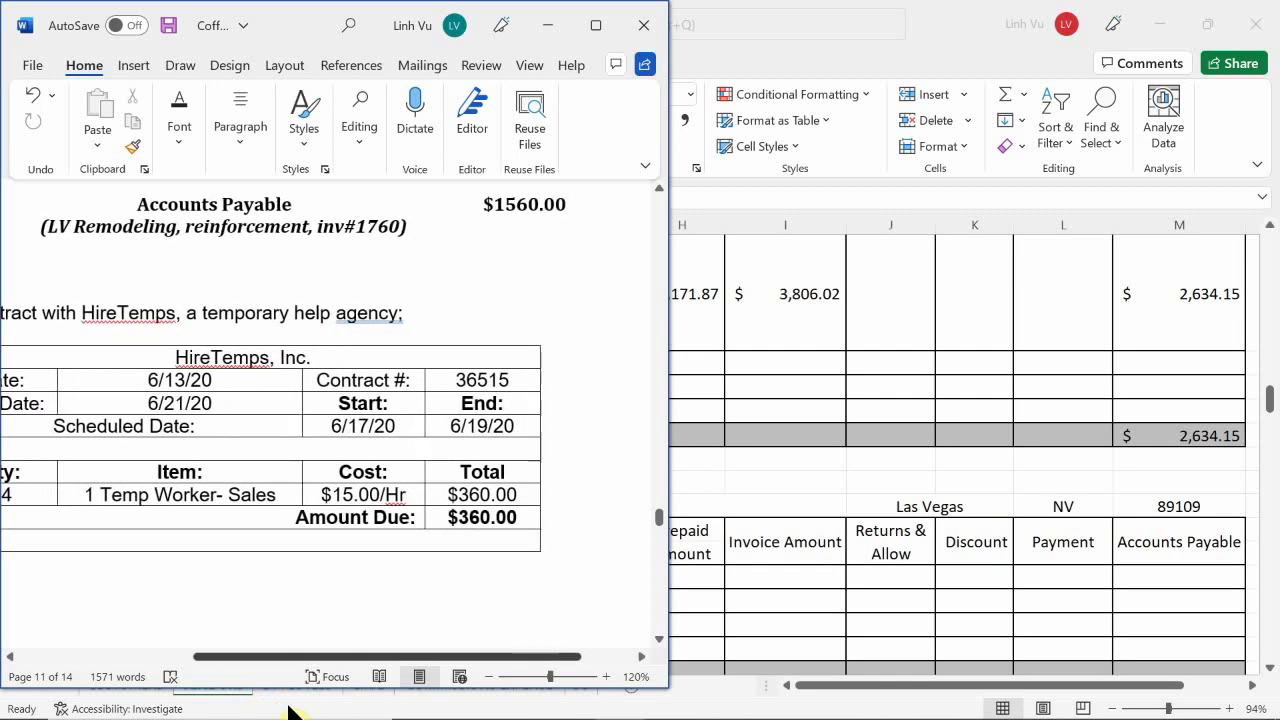
drag(288, 705, 251, 716)
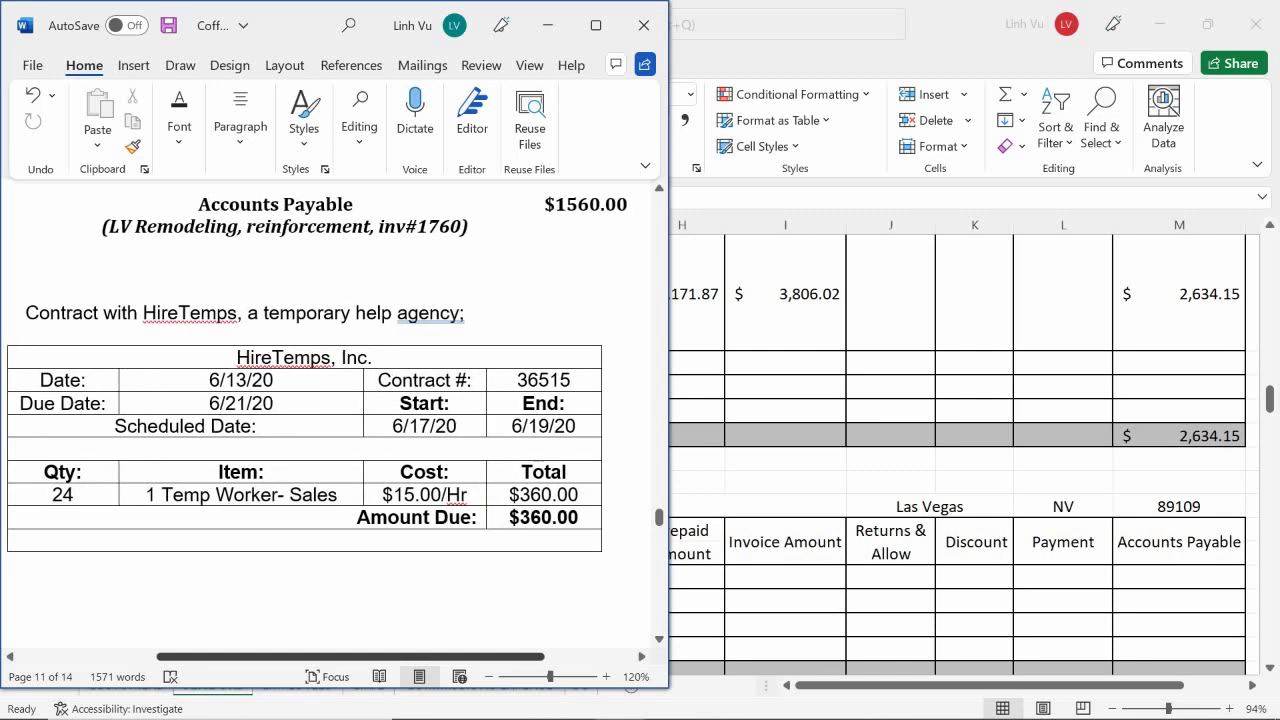
mouse_move(350, 656)
mouse_down()
mouse_move(323, 656)
mouse_move(346, 656)
mouse_up()
drag(245, 716, 245, 710)
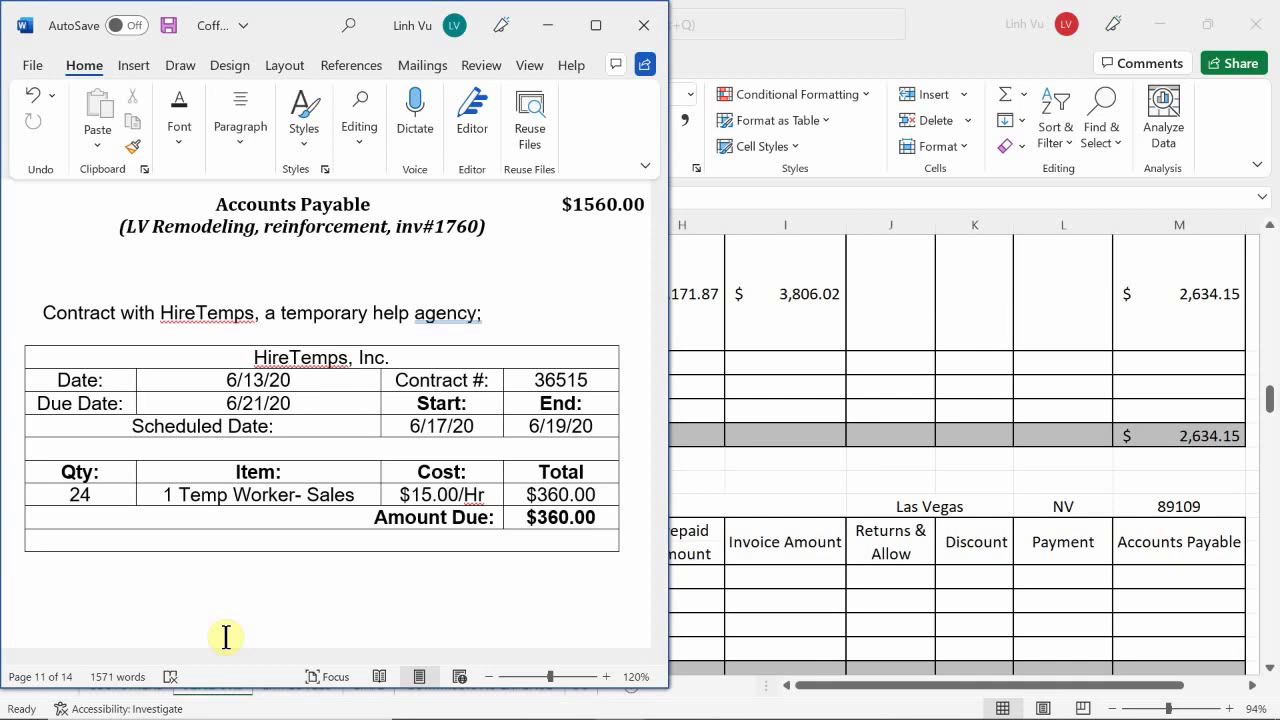
scroll(226, 637, up, 1)
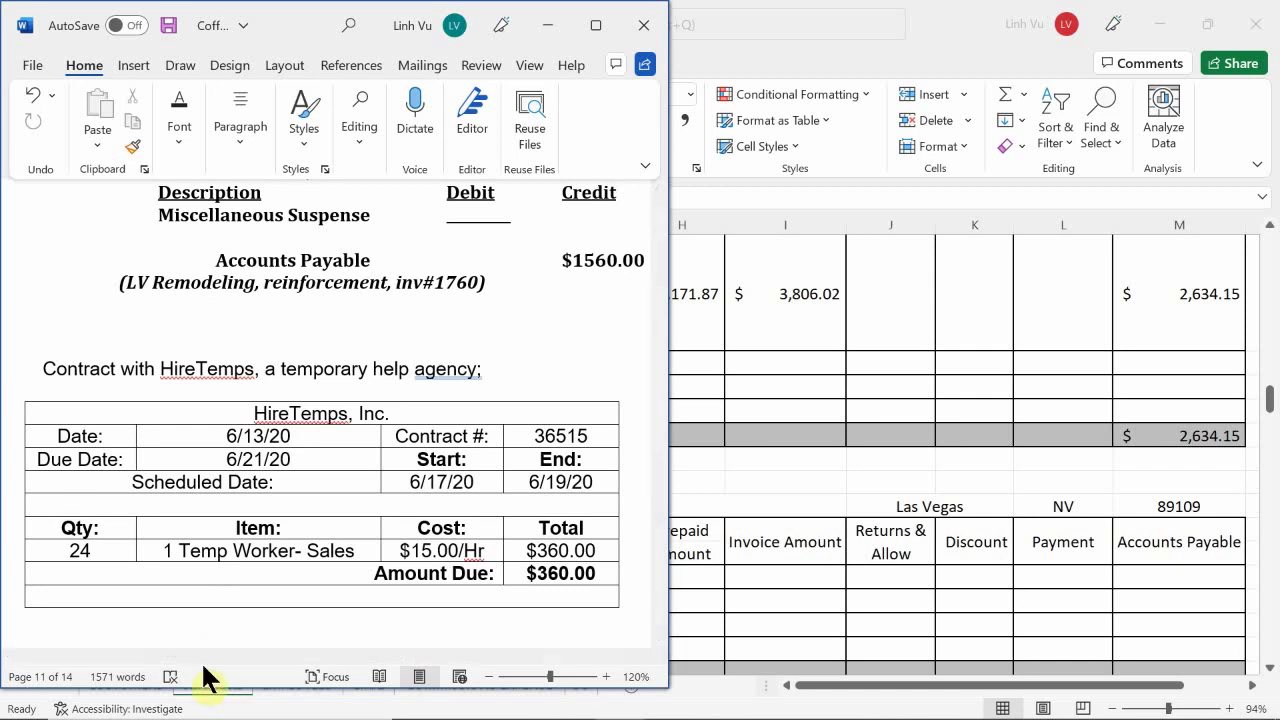
mouse_move(274, 712)
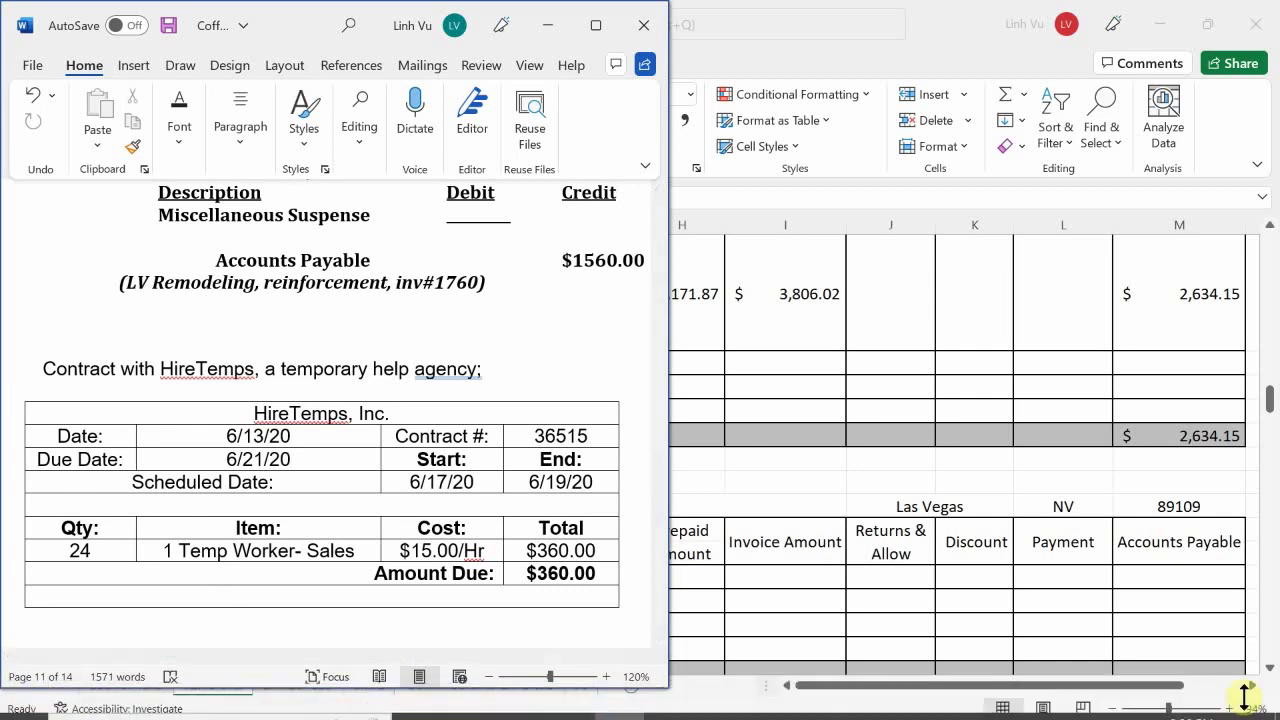
click(565, 698)
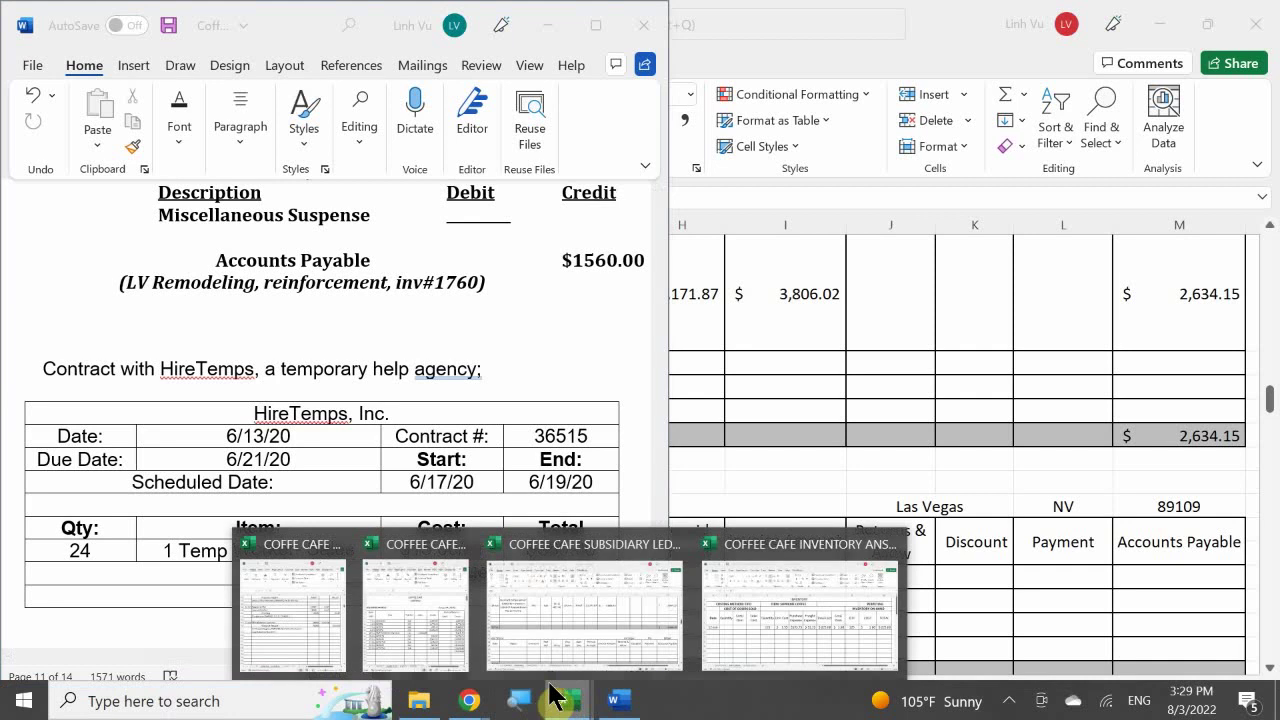
- Show the General Journal workbook beside Word and select B155, the 13-Jun LV Remodeling explanation
click(334, 646)
click(737, 457)
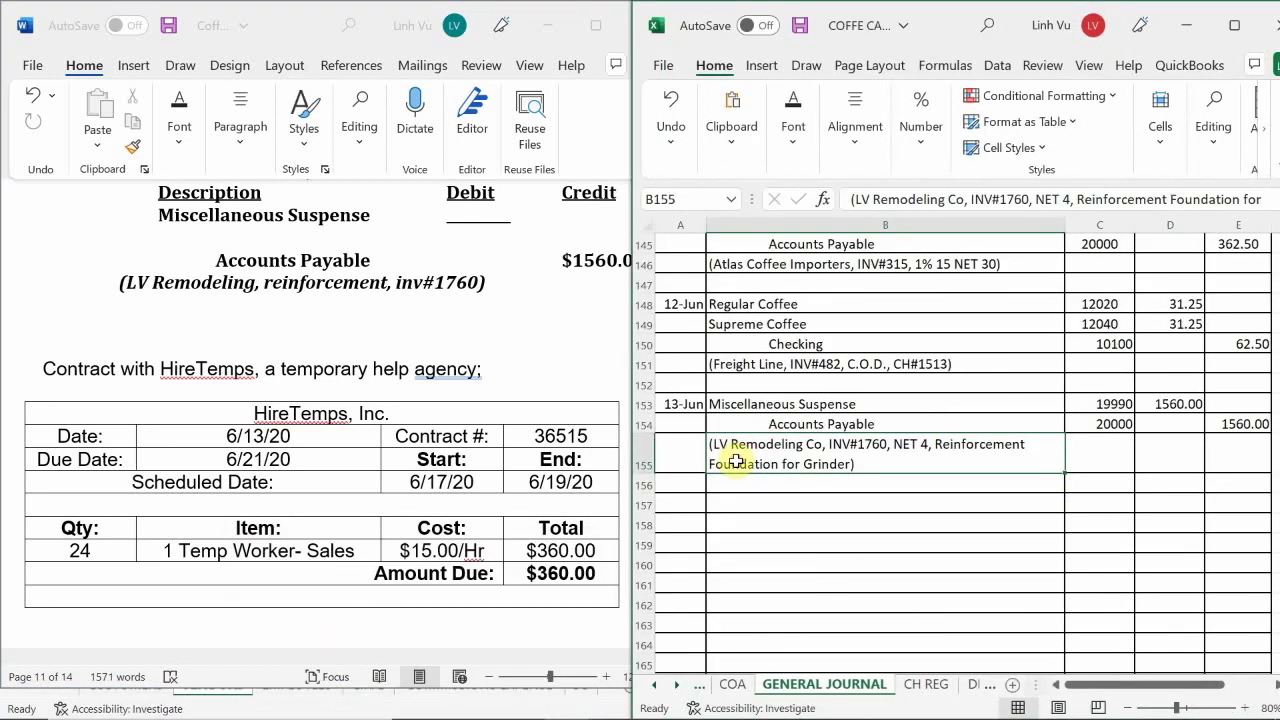
scroll(737, 458, down, 1)
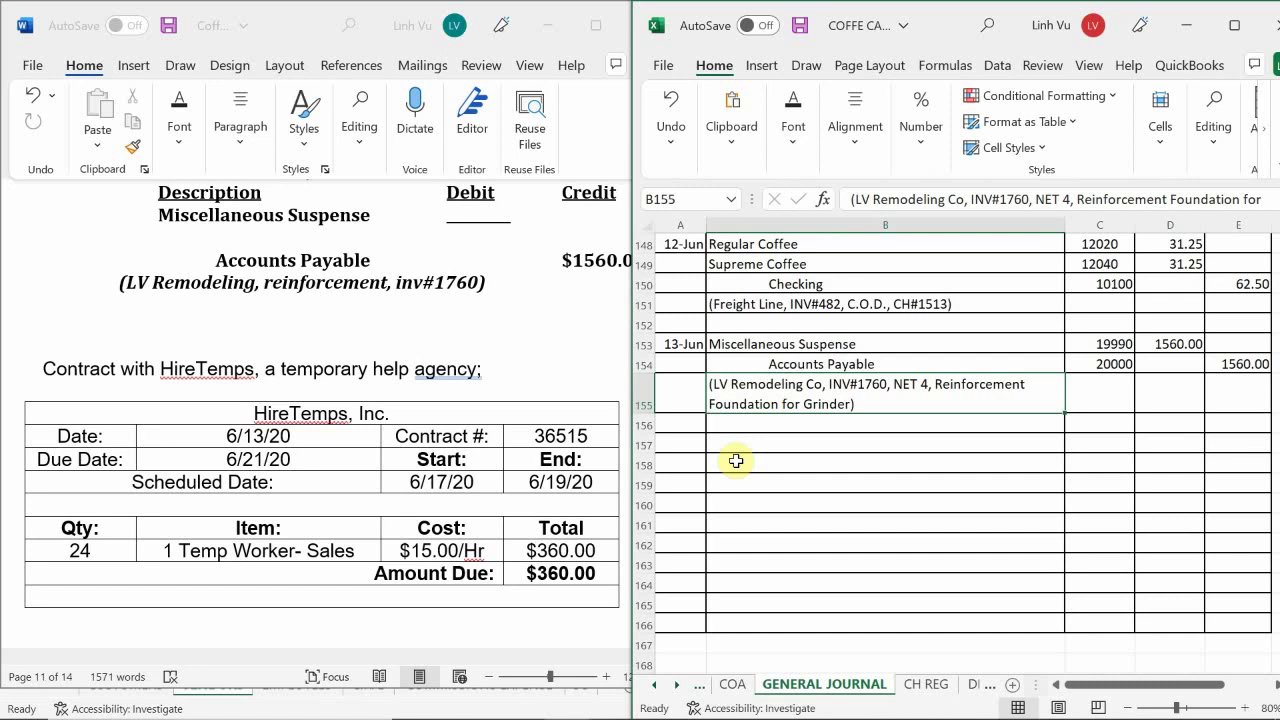
- Switch Excel to the COFFEE CAFE SUBSIDIARY LEDGER ANSWERS 5.31 workbook showing the Vendors sheet
mouse_move(490, 708)
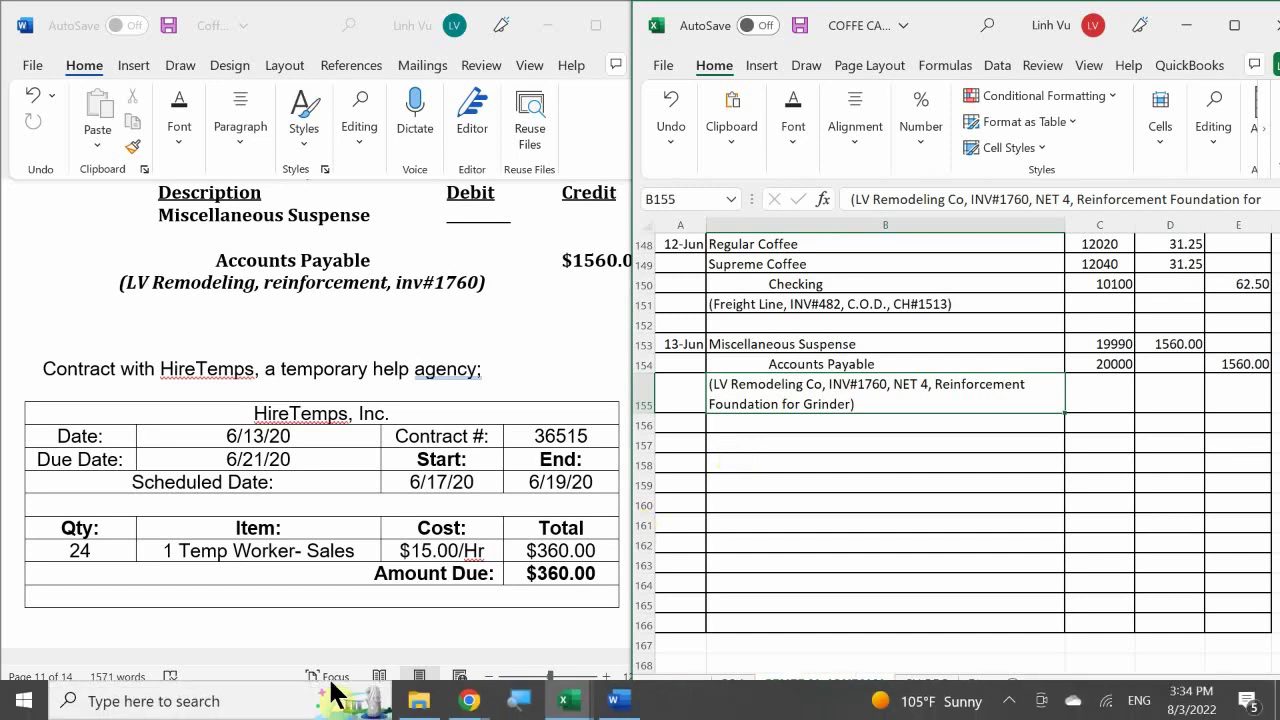
click(565, 700)
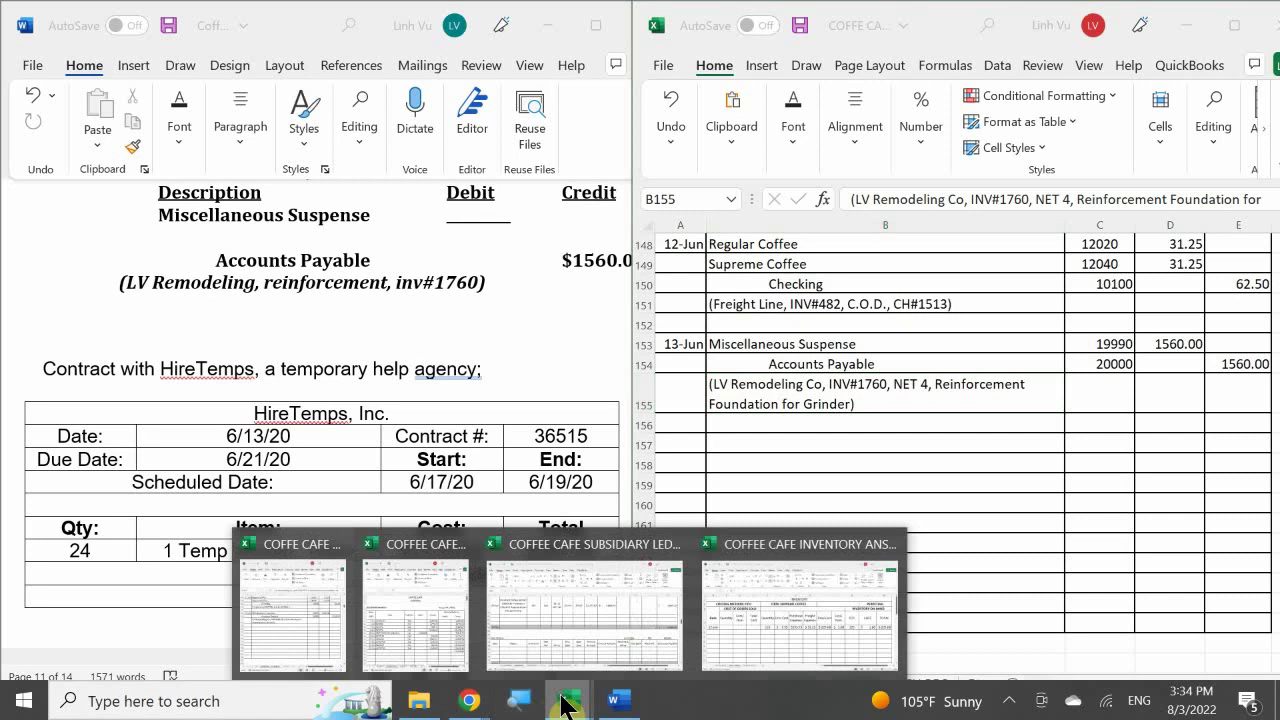
click(548, 620)
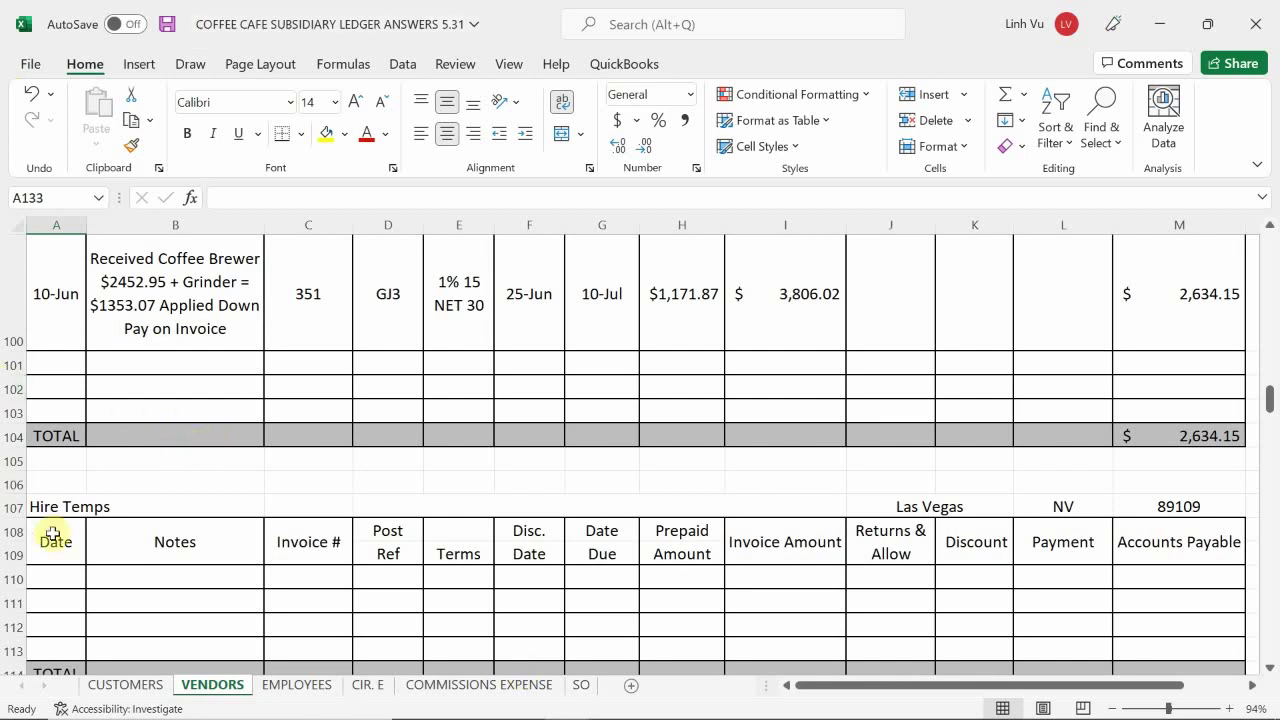
- Enter 6/13 as the date of a new Hire Temps ledger entry
click(158, 543)
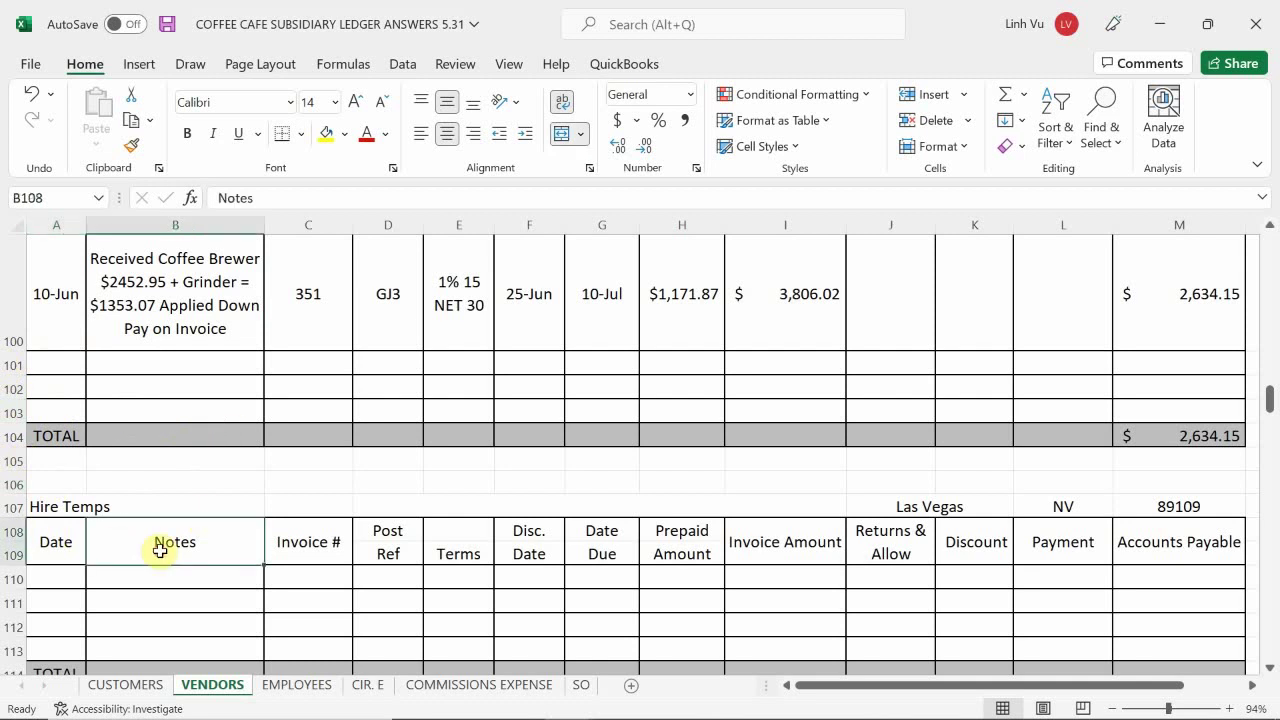
scroll(162, 545, down, 2)
click(62, 411)
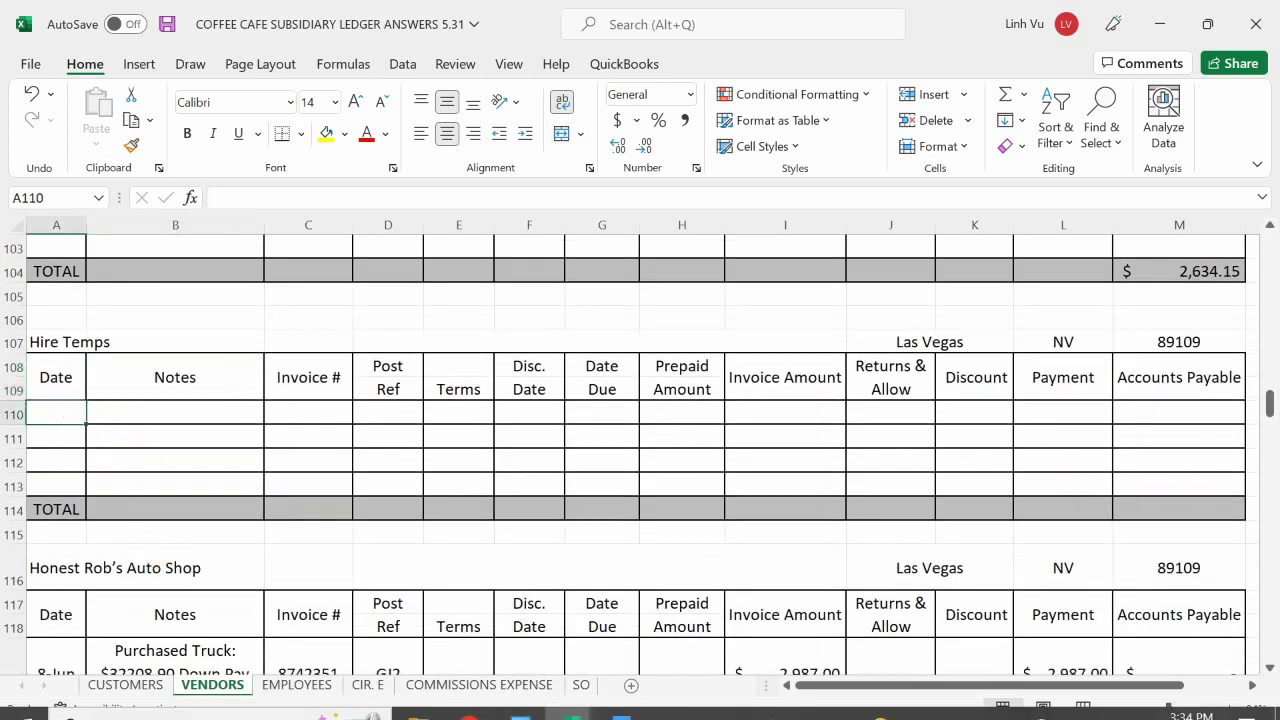
text(6/13)
key(Return)
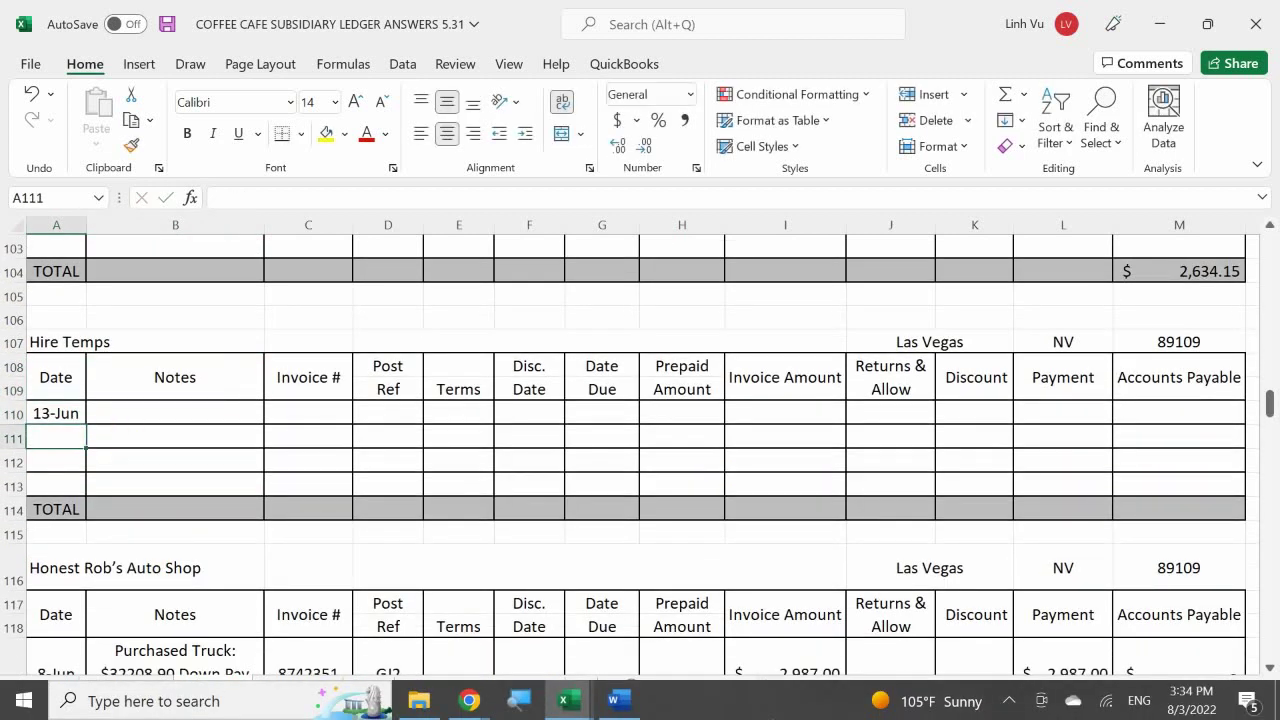
- Enter the note 'Hire 1 Worker for 3 days 8Hrs/Day $15.00/hr' for the entry
click(175, 412)
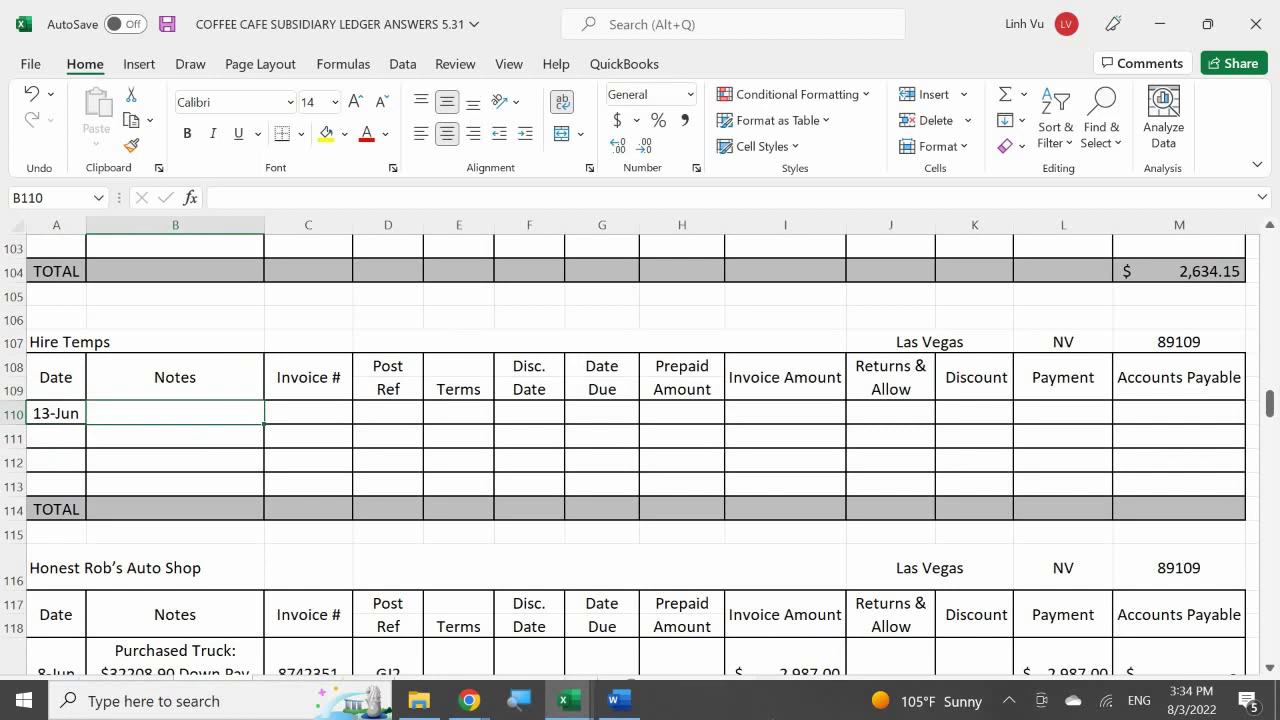
text(J)
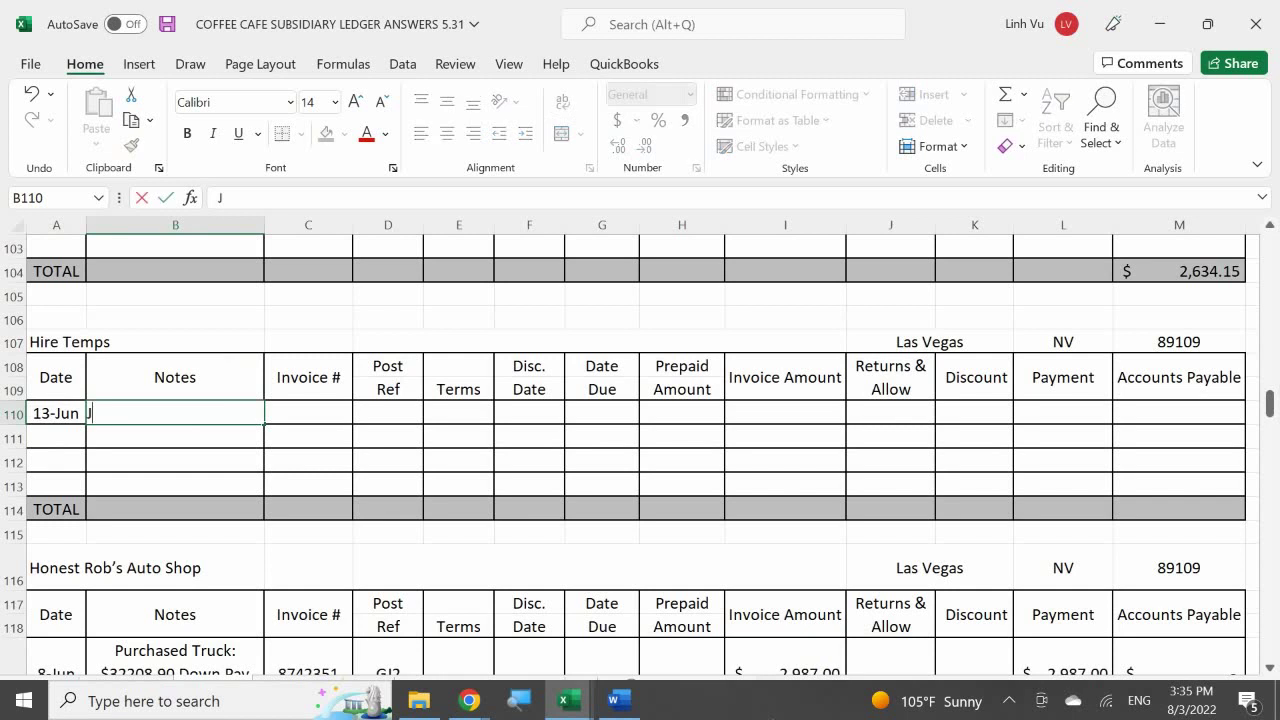
key(BackSpace)
text(H)
key(BackSpace)
text(Jo)
key(BackSpace)
key(BackSpace)
text(Hire 1 Wprle)
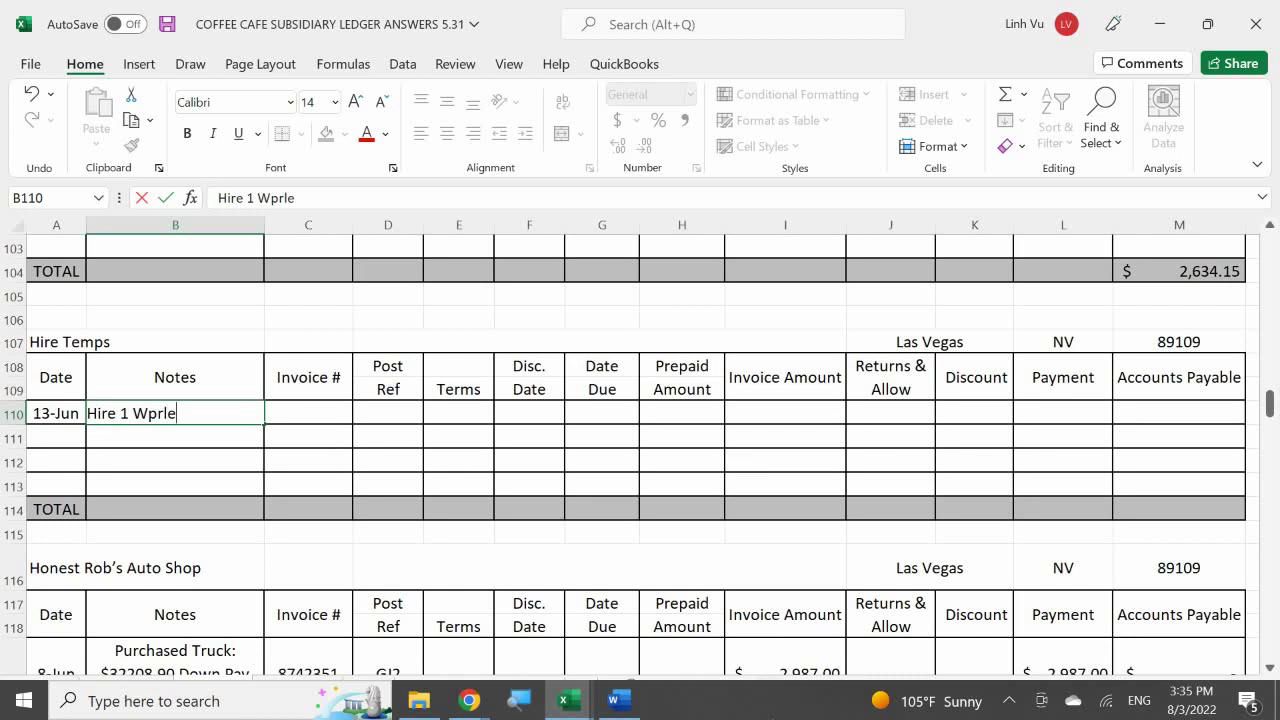
key(BackSpace)
key(BackSpace)
key(BackSpace)
key(BackSpace)
text(oerk)
key(BackSpace)
key(BackSpace)
key(BackSpace)
text(rker for 3 days)
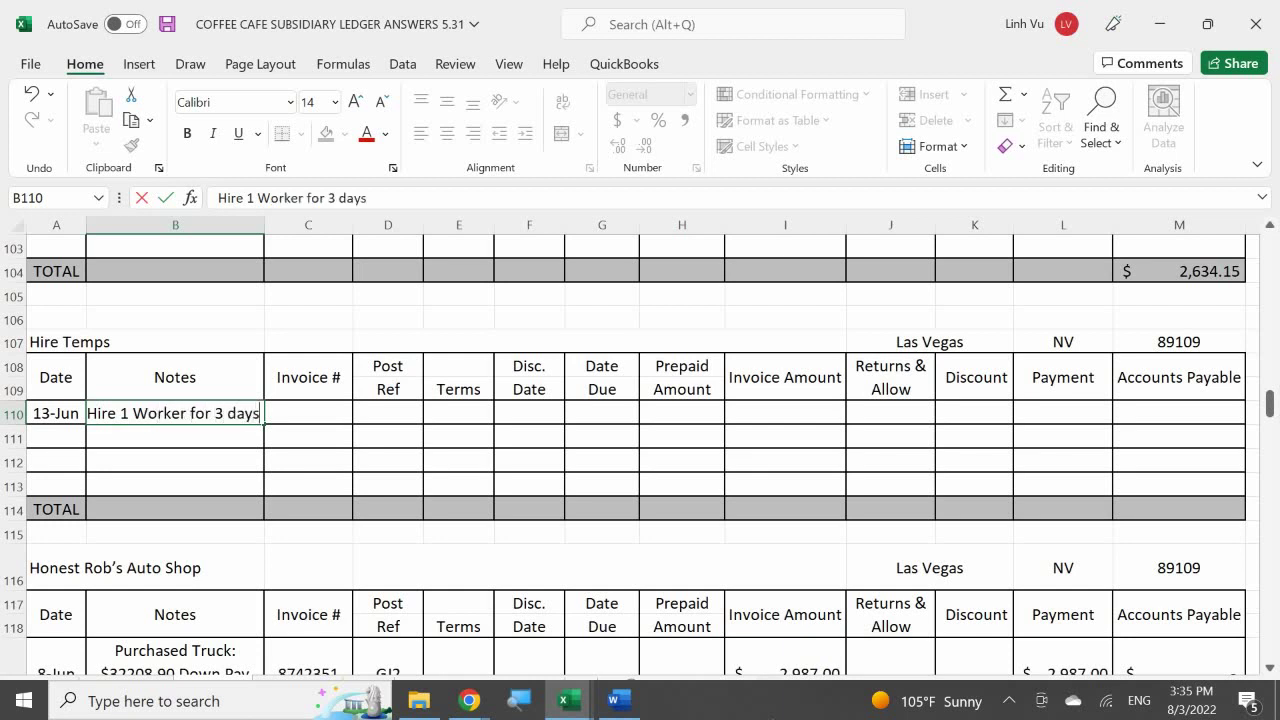
text( 8H)
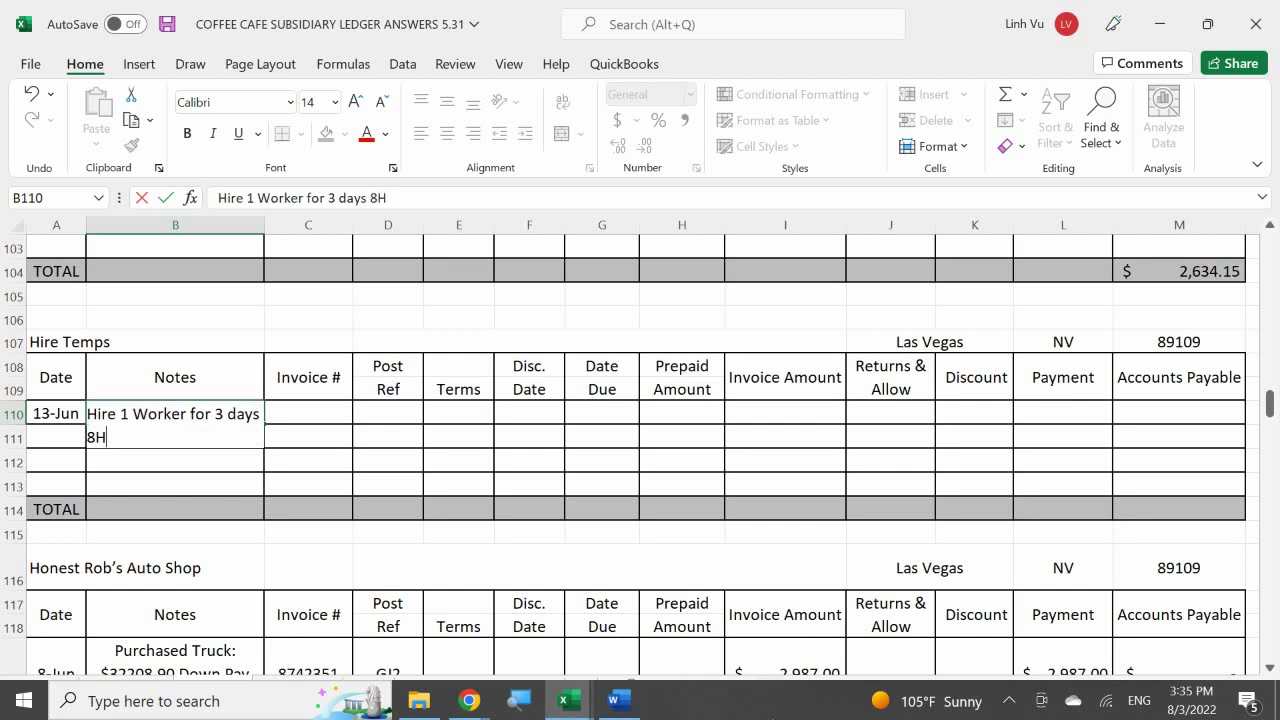
text(rs/Day $)
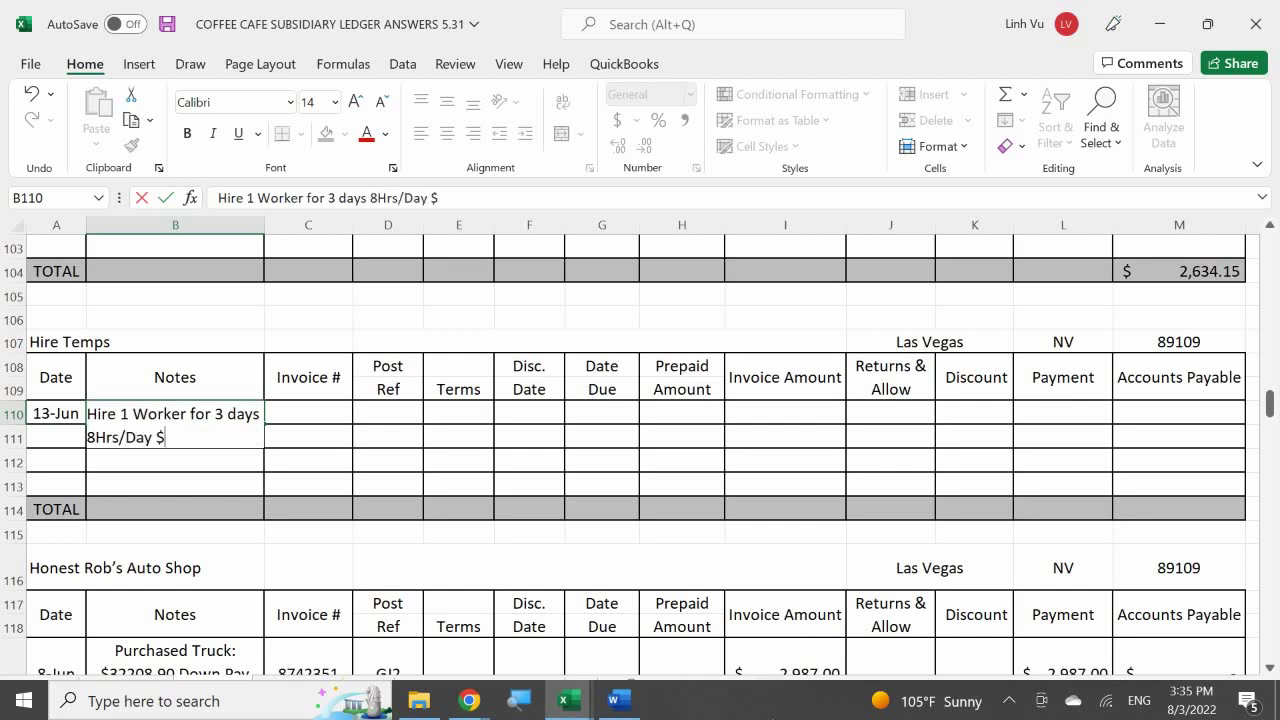
text(15.00/her==)
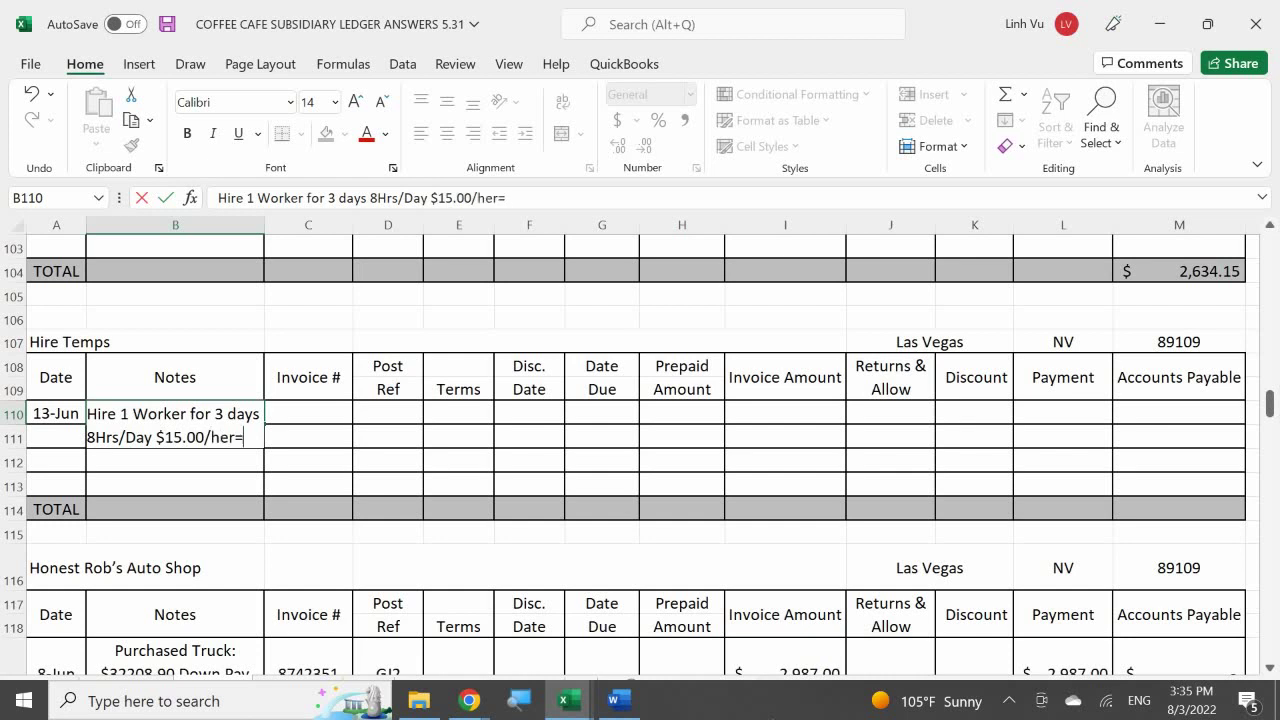
key(BackSpace)
key(BackSpace)
key(BackSpace)
key(BackSpace)
text(r)
key(Return)
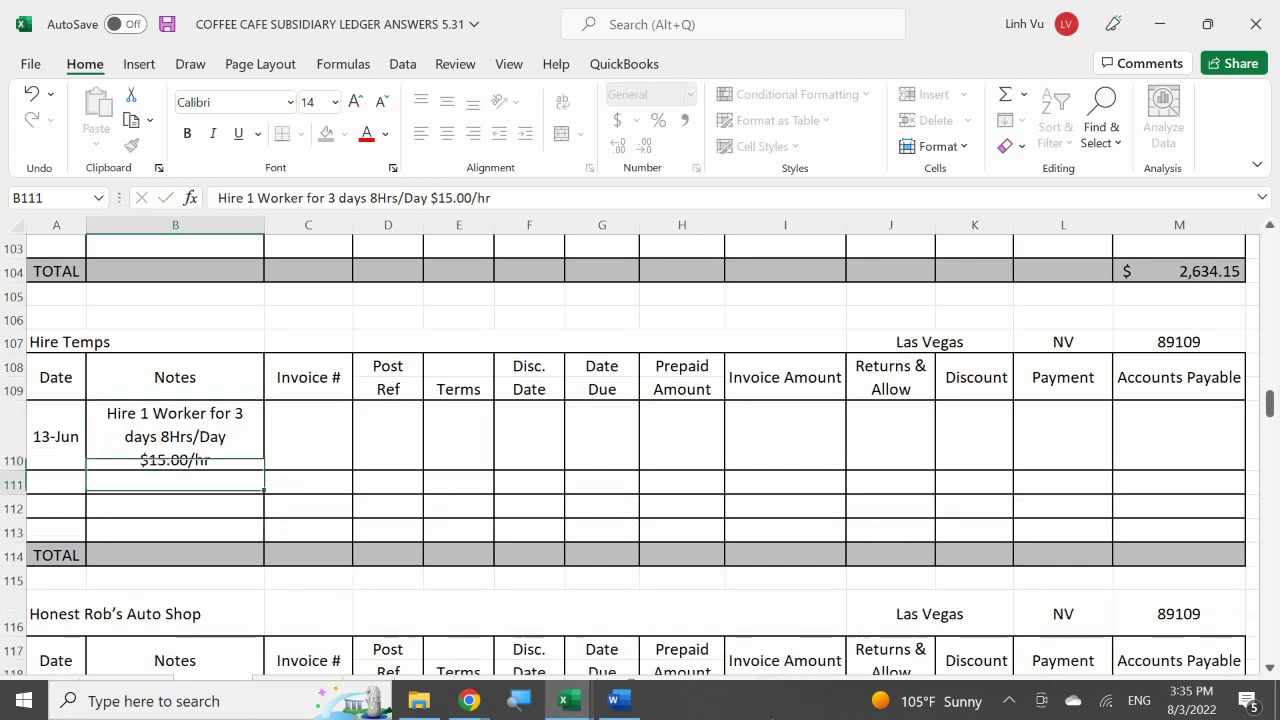
key(Right)
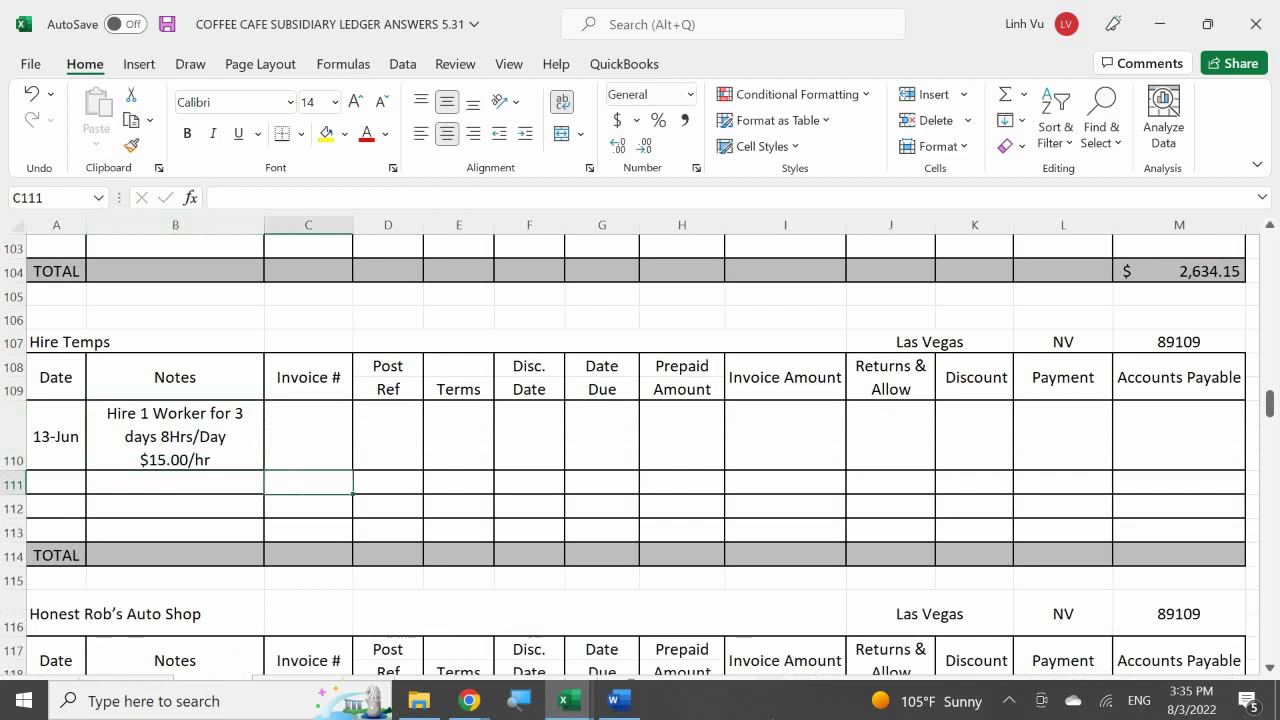
key(Up)
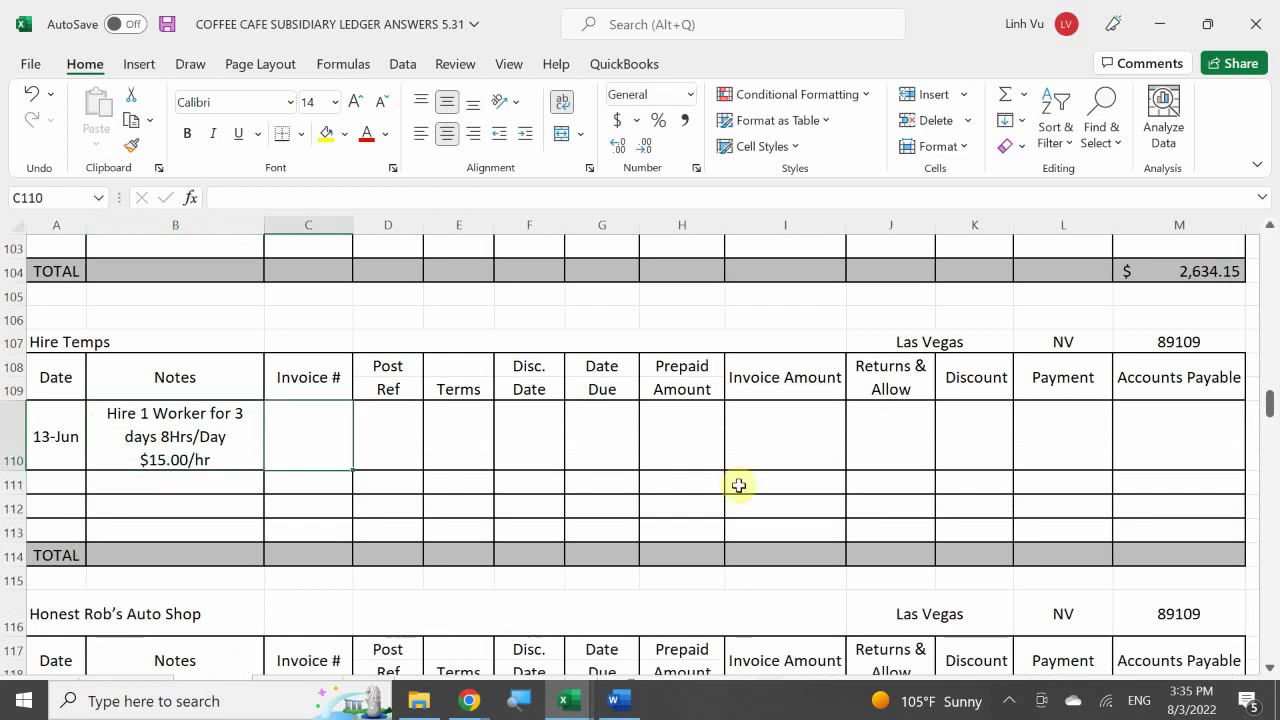
- Check the Hire Temps contract in Word and enter invoice number 36515
click(618, 701)
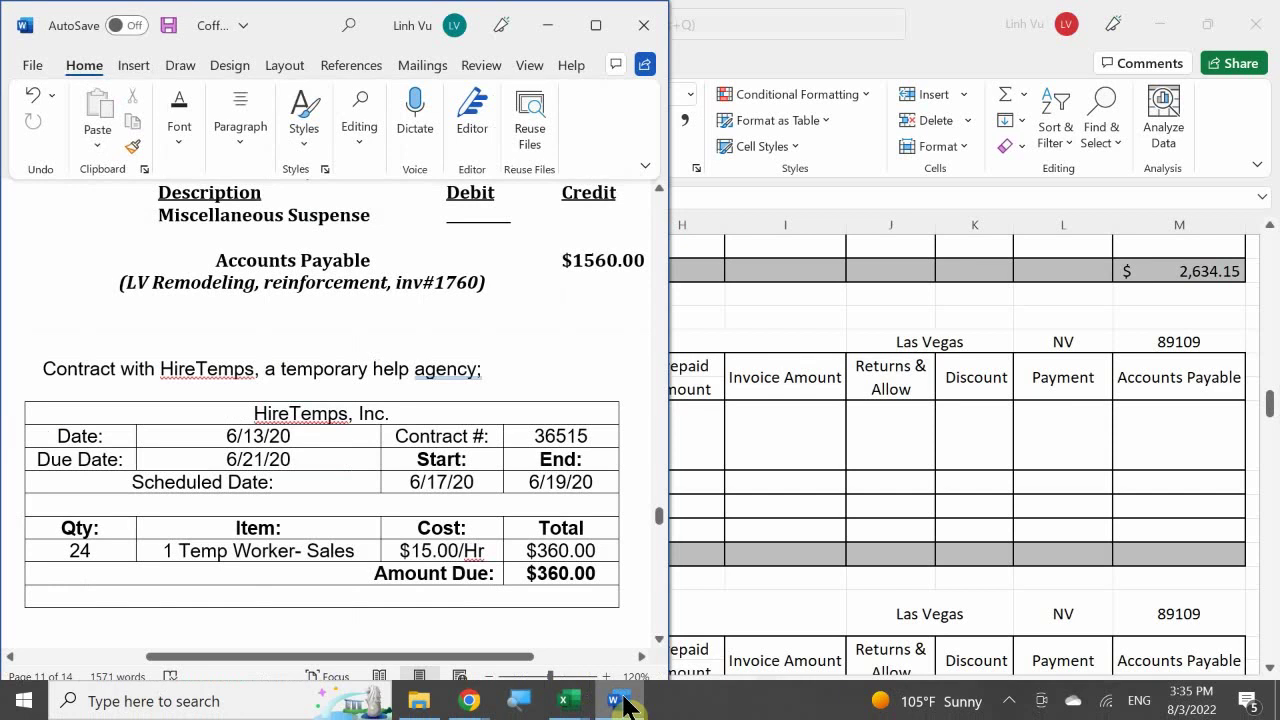
click(620, 701)
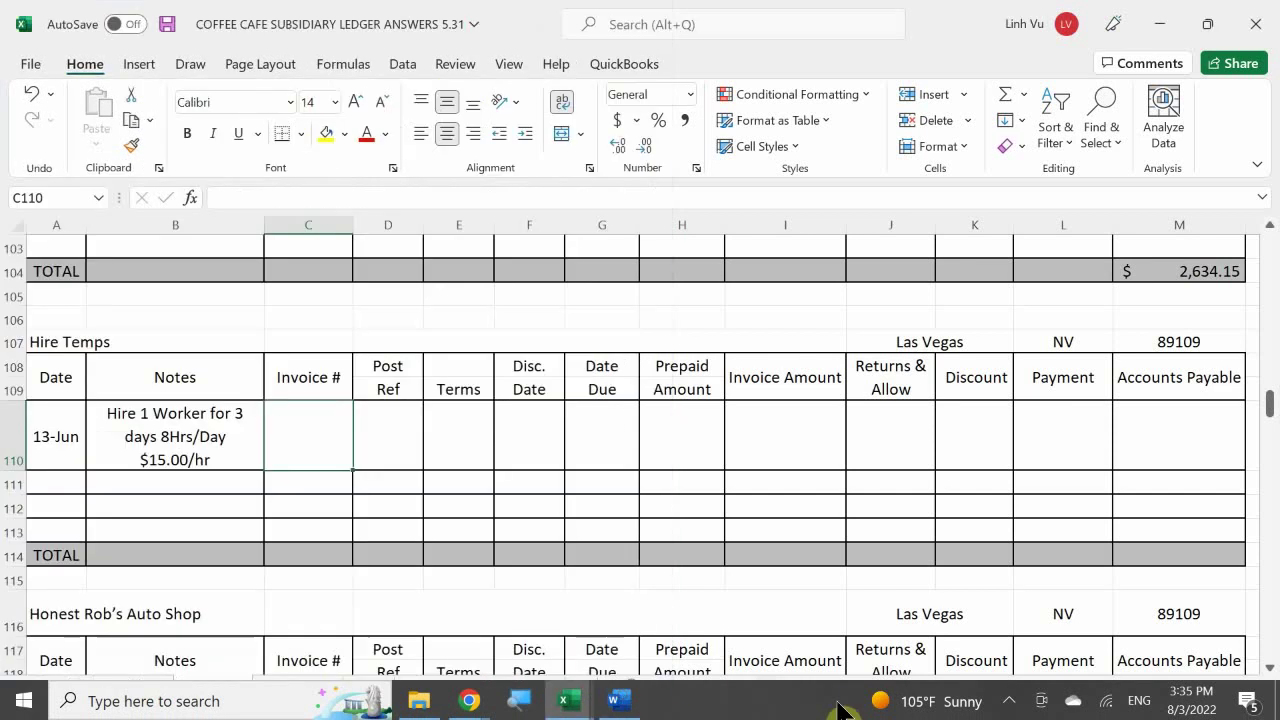
text(36515)
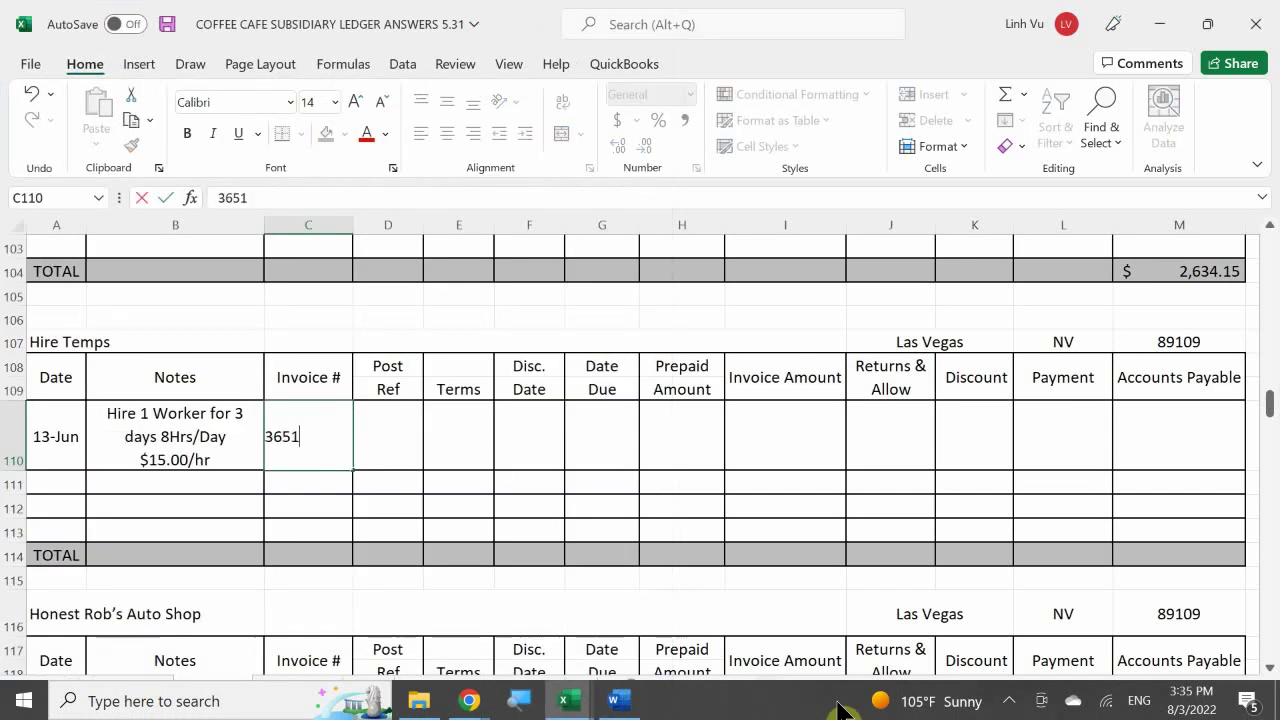
key(Return)
key(Right)
key(Right)
key(Up)
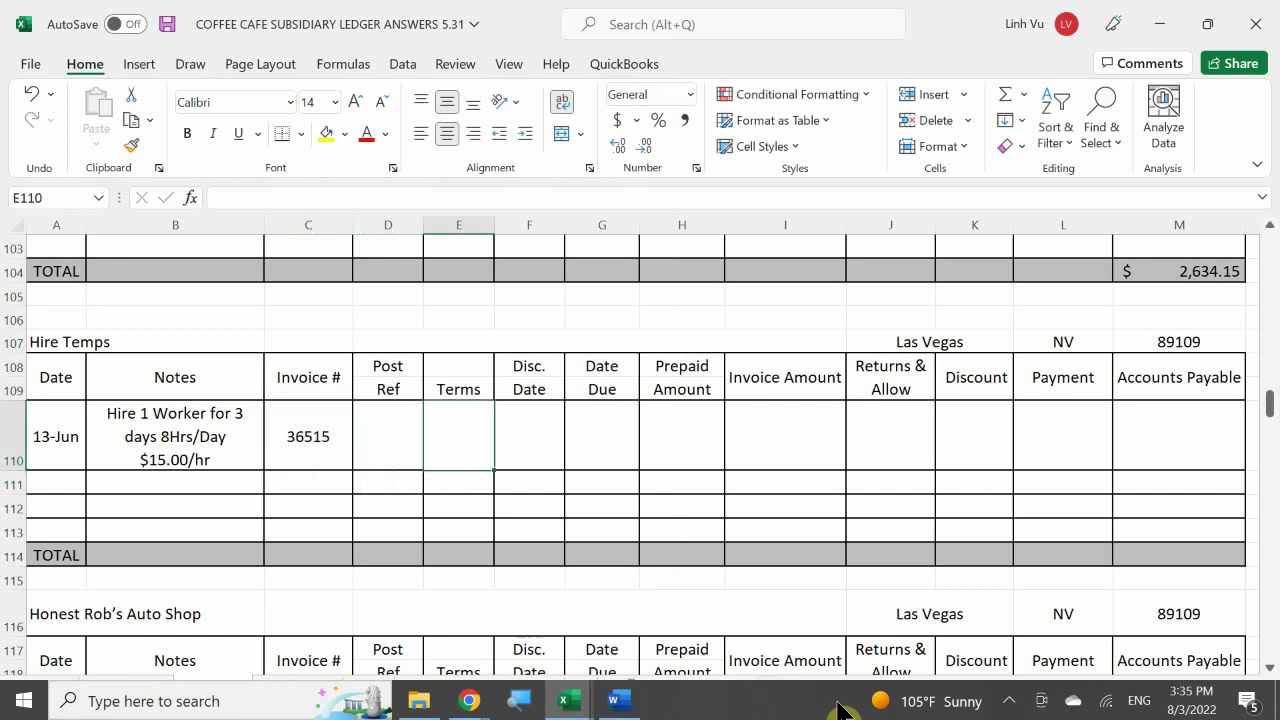
key(Up)
key(Left)
key(Down)
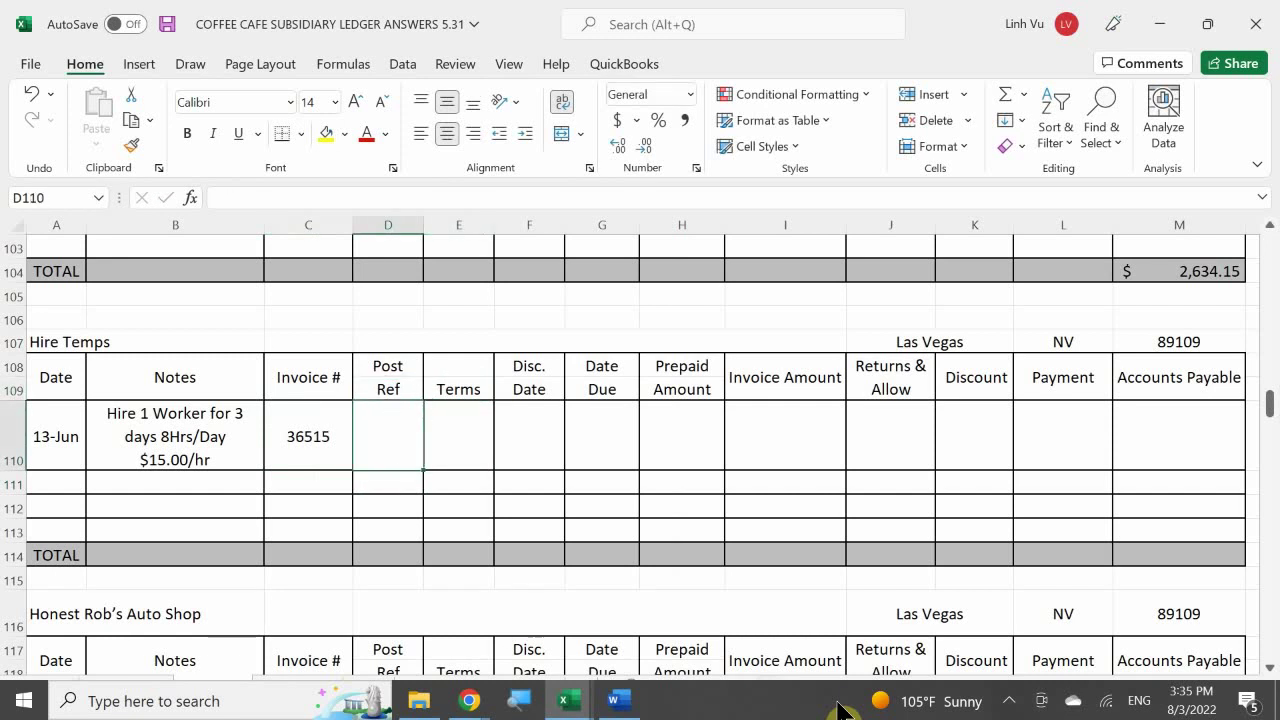
- Enter post reference GJ4 and terms NET 8 for the 13-Jun entry
text(GJ4)
key(Return)
key(Right)
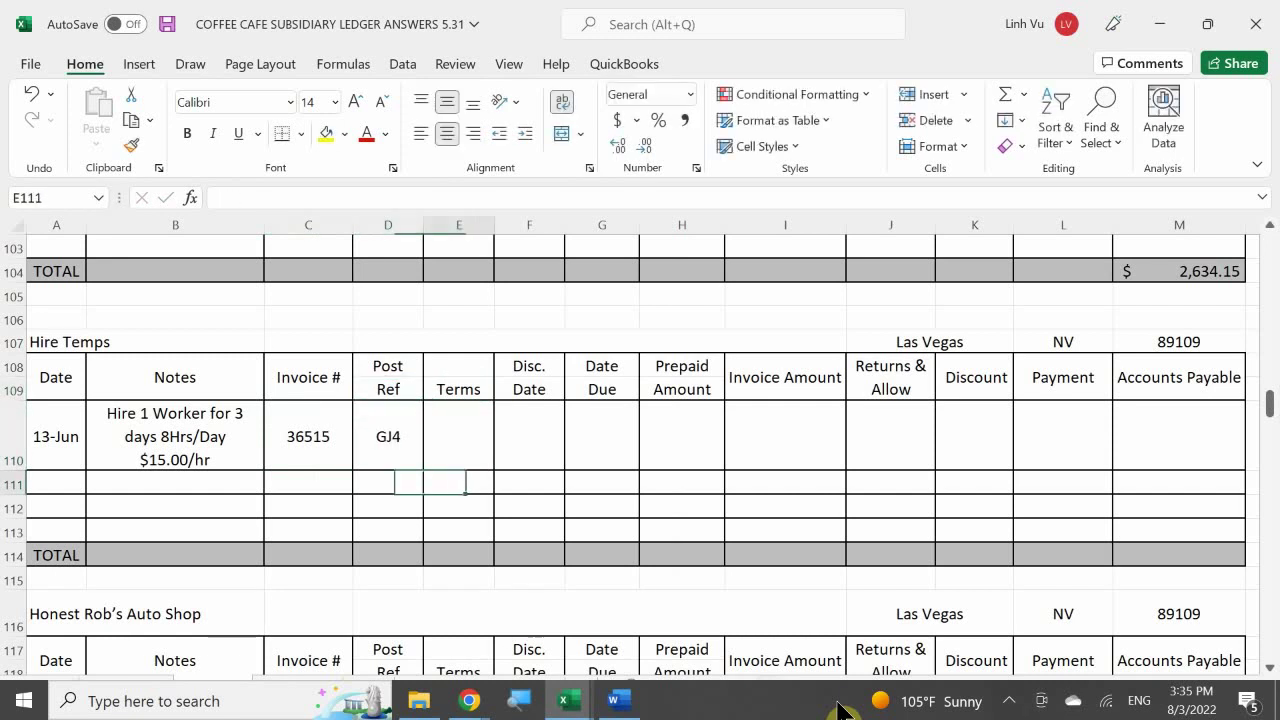
key(Up)
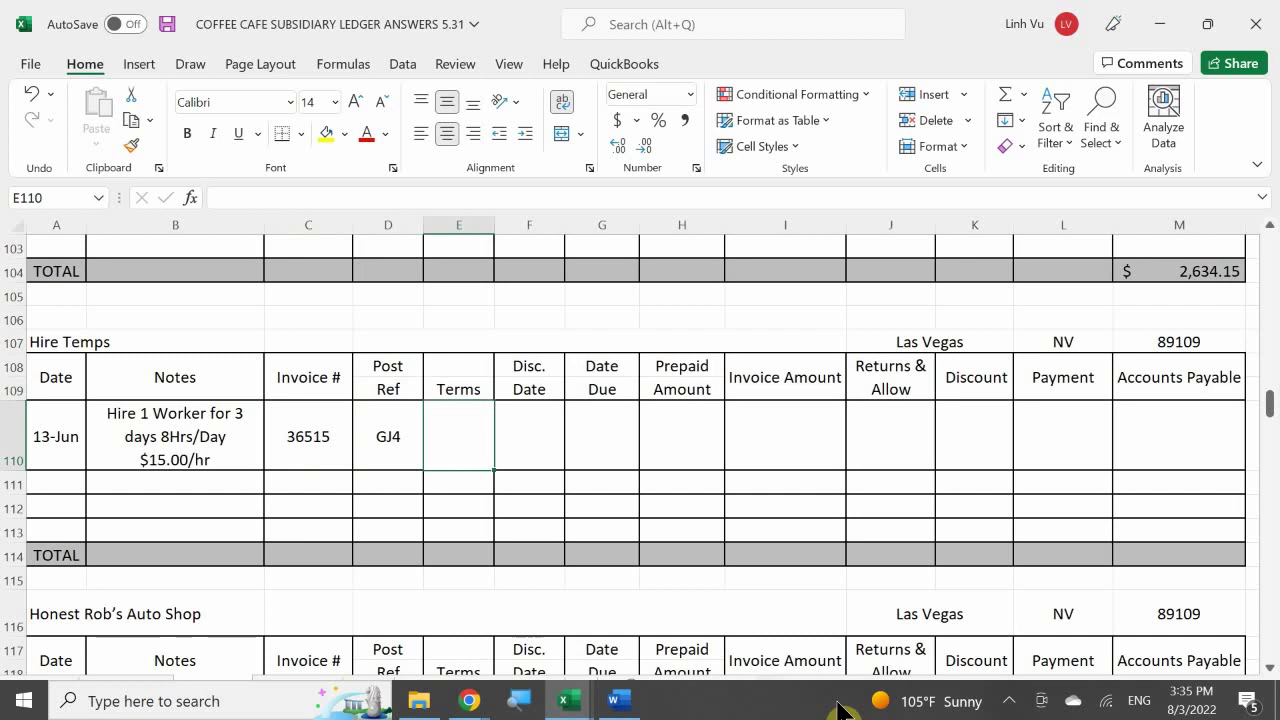
text(N)
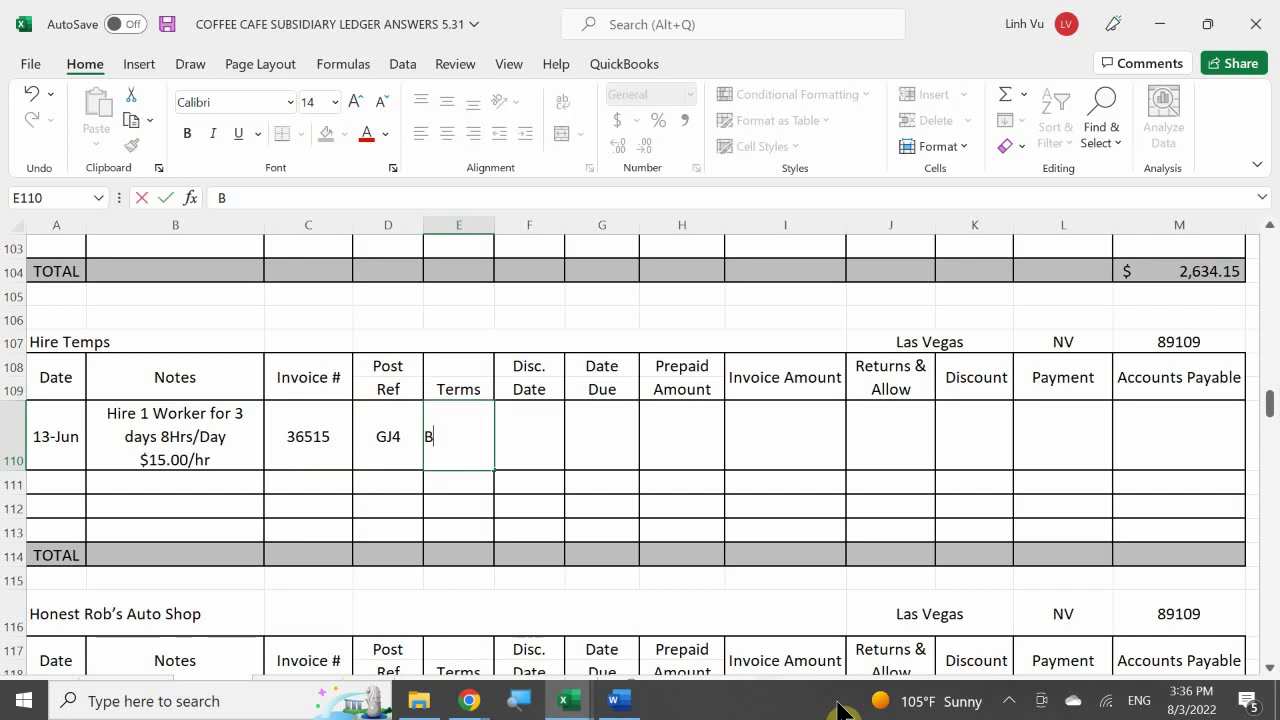
text(ET 8)
key(Return)
- Set the due date to =A110+8 (21-Jun) and the invoice amount to 360
key(Up)
key(Right)
key(Right)
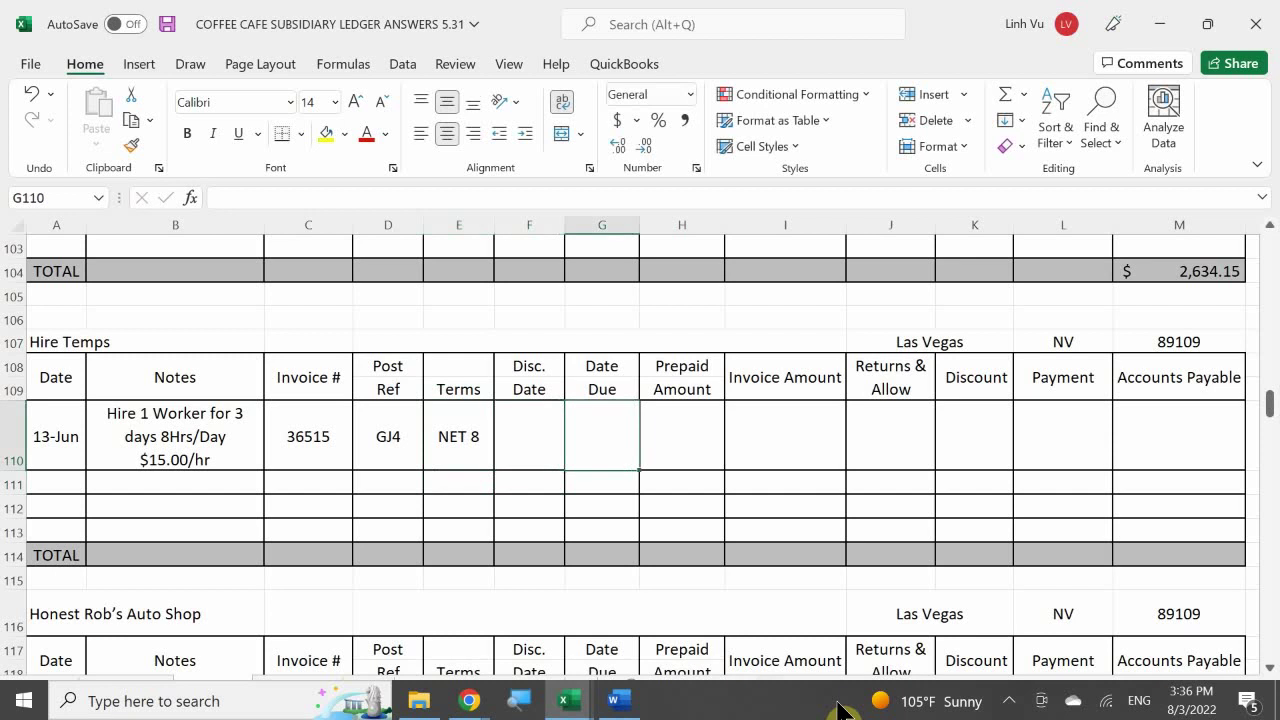
text(=)
key(Left)
key(Left)
key(Left)
key(Left)
key(Left)
key(Left)
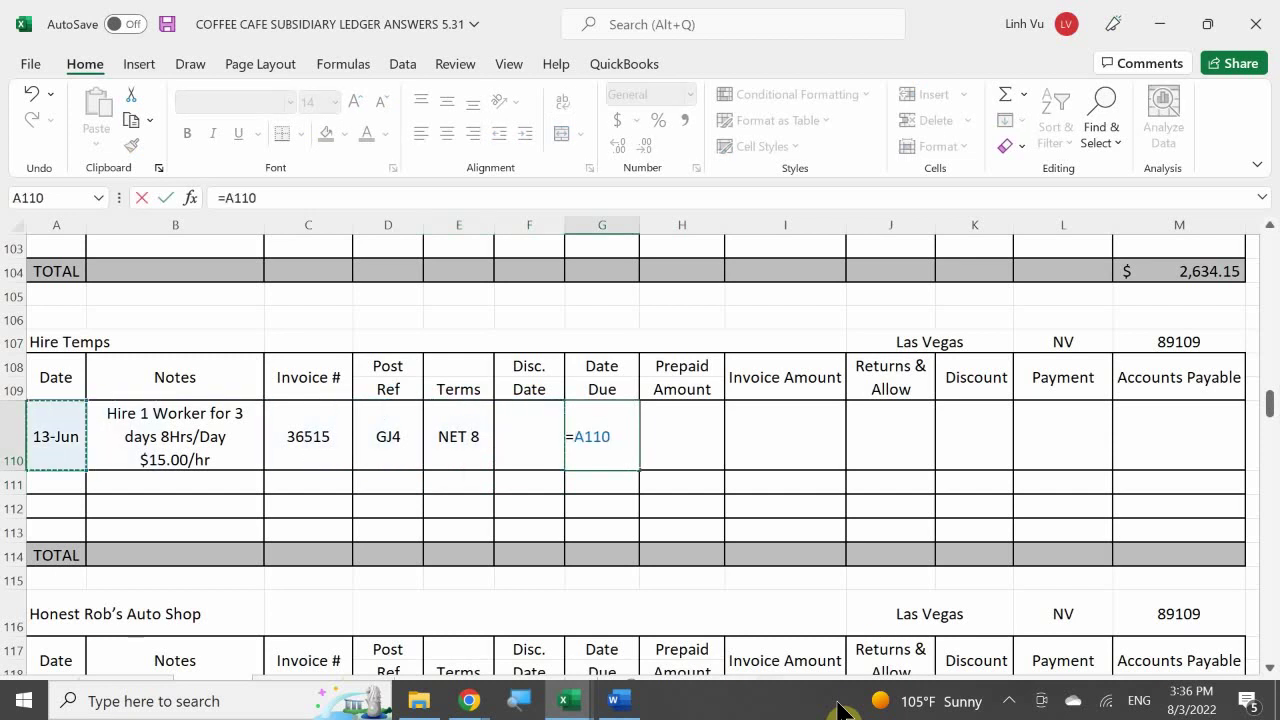
text(+8)
key(Return)
key(Right)
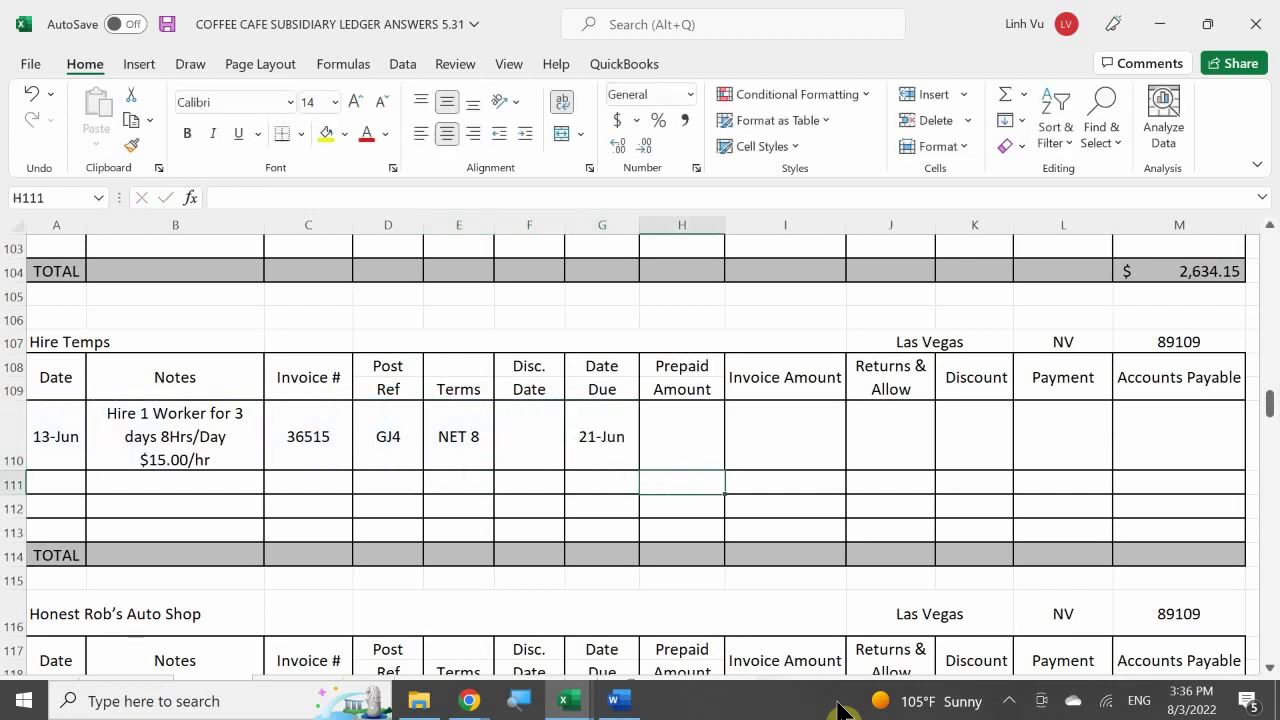
key(Up)
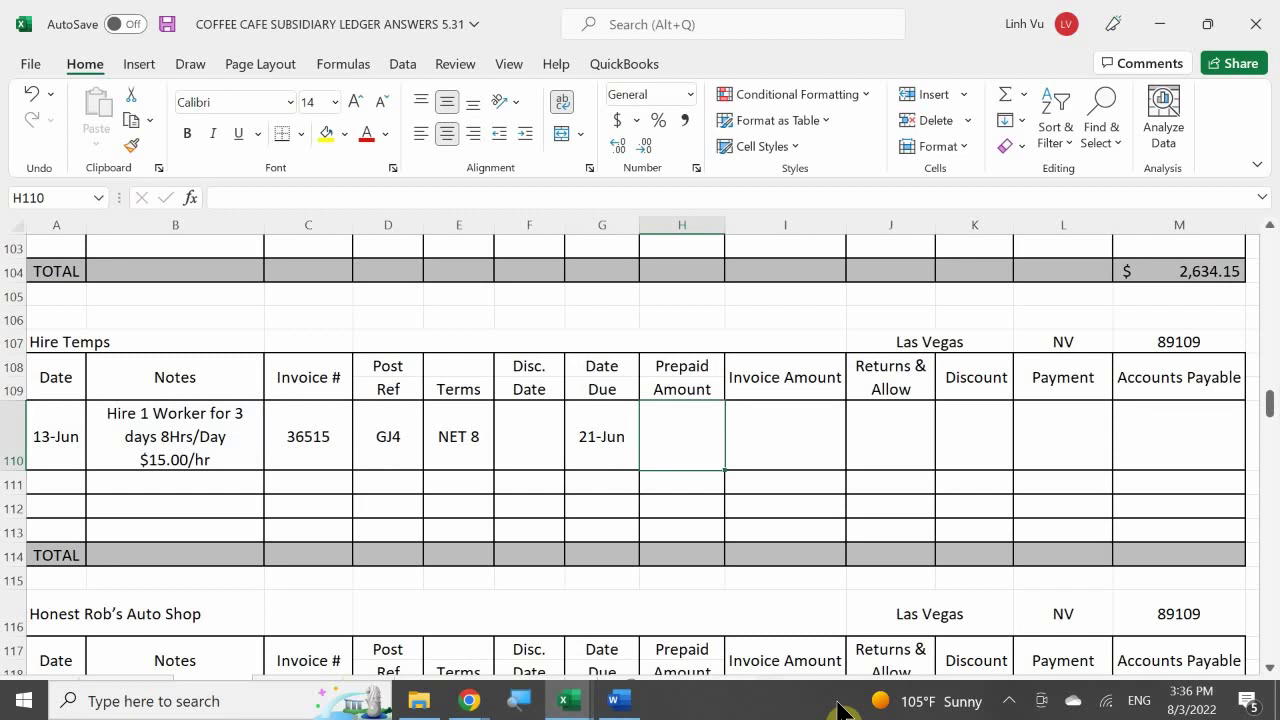
key(Right)
text(360)
key(Return)
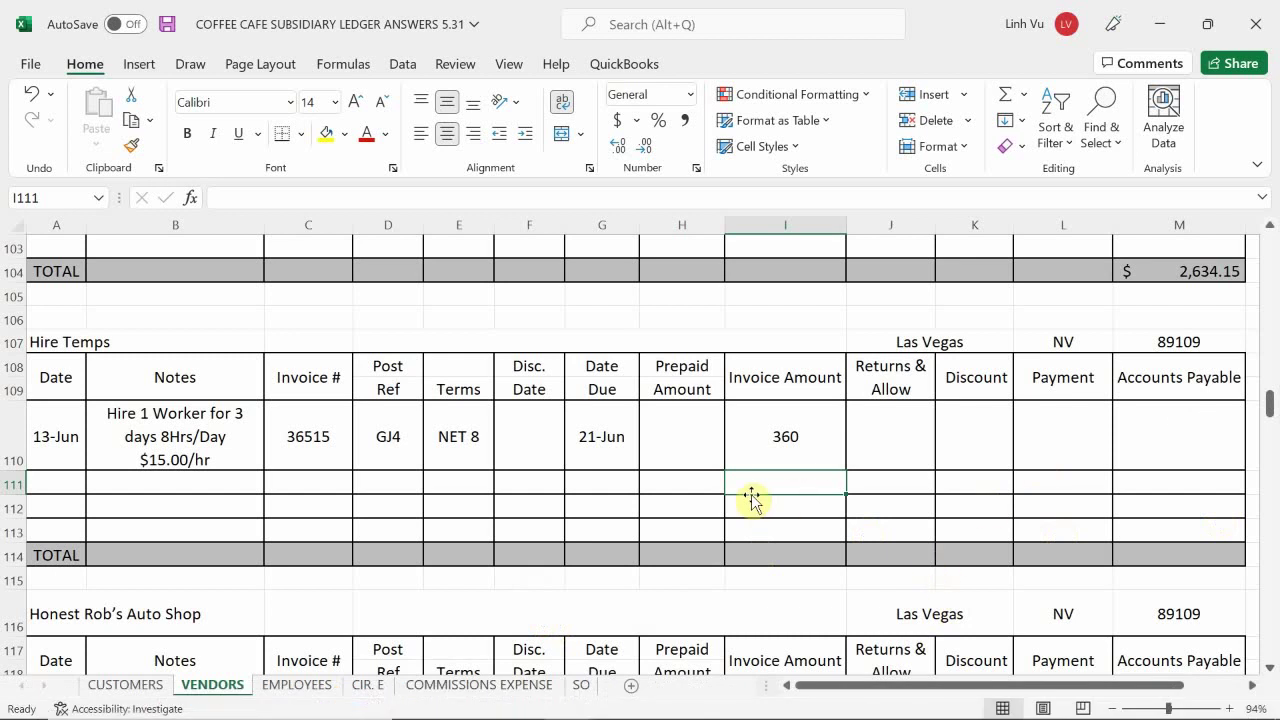
- Apply Accounting format to amounts H110:M114 and delete the GJ4 post reference in D110
drag(694, 446, 1143, 550)
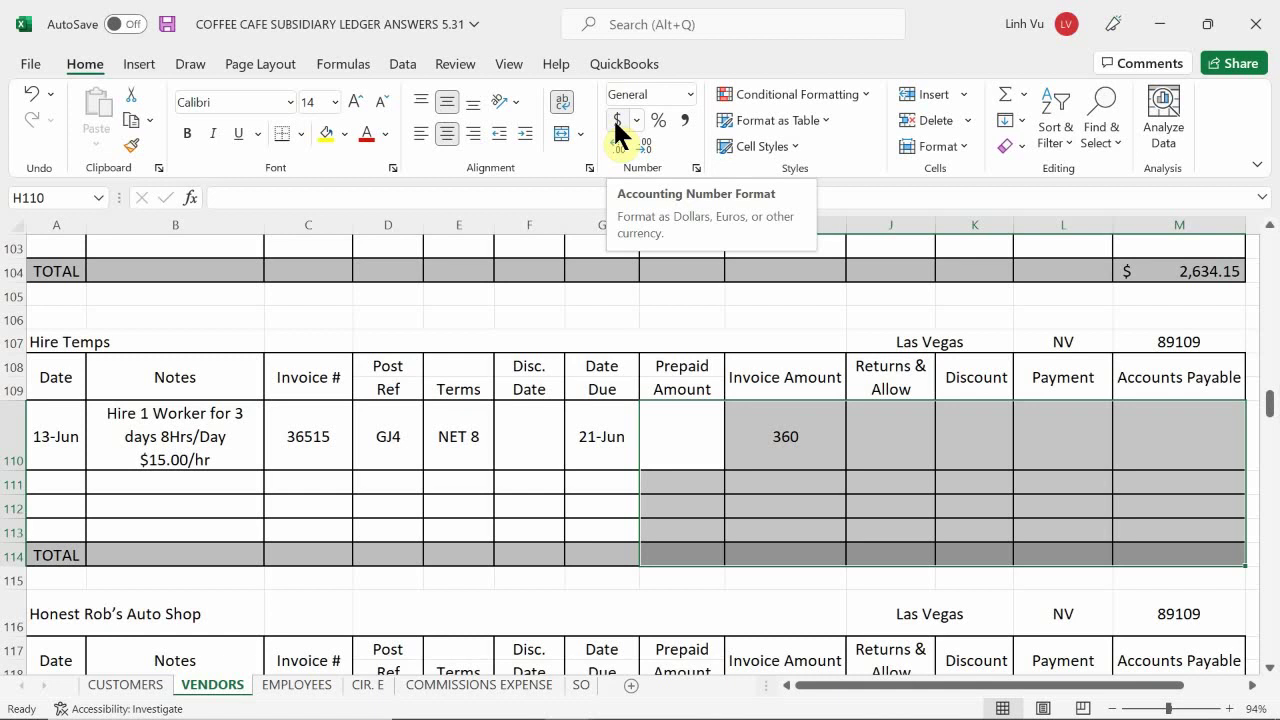
click(617, 121)
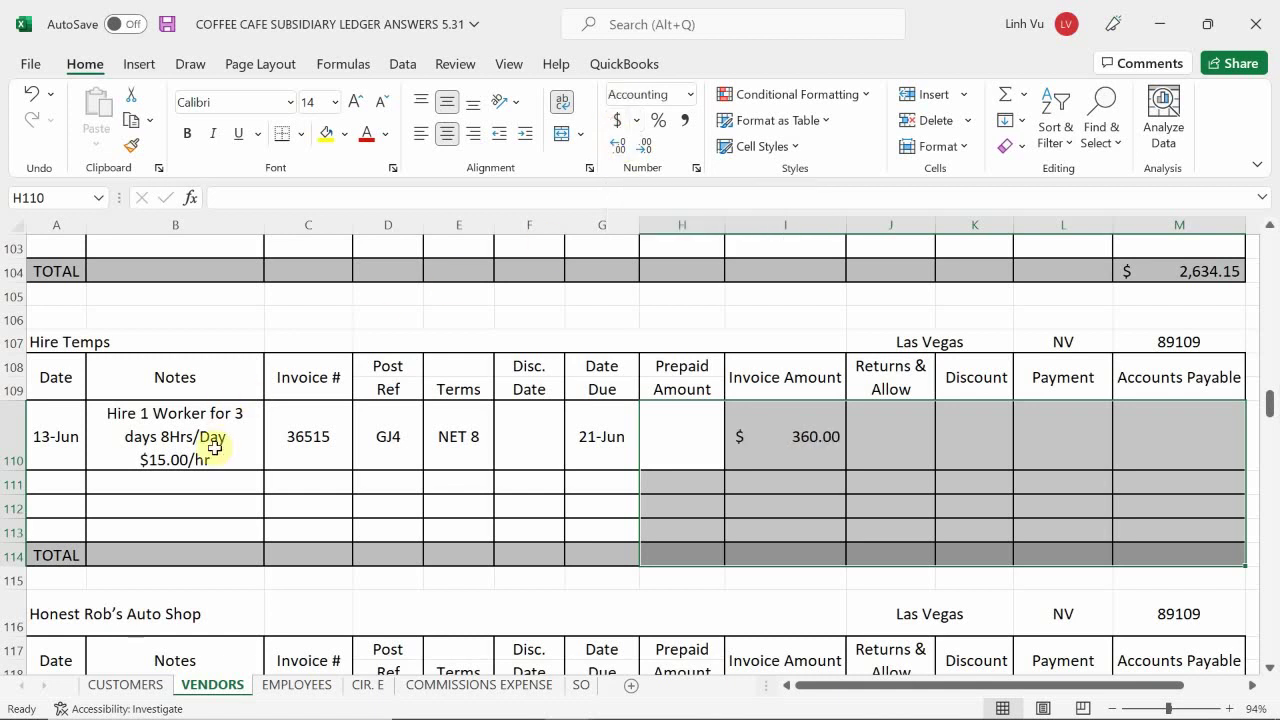
click(388, 436)
key(Delete)
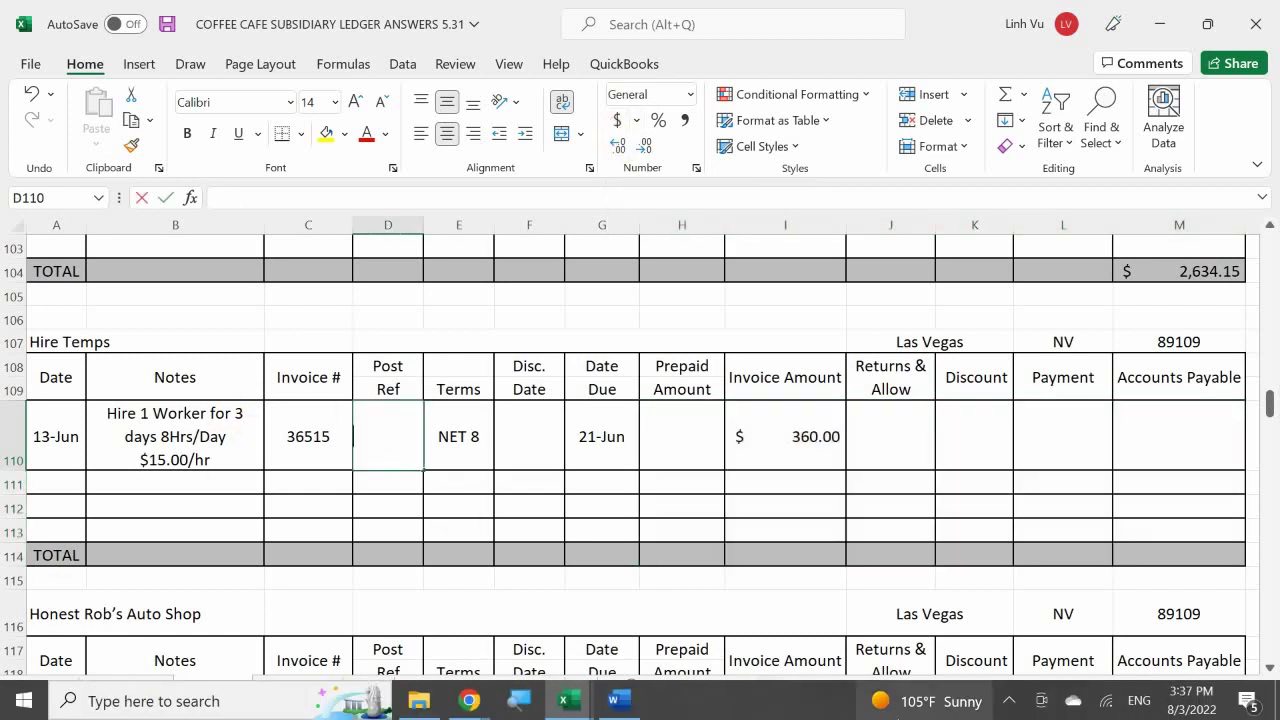
key(Return)
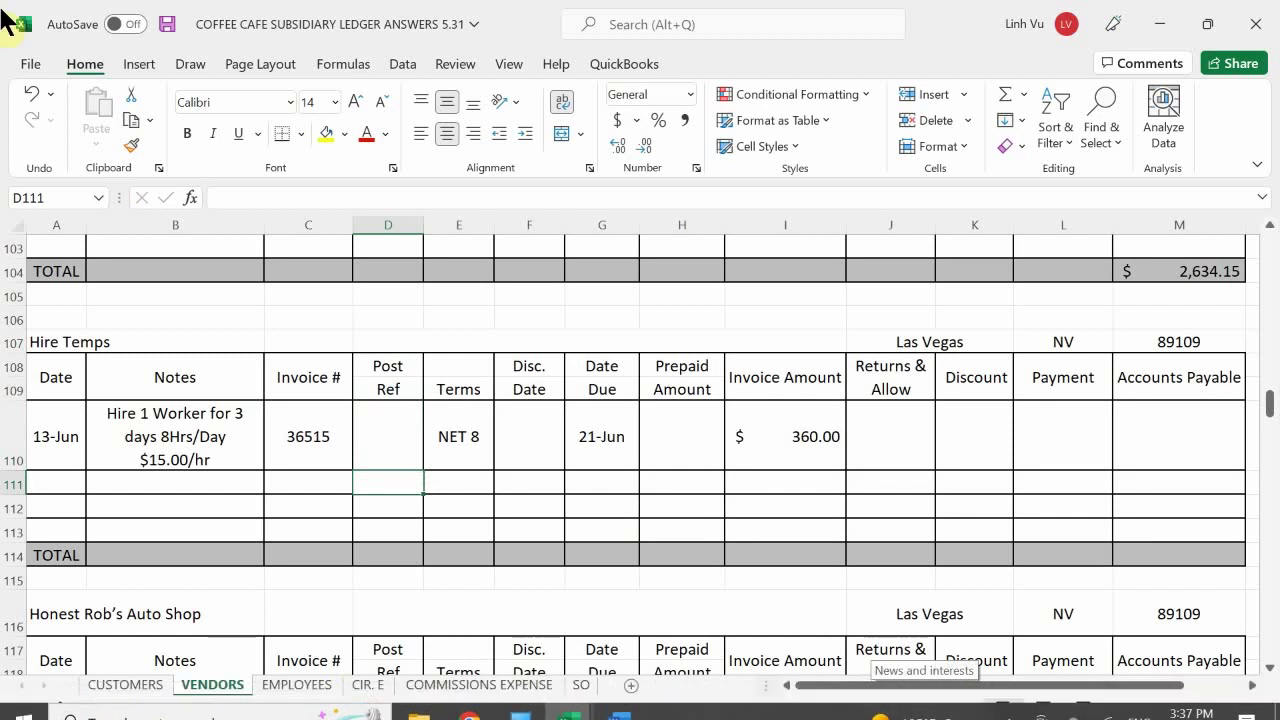
- Enter =I110-H110-J110-K110-L110 in Accounts Payable cell M110, giving $360.00
click(1133, 406)
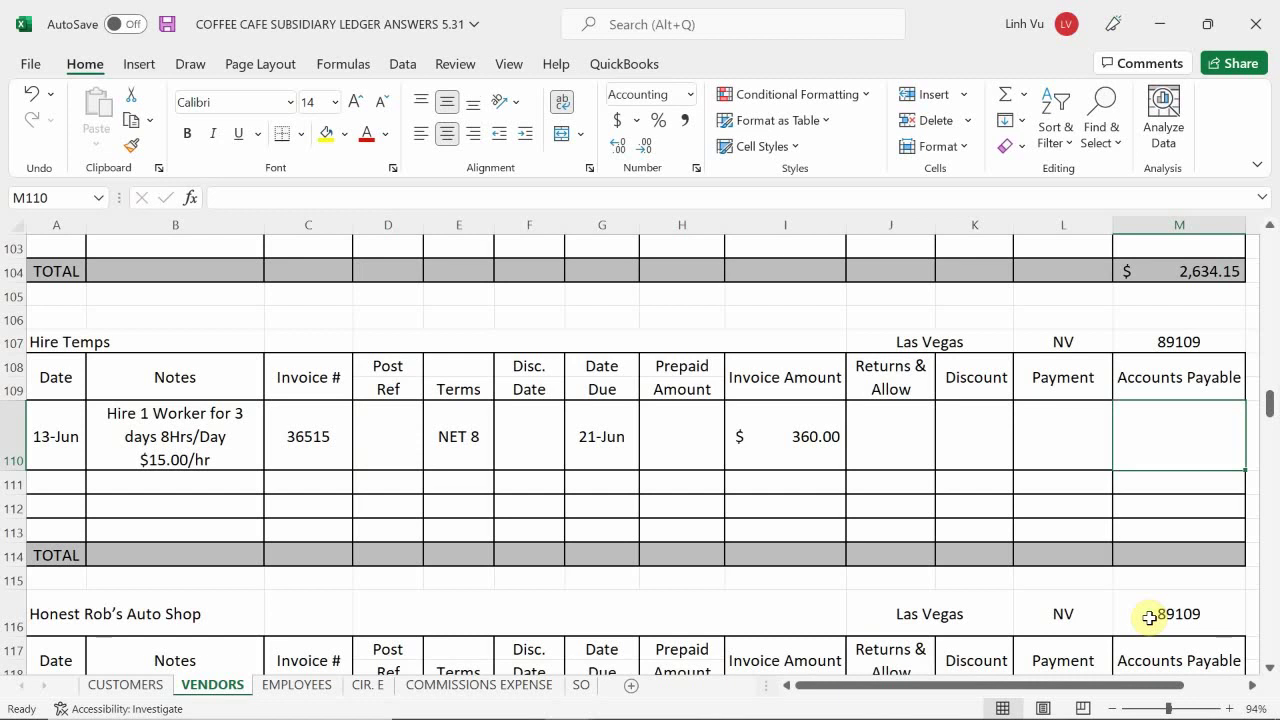
text(=)
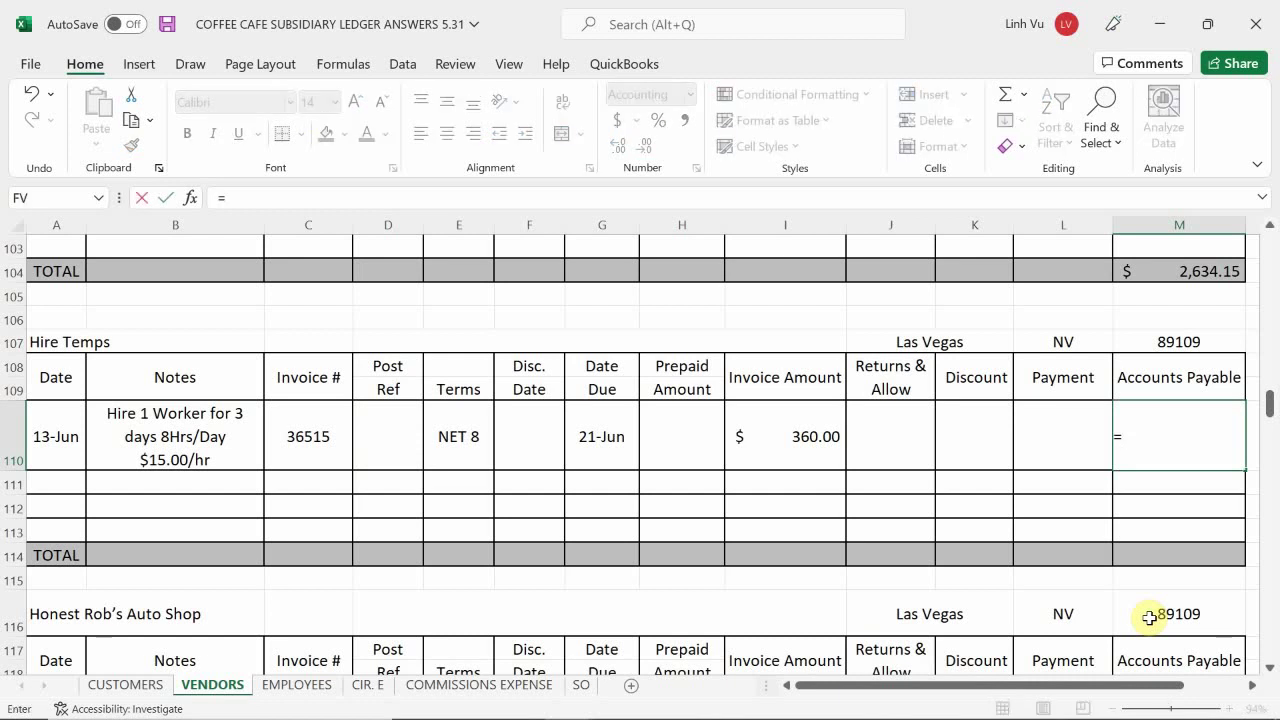
key(Left)
key(Left)
key(Left)
key(Right)
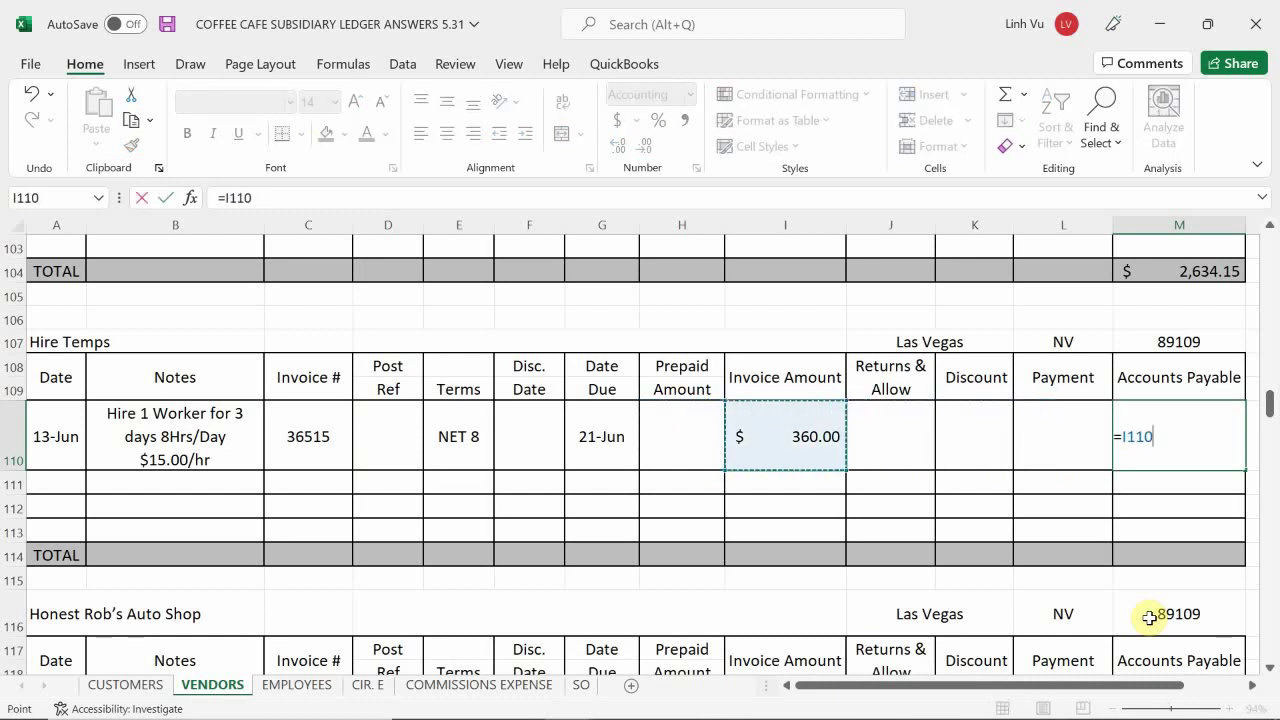
text(-)
key(Left)
key(Left)
key(Left)
key(Left)
key(Left)
key(Left)
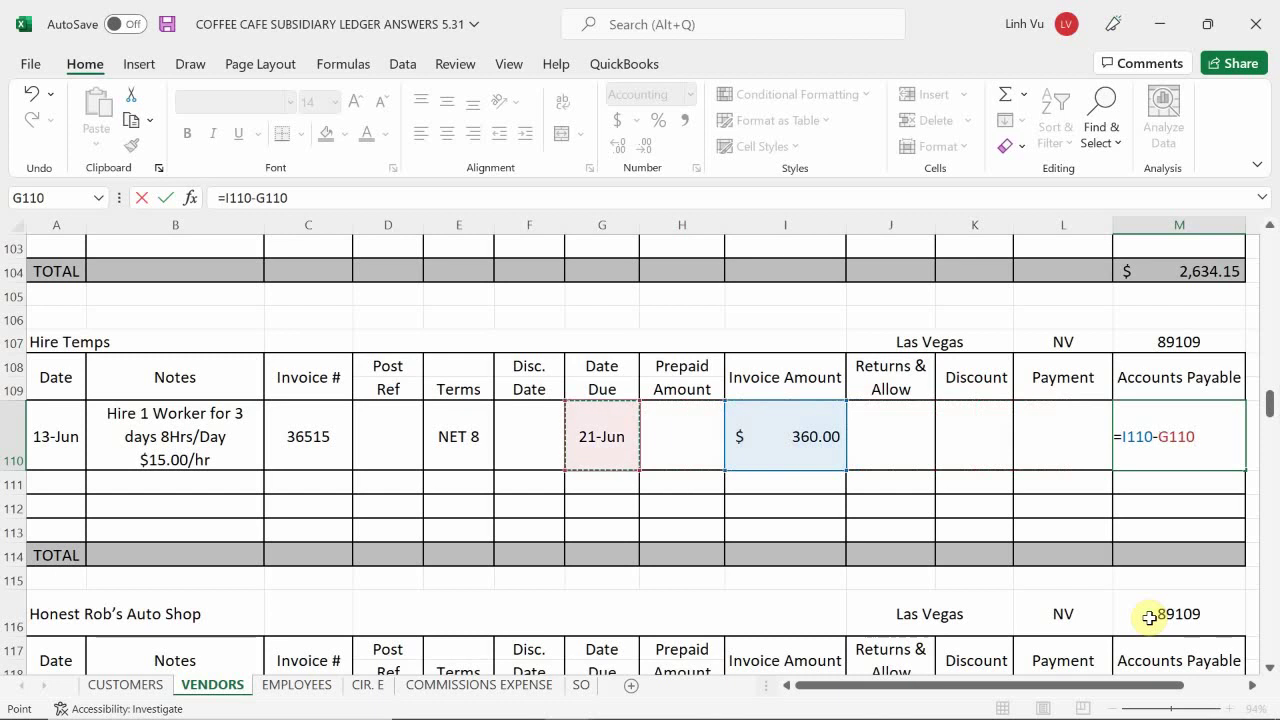
key(Right)
text(-)
key(Left)
key(Left)
key(Left)
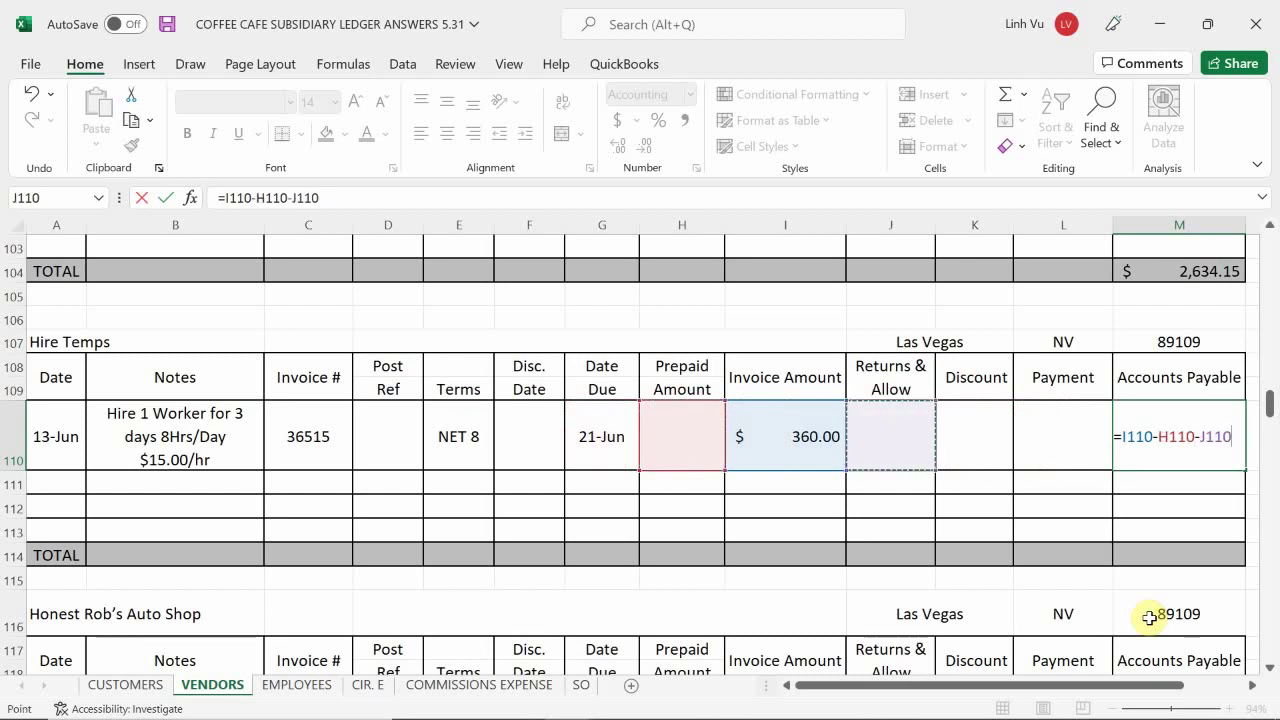
text(-)
key(Left)
key(Left)
text(-)
key(Left)
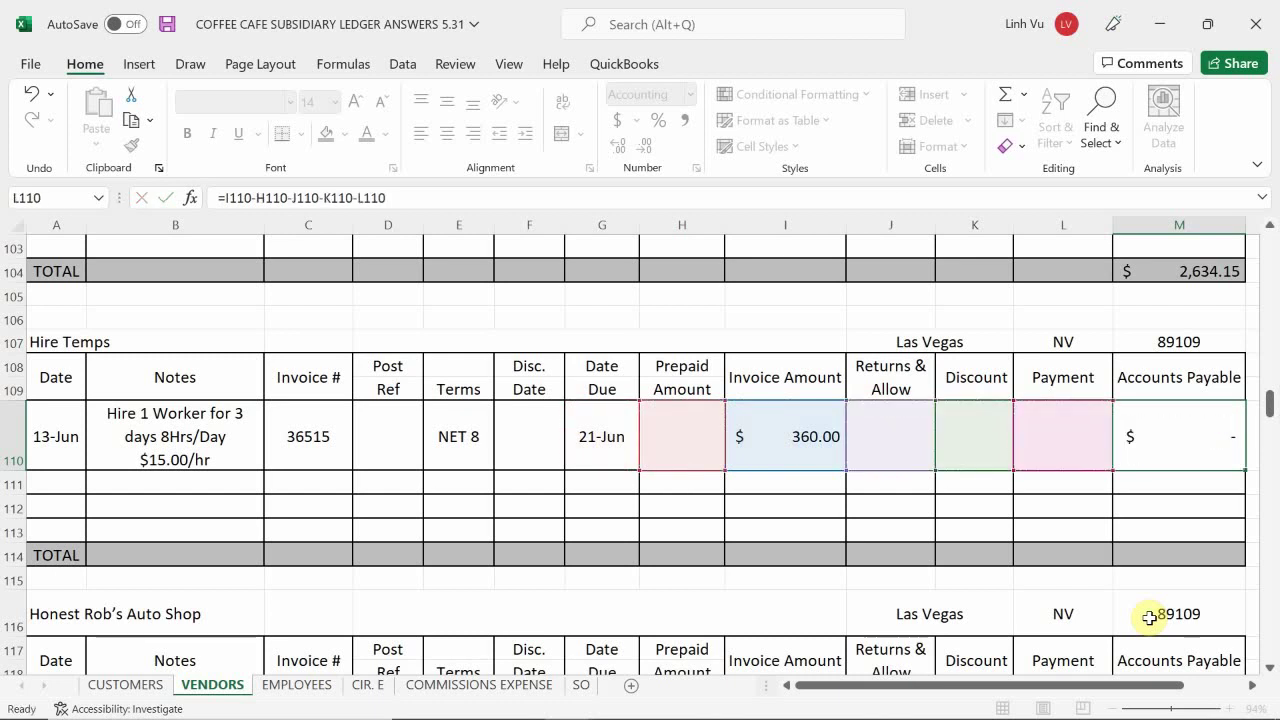
key(Return)
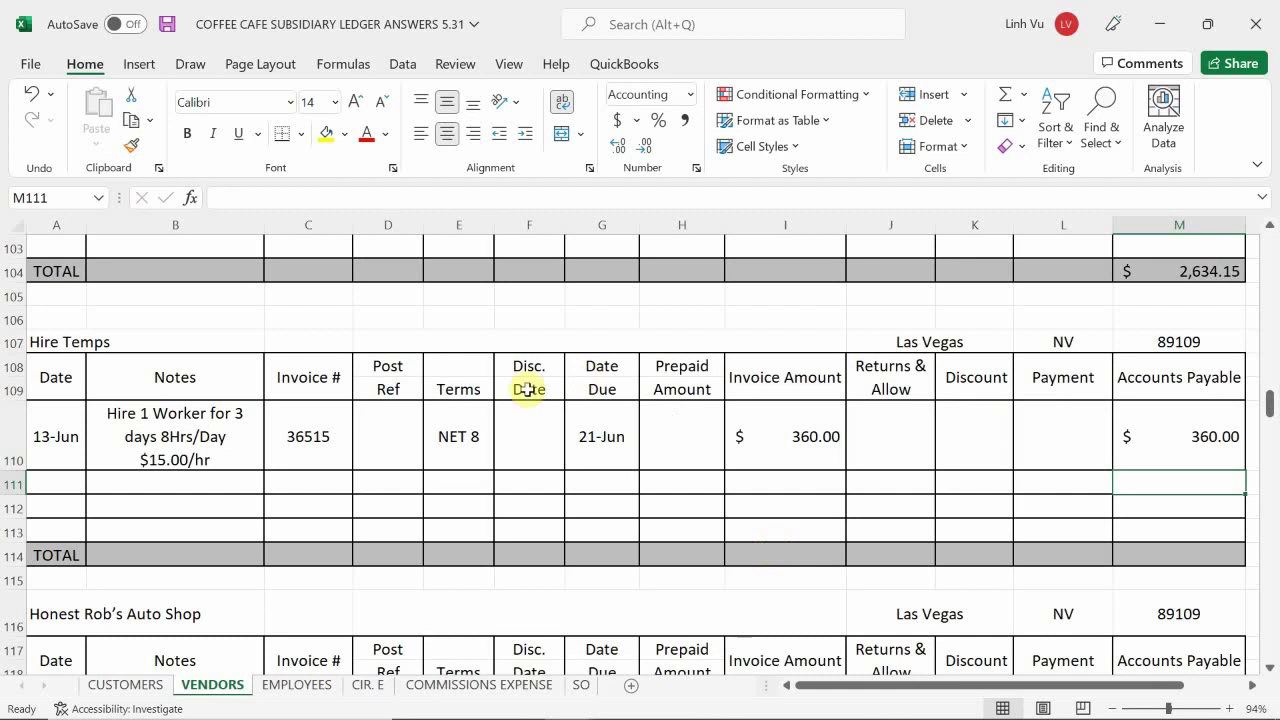
mouse_move(650, 705)
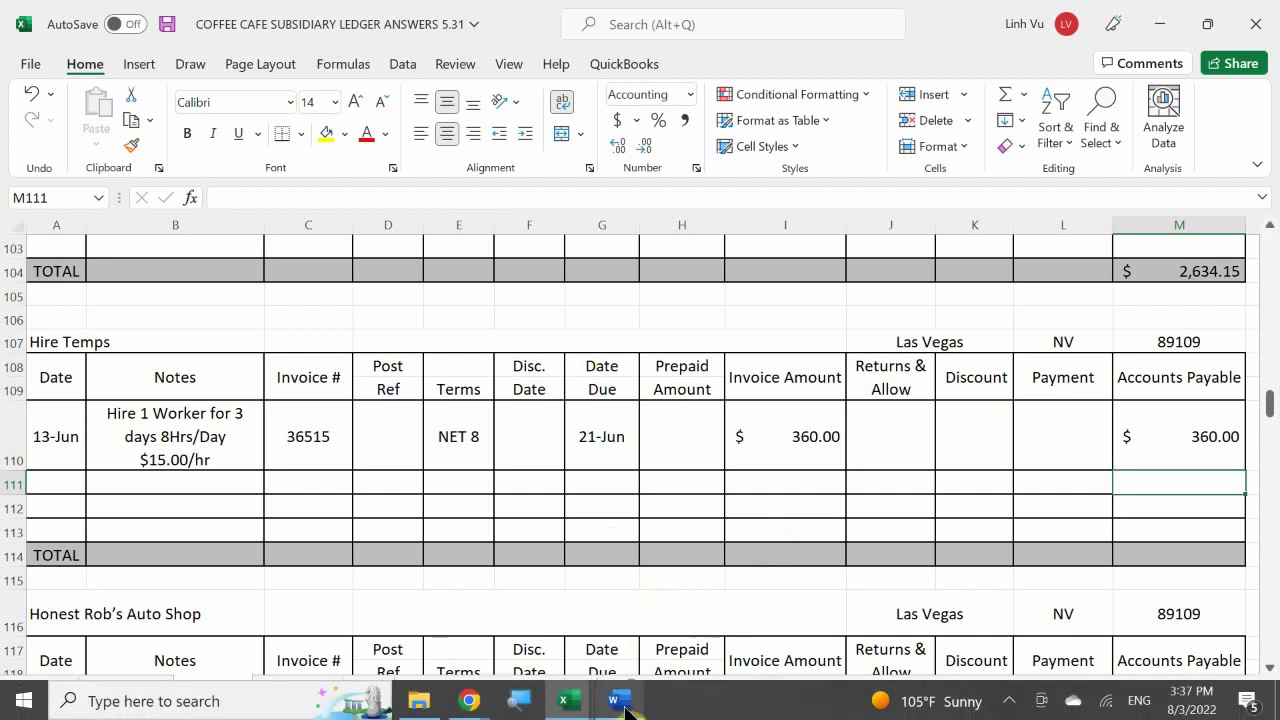
- Scroll the Word scenario document to the 14 June Restaurant Supplies Commercial Refrigerator invoice
mouse_move(606, 624)
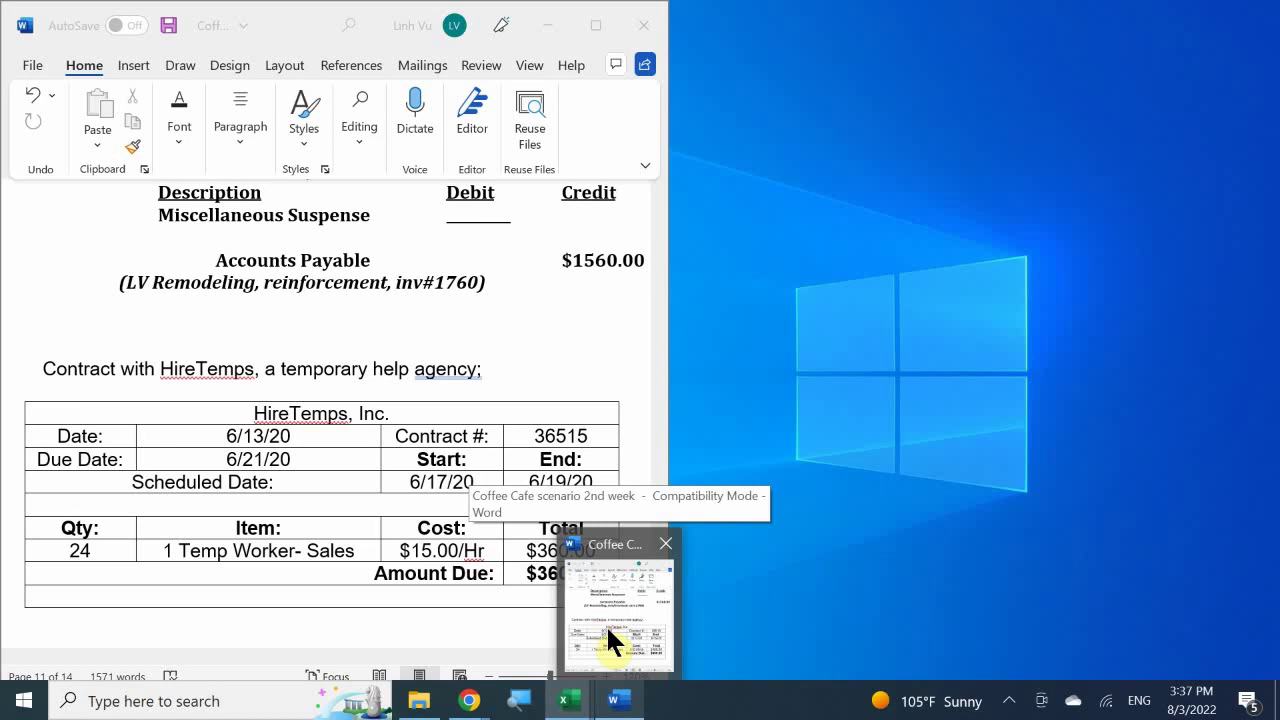
click(606, 624)
mouse_move(646, 690)
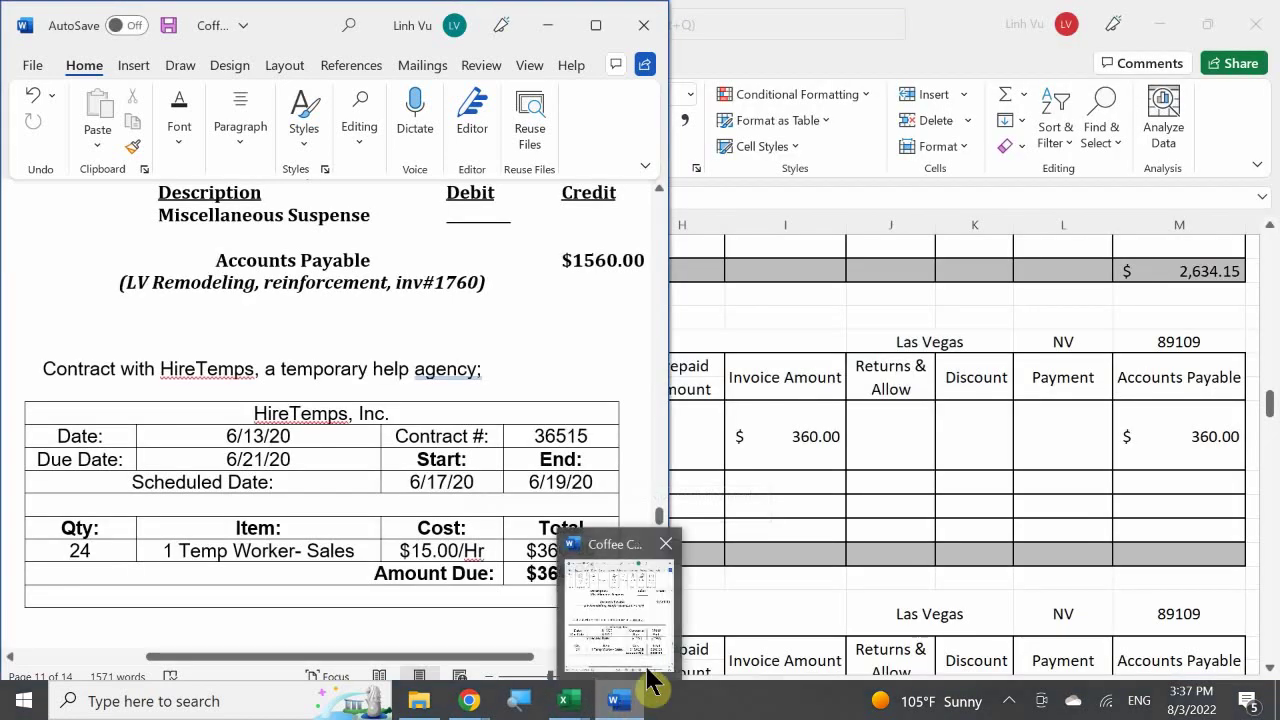
click(800, 466)
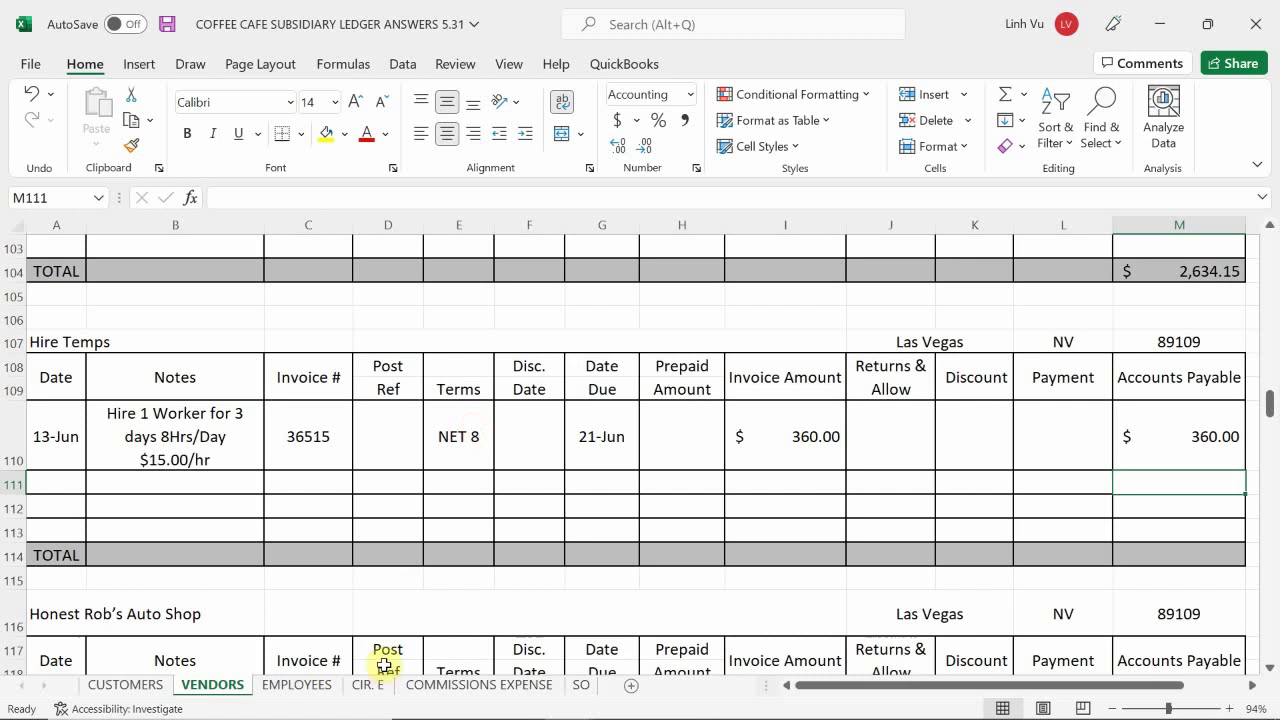
click(616, 702)
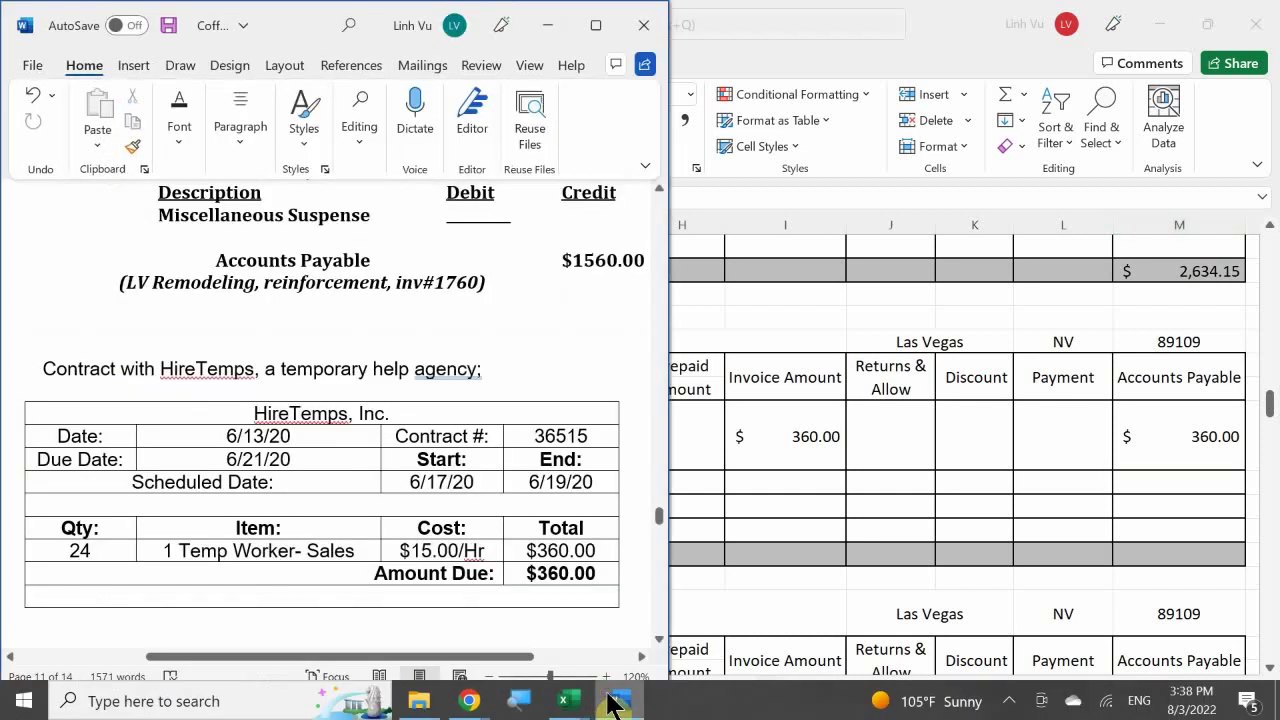
scroll(446, 470, down, 5)
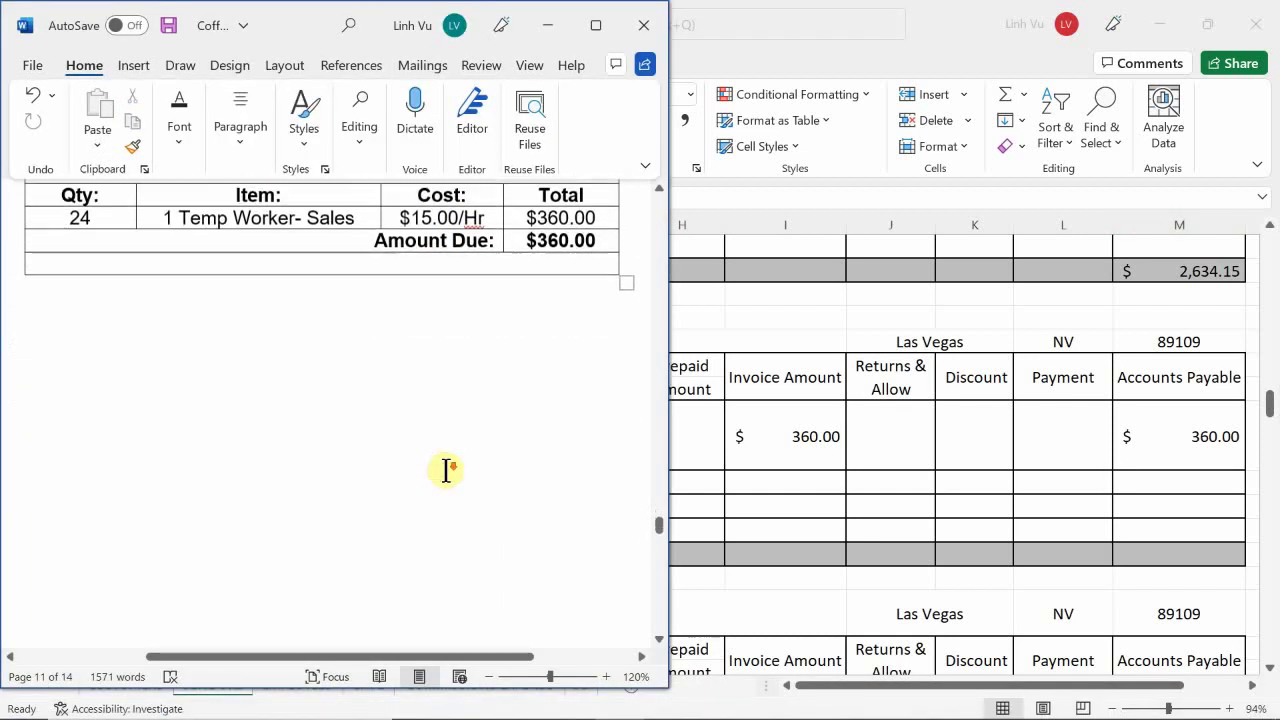
scroll(447, 470, down, 8)
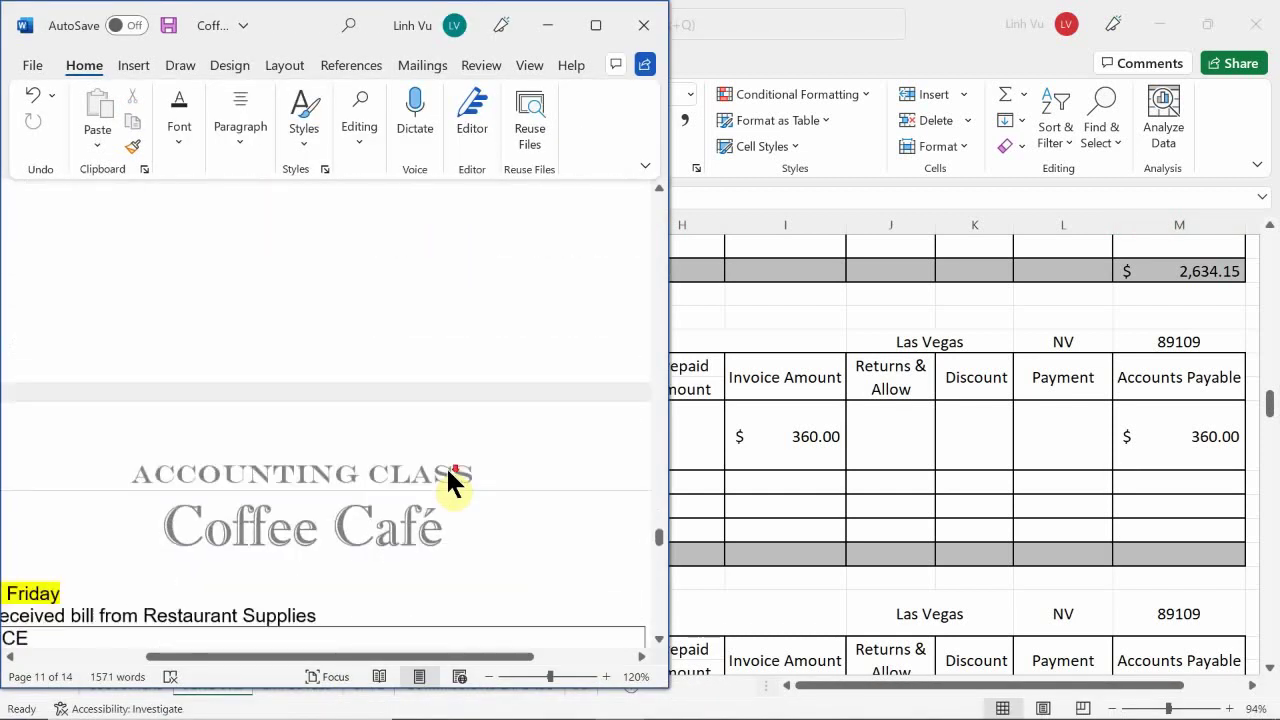
scroll(448, 472, down, 6)
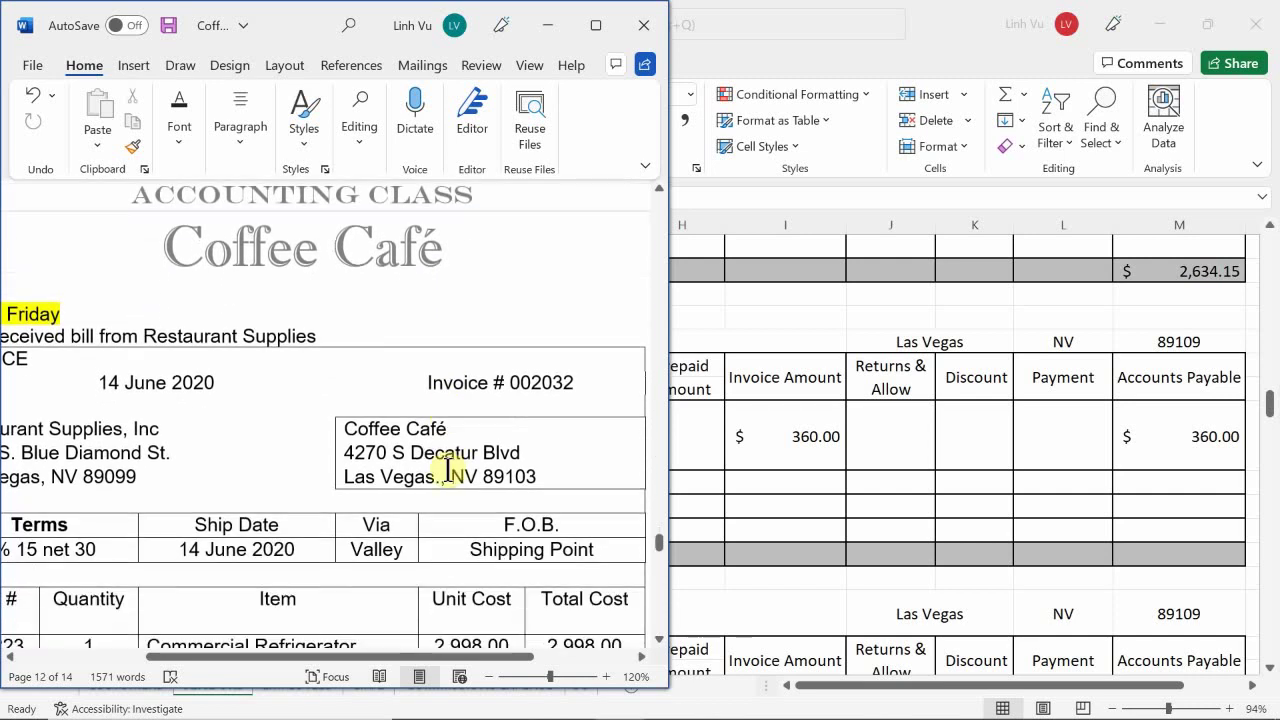
scroll(447, 470, down, 1)
scroll(447, 470, up, 1)
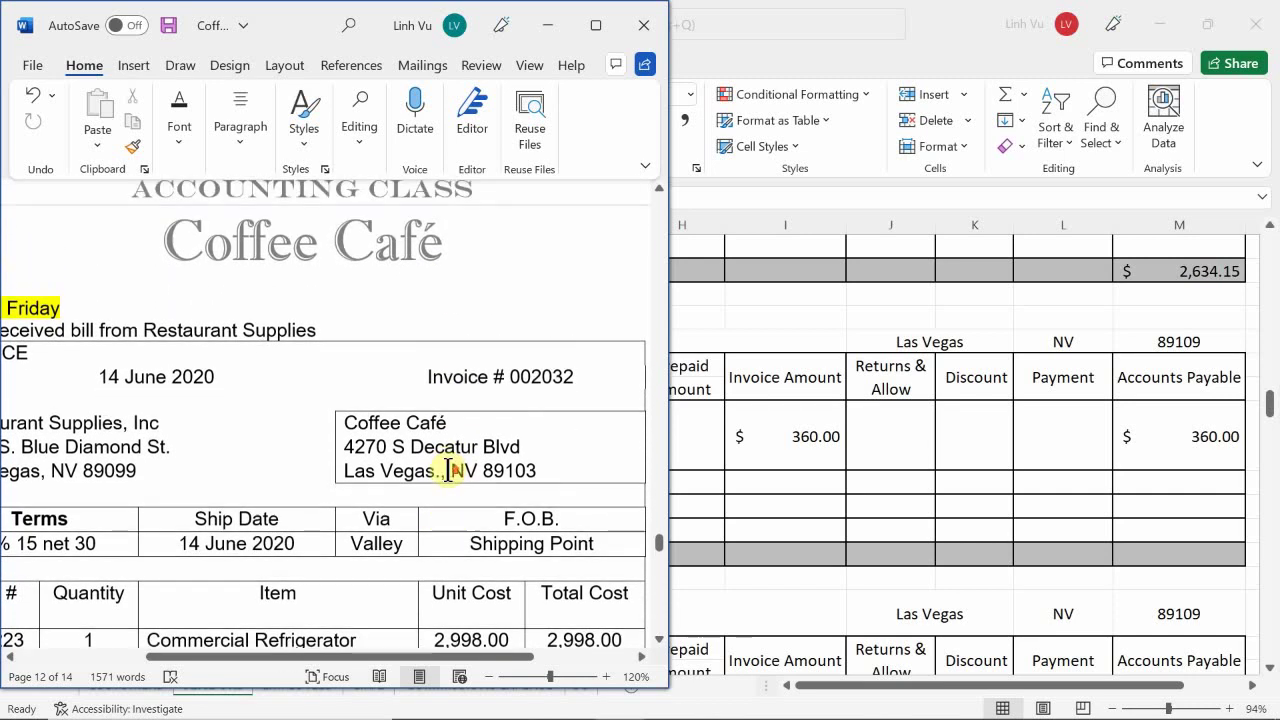
scroll(447, 470, up, 1)
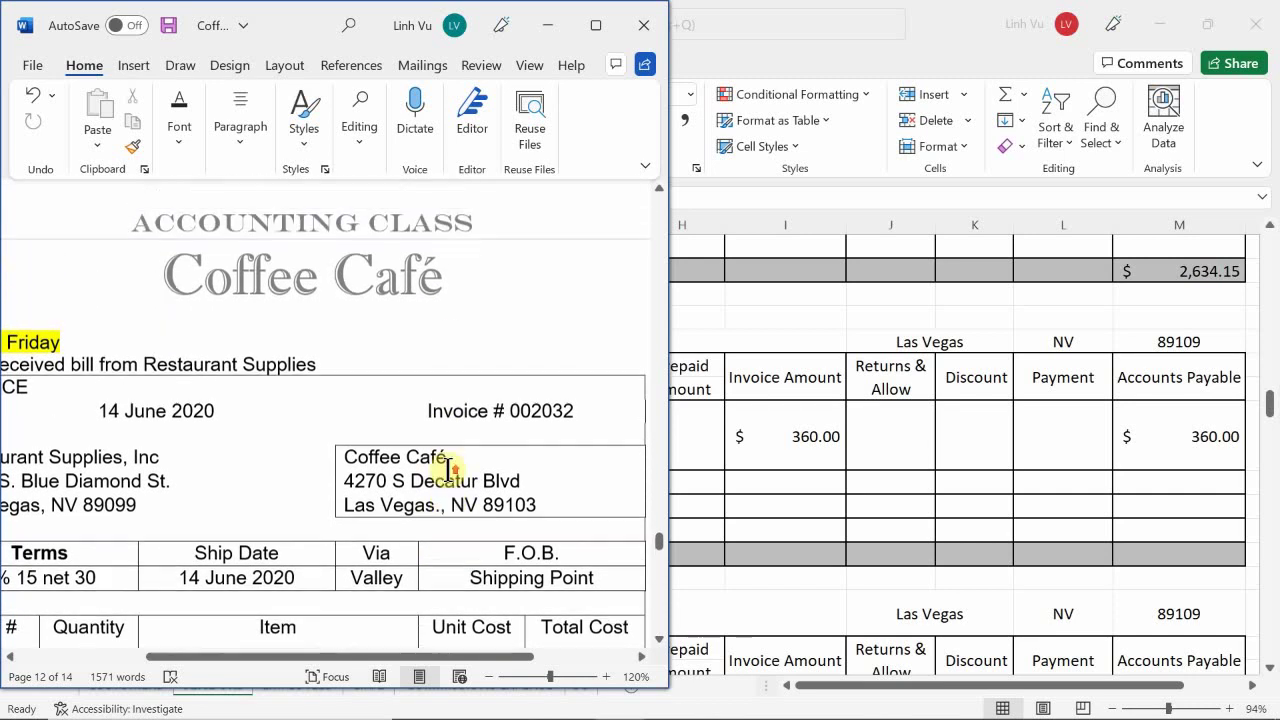
scroll(449, 468, down, 1)
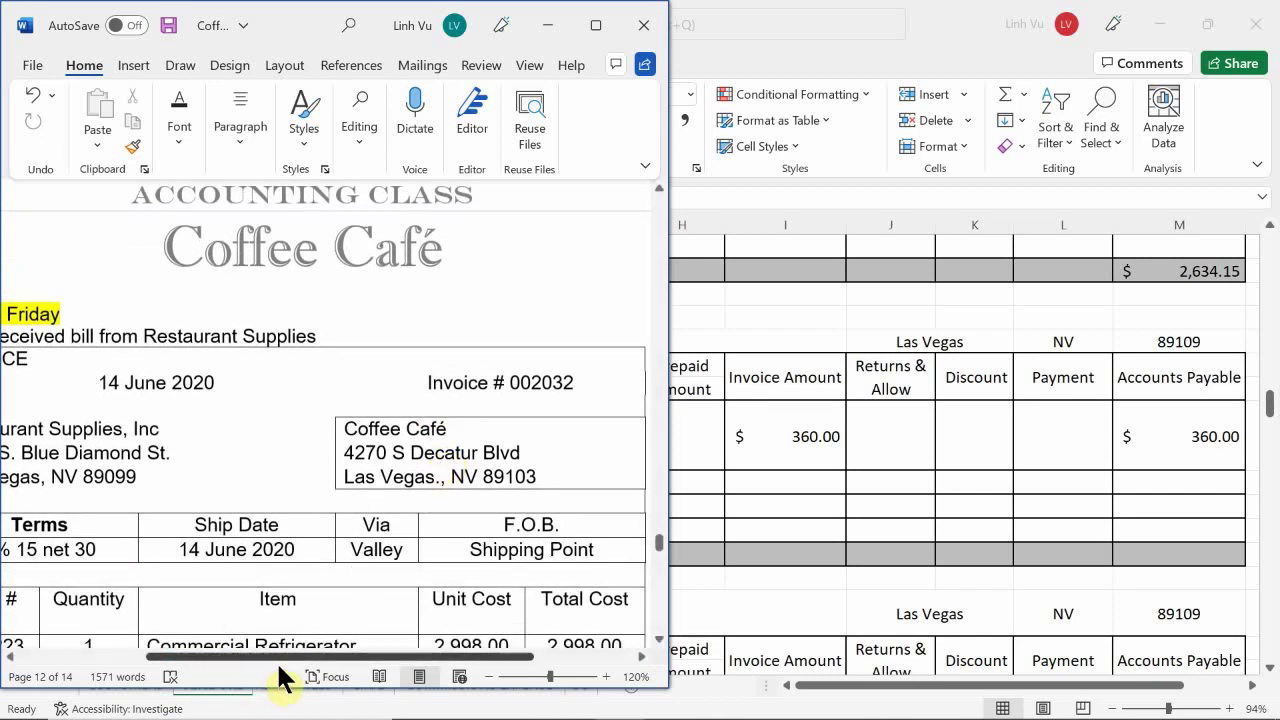
drag(284, 661, 190, 636)
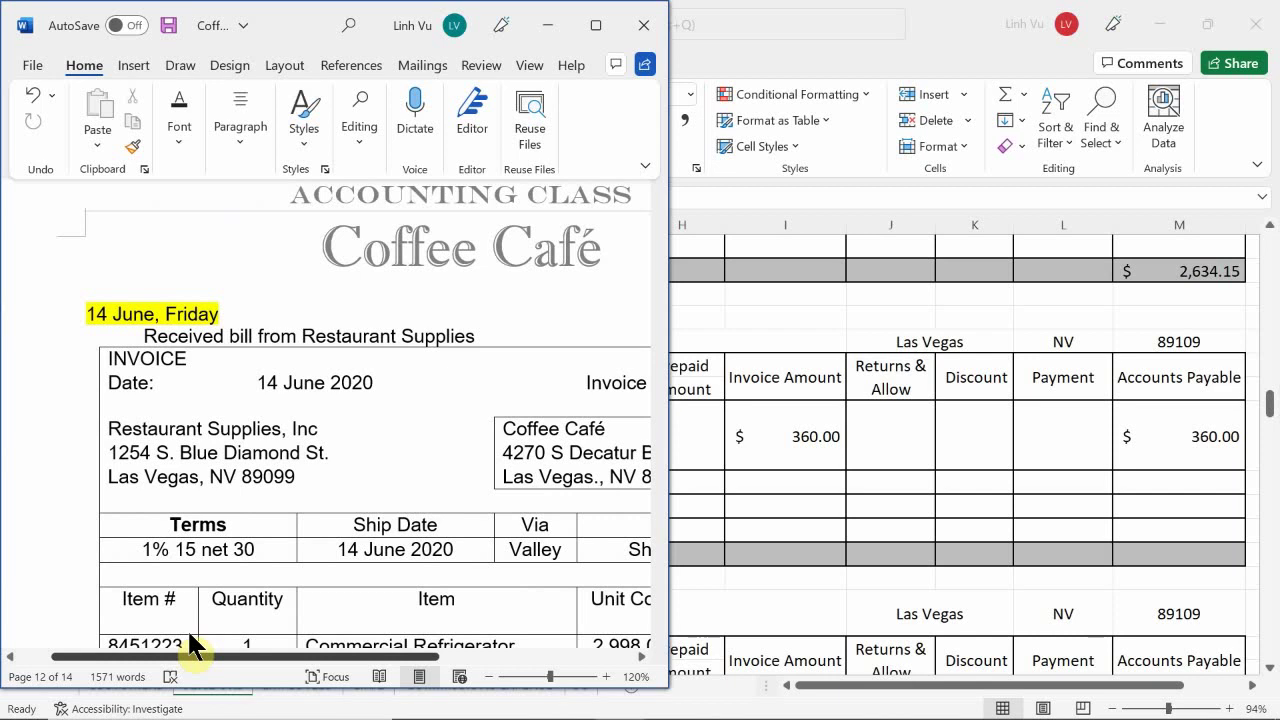
- Scroll the Word document to show the whole invoice, including 3,245.34 total and 250.00 shipment costs
drag(190, 634, 232, 642)
scroll(277, 503, down, 3)
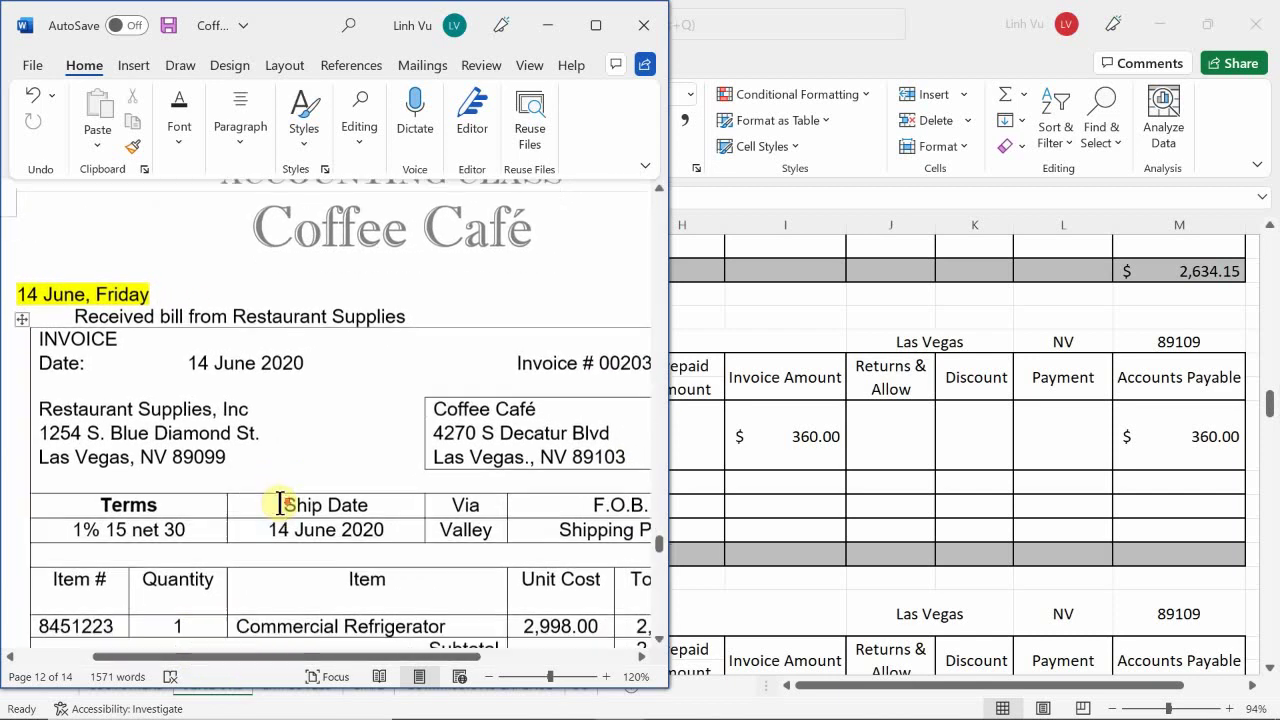
scroll(285, 503, down, 1)
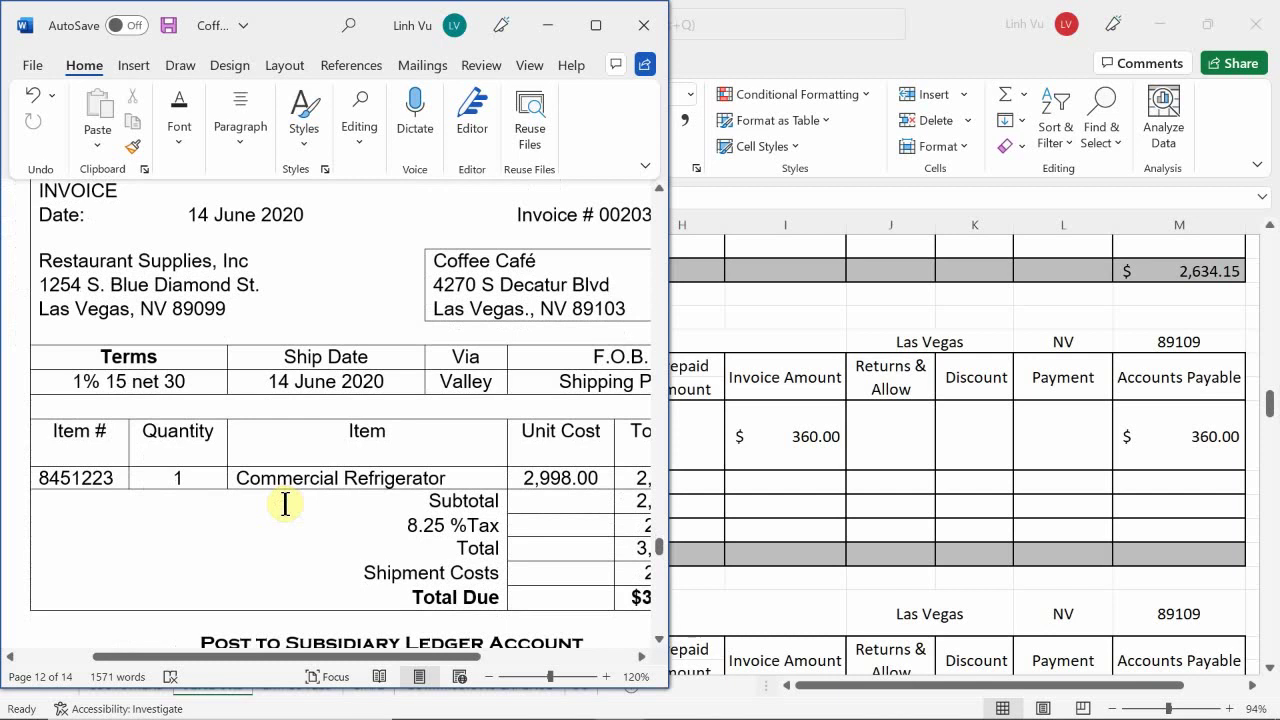
scroll(285, 503, up, 3)
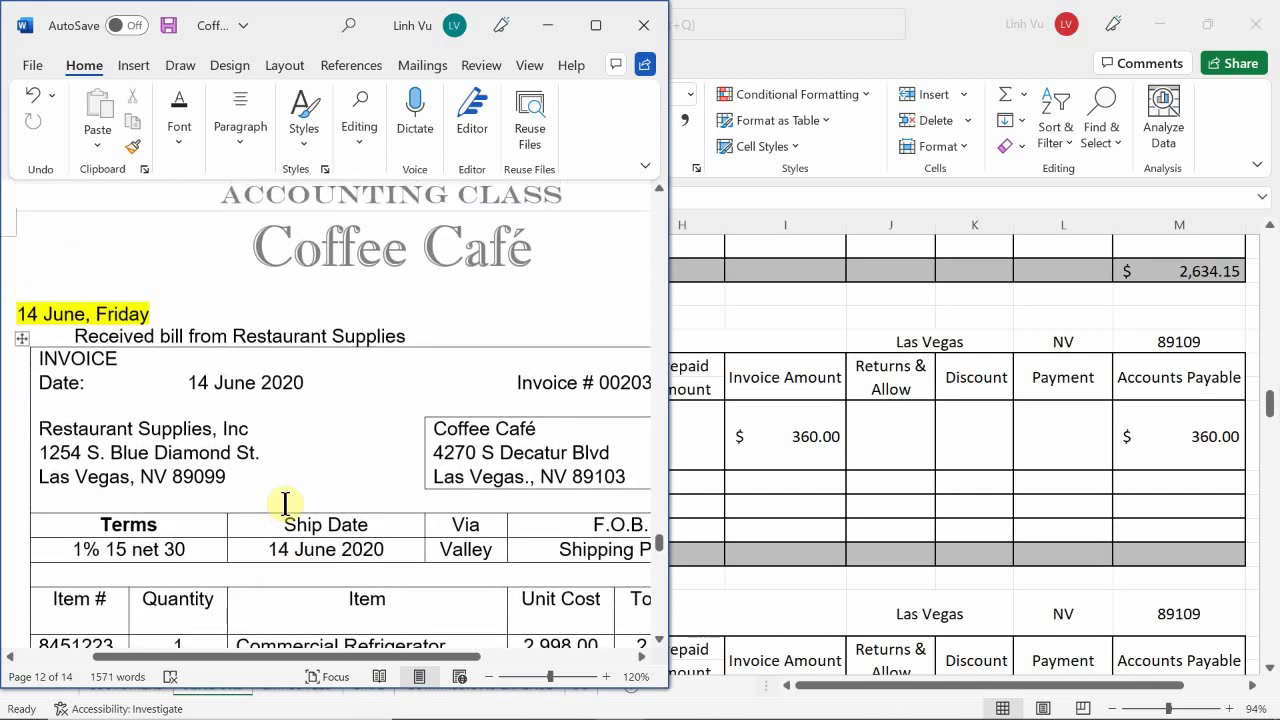
scroll(285, 503, down, 2)
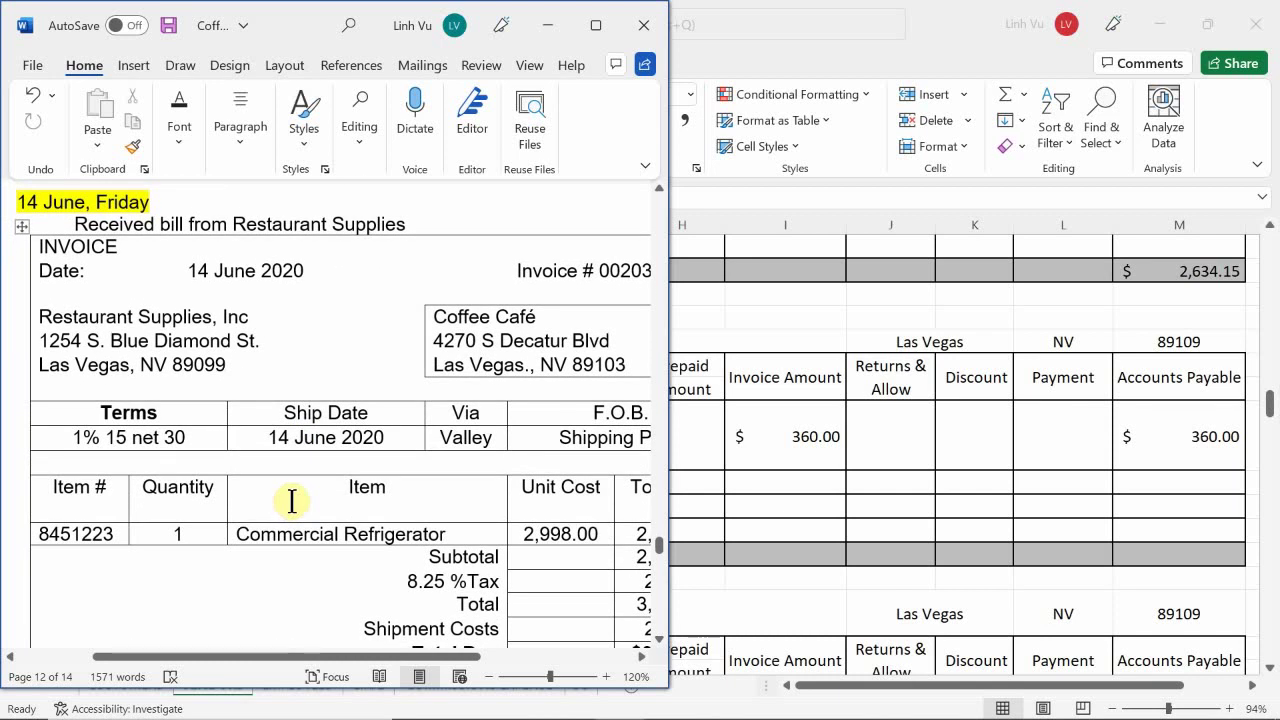
scroll(291, 501, up, 2)
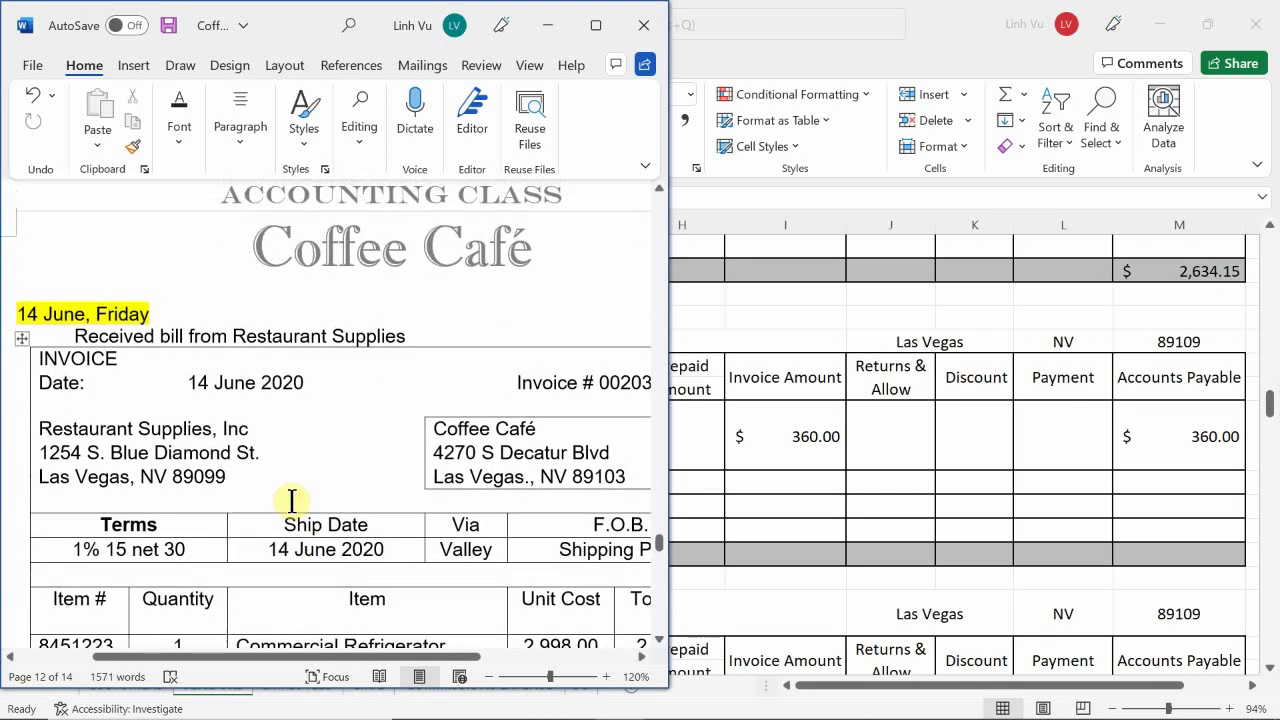
scroll(291, 501, down, 3)
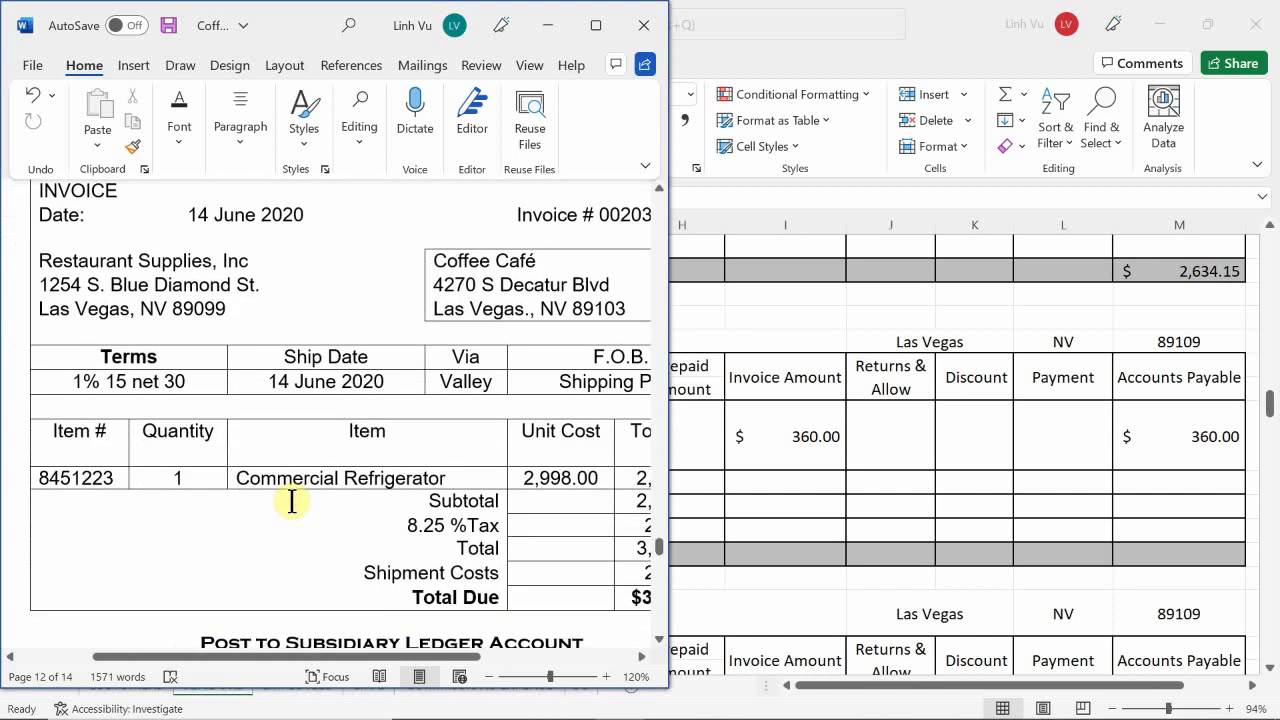
scroll(291, 501, down, 1)
drag(304, 656, 395, 676)
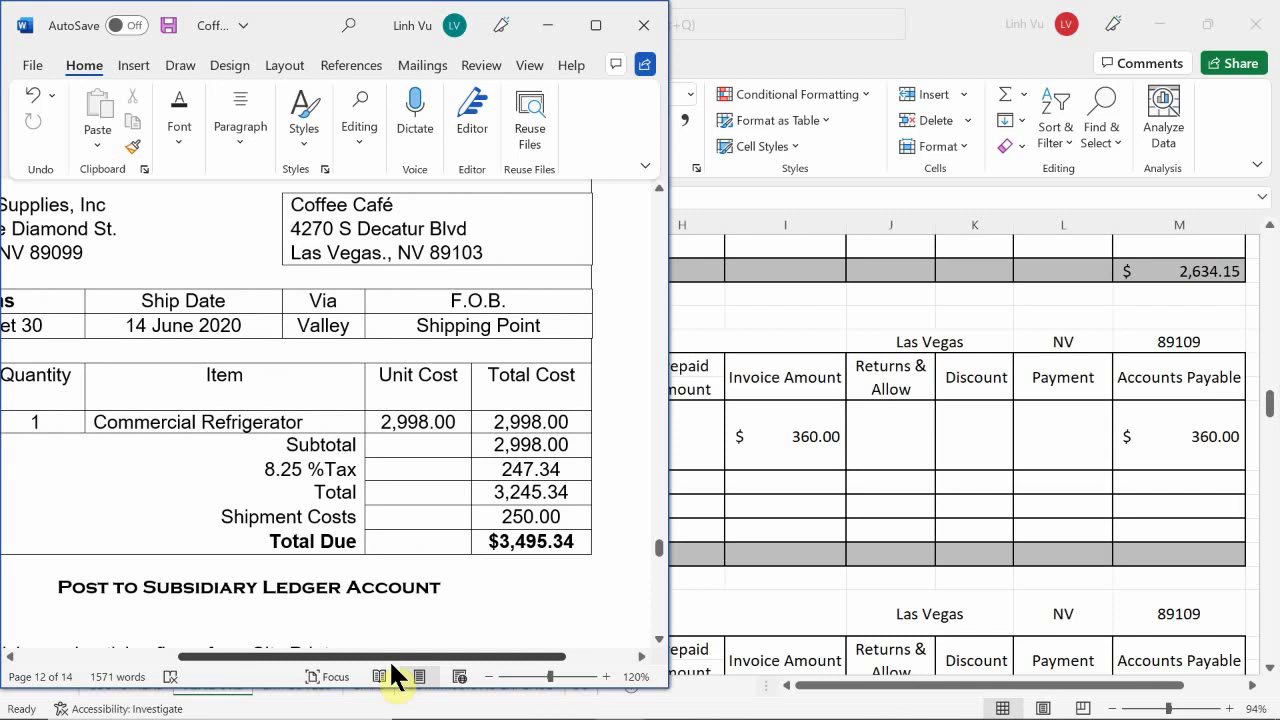
drag(393, 676, 401, 676)
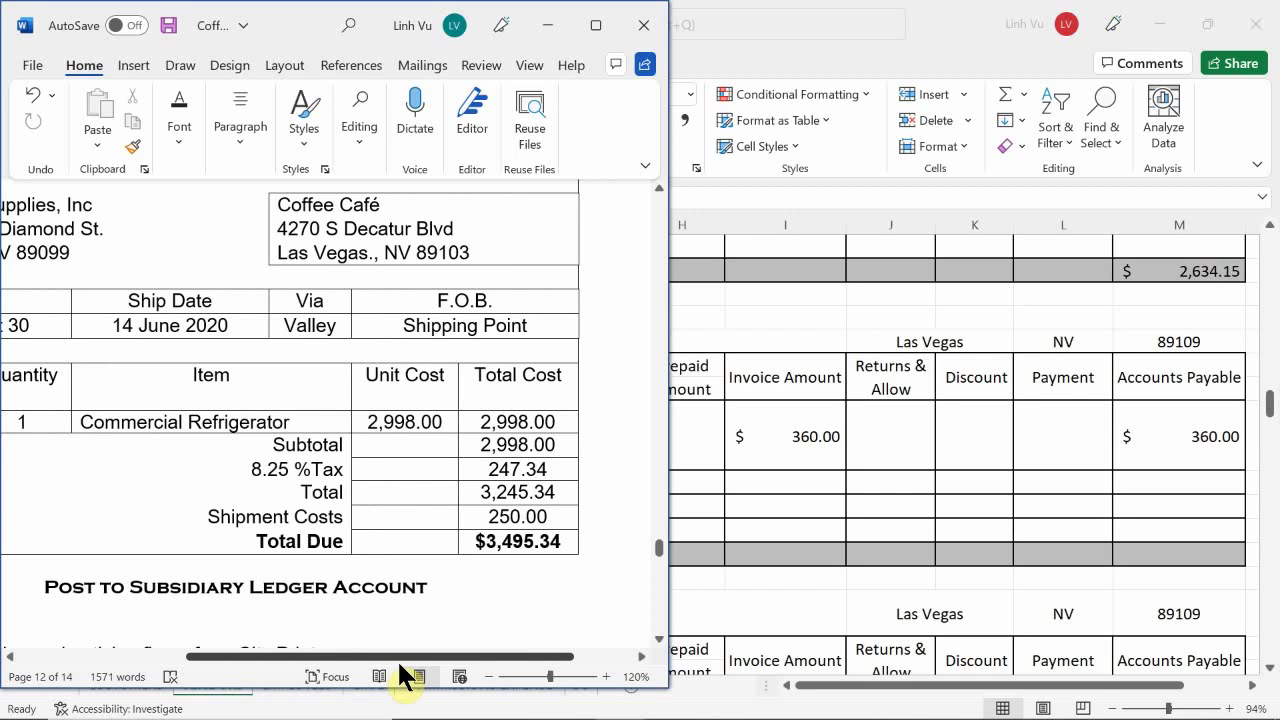
scroll(390, 684, left, 2)
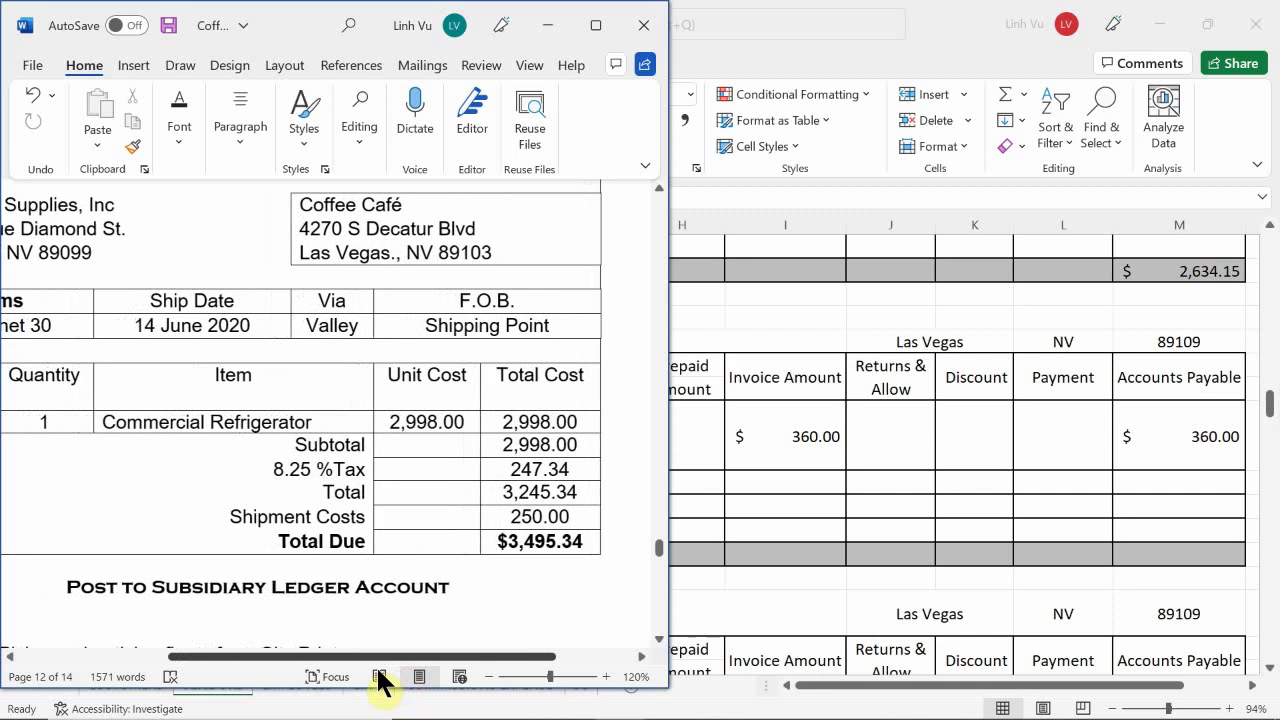
scroll(351, 520, up, 2)
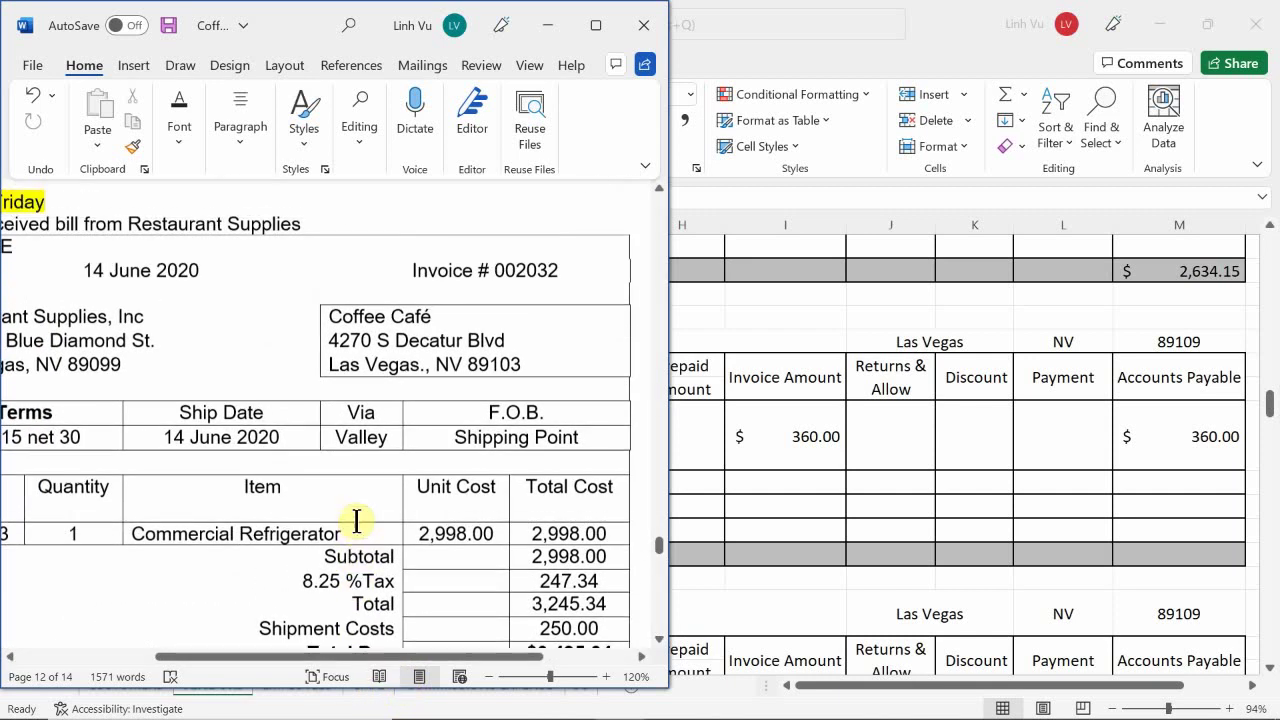
scroll(238, 680, left, 3)
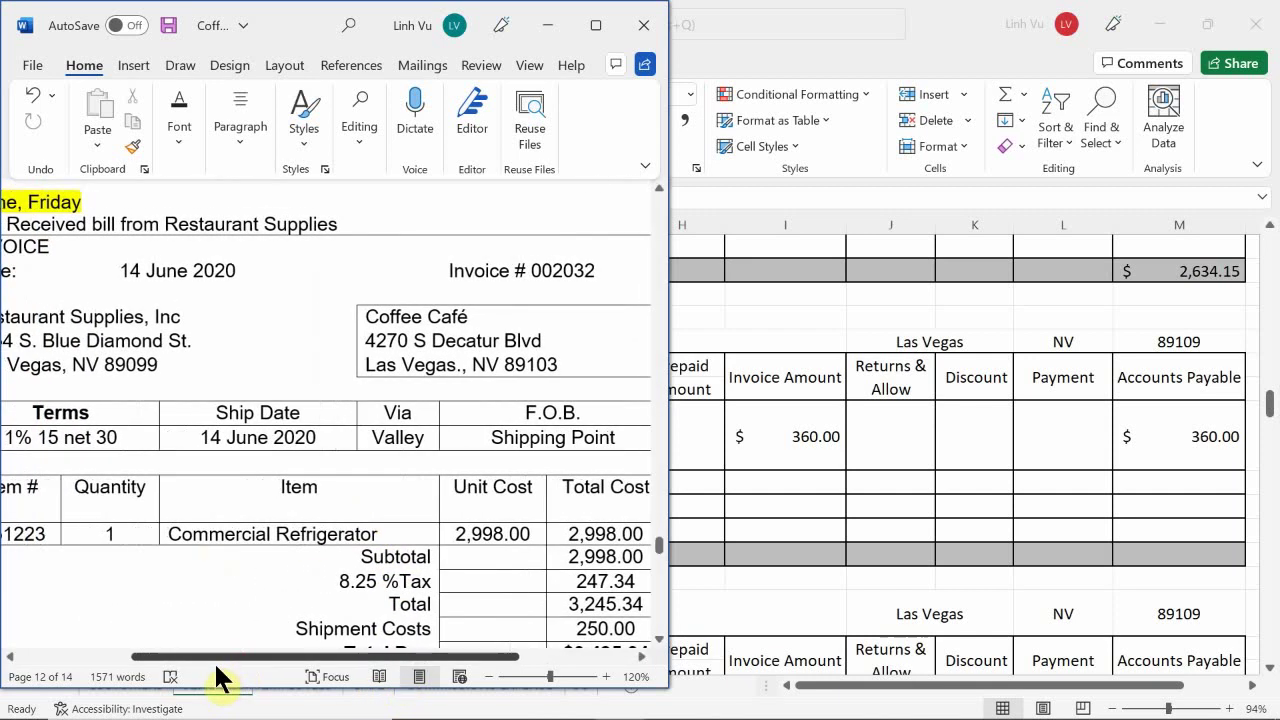
scroll(194, 676, right, 1)
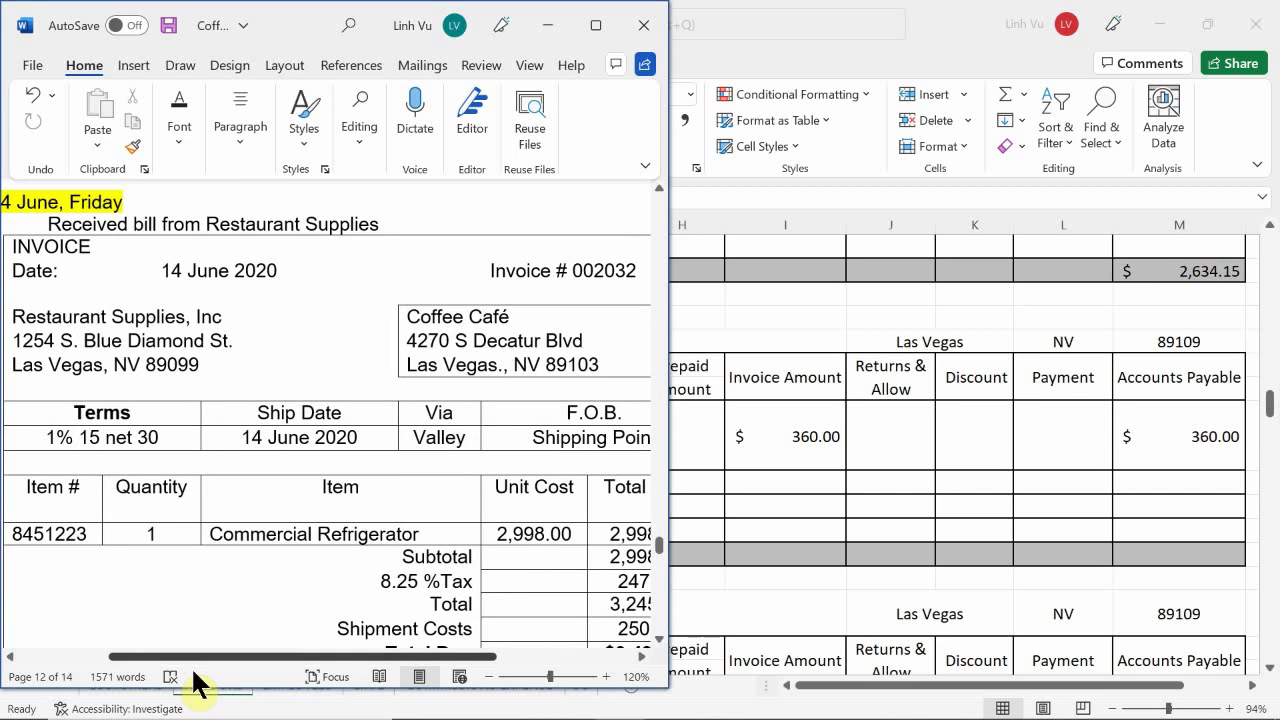
drag(194, 672, 253, 678)
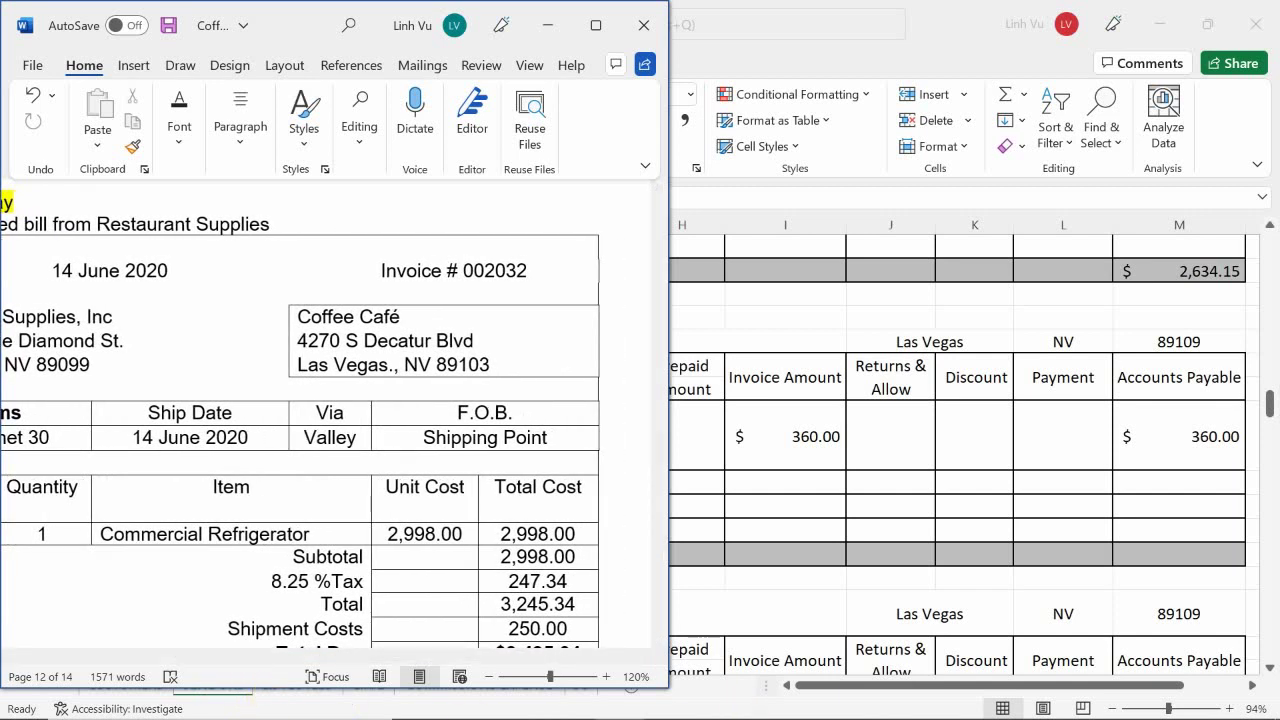
- Bring the journal workbook beside the invoice and enter 6/14 in A157
mouse_move(745, 716)
mouse_move(571, 694)
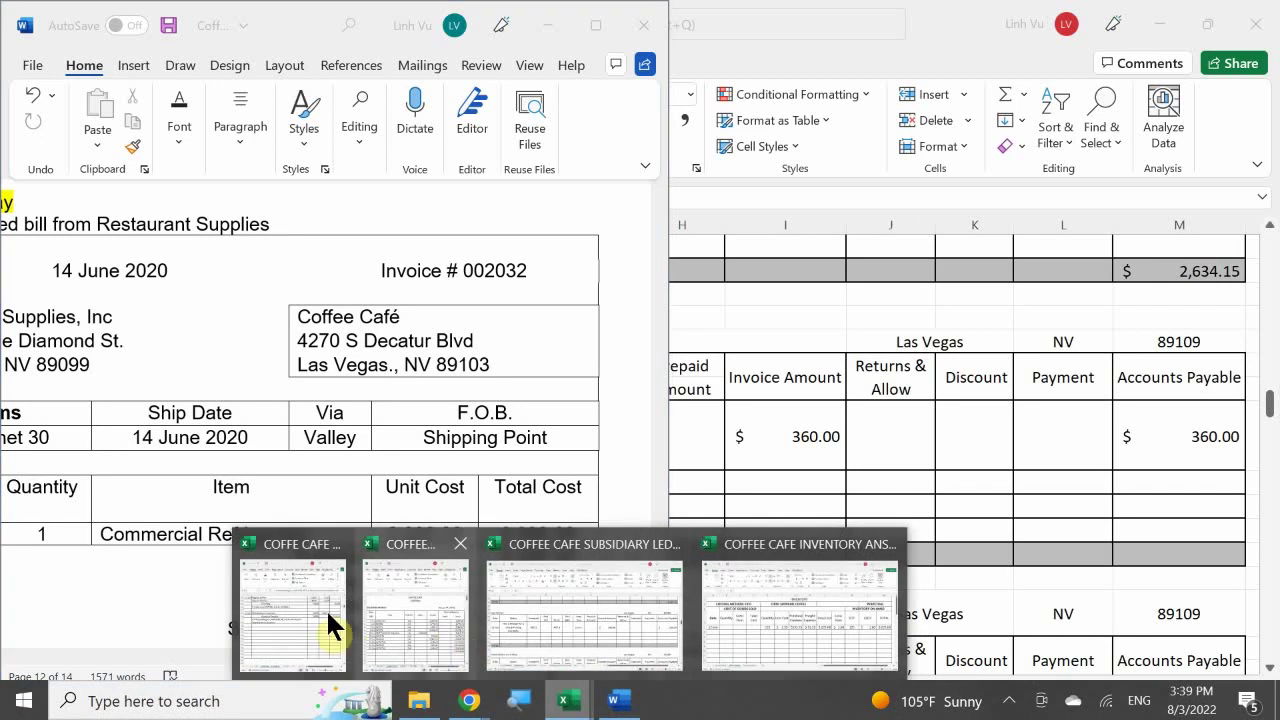
click(326, 608)
click(905, 400)
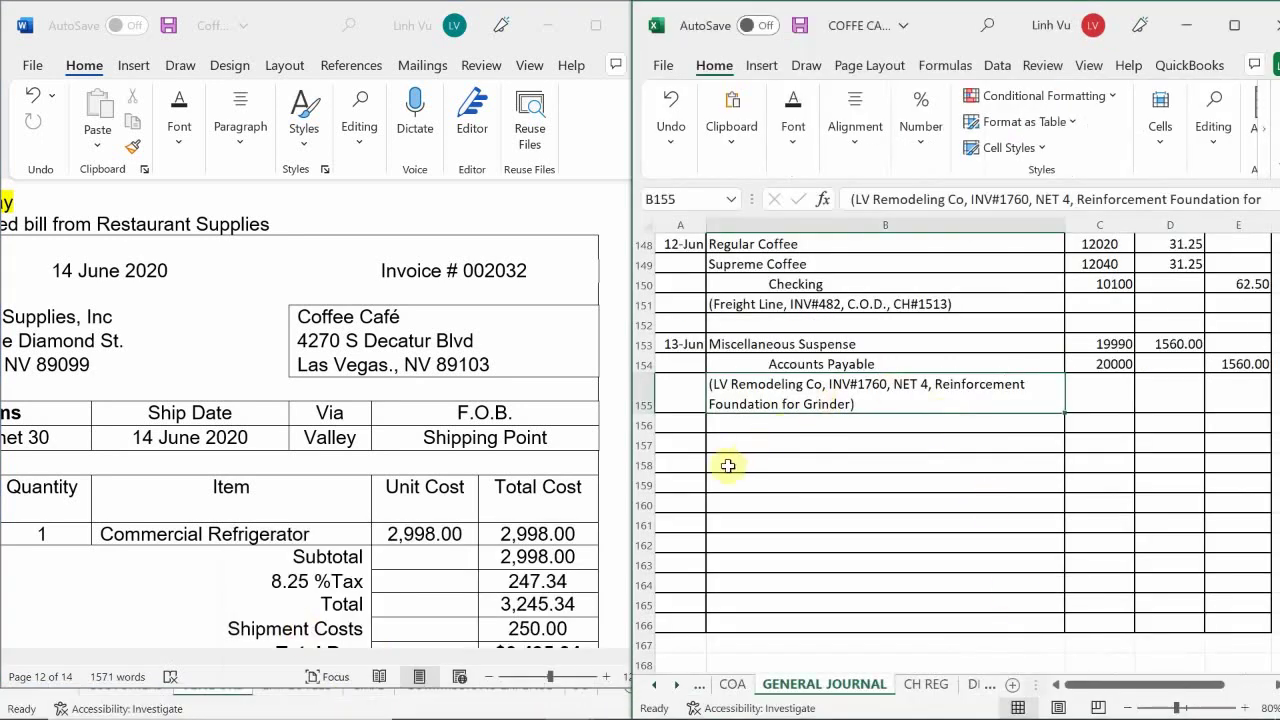
click(690, 452)
text(6/14)
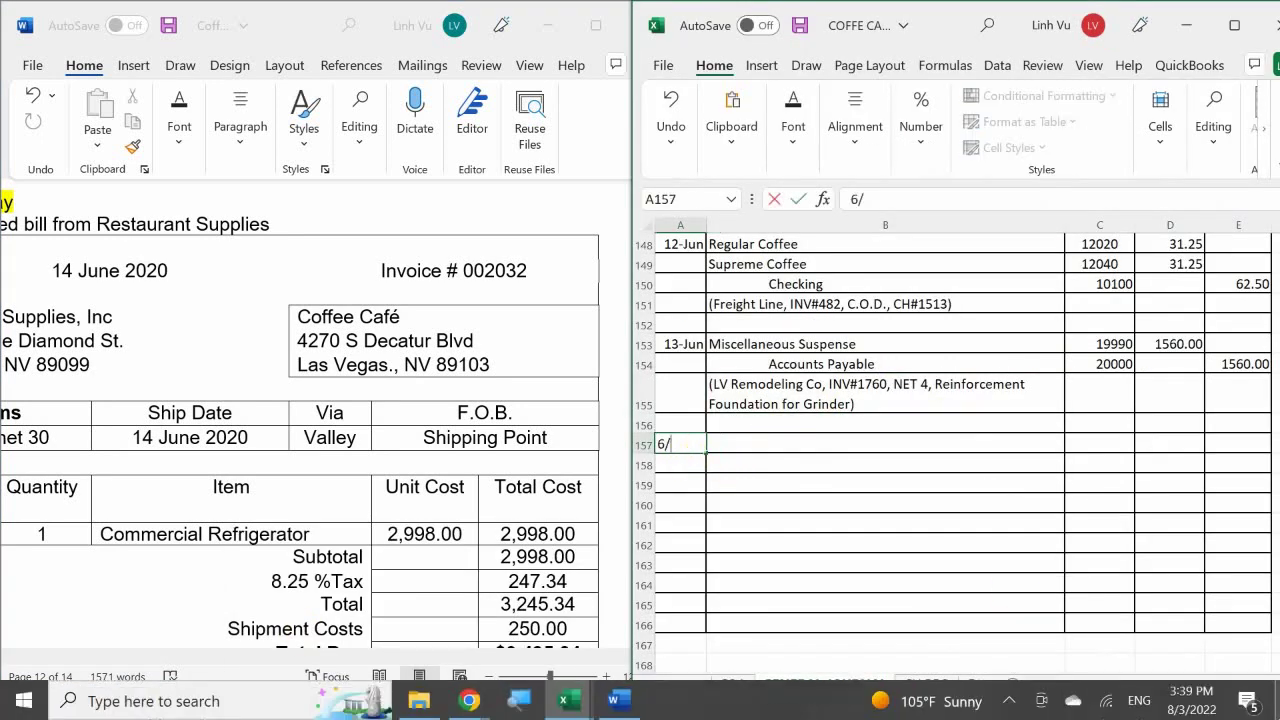
key(Return)
key(Right)
key(Up)
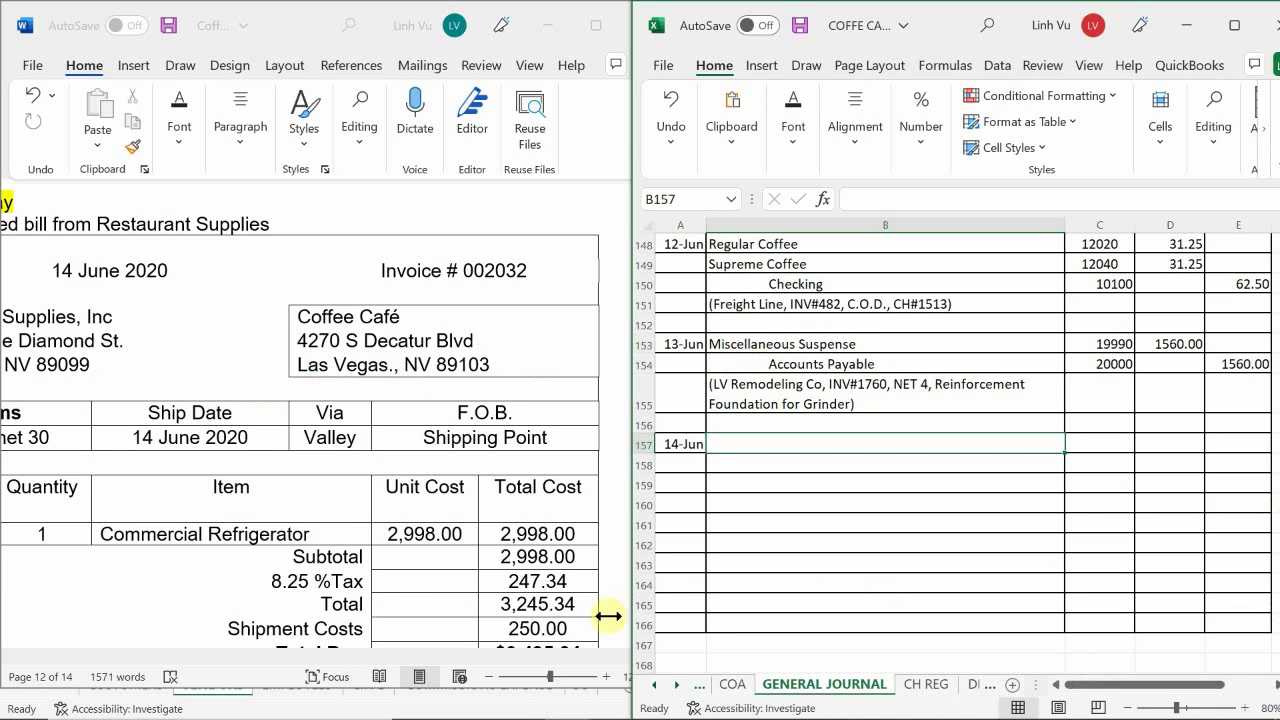
click(733, 686)
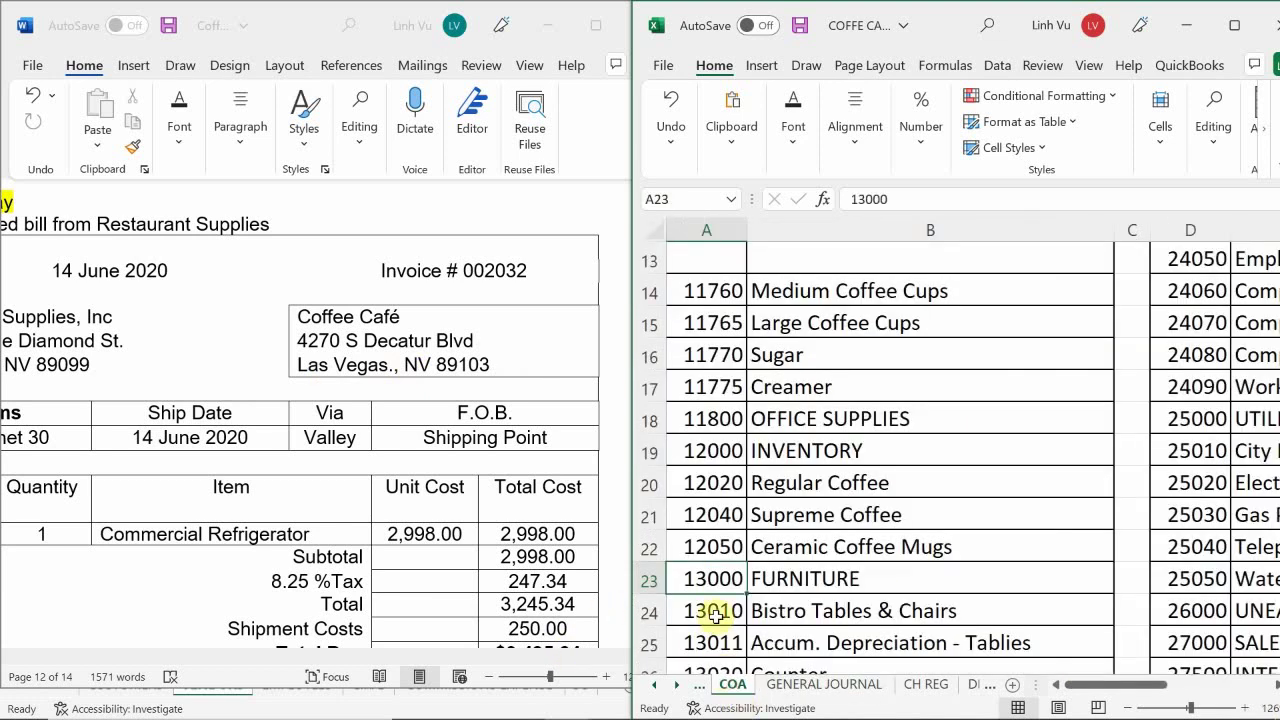
scroll(700, 460, down, 4)
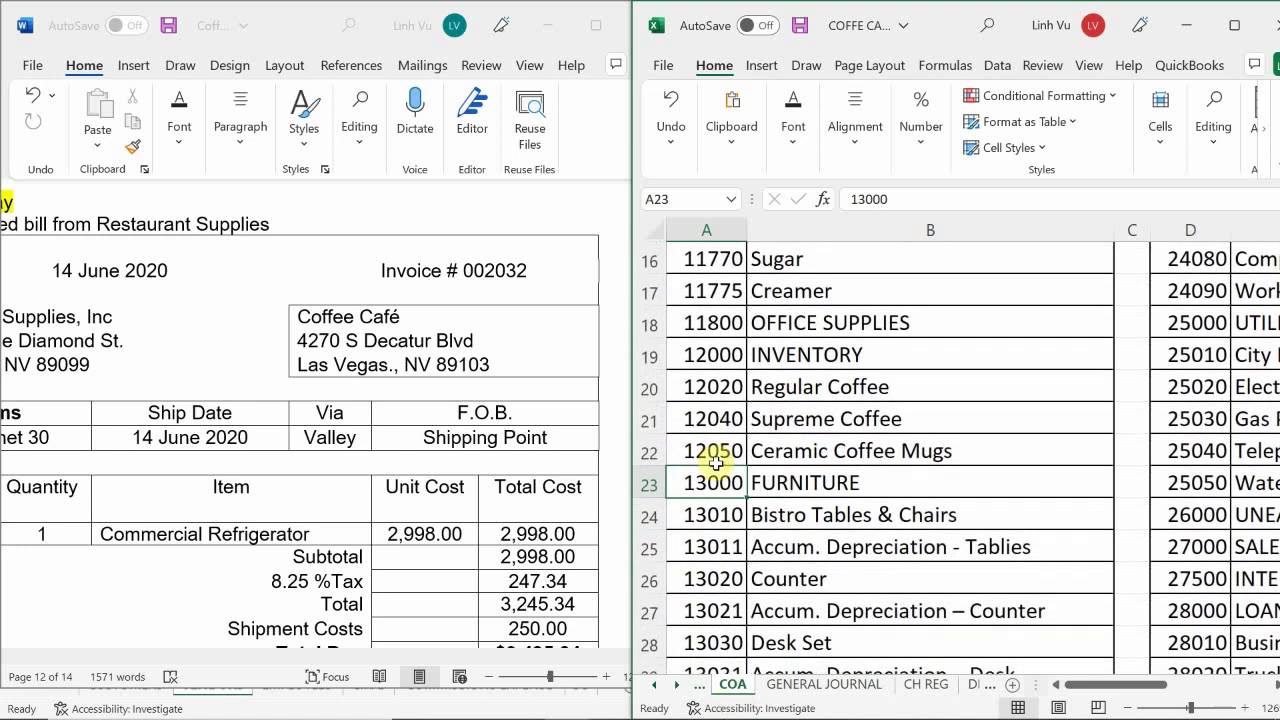
scroll(715, 462, down, 2)
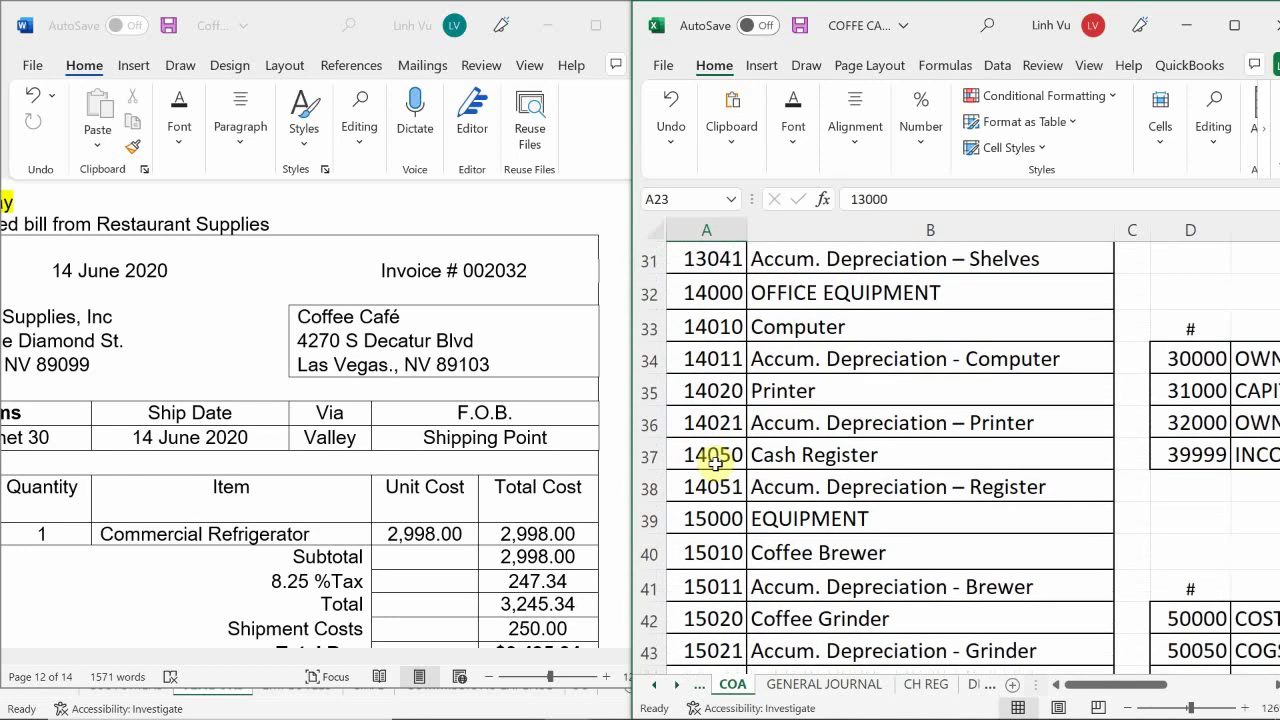
scroll(717, 460, up, 1)
scroll(720, 457, down, 1)
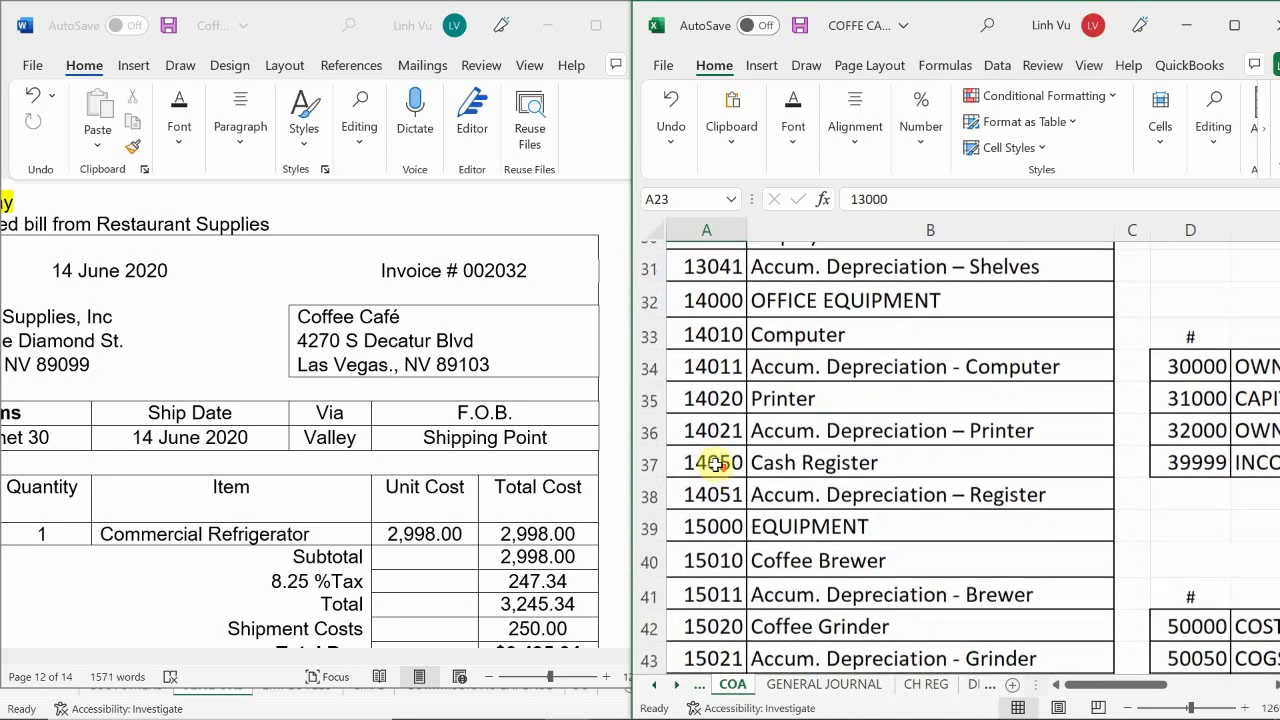
scroll(722, 563, down, 2)
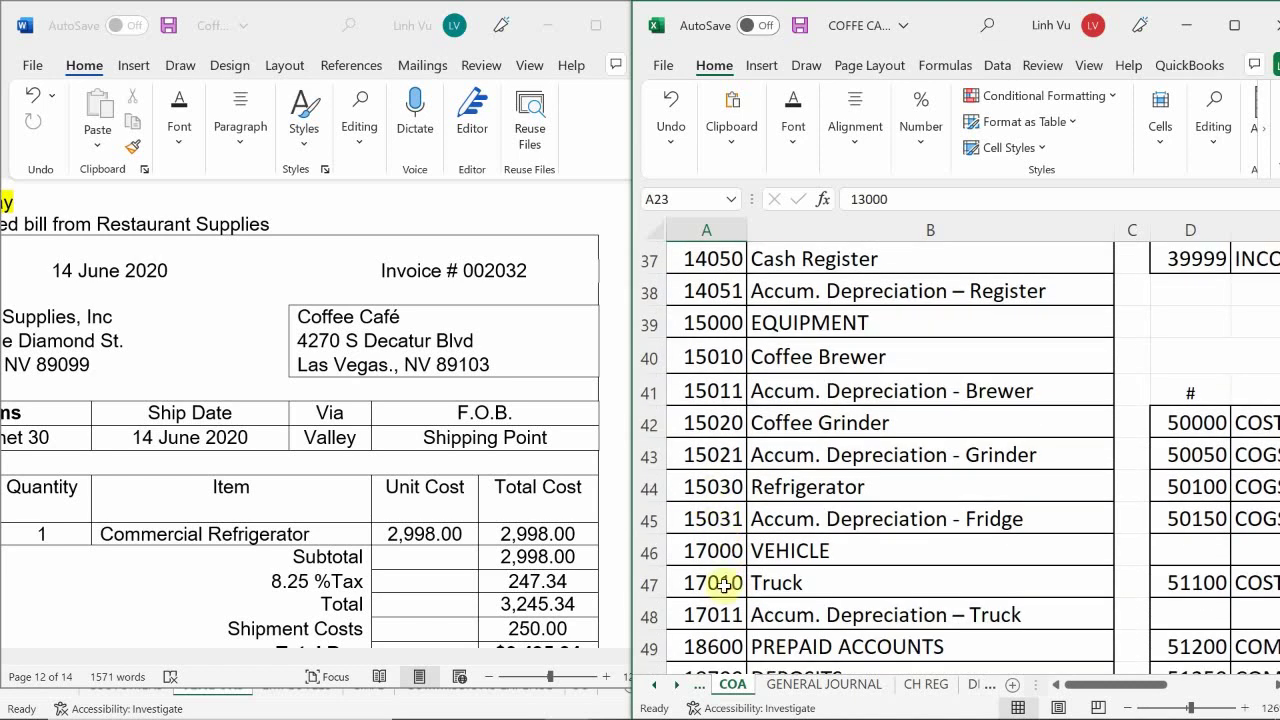
click(815, 686)
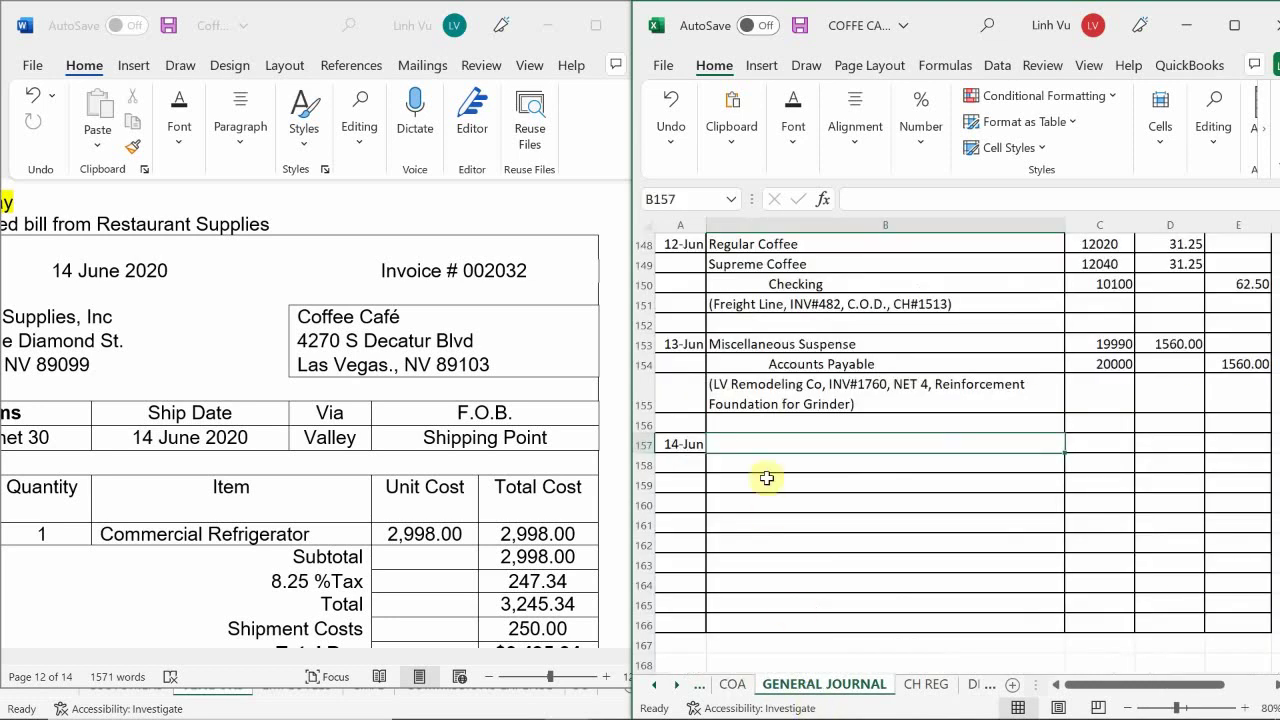
- Enter the debit line Refrigerator with account 15030
text(Refri)
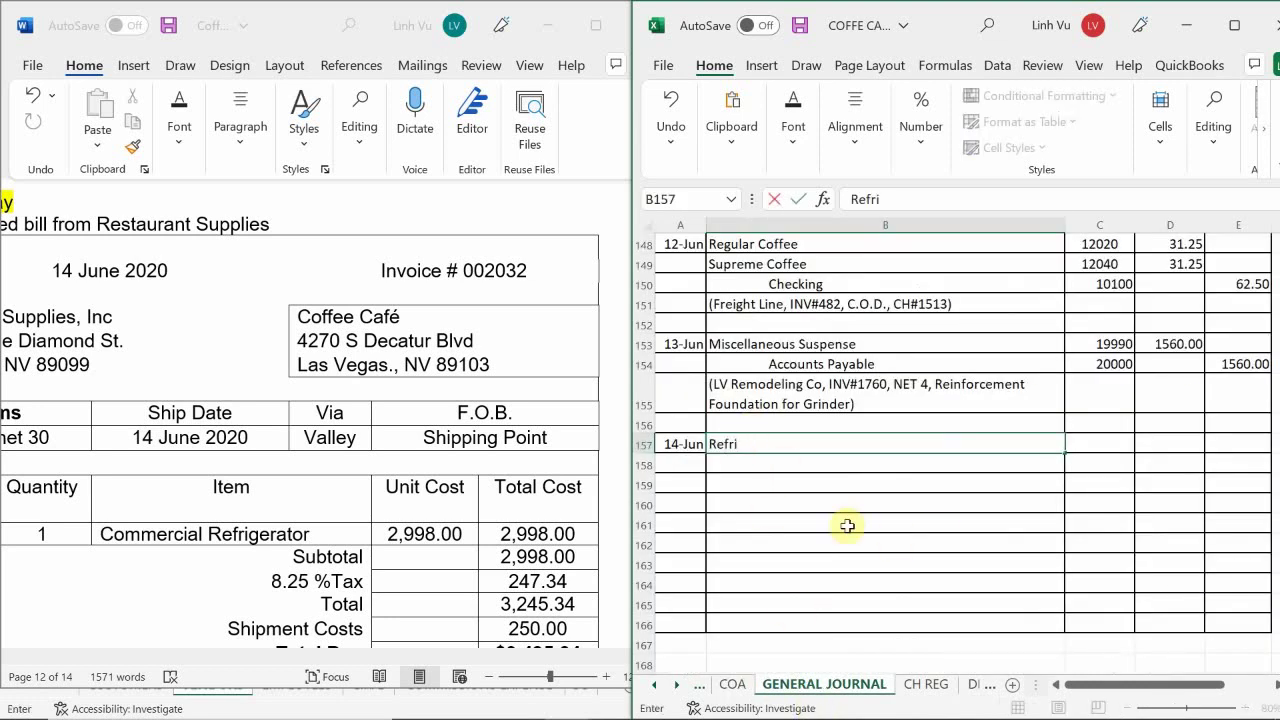
text(gerator)
key(Tab)
text(15030)
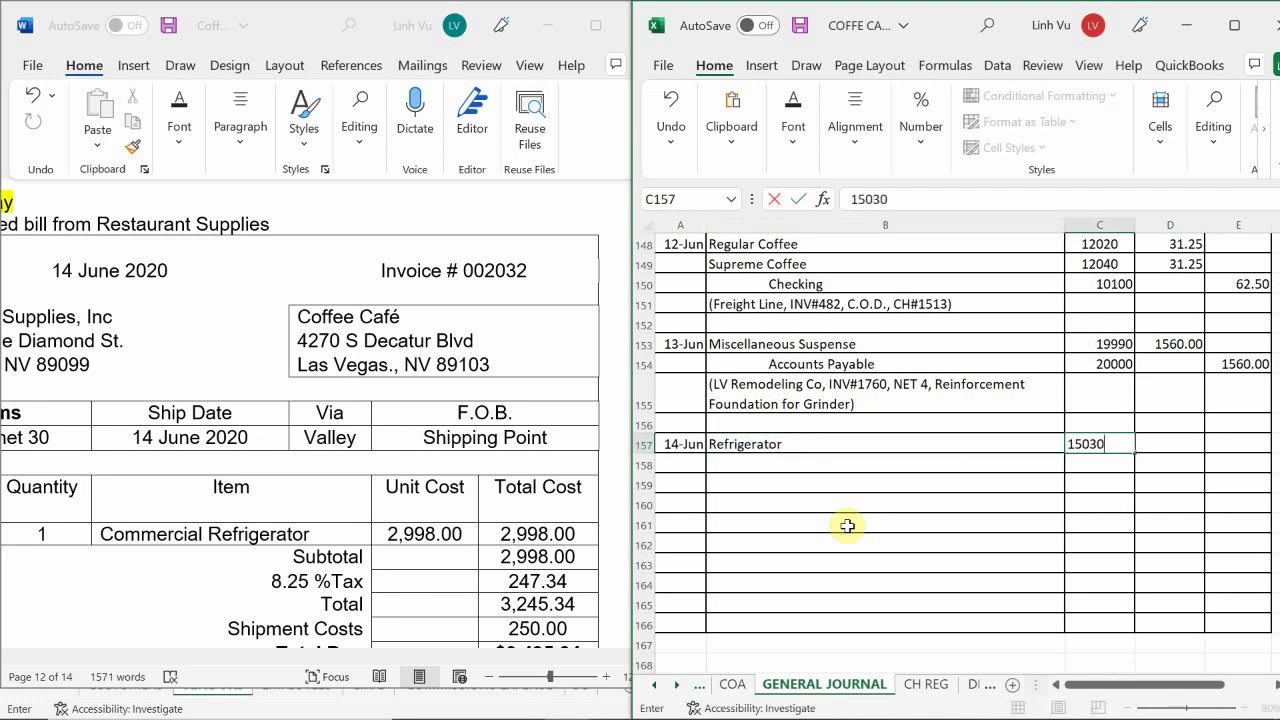
key(Return)
- Add the credit line Accounts Payable with account 20000
key(Left)
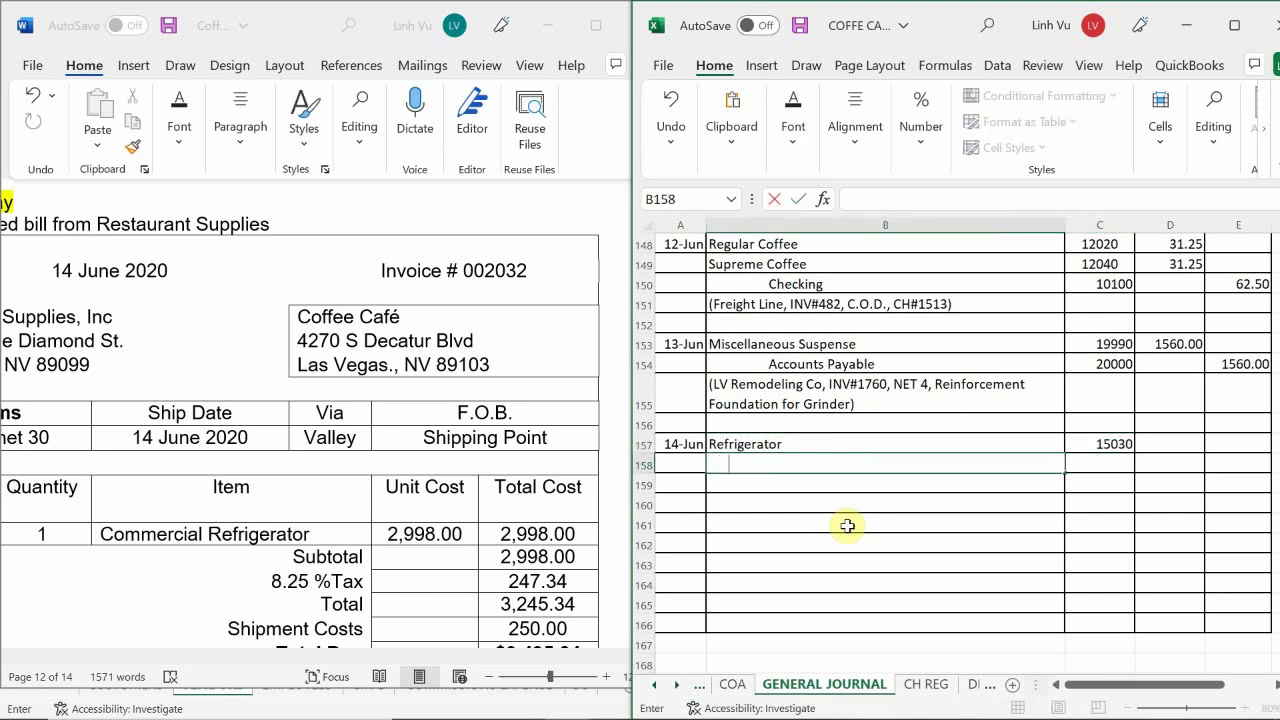
text(Accounts P)
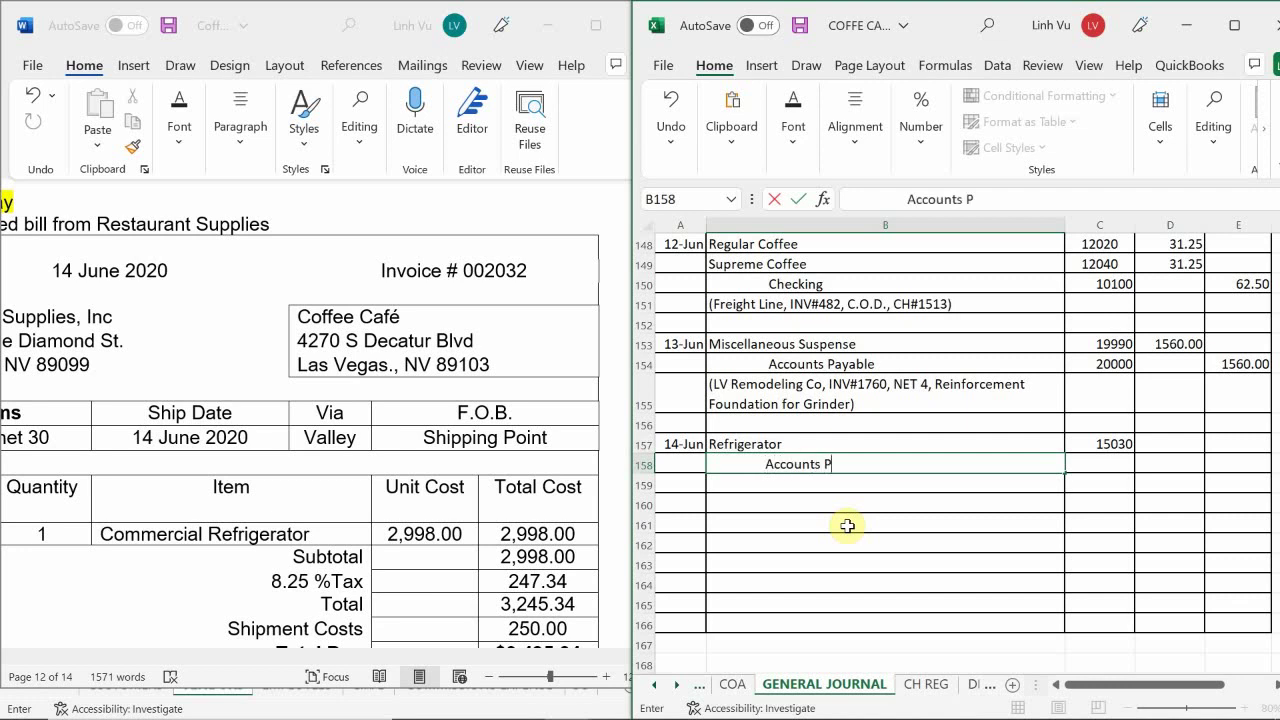
text(au)
key(BackSpace)
text(yable)
key(Tab)
text(200)
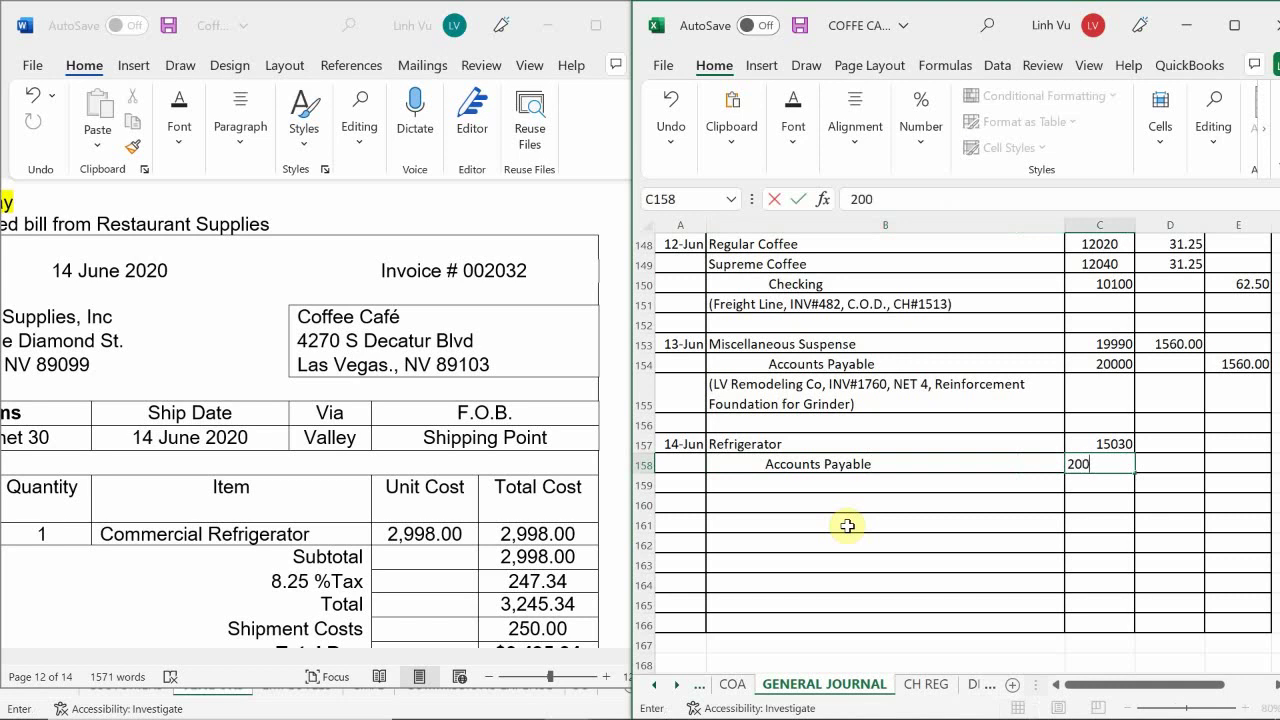
text(00)
key(Return)
- Check the invoice total and enter the Refrigerator debit as 3495.34 in D157
key(Right)
key(Up)
key(Up)
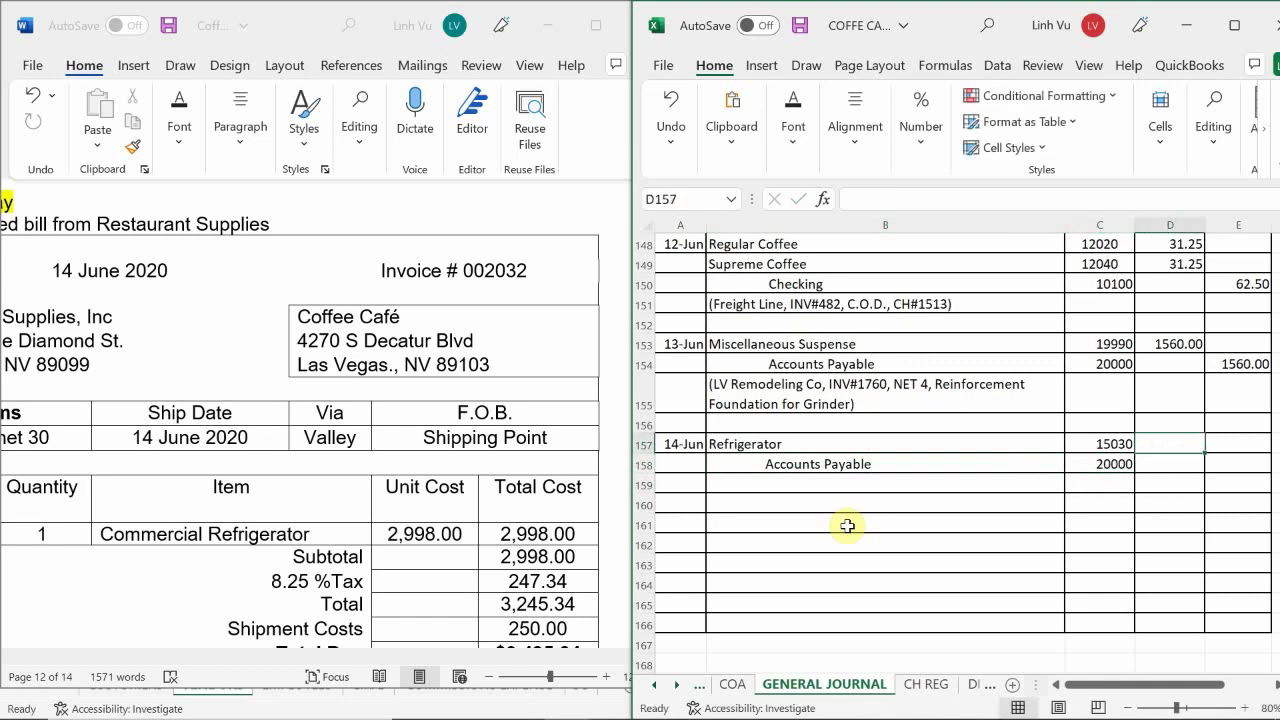
click(489, 549)
scroll(489, 523, down, 3)
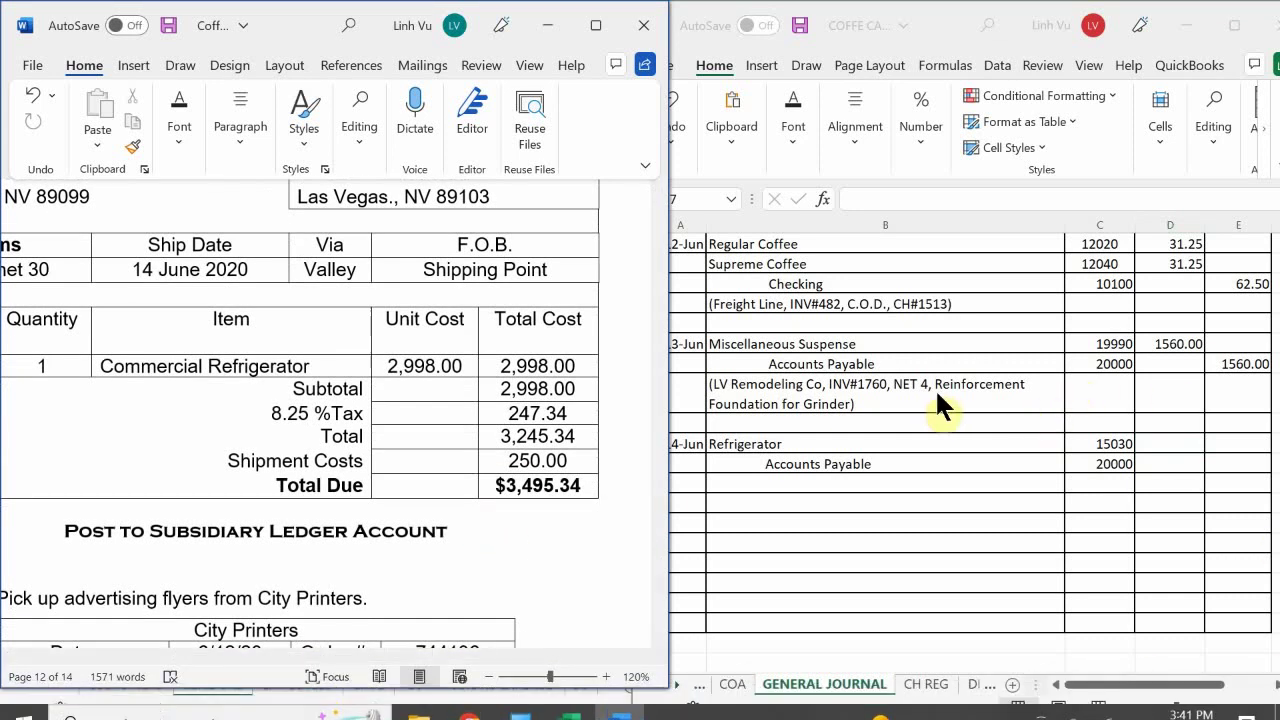
click(1155, 343)
scroll(1150, 420, up, 1)
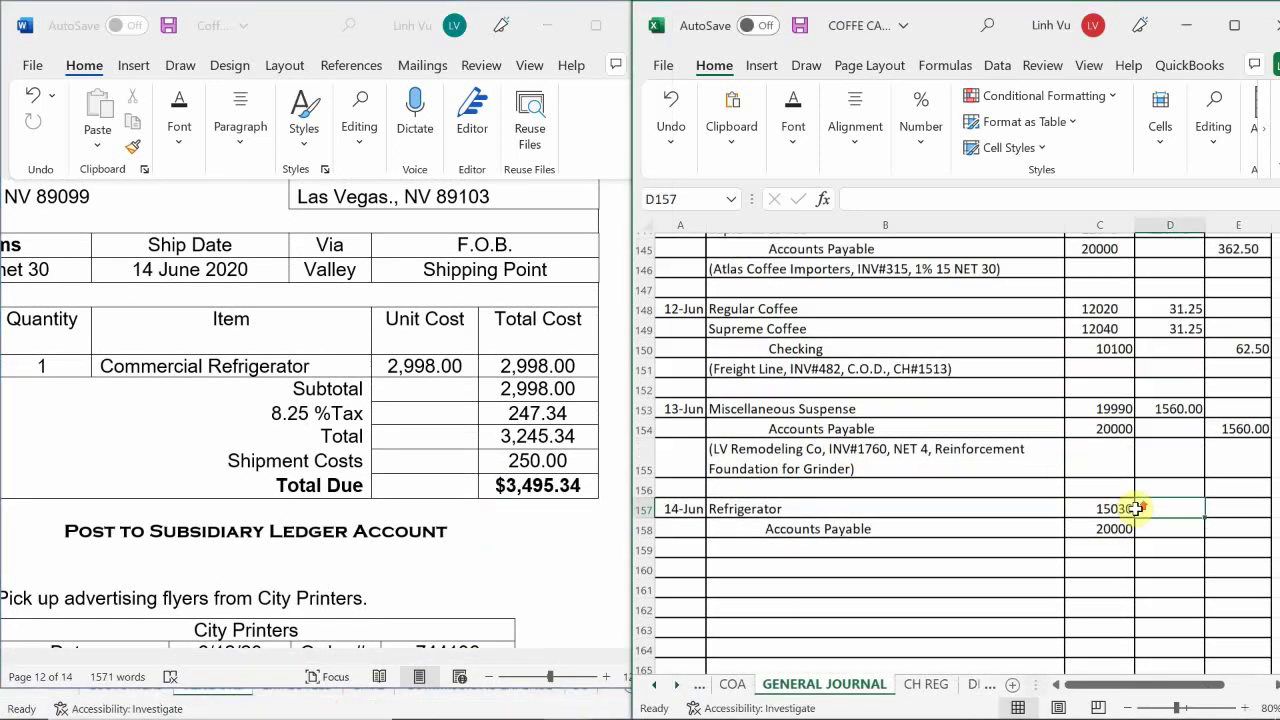
scroll(1137, 508, up, 1)
scroll(1080, 508, down, 1)
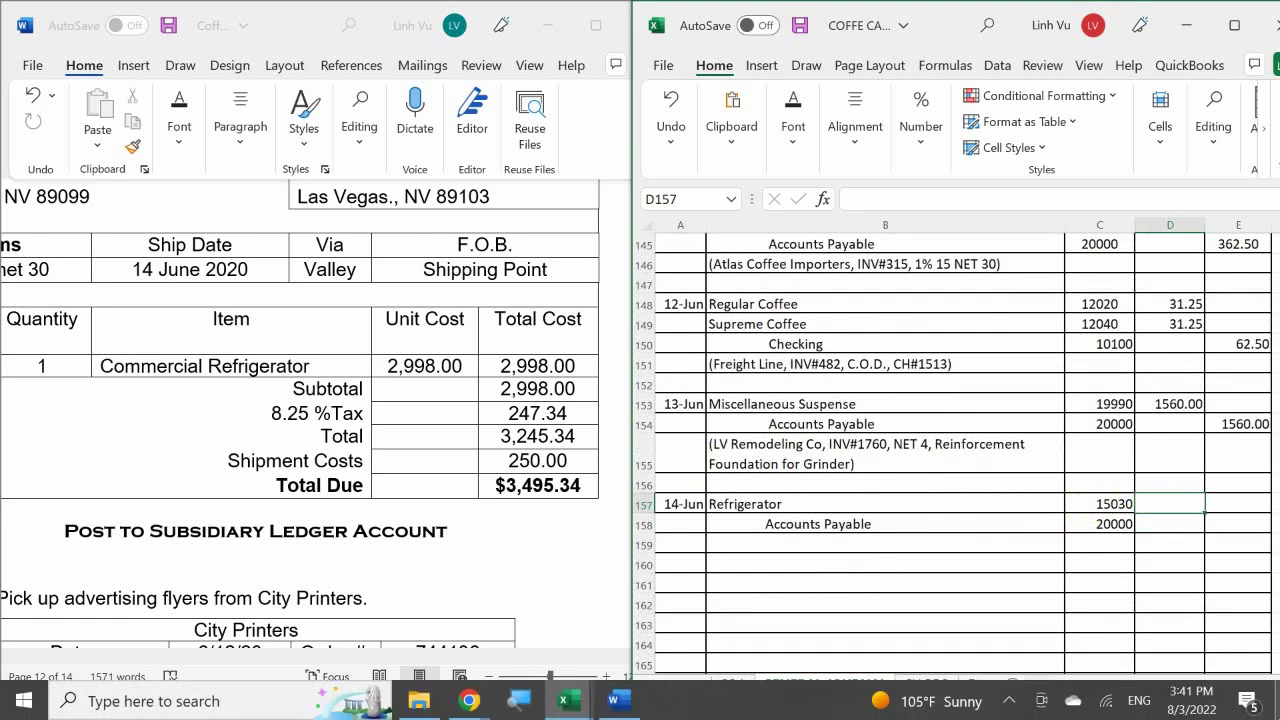
text(3495.35)
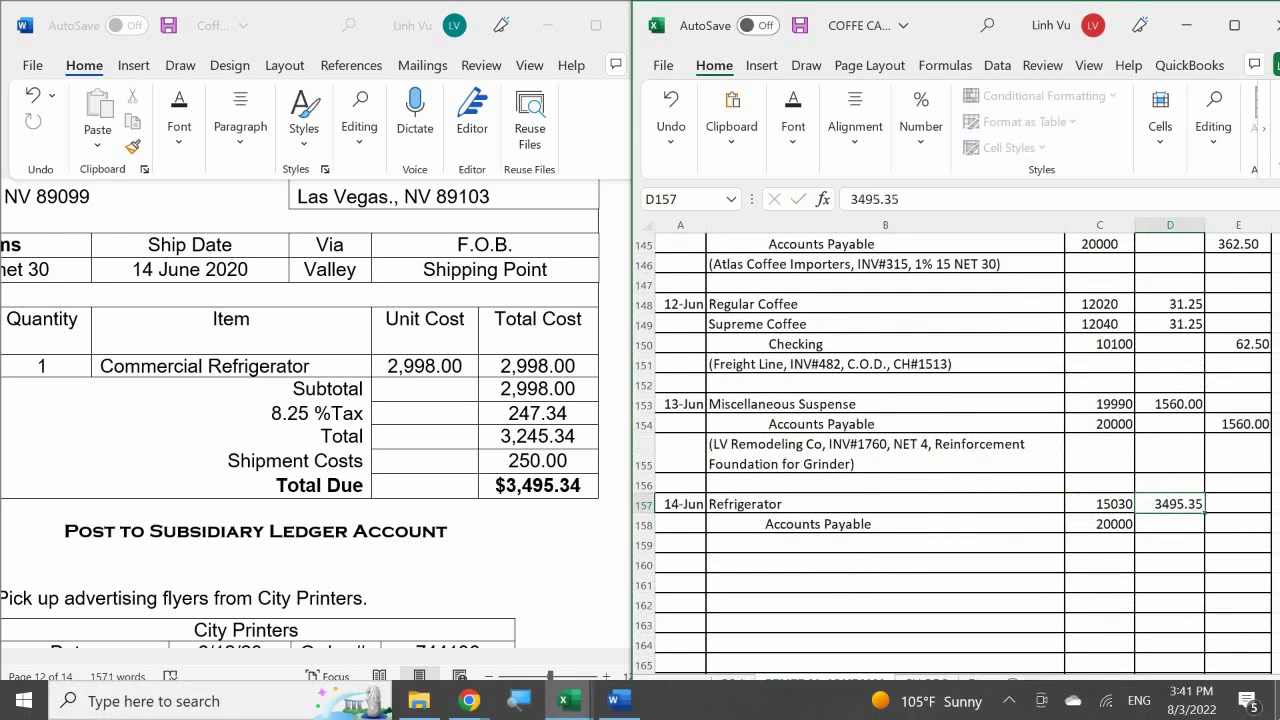
key(Return)
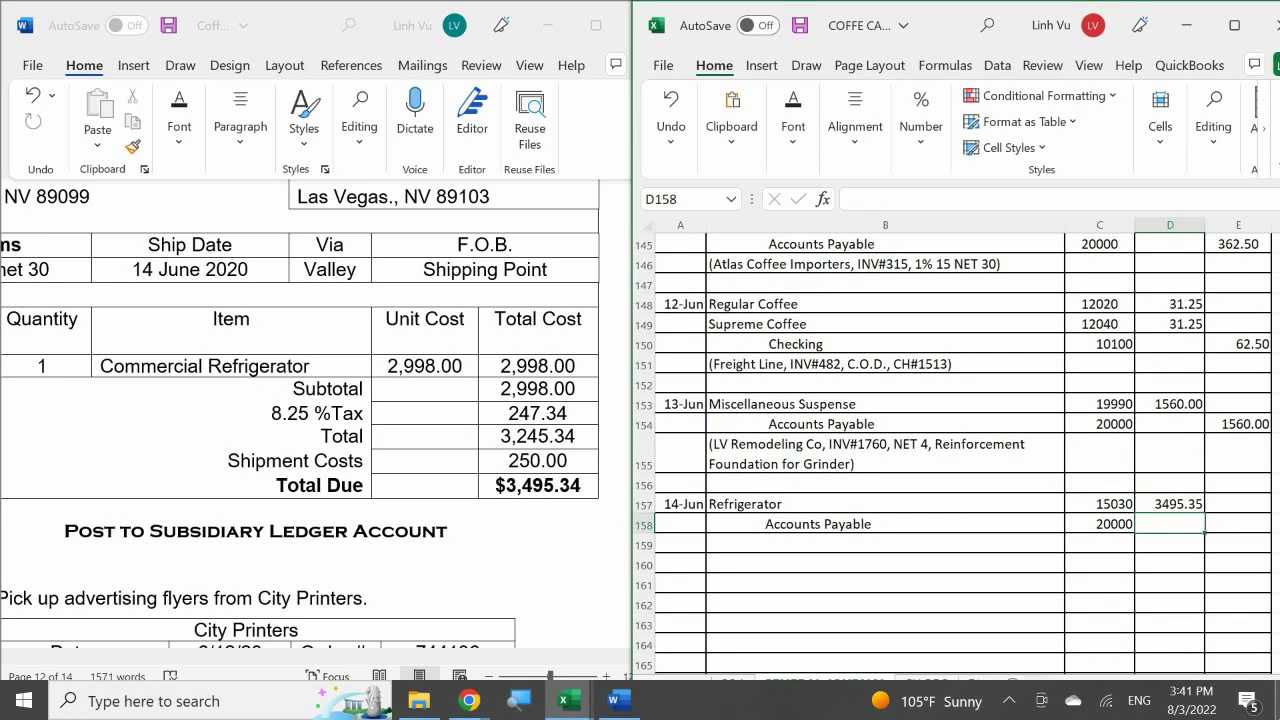
click(1170, 504)
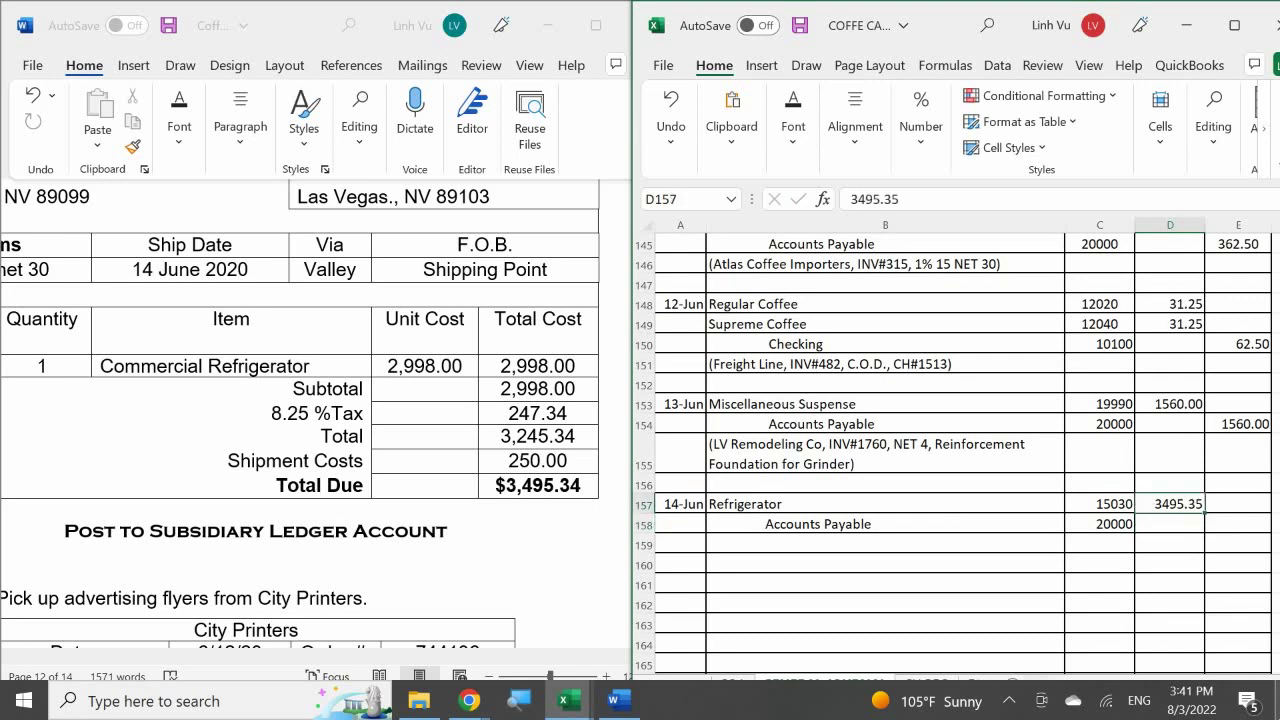
text(34)
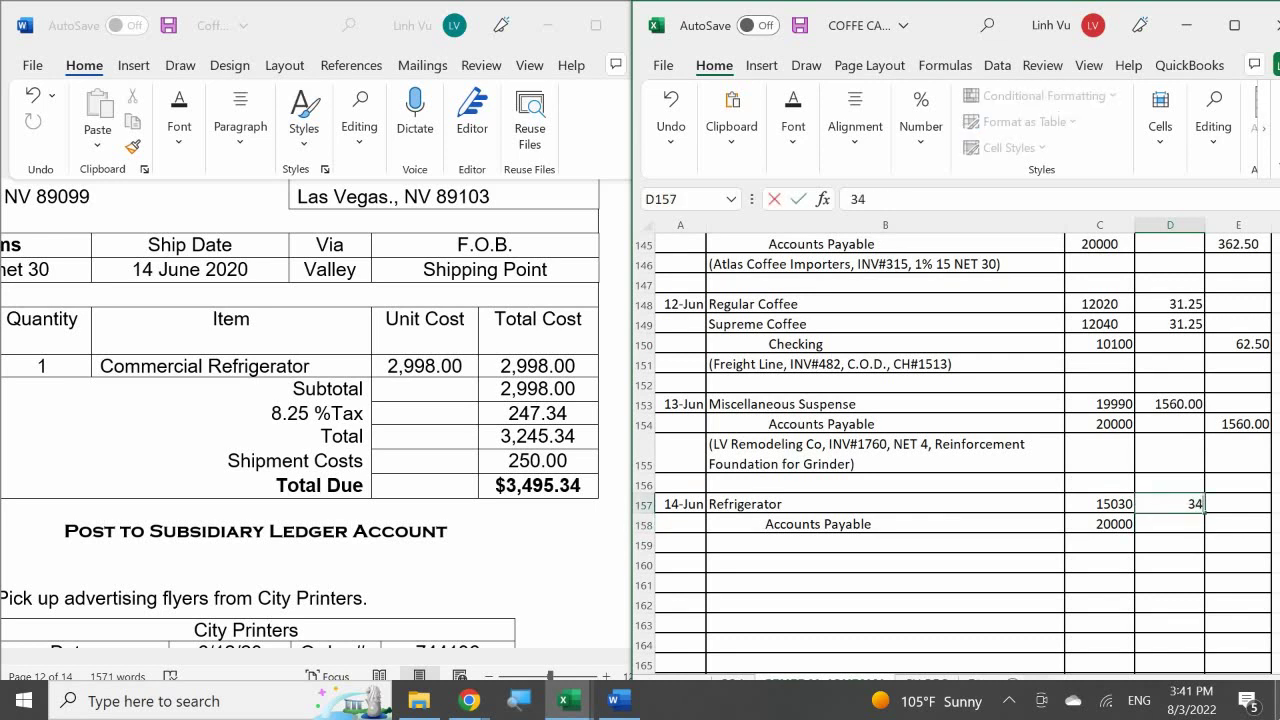
text(95.34)
key(Return)
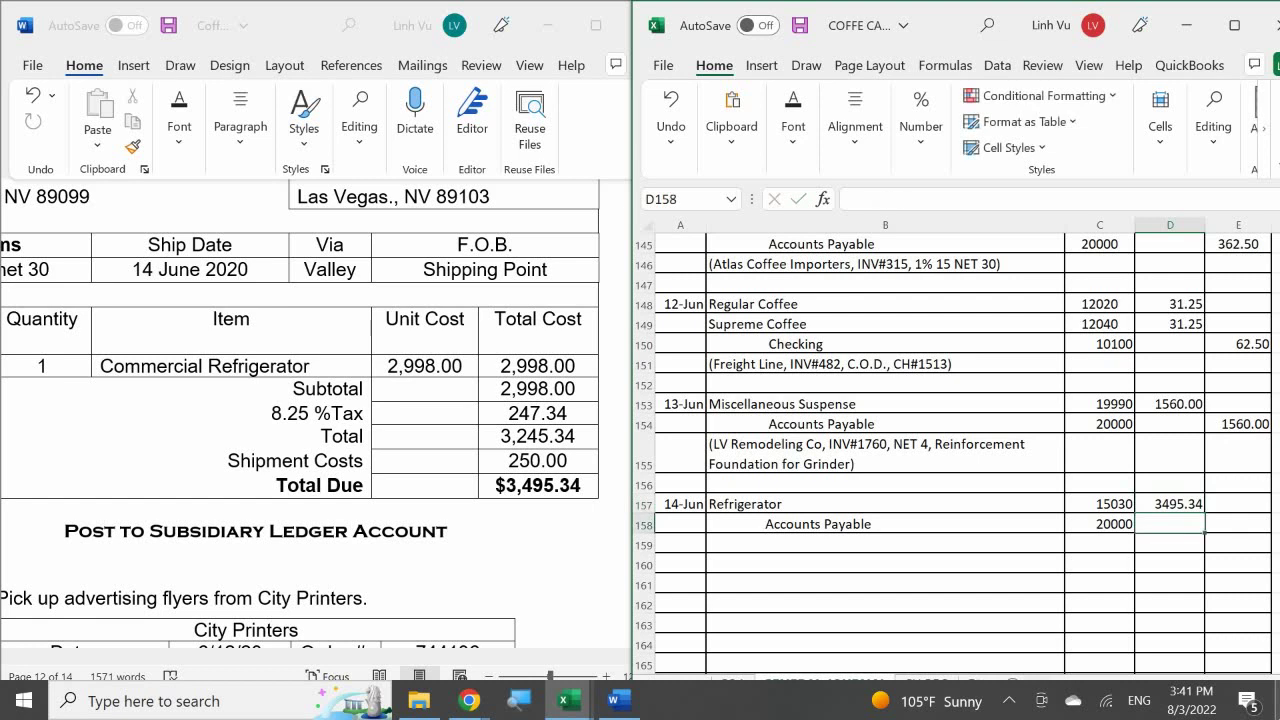
- Credit Accounts Payable with the formula =D157 in E158
key(Right)
text(=)
key(Left)
key(Up)
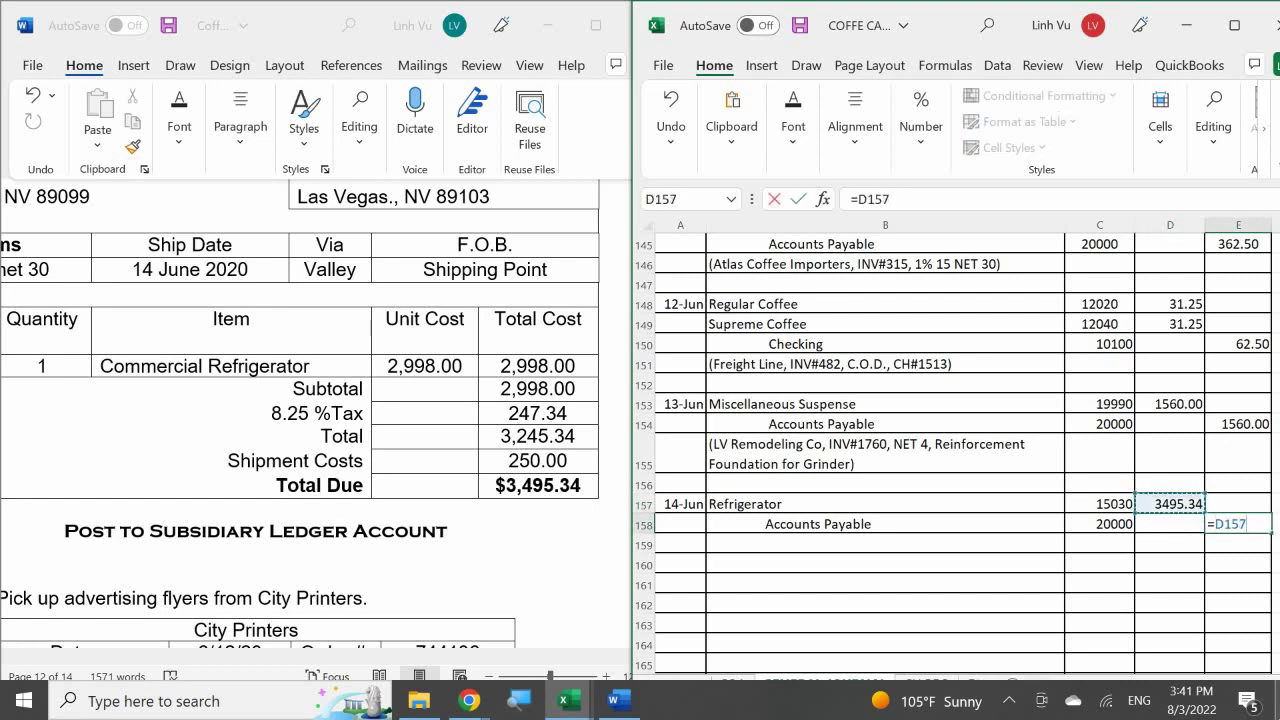
key(Return)
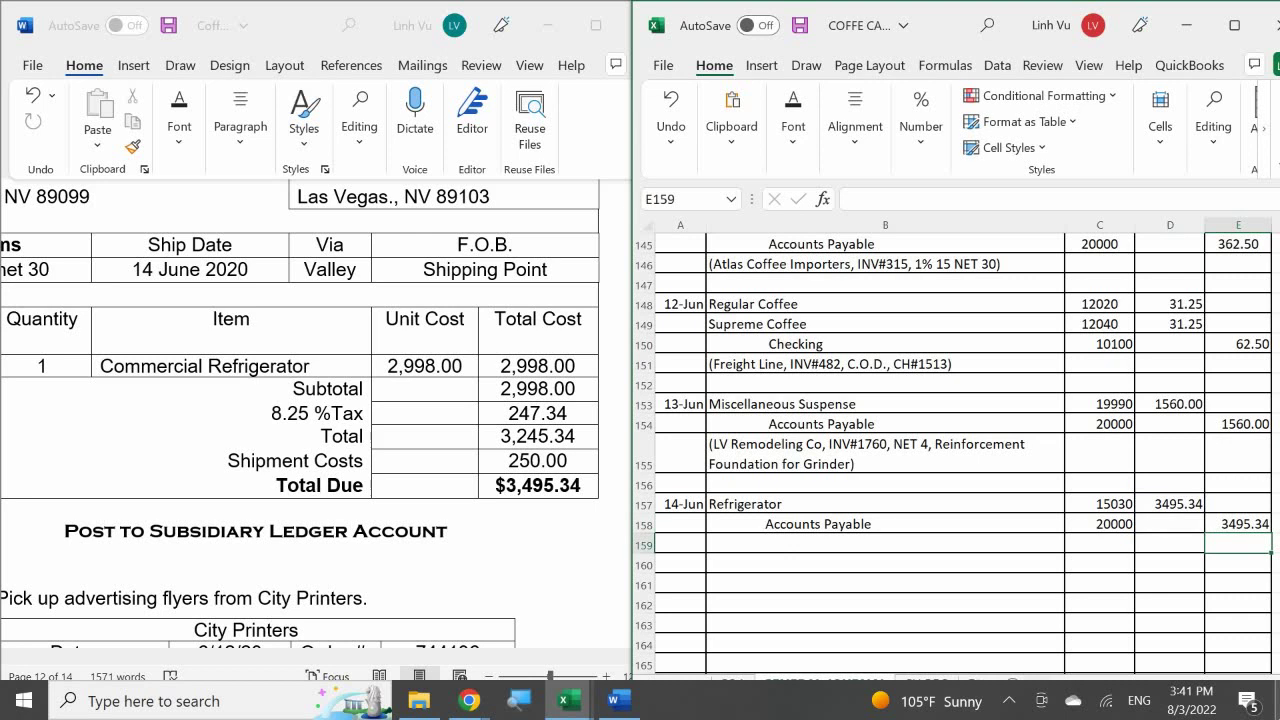
key(Left)
key(Left)
key(Left)
key(Left)
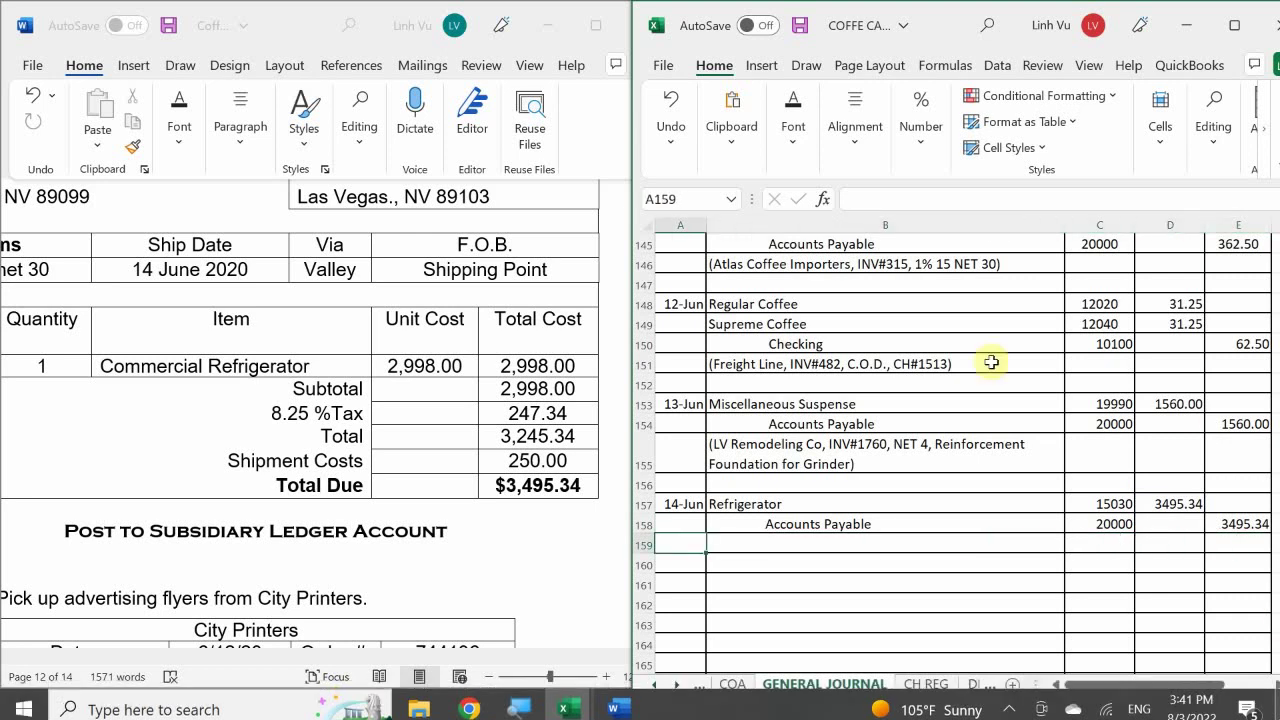
- Enter '(Restaurant Supplies, INV#002032, 1% 15 NET 30)' as the explanation in B159
scroll(971, 363, down, 1)
click(743, 484)
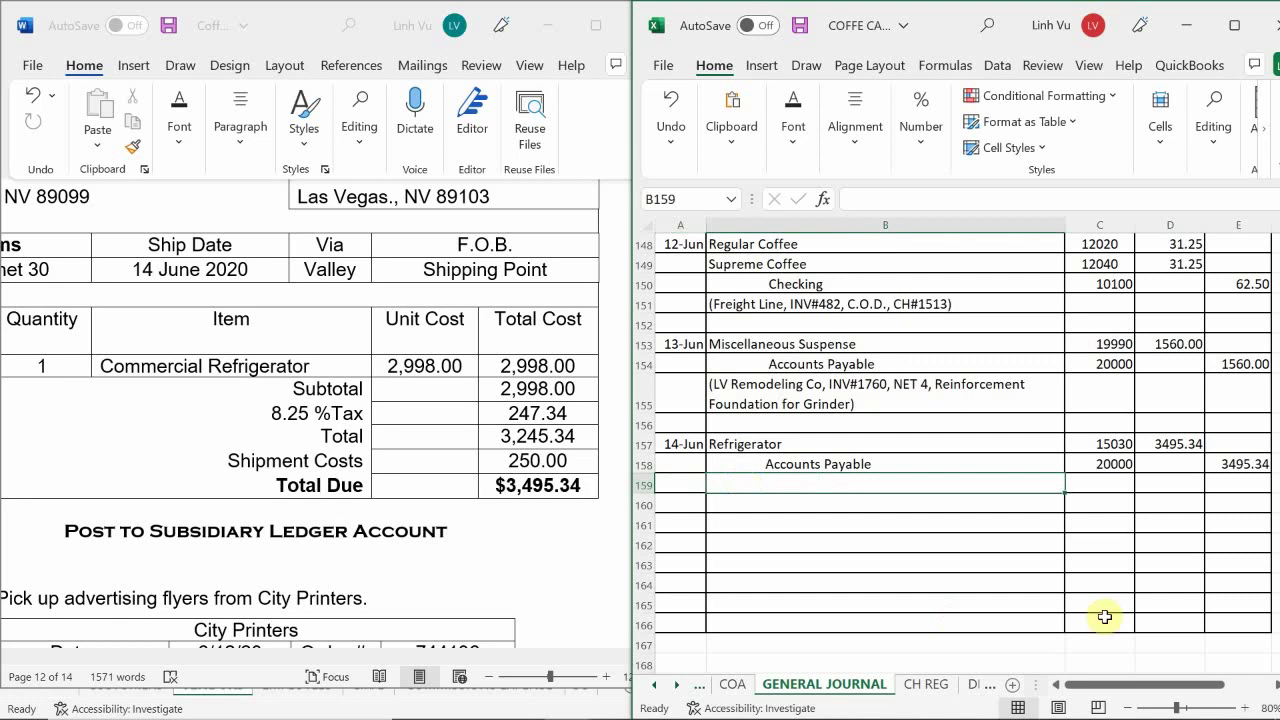
text(()
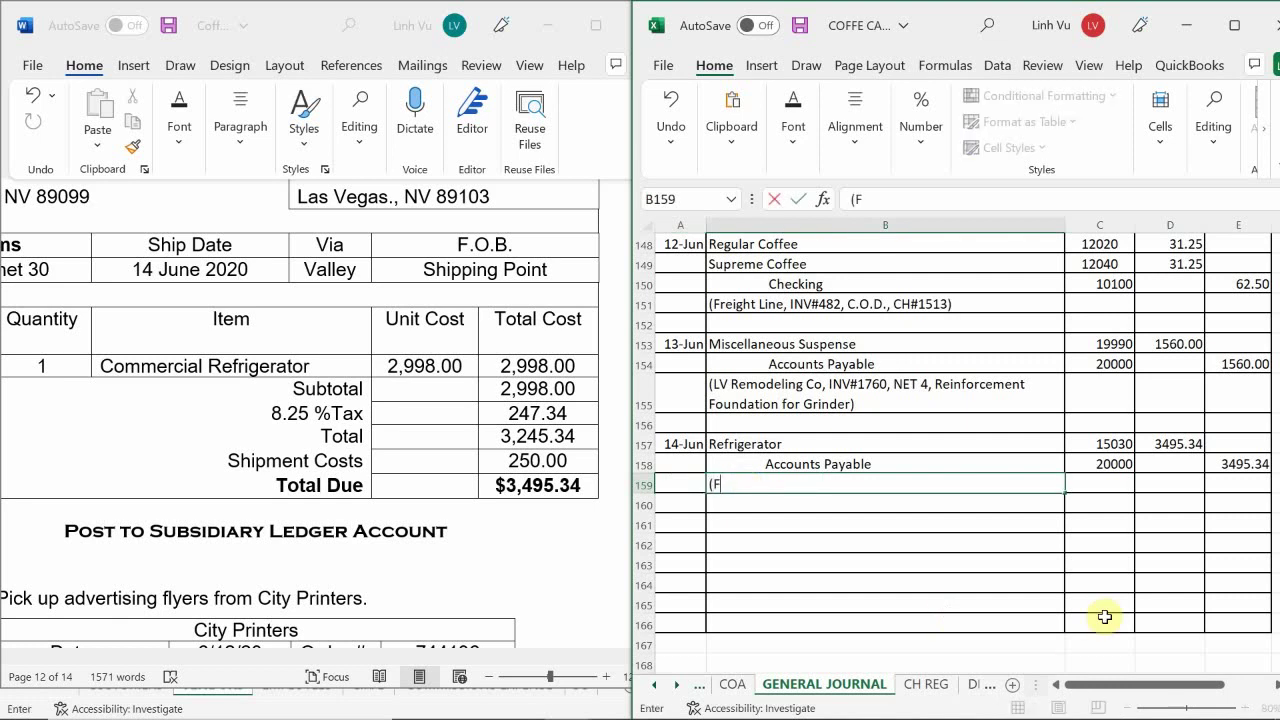
text(Restaurant Supplies,)
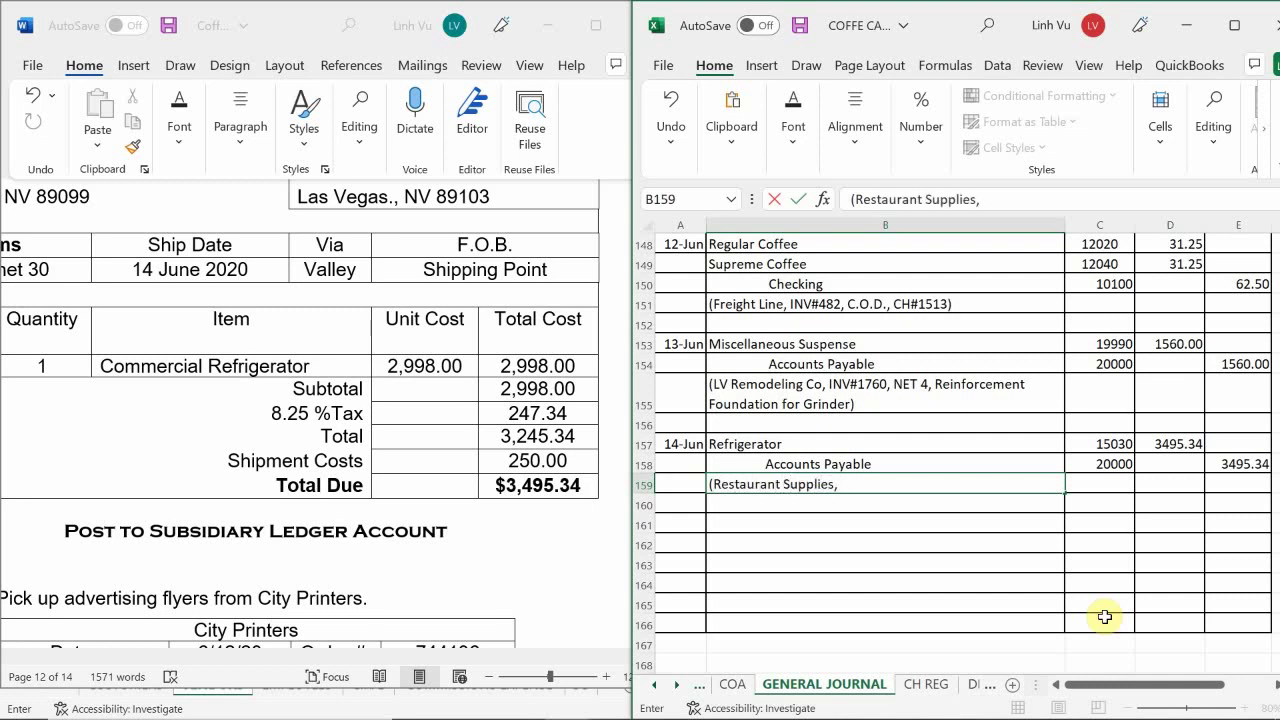
text( INV)
scroll(430, 325, up, 2)
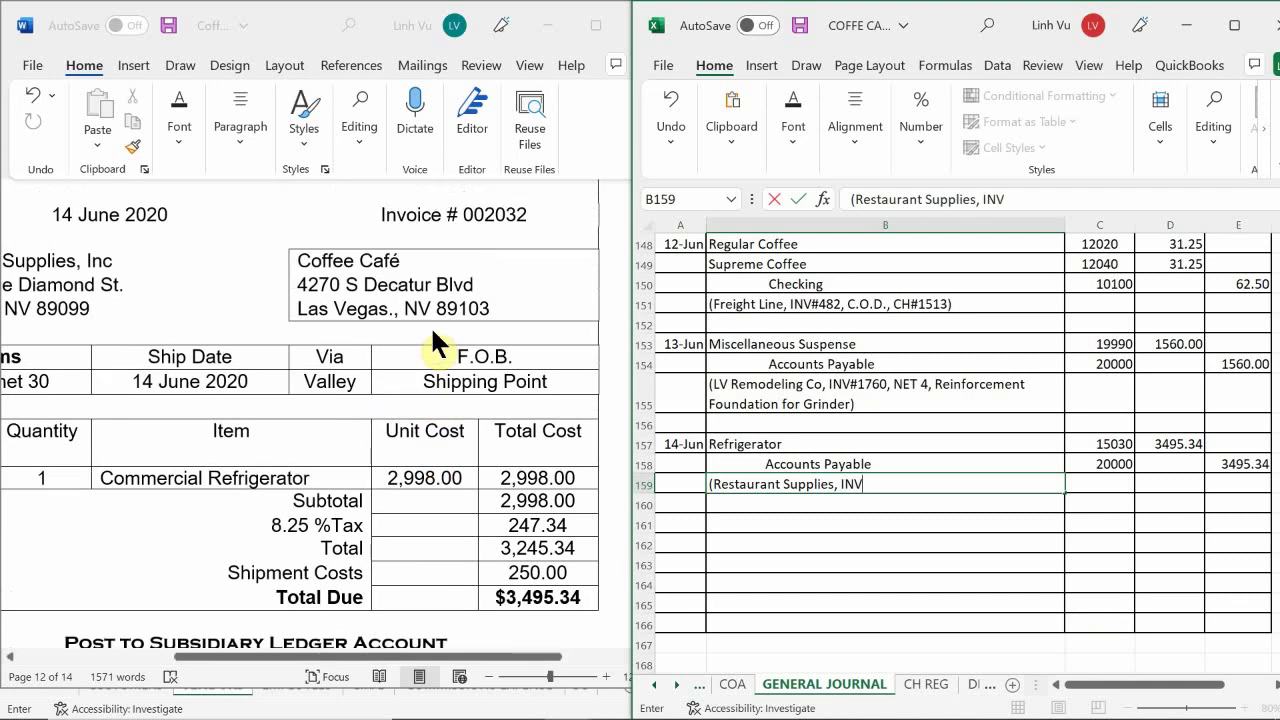
scroll(448, 341, up, 2)
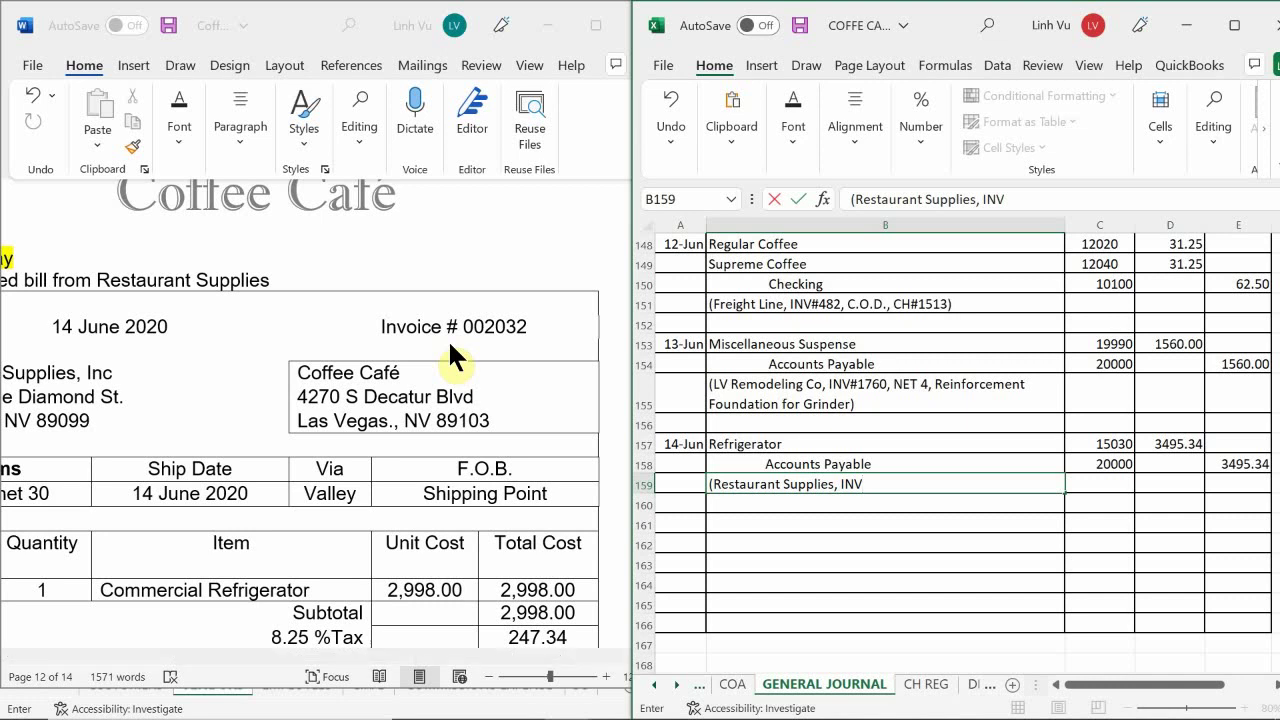
text(#002032)
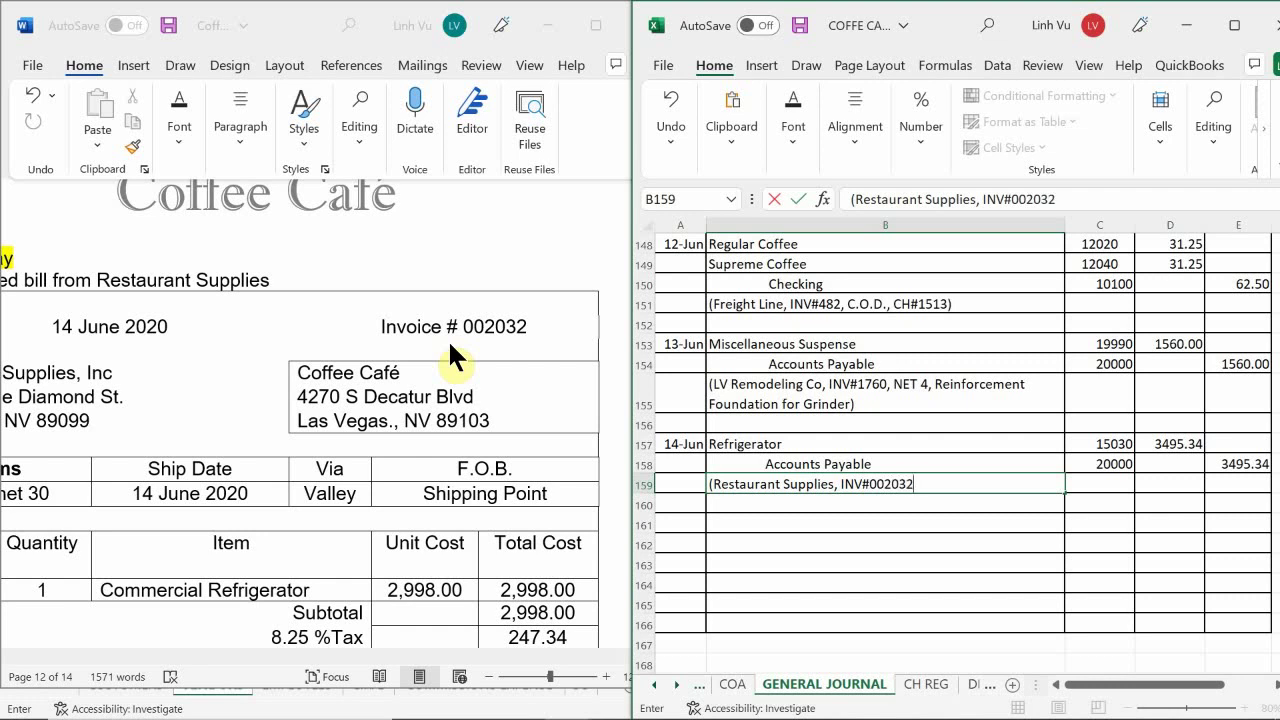
text(, )
text(NE)
key(BackSpace)
key(BackSpace)
text(NR)
key(BackSpace)
text(ET)
key(BackSpace)
key(BackSpace)
key(BackSpace)
key(BackSpace)
text(1% 15 NET 30))
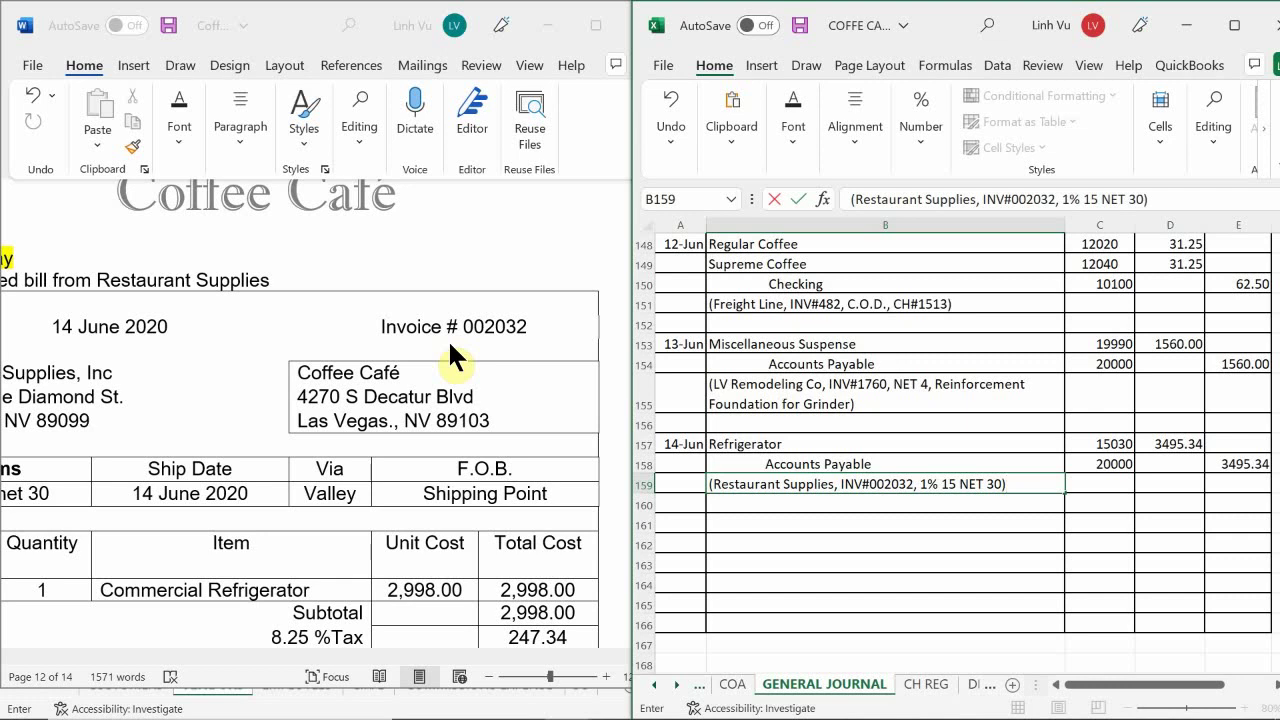
key(Return)
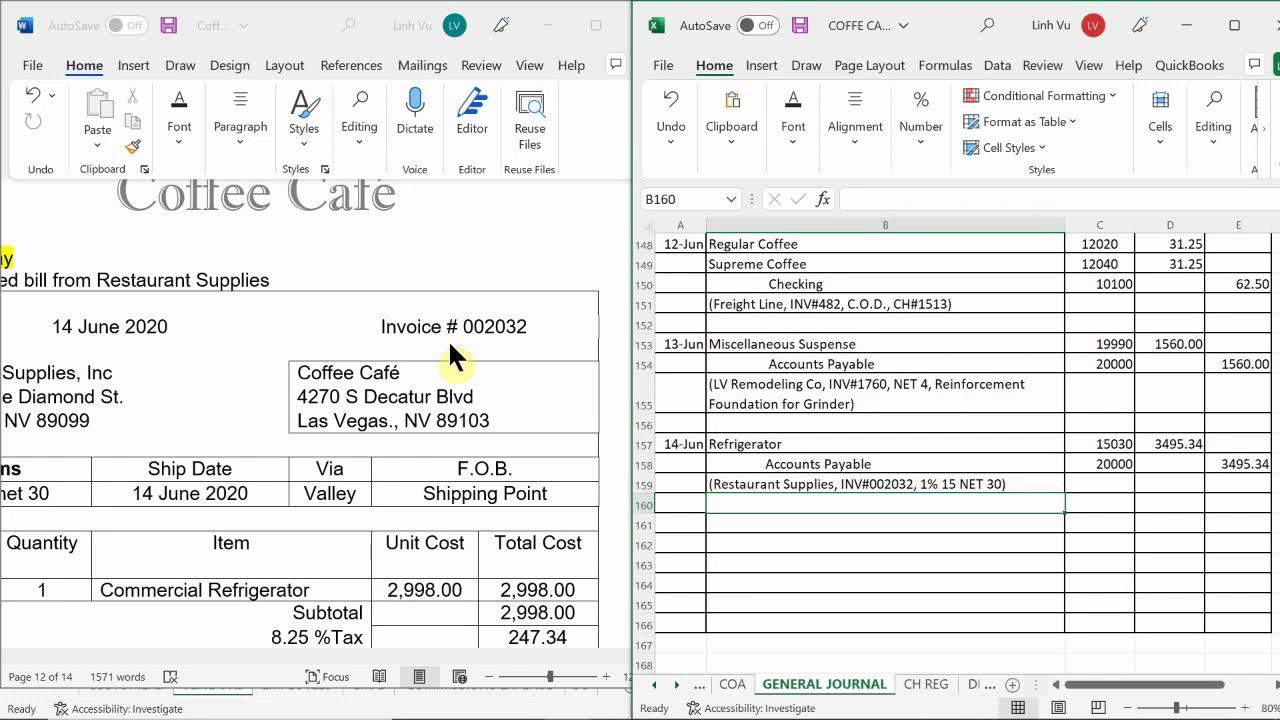
- Scroll through the refrigerator invoice in Word to review it
click(329, 486)
scroll(329, 480, down, 3)
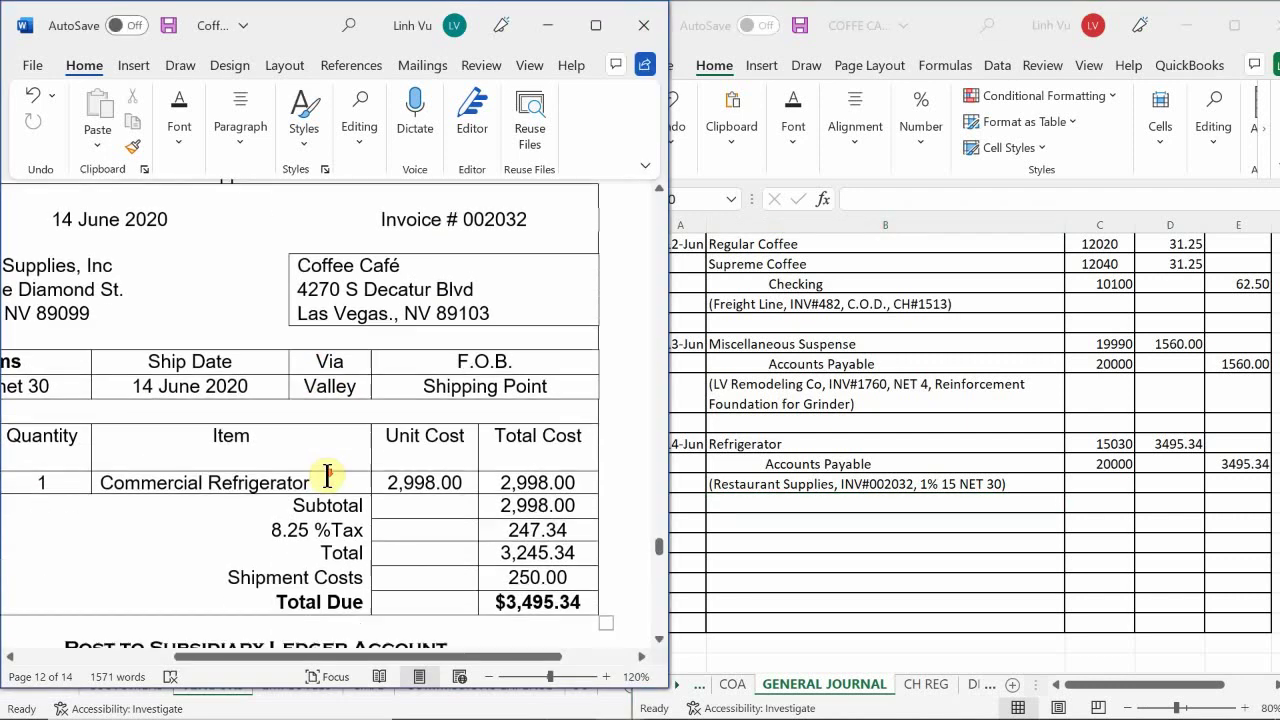
scroll(329, 478, down, 2)
scroll(331, 477, down, 1)
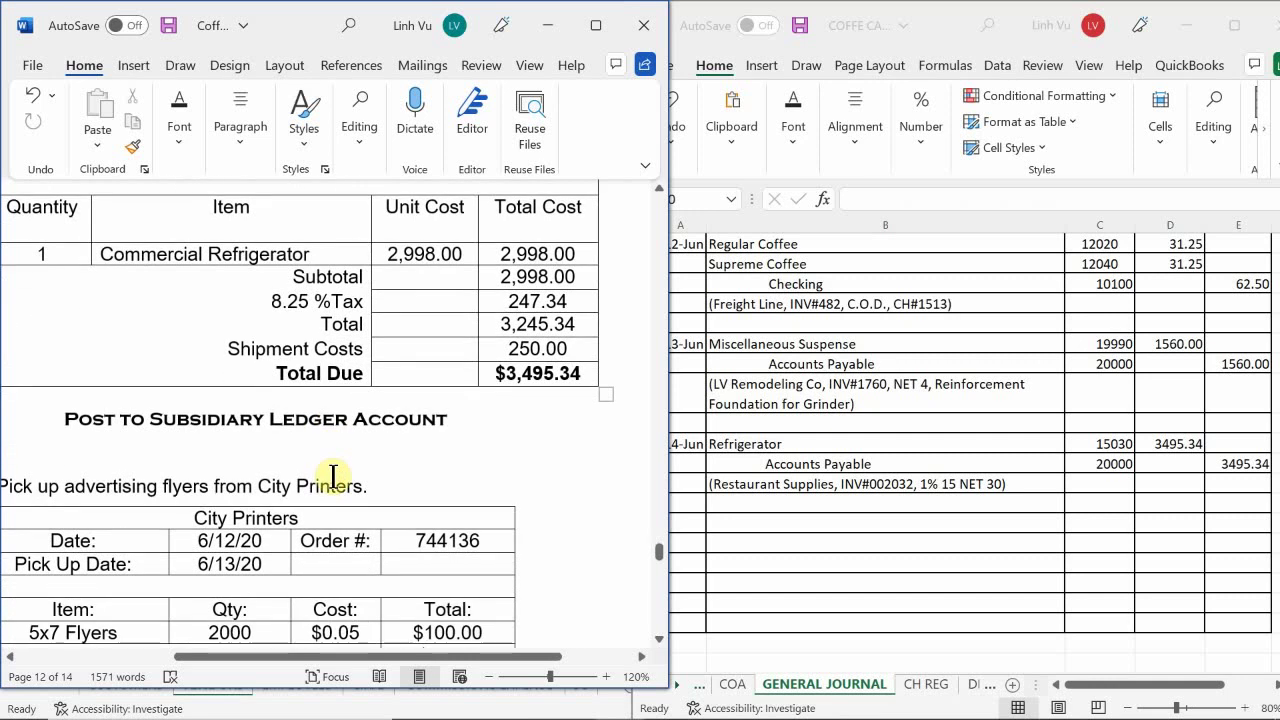
scroll(333, 477, up, 3)
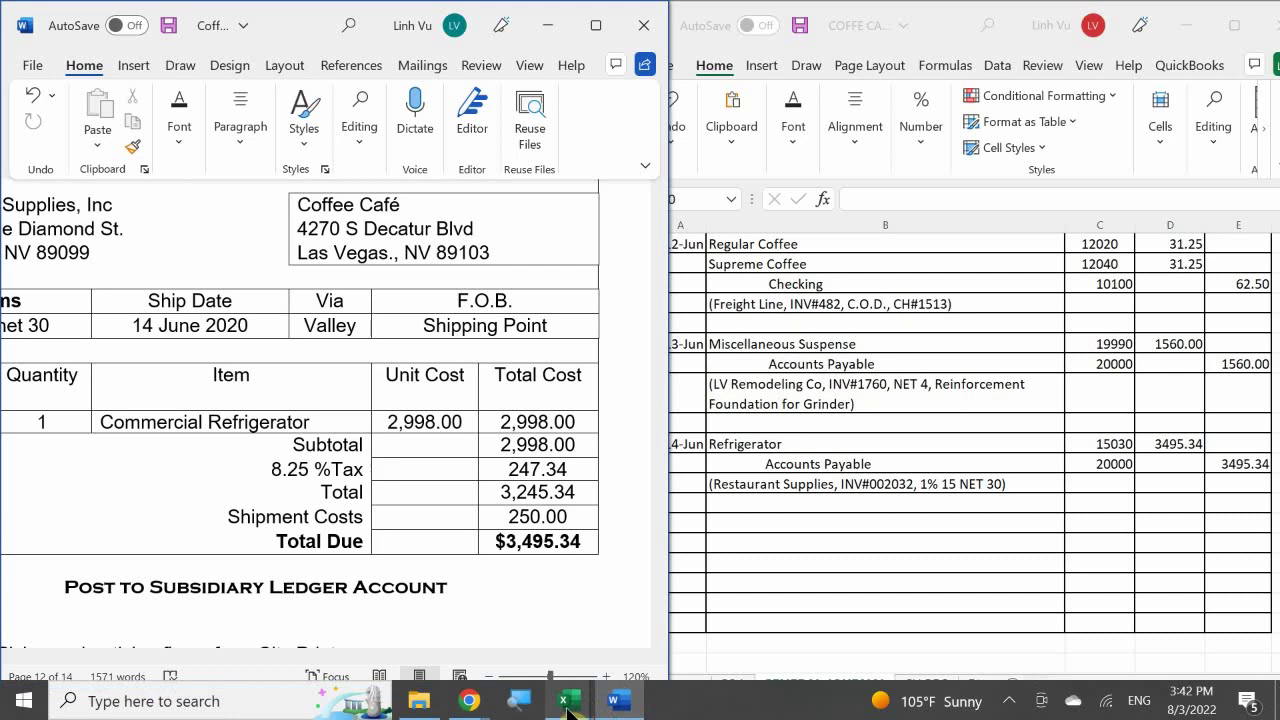
- Switch to the general ledger workbook showing Accounts Payable 20000
click(567, 703)
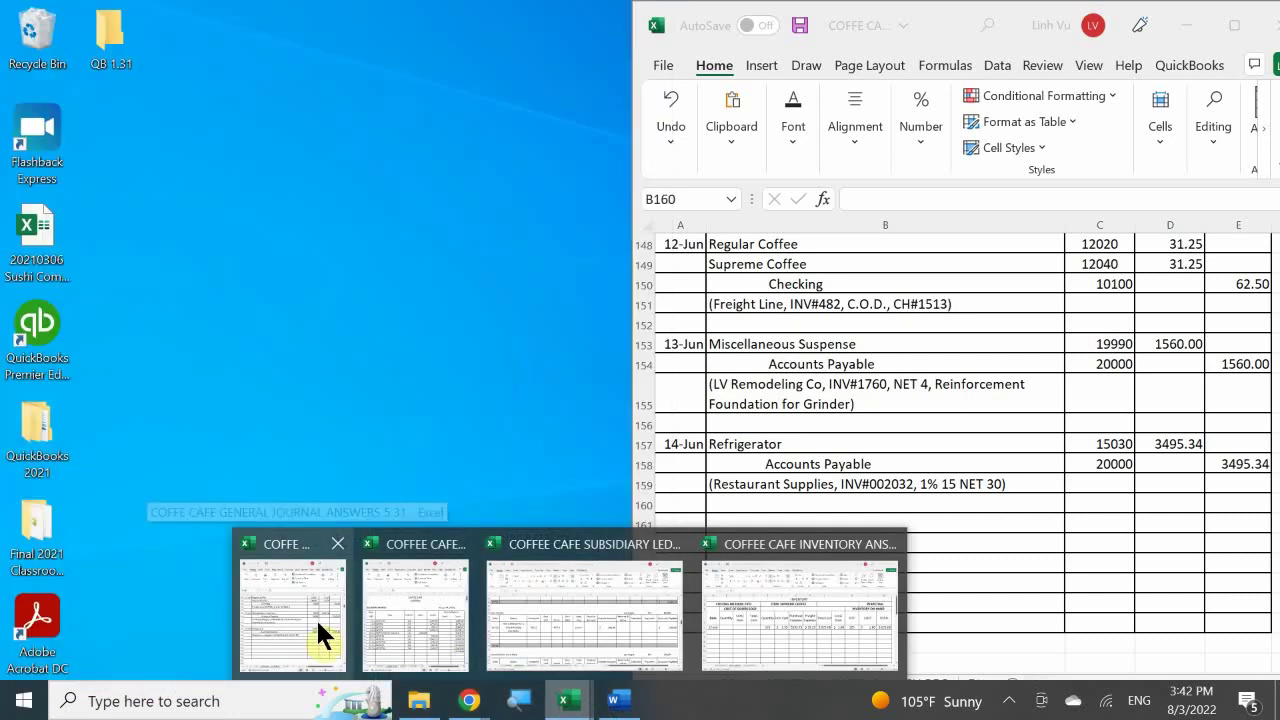
mouse_move(431, 626)
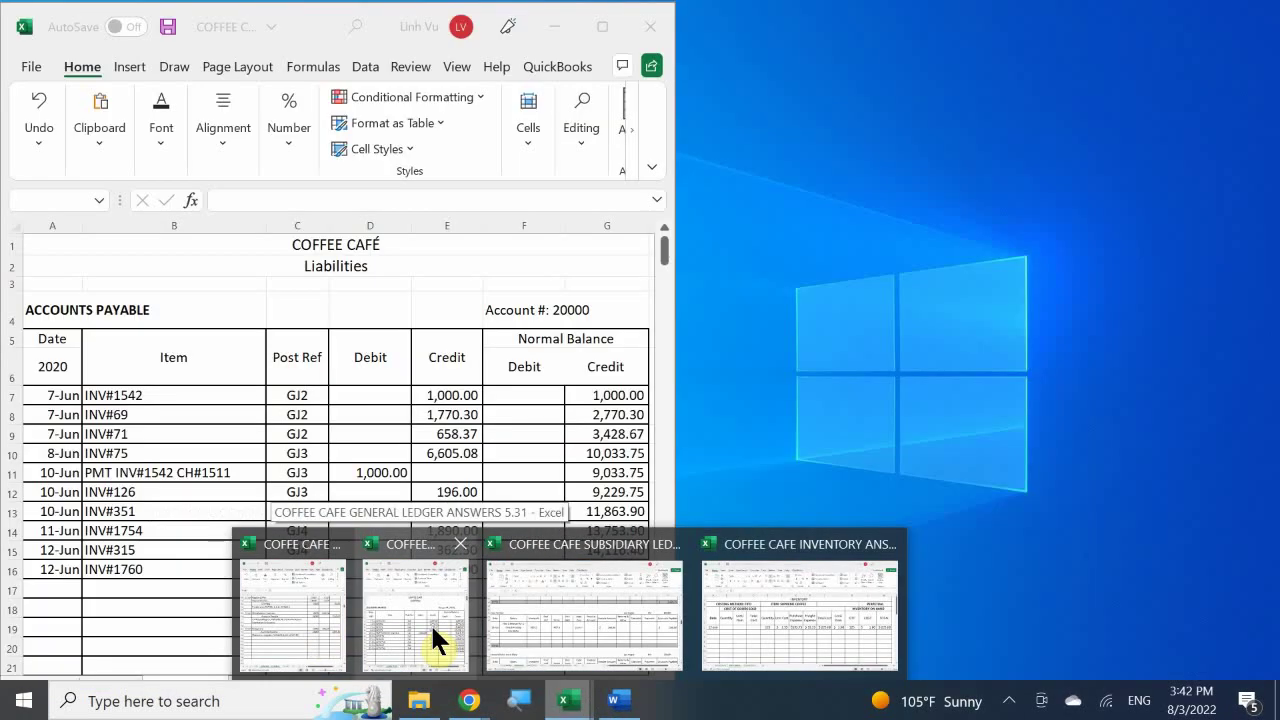
click(430, 623)
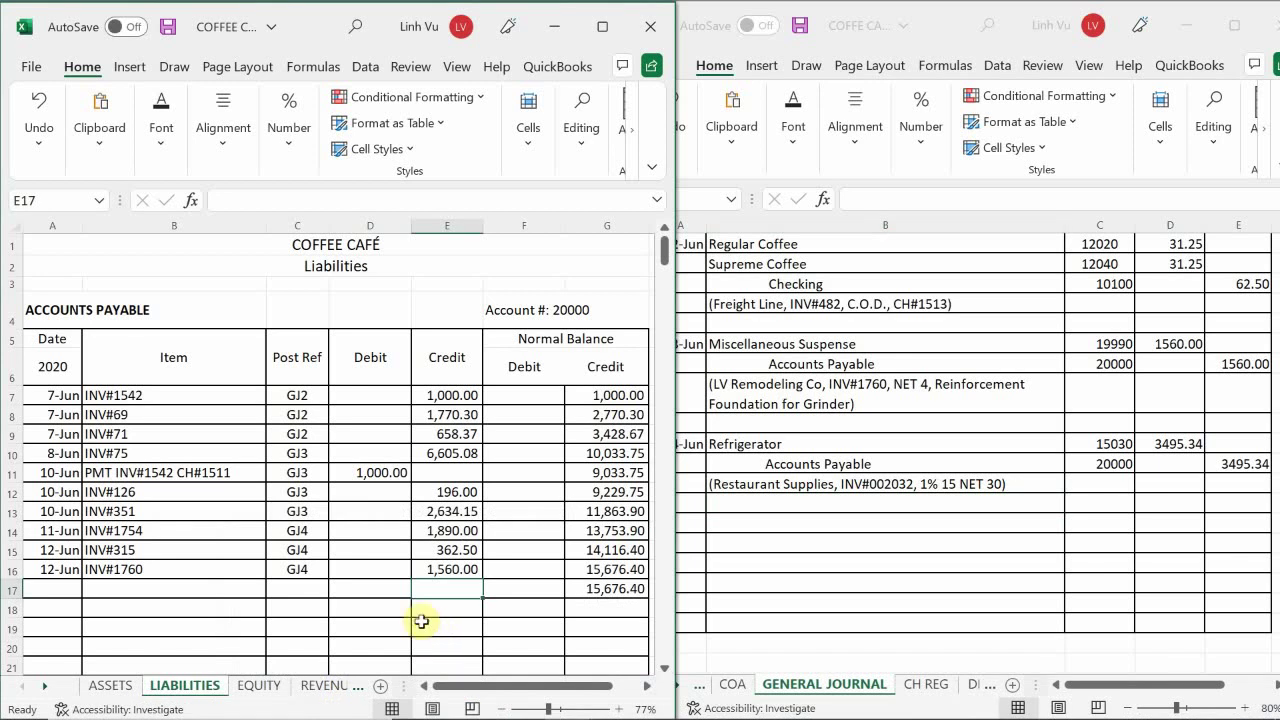
- On the ASSETS sheet, select the first empty date cell of Refrigerator account 15030
click(116, 687)
click(111, 541)
scroll(111, 541, down, 10)
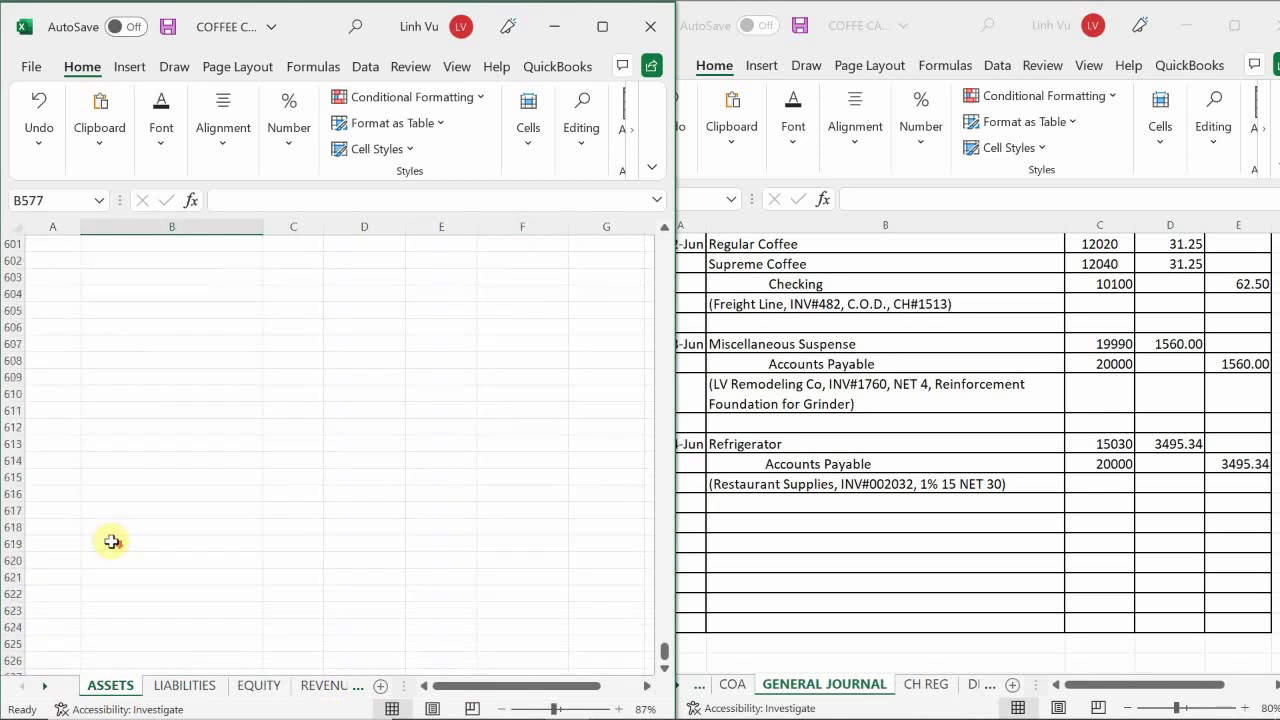
scroll(111, 541, up, 20)
scroll(110, 540, up, 12)
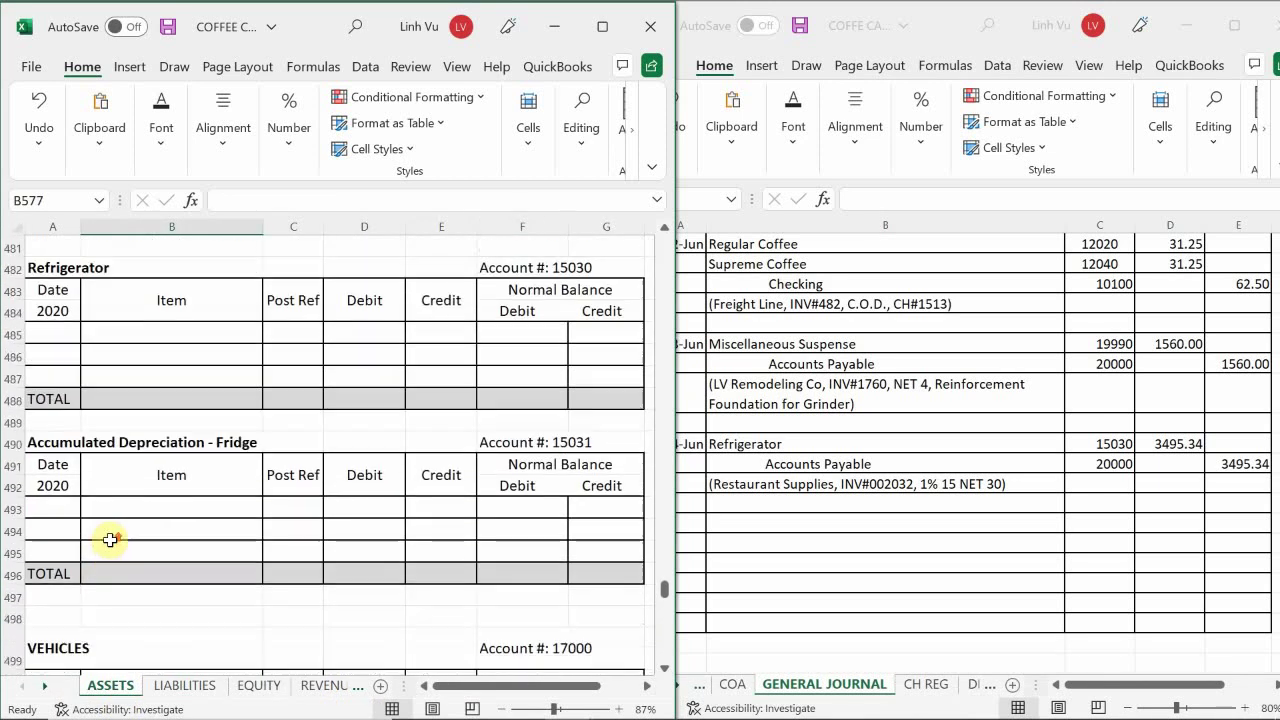
scroll(110, 540, up, 6)
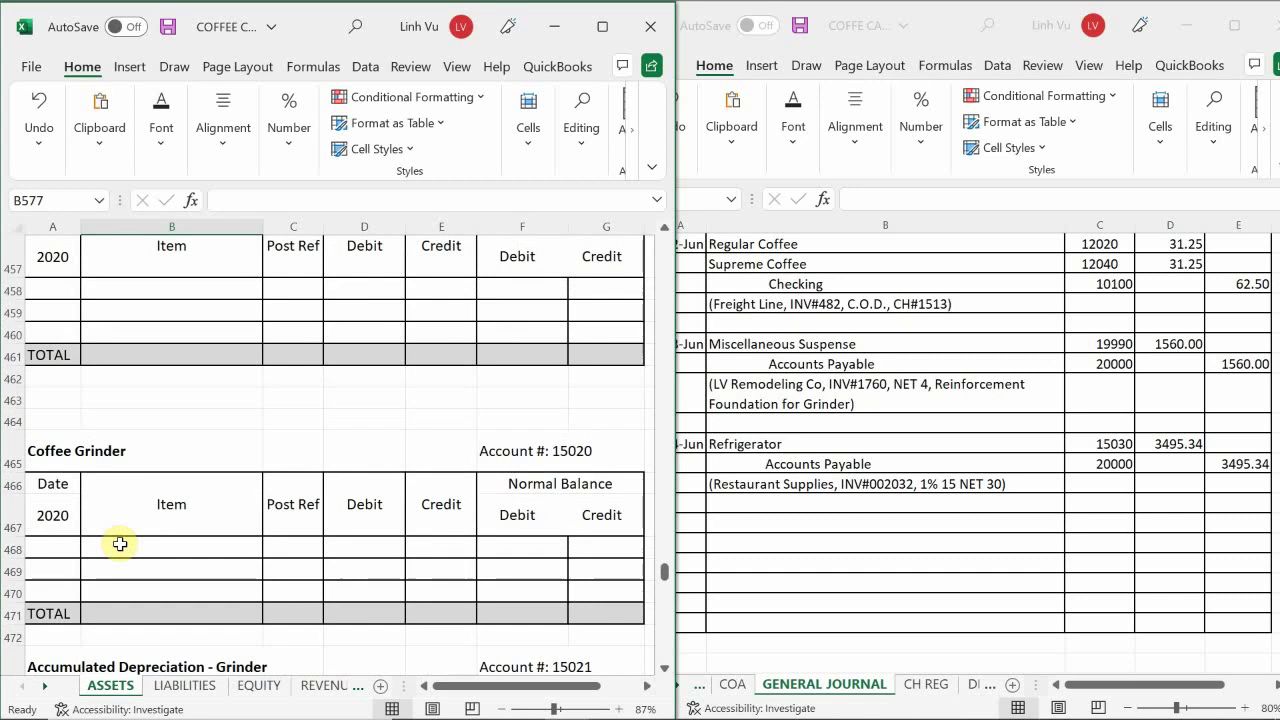
scroll(119, 543, down, 14)
scroll(119, 548, up, 7)
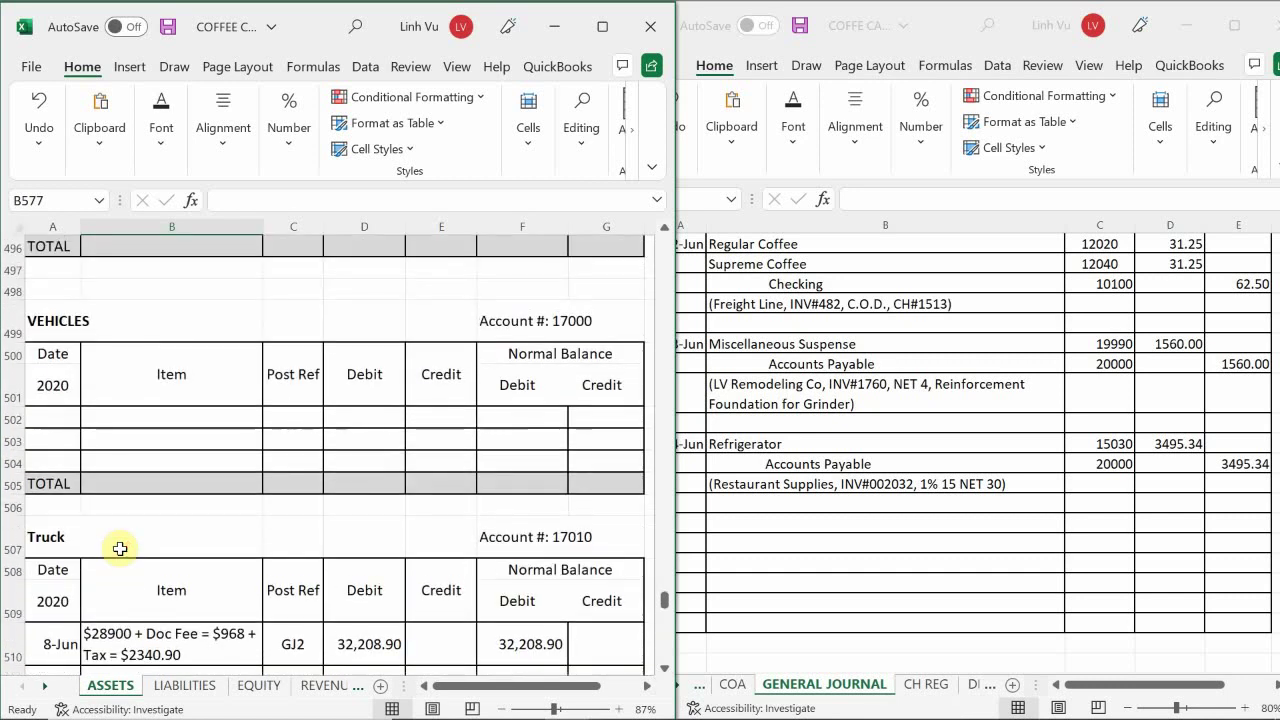
scroll(119, 548, up, 3)
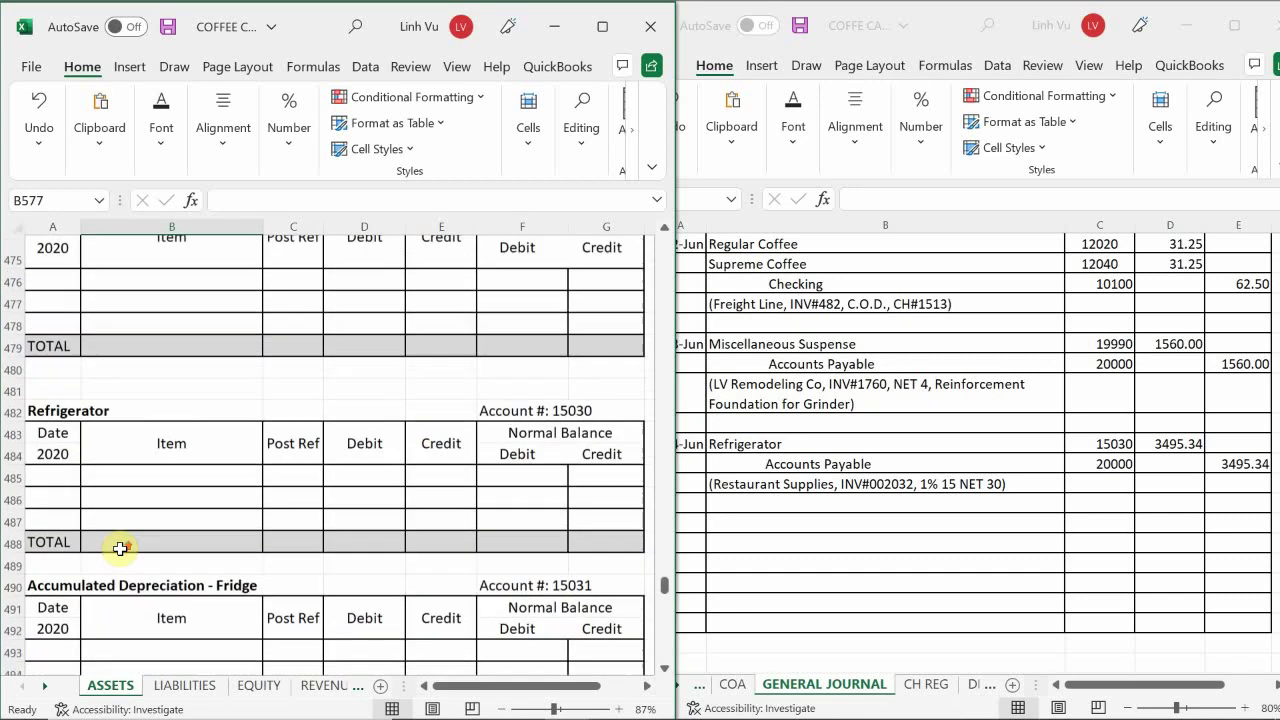
scroll(119, 548, down, 2)
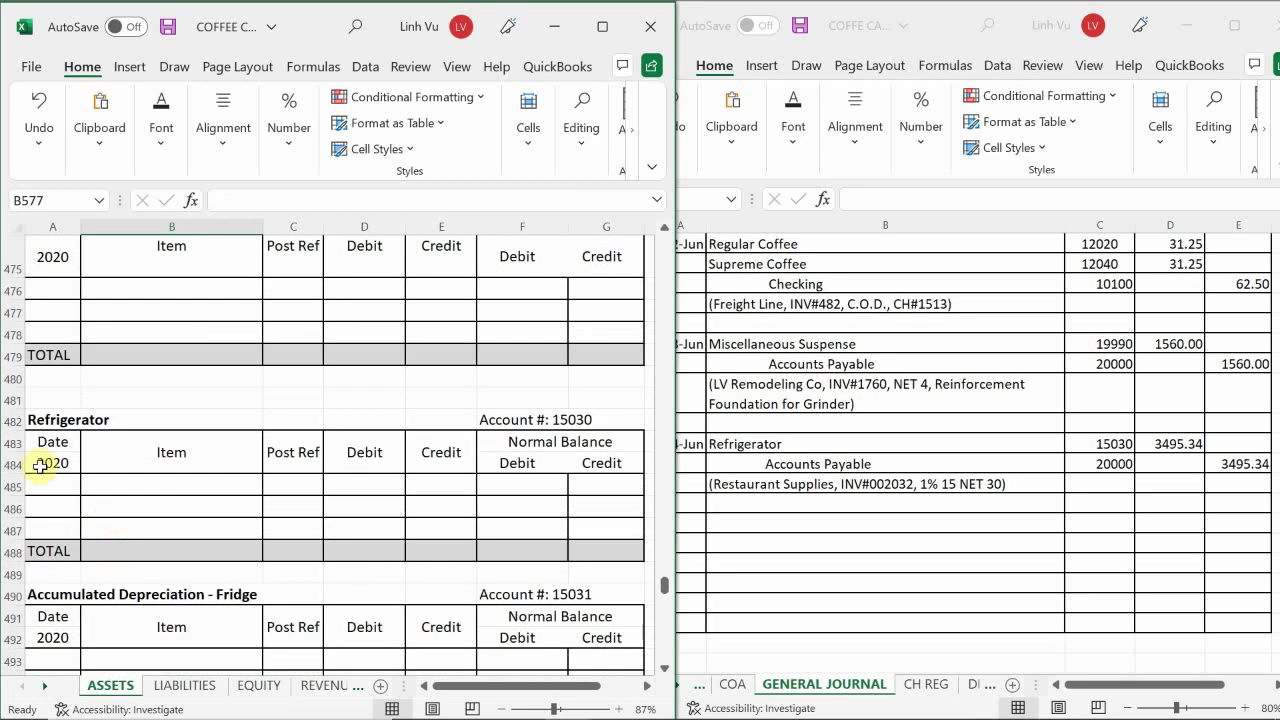
click(48, 486)
- Date the new Refrigerator ledger row in A485 as 6/14
text(6/)
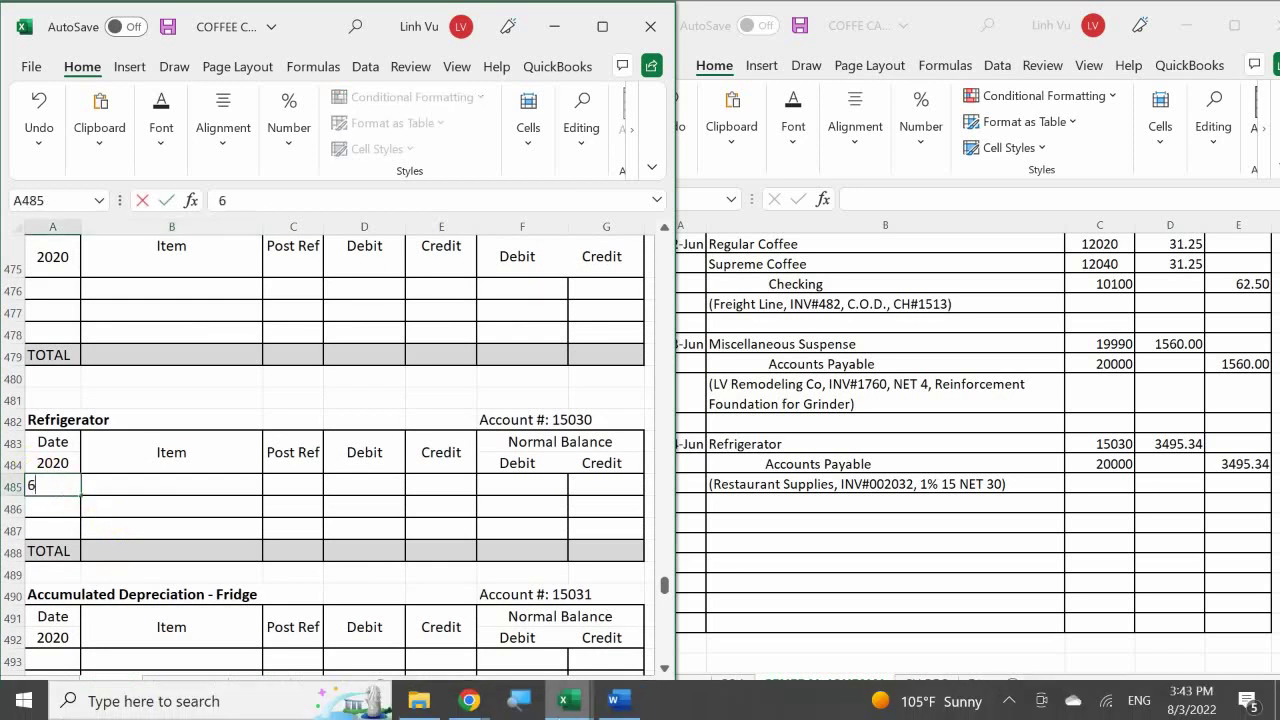
mouse_move(565, 700)
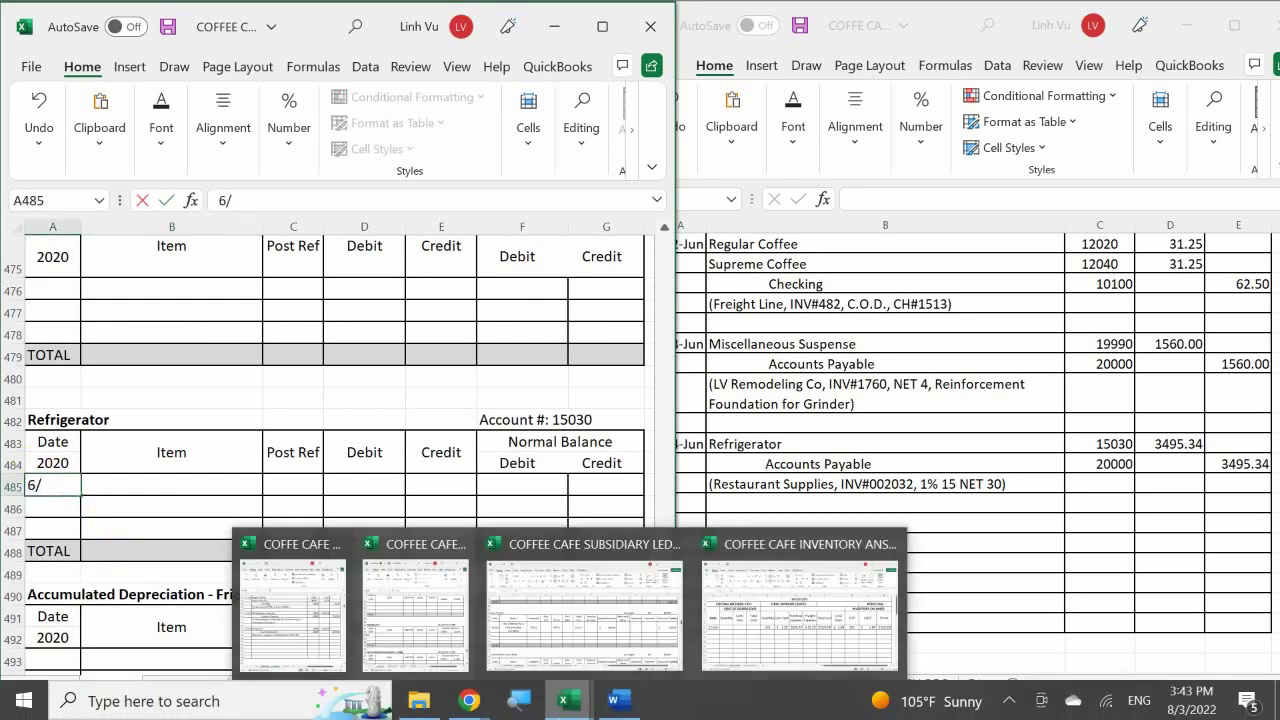
text(147)
key(Return)
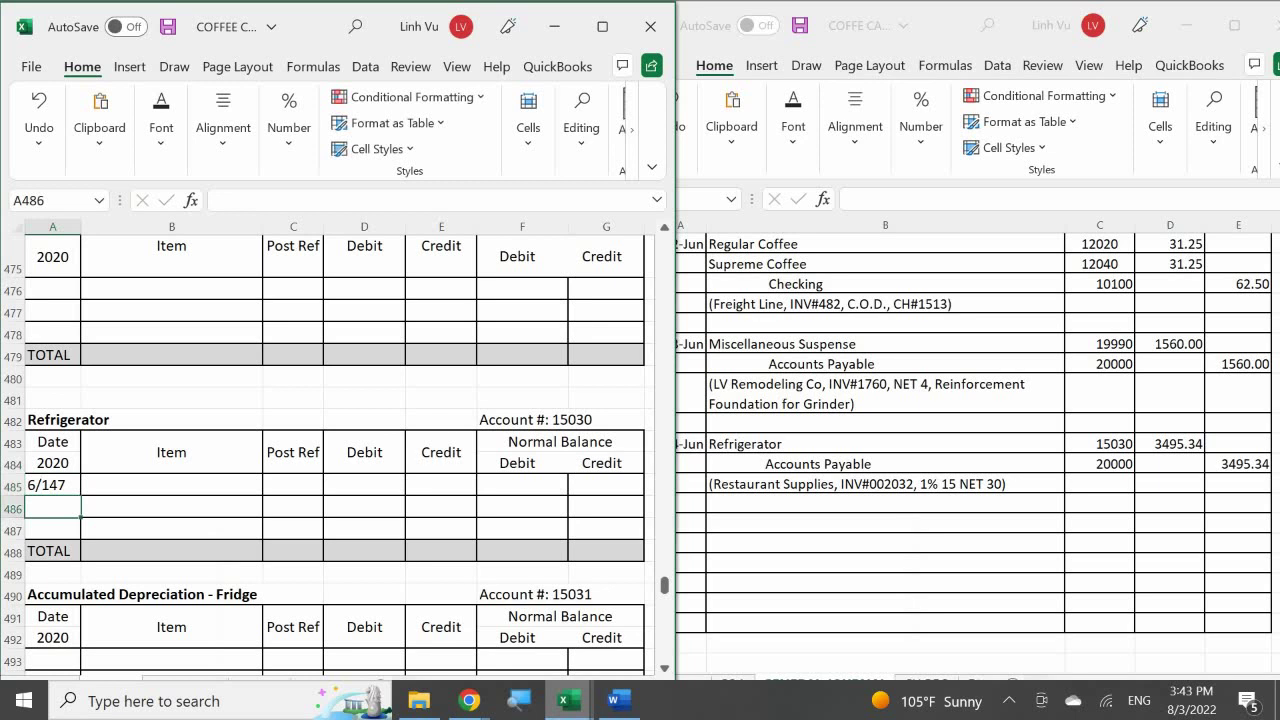
key(Up)
text(6/14)
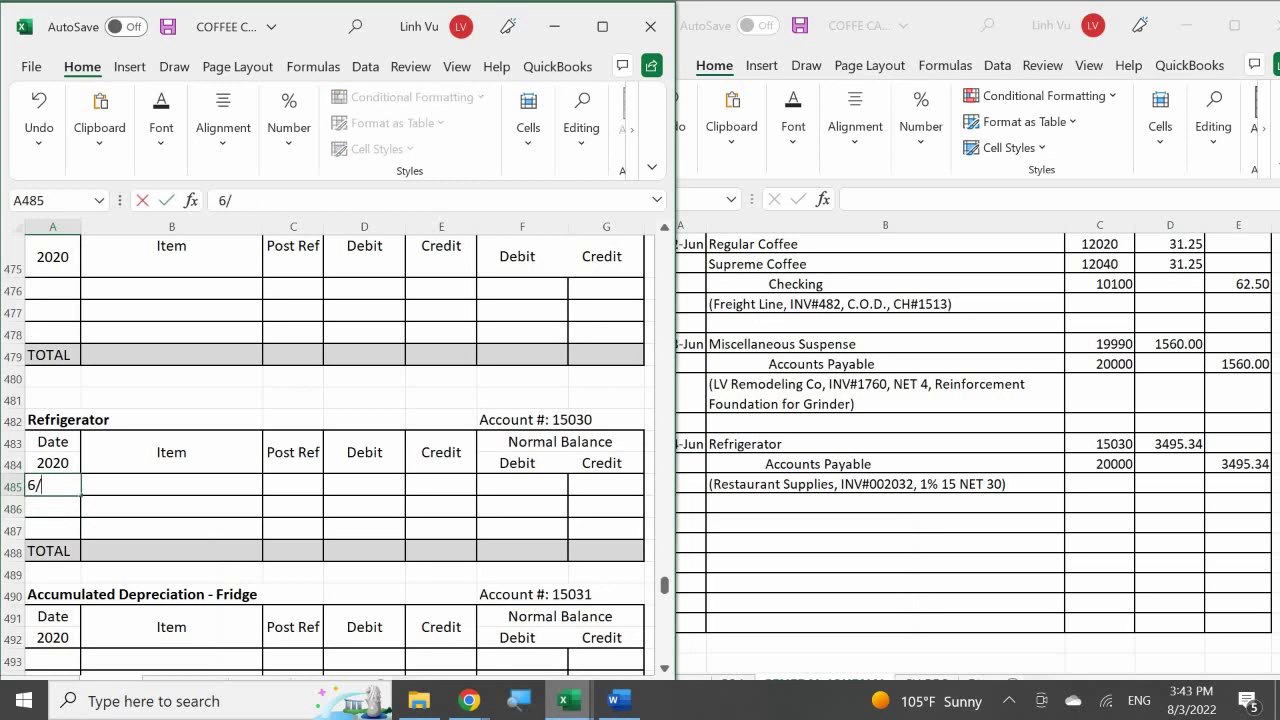
key(Return)
- Enter the item note with the $2998 price, 8.25% tax of $247.4 and $250 shipping
key(Right)
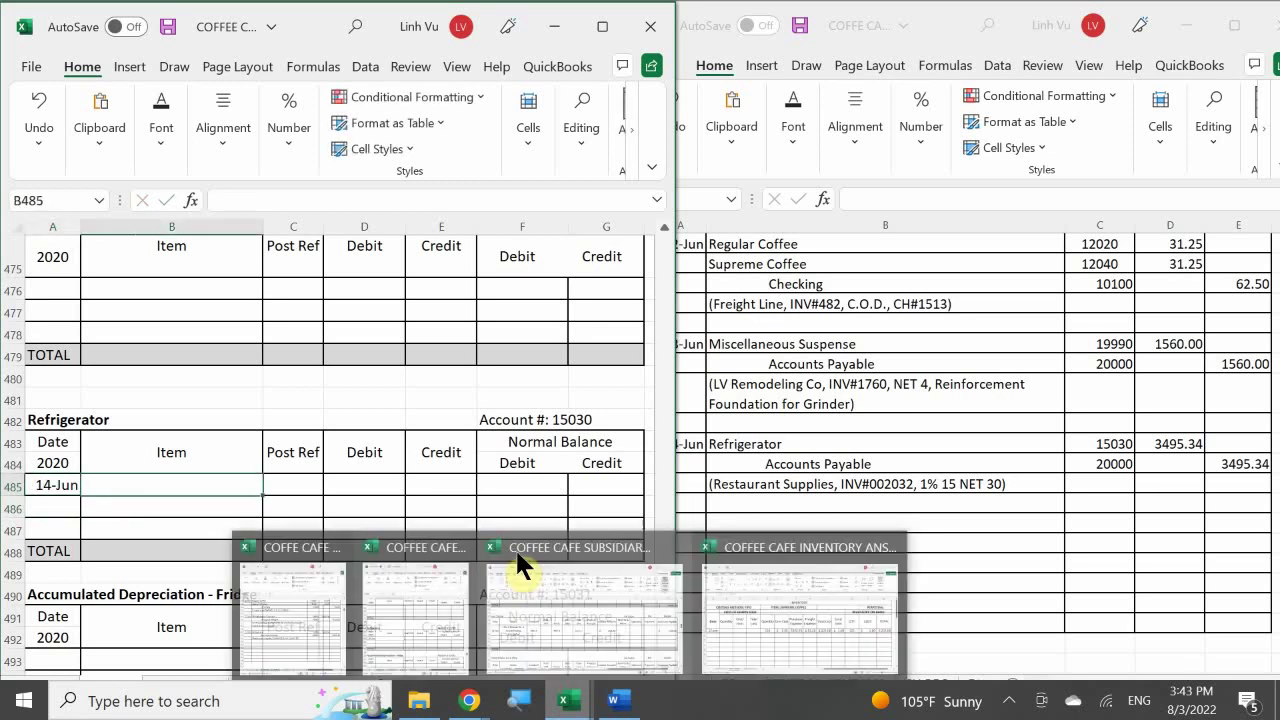
mouse_move(469, 700)
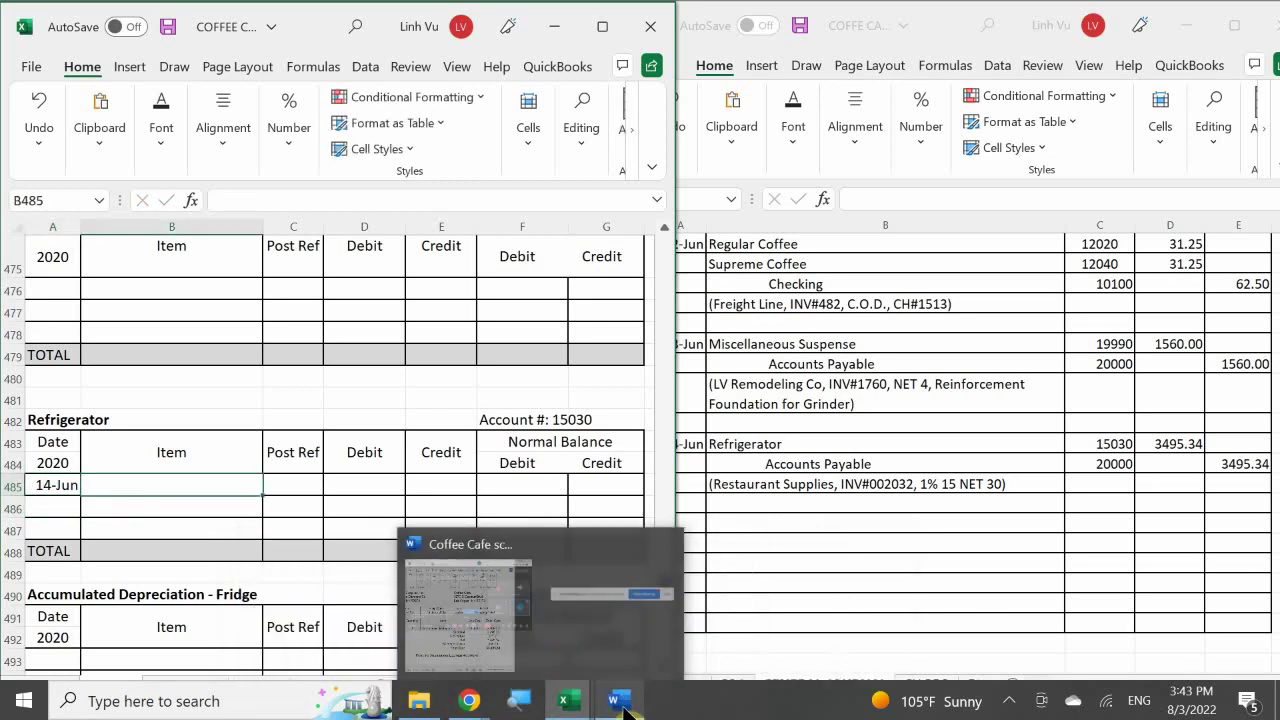
mouse_move(619, 700)
mouse_move(615, 642)
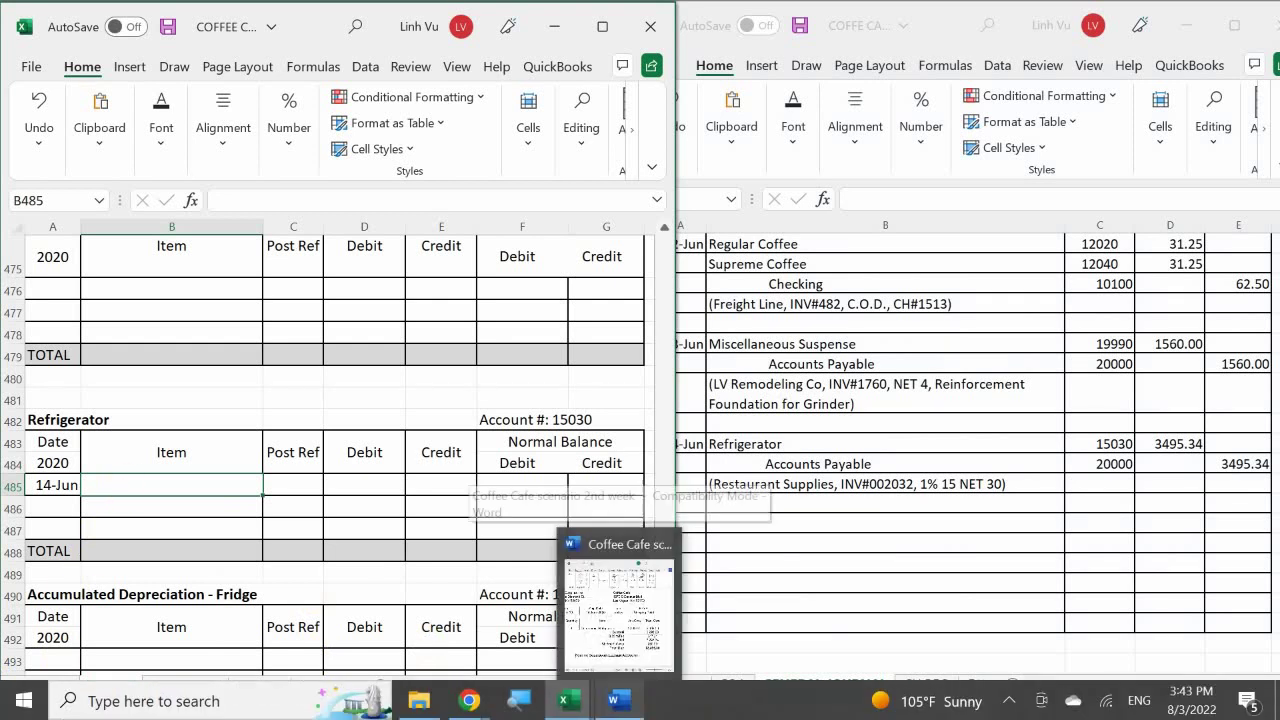
text($2998 +)
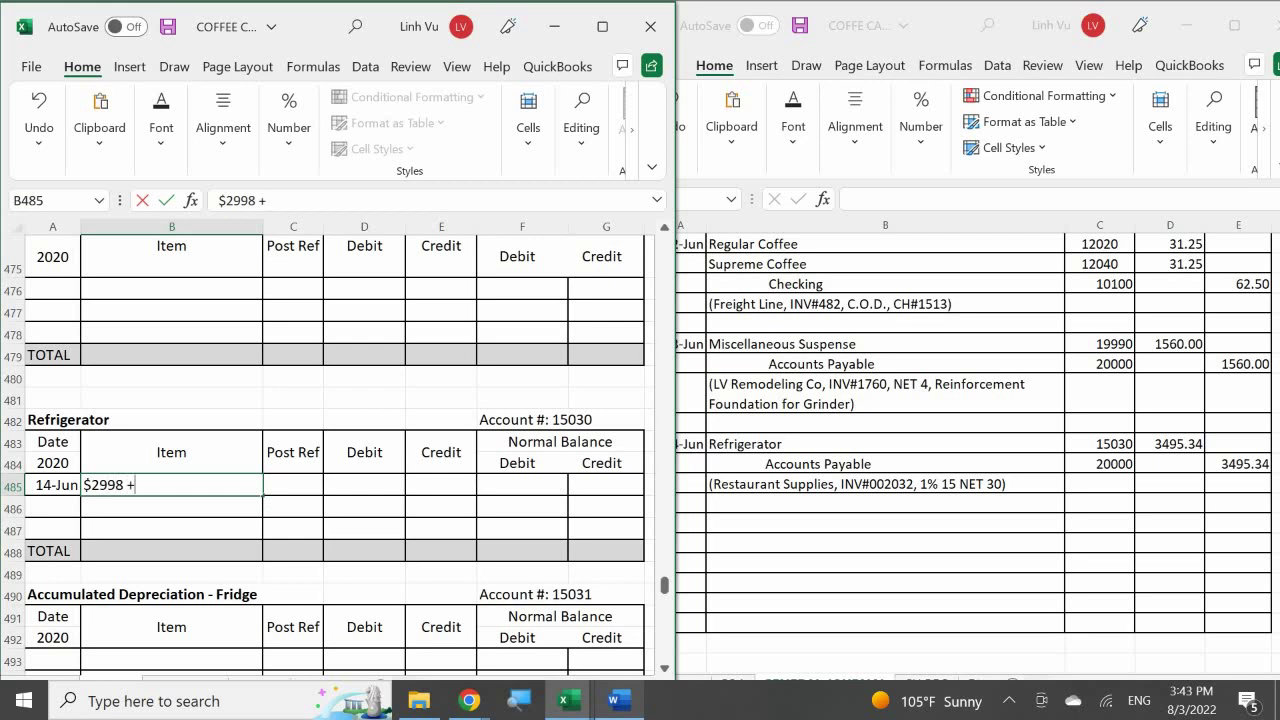
text(8.25% Tax)
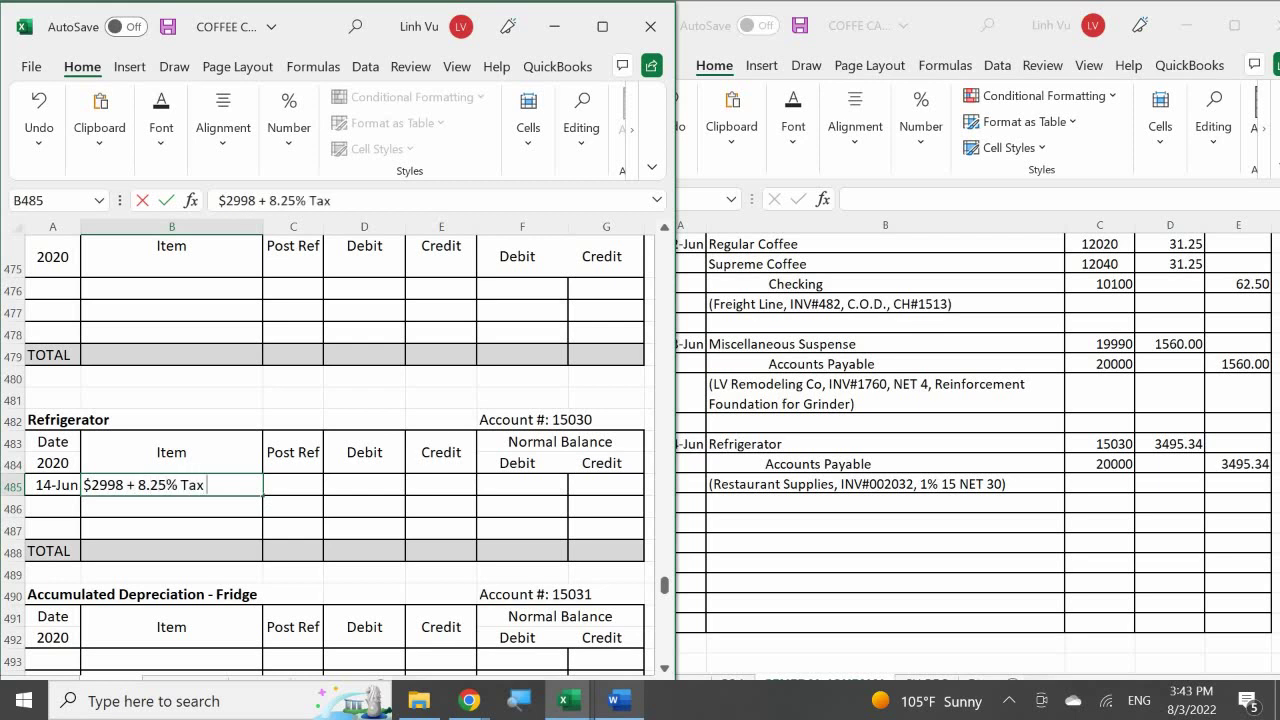
text( = $247.)
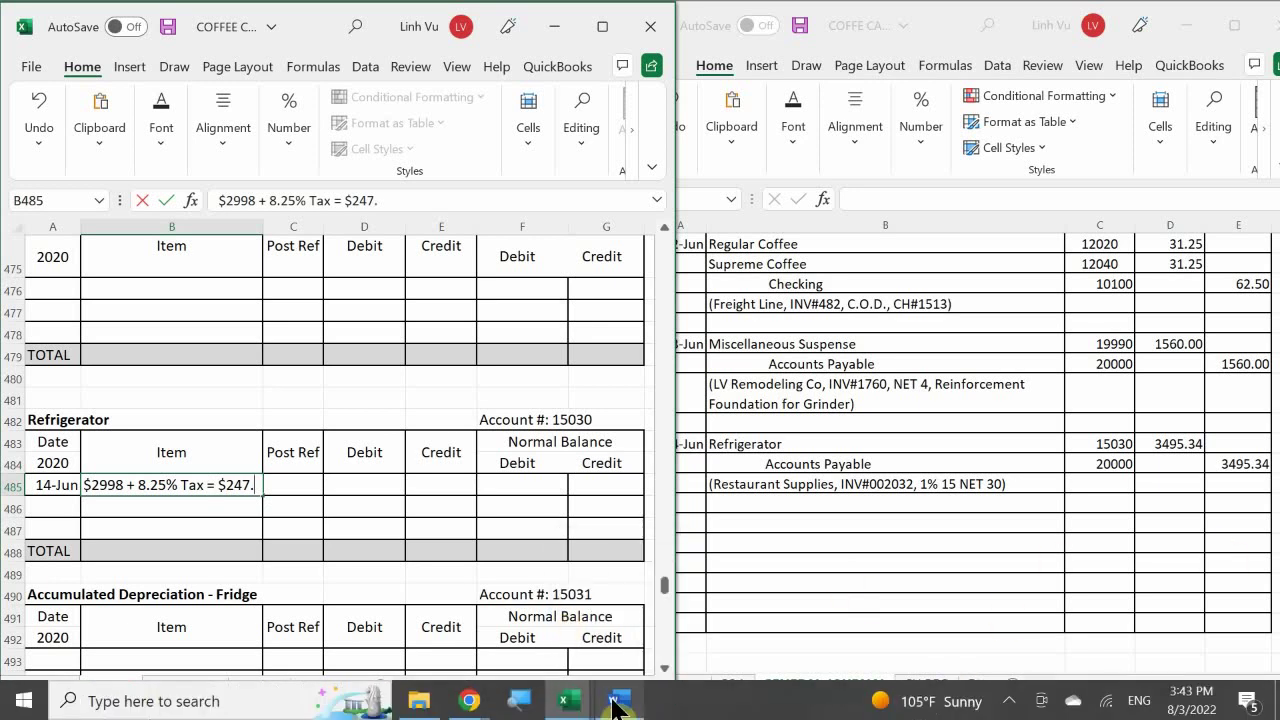
mouse_move(630, 617)
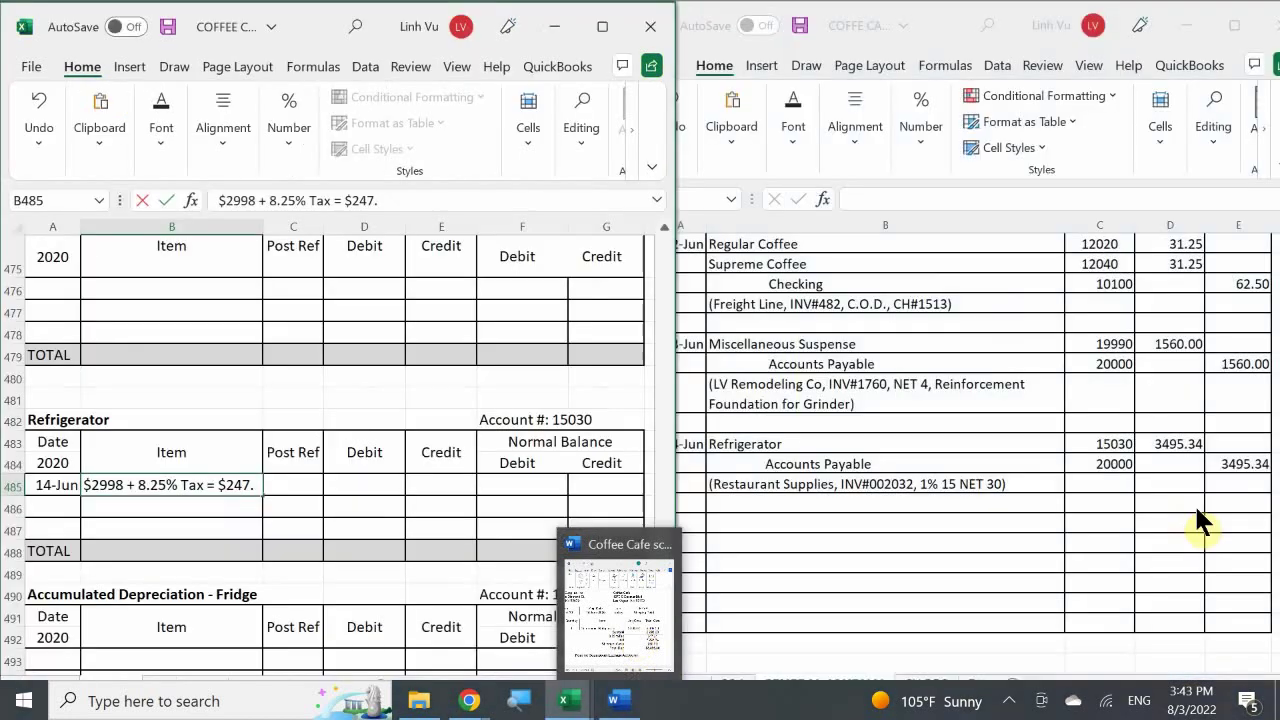
text(4)
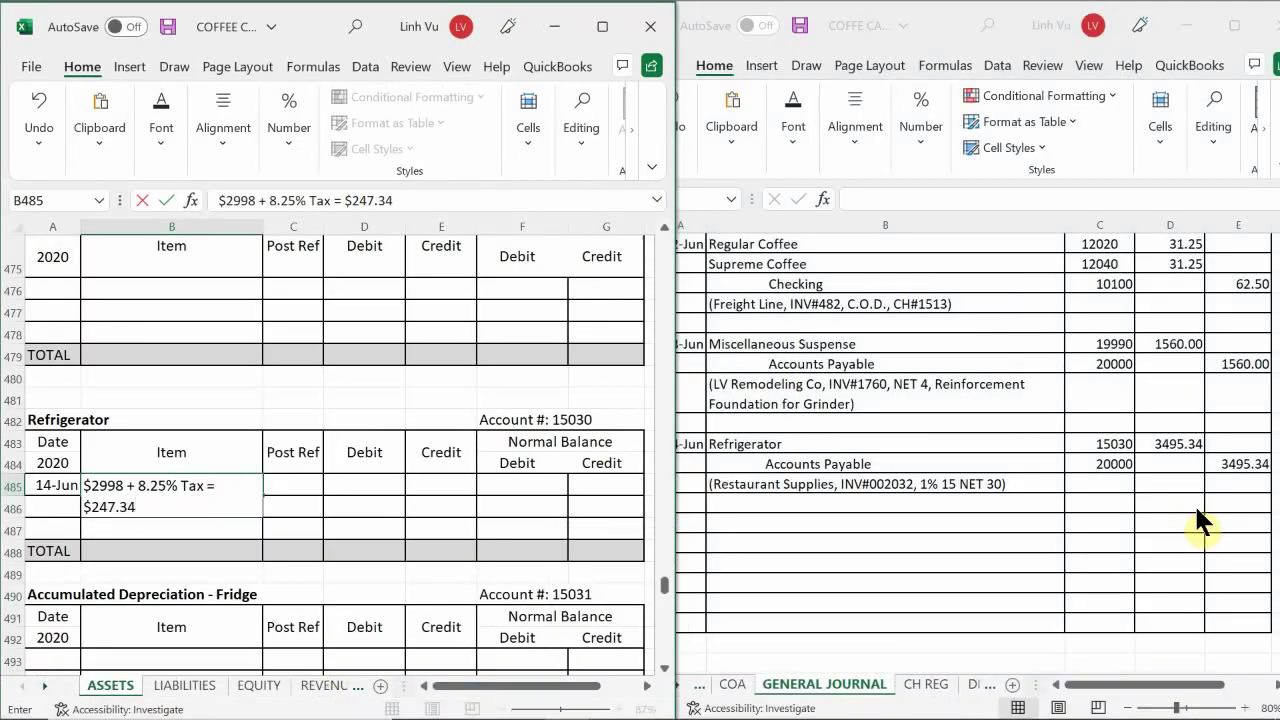
text( + $250 Shippom)
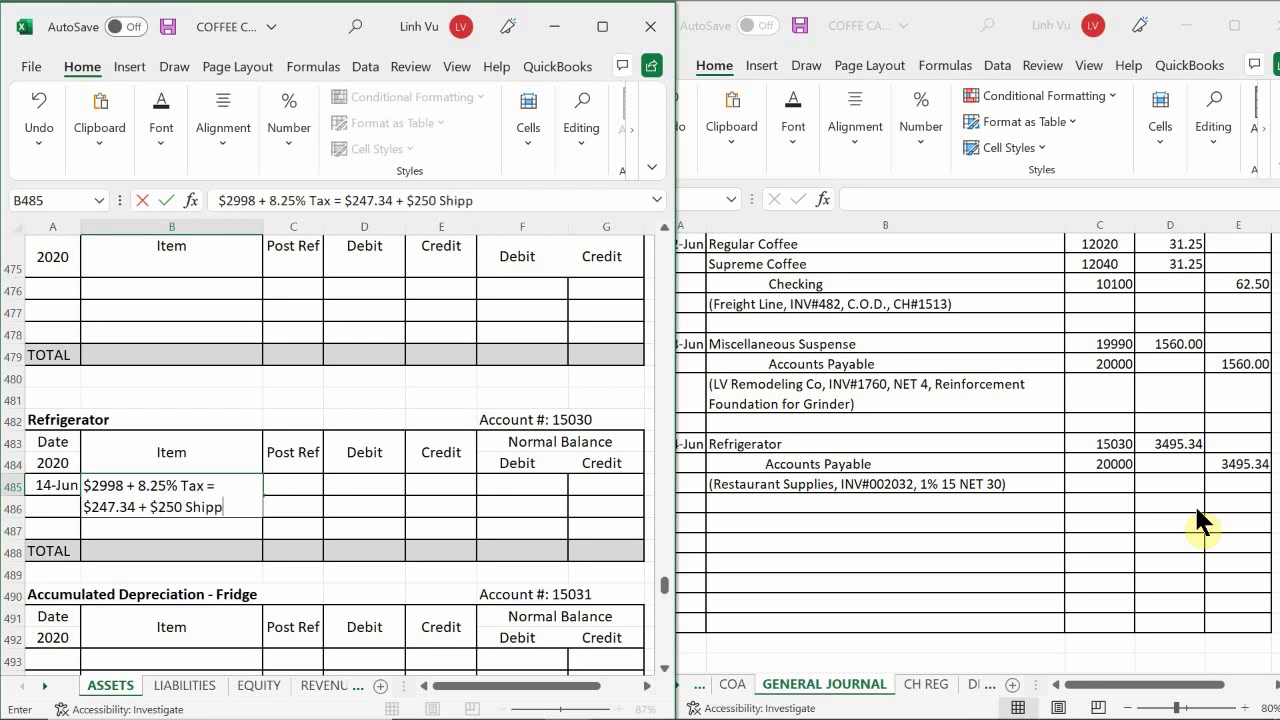
key(BackSpace)
key(BackSpace)
text(ing)
key(Tab)
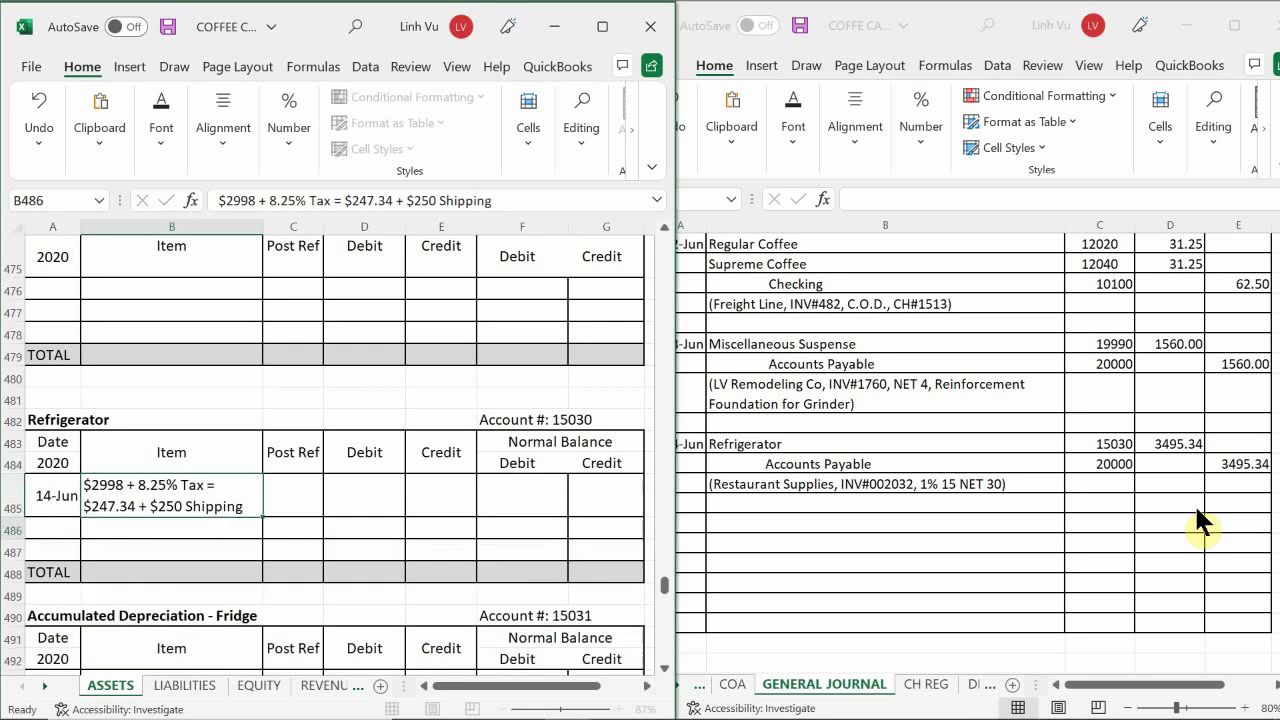
- Enter GJ4 as Post Ref, a 3495.34 debit, and a =D485 debit balance
text(G)
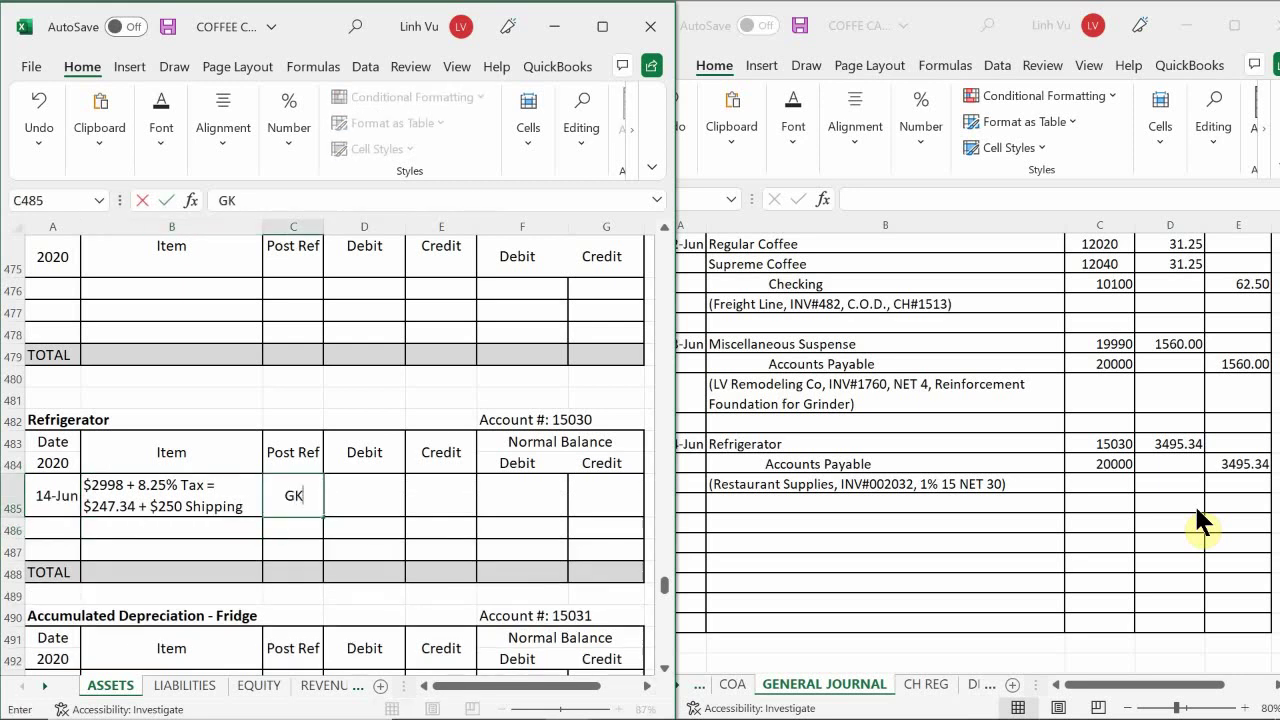
text(J4)
key(Return)
key(Right)
key(Up)
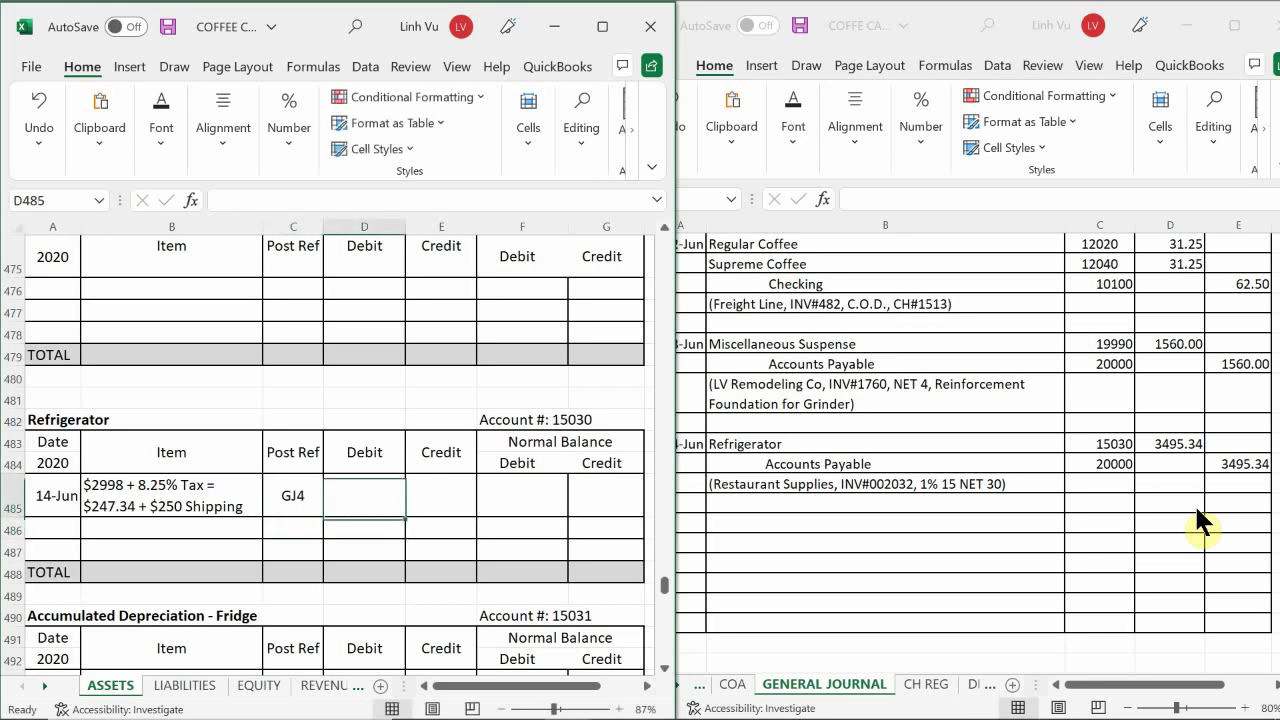
text(3)
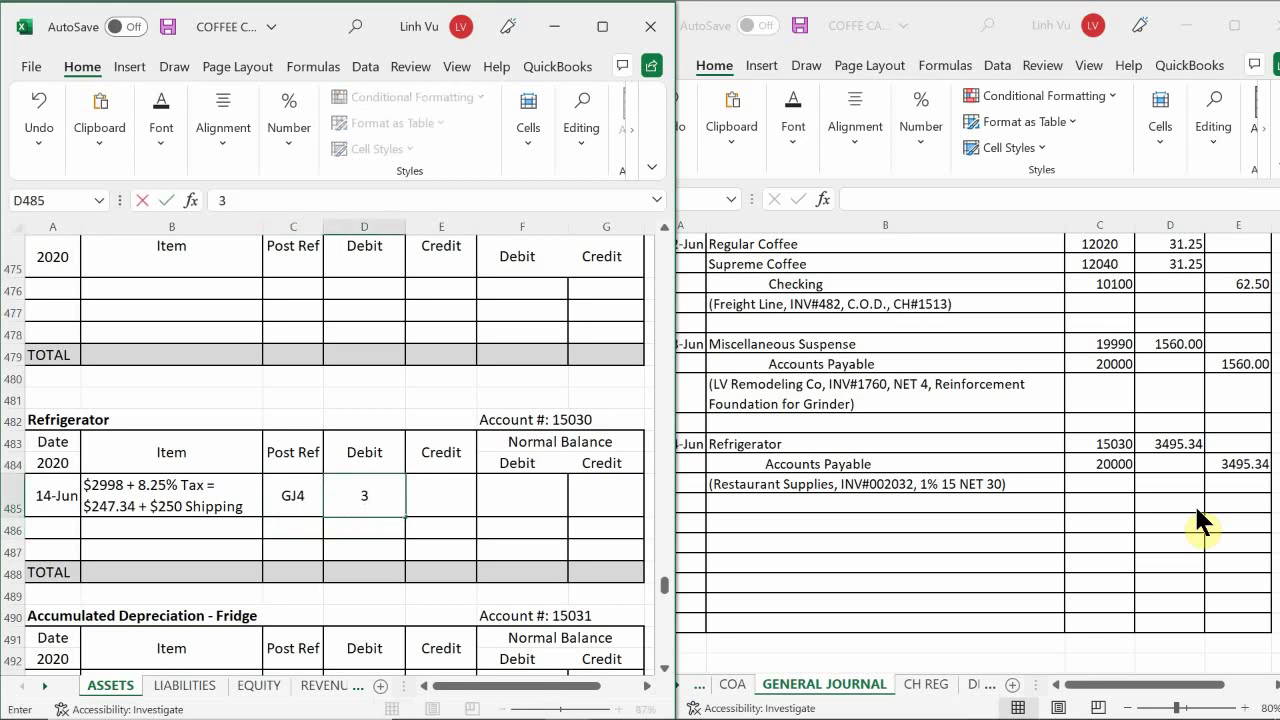
text(495.34)
key(Return)
key(Right)
key(Up)
key(Right)
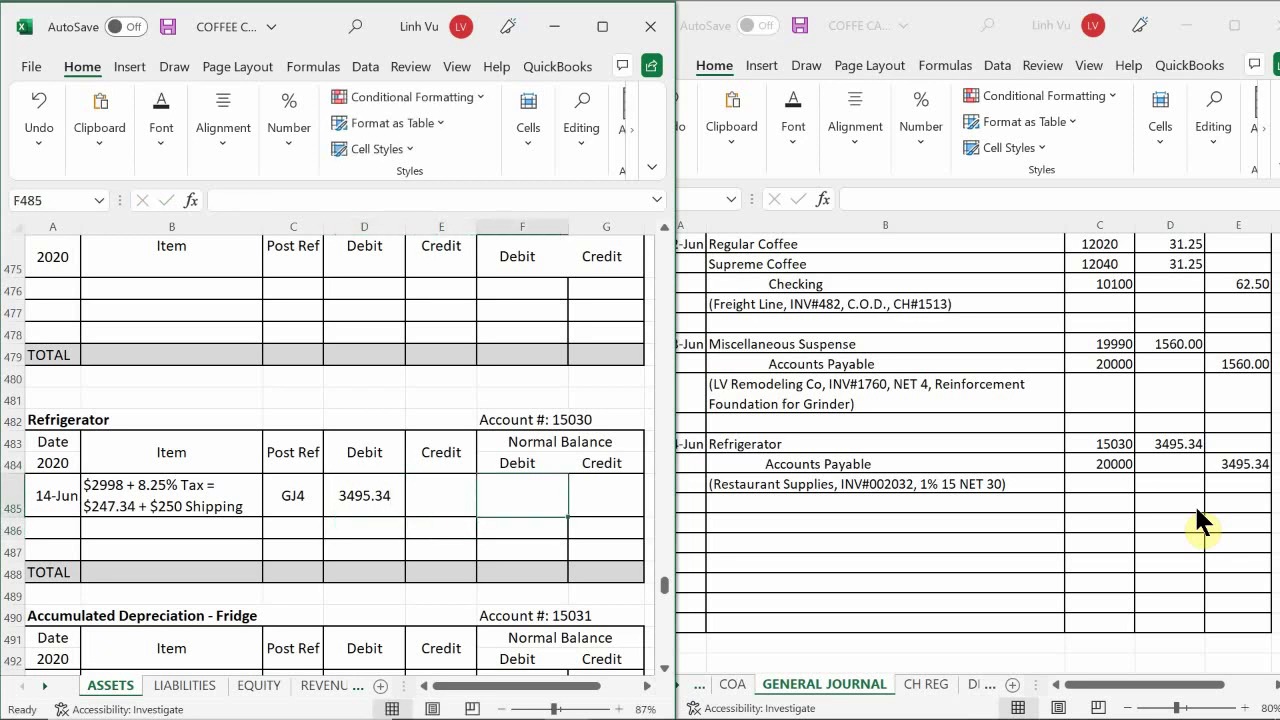
text(=)
key(Left)
key(Left)
key(Return)
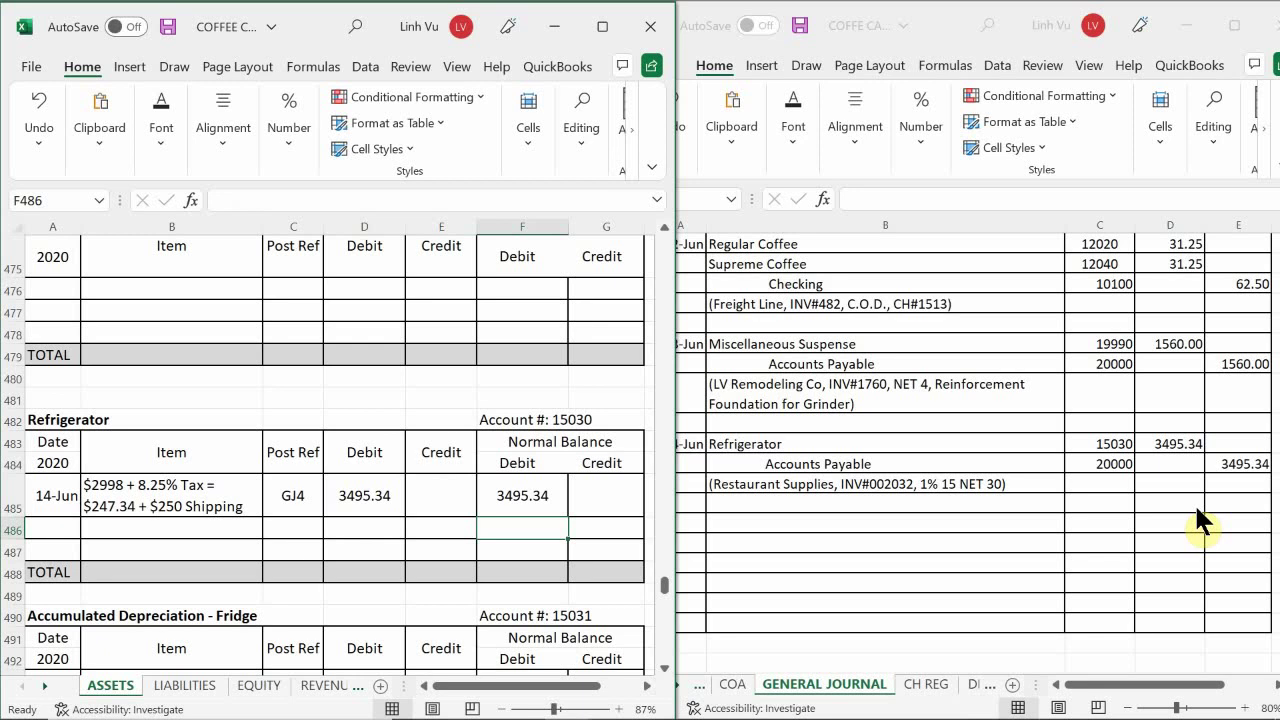
- On the LIABILITIES sheet, date Accounts Payable row 17 as 6/14
click(188, 686)
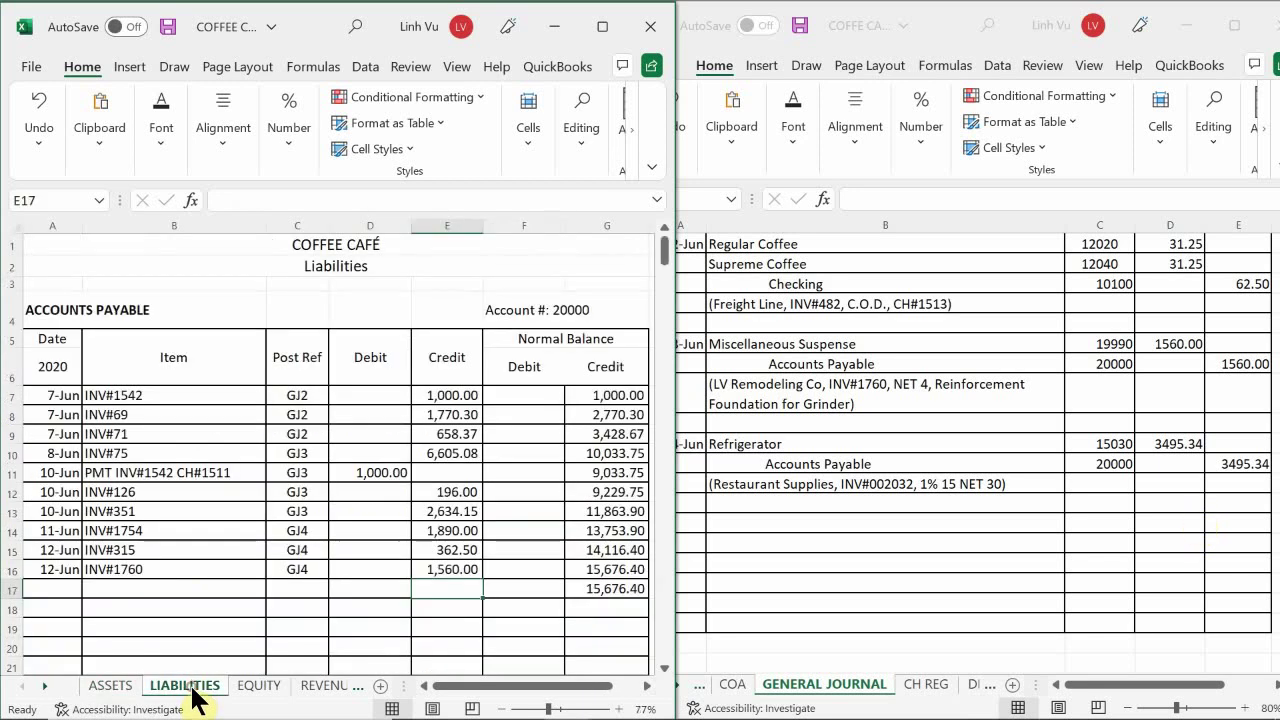
click(132, 476)
scroll(150, 476, down, 1)
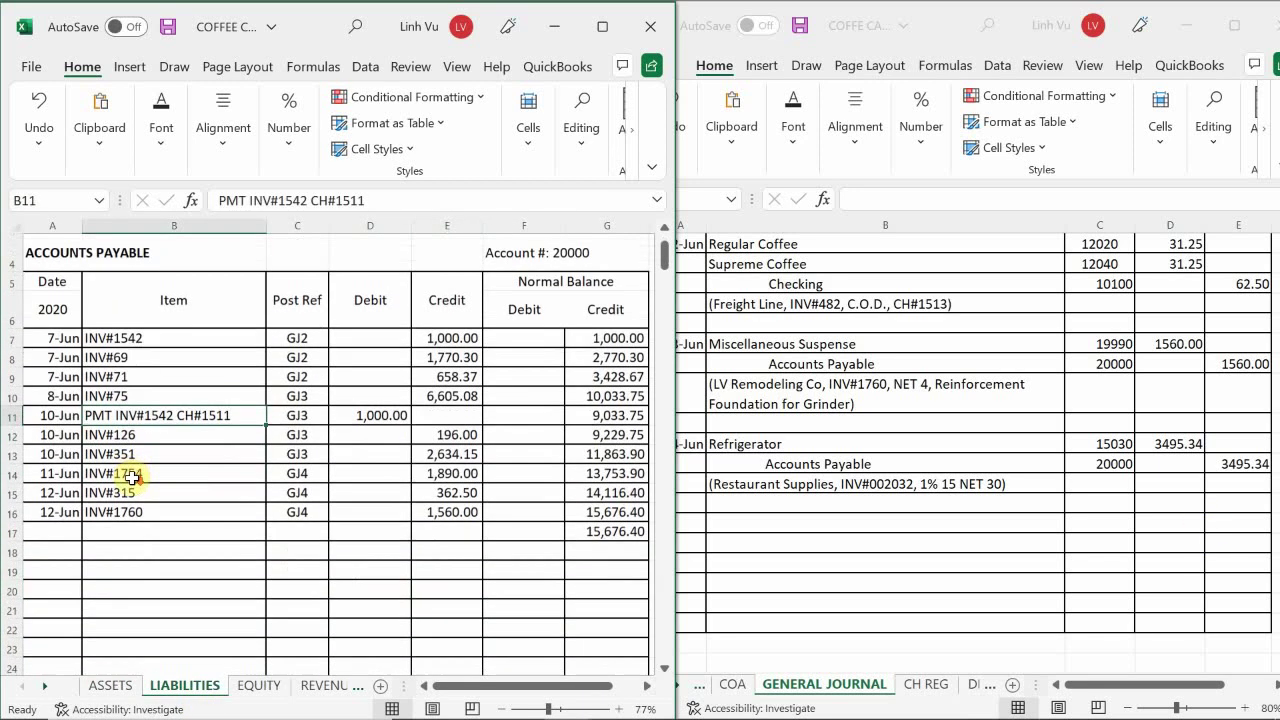
scroll(123, 477, up, 1)
scroll(100, 476, down, 2)
scroll(91, 476, down, 1)
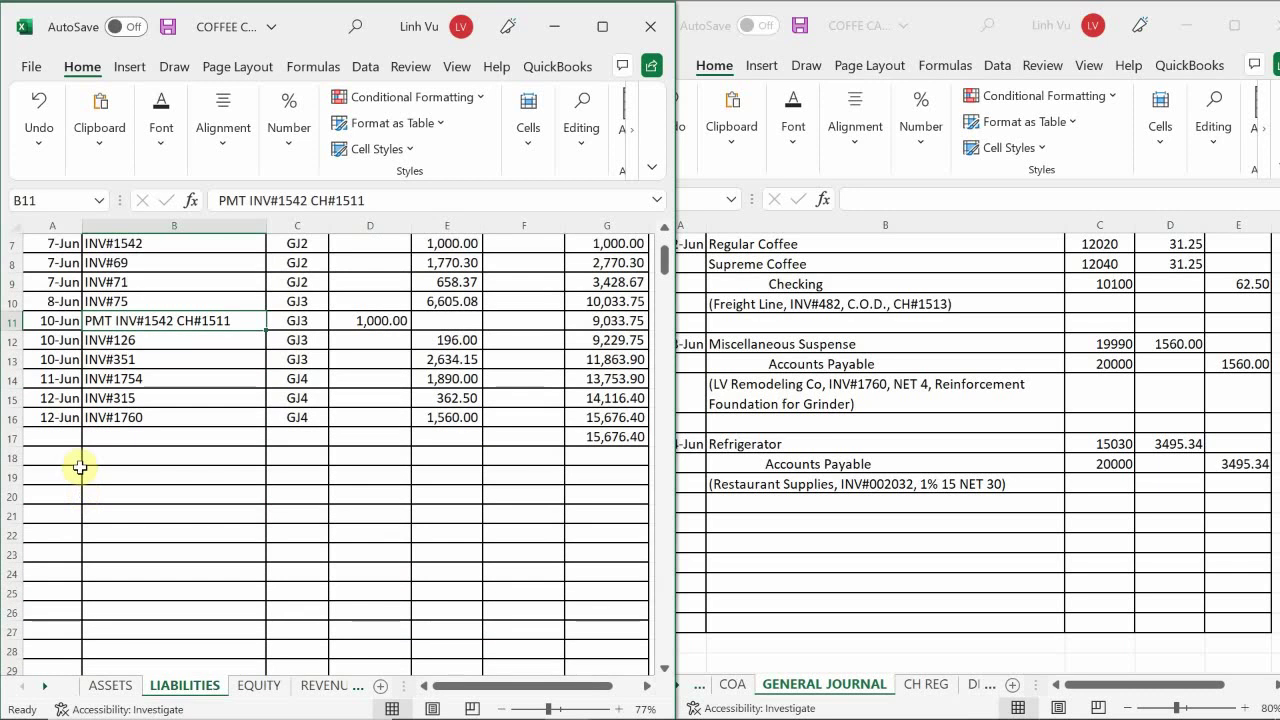
scroll(75, 475, up, 2)
click(43, 532)
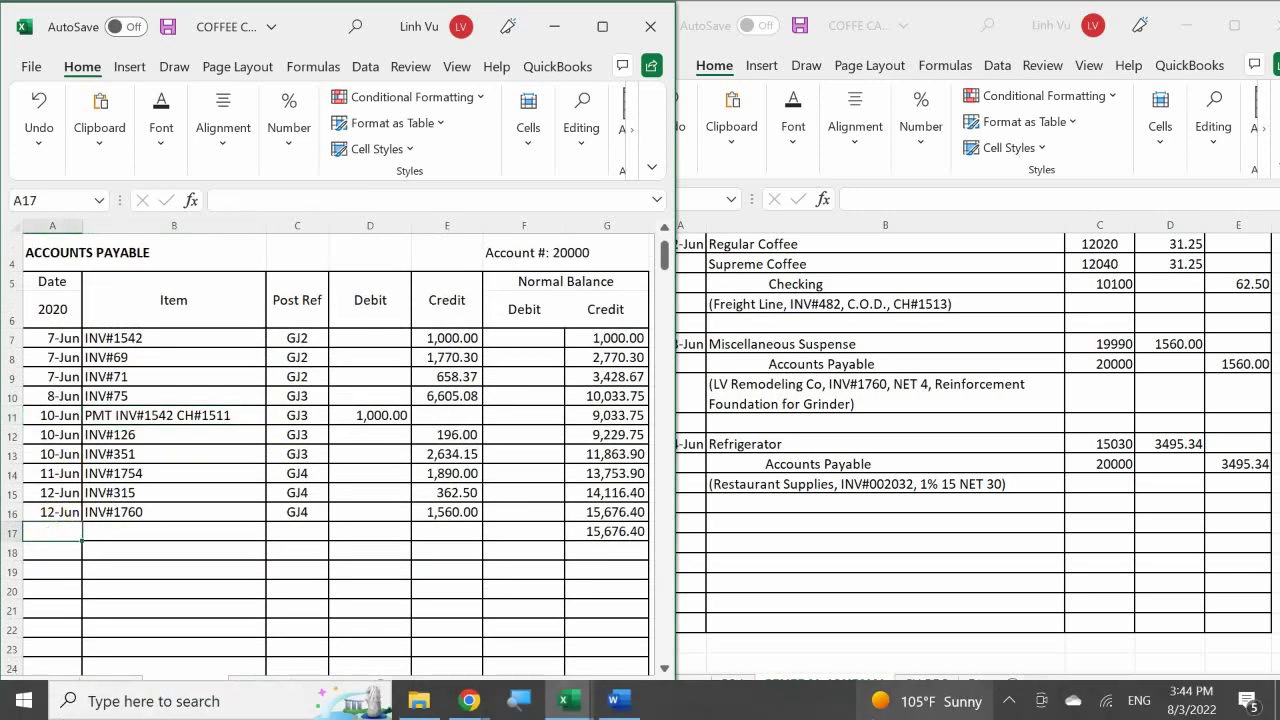
text(6/)
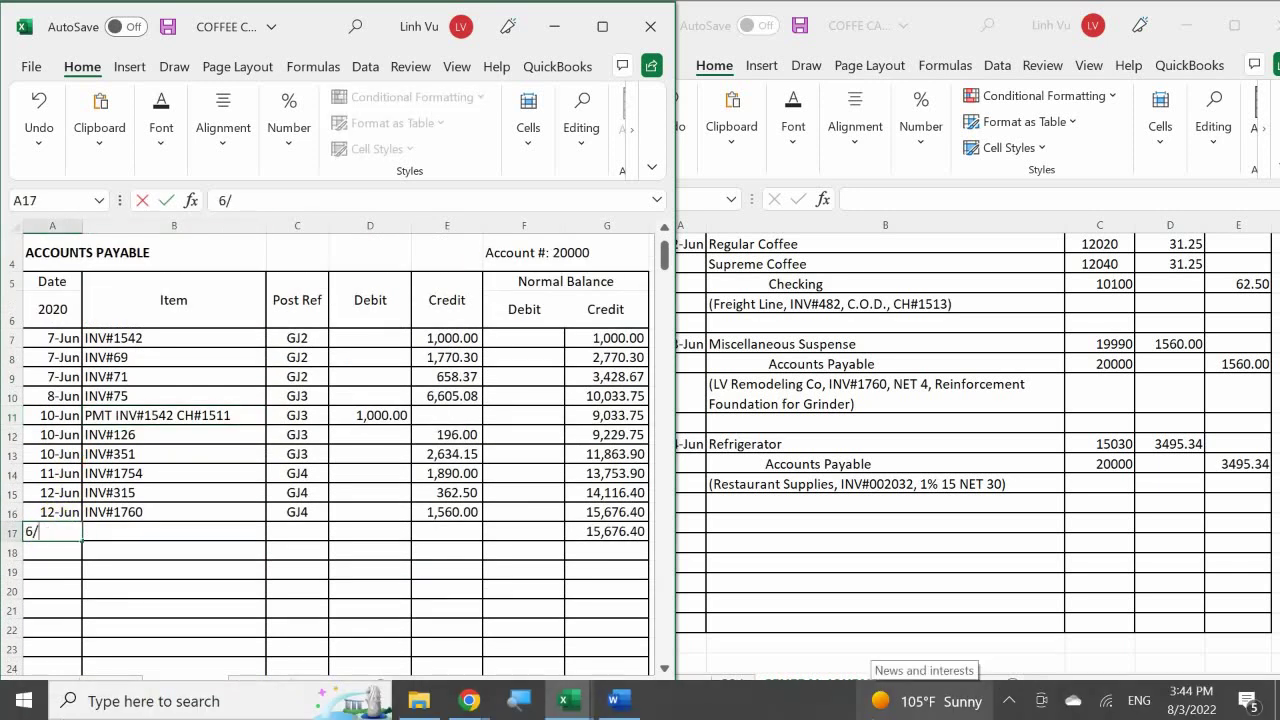
text(14)
key(Return)
- Fill row 17 with item INV#002032, post ref GJ4 and a 3,495.34 credit
key(Right)
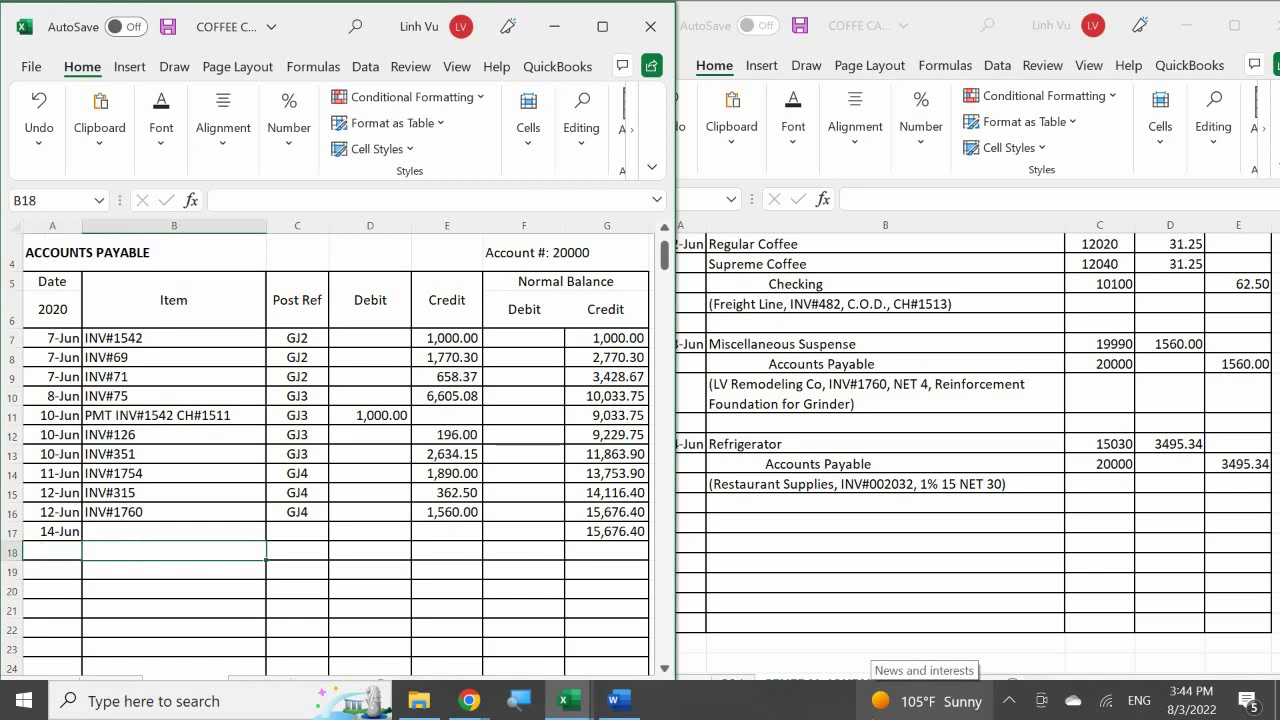
click(174, 531)
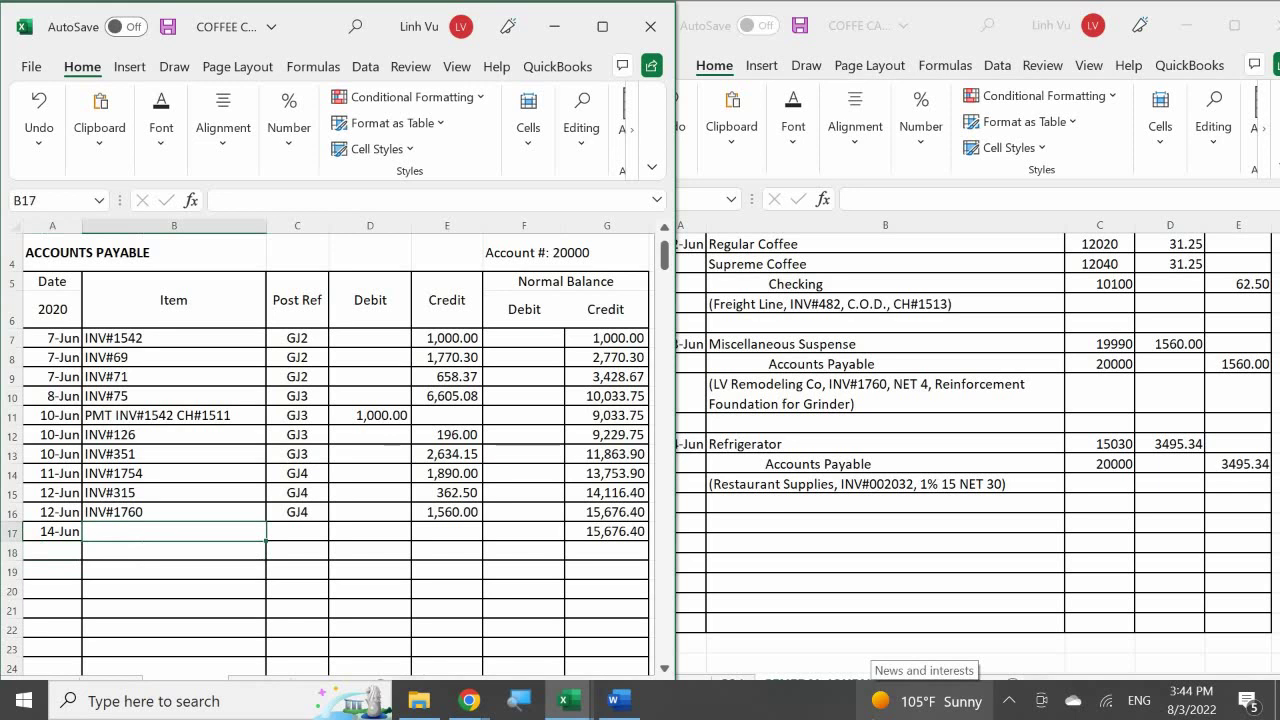
text(INV#)
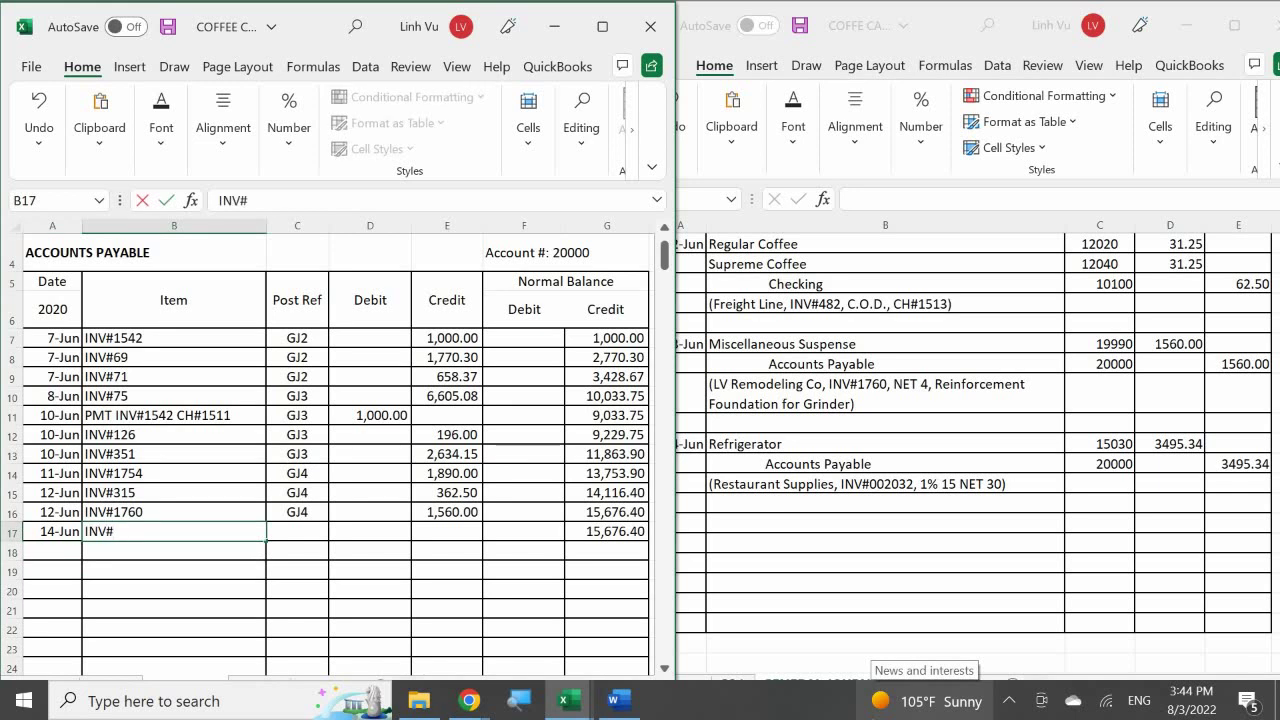
text(002032)
key(Return)
click(297, 531)
text(GJ)
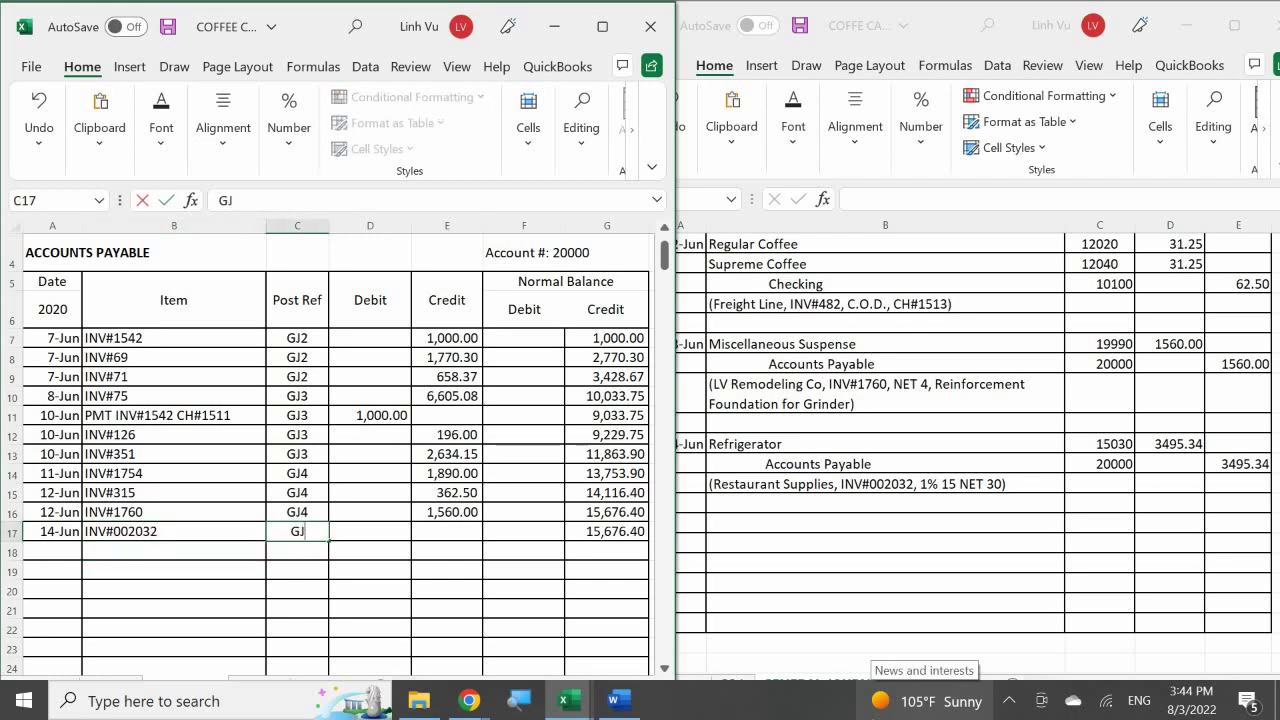
text(4)
key(Return)
click(370, 531)
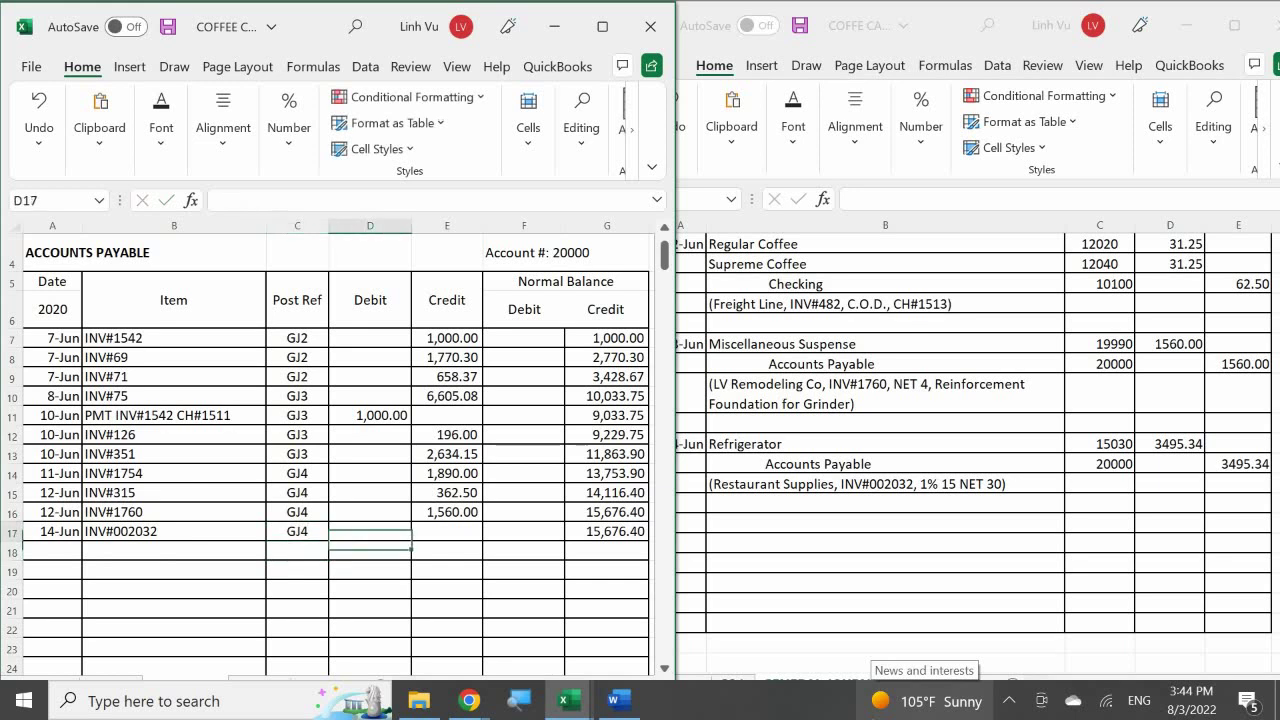
click(447, 531)
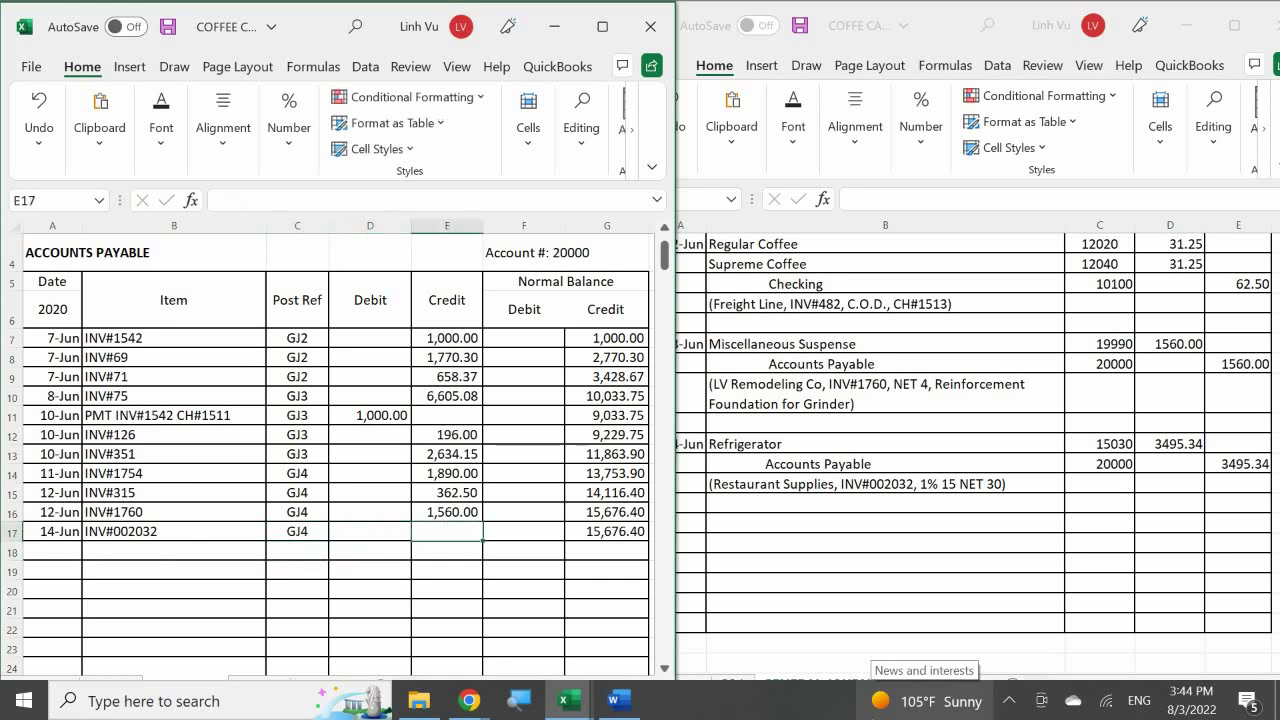
text(3,495.3)
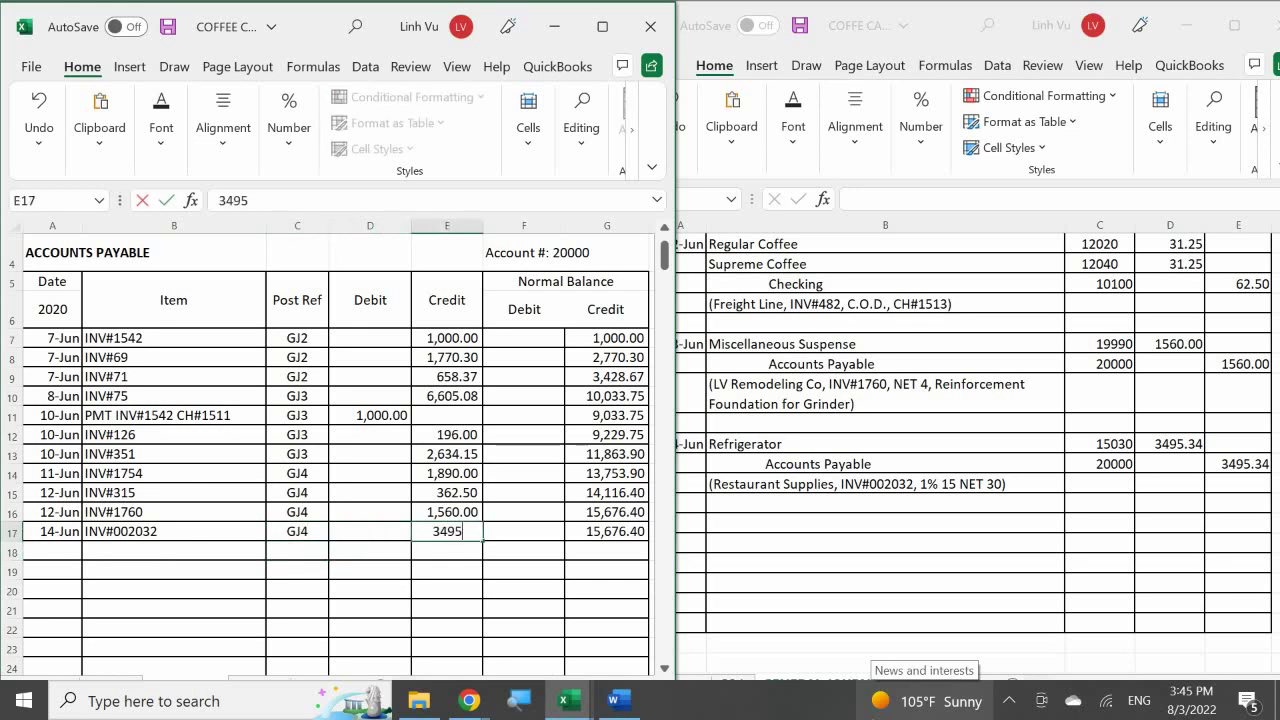
text(4)
key(Return)
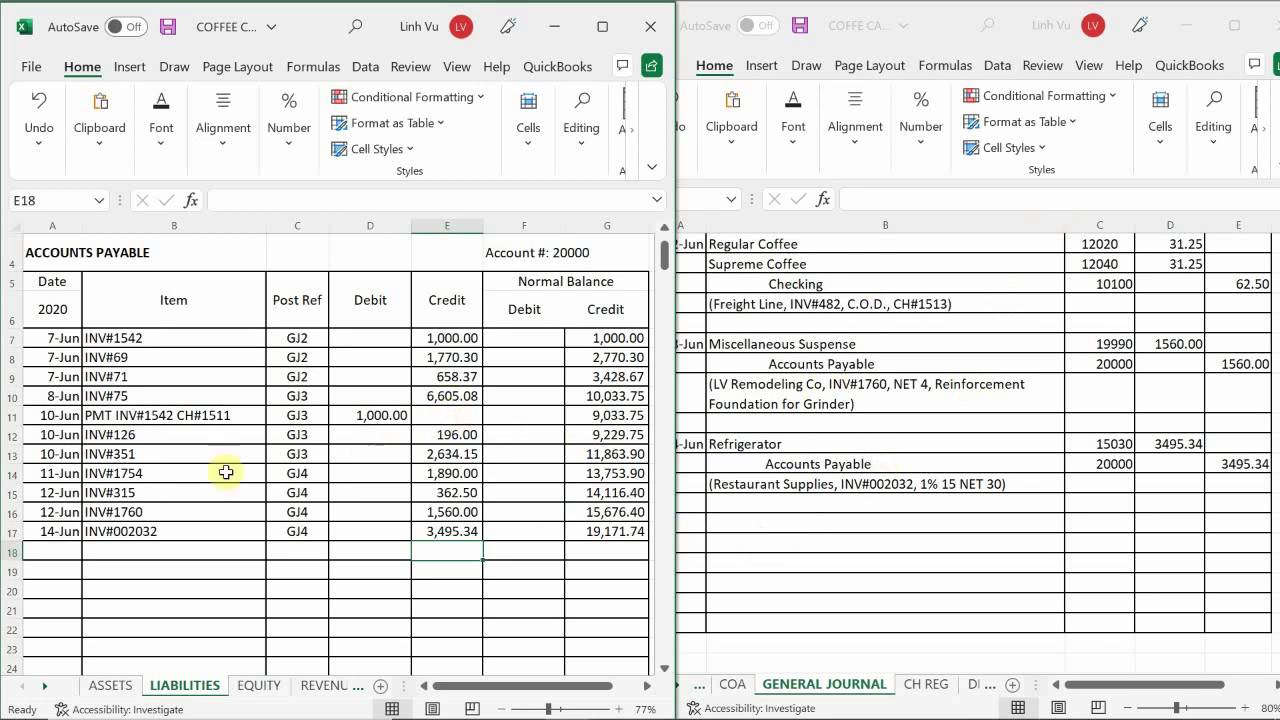
- Switch to the subsidiary ledger workbook and scroll VENDORS down to Restaurant Supplies, Inc
mouse_move(620, 703)
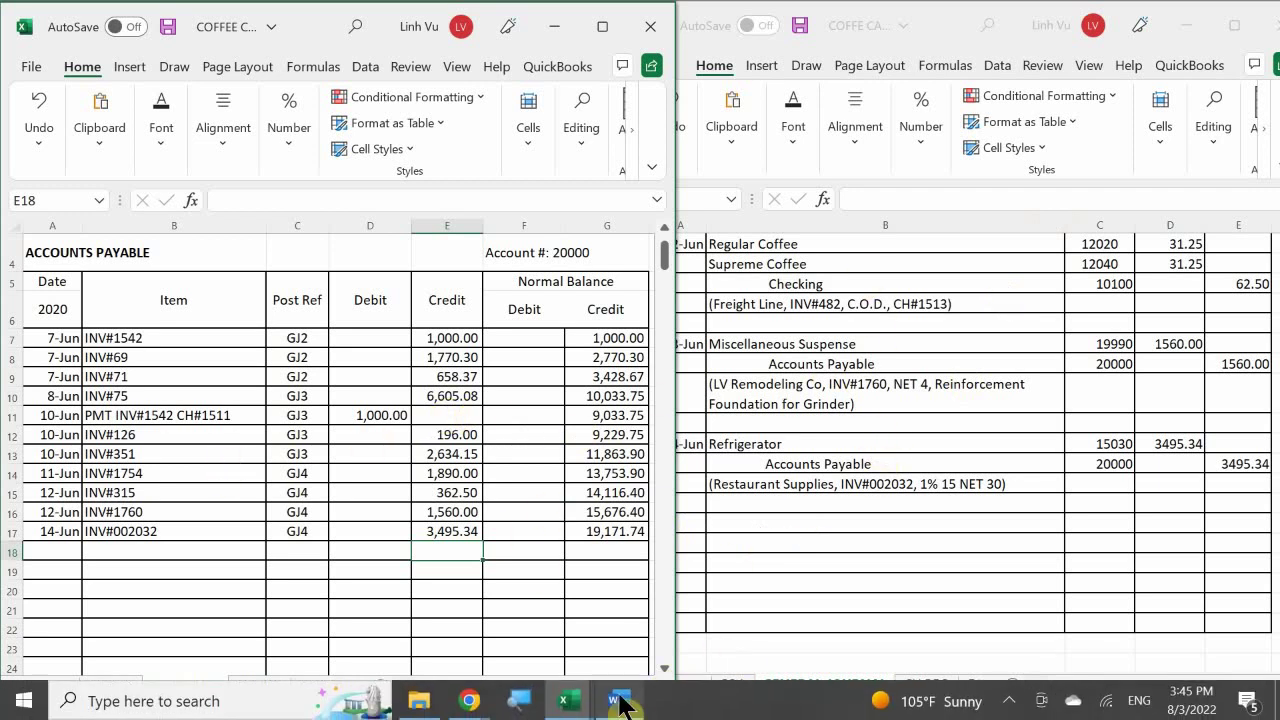
mouse_move(566, 701)
click(569, 625)
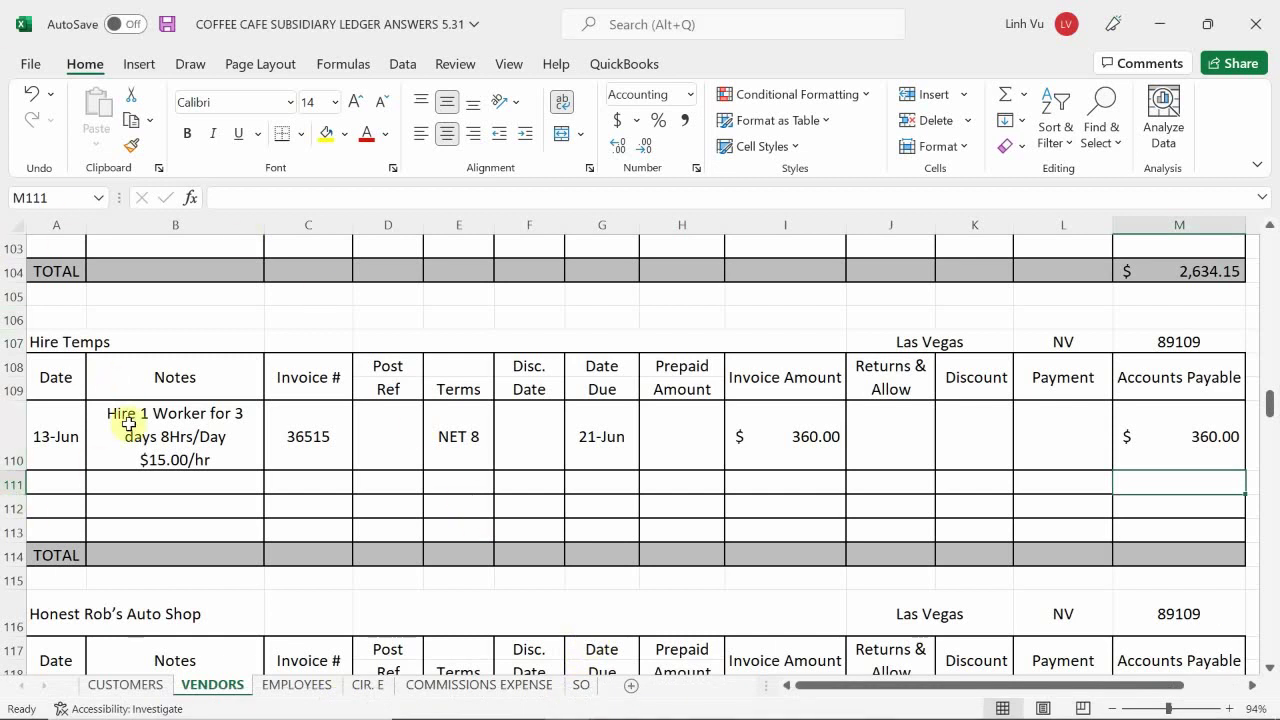
click(137, 505)
scroll(135, 502, down, 12)
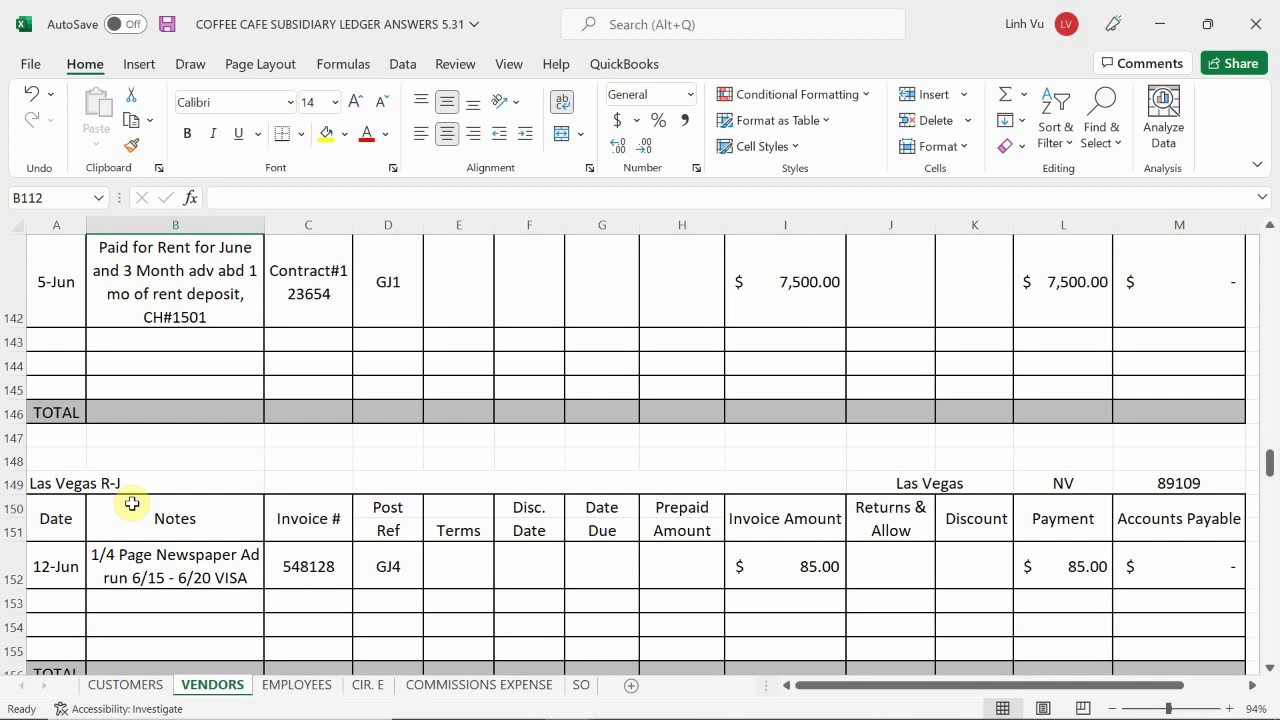
scroll(132, 504, down, 9)
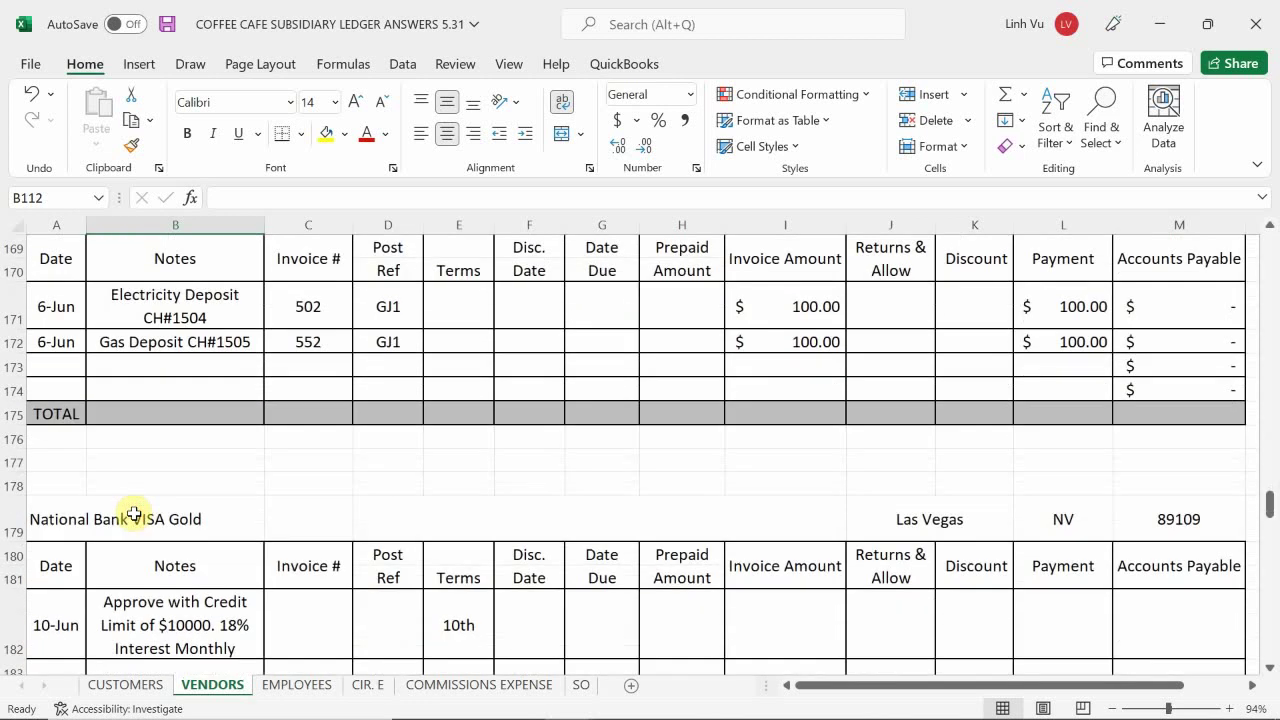
scroll(134, 514, down, 4)
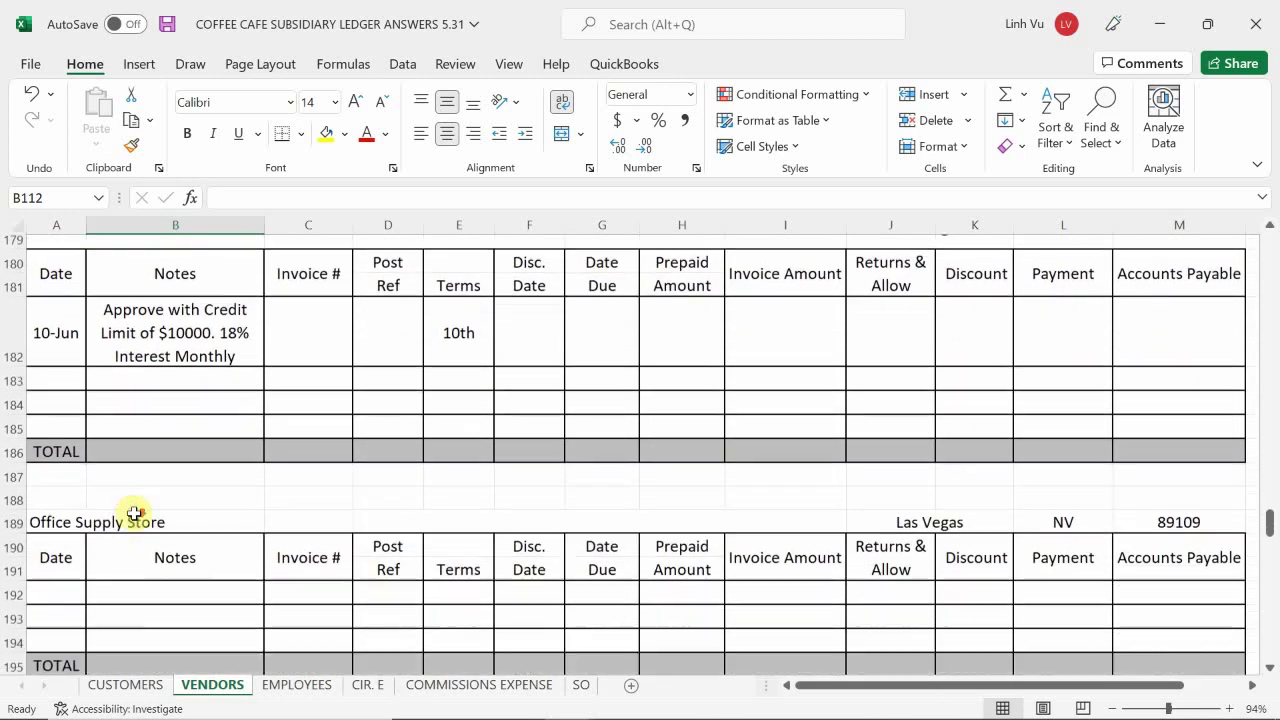
scroll(134, 514, down, 1)
scroll(134, 514, down, 4)
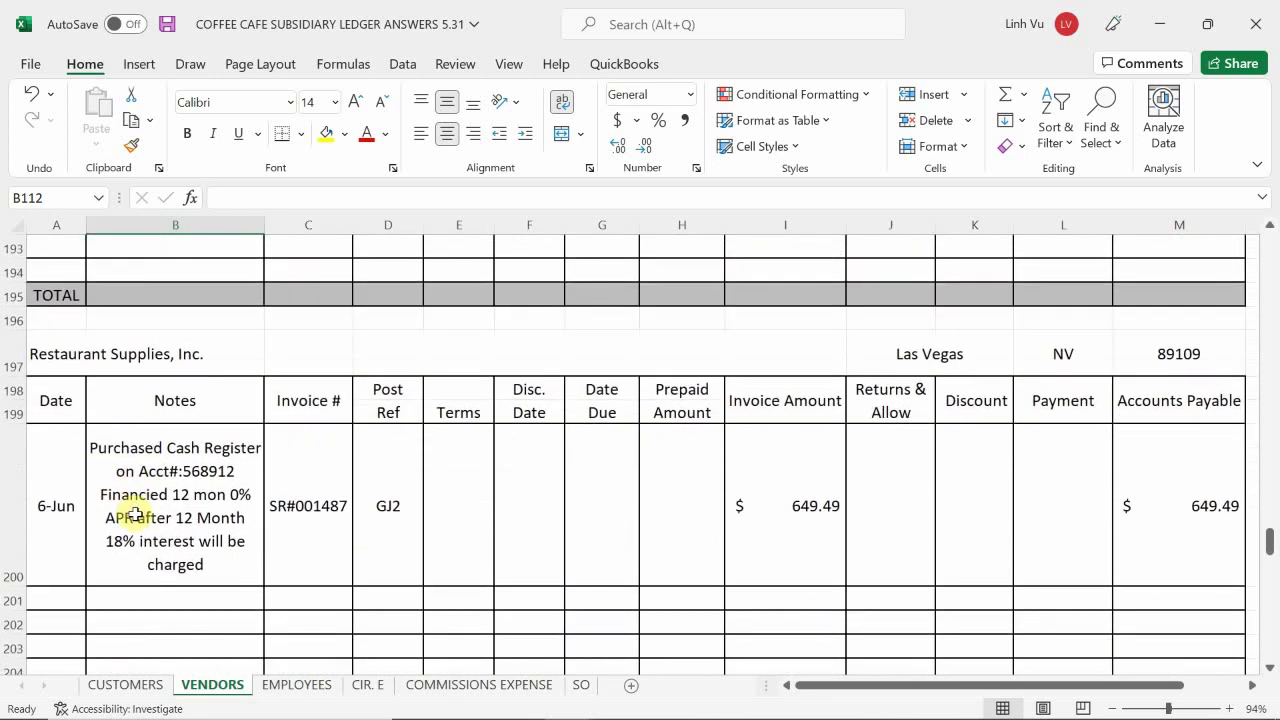
scroll(103, 523, down, 2)
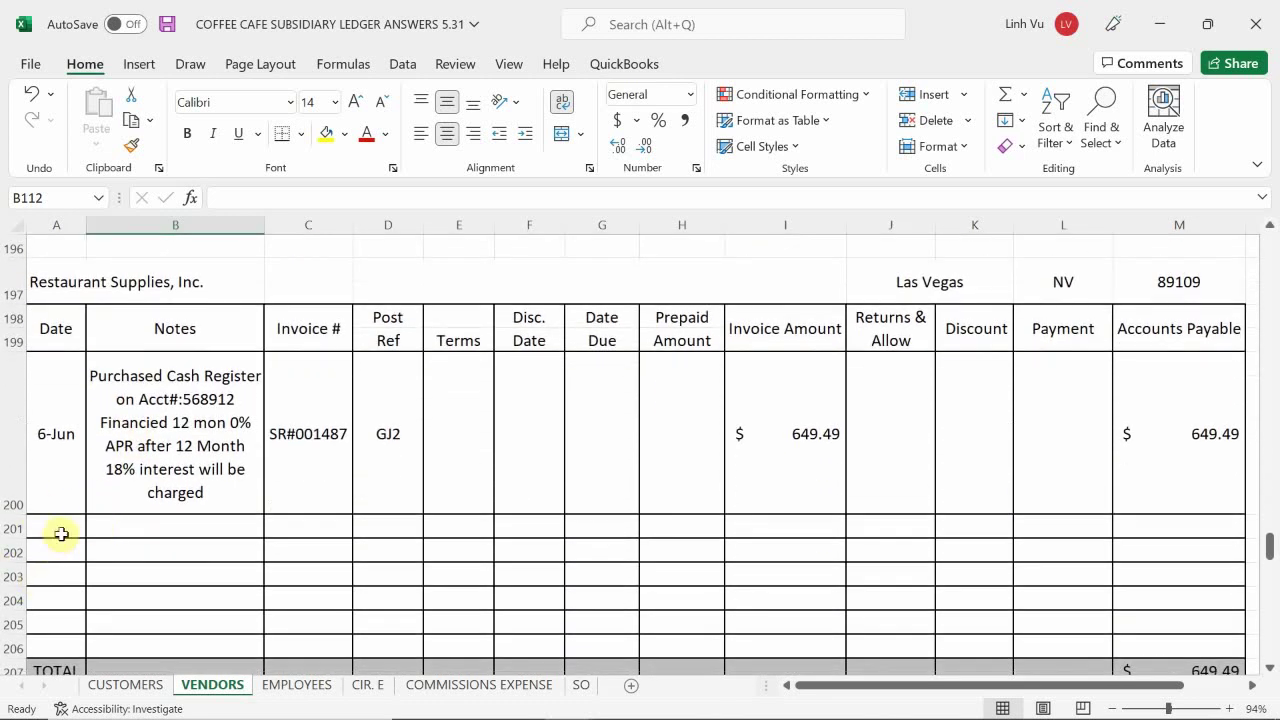
- Date row 201 of the Restaurant Supplies ledger as 6/14
click(61, 534)
mouse_move(418, 700)
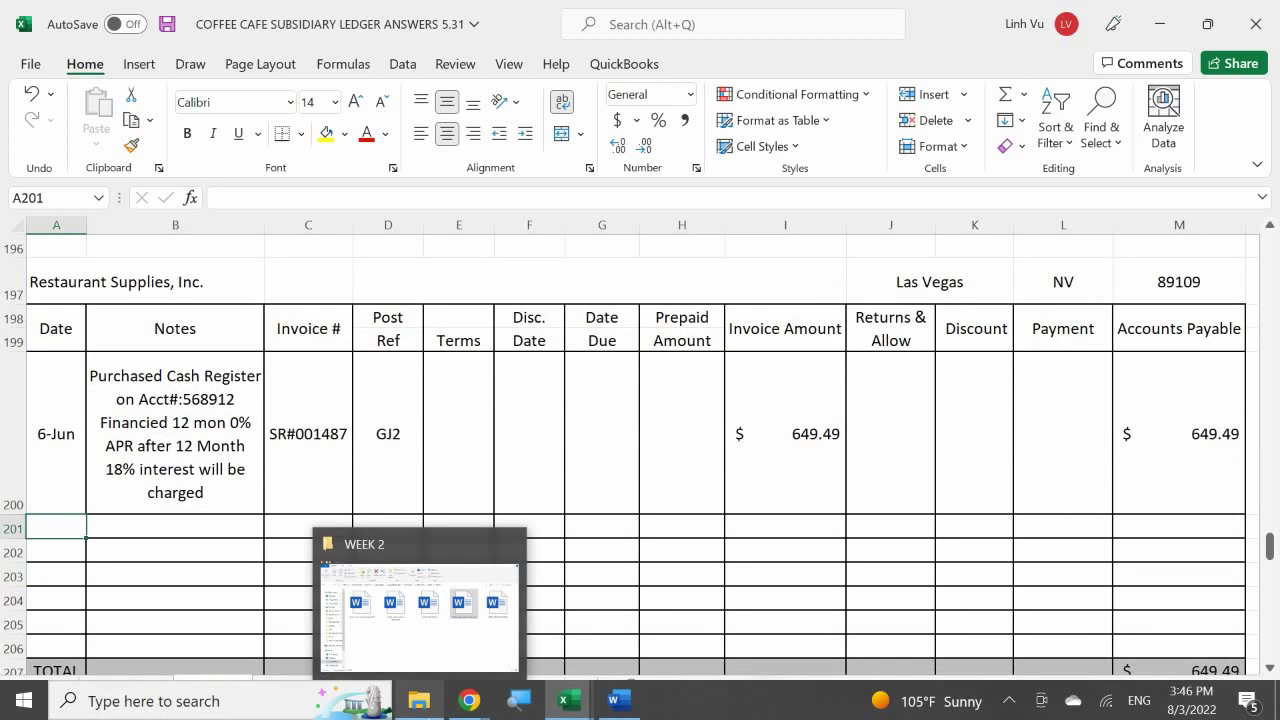
text(6/14)
key(Return)
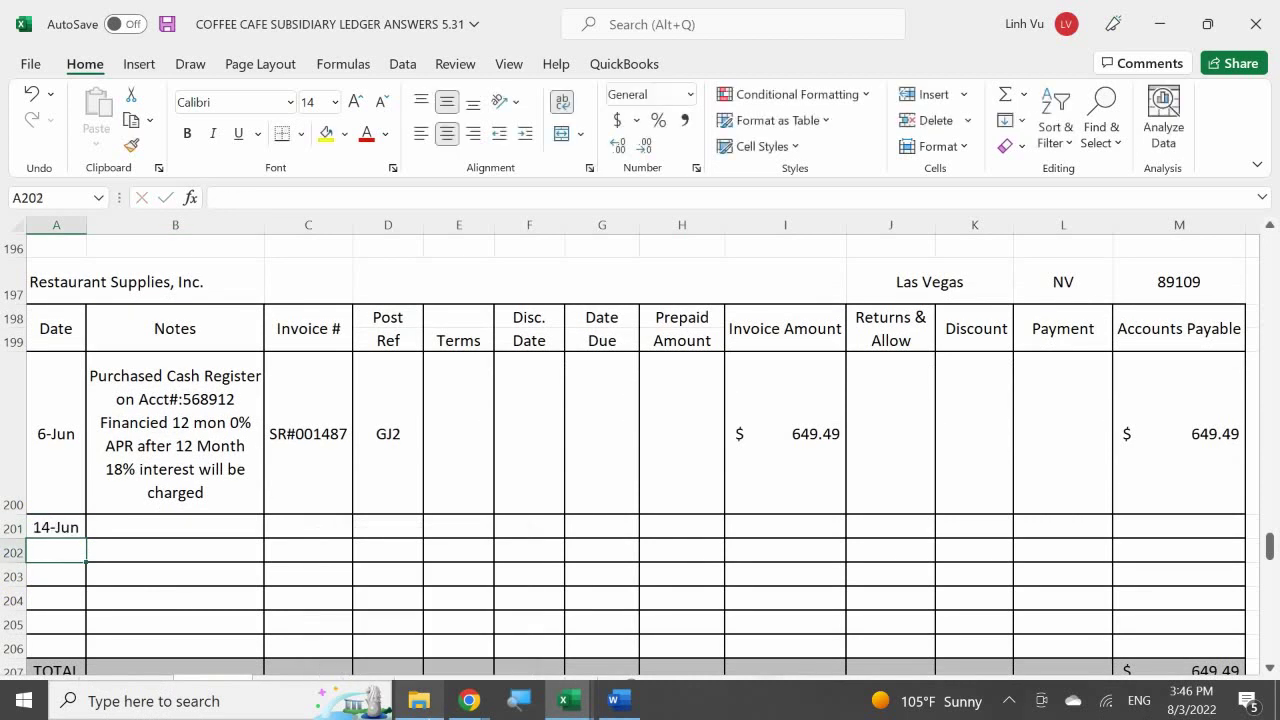
- Enter 'Purchased Refrigerator' as the note in B201
key(Up)
key(Right)
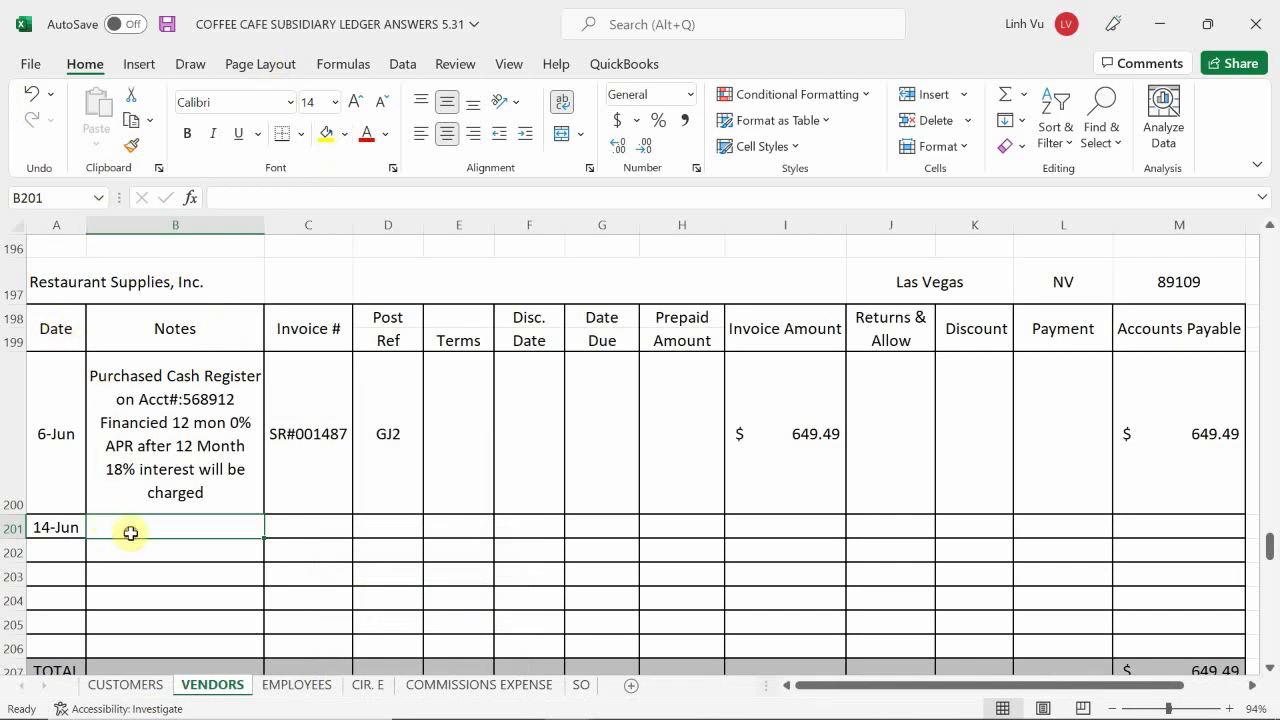
text({)
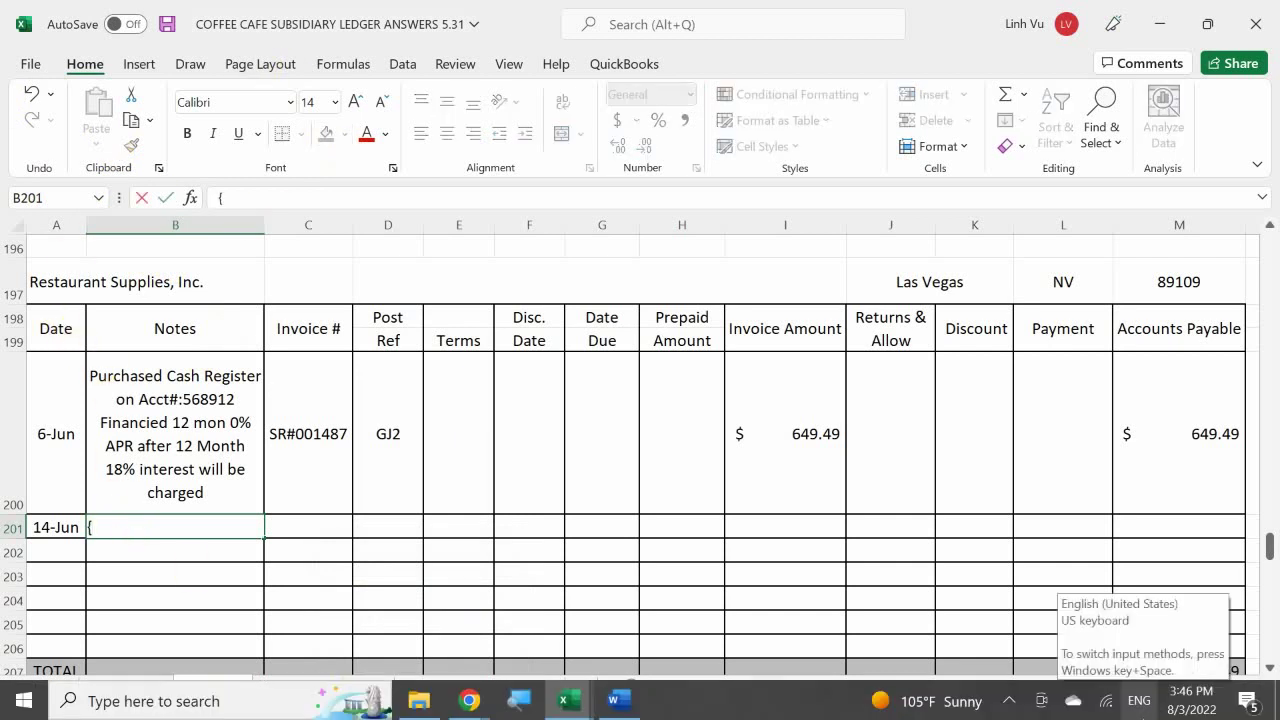
key(BackSpace)
text(Purchased Cash Register on Acct#:568912 Financied 12 mon 0% APR after 12 Month 18% interest will be charged)
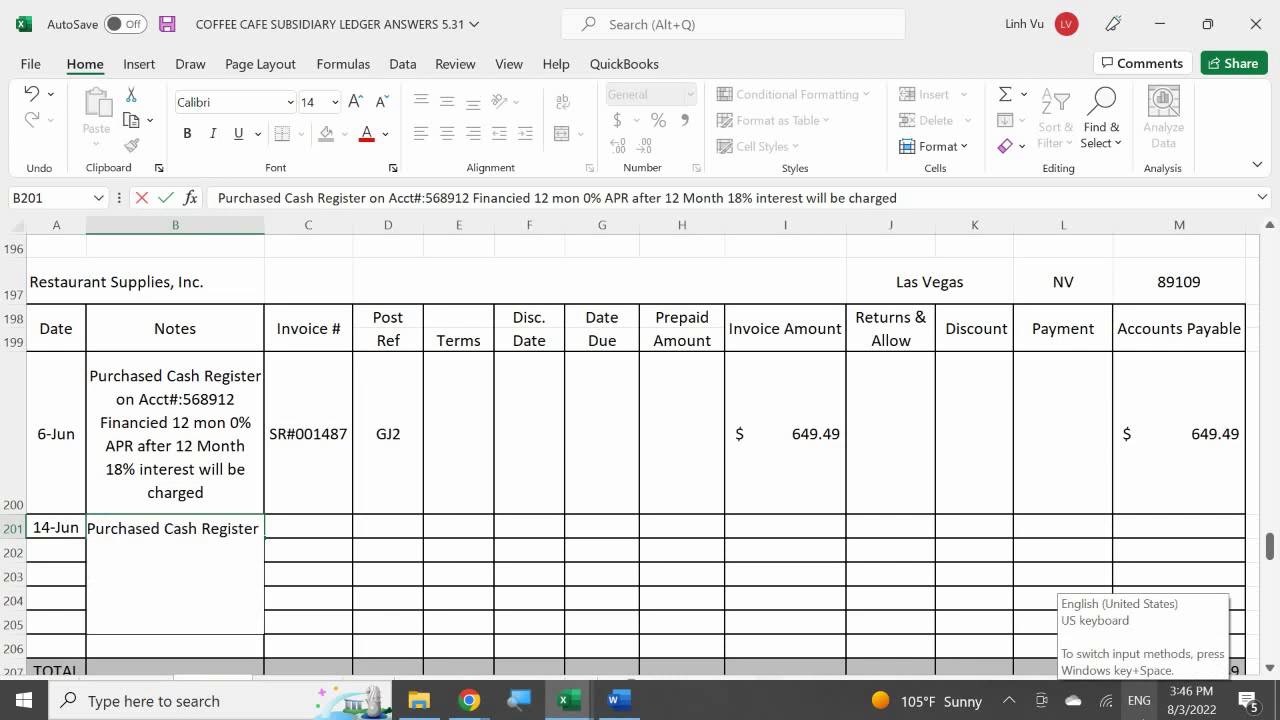
text(Reg)
key(BackSpace)
text(f)
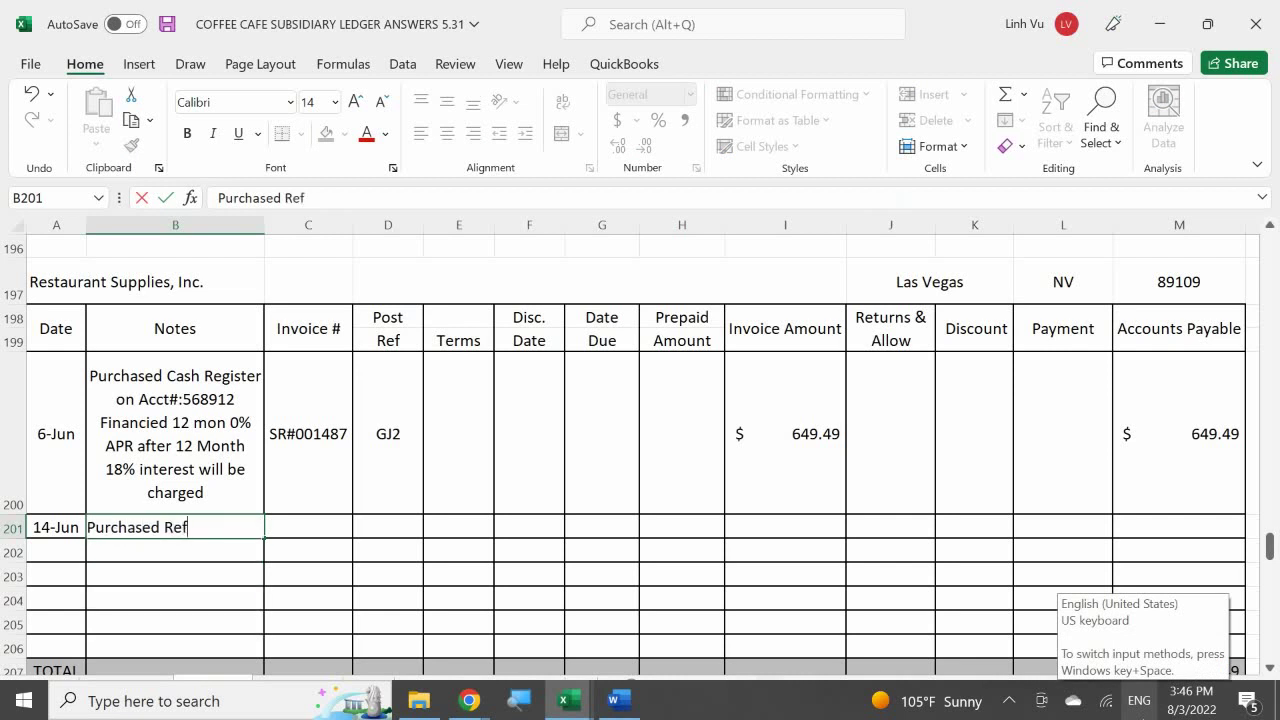
text(rigerator)
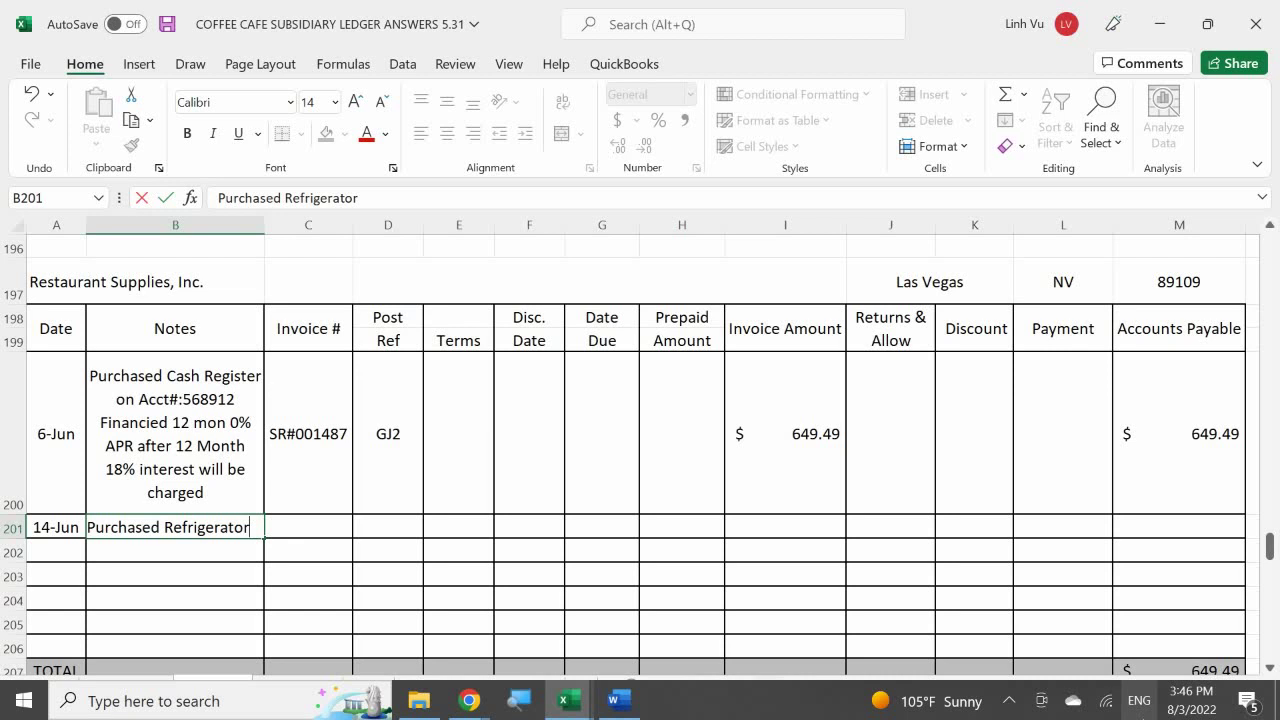
key(Return)
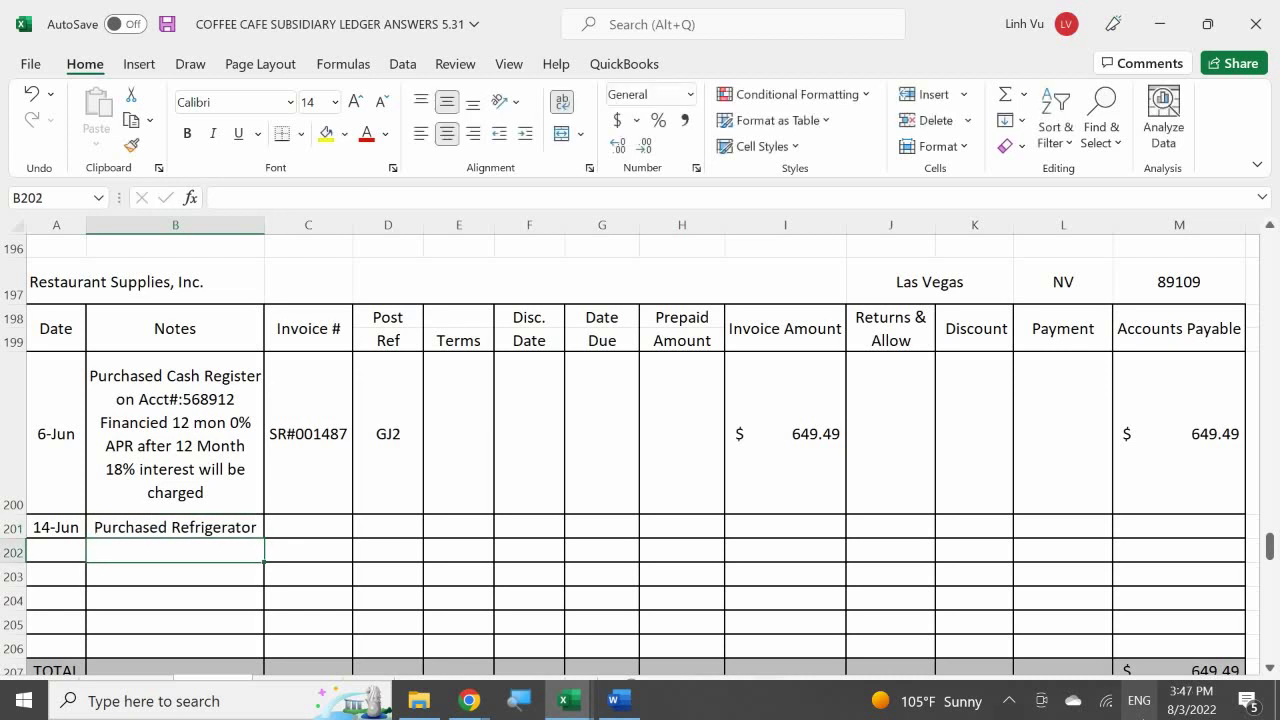
- Enter invoice number #002032 in C201 of the refrigerator row
key(Right)
key(Up)
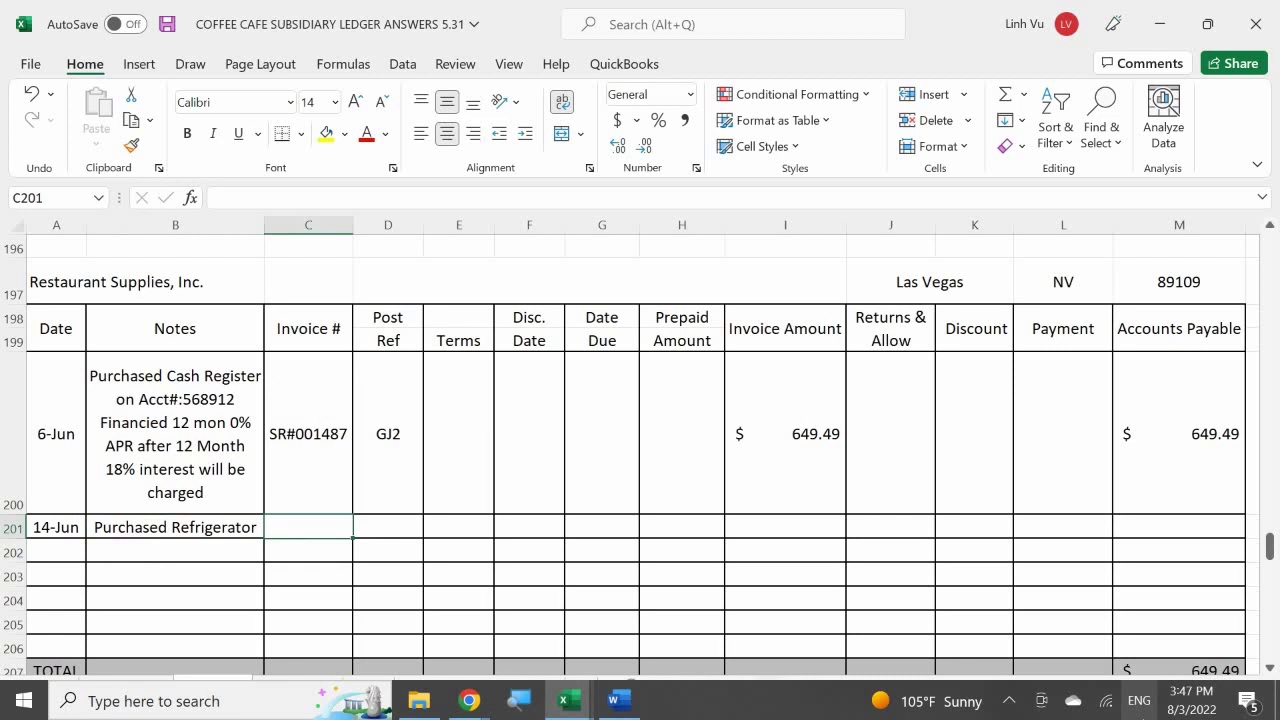
text(00)
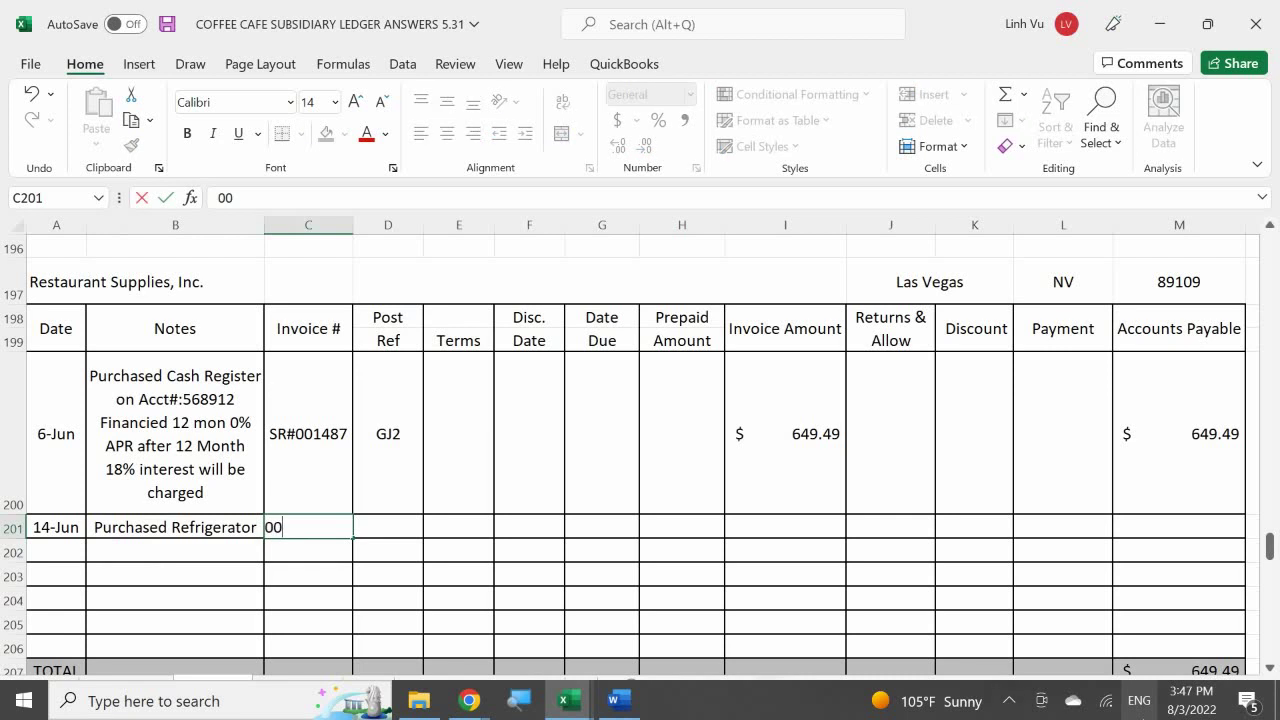
text(2032)
key(Return)
click(388, 527)
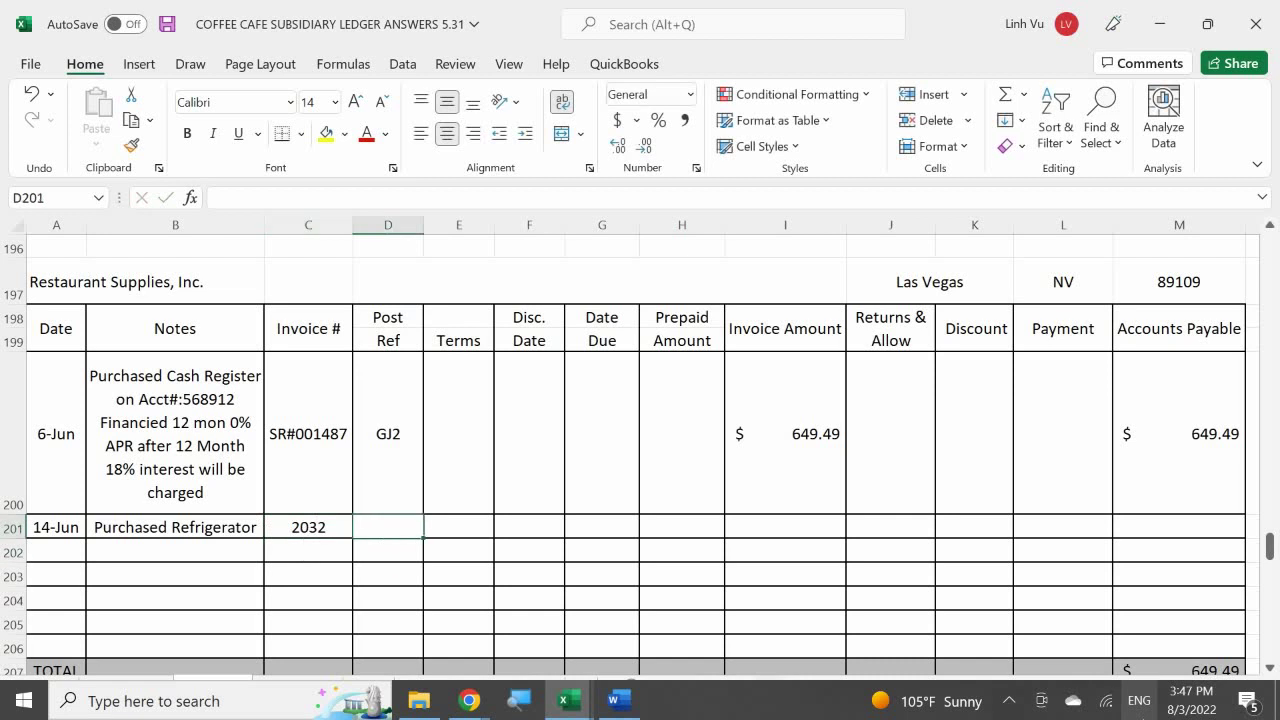
click(308, 527)
text(#$)
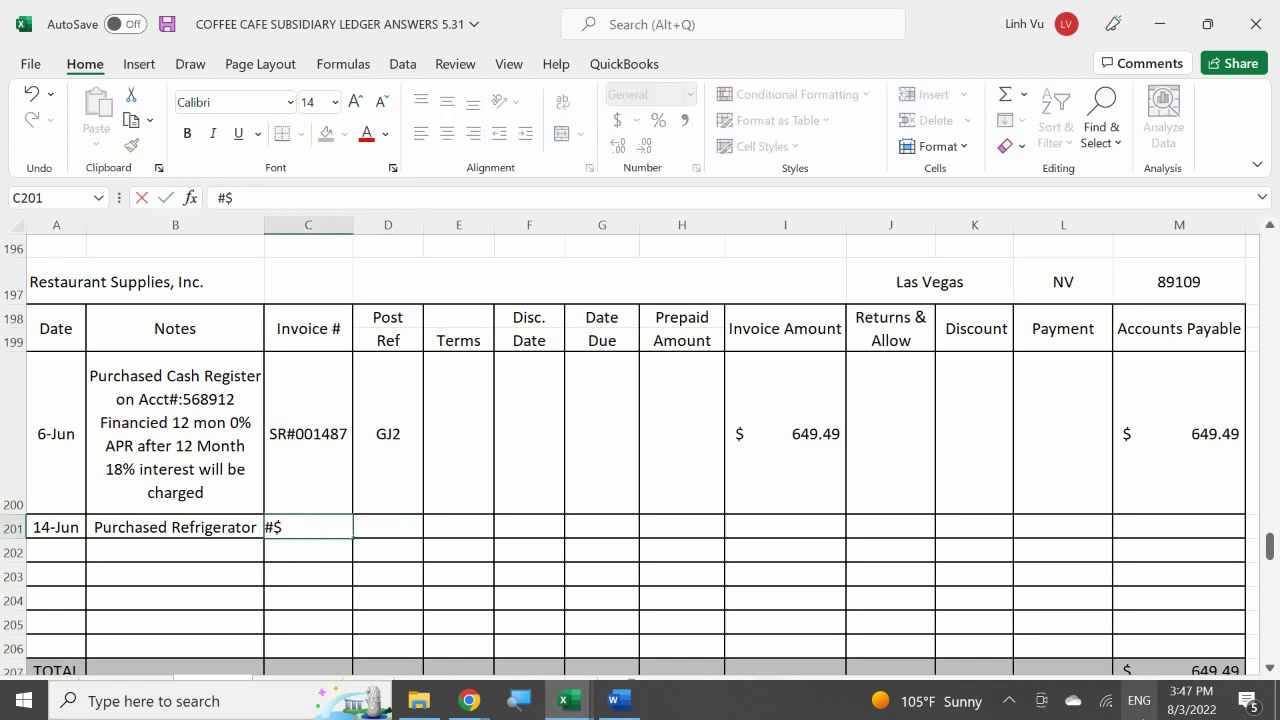
key(BackSpace)
text(002030)
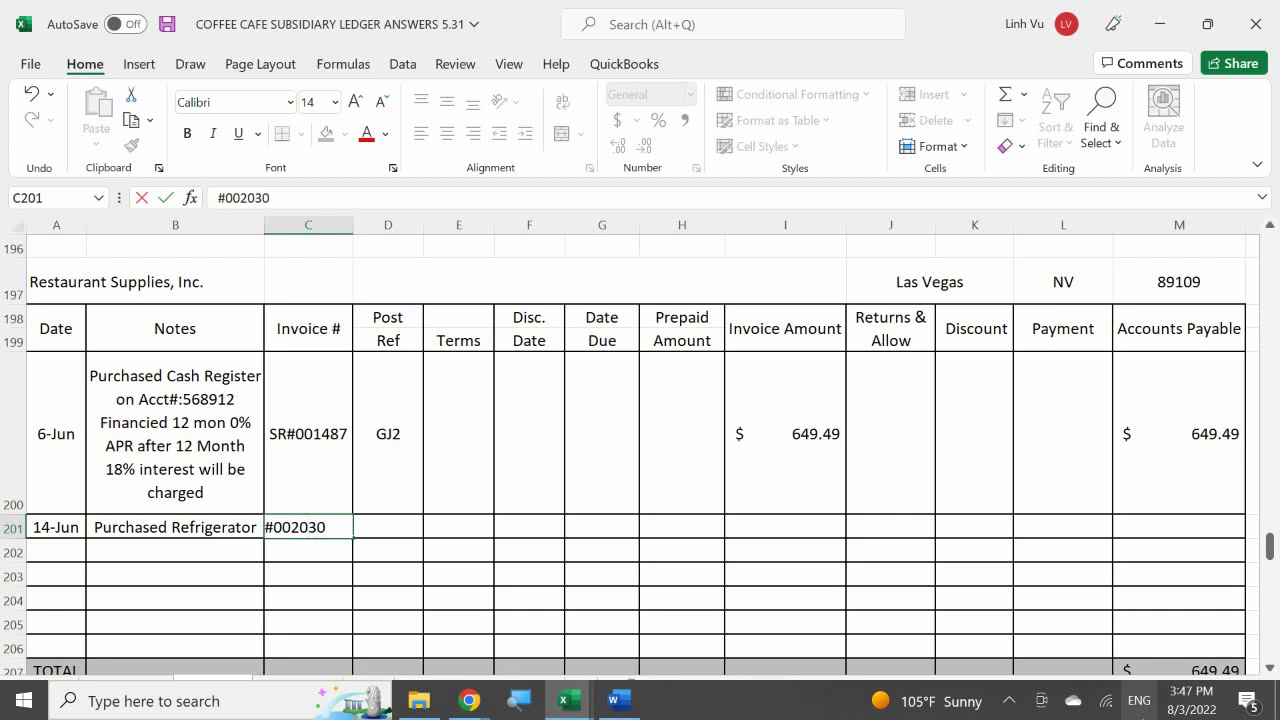
key(BackSpace)
text(203)
key(Return)
- Enter post ref GJ4 in D201 and terms '1% 15 Net 30' in E201
click(388, 527)
text(GJ)
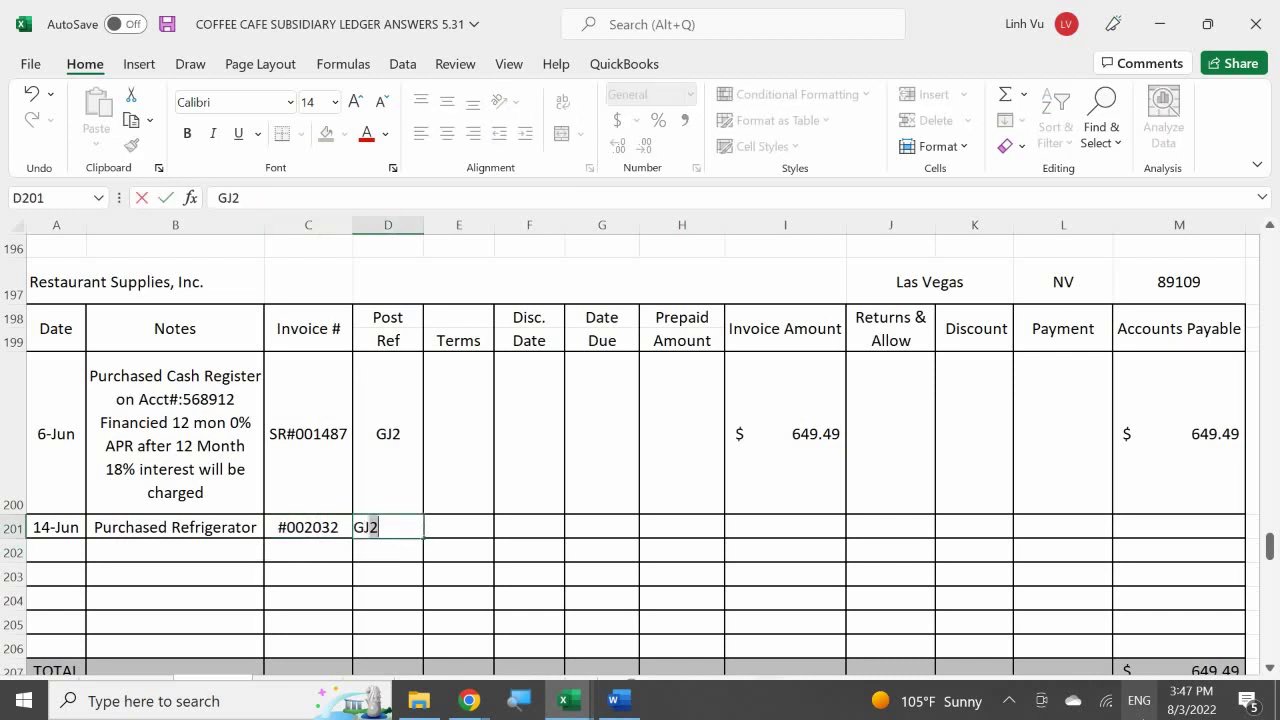
text(4)
key(Return)
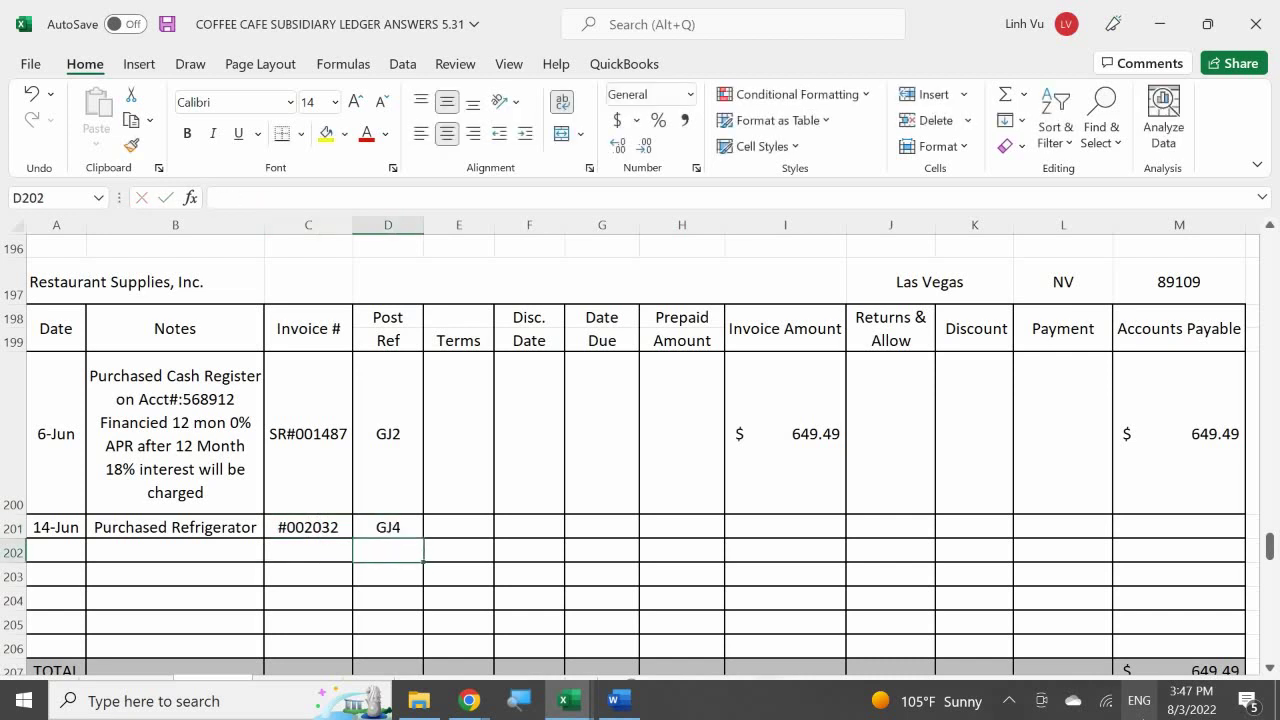
click(459, 527)
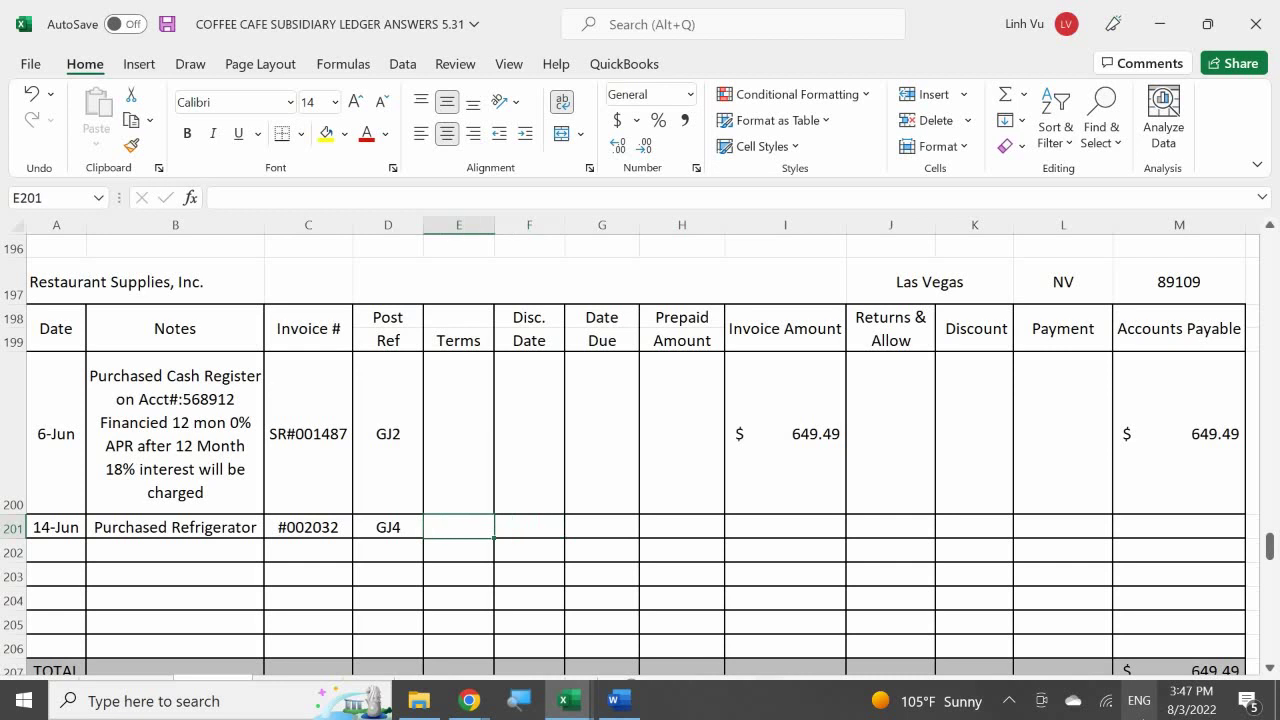
text(1)
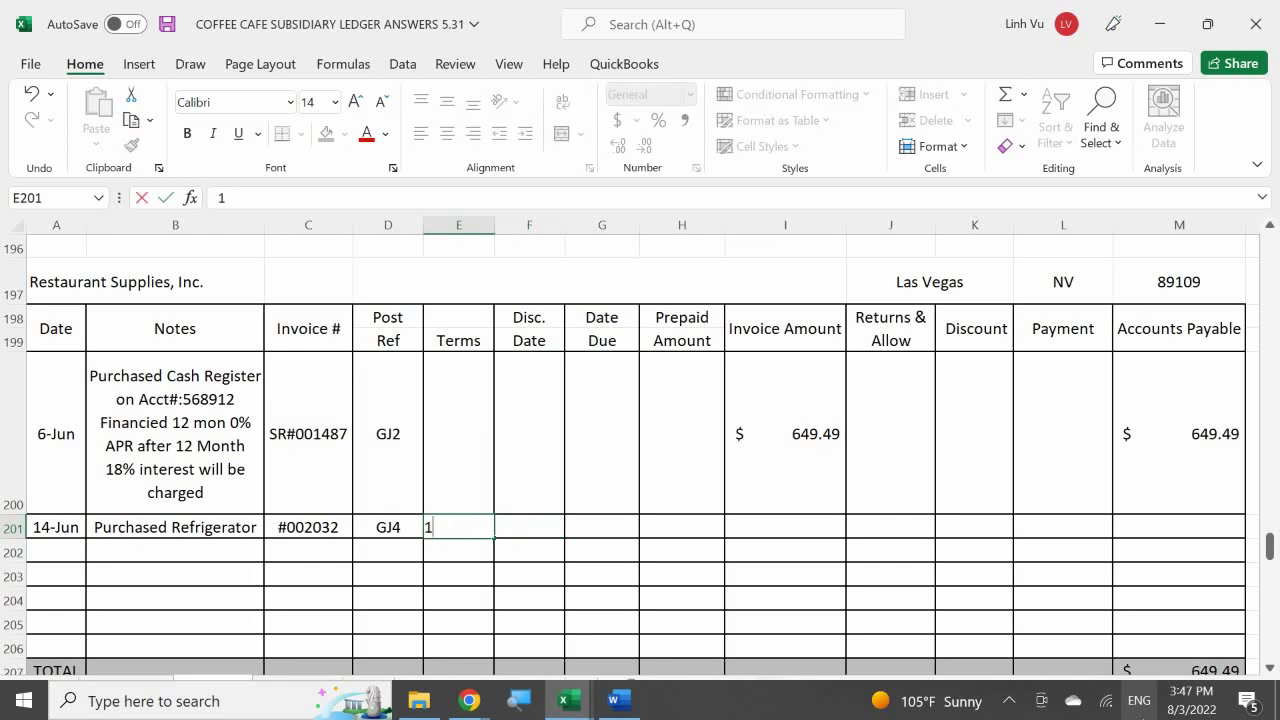
text(% 15 Net)
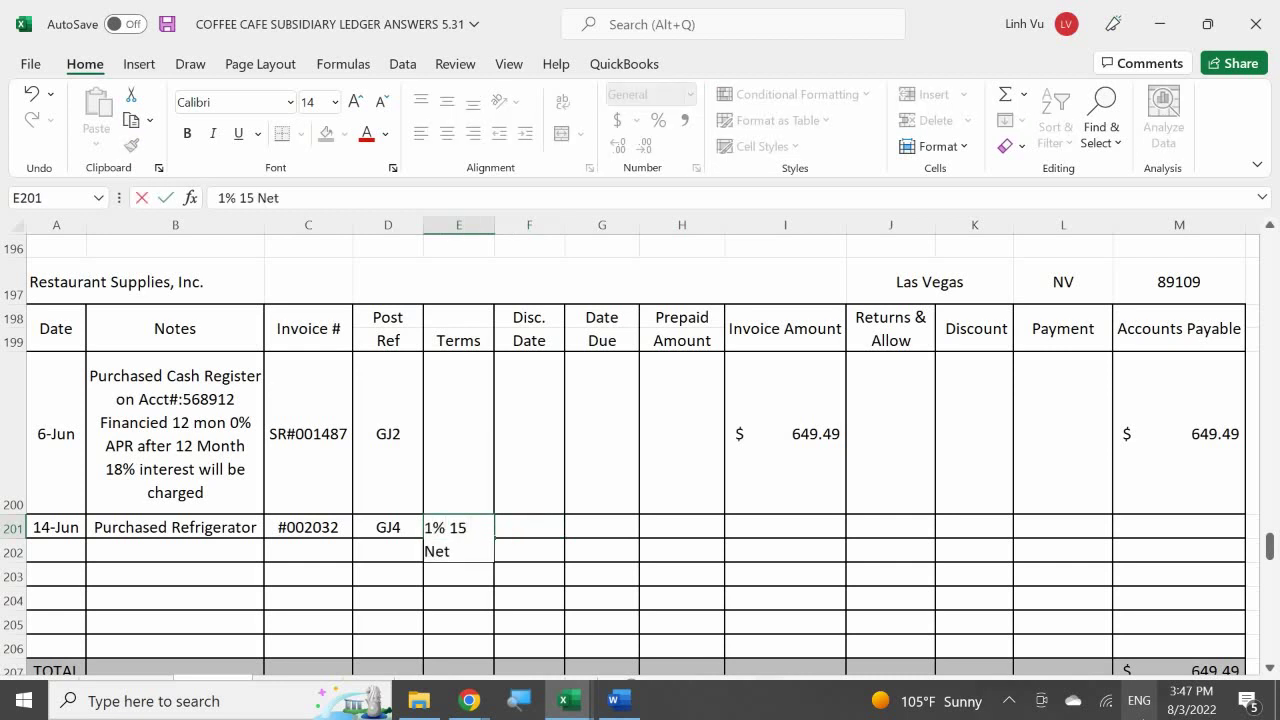
text( 30)
key(Return)
- Set the discount date to =A201+15 (29-Jun) and due date to =A201+30 (14-Jul)
click(529, 539)
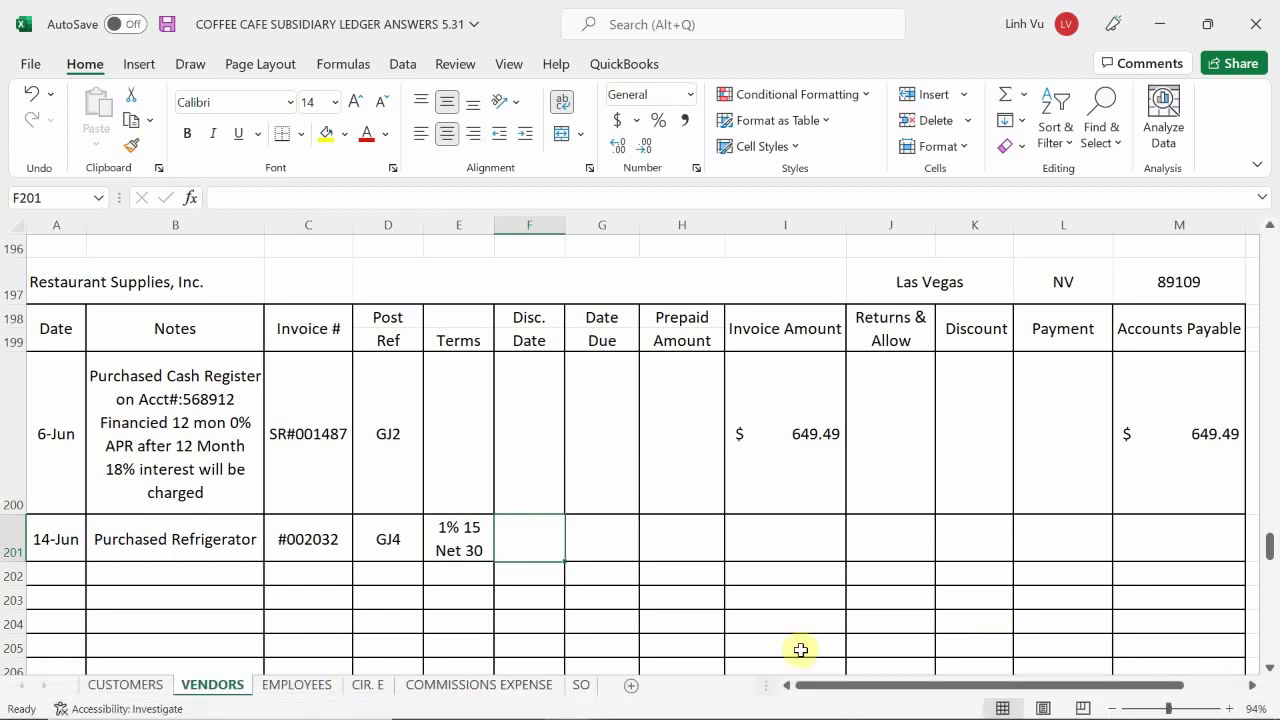
text(=)
key(Left)
key(Left)
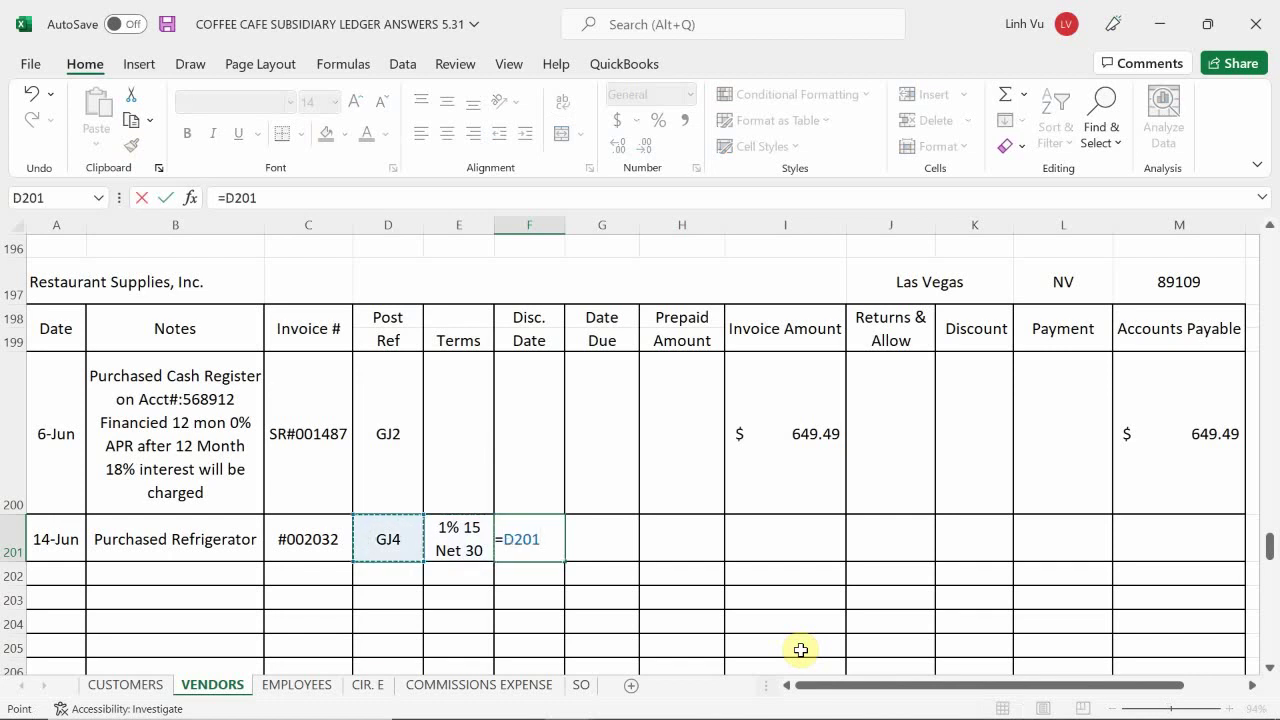
key(Left)
key(Left)
key(Left)
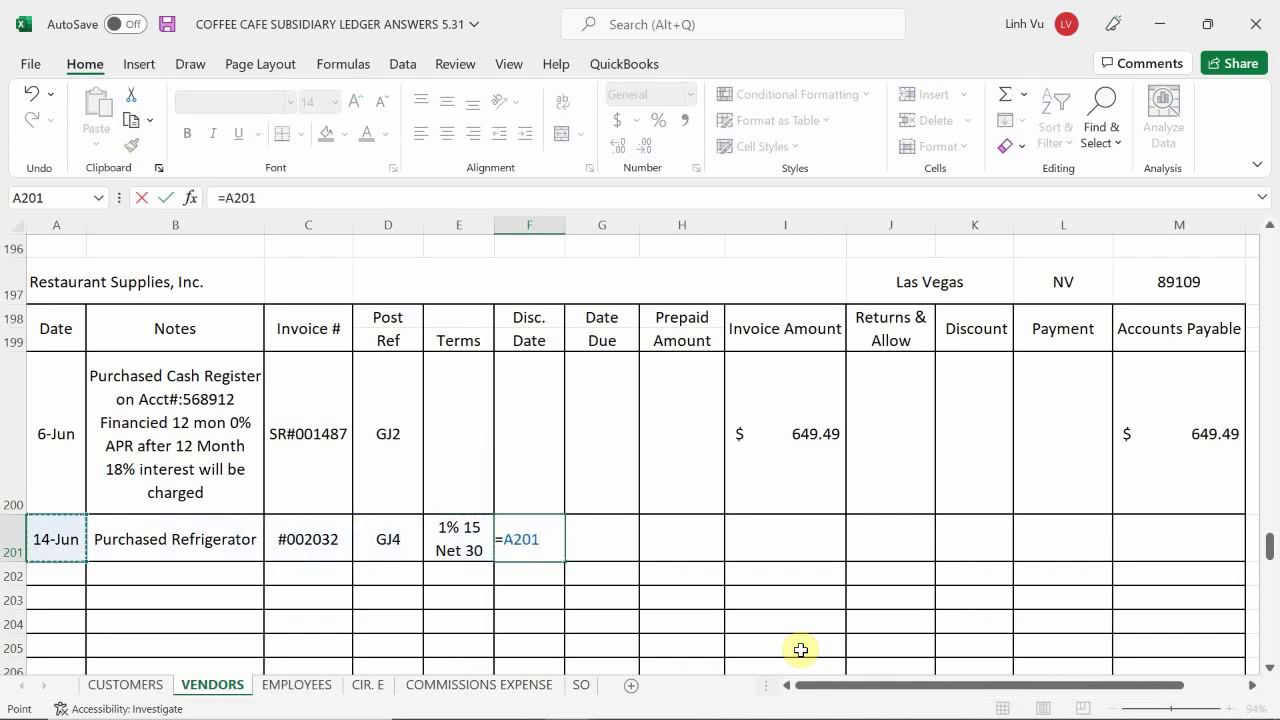
text(+15)
key(Return)
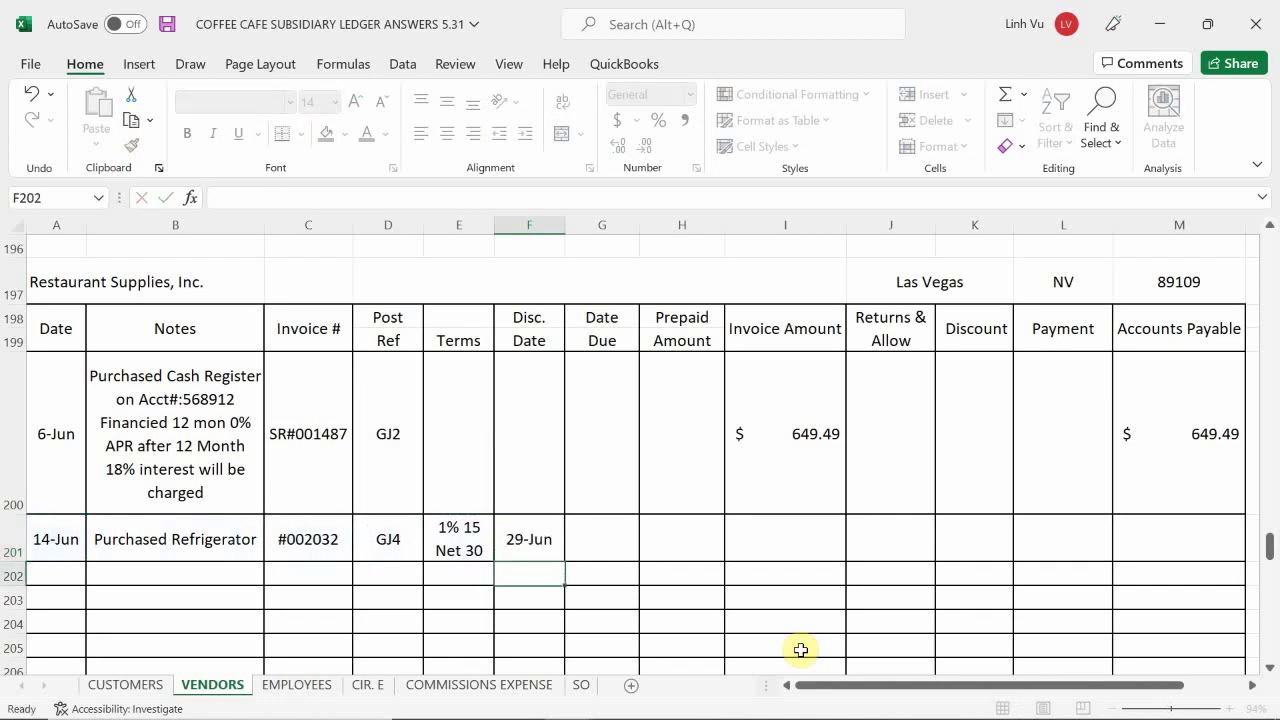
key(Right)
key(Up)
text(=)
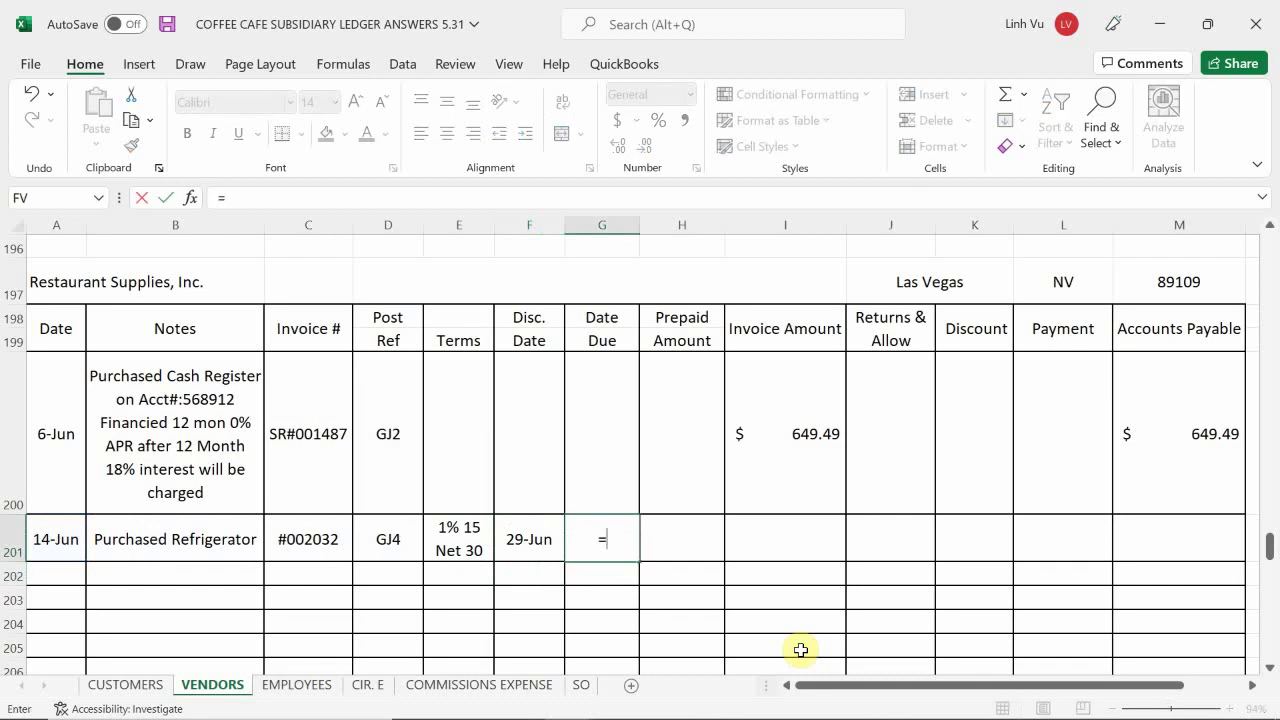
key(Left)
key(Home)
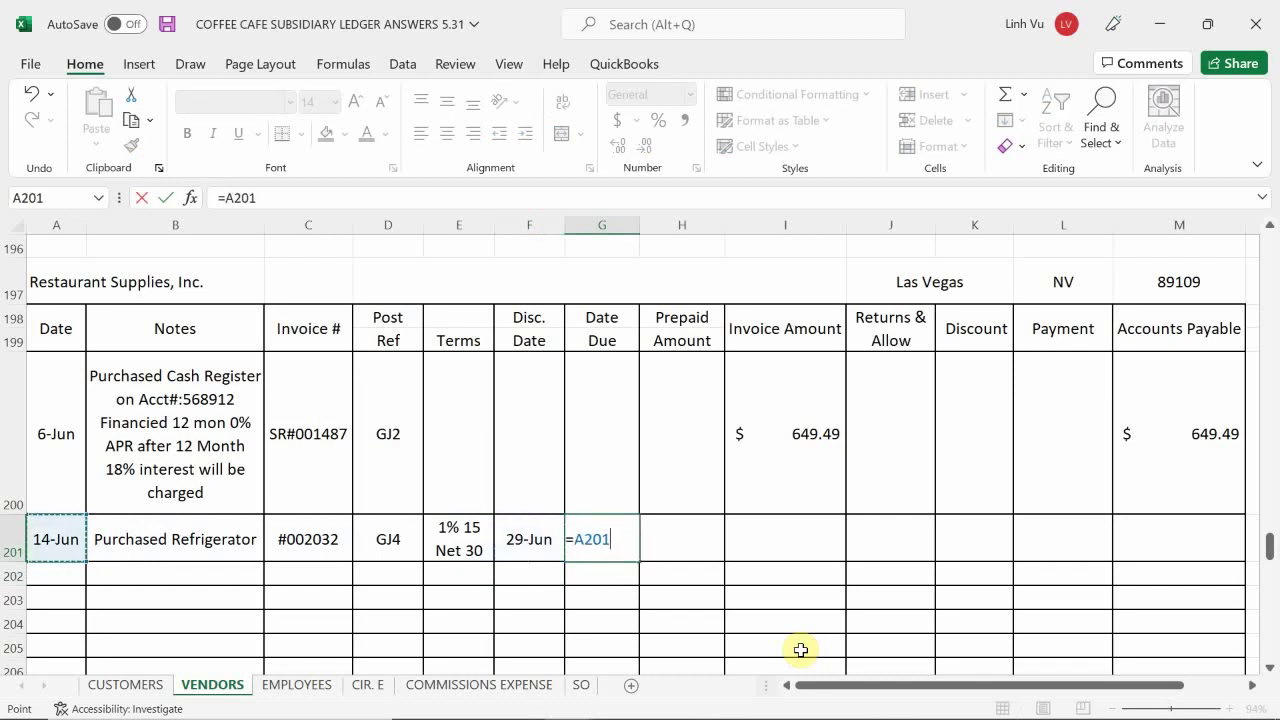
text(+30)
key(Return)
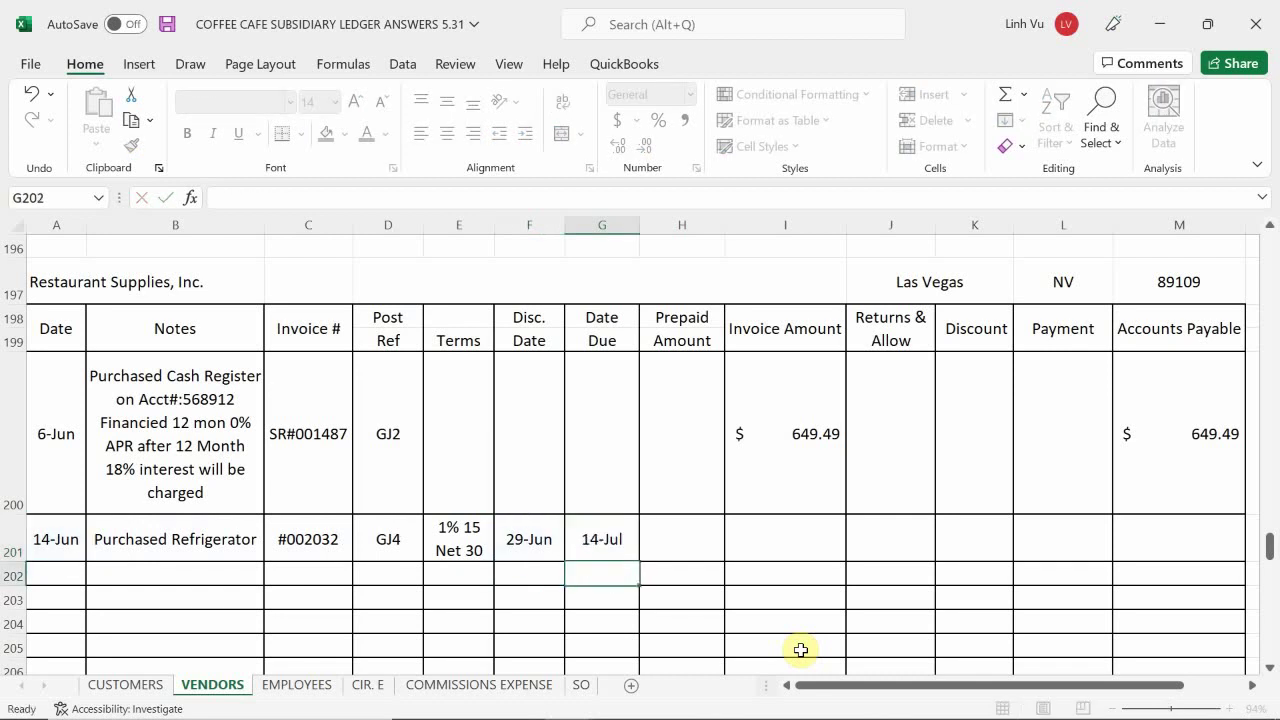
- Enter the $3,495.34 invoice amount in I201
key(Right)
key(Up)
key(Right)
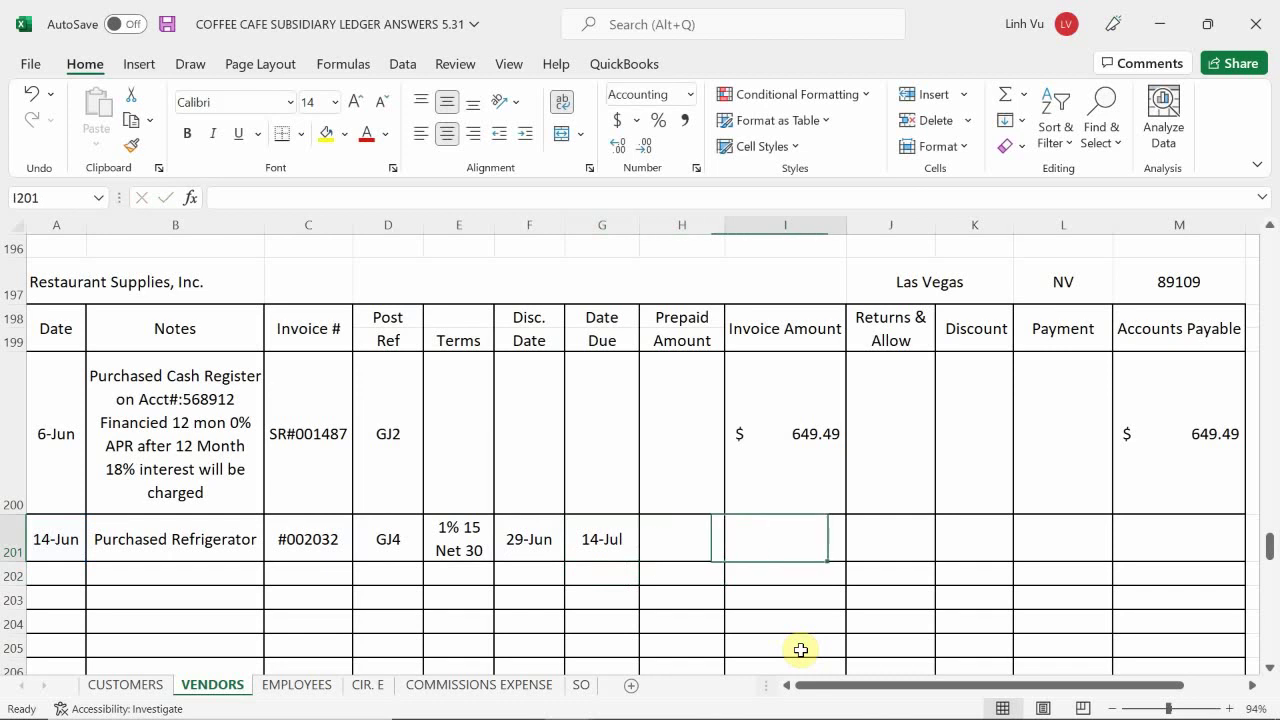
text(3,4)
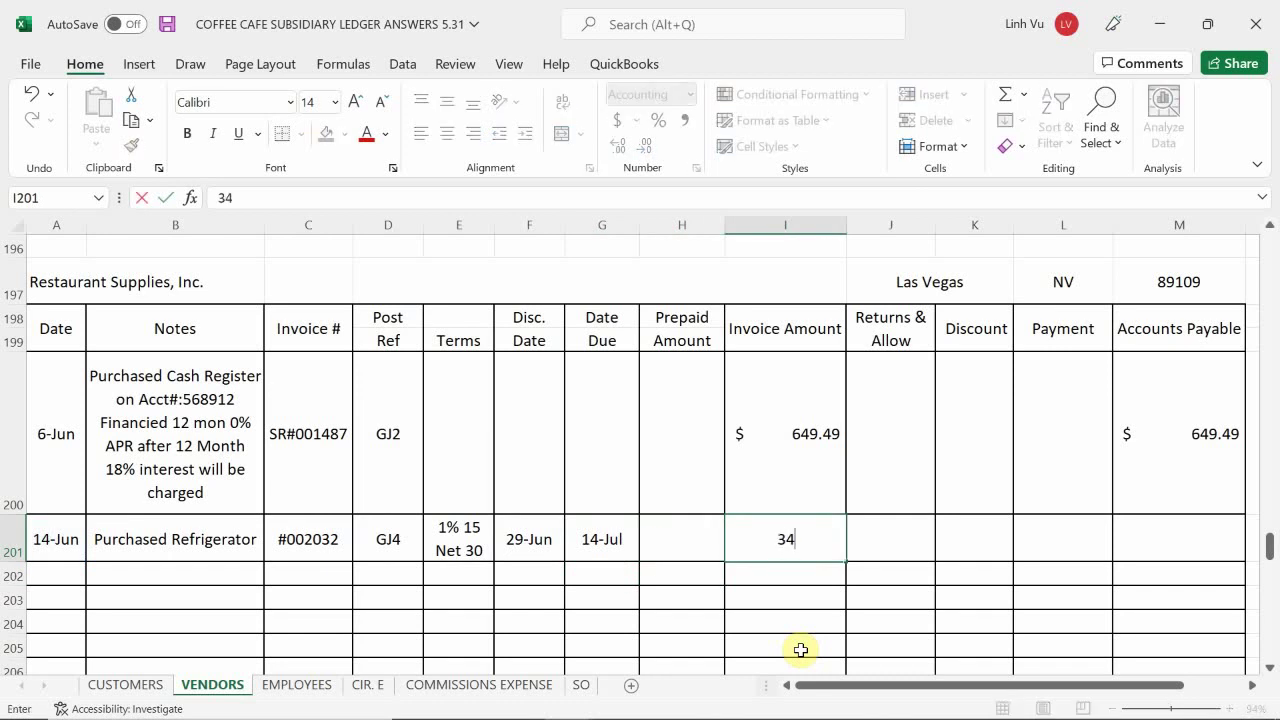
text(95.34)
key(Return)
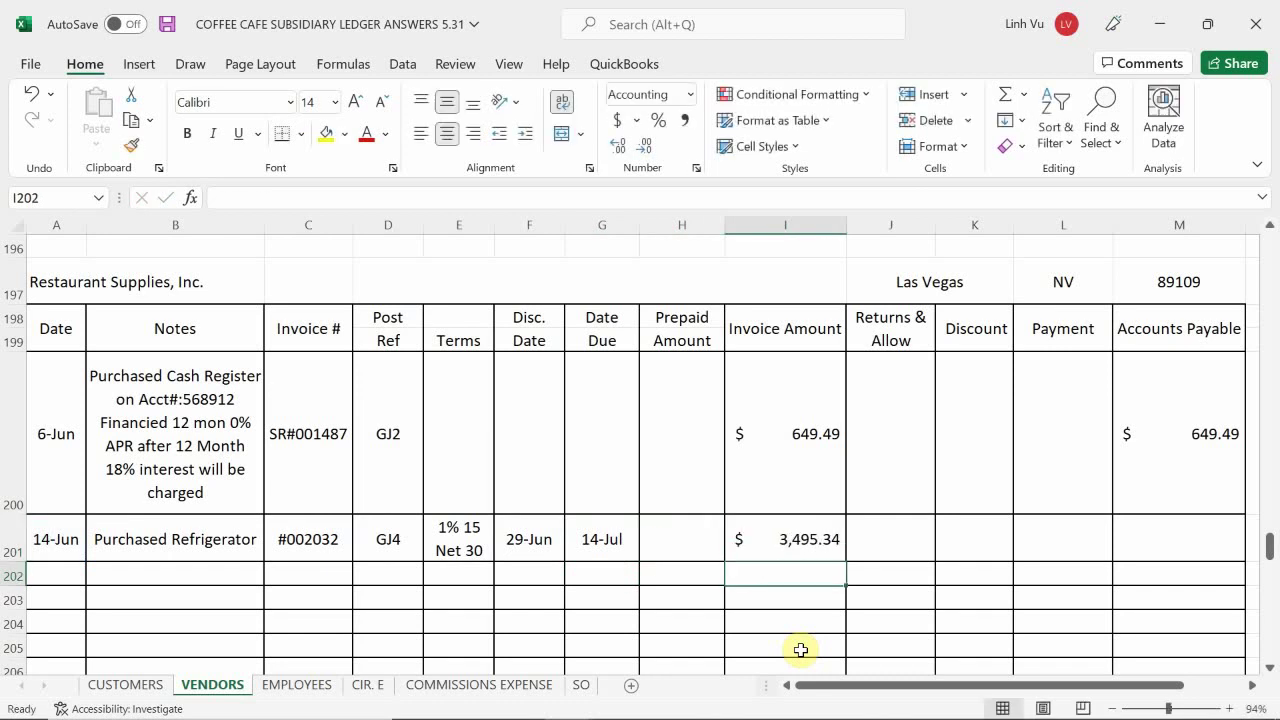
click(1199, 487)
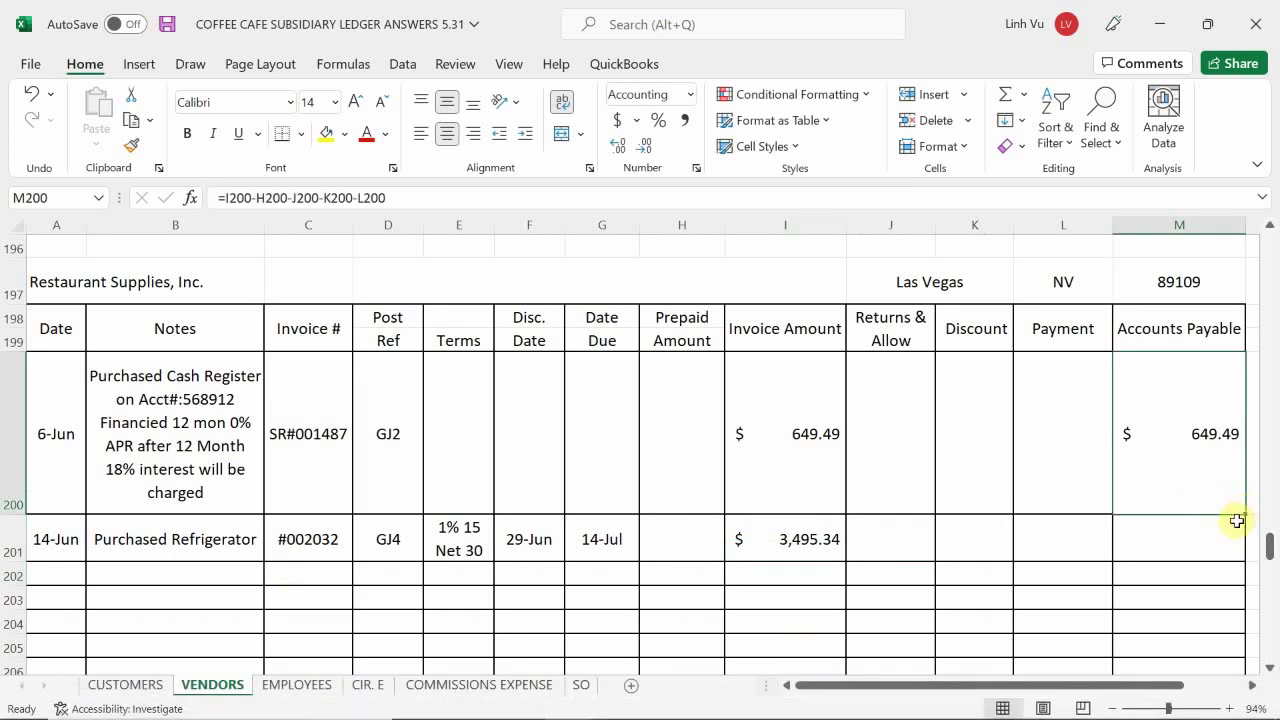
- Copy the M200 accounts payable formula down through row 206
drag(1244, 514, 1200, 583)
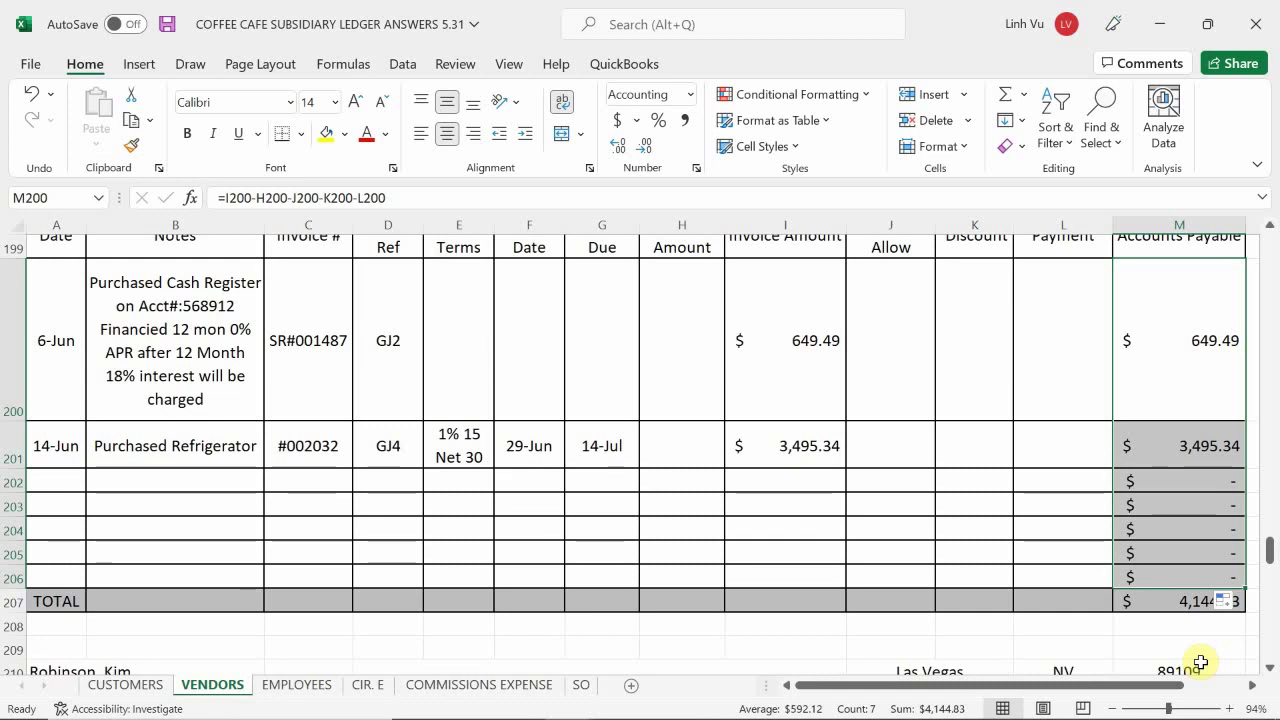
scroll(1241, 612, down, 2)
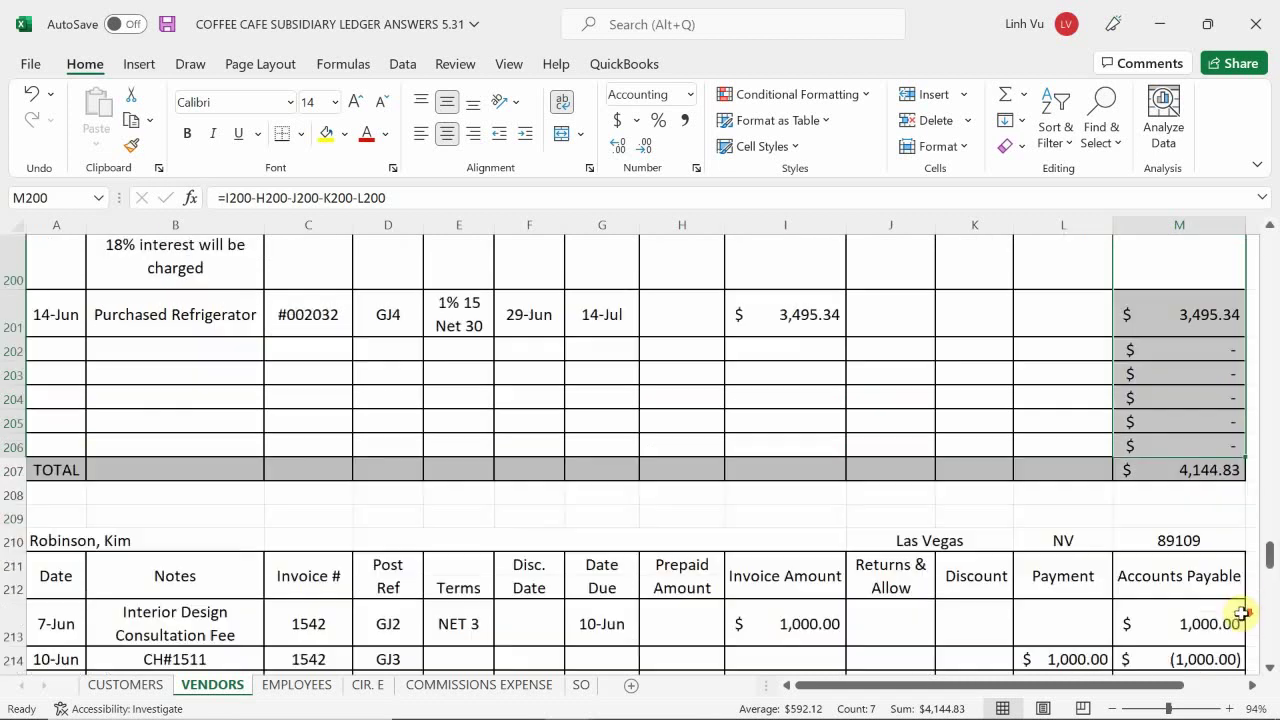
scroll(1238, 617, down, 2)
scroll(1234, 620, up, 3)
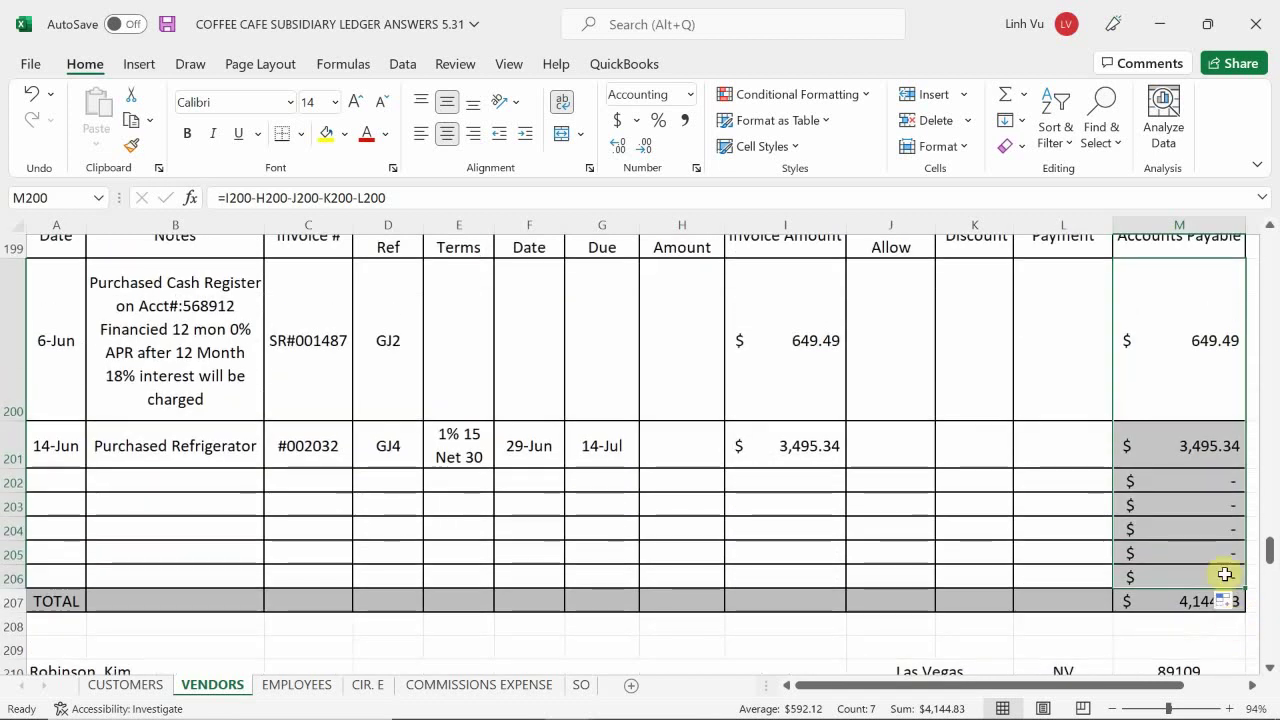
click(1193, 528)
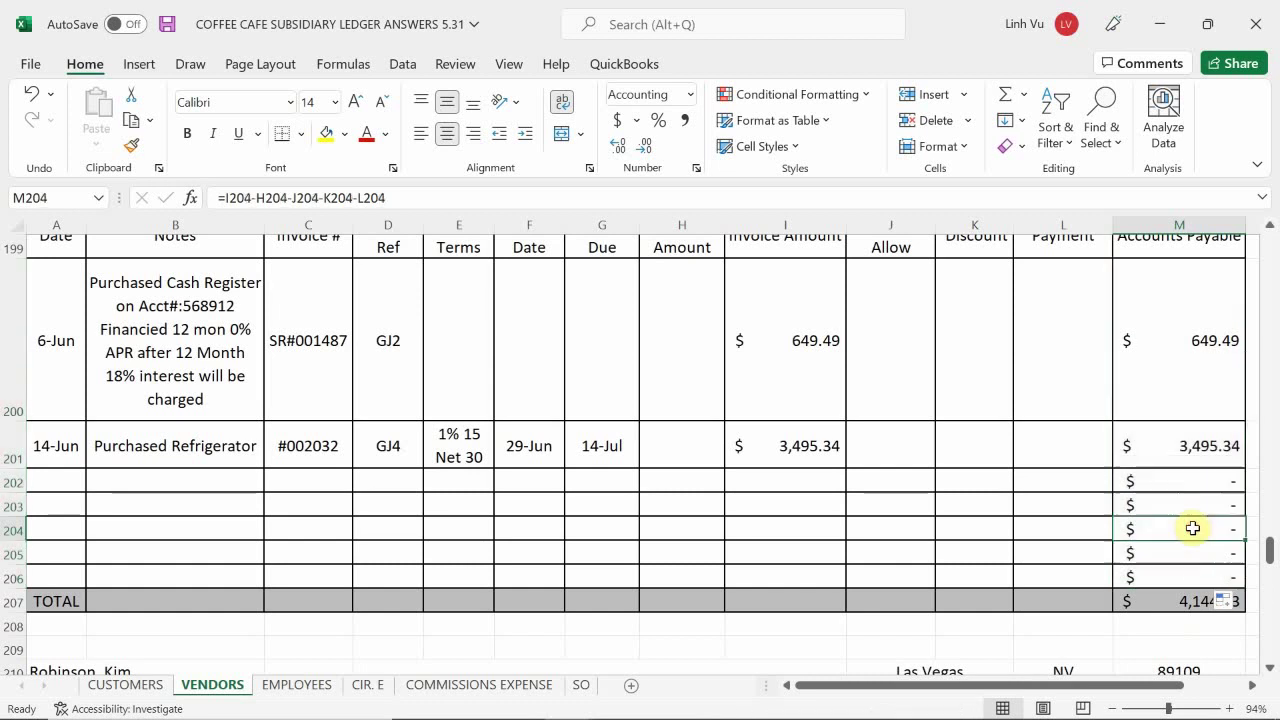
click(1171, 626)
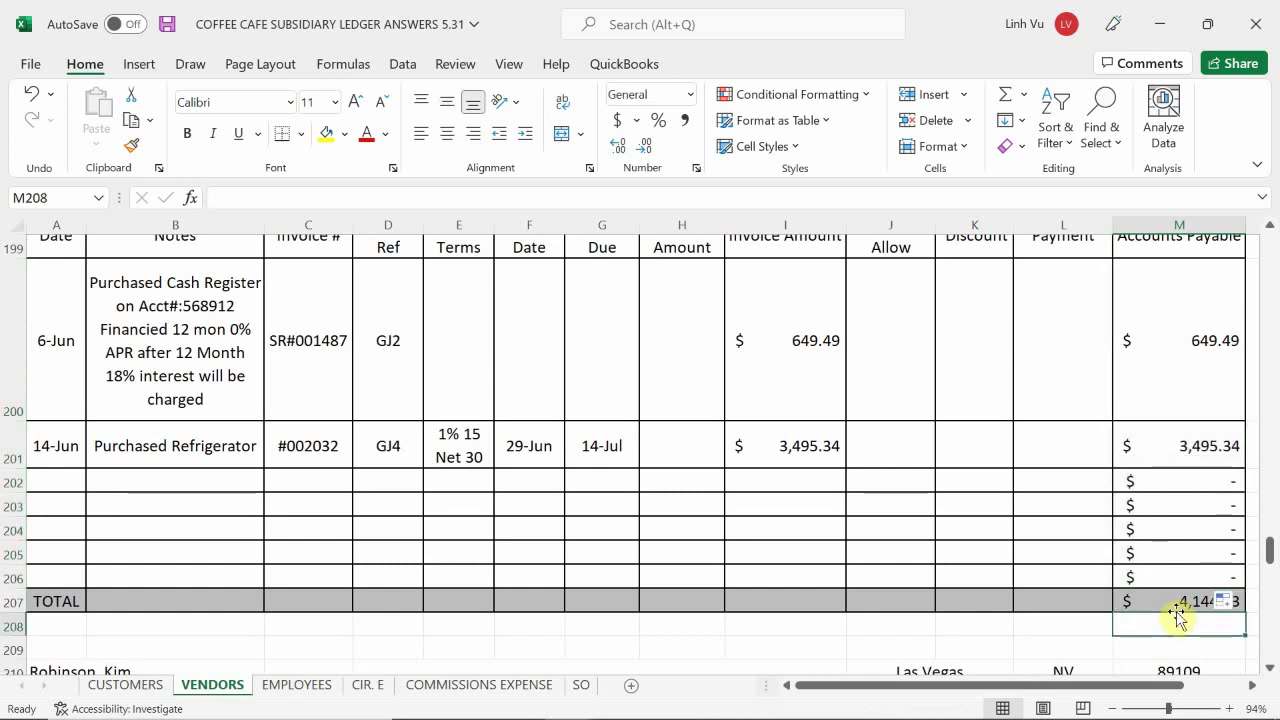
- Fix the M207 total to =SUM(M200:M206) without the stray K208 reference, showing $4,144.83
scroll(1176, 611, down, 1)
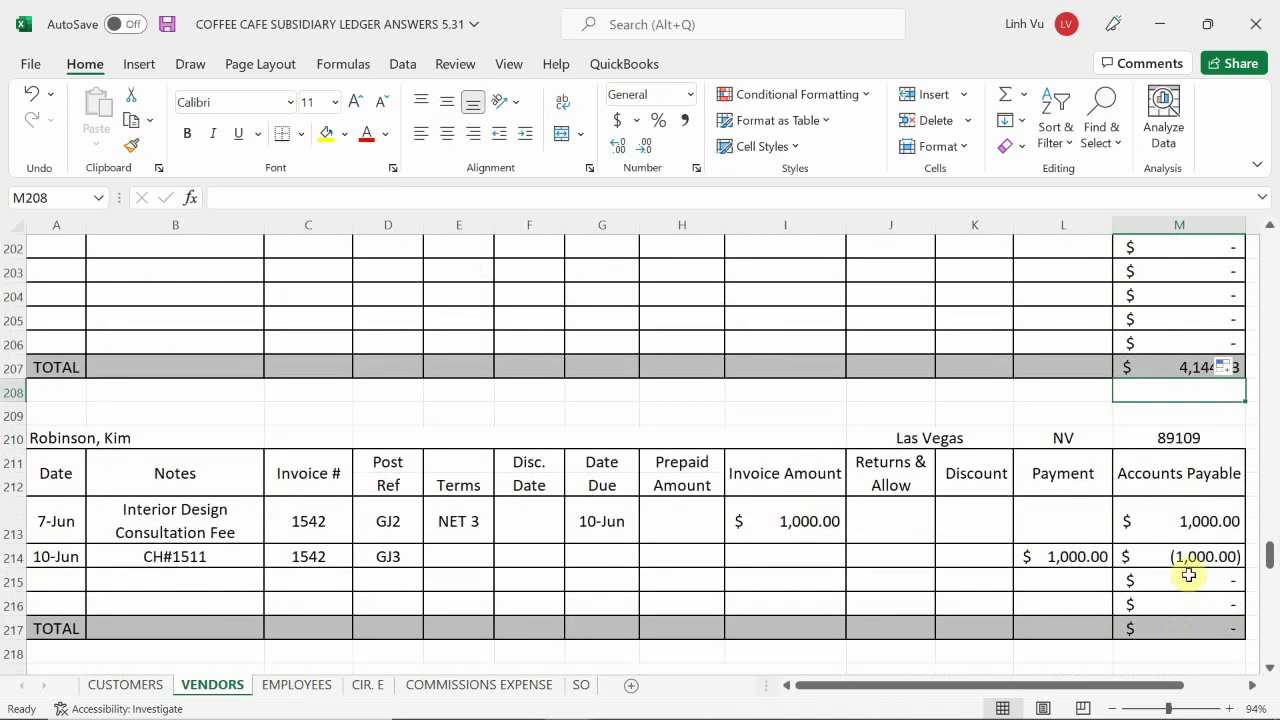
click(1053, 385)
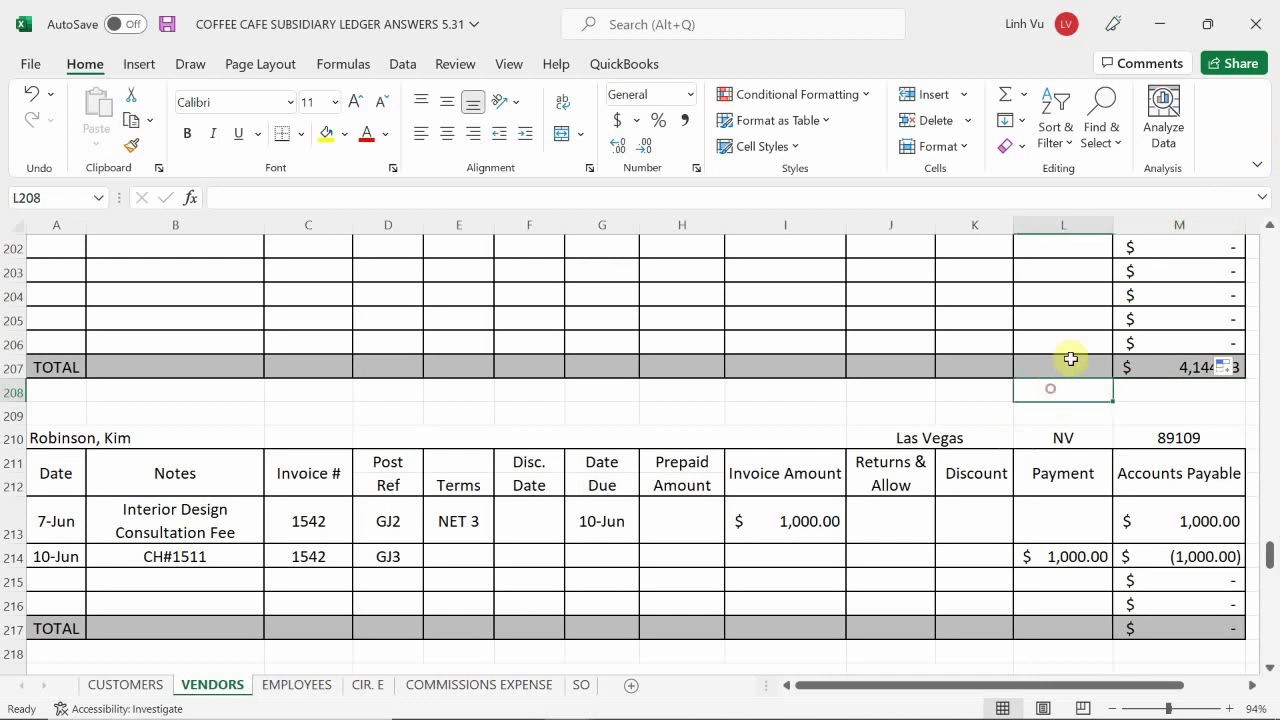
click(1066, 362)
click(1161, 374)
double_click(1161, 374)
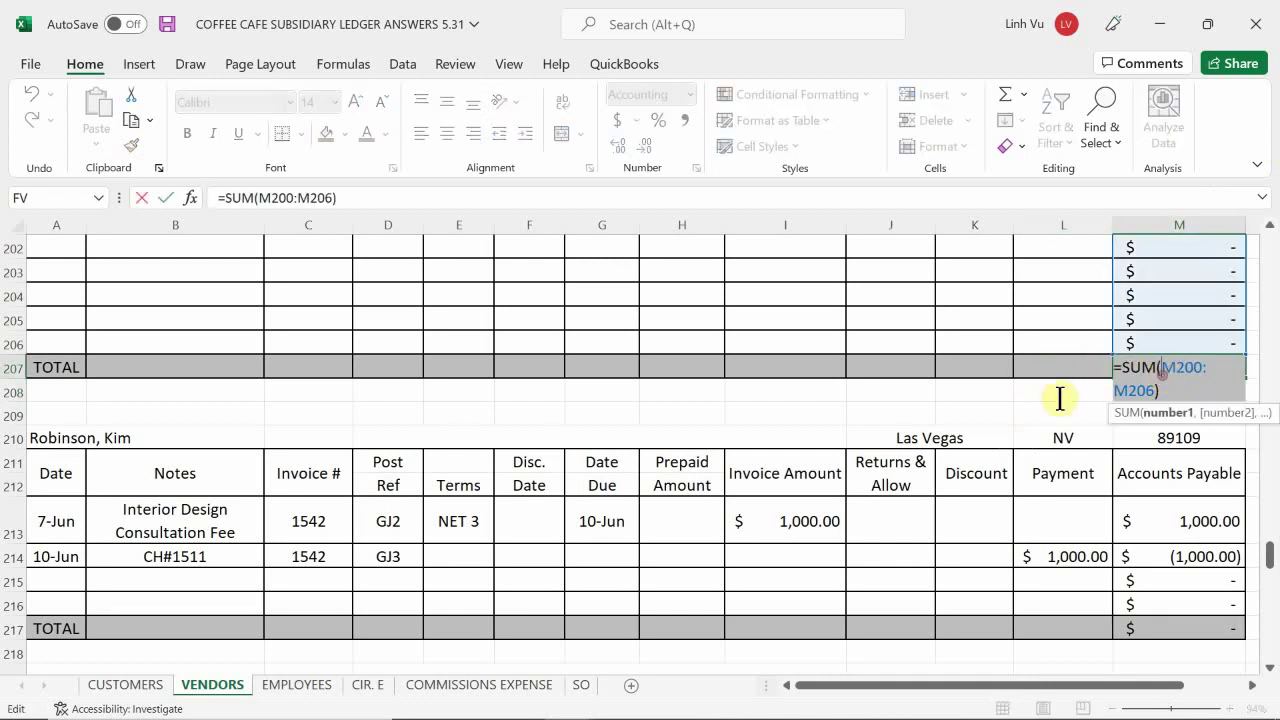
click(977, 396)
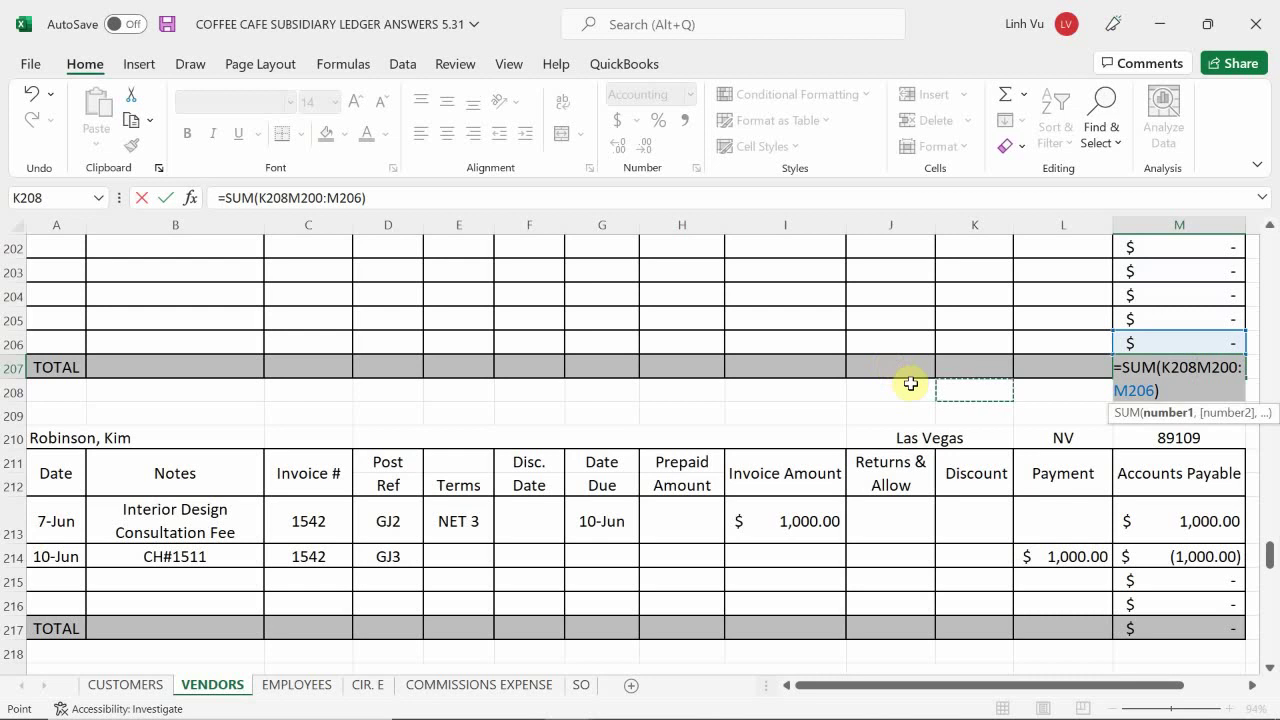
key(ctrl+z)
key(Return)
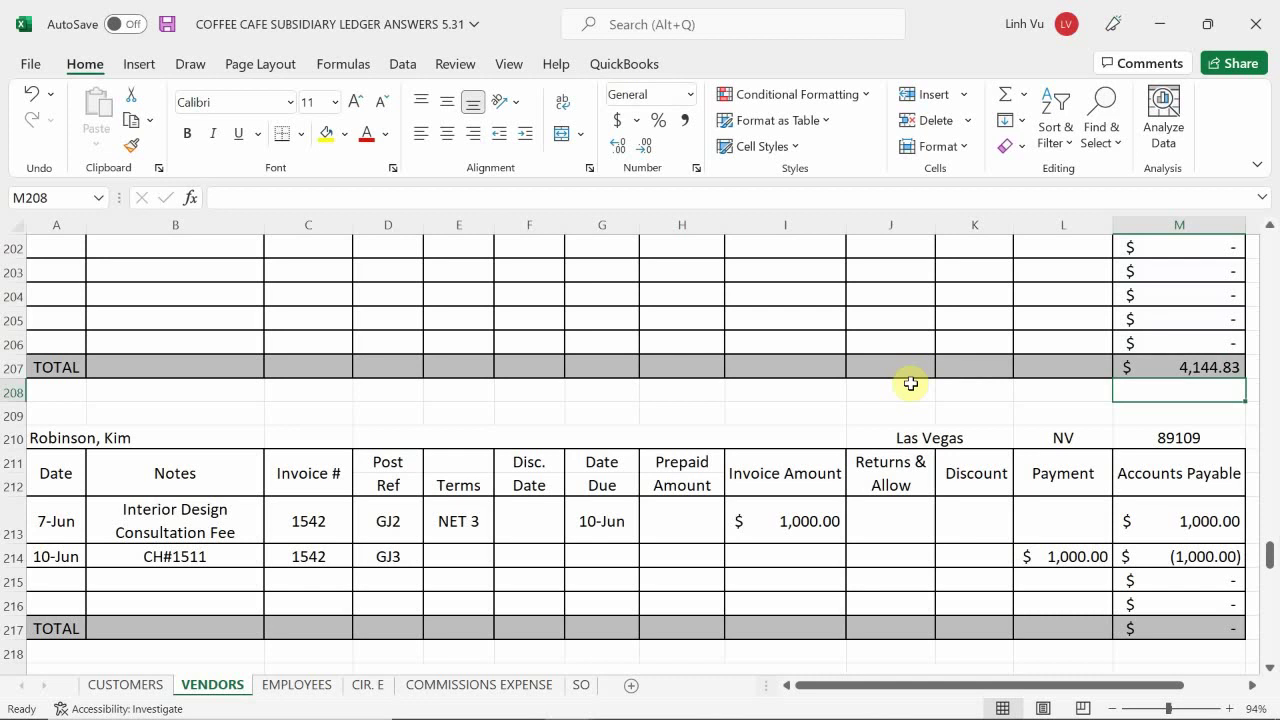
scroll(911, 384, up, 2)
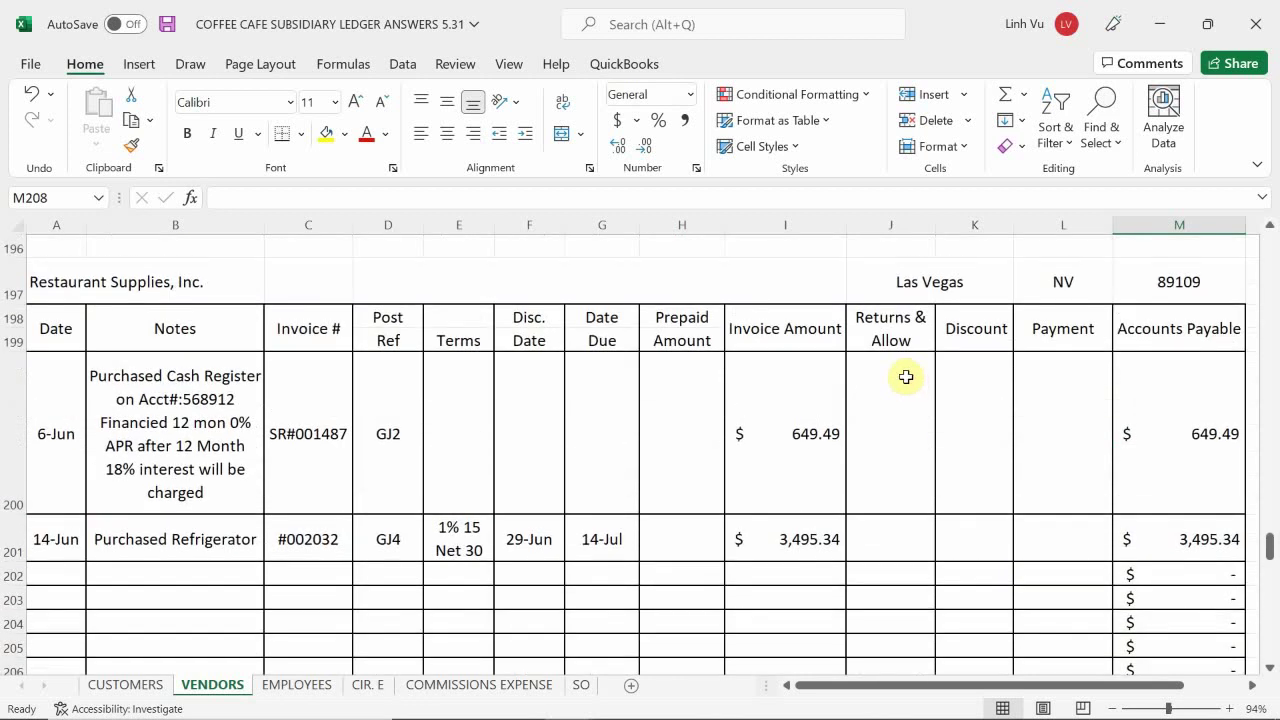
scroll(923, 379, down, 1)
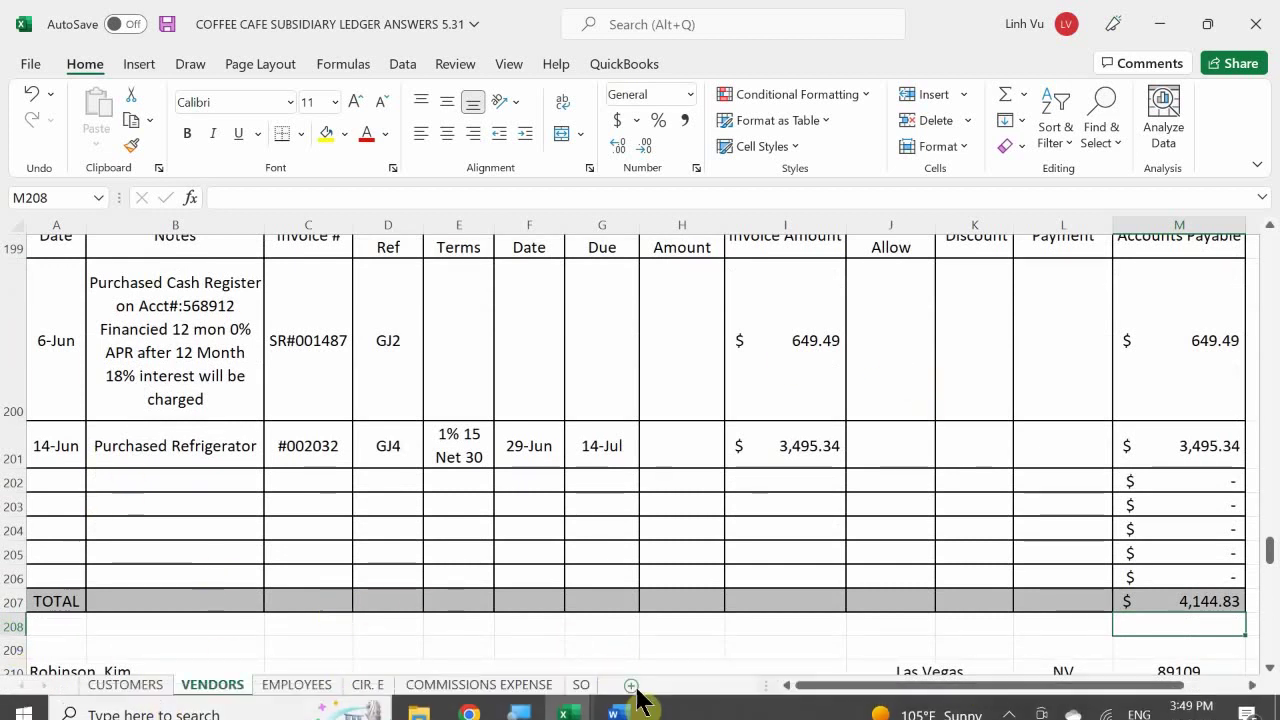
- Highlight the 'Received bill from Restaurant Supplies' line in yellow in the Word document
mouse_move(634, 715)
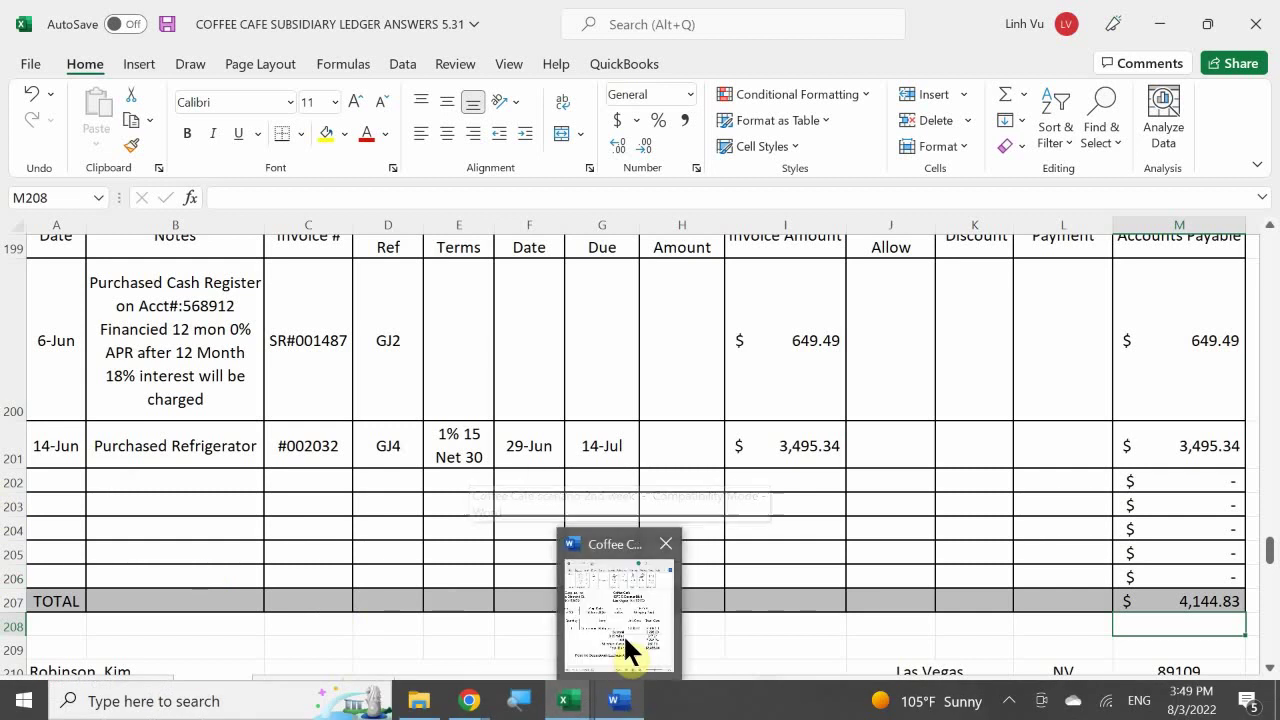
mouse_move(623, 634)
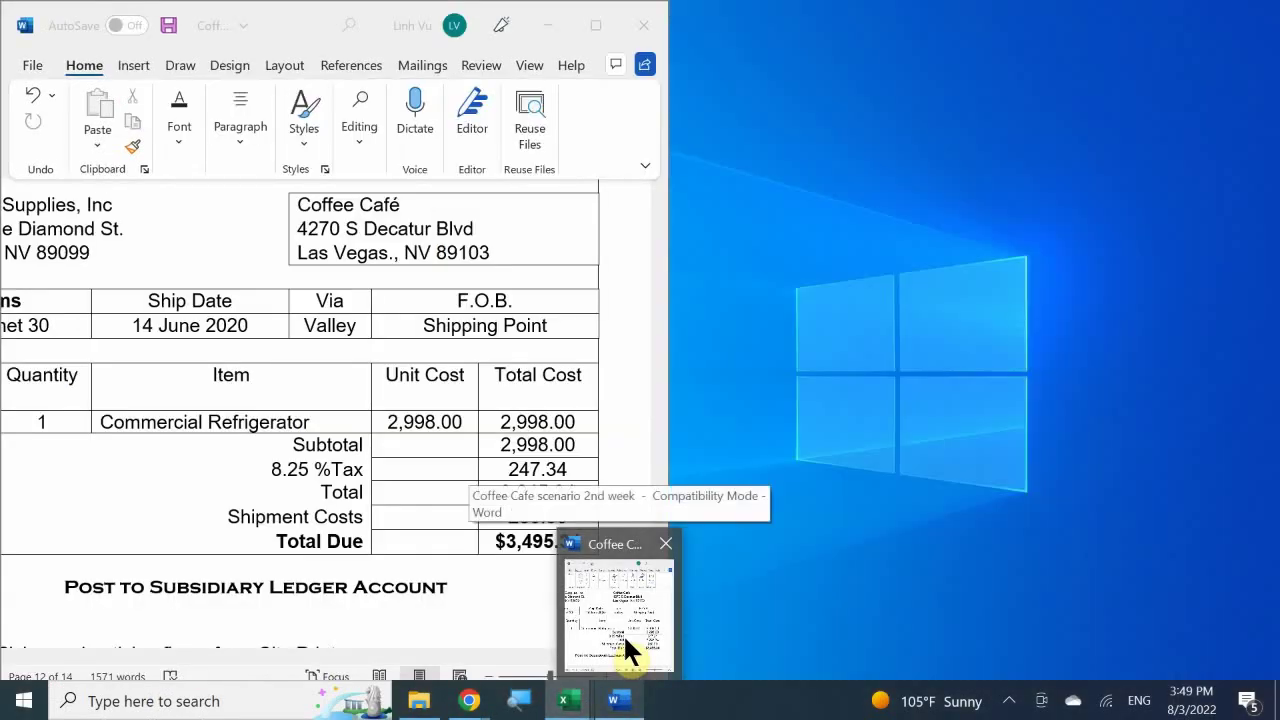
click(623, 634)
scroll(174, 456, up, 3)
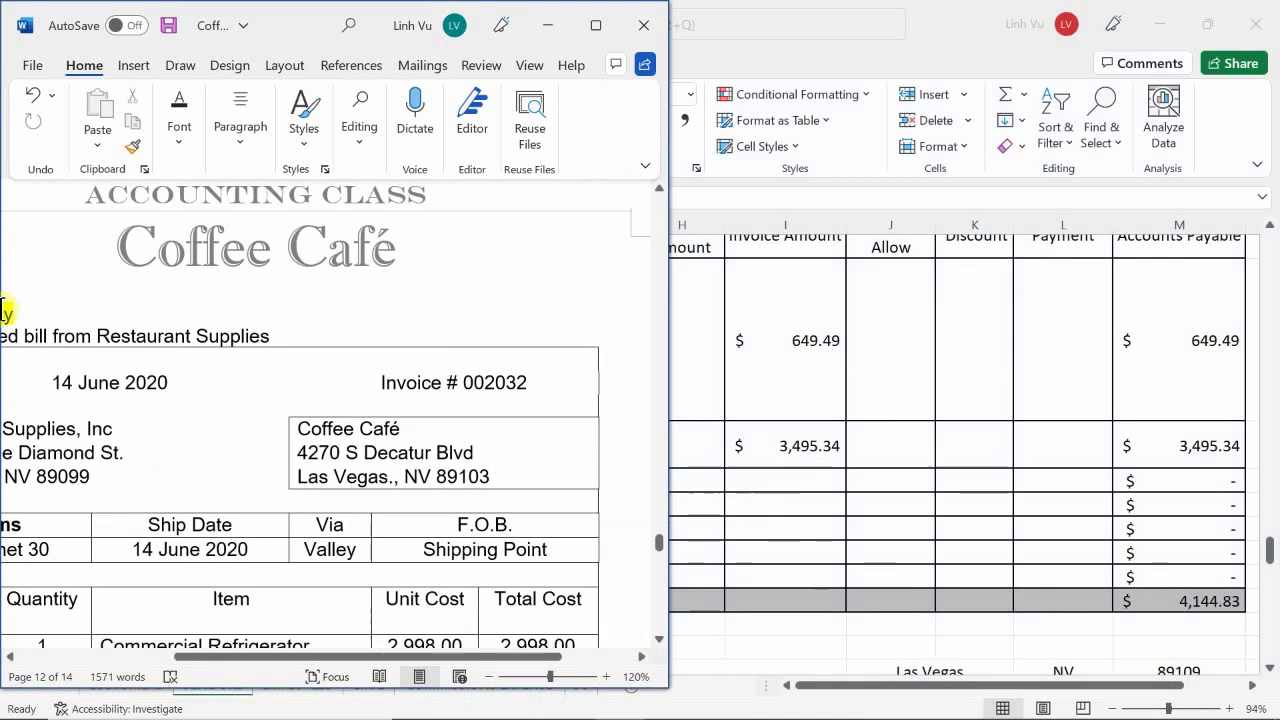
drag(290, 336, 55, 332)
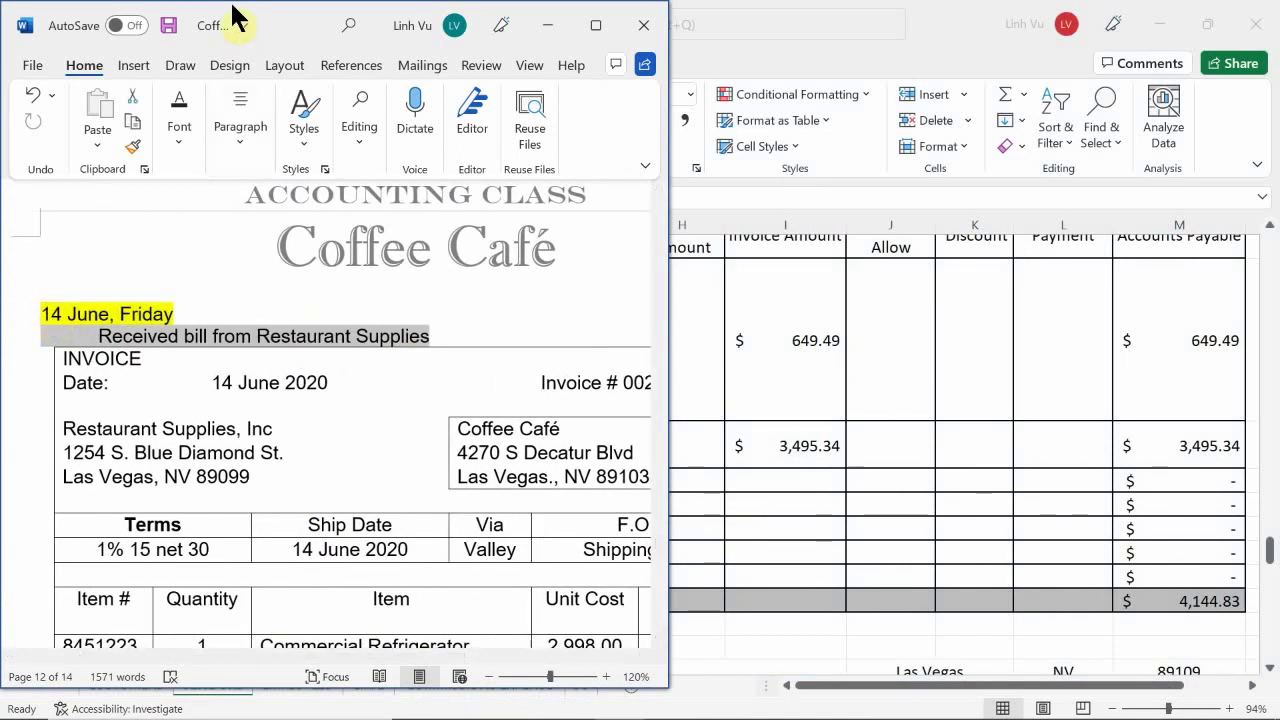
click(236, 138)
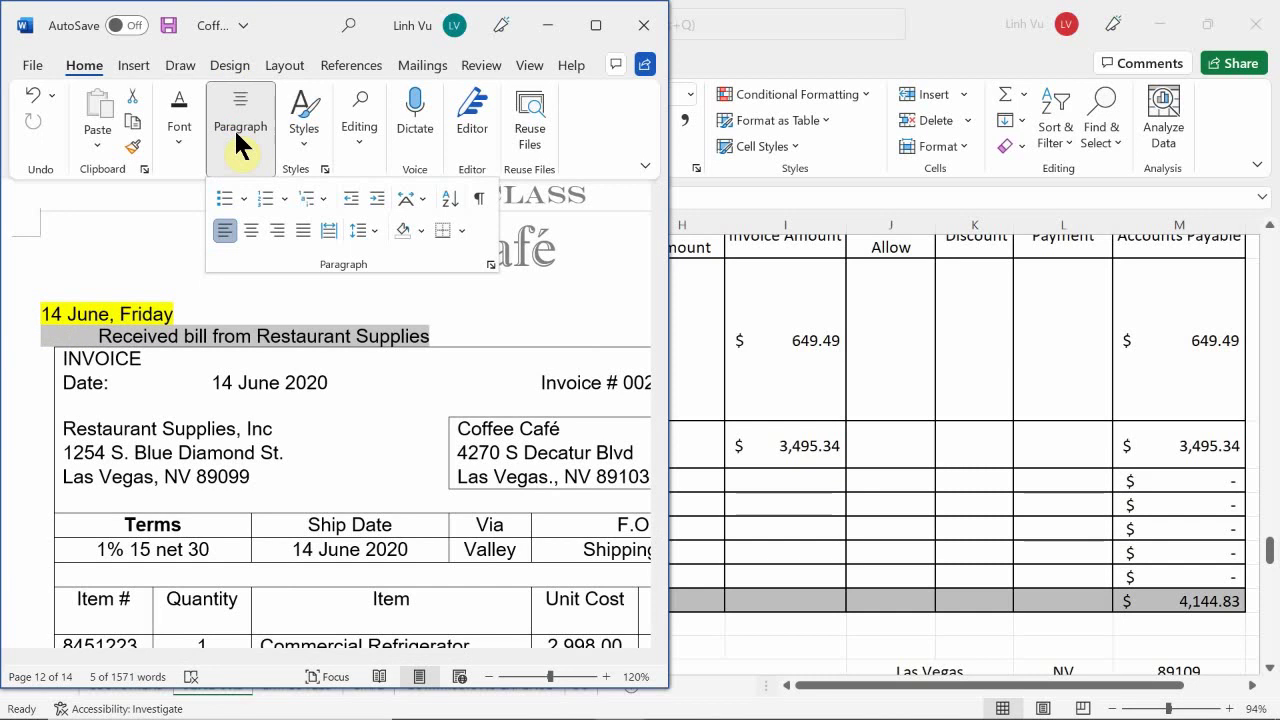
click(181, 132)
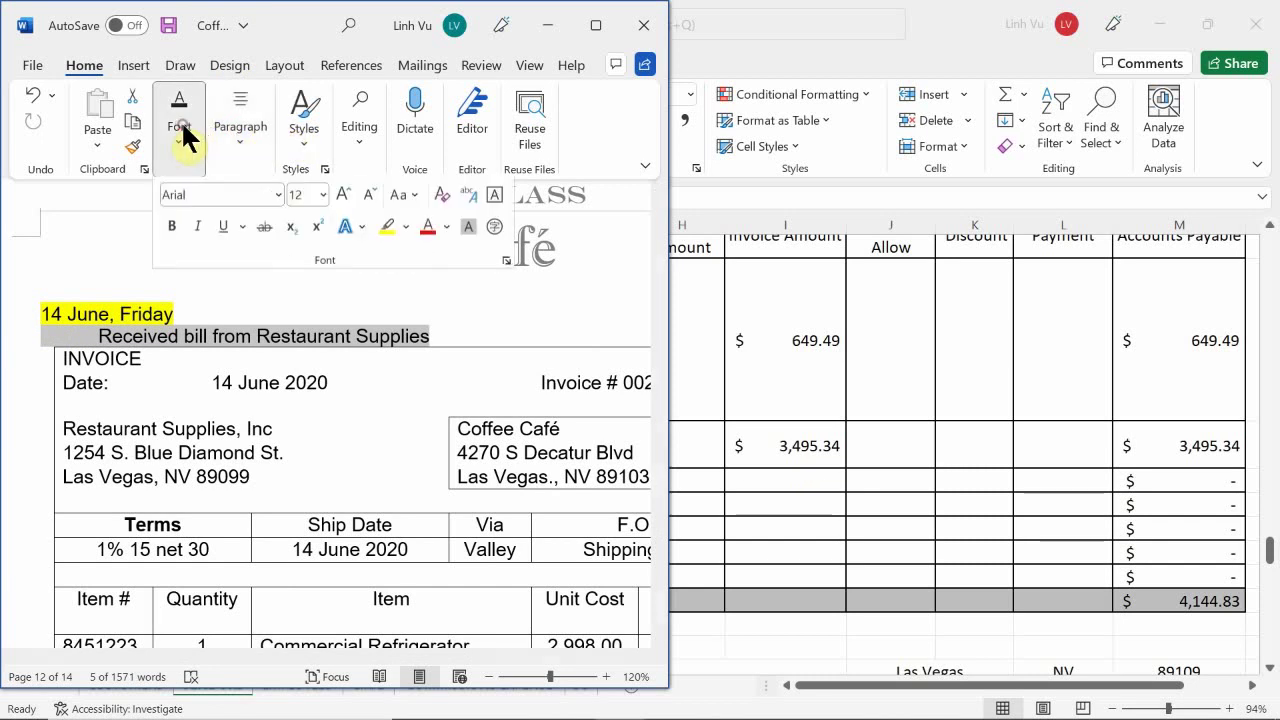
click(390, 232)
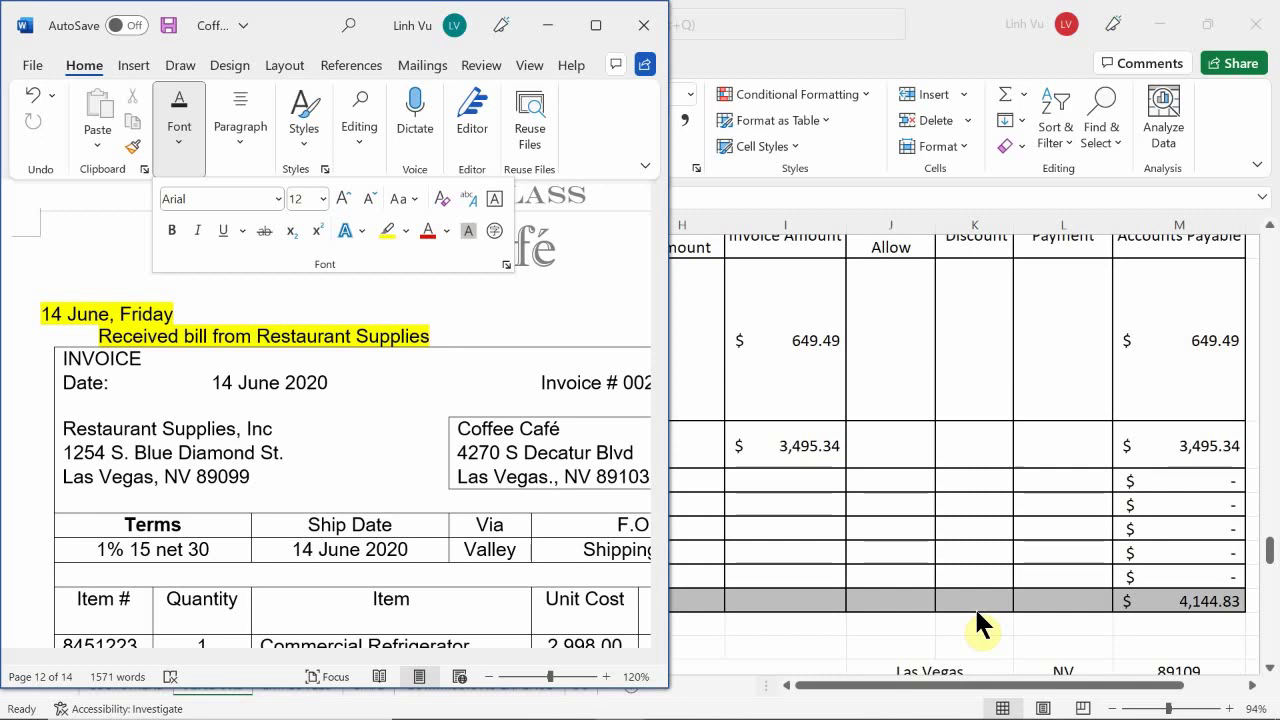
- Scroll down to review the next task: picking up 2000 5x7 flyers from City Printers
scroll(445, 485, down, 1)
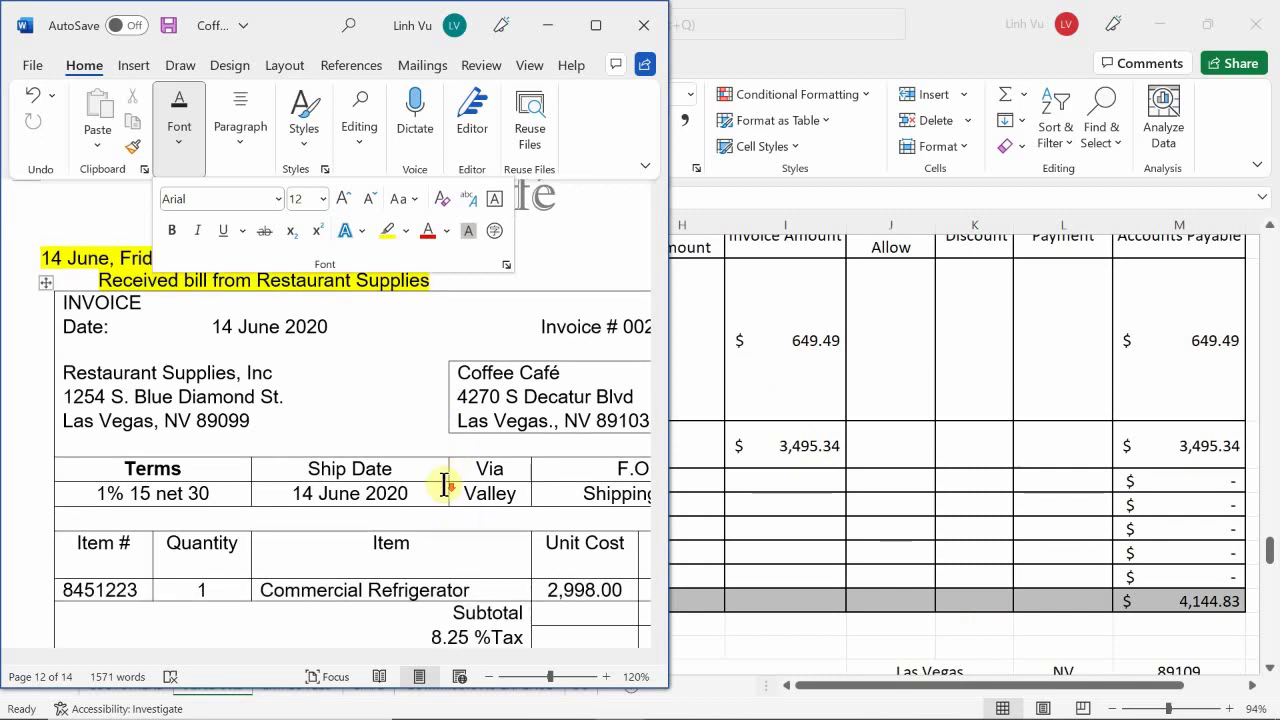
scroll(445, 485, down, 7)
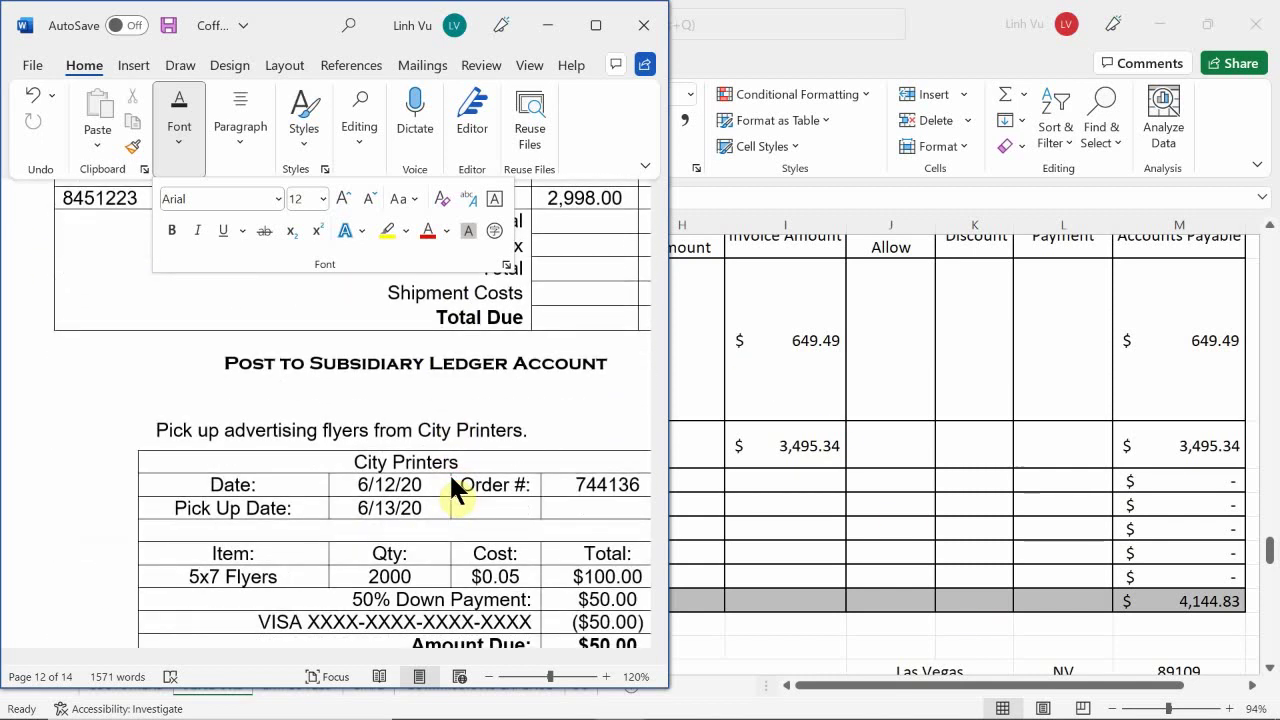
scroll(456, 478, down, 12)
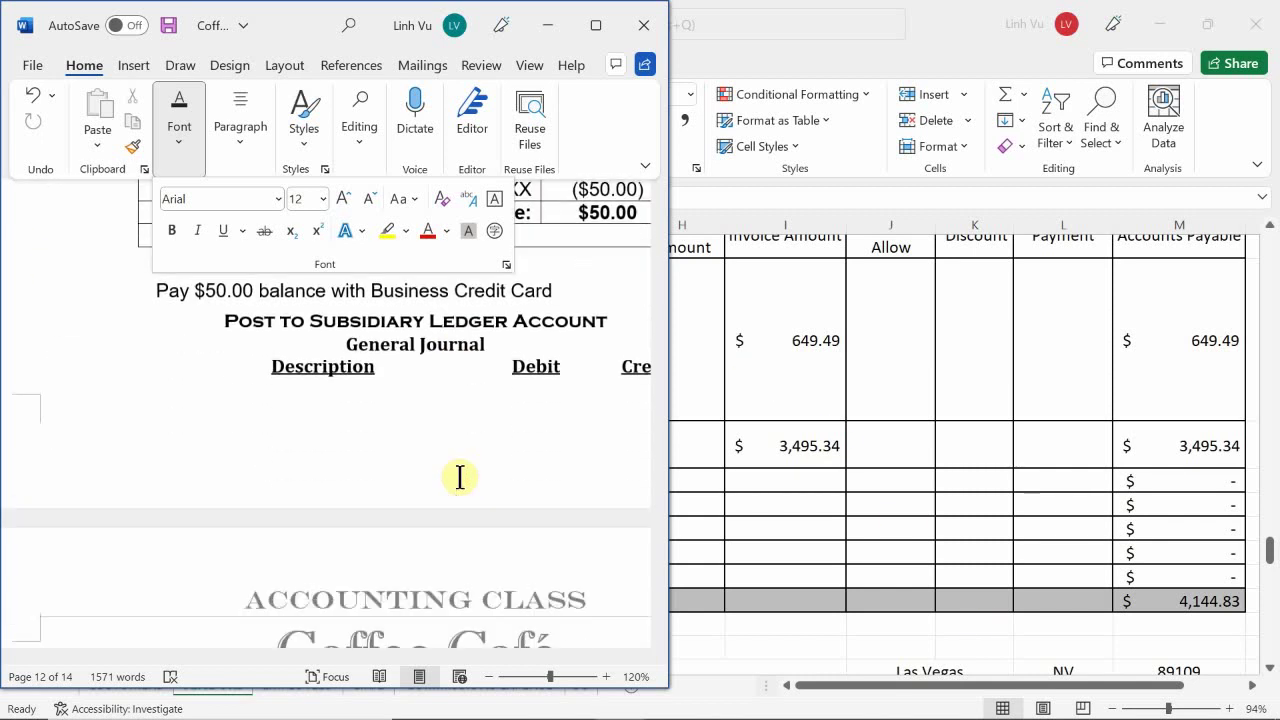
scroll(465, 473, down, 4)
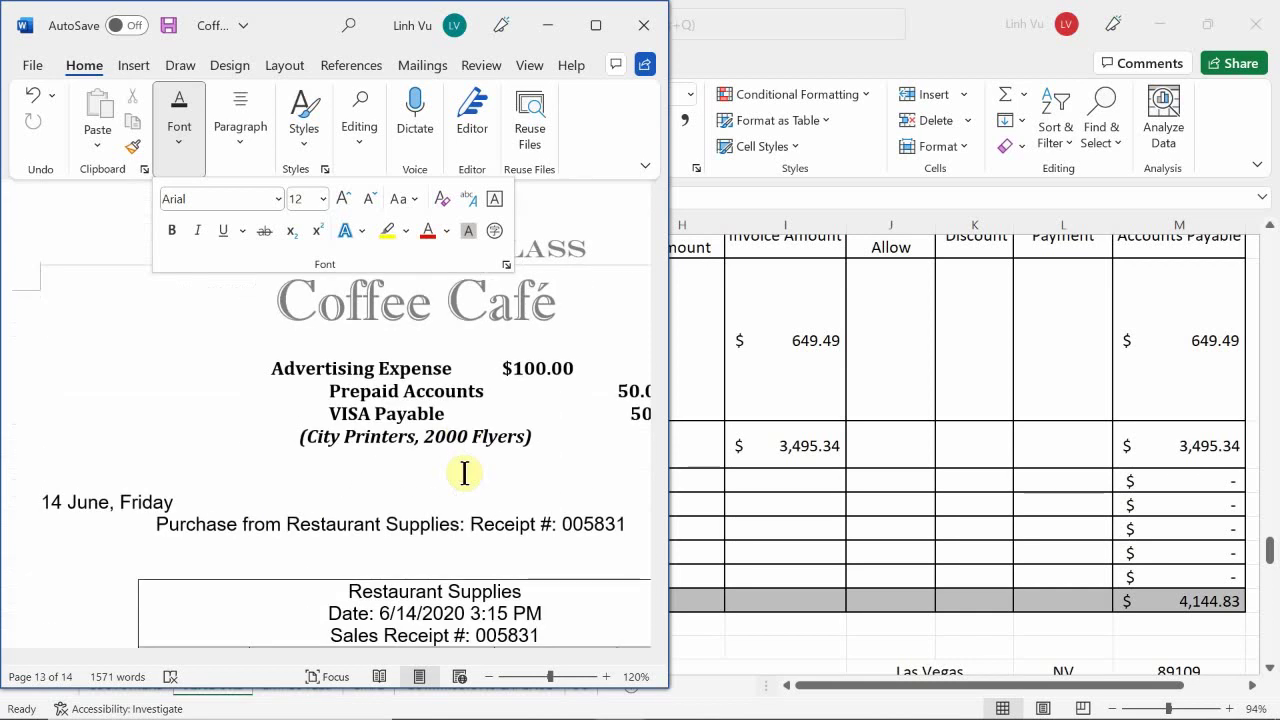
scroll(464, 473, up, 6)
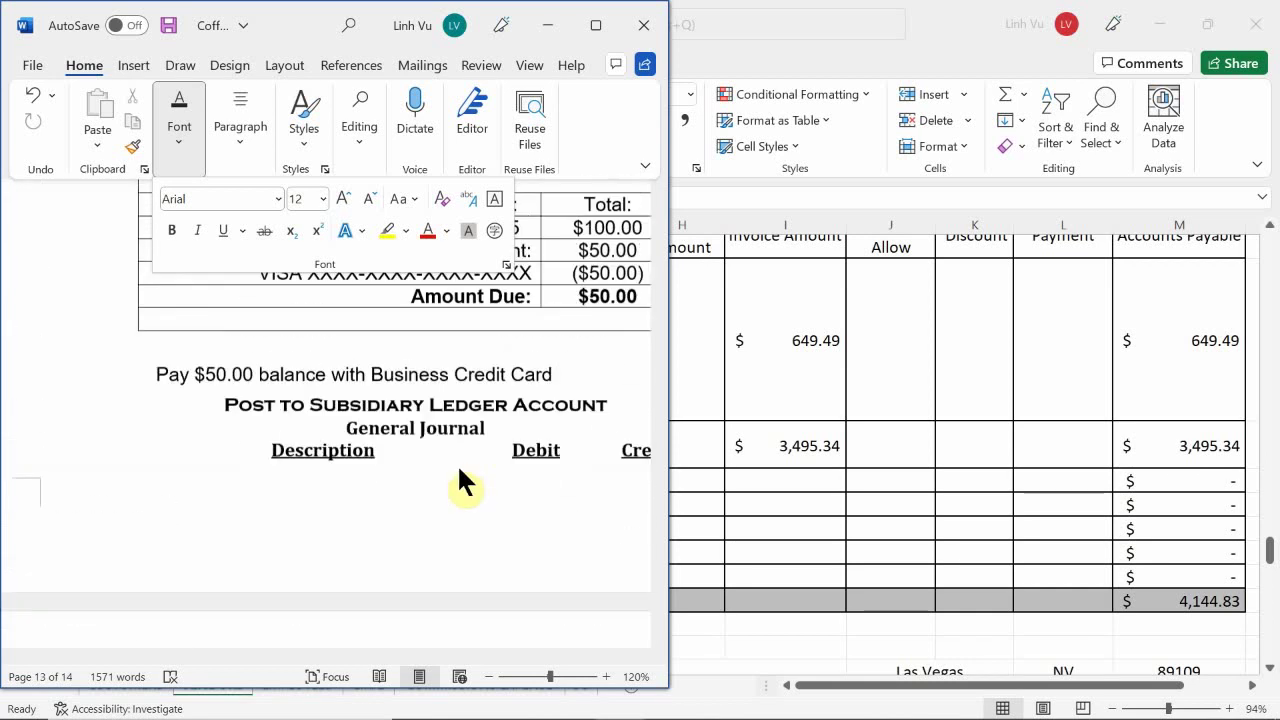
scroll(462, 469, up, 6)
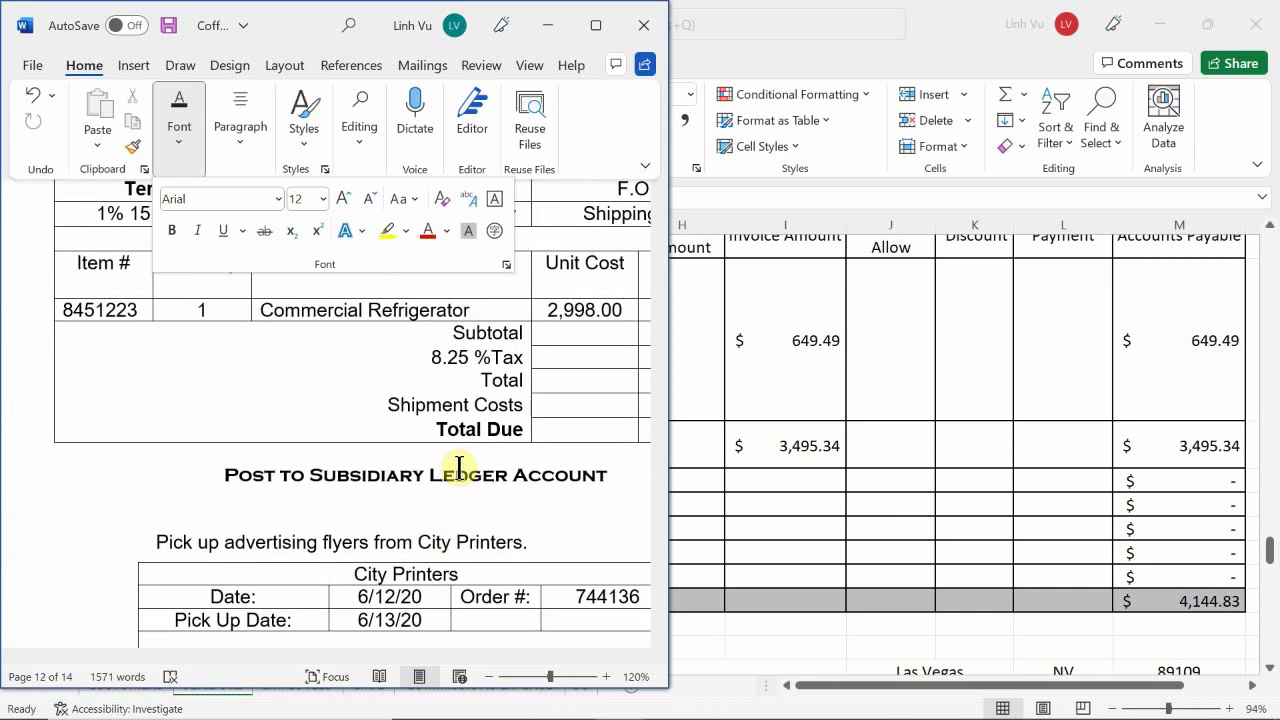
scroll(462, 482, down, 5)
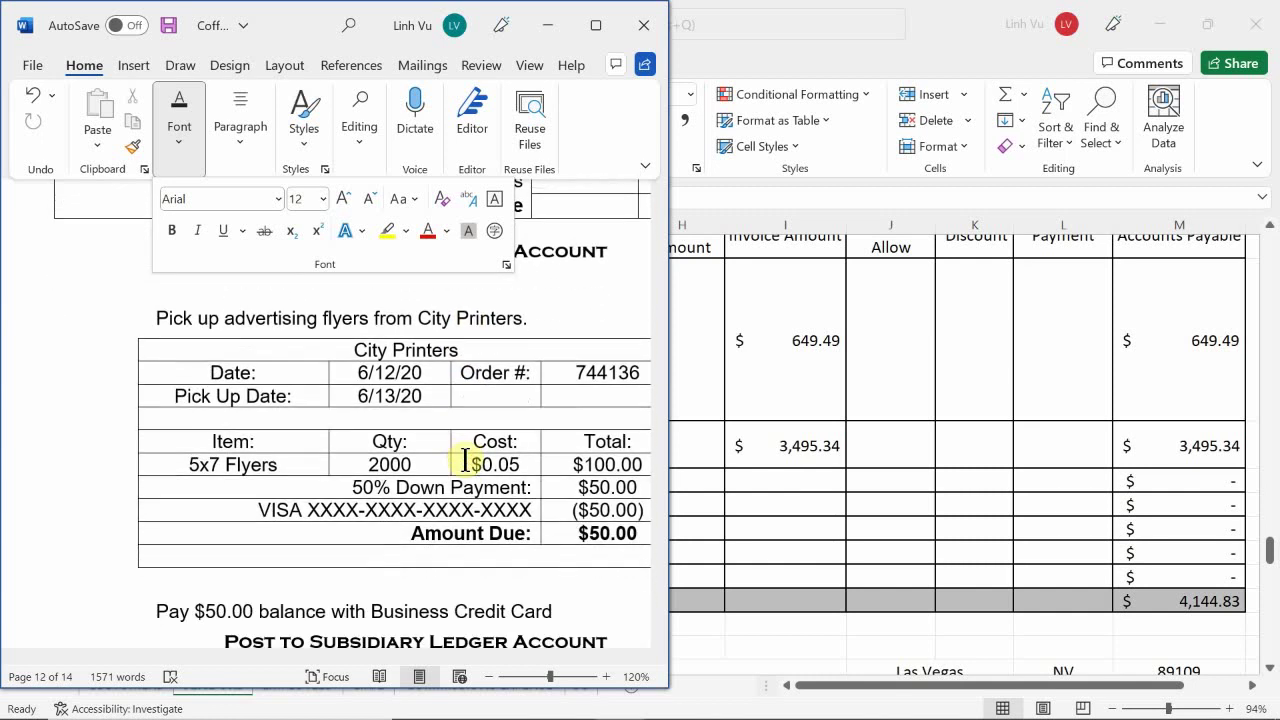
scroll(465, 460, up, 1)
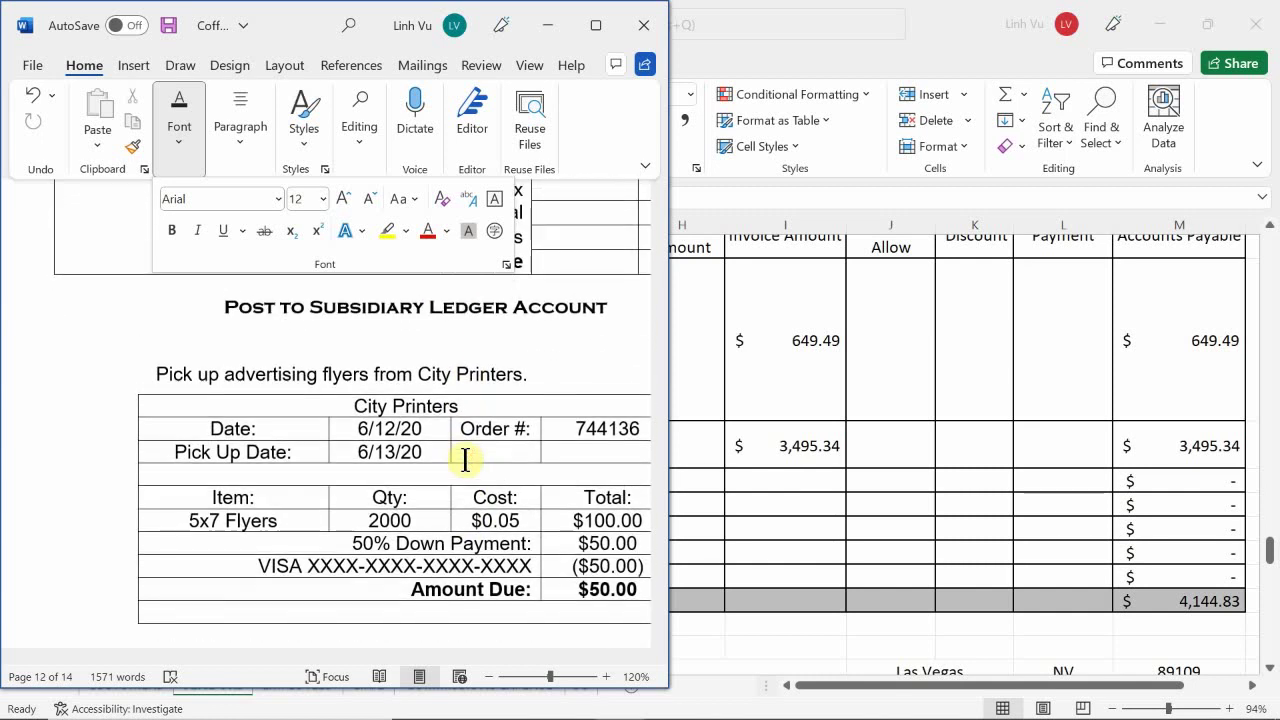
scroll(465, 460, down, 1)
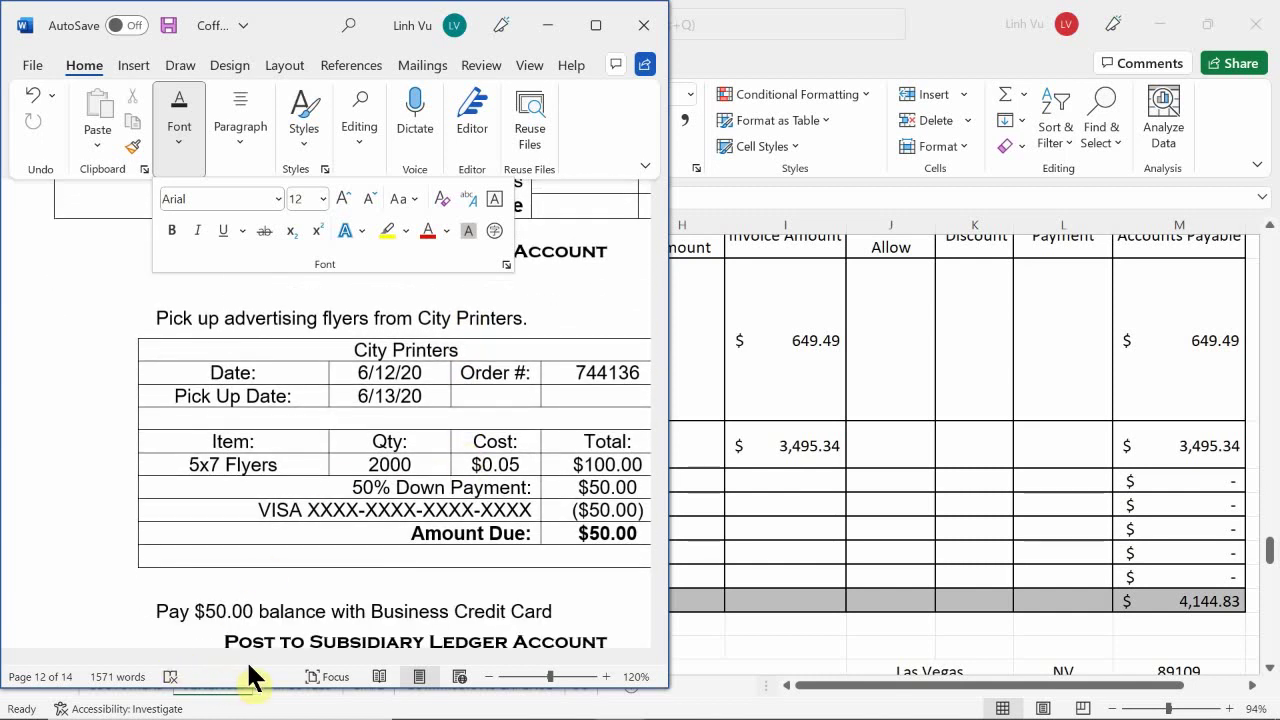
click(278, 585)
scroll(278, 585, up, 1)
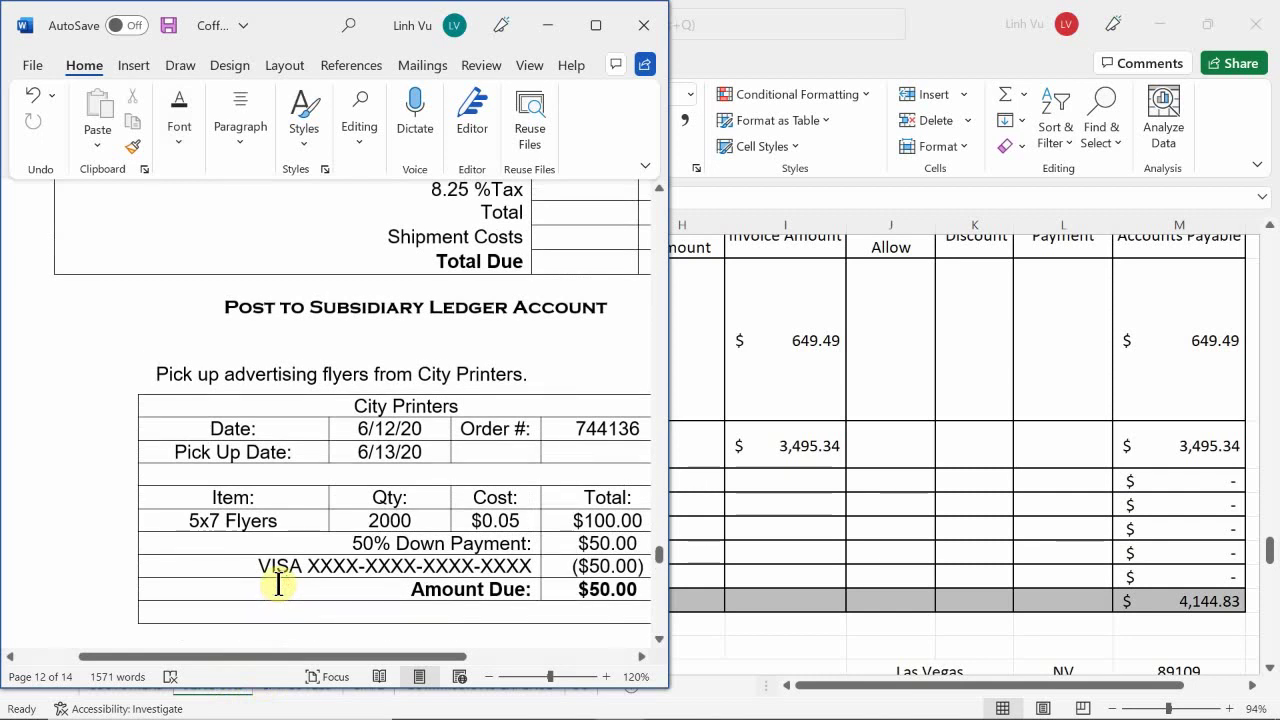
scroll(285, 577, down, 2)
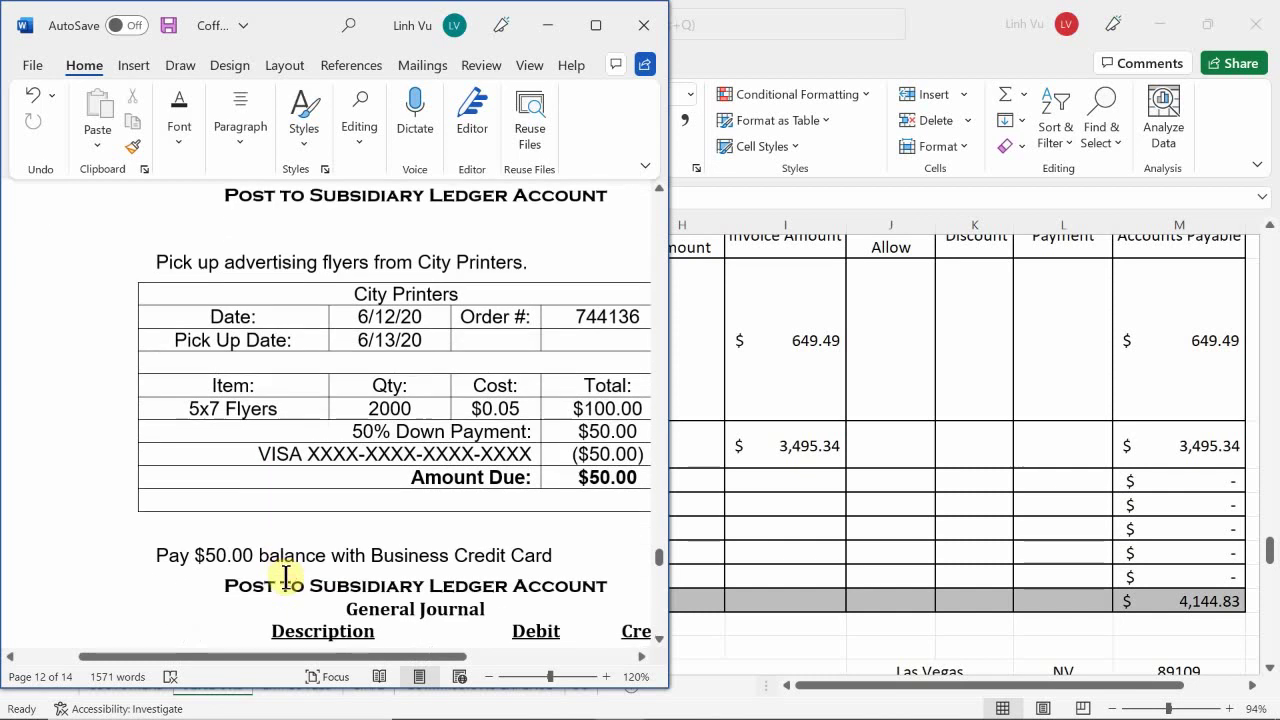
drag(257, 660, 303, 697)
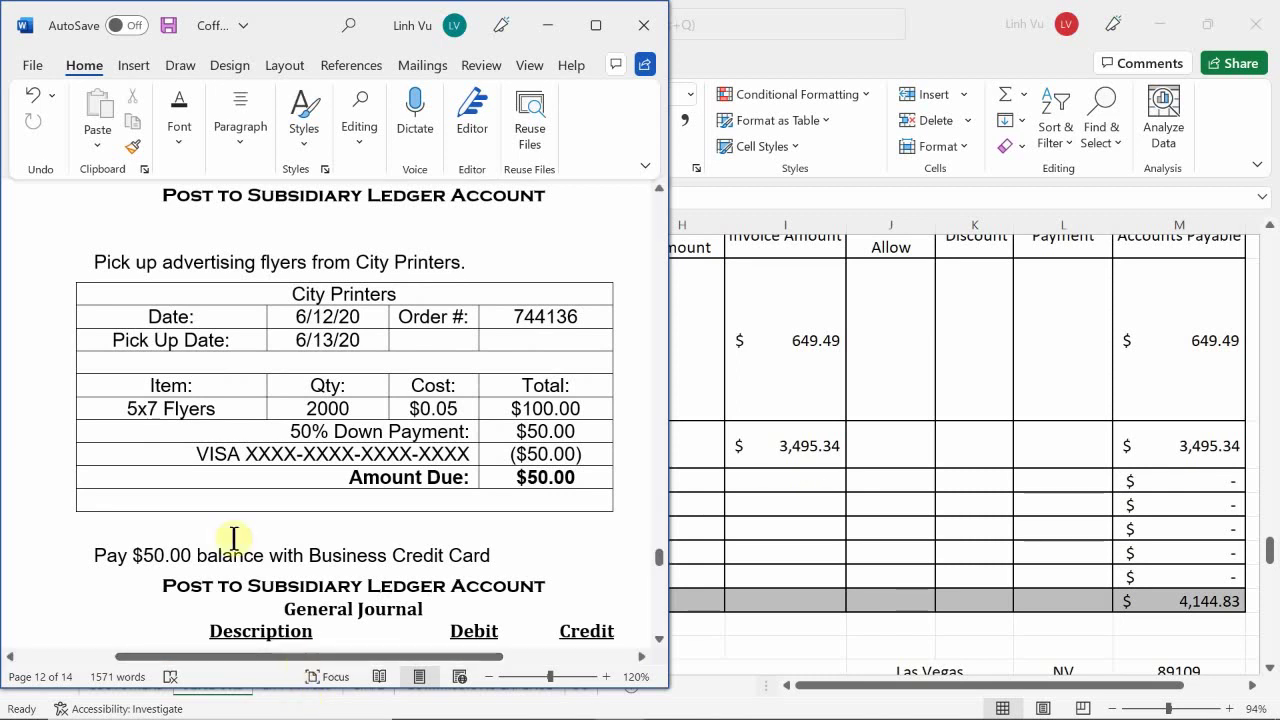
scroll(305, 410, up, 1)
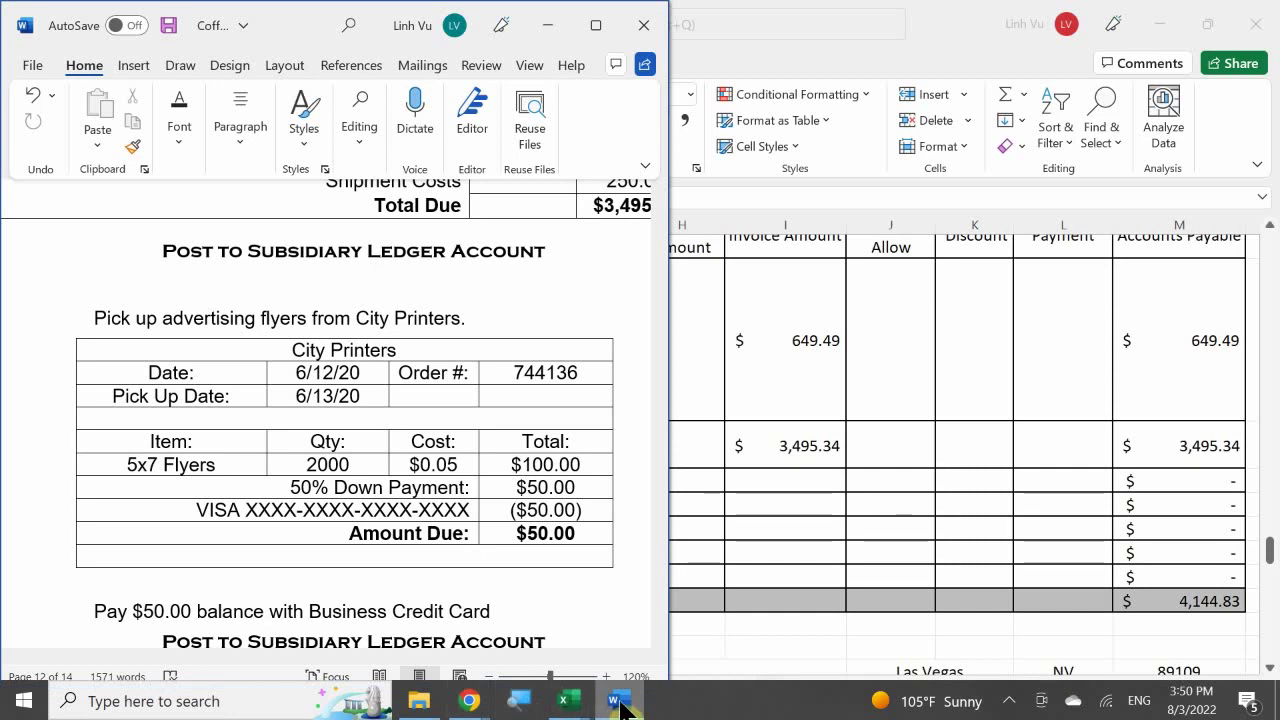
mouse_move(620, 705)
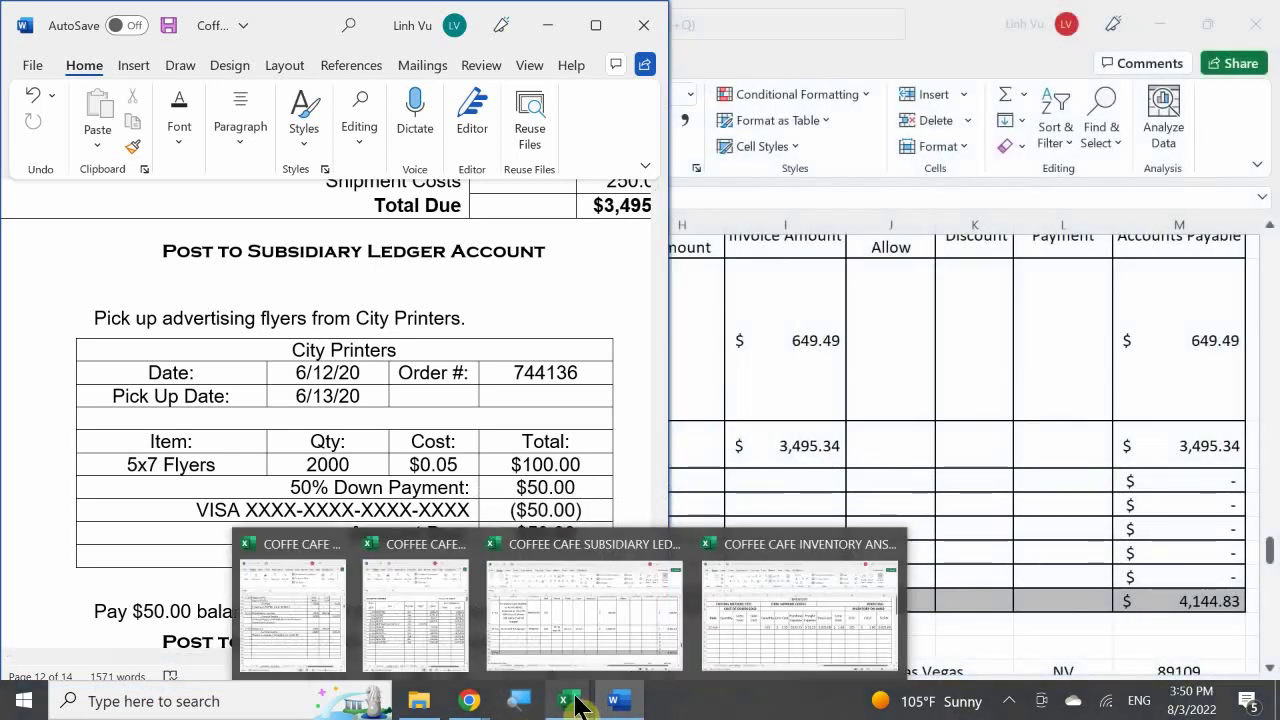
- In the General Journal, enter date 6/14 in A161 and move to B161
click(320, 622)
click(872, 468)
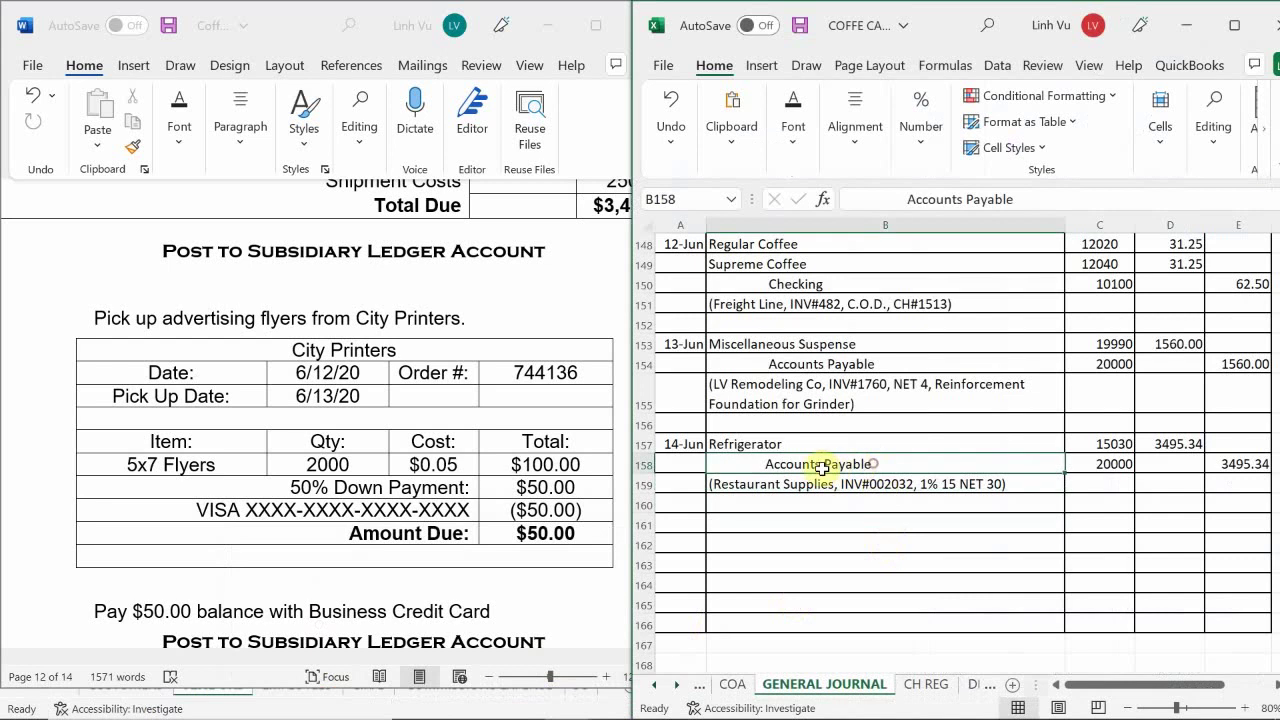
scroll(800, 460, down, 1)
click(679, 464)
text(6/14)
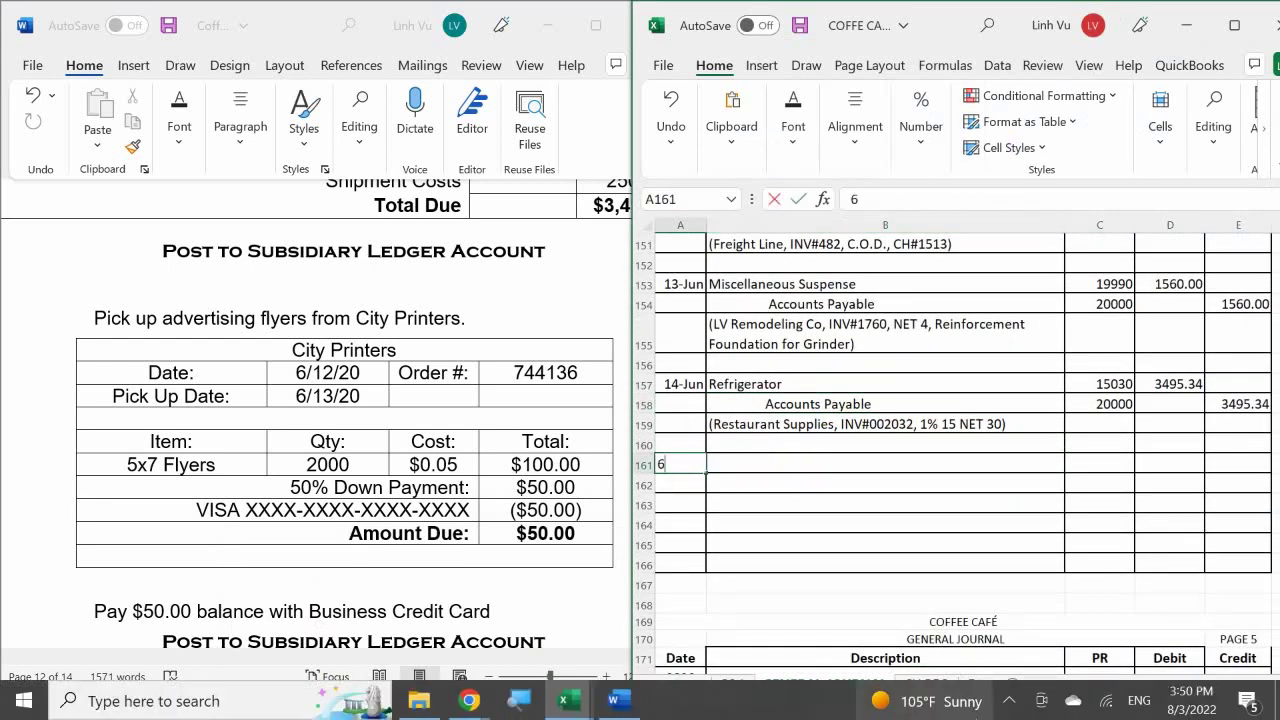
key(Return)
key(Tab)
click(885, 464)
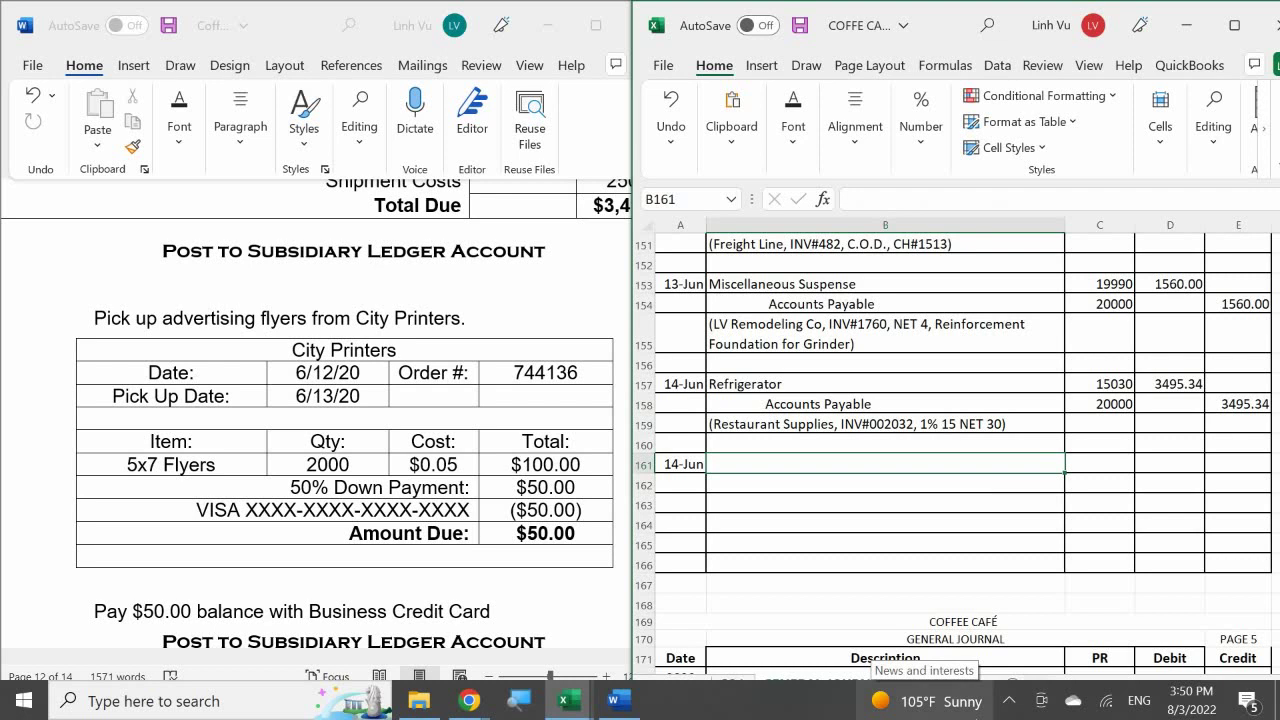
- Enter Advertising Expense with account number 60000 in row 161
text(Advert)
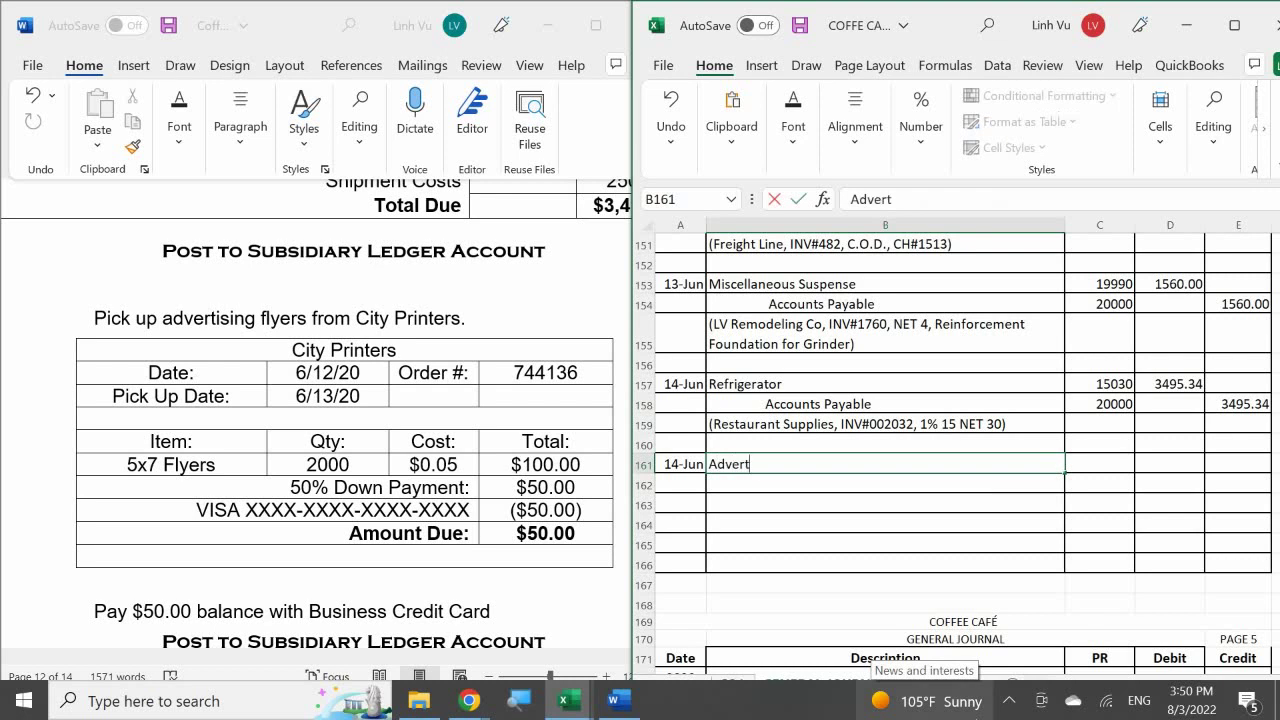
text(ising Expe)
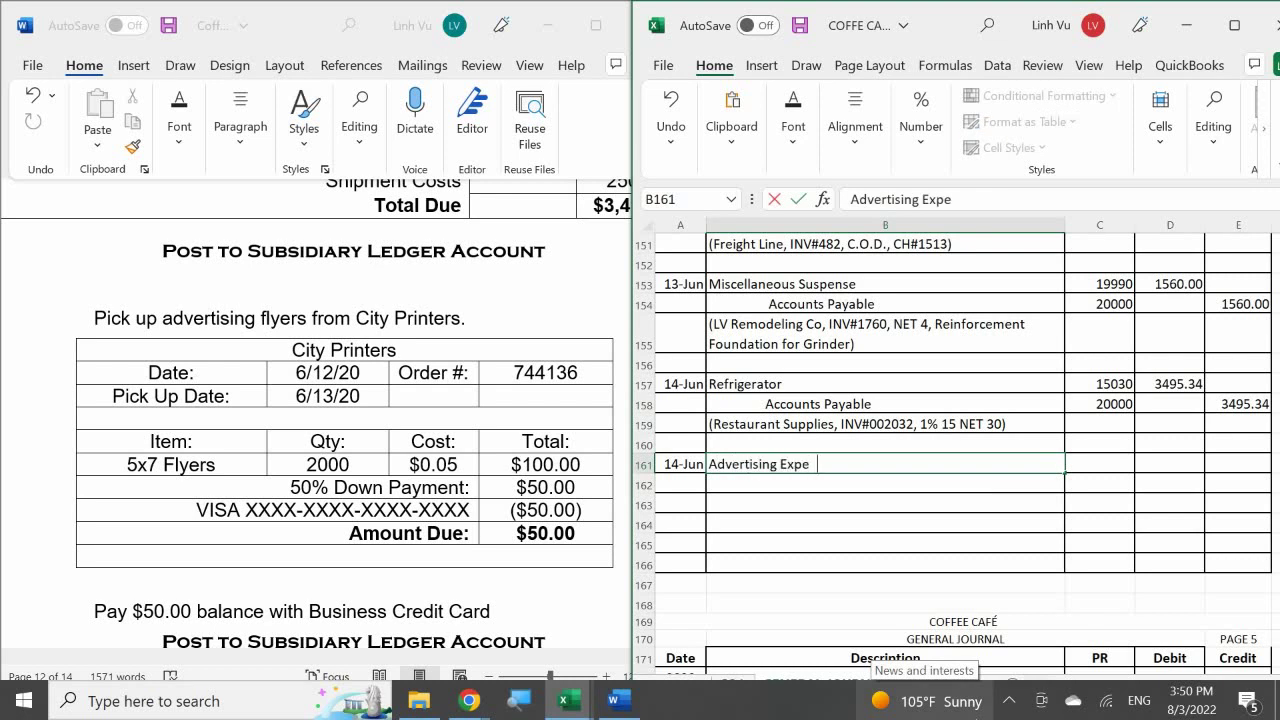
text(nse)
key(Return)
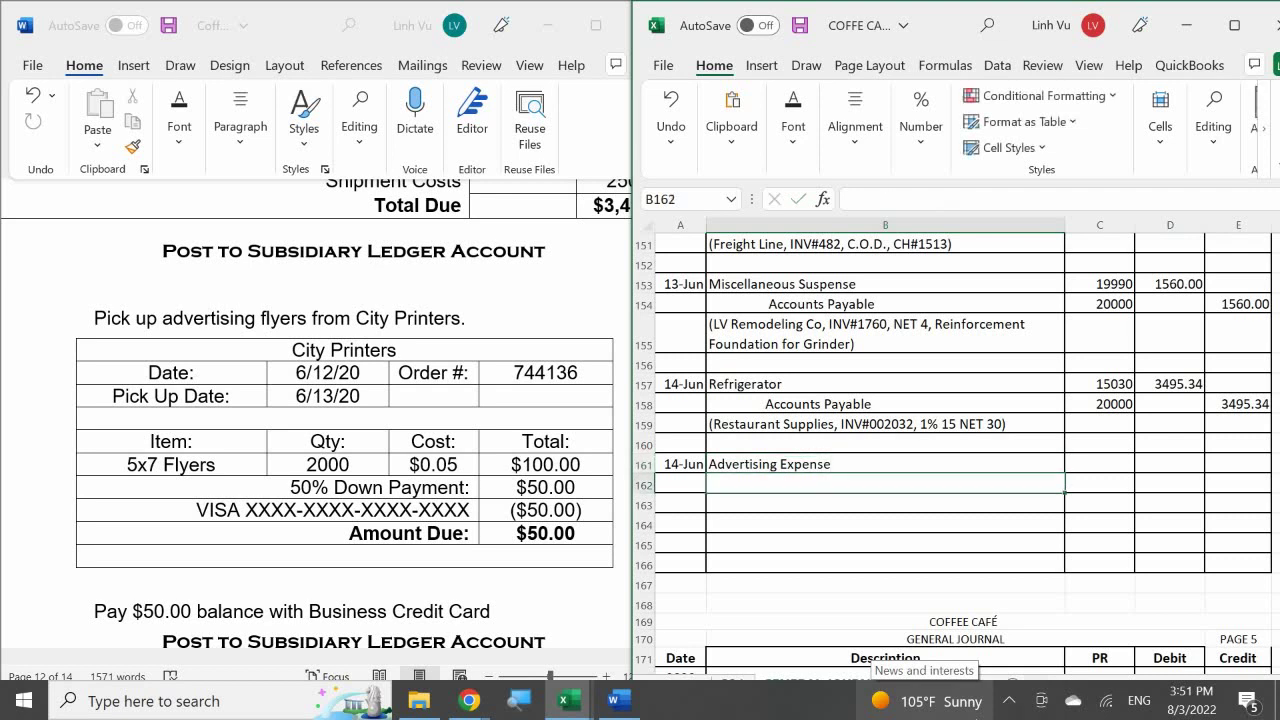
key(Up)
key(Right)
text(60)
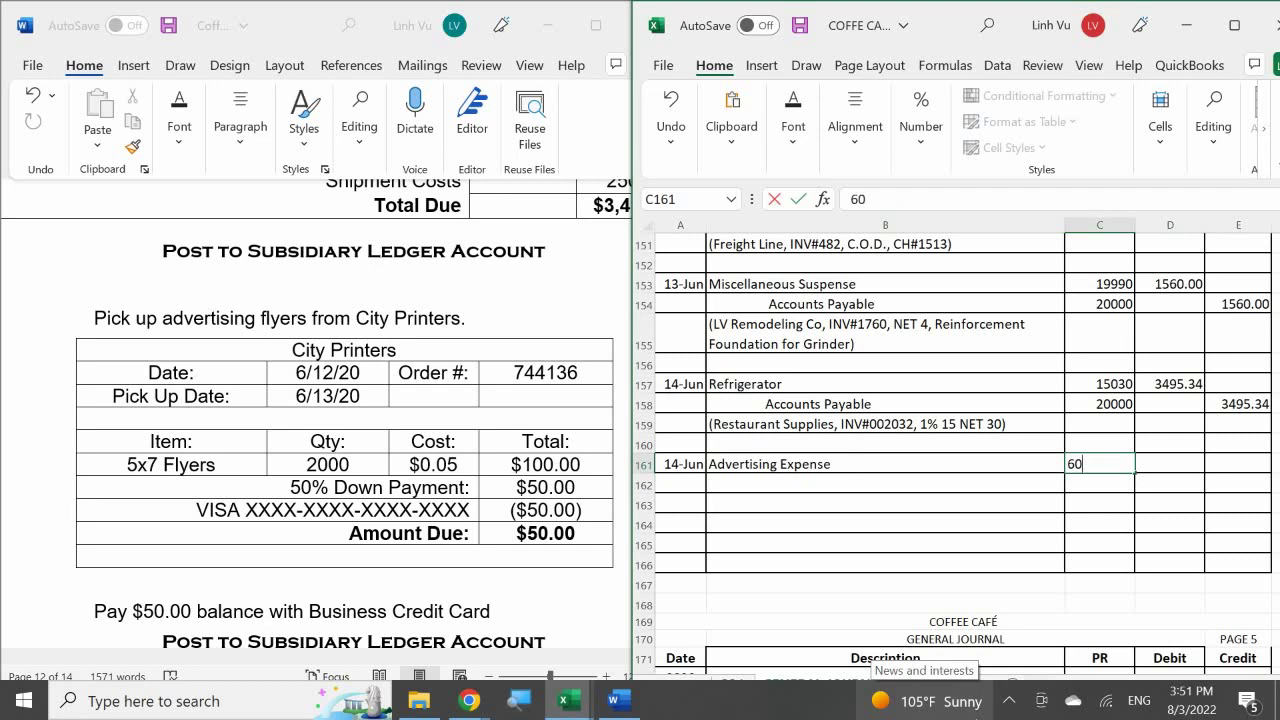
text(000)
key(Return)
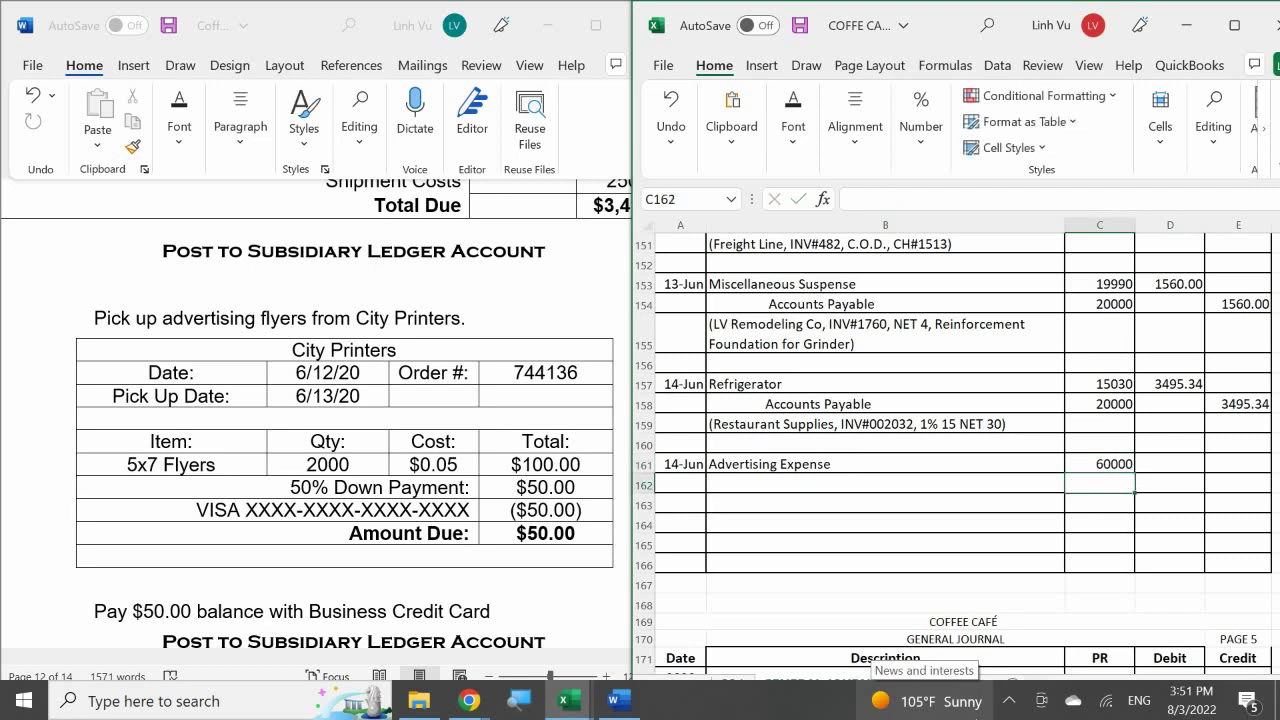
- Enter VISA Payable with account number 22000 in row 162
click(885, 483)
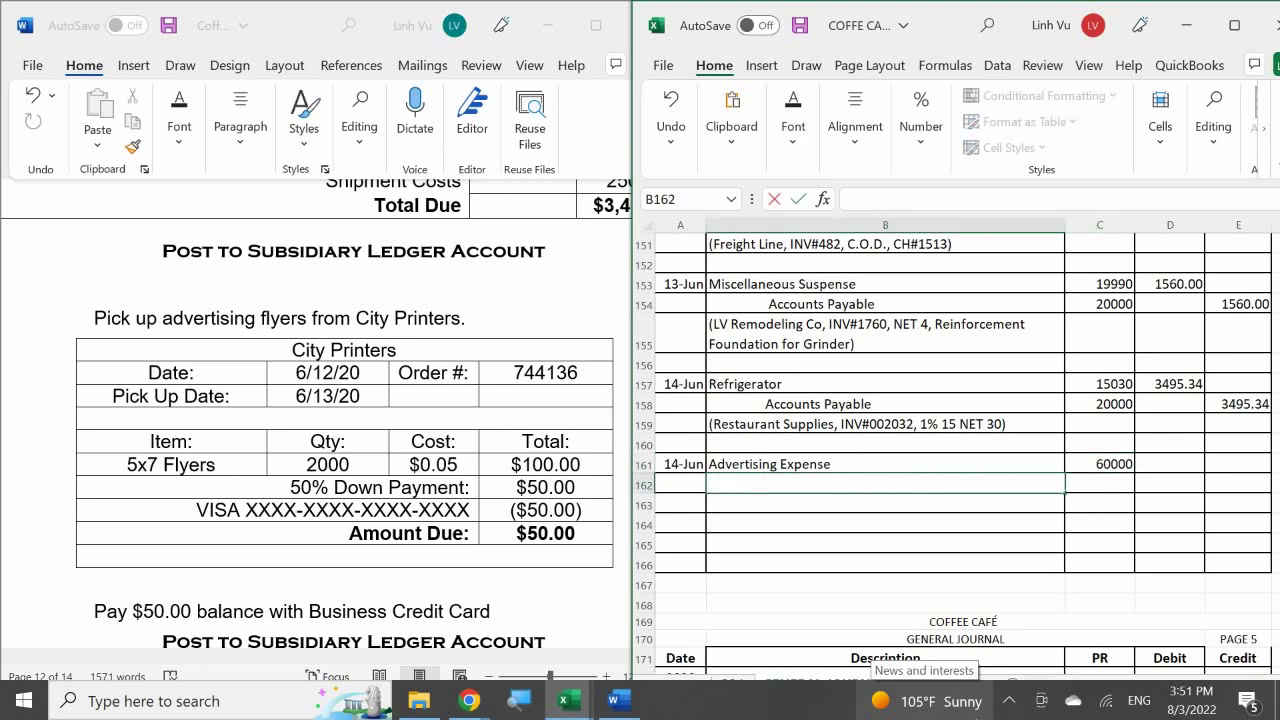
text(VISA Payable)
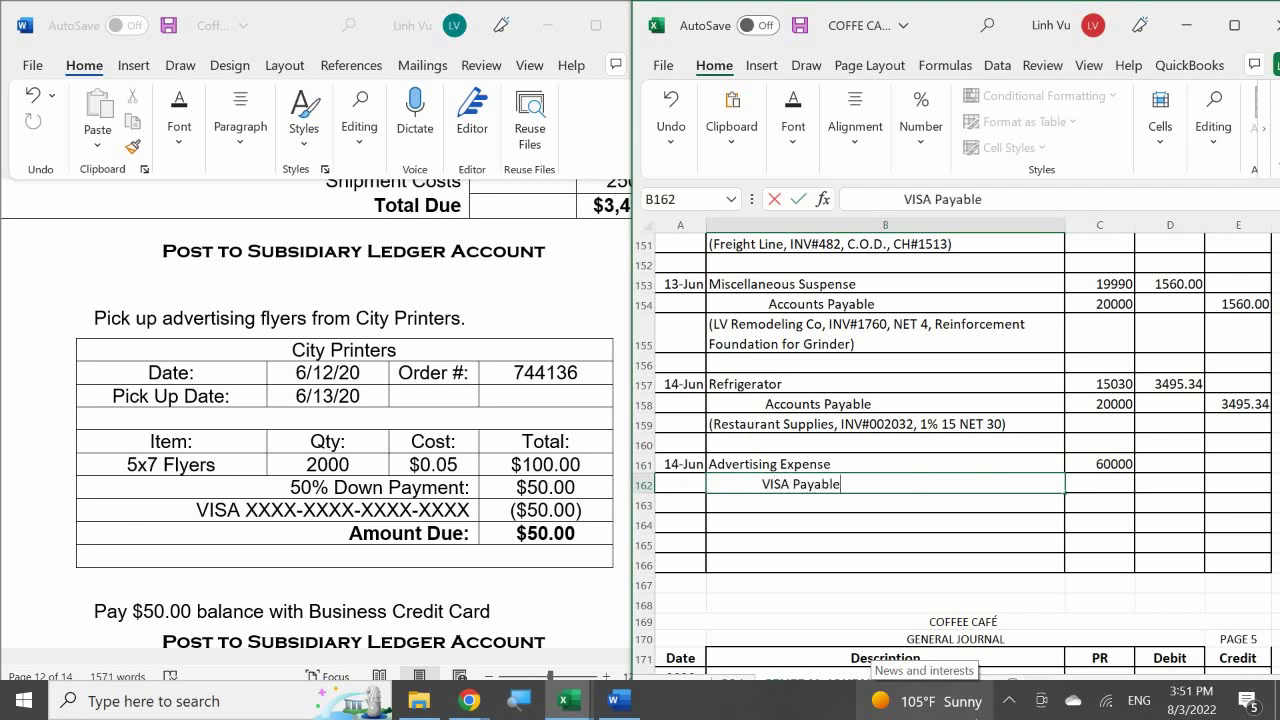
key(Tab)
text(22000)
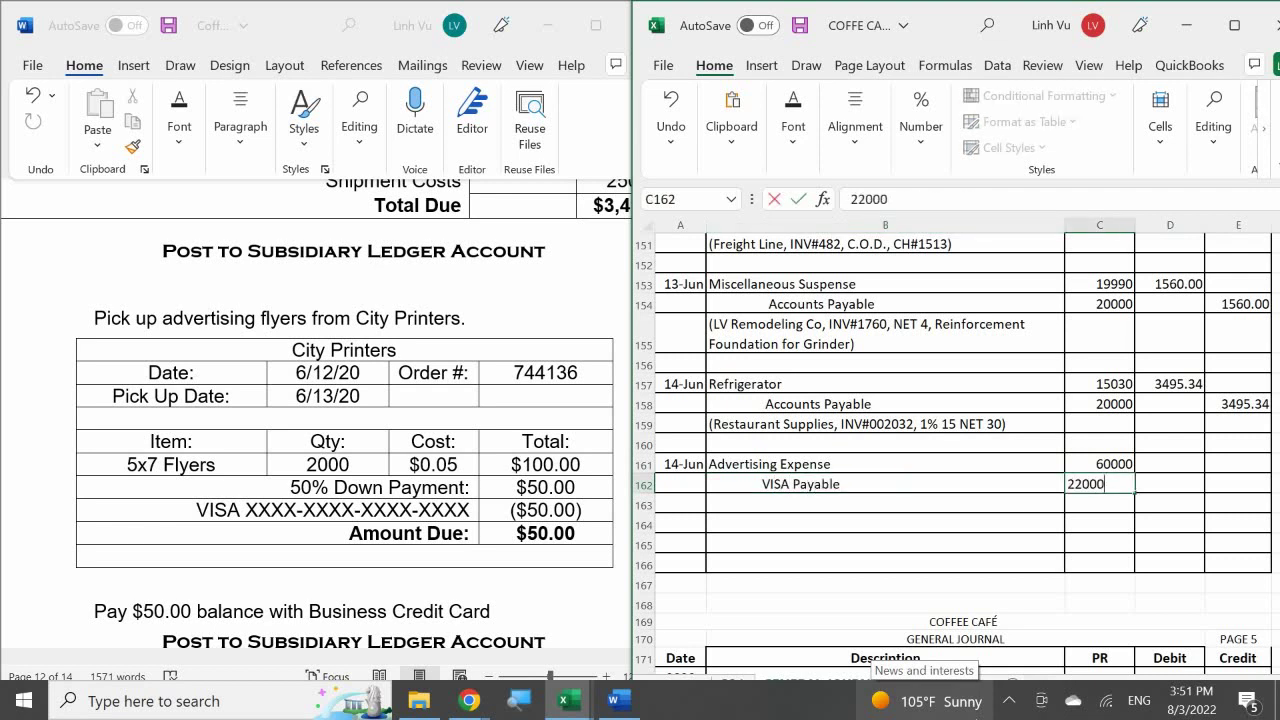
text(0)
key(BackSpace)
key(Return)
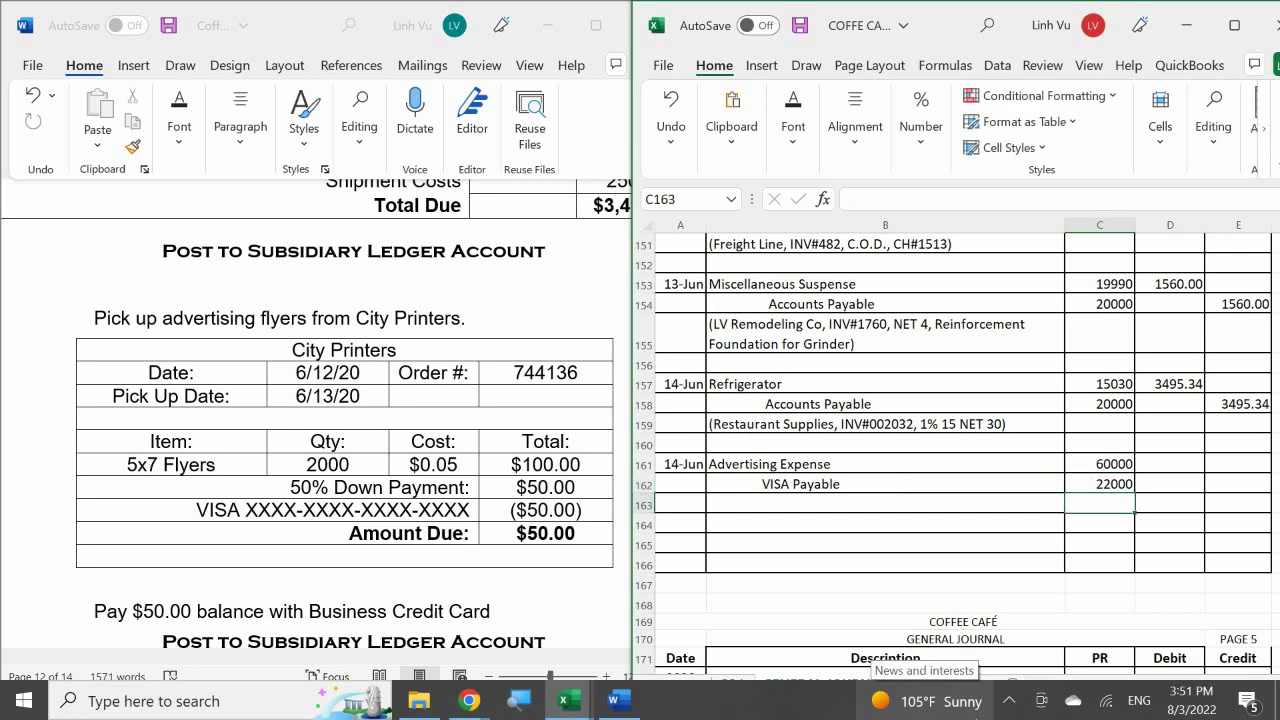
- Enter Prepaid Accounts with account number 18600 in row 163
double_click(737, 503)
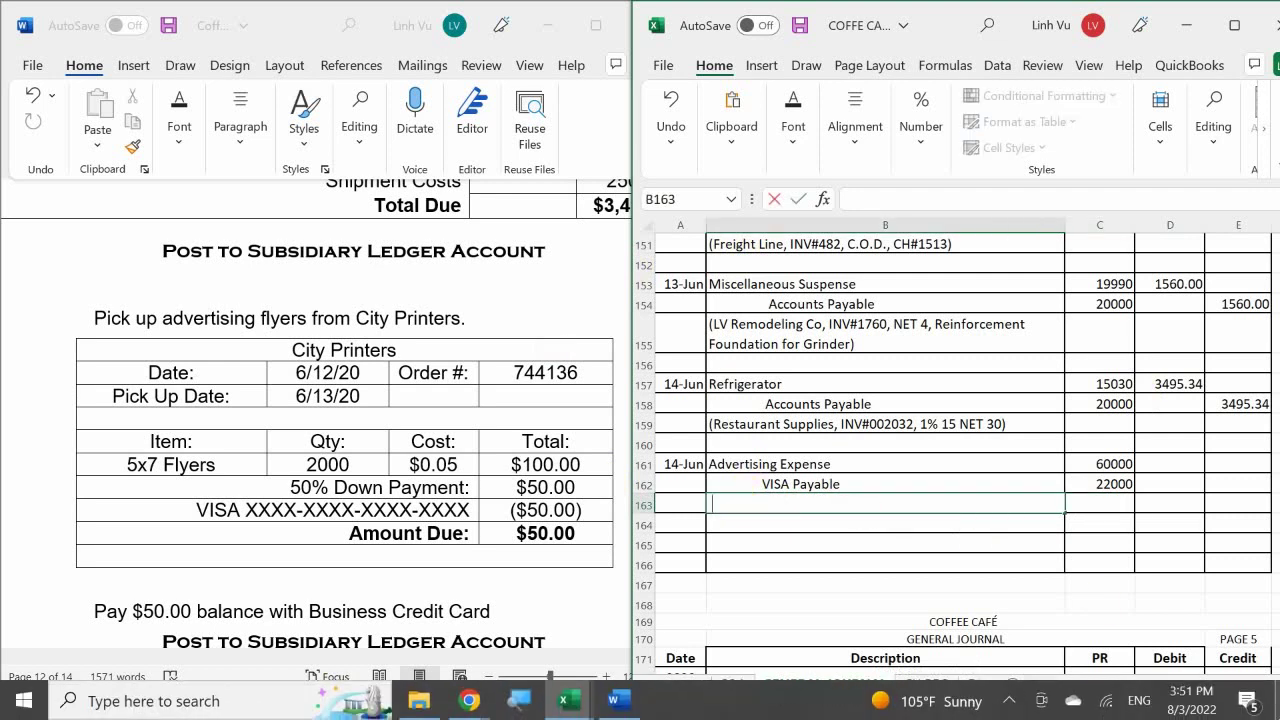
text(()
key(BackSpace)
text(Prepaid Accounts)
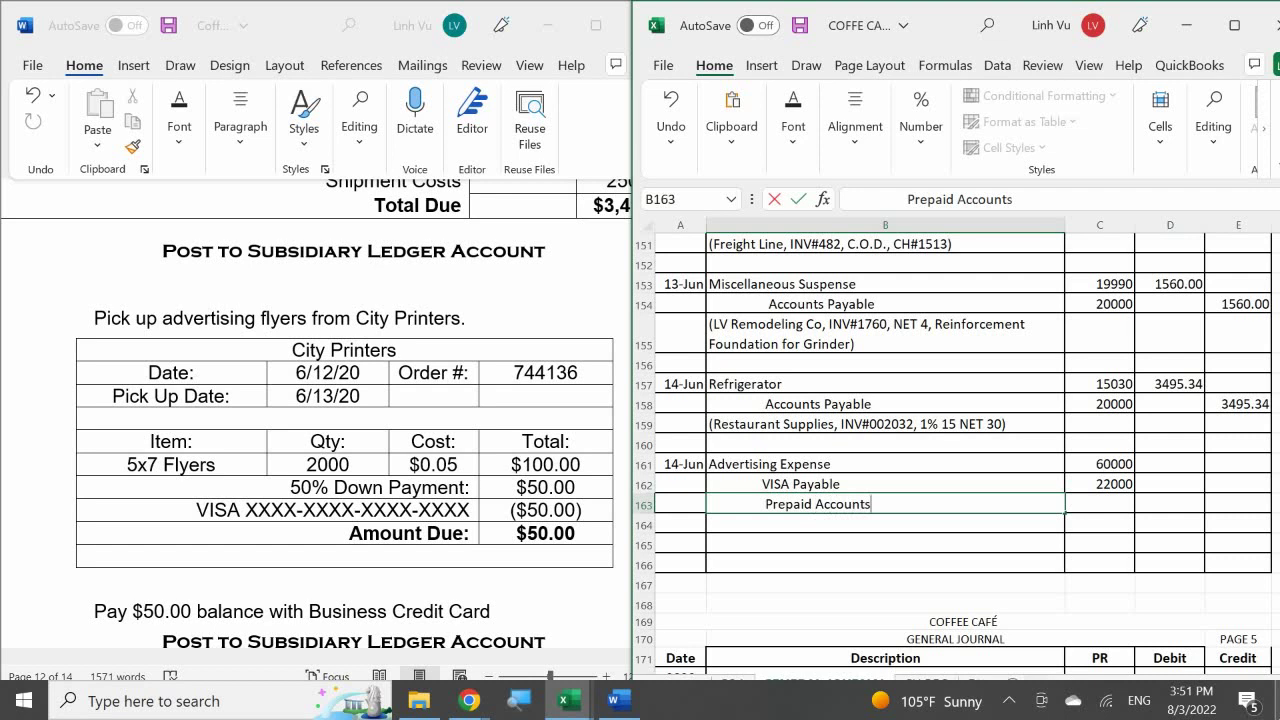
key(Tab)
text(18600)
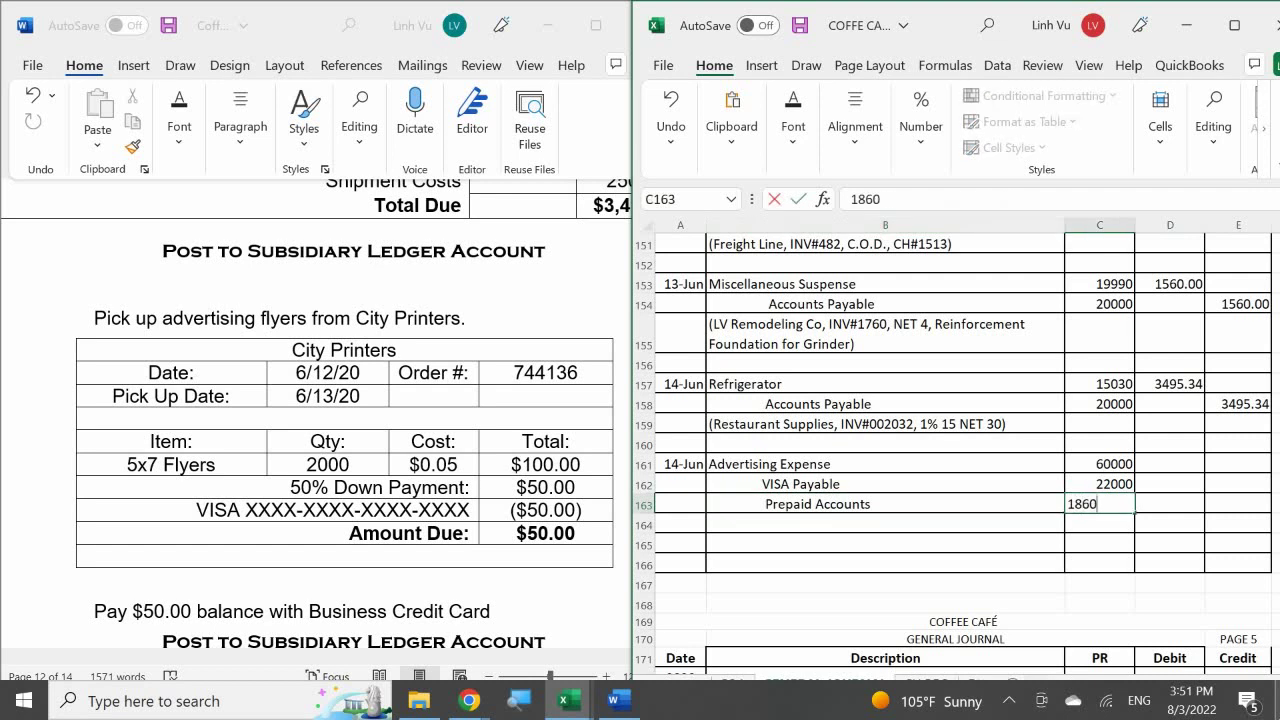
key(Return)
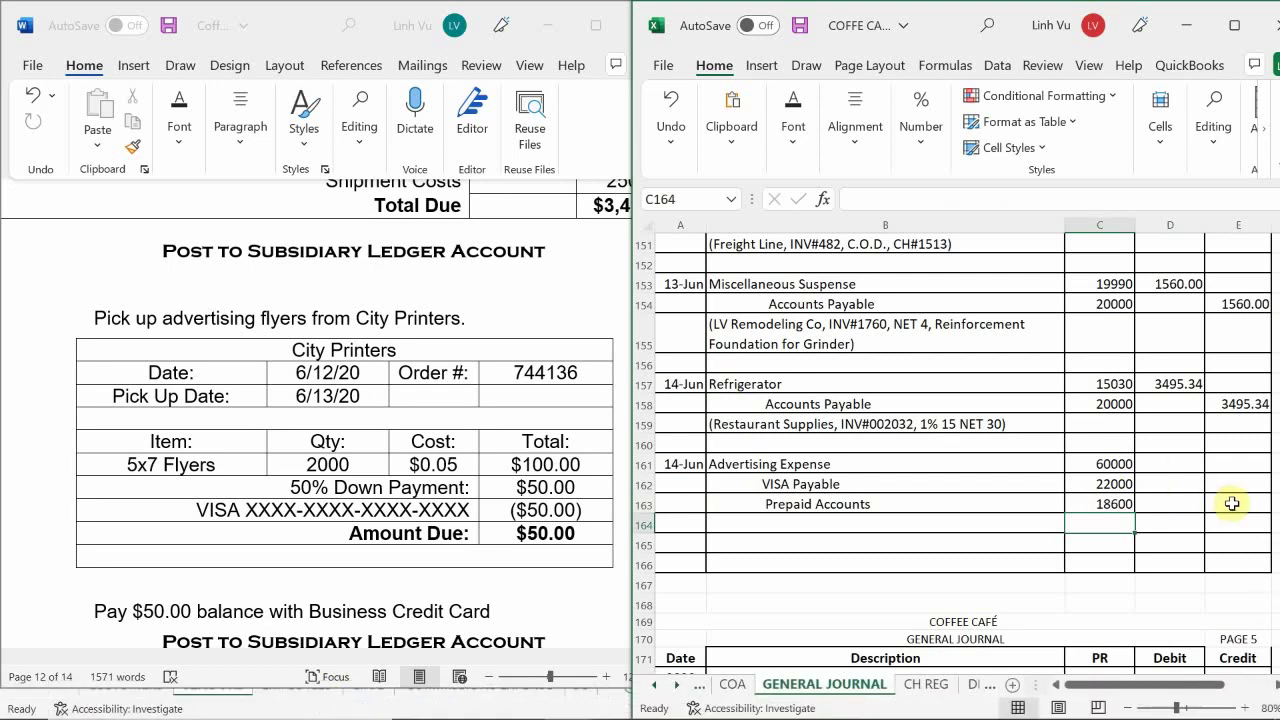
- Credit Prepaid Accounts and VISA Payable 50.00 each
click(1232, 503)
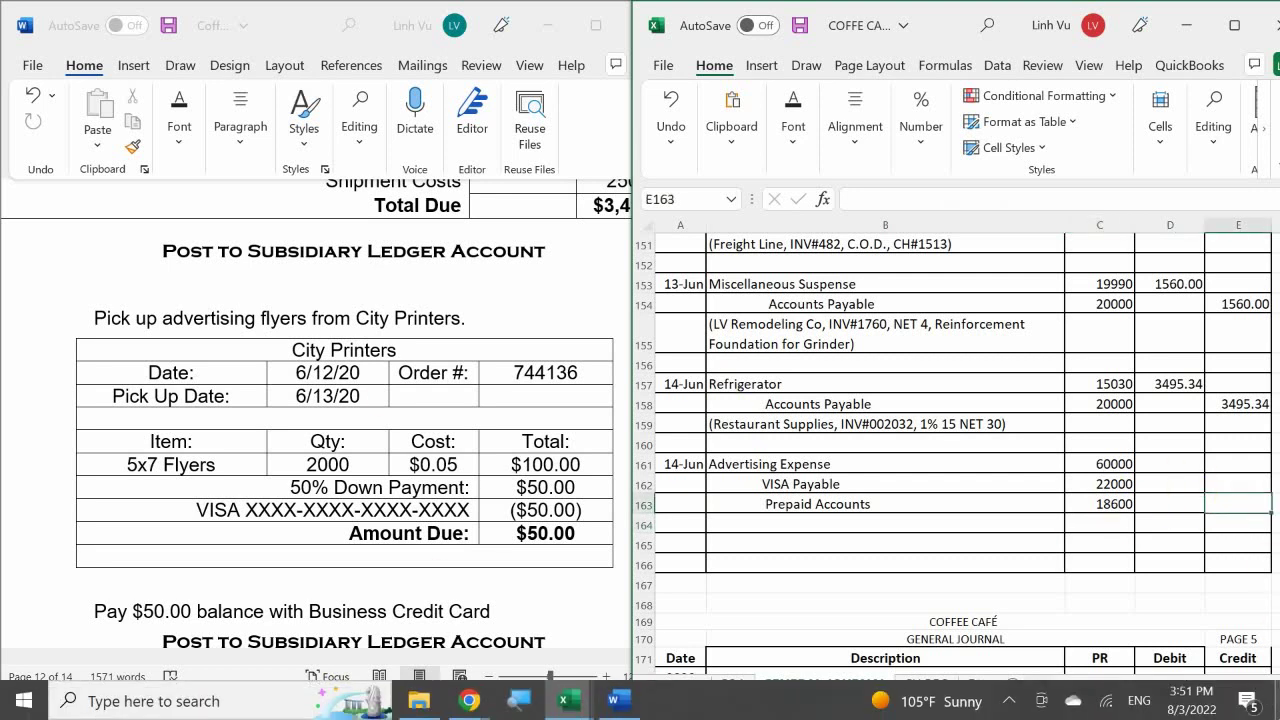
text(50)
key(Return)
click(1238, 483)
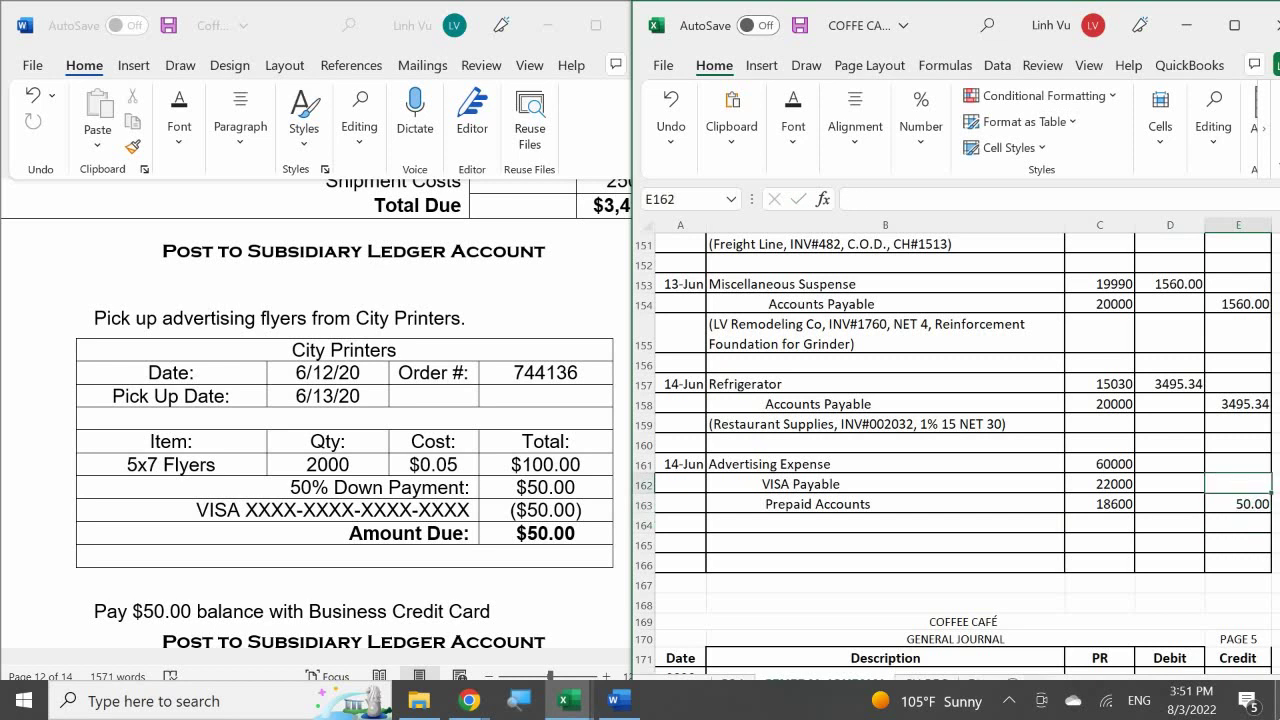
text(50)
key(Return)
- Set the Advertising Expense debit to =E162+E163, giving 100.00
key(Left)
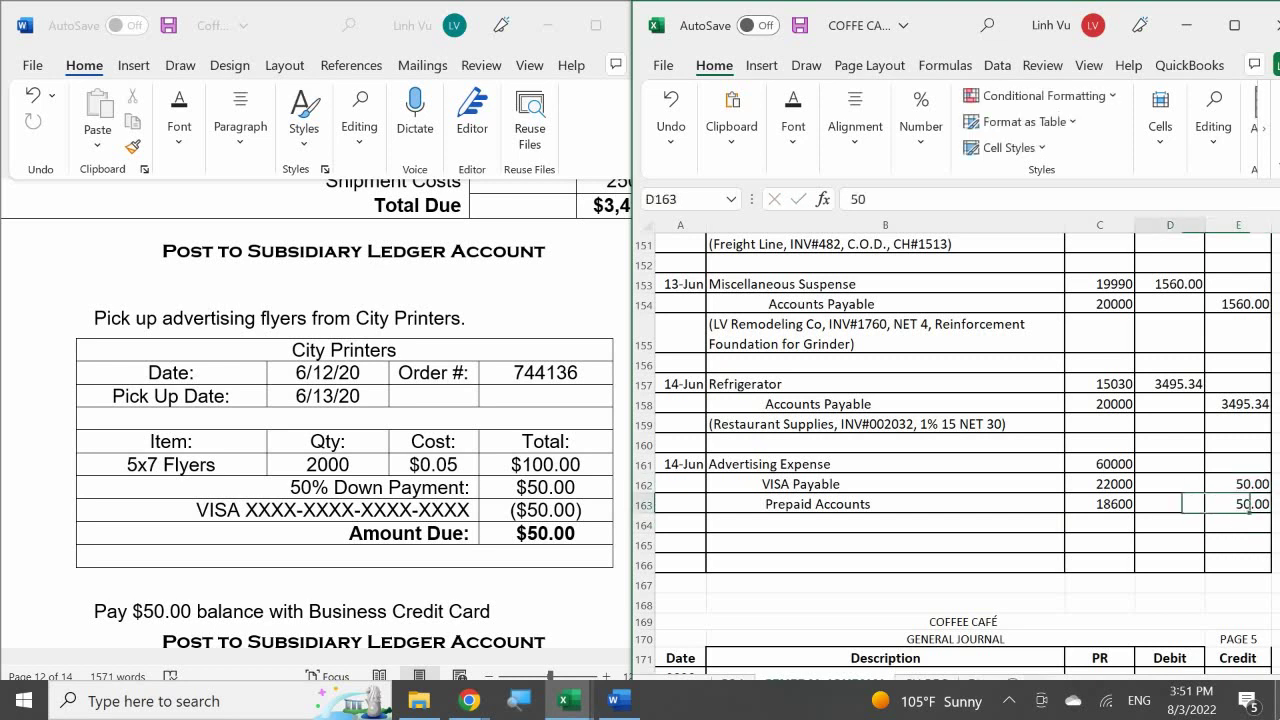
key(Up)
key(Up)
text(=)
key(Down)
key(Right)
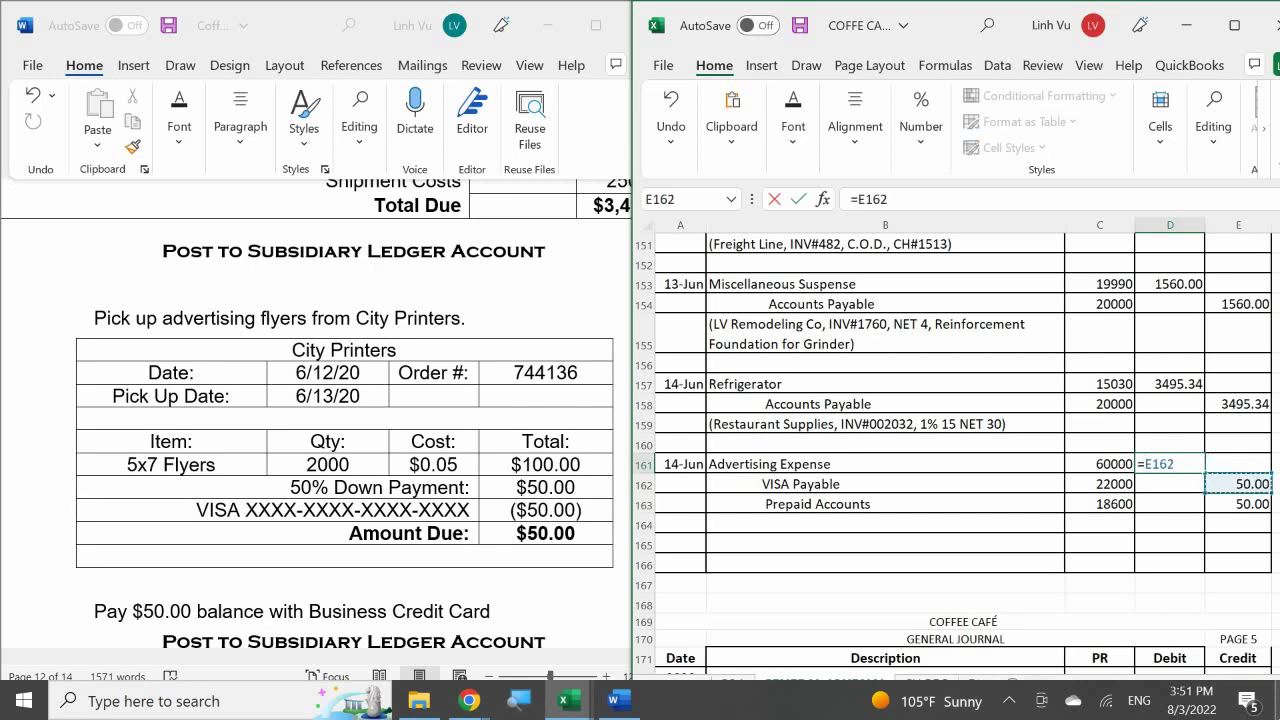
text(+)
key(Right)
key(Down)
key(Down)
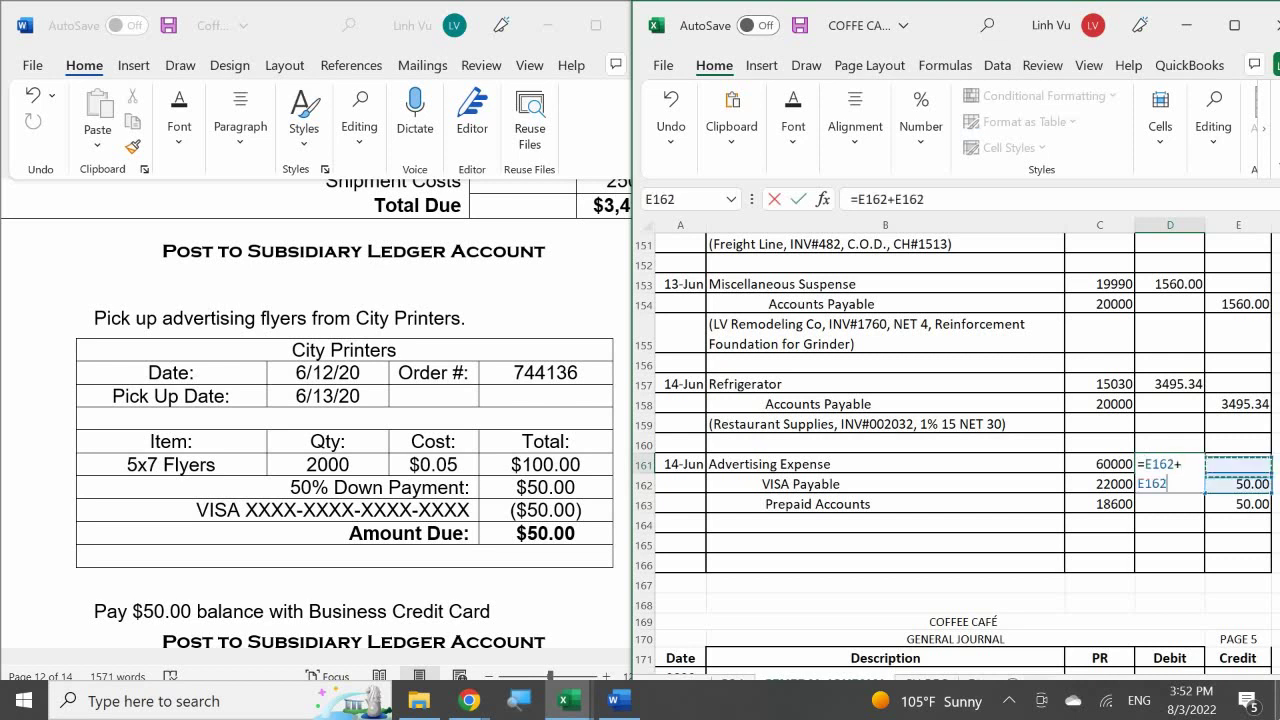
key(Return)
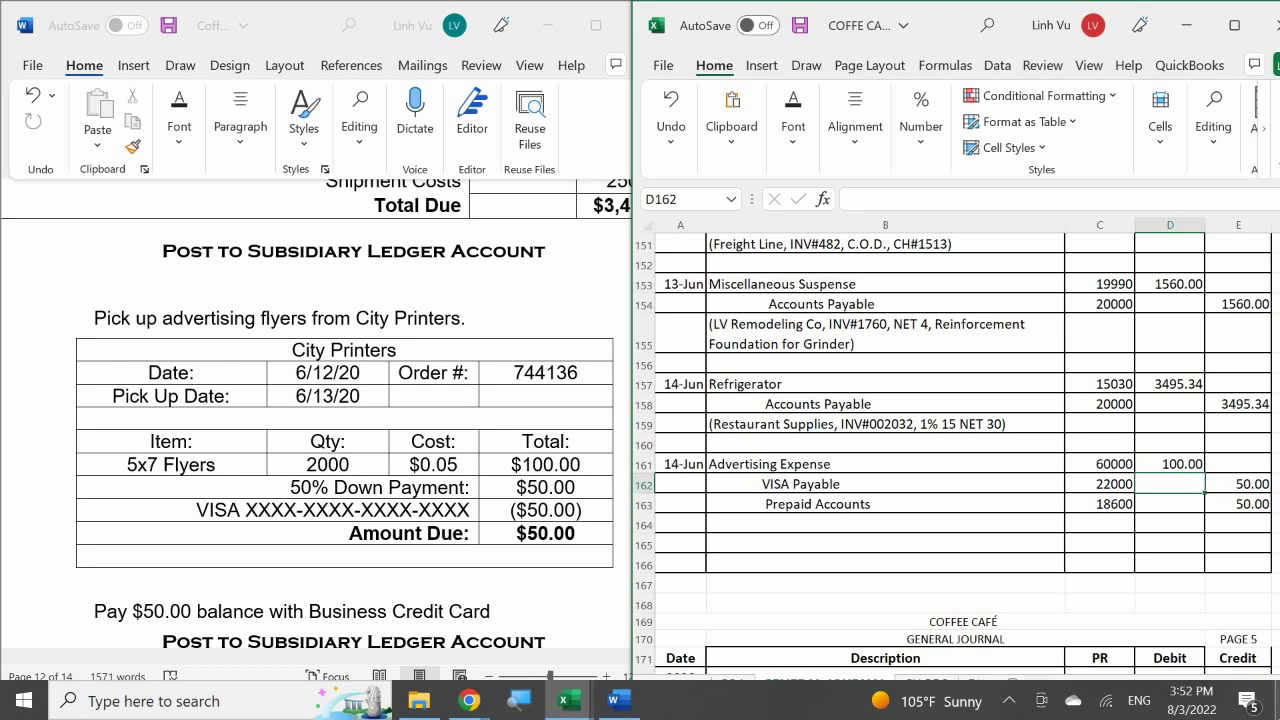
- Type 'City Printers, INV#744136,' in the row 164 description cell
click(740, 524)
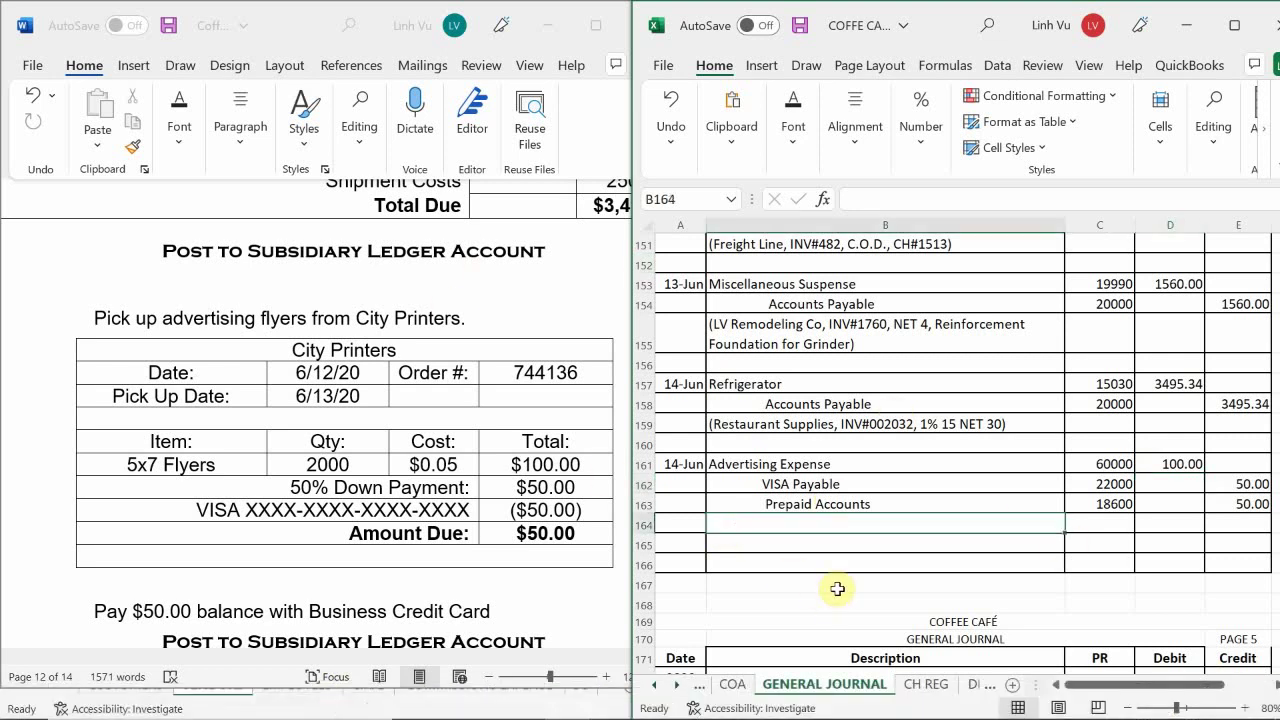
text((Ci)
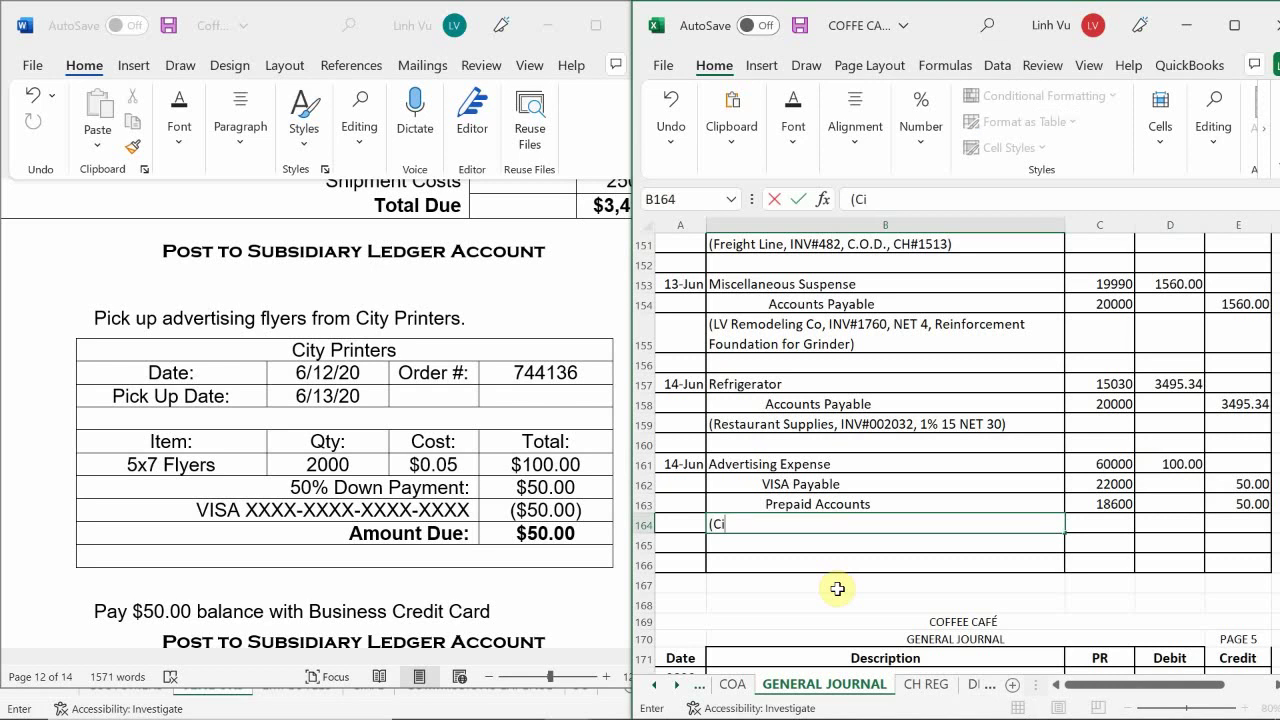
text(ty Printers, INV#)
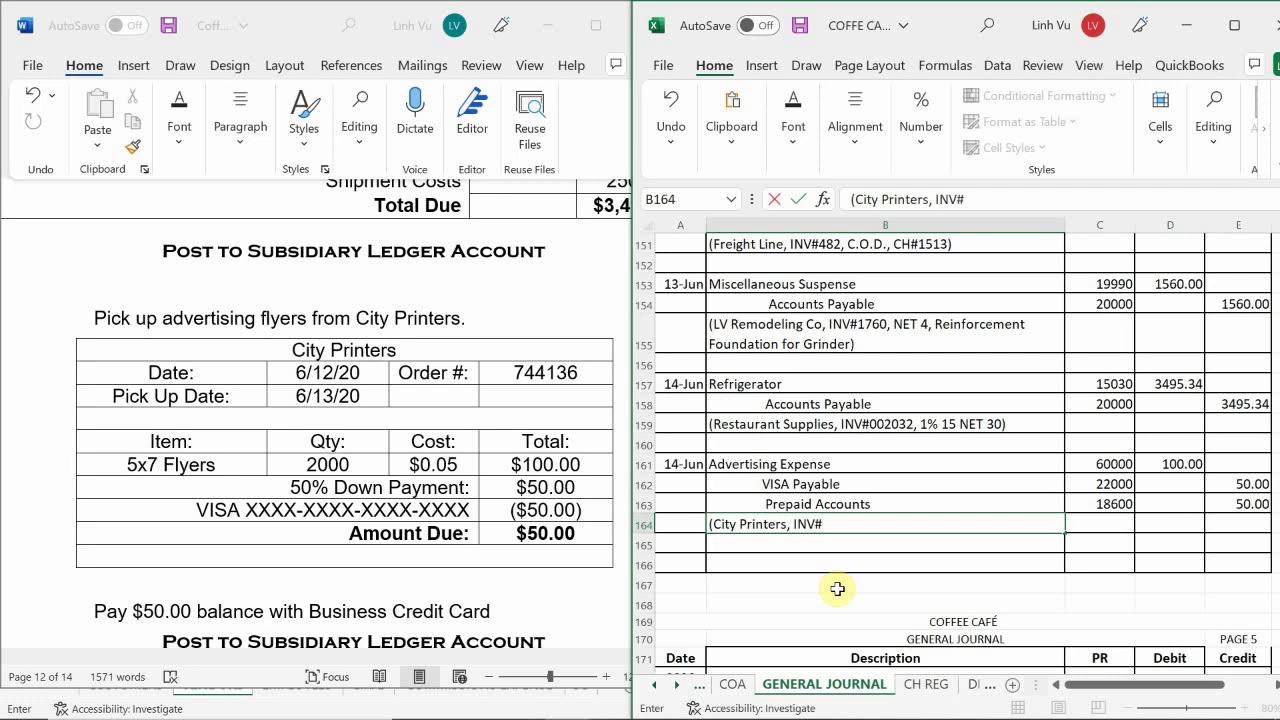
text(744136,)
key(Left)
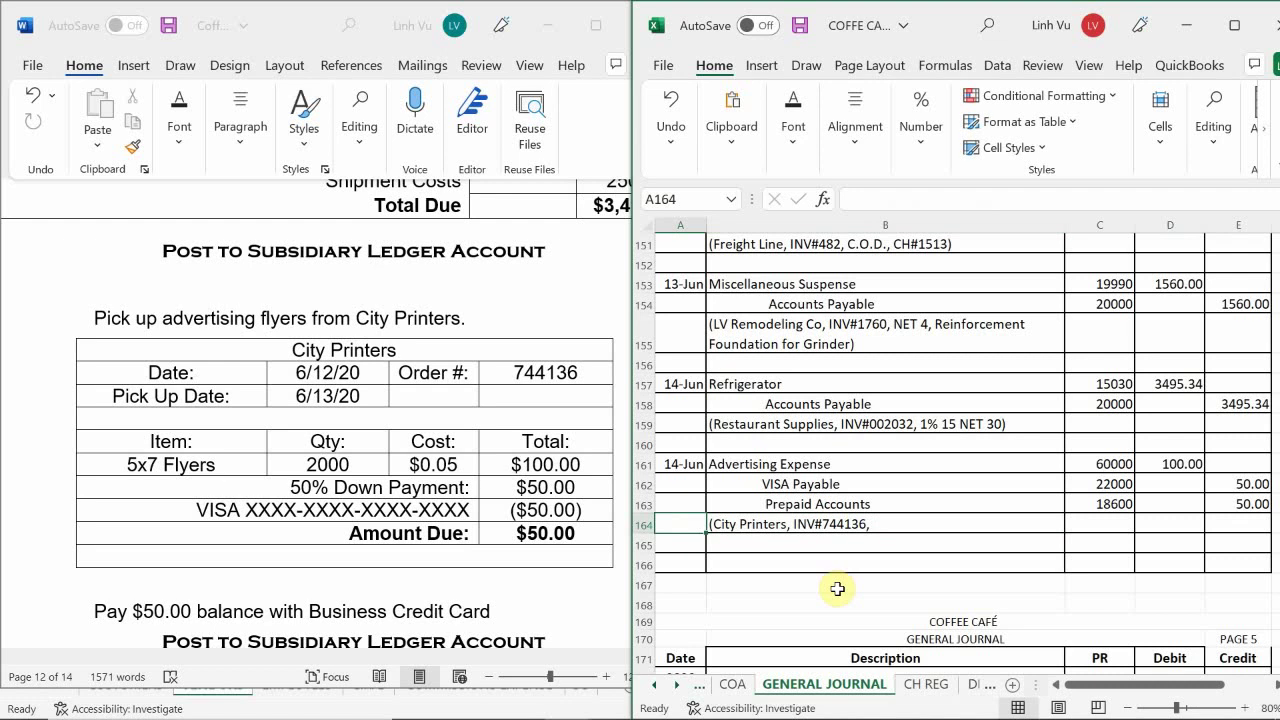
- Change INV to Order and append 'Picked up 2000 Flyer and paid remaining Balance'
click(812, 527)
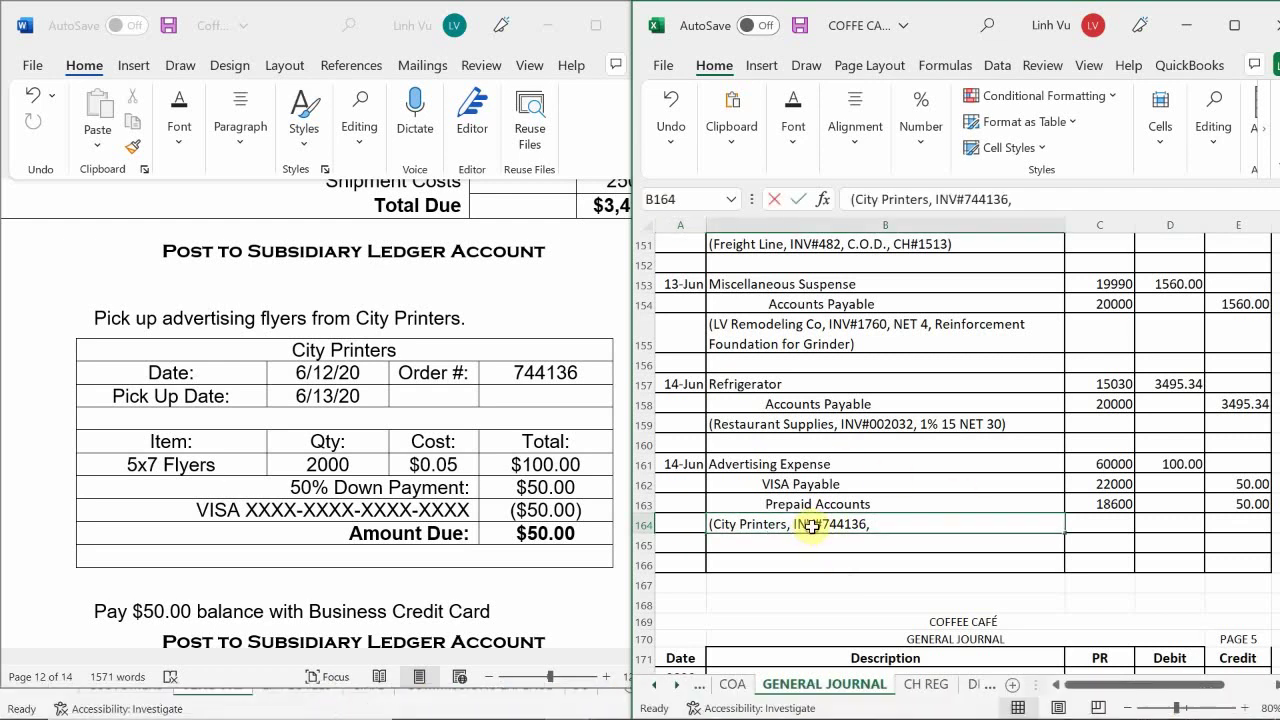
double_click(812, 527)
key(BackSpace)
key(BackSpace)
key(BackSpace)
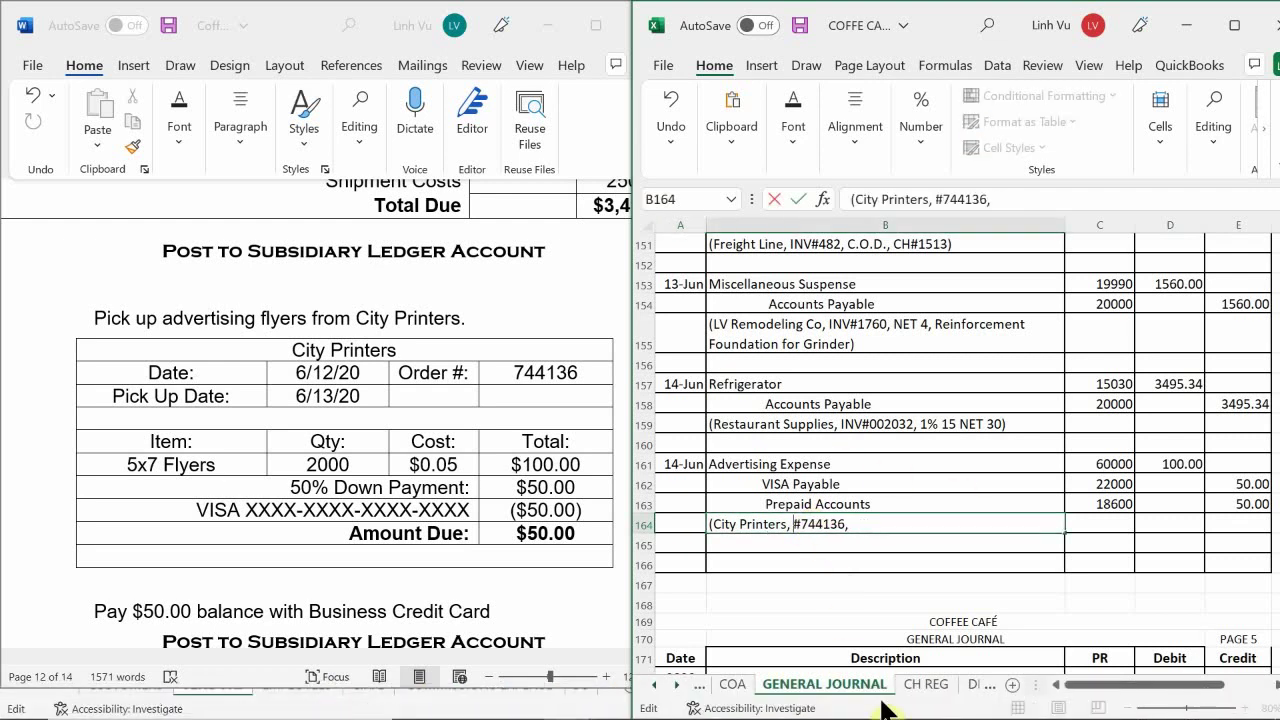
text(Order)
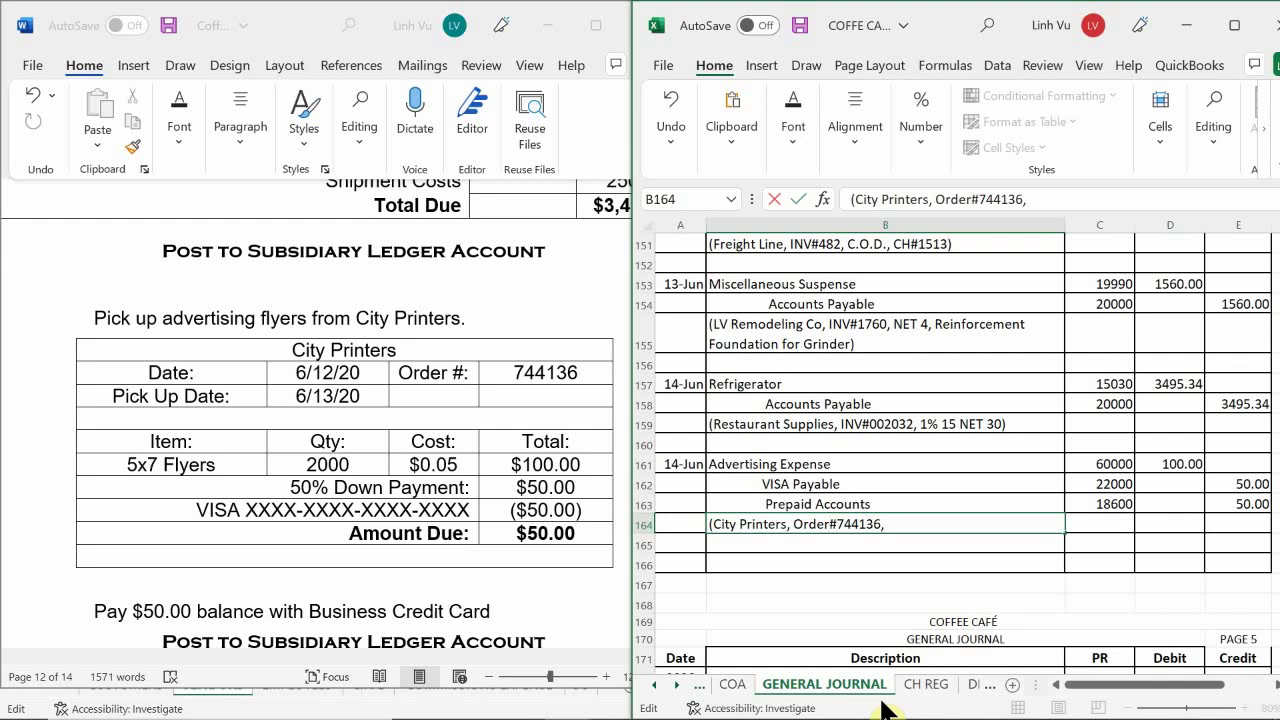
key(End)
text(Picked up 2000 )
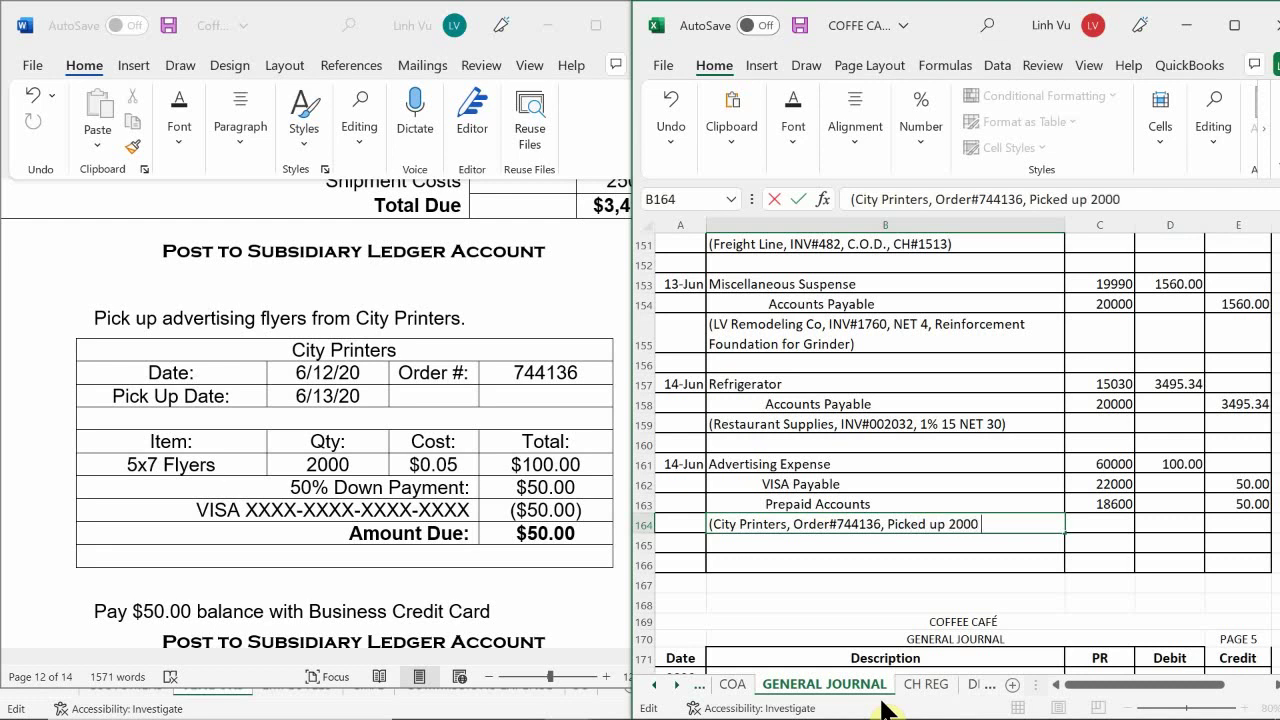
text(Flyer and pai)
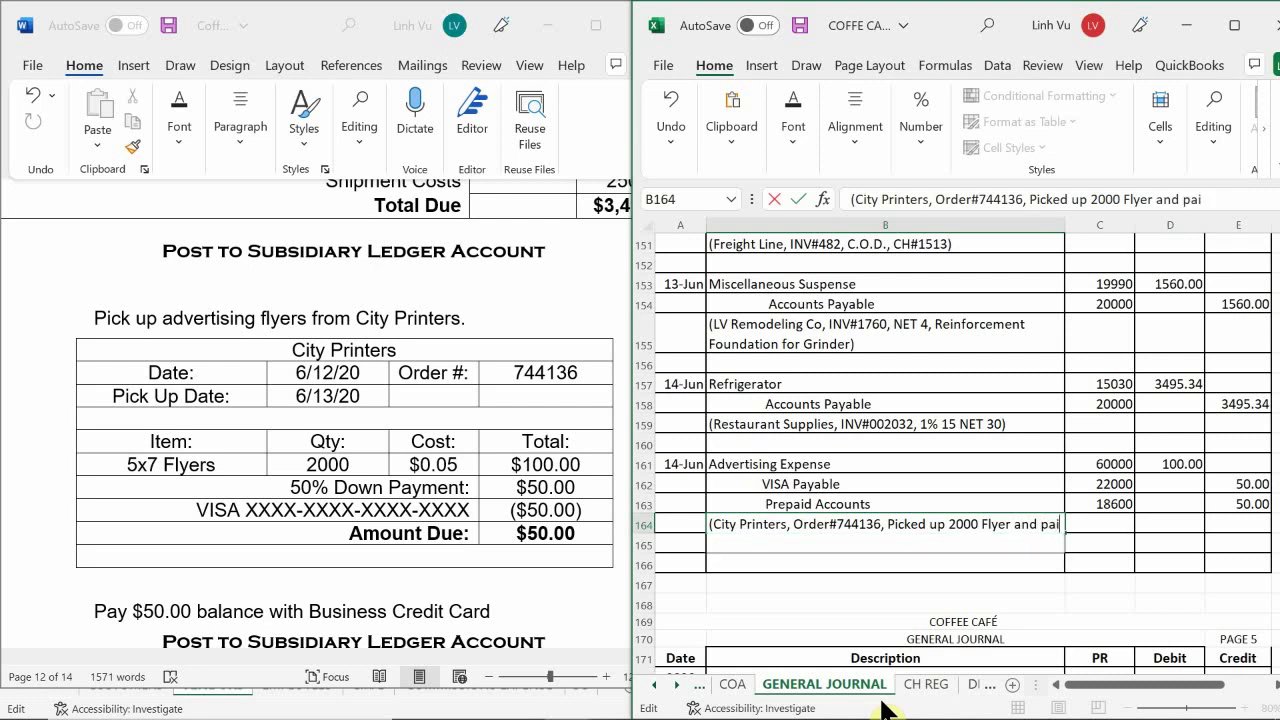
text(d remain)
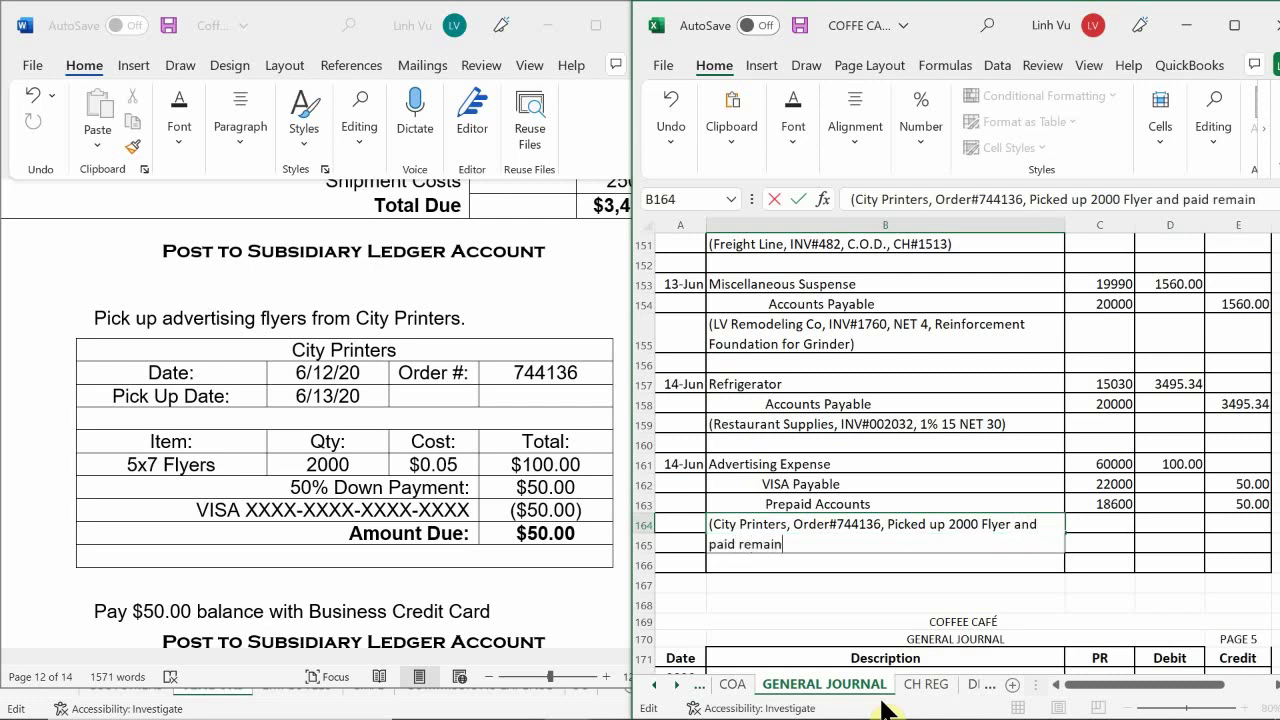
text(ing Bala)
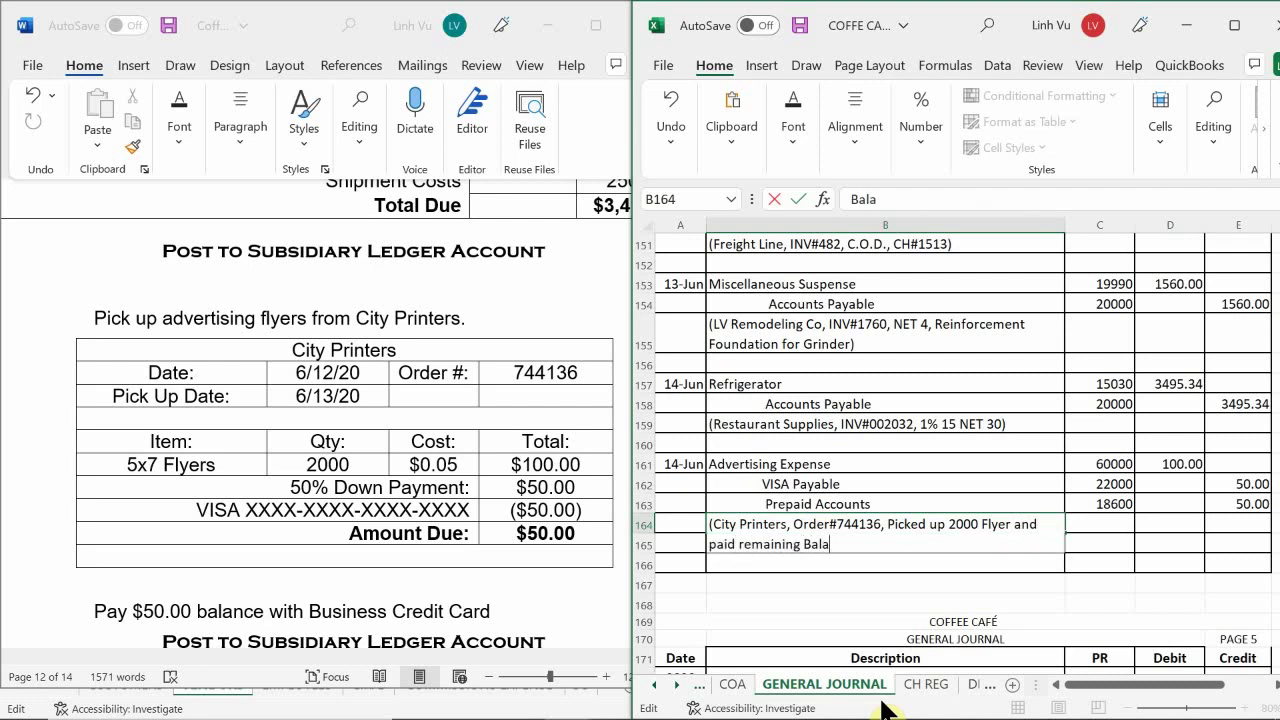
text(nce))
key(Return)
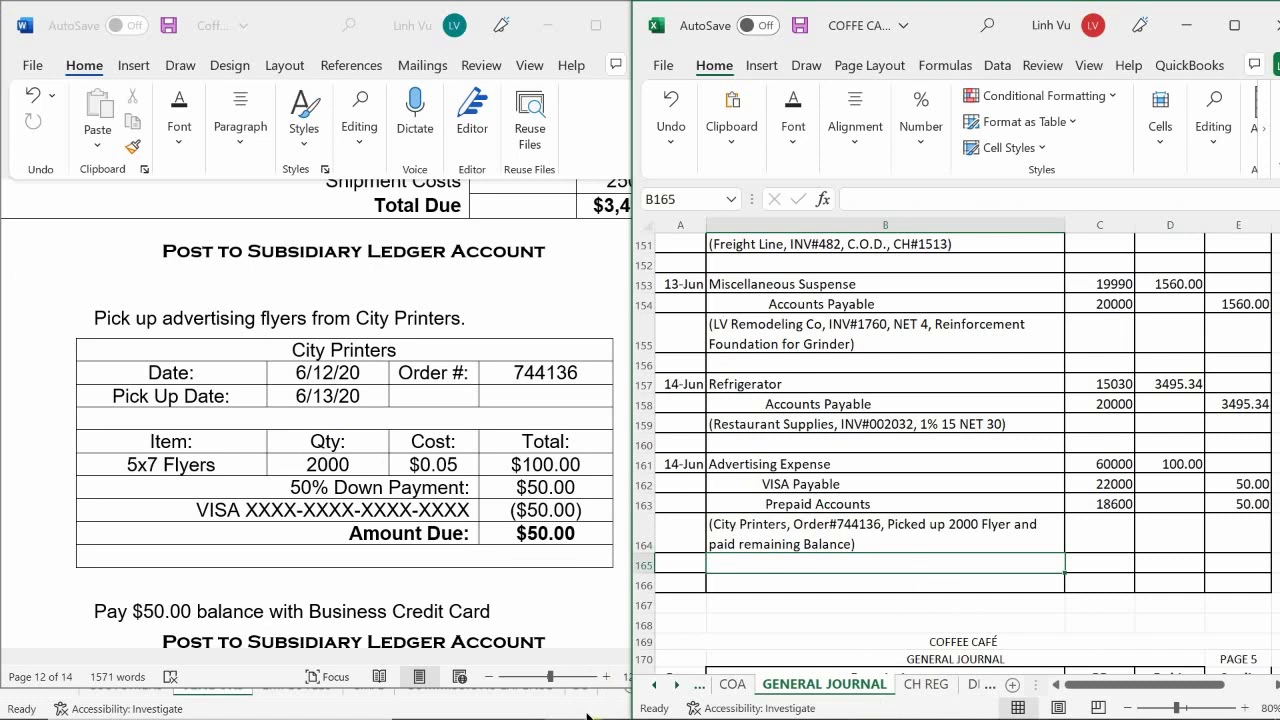
- Switch to the subsidiary ledger workbook's EXPENSES - OP sheet
mouse_move(564, 700)
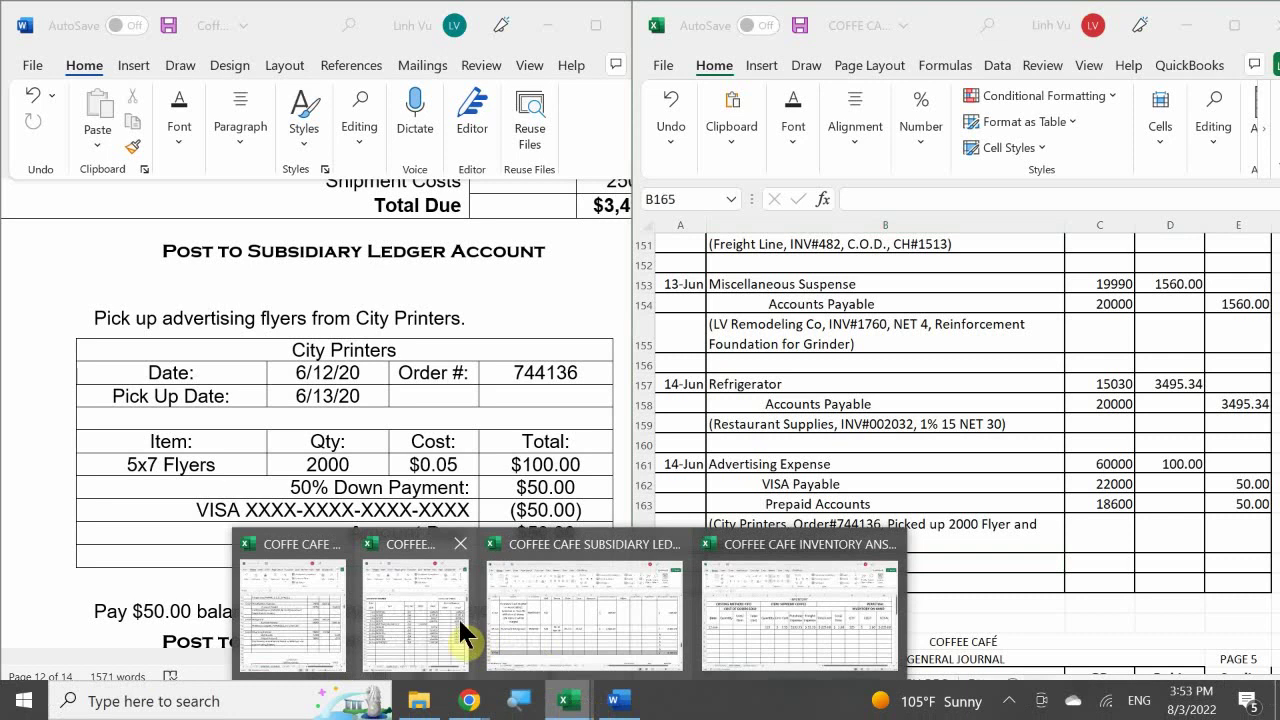
click(458, 616)
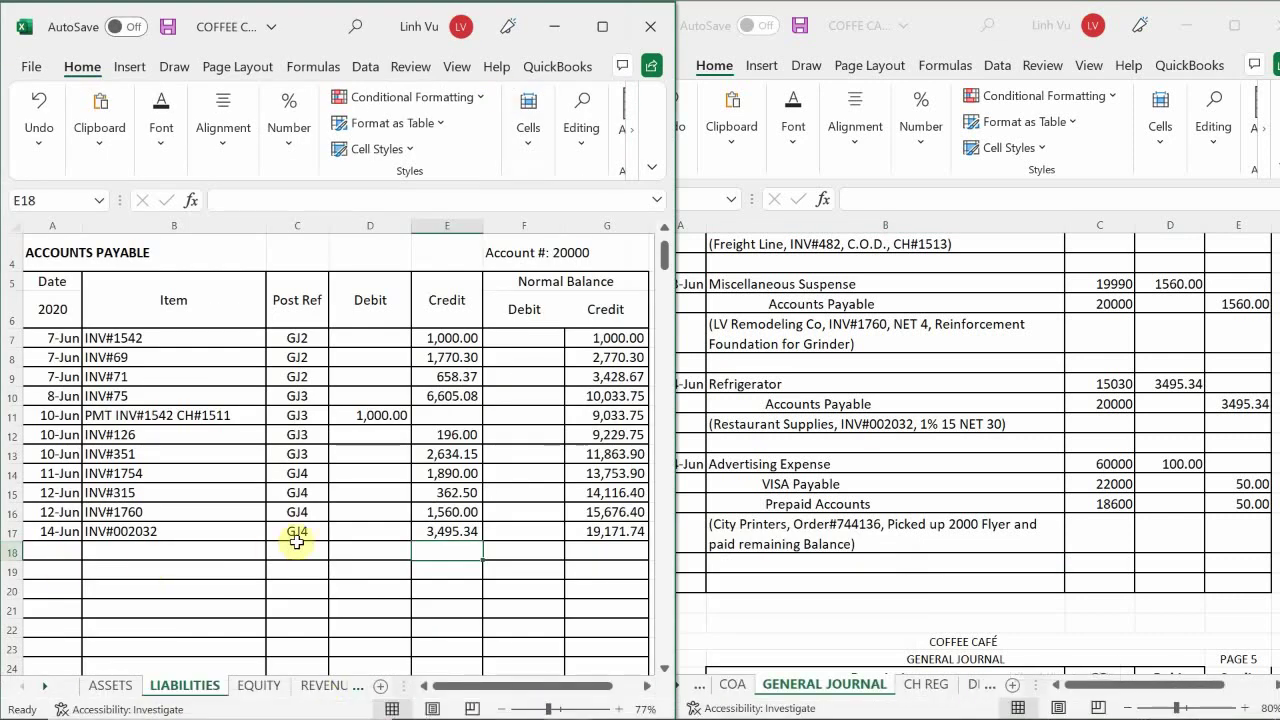
click(340, 686)
click(335, 688)
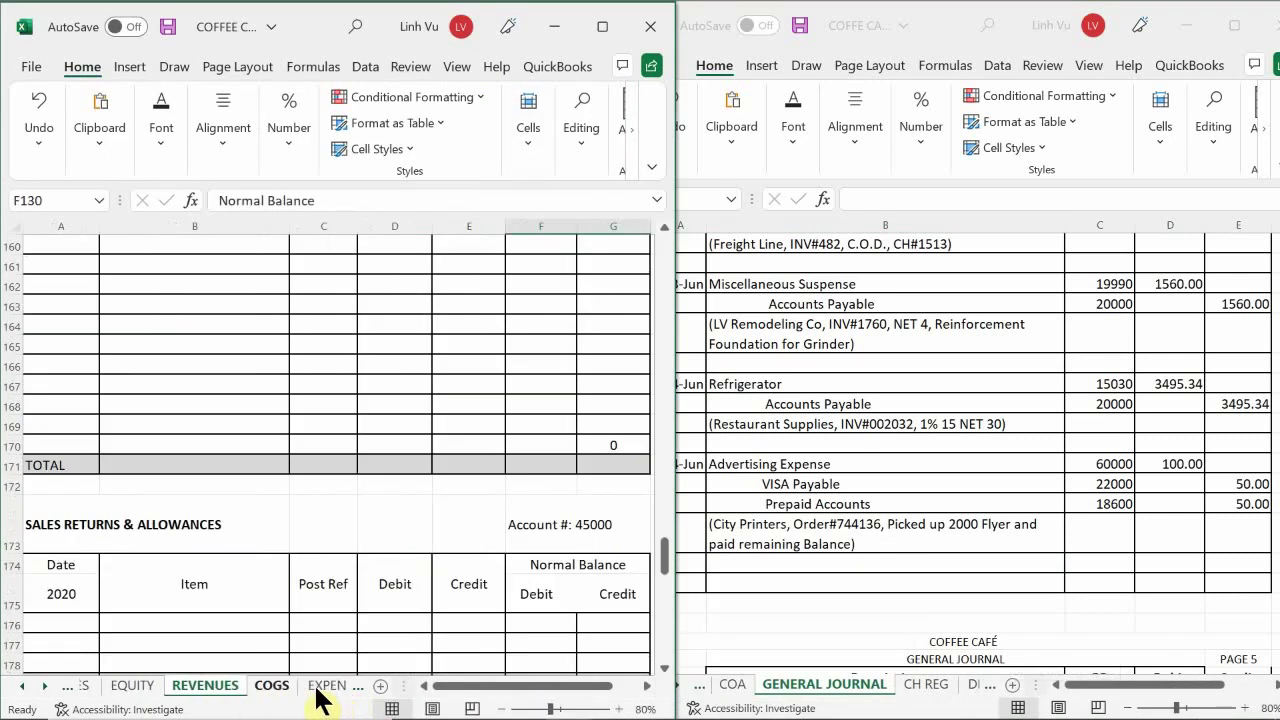
click(322, 688)
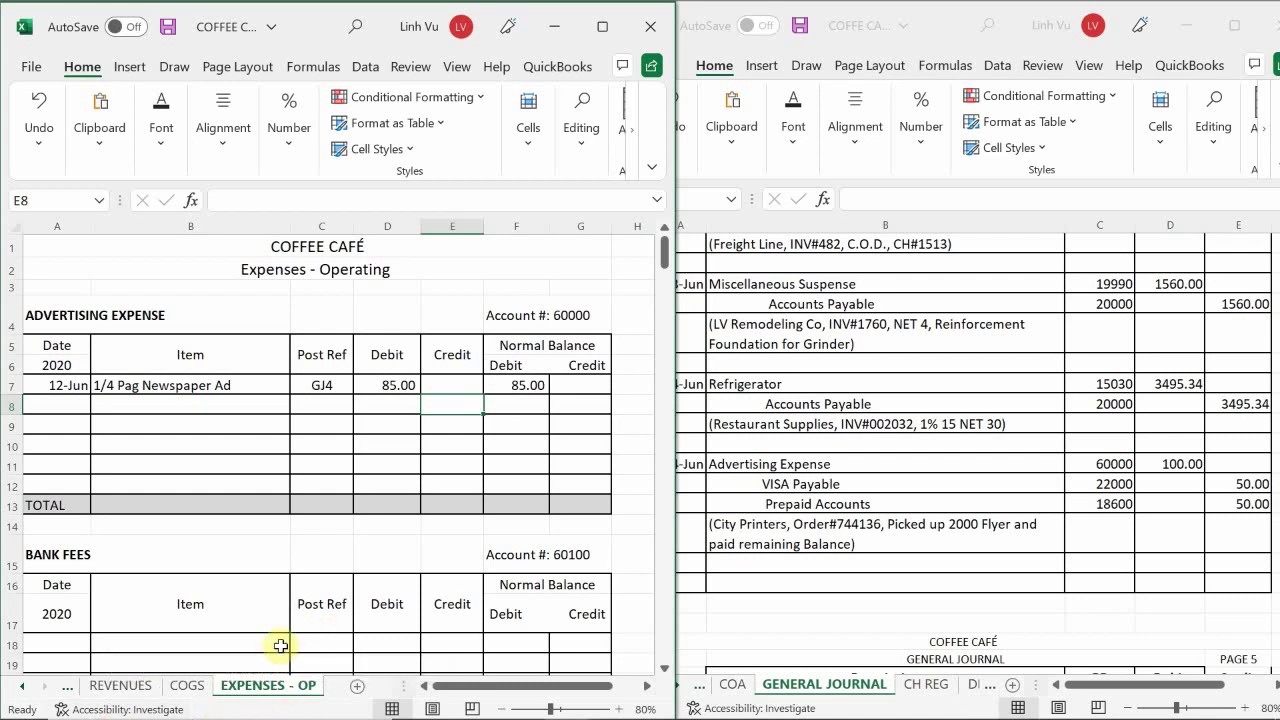
click(218, 578)
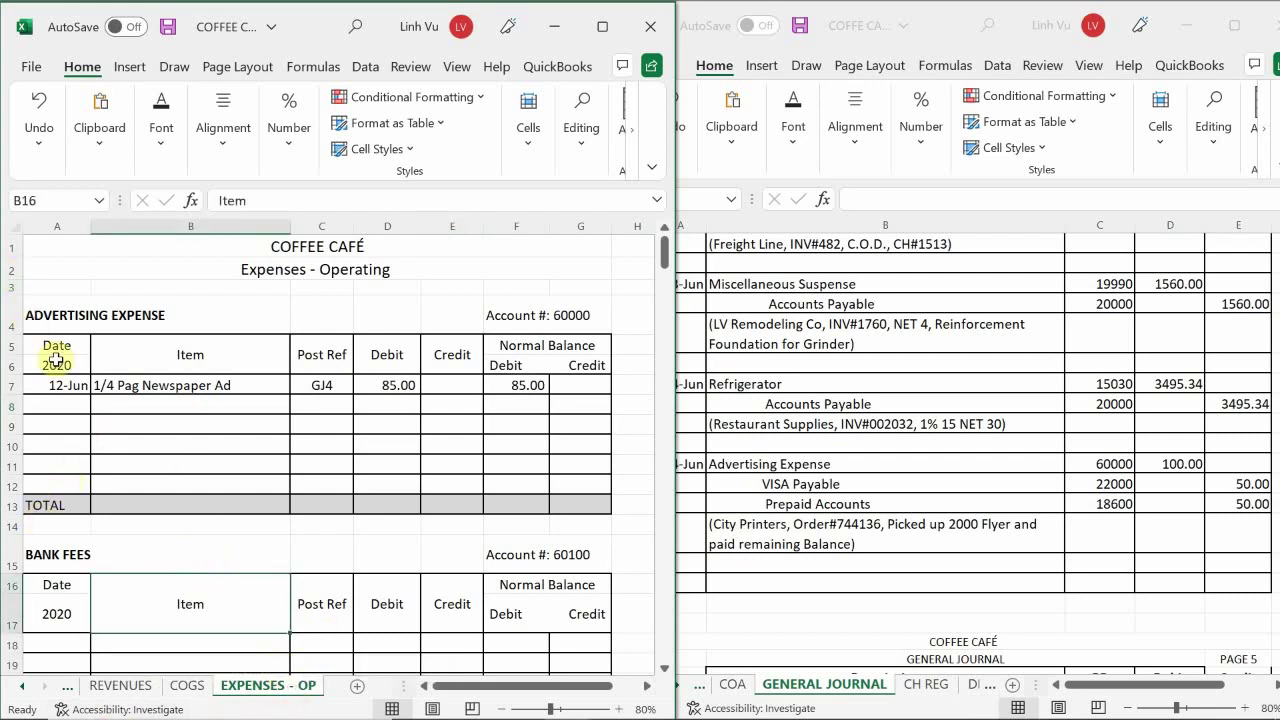
- Add a 6/14 '2000 Flyers' line with post reference GJ4 and a 100 debit
click(57, 404)
text(6/)
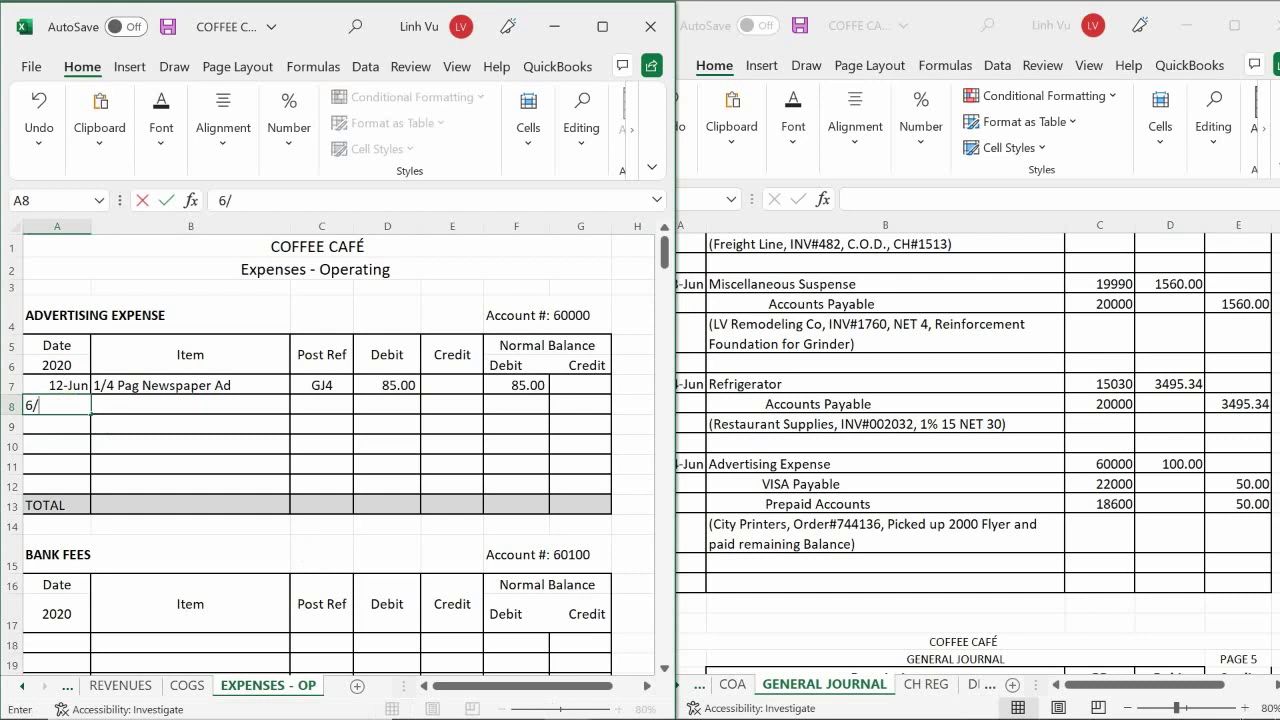
text(14)
key(Tab)
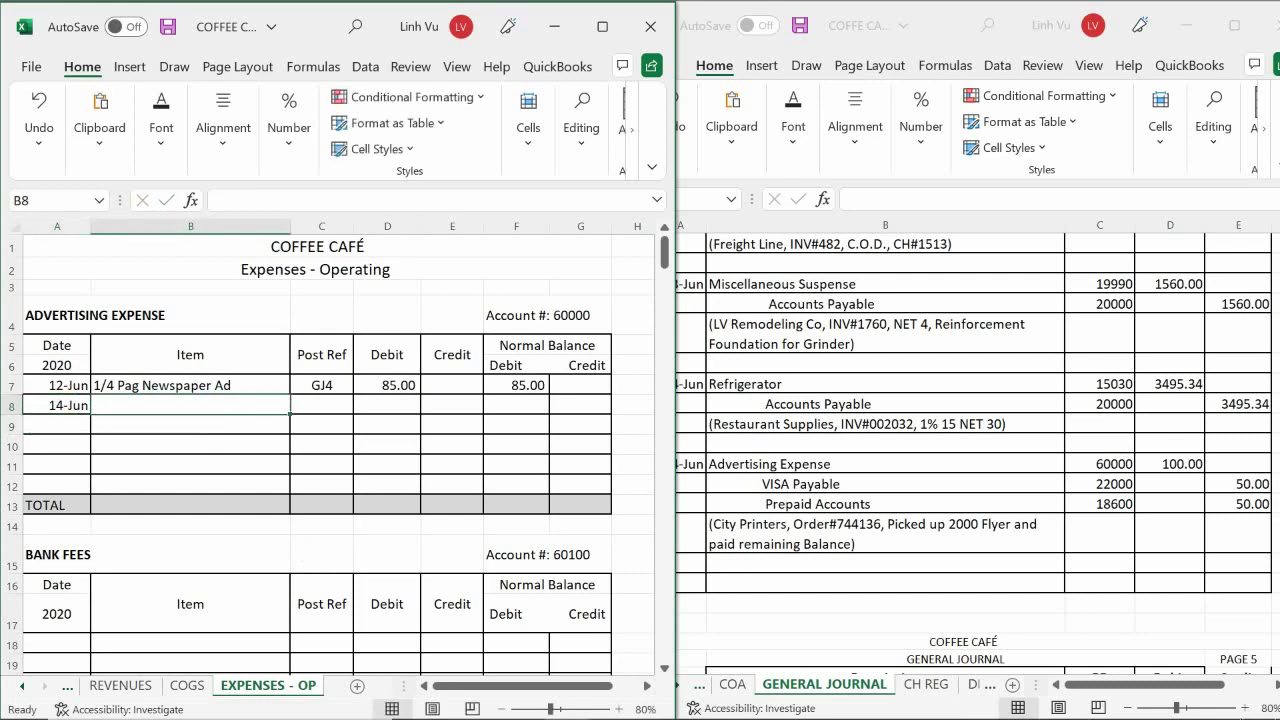
text(200)
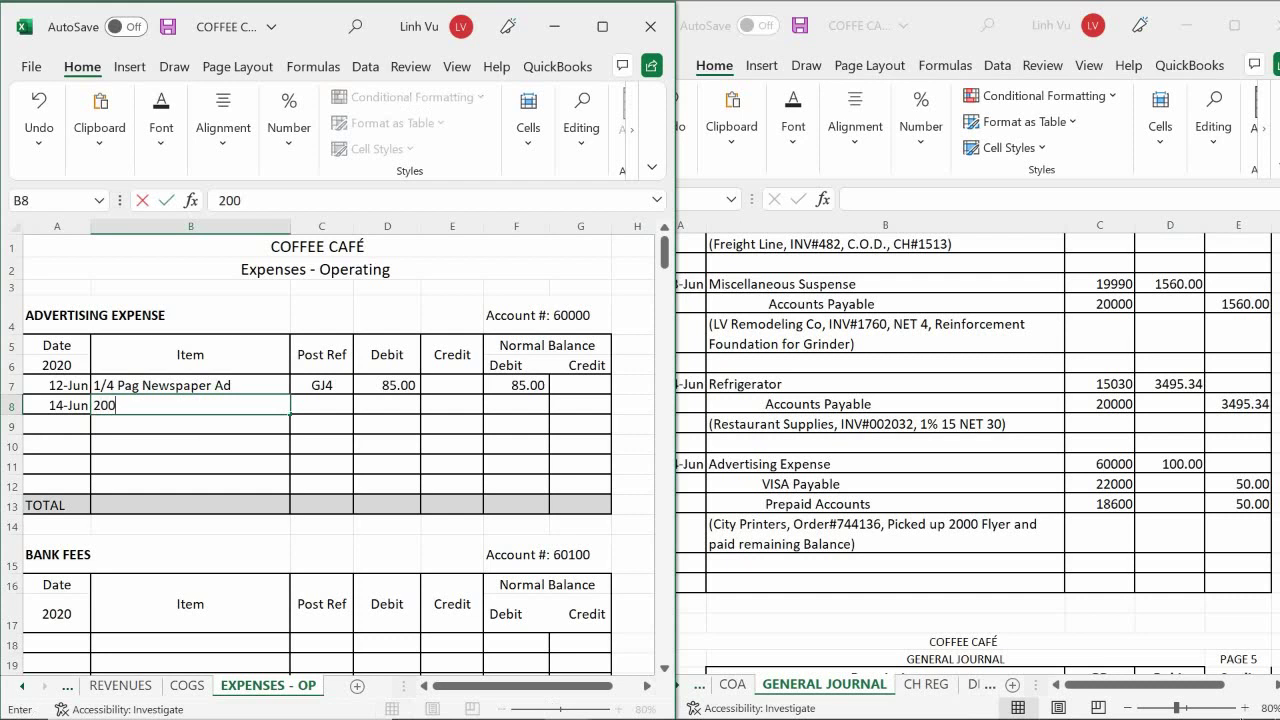
text(0 Flyers)
key(Tab)
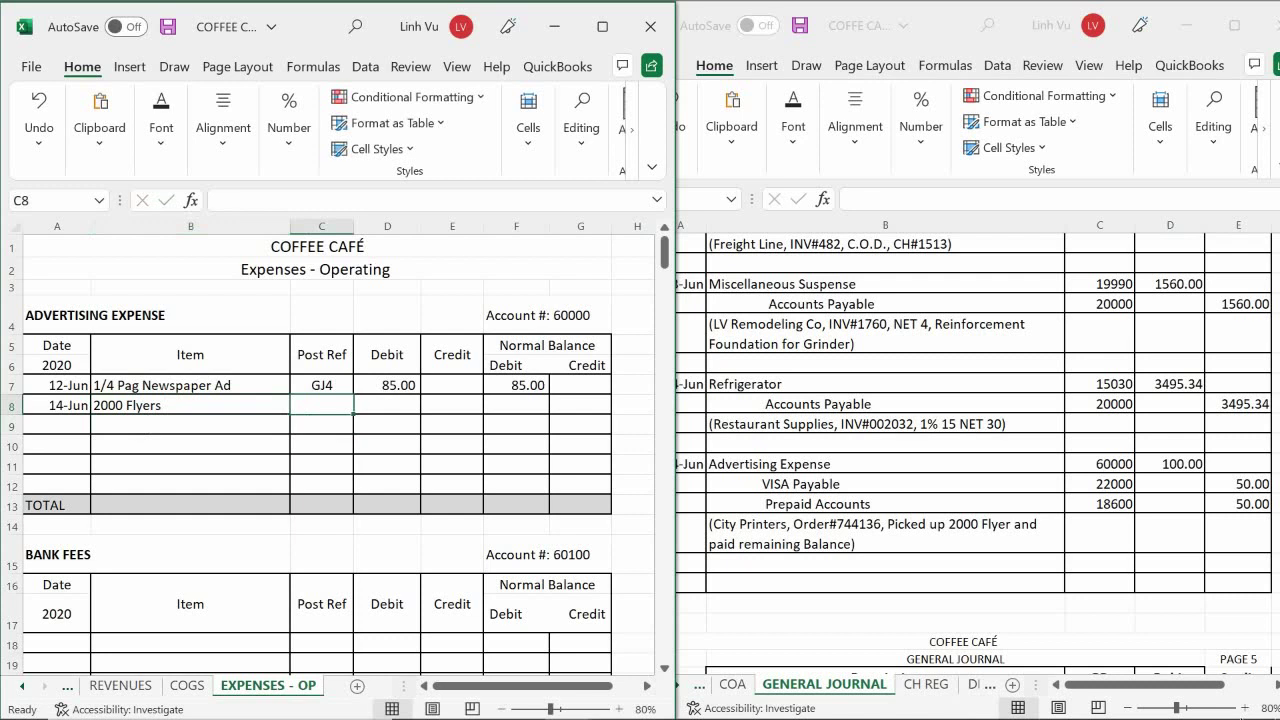
text(GJ4)
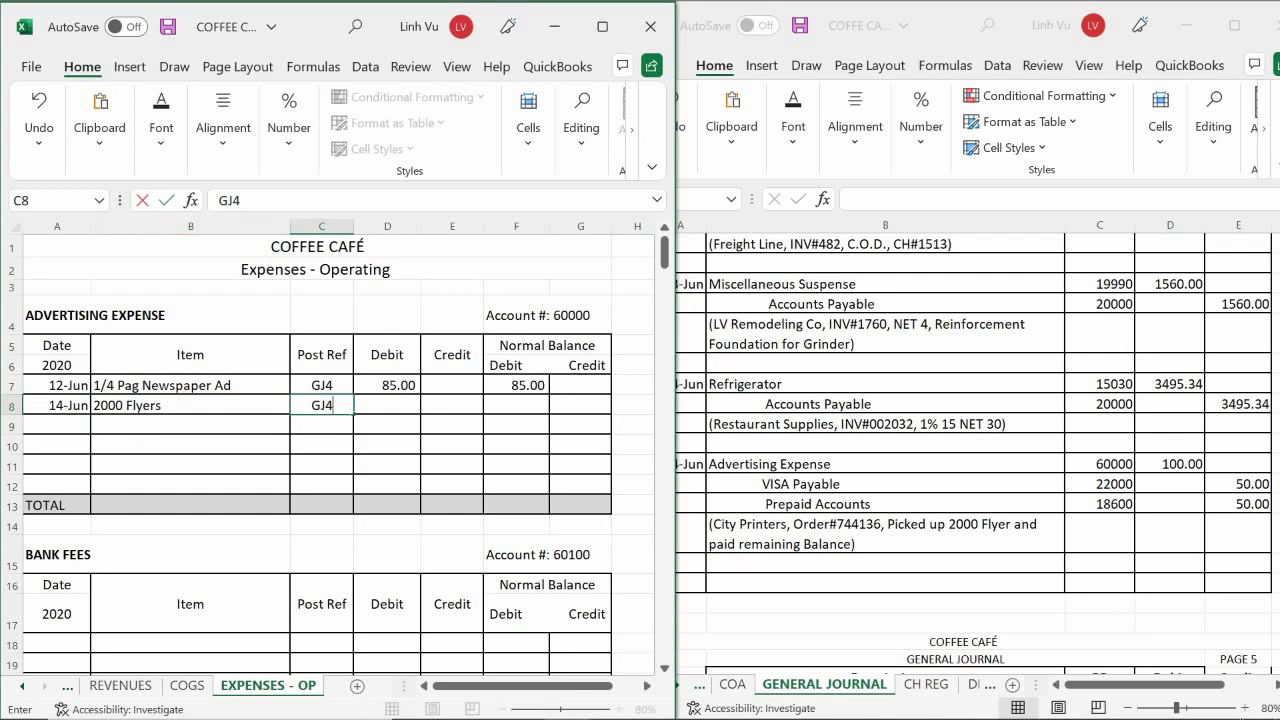
key(Return)
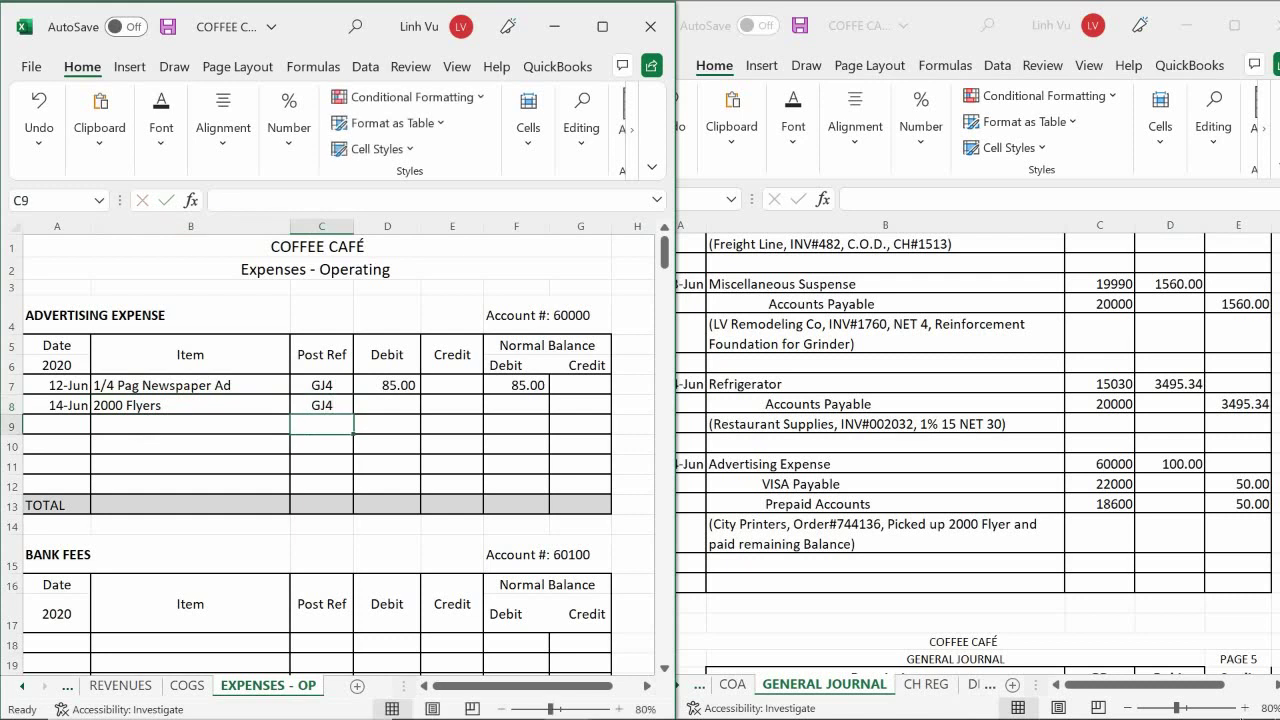
click(387, 405)
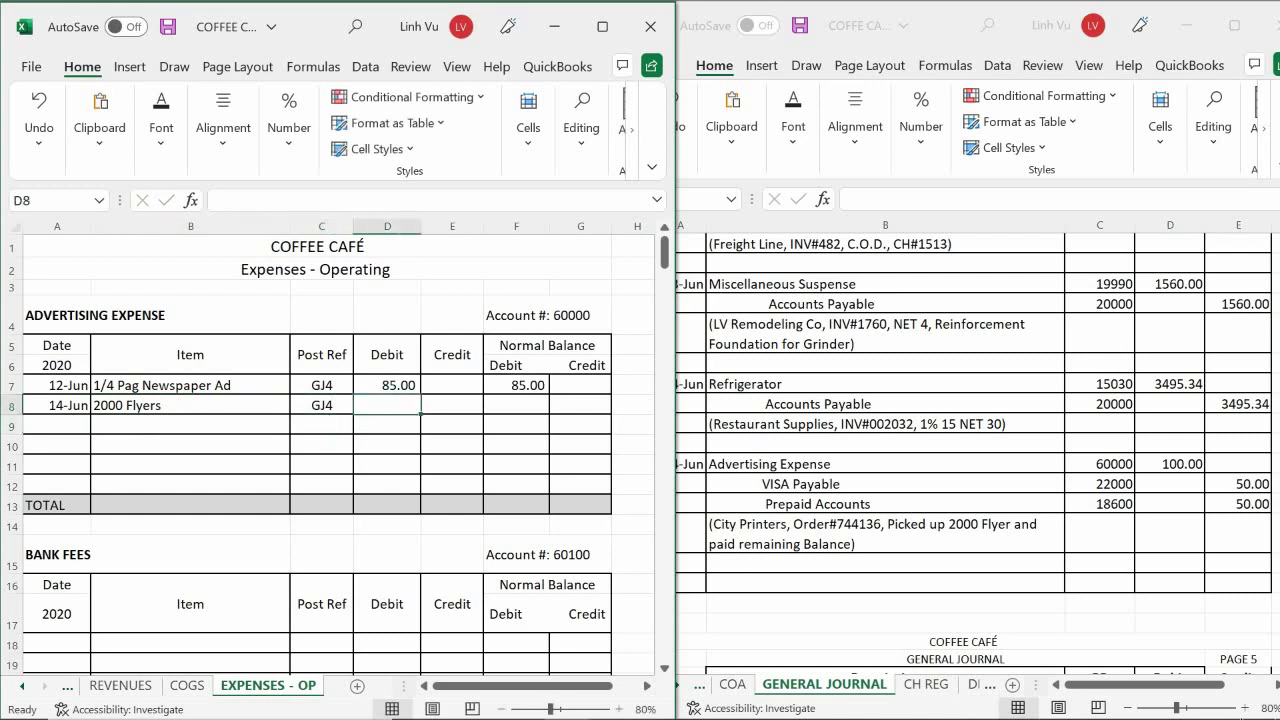
text(100)
click(452, 425)
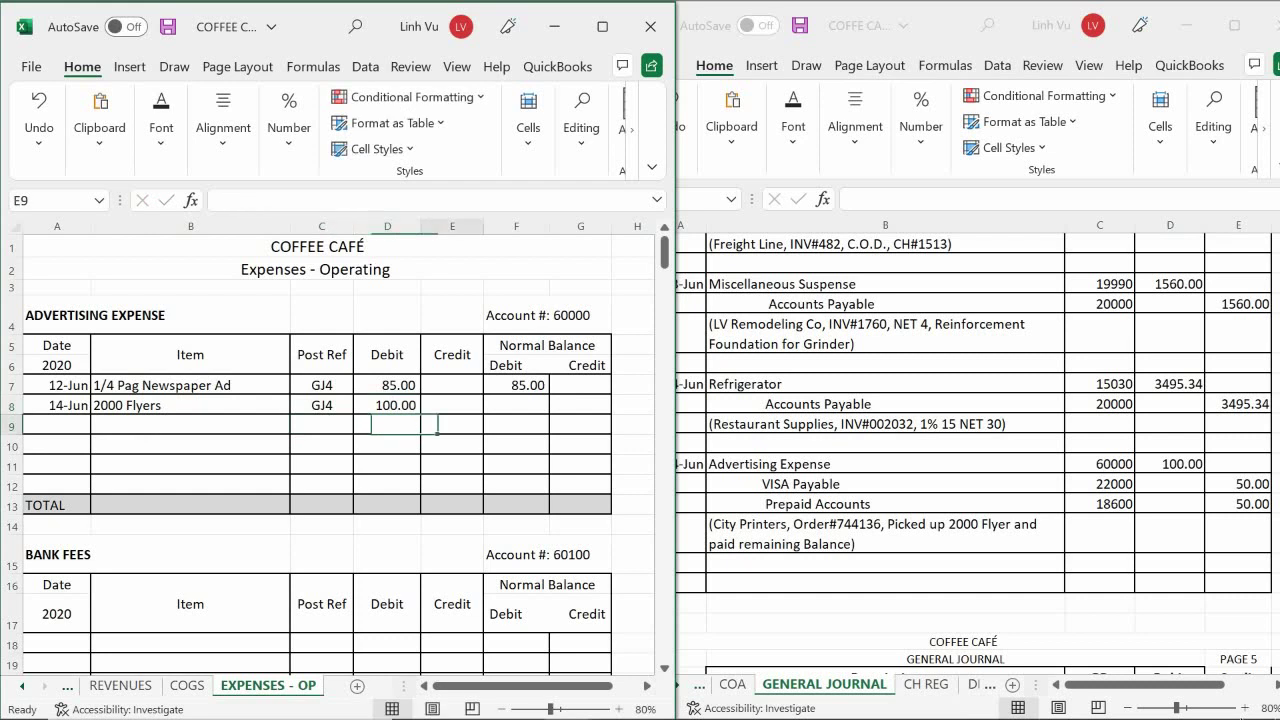
- Compute the running balance as previous balance plus debit minus credit (185.00) and fill it down
click(516, 405)
text(=)
click(516, 385)
text(+)
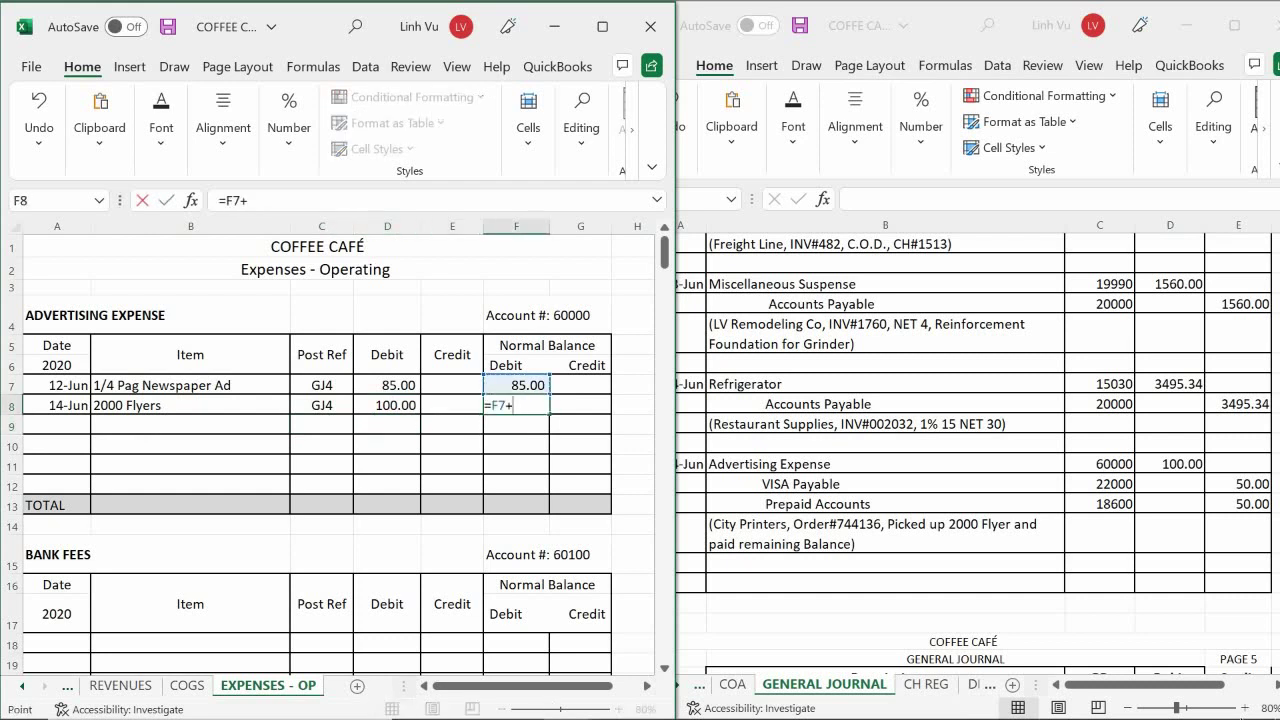
click(387, 405)
text(-)
click(452, 405)
key(Return)
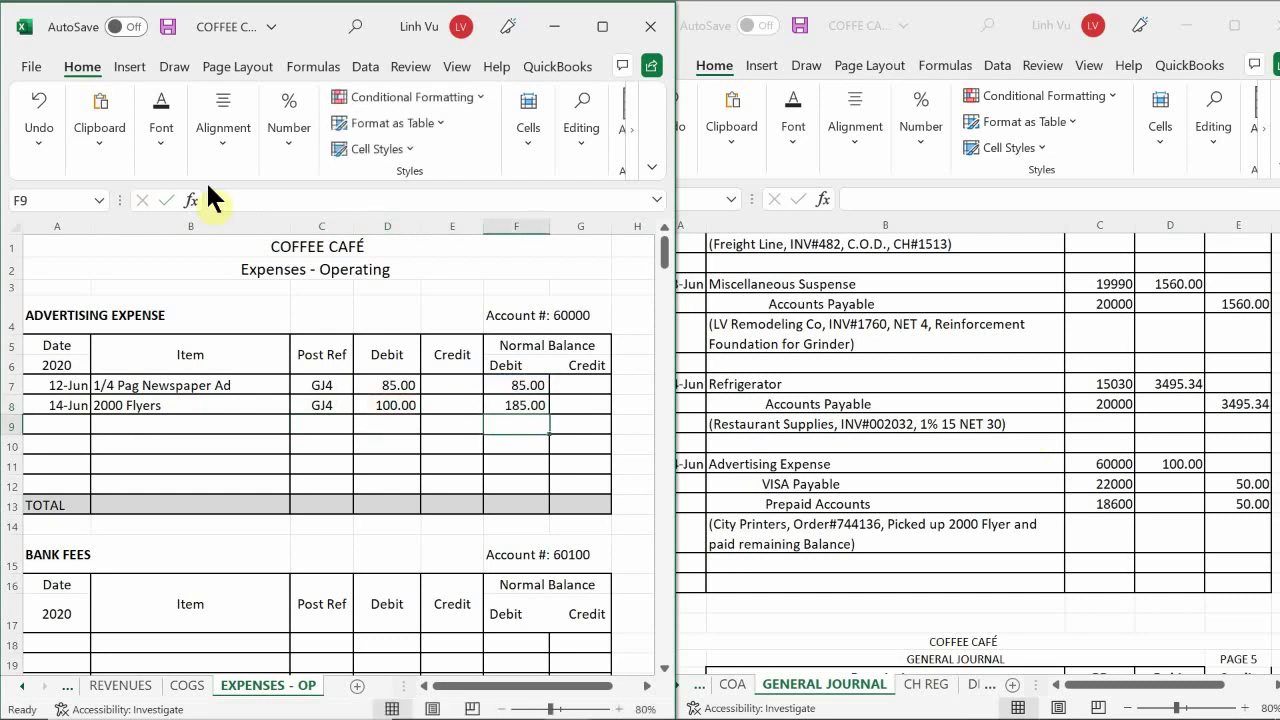
click(528, 407)
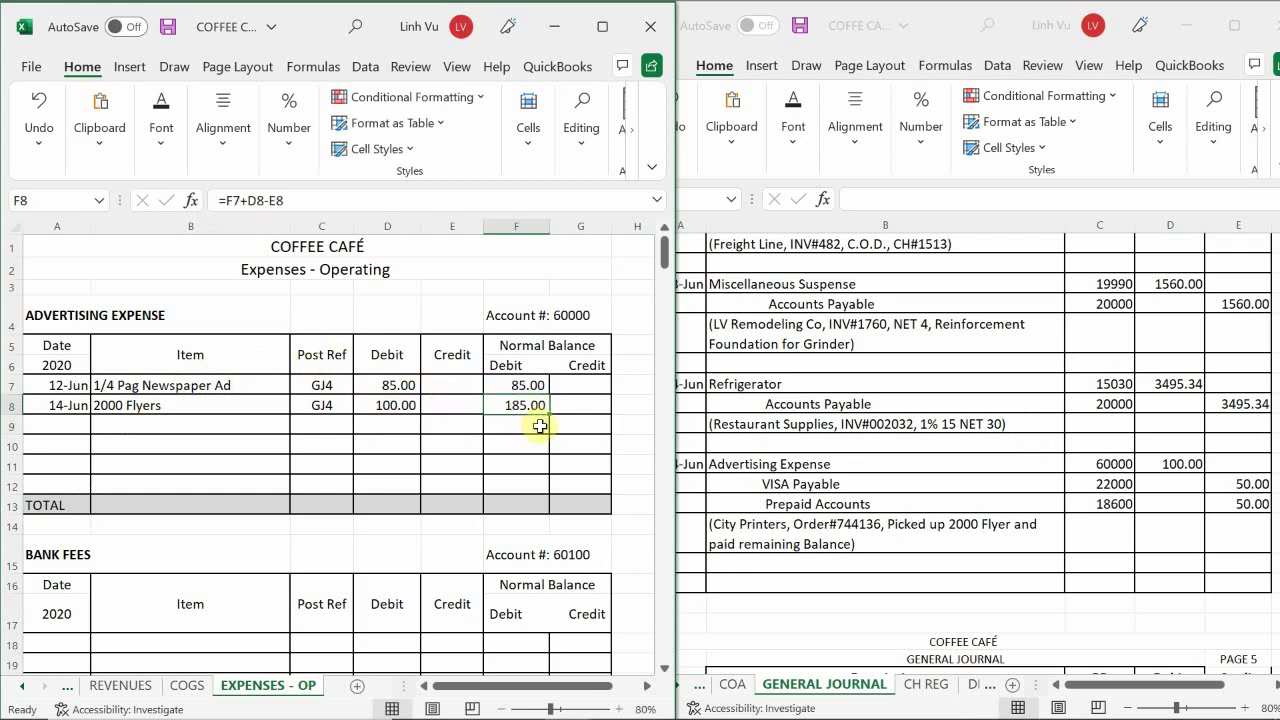
mouse_move(549, 411)
mouse_down()
mouse_move(560, 477)
mouse_move(546, 480)
mouse_move(540, 418)
mouse_up()
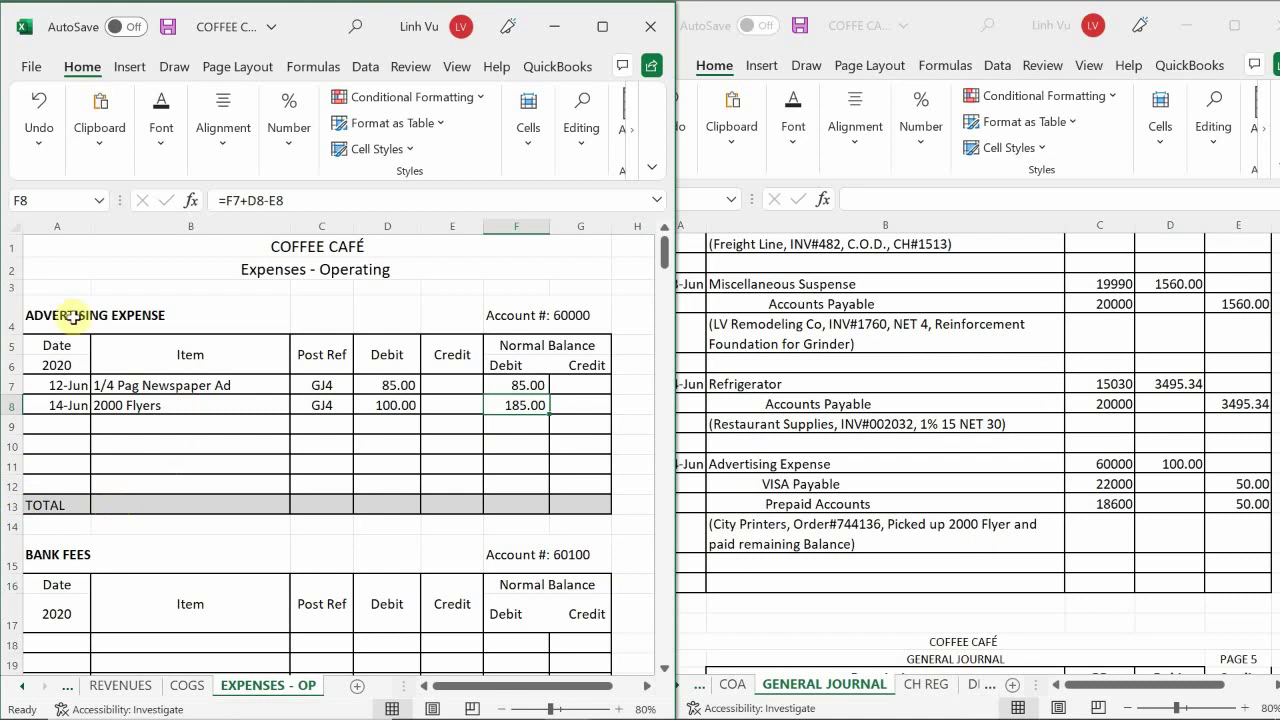
- Go to the ASSETS sheet and find the 2000 Flyers down payment line
click(26, 688)
click(26, 688)
click(26, 688)
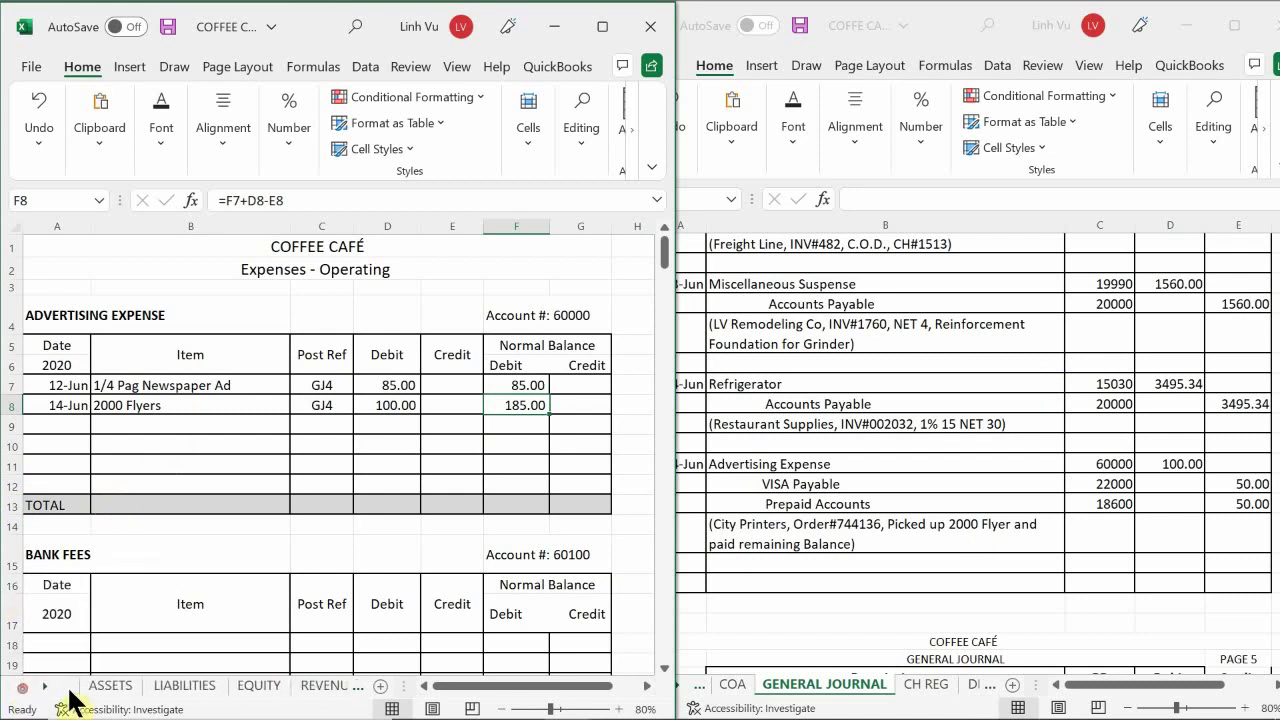
click(110, 686)
click(180, 530)
scroll(191, 515, down, 9)
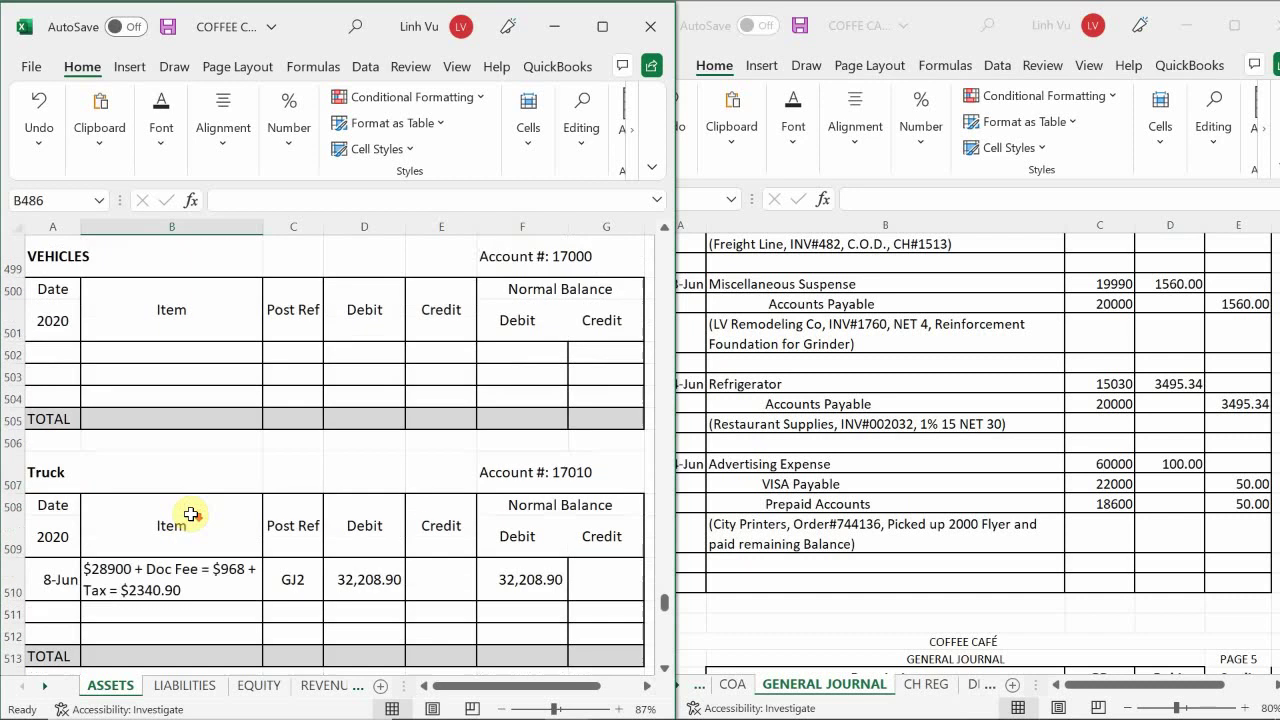
scroll(191, 515, down, 20)
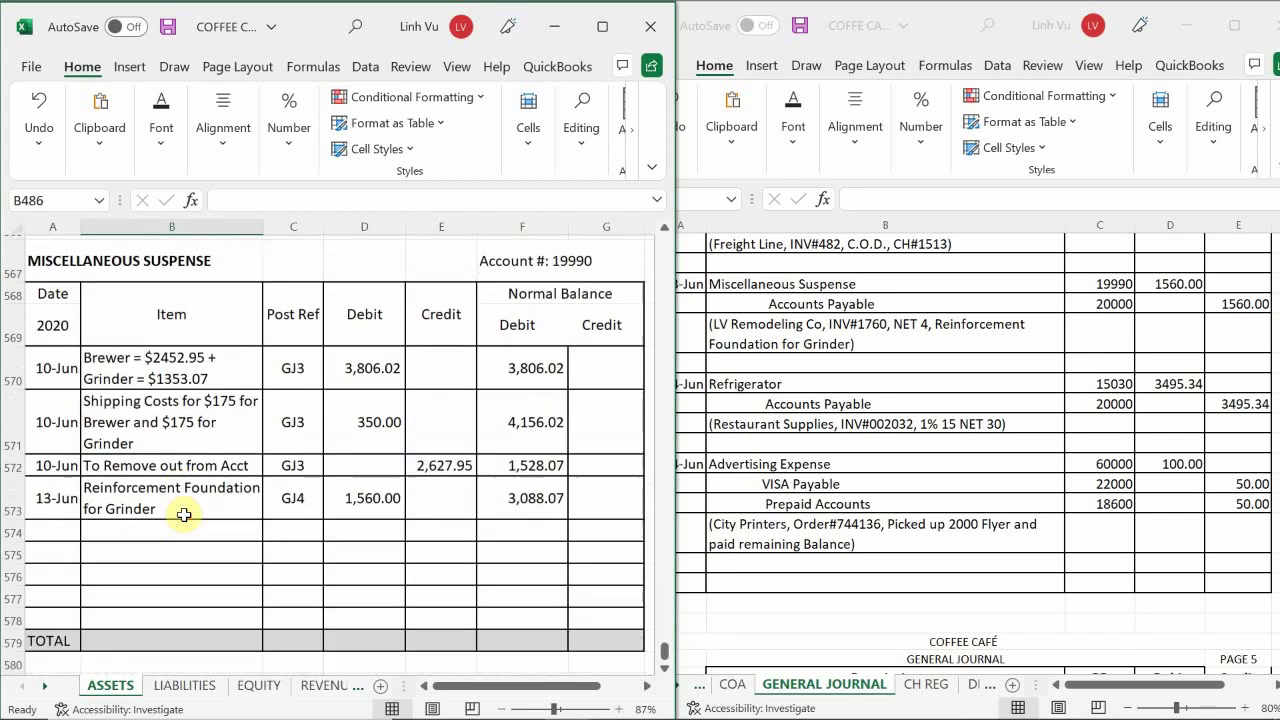
scroll(184, 515, down, 5)
scroll(184, 515, up, 14)
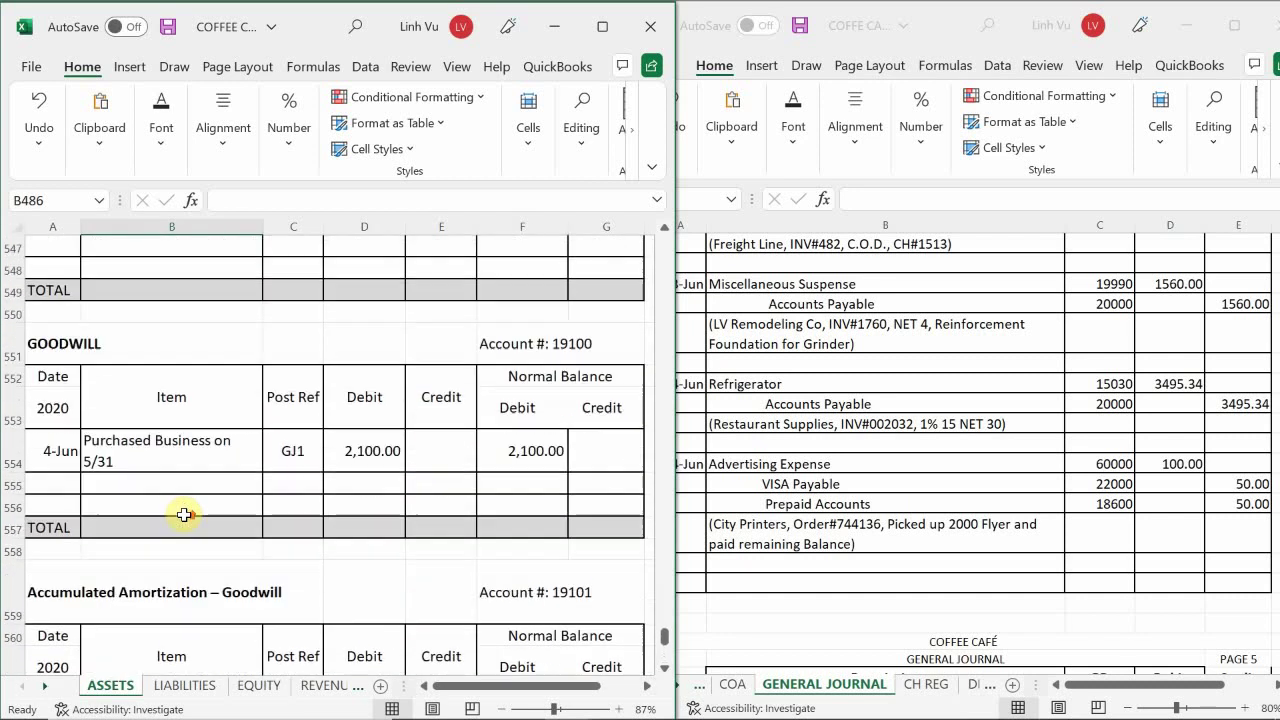
scroll(184, 515, up, 5)
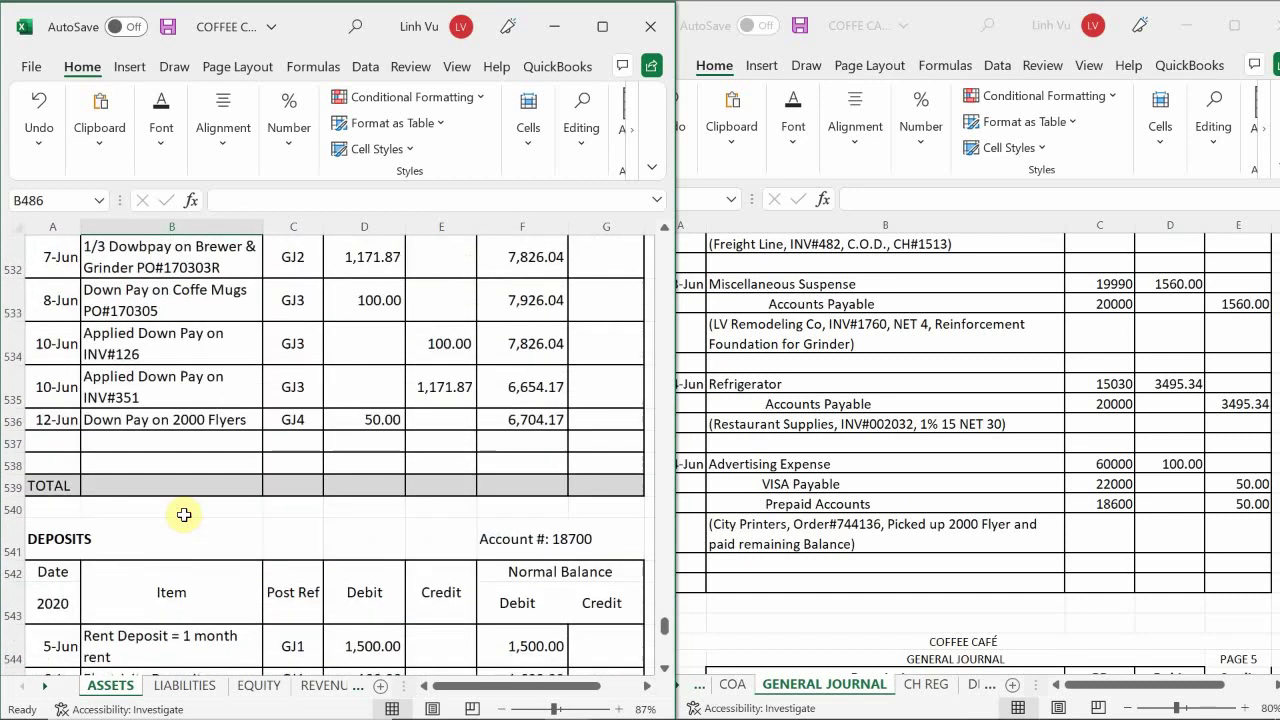
scroll(184, 515, up, 2)
scroll(184, 515, down, 2)
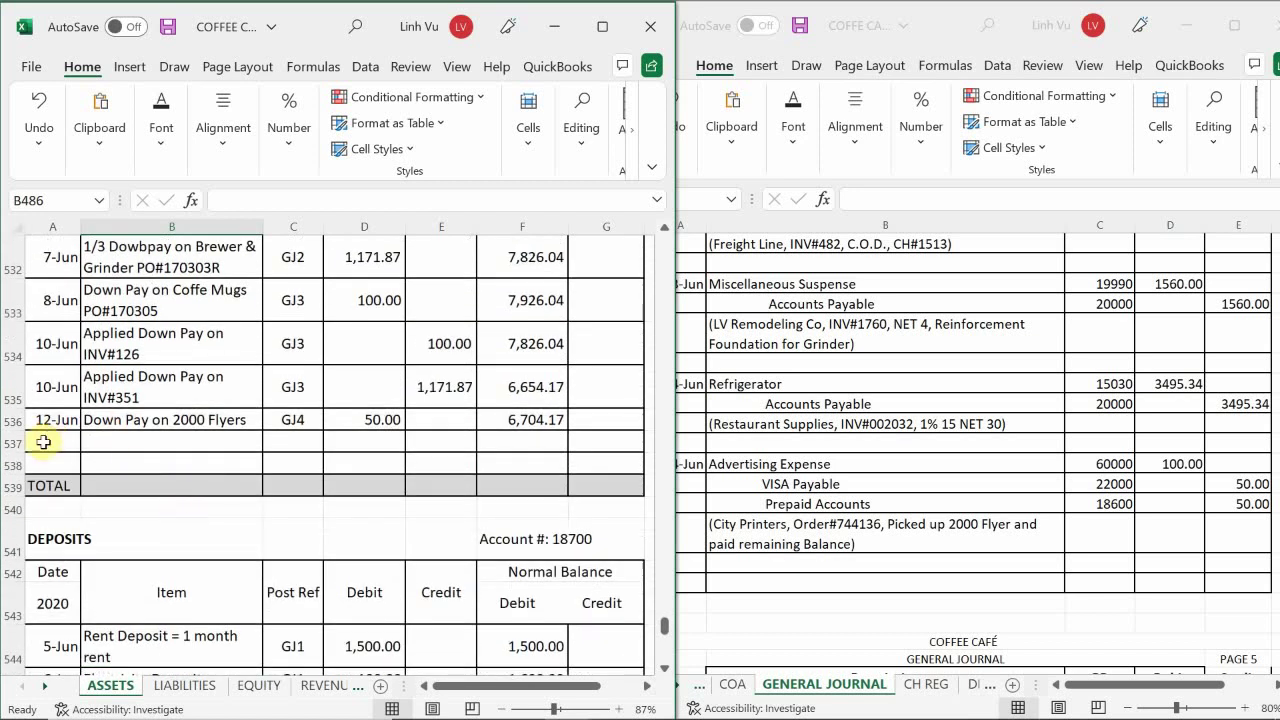
- Add a 6/14 line 'Applied Down Pay on Flyers Order#744136' with post reference GJ4
click(43, 442)
text(6/)
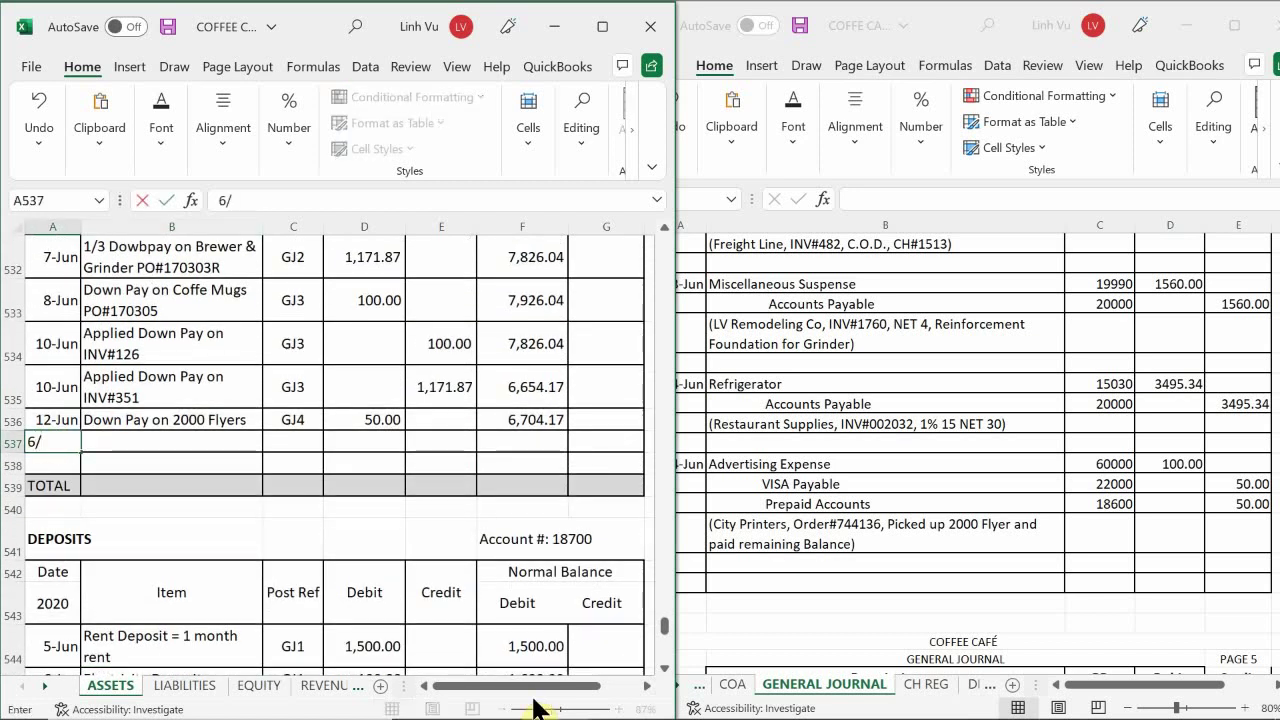
text(14)
key(Return)
key(Up)
key(Right)
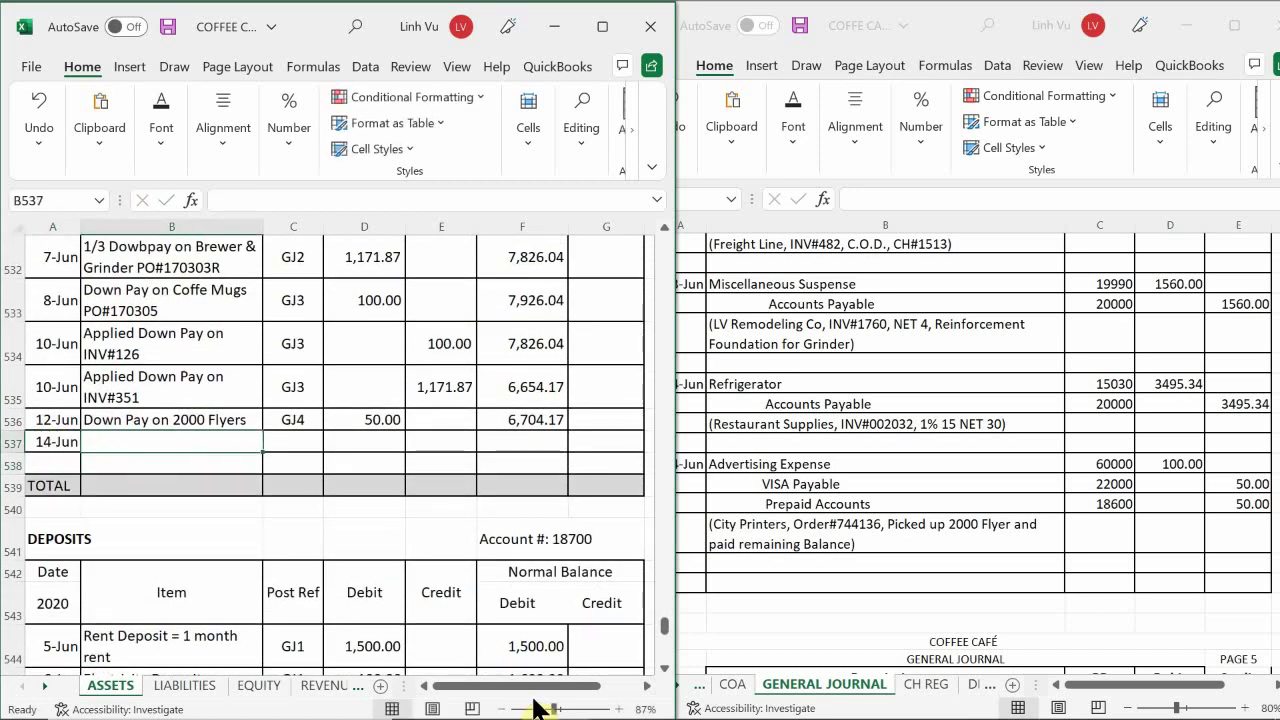
text(Apo)
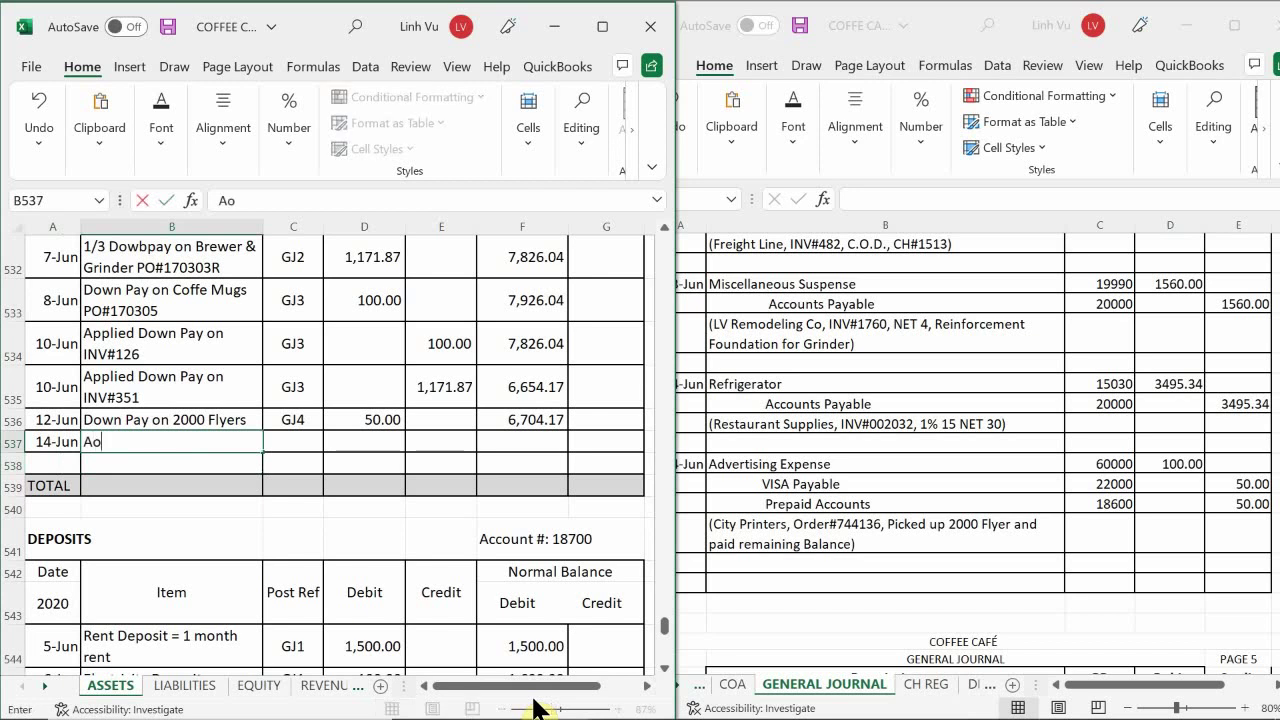
key(BackSpace)
key(BackSpace)
text(pplied Down )
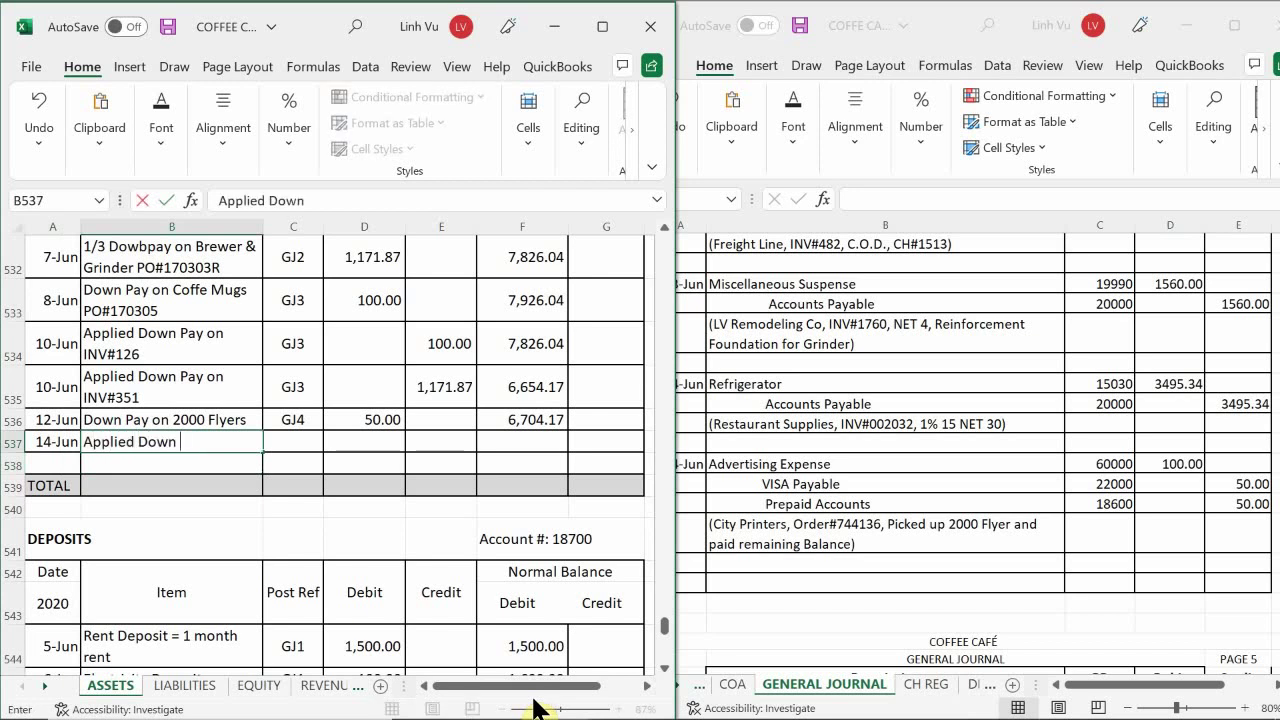
text(Pay on Flyers )
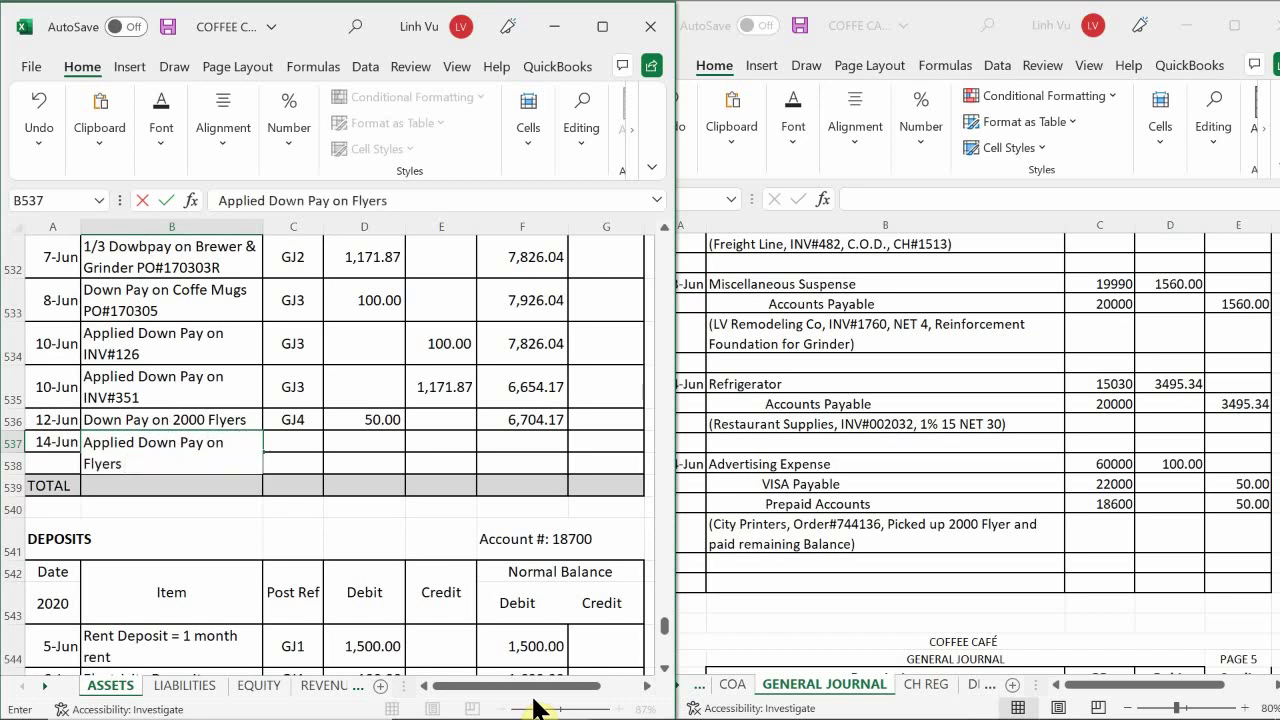
text(Order#)
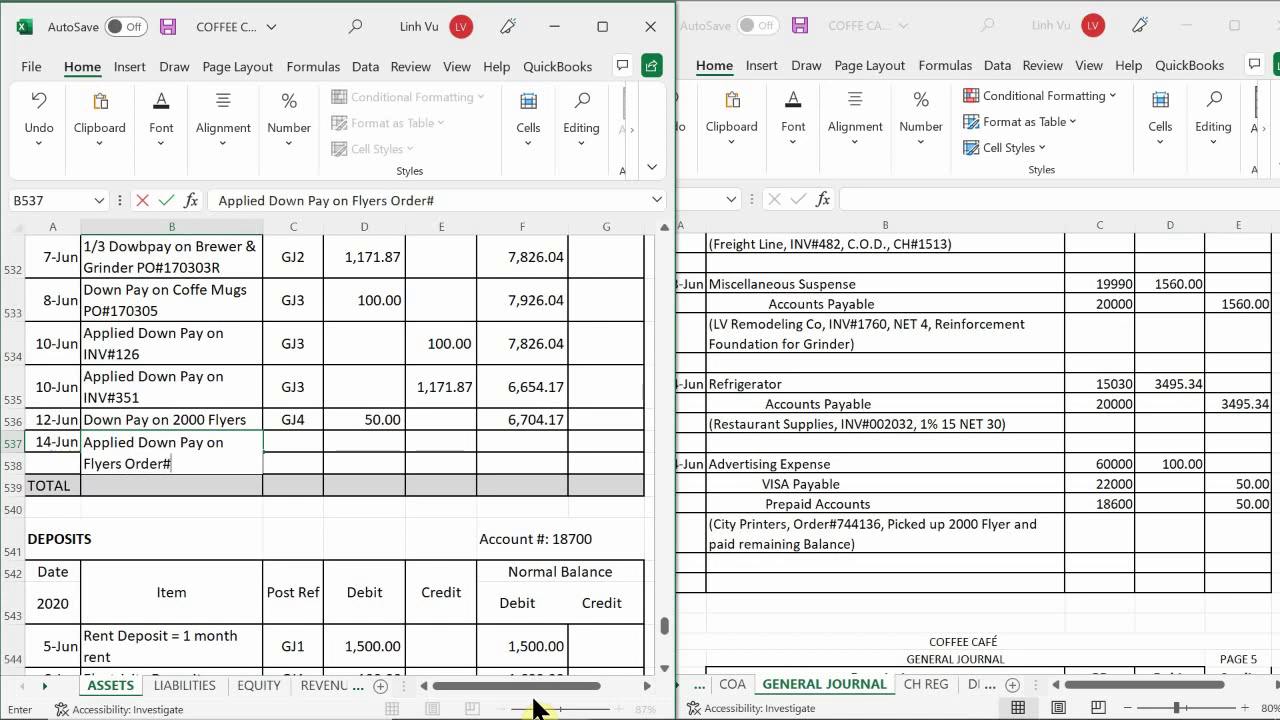
text(744136)
key(Tab)
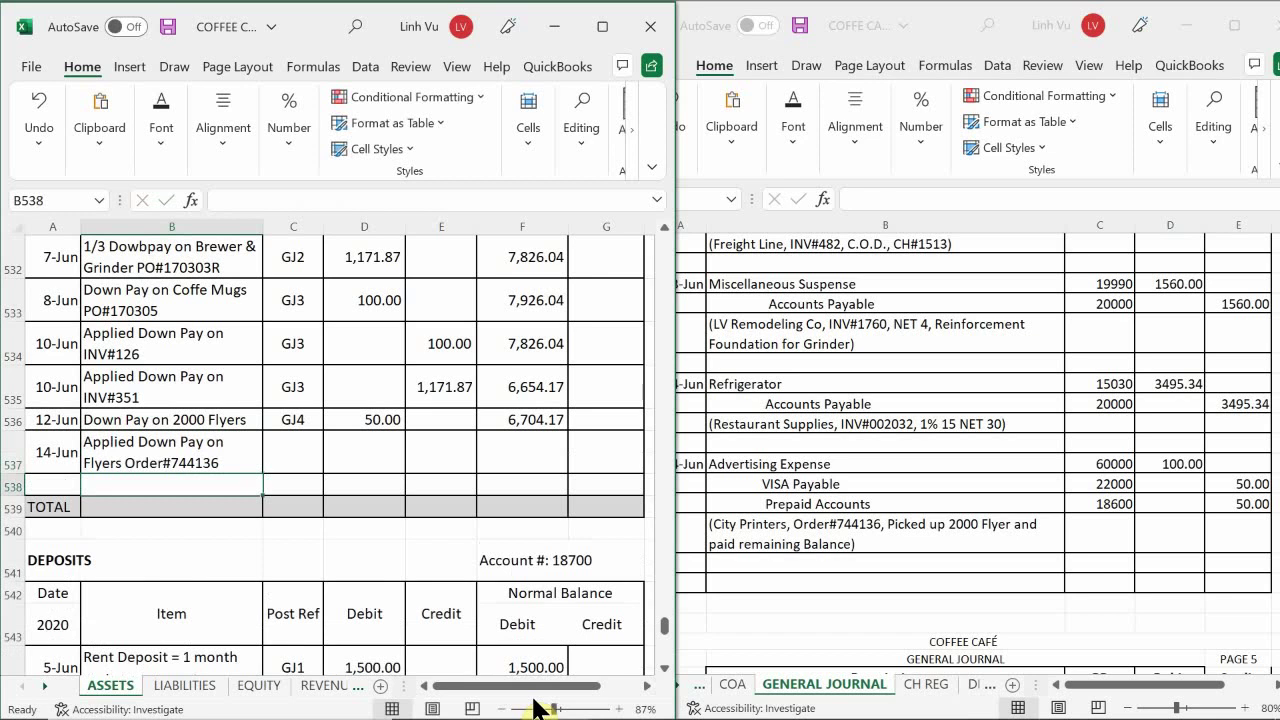
text(GJ)
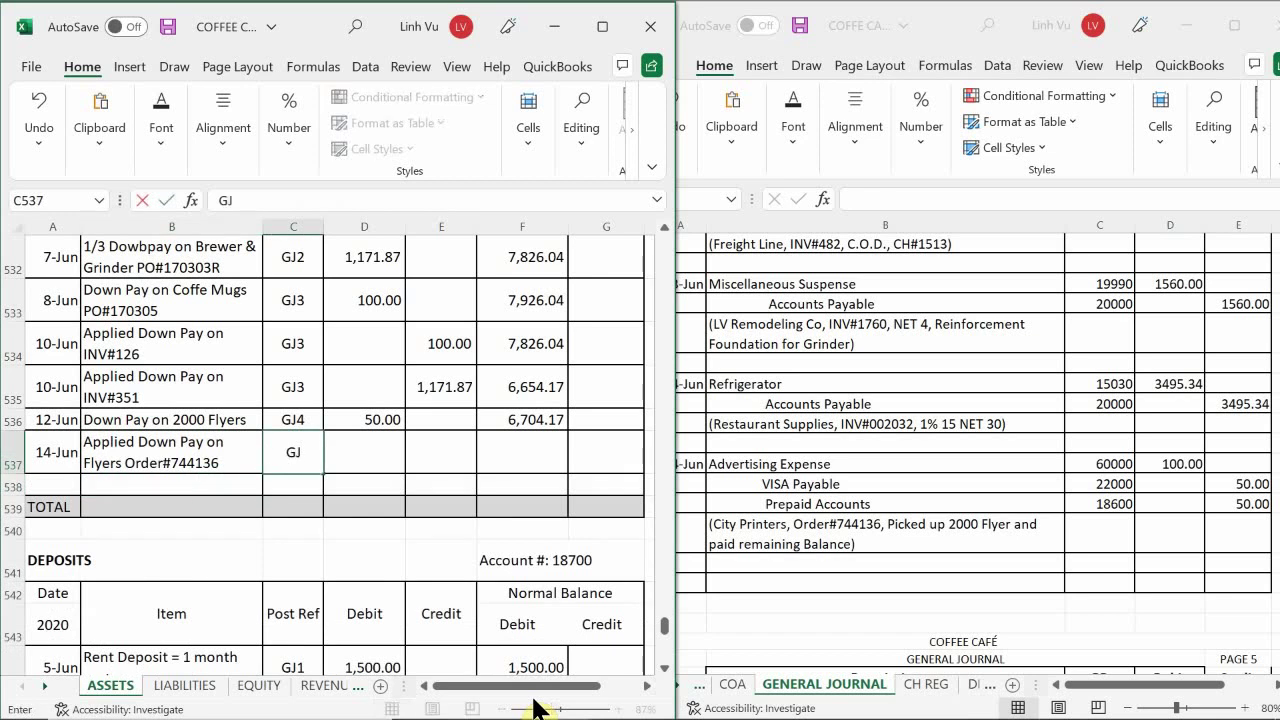
text(4)
key(Return)
- Enter a 50 credit and copy the balance formula down, giving 6,654.17
key(Right)
key(Up)
key(Right)
text(50)
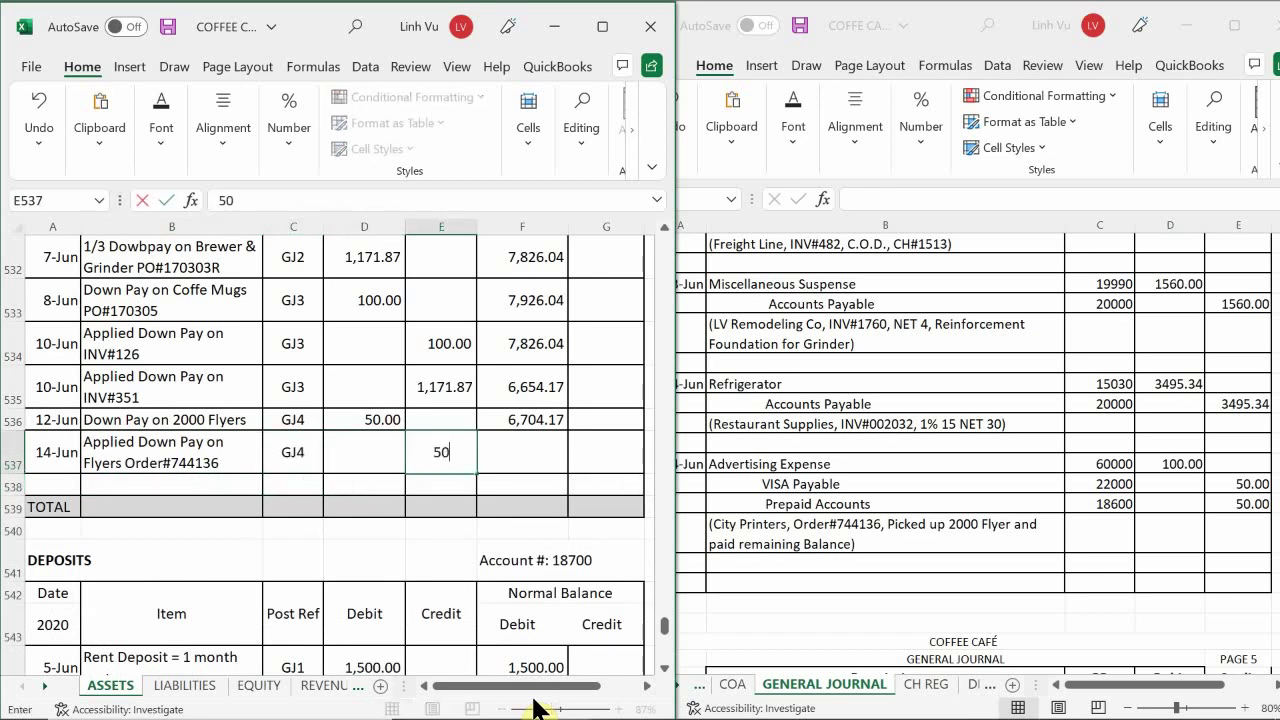
key(Return)
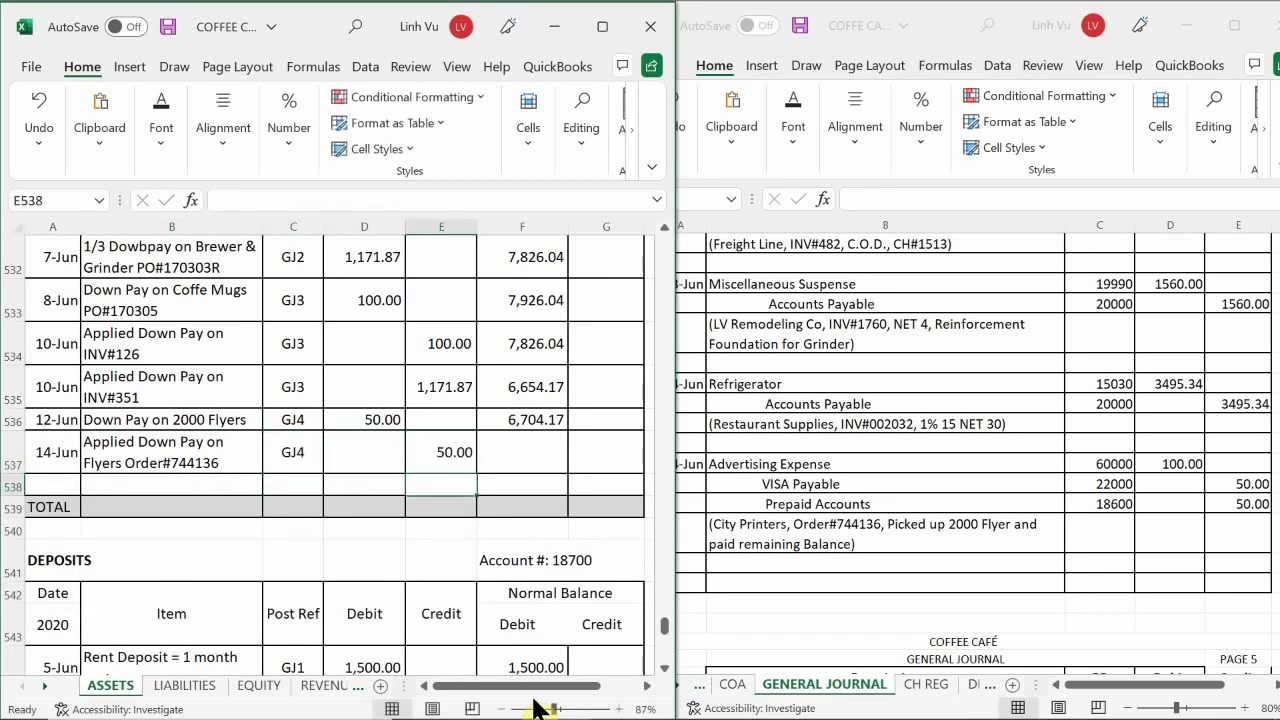
key(Up)
key(Right)
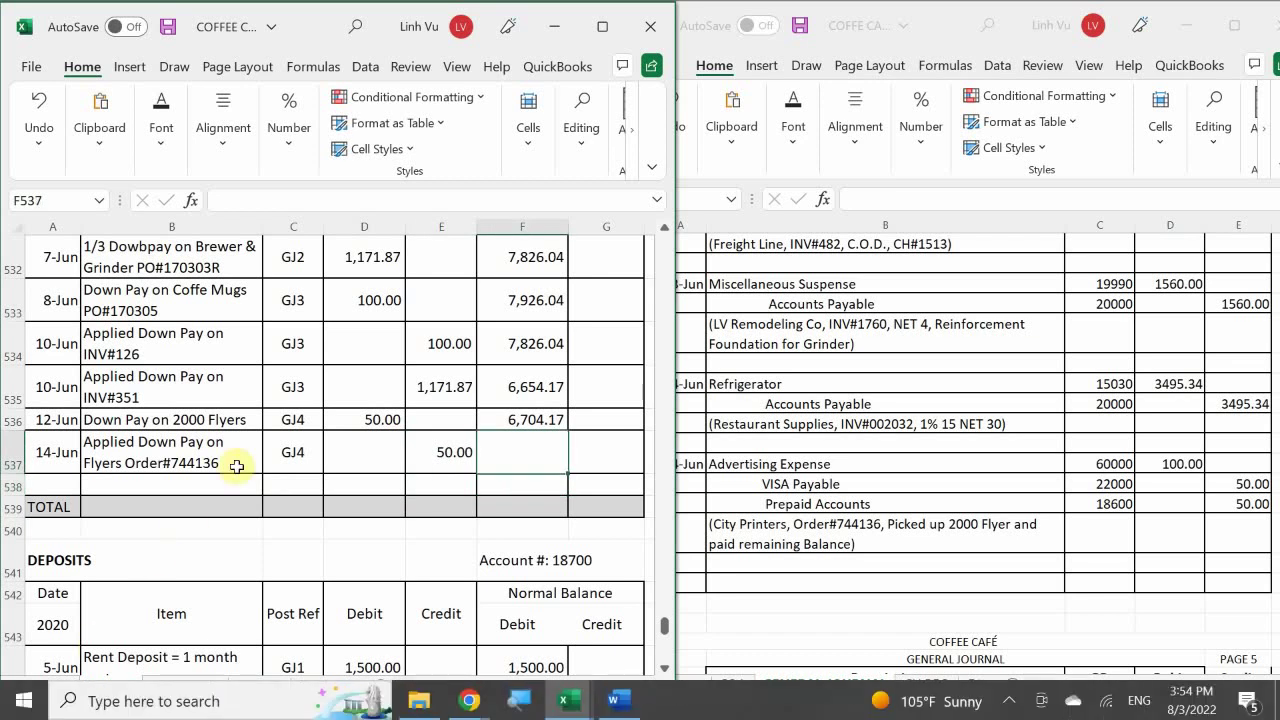
click(510, 420)
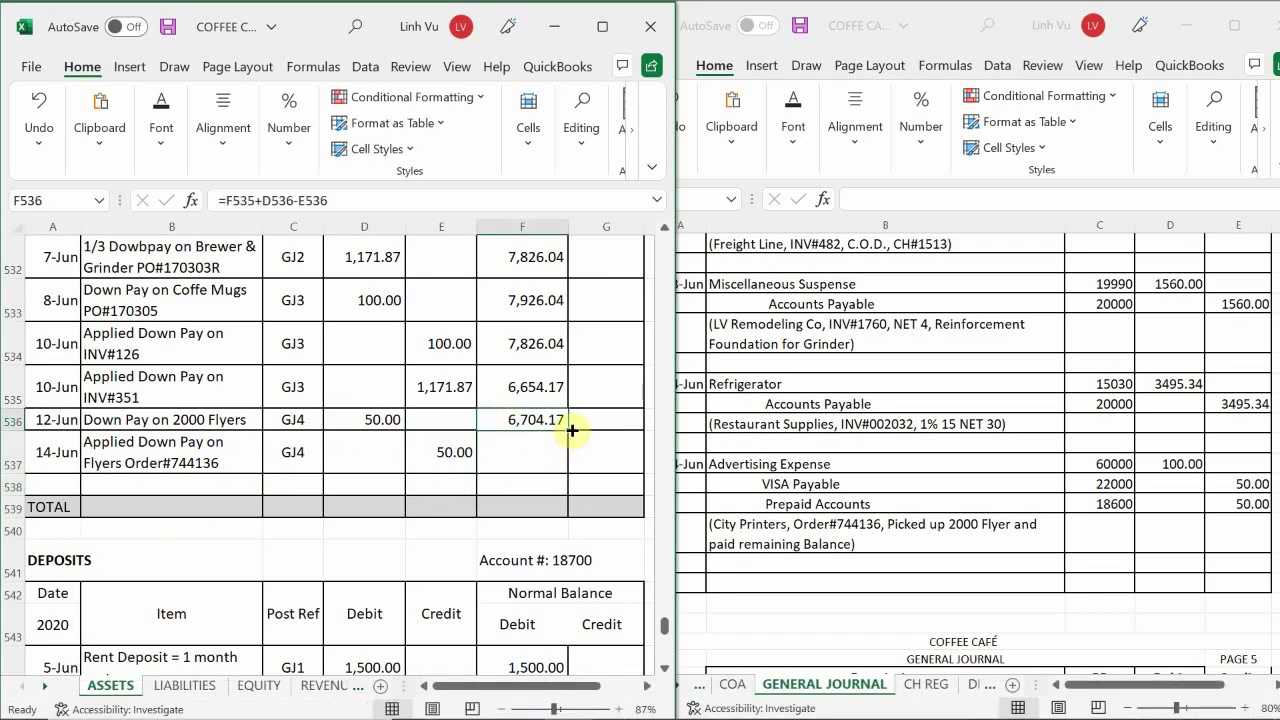
drag(569, 430, 568, 520)
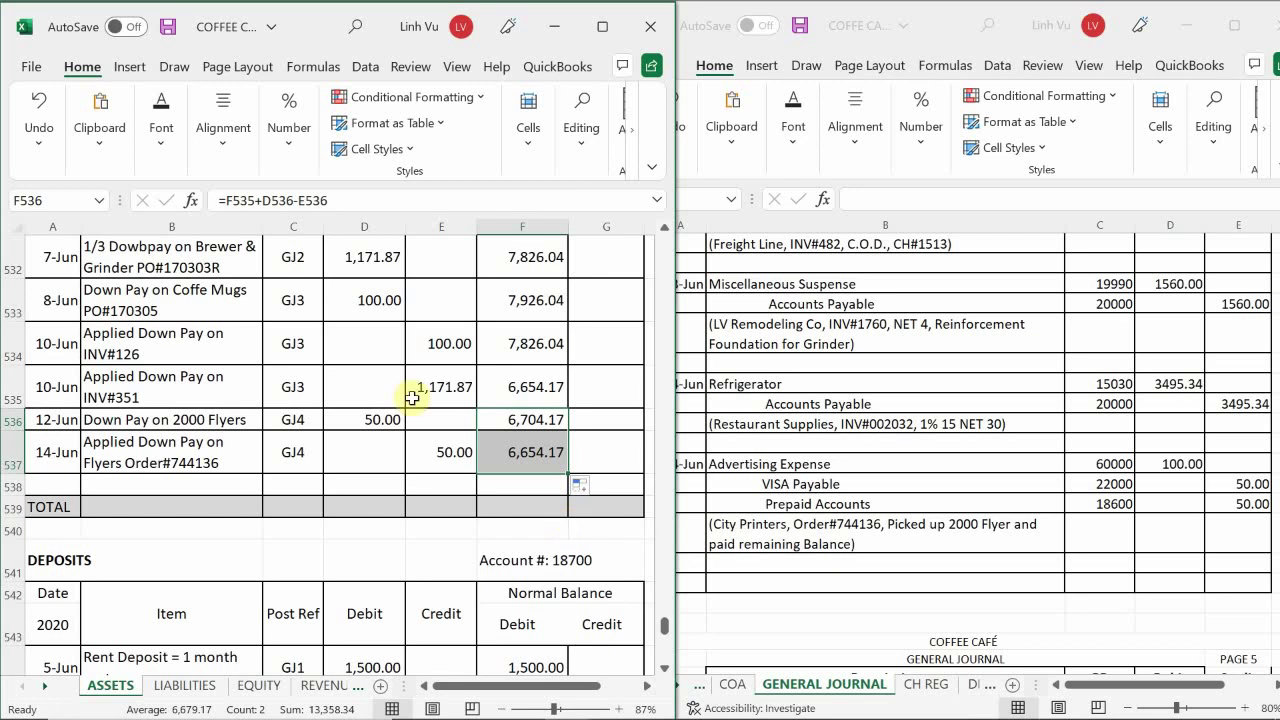
click(184, 490)
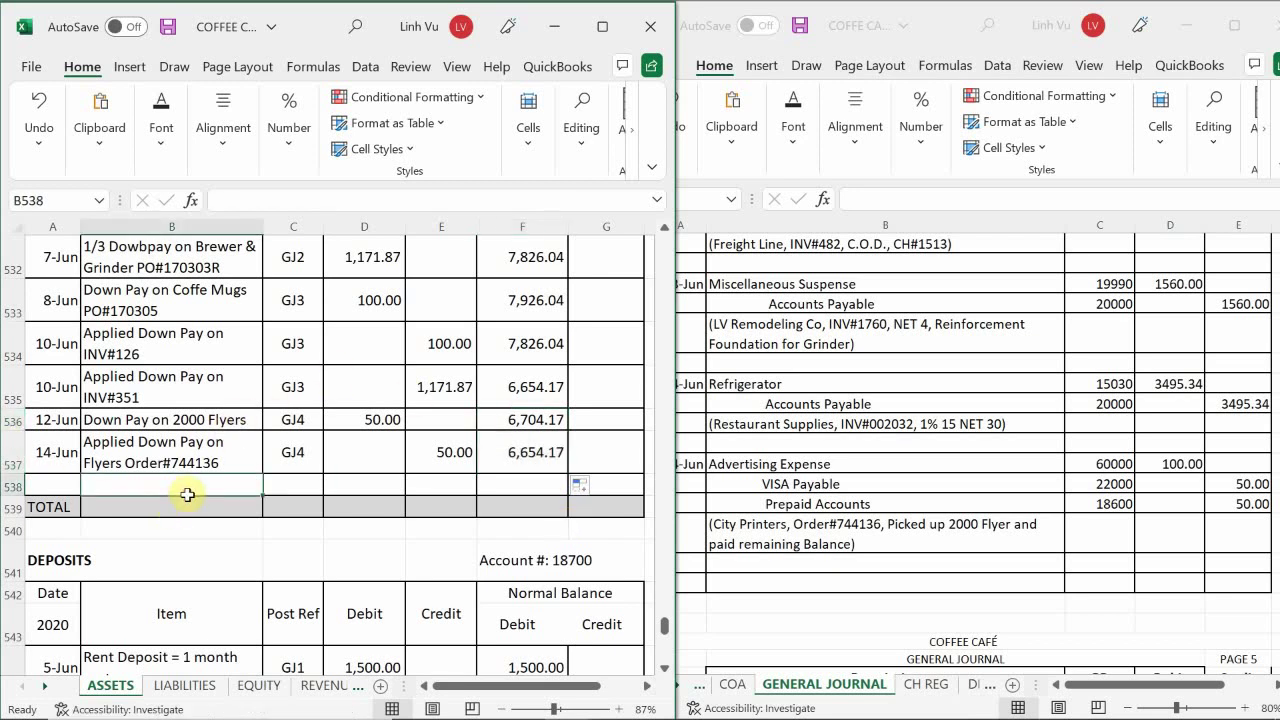
- Go to the LIABILITIES sheet and scroll to the VISA Payable ledger
click(192, 692)
click(190, 435)
scroll(140, 297, down, 11)
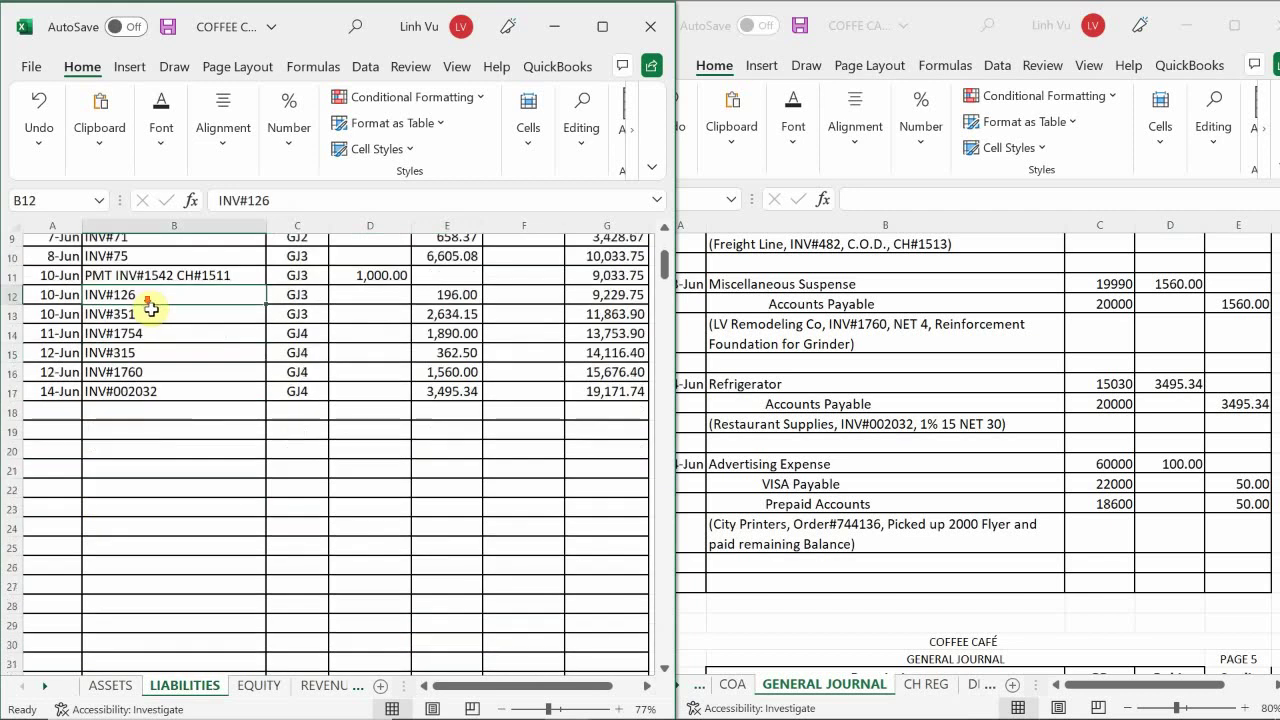
scroll(146, 326, down, 1)
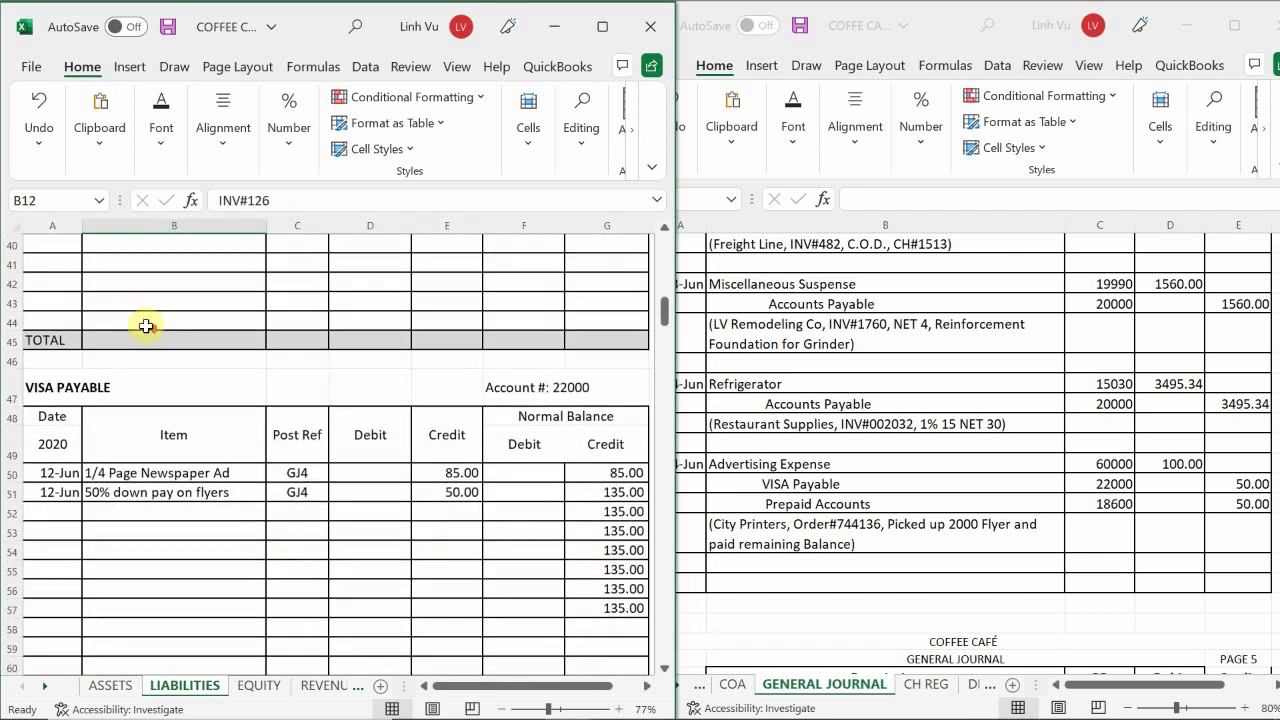
- Add a 6/14 line described 'Picked Up 2000 Flyers paid remaining balance'
click(52, 511)
text(6/14)
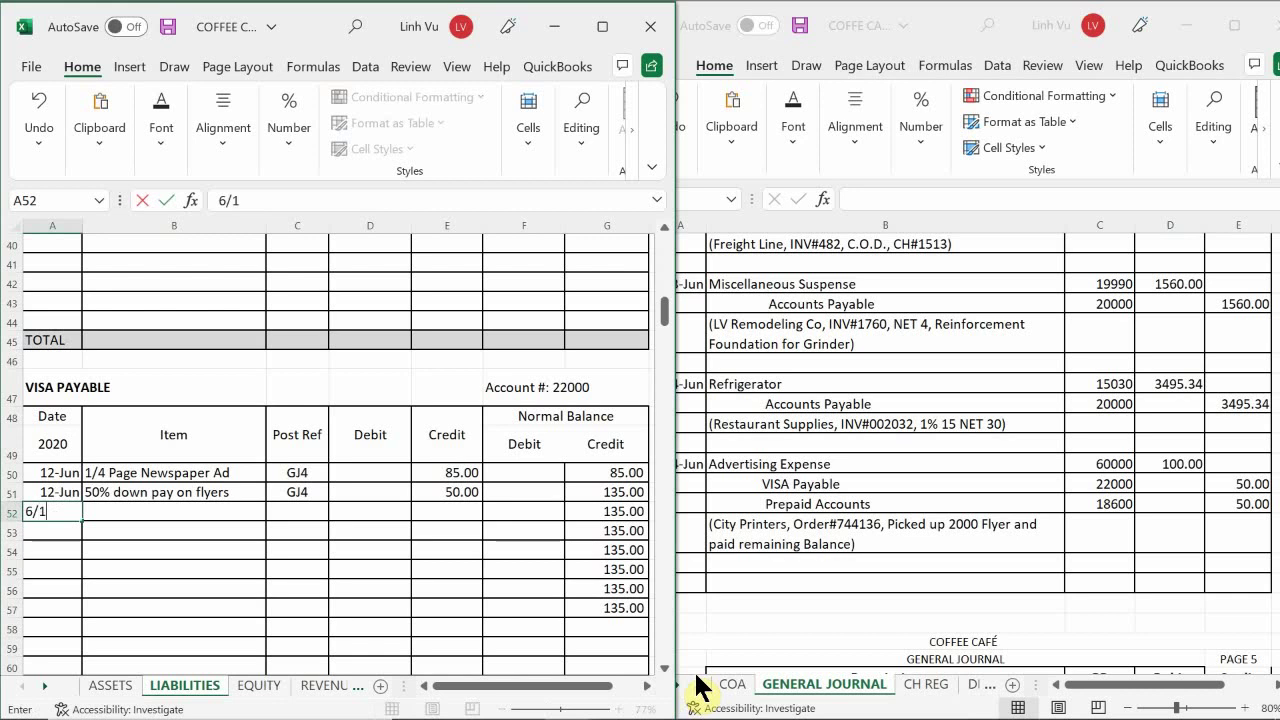
key(Tab)
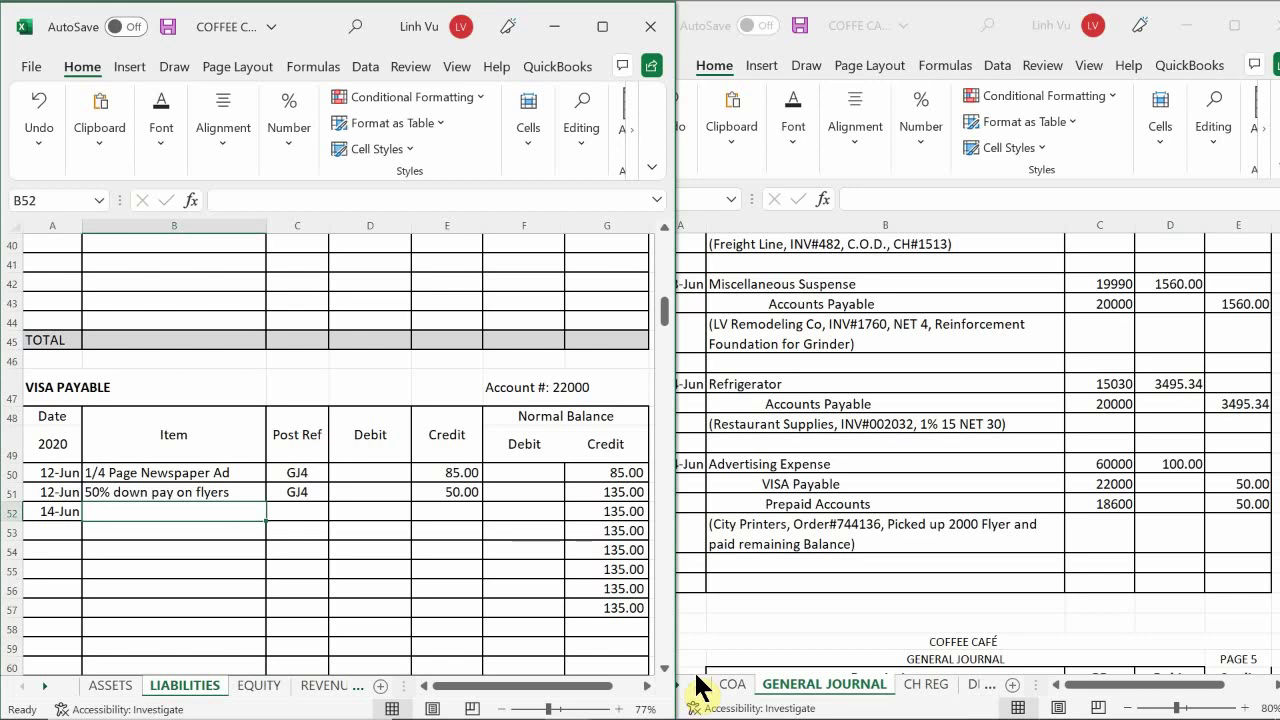
text(Puc)
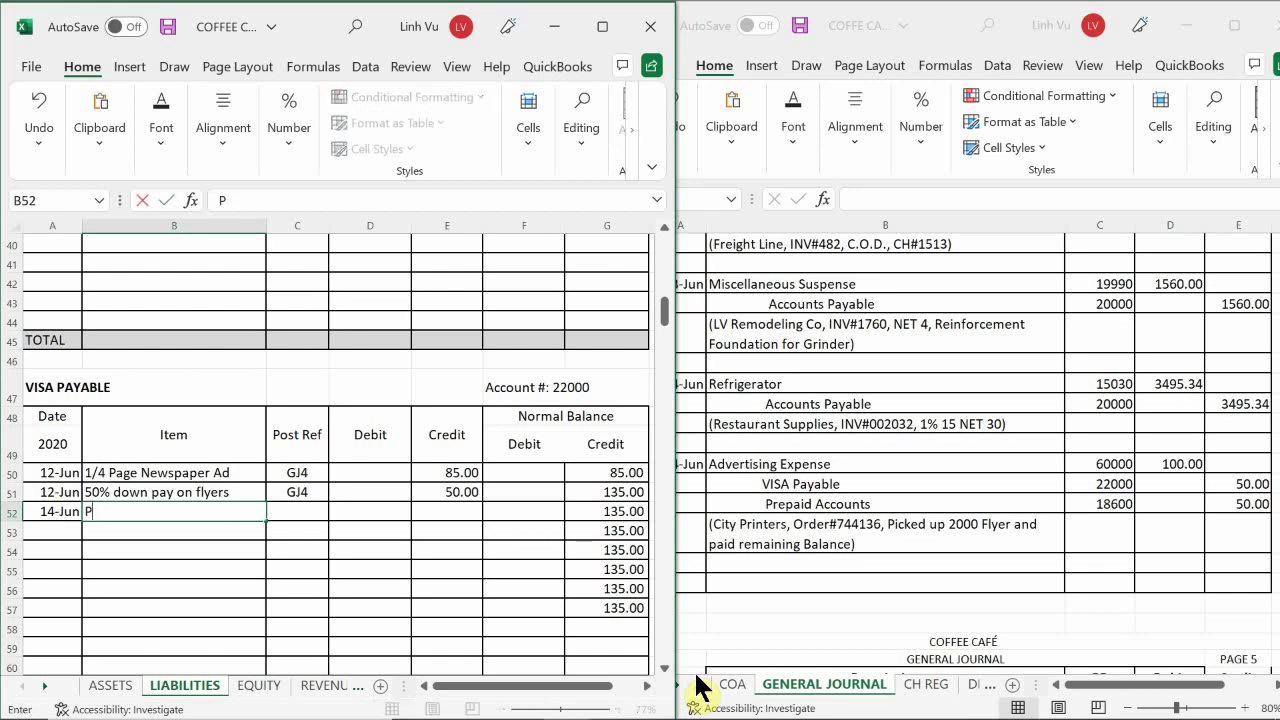
key(BackSpace)
key(BackSpace)
text(icked Up 200)
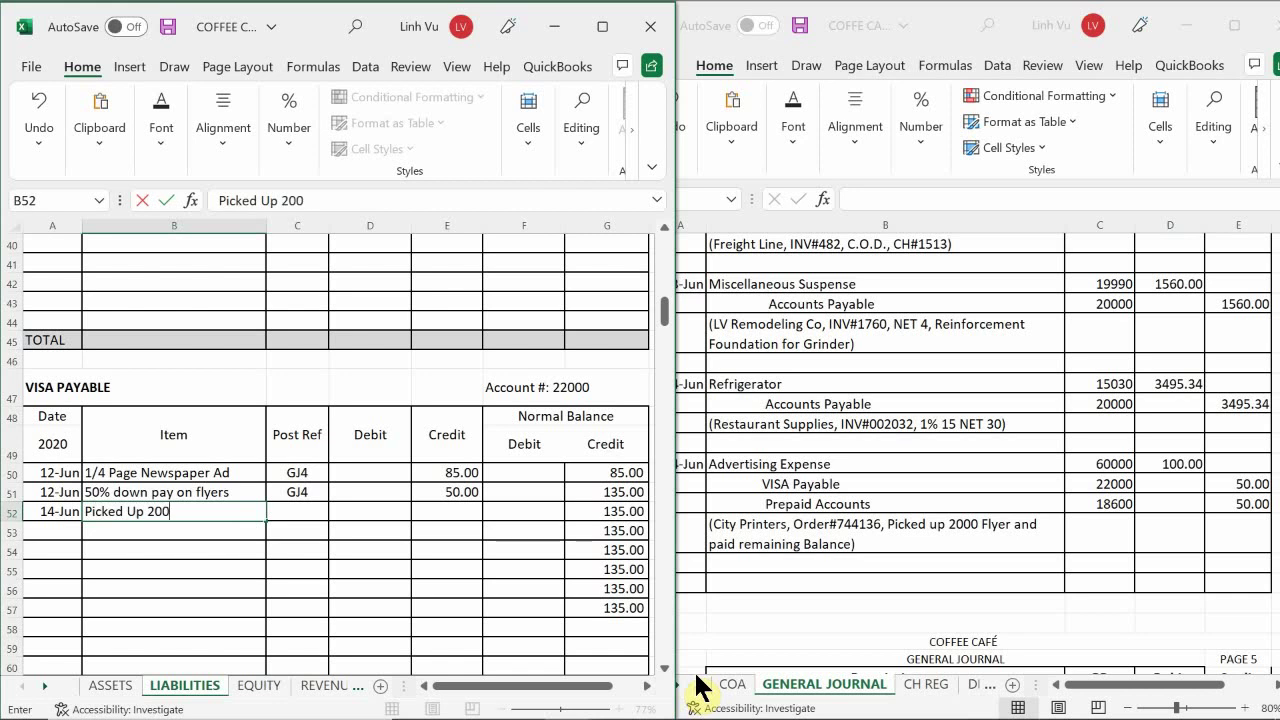
text(0 Flyers paid re)
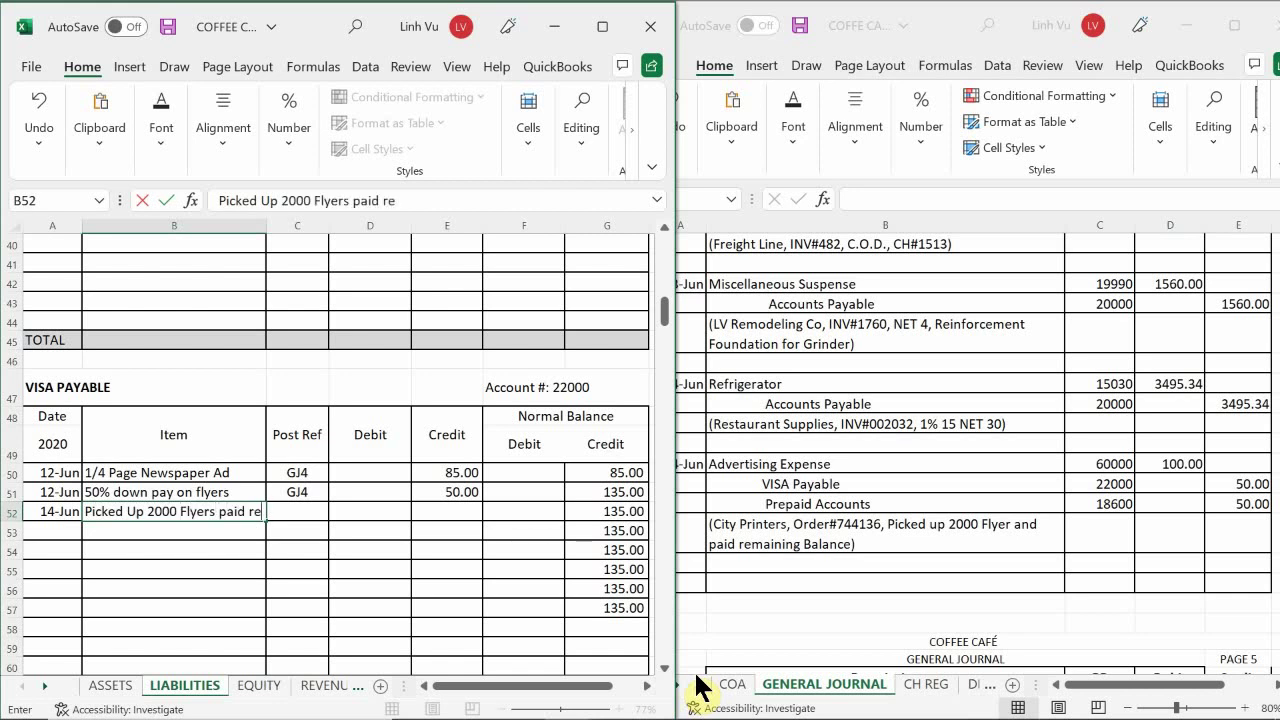
text(nauig)
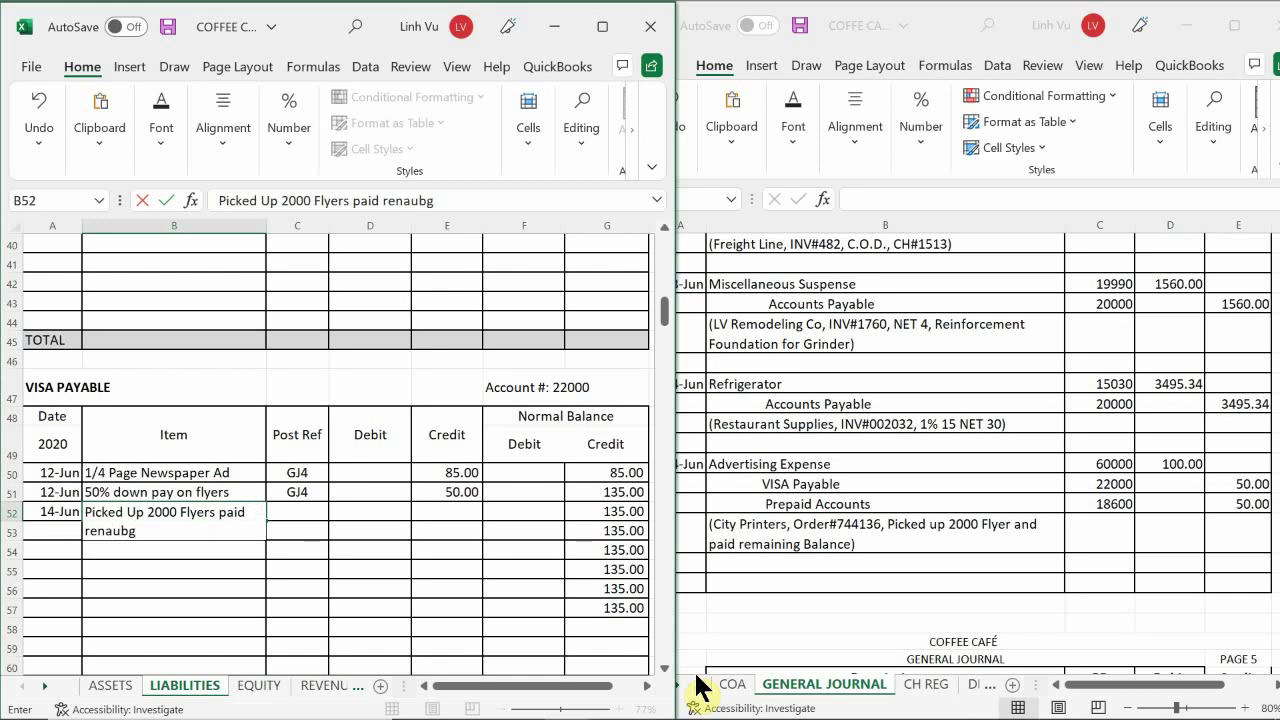
key(BackSpace)
key(BackSpace)
key(BackSpace)
text(ining bala)
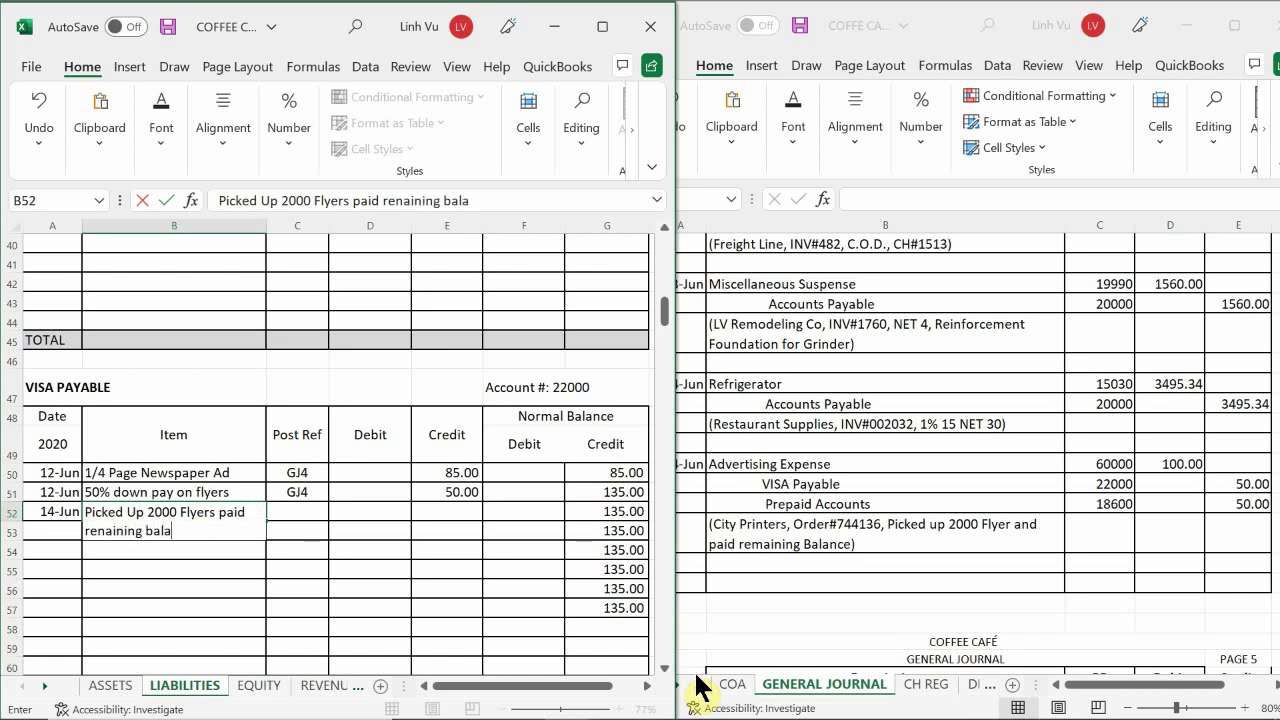
text(nb)
key(BackSpace)
text(b)
key(BackSpace)
text(b)
key(BackSpace)
text(ce)
key(Tab)
- Give it post reference GJ4 and a 50 credit, then check the 185.00 balance formula
text(GJ)
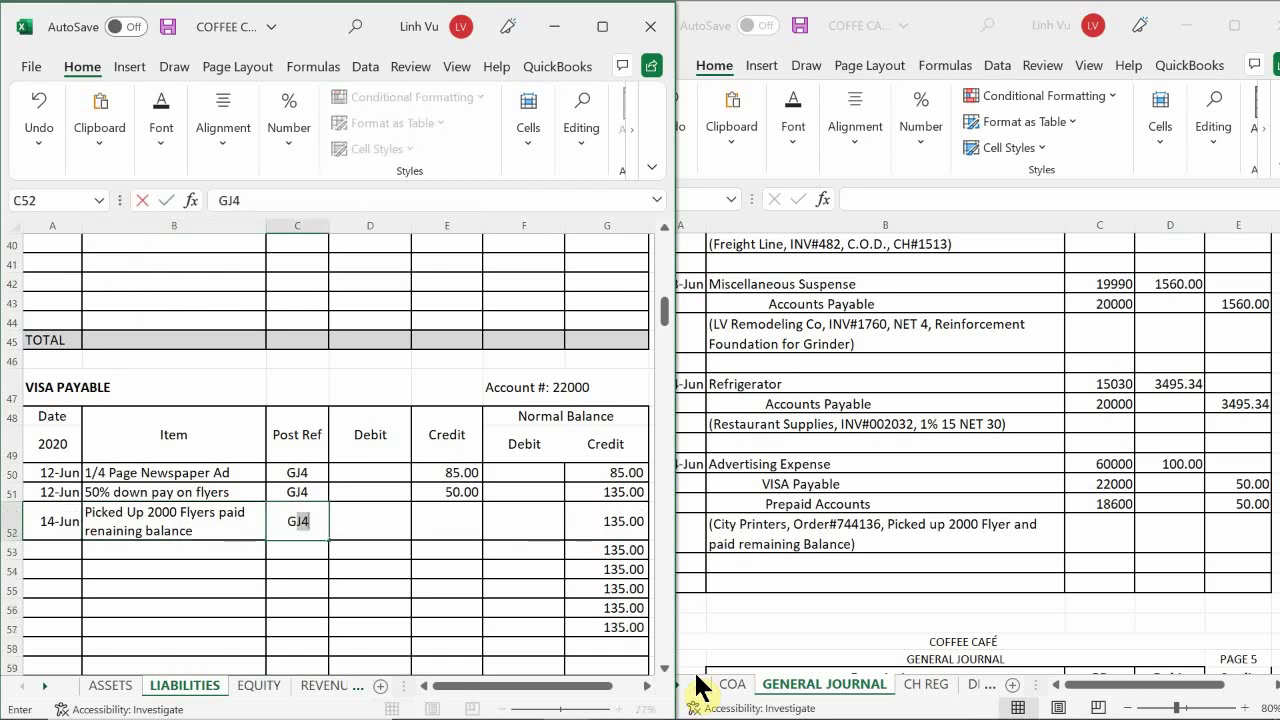
key(Tab)
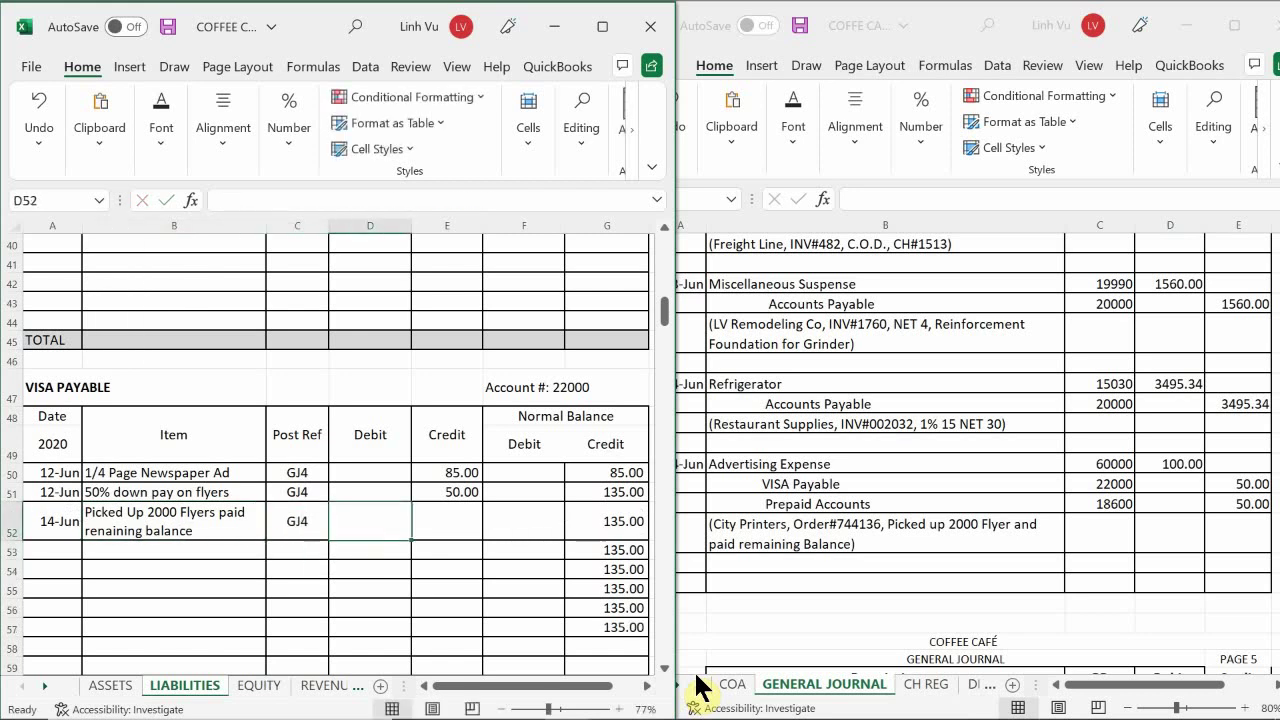
key(Tab)
text(50)
key(Return)
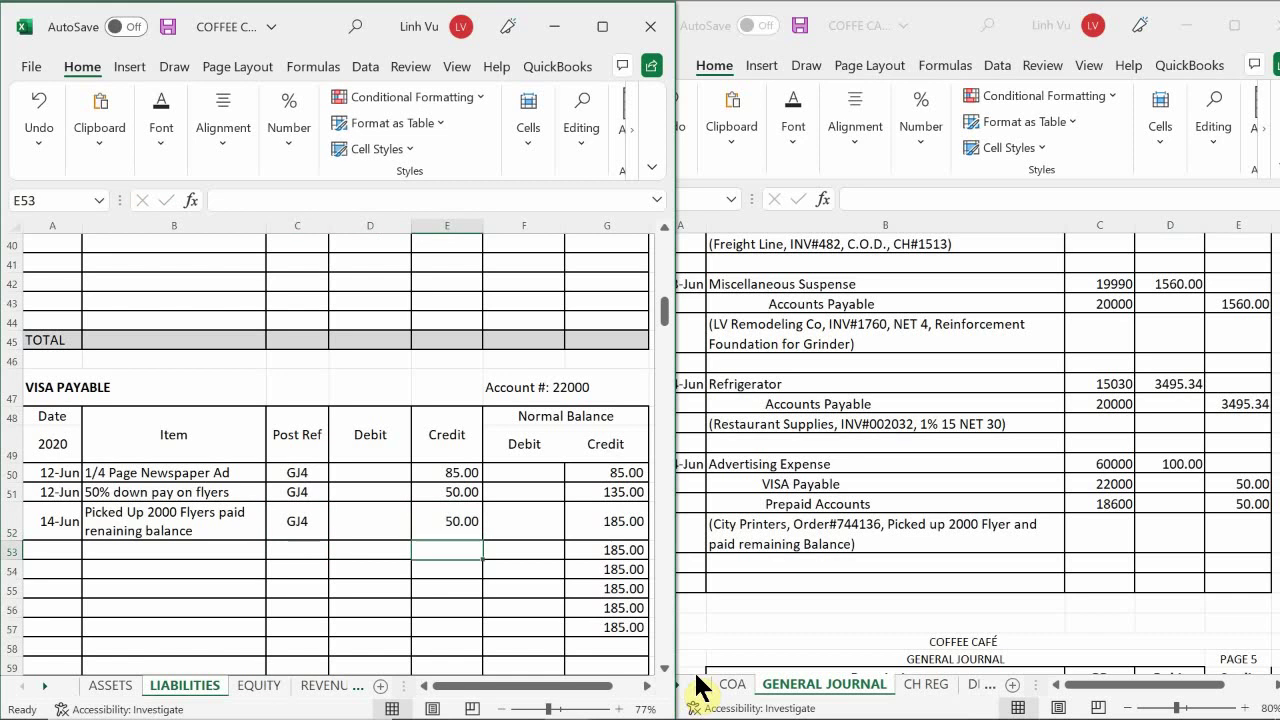
key(Right)
key(Right)
key(Up)
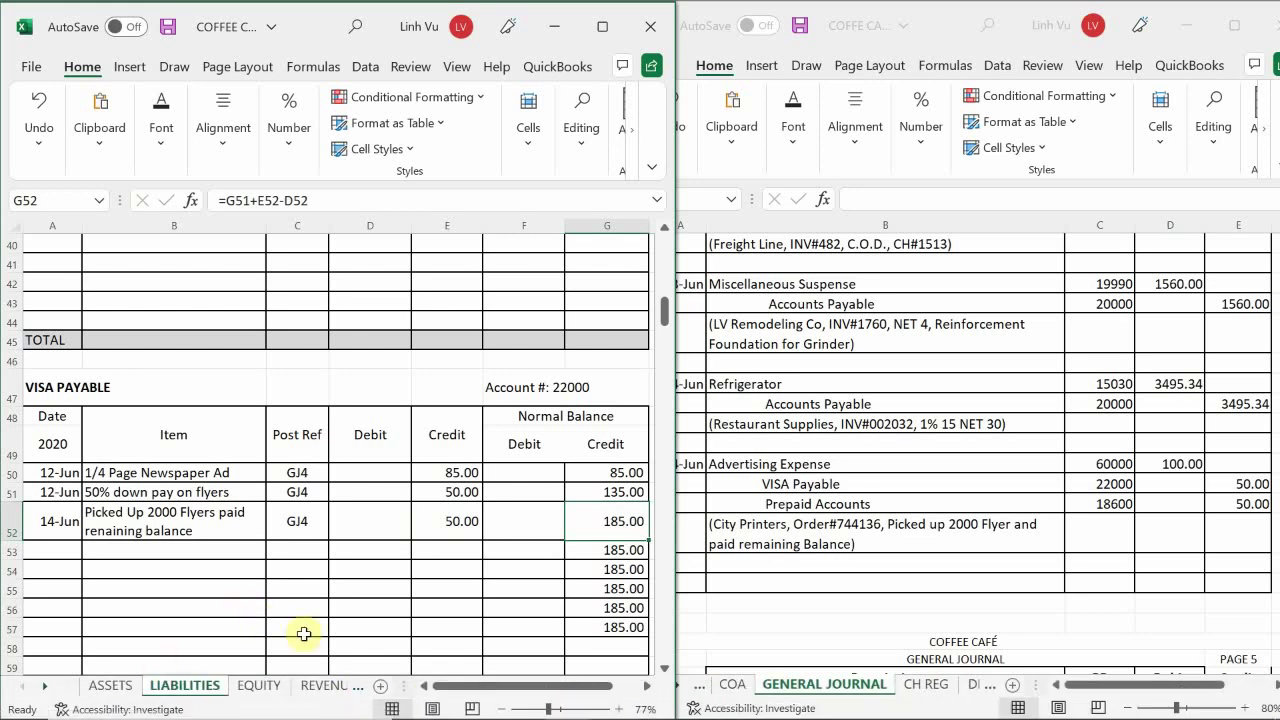
mouse_move(548, 710)
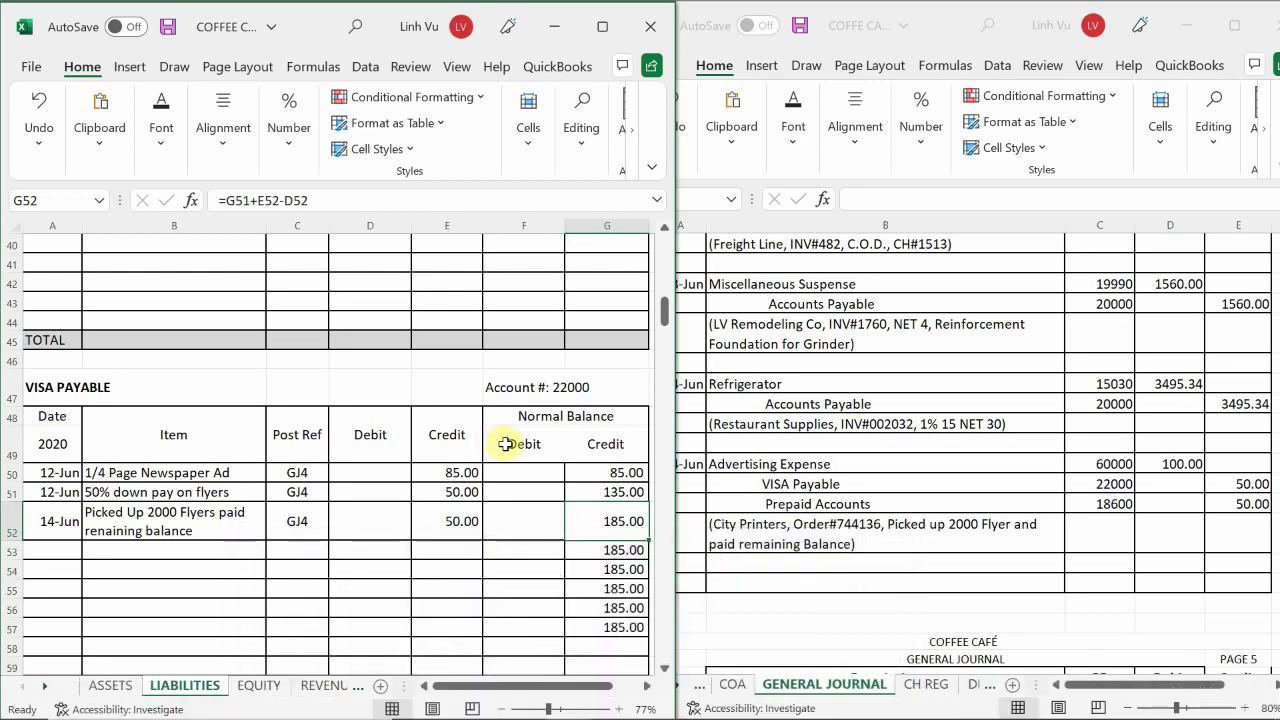
- Switch to the subsidiary ledger and scroll the VENDORS sheet up to the City Printers block near row 39
mouse_move(596, 708)
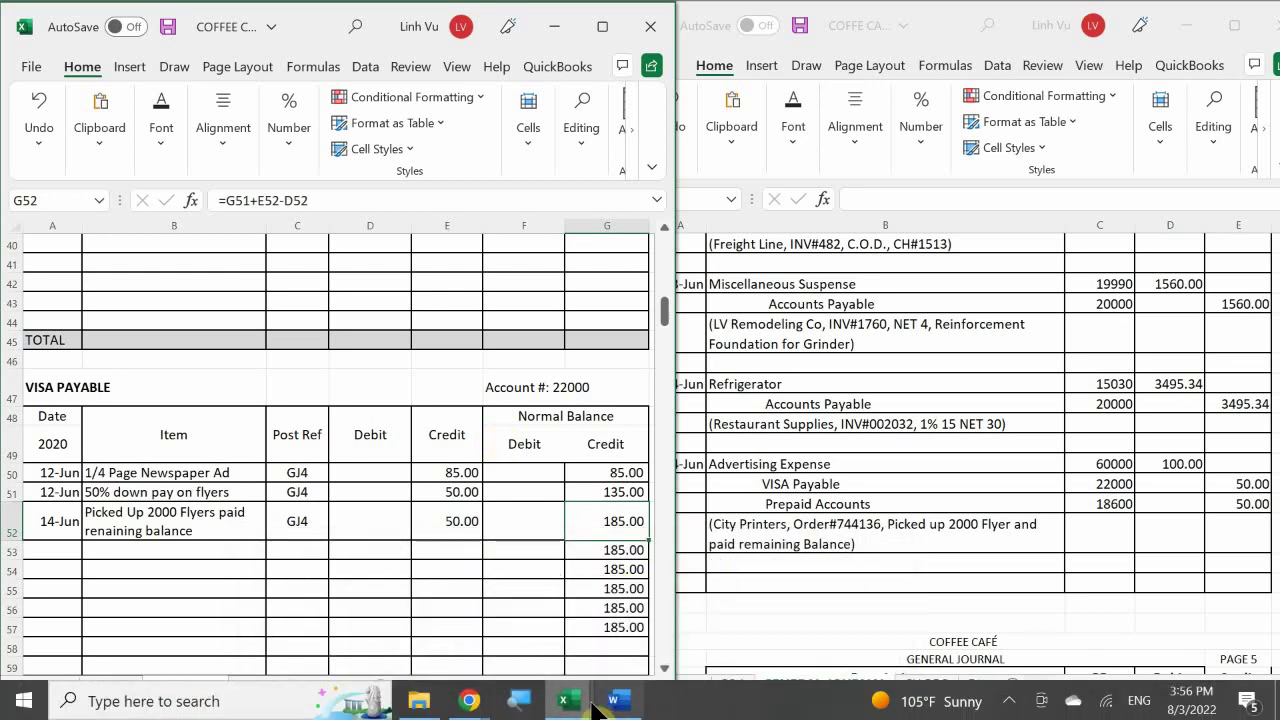
click(586, 623)
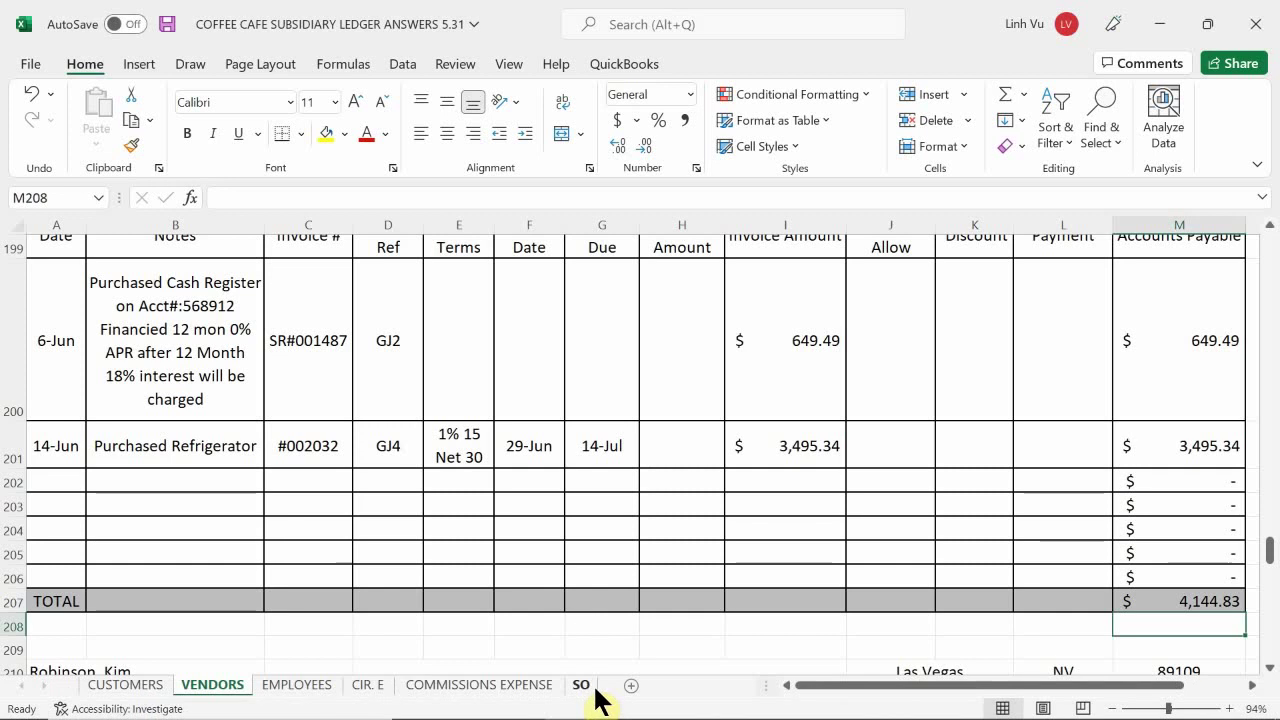
click(183, 577)
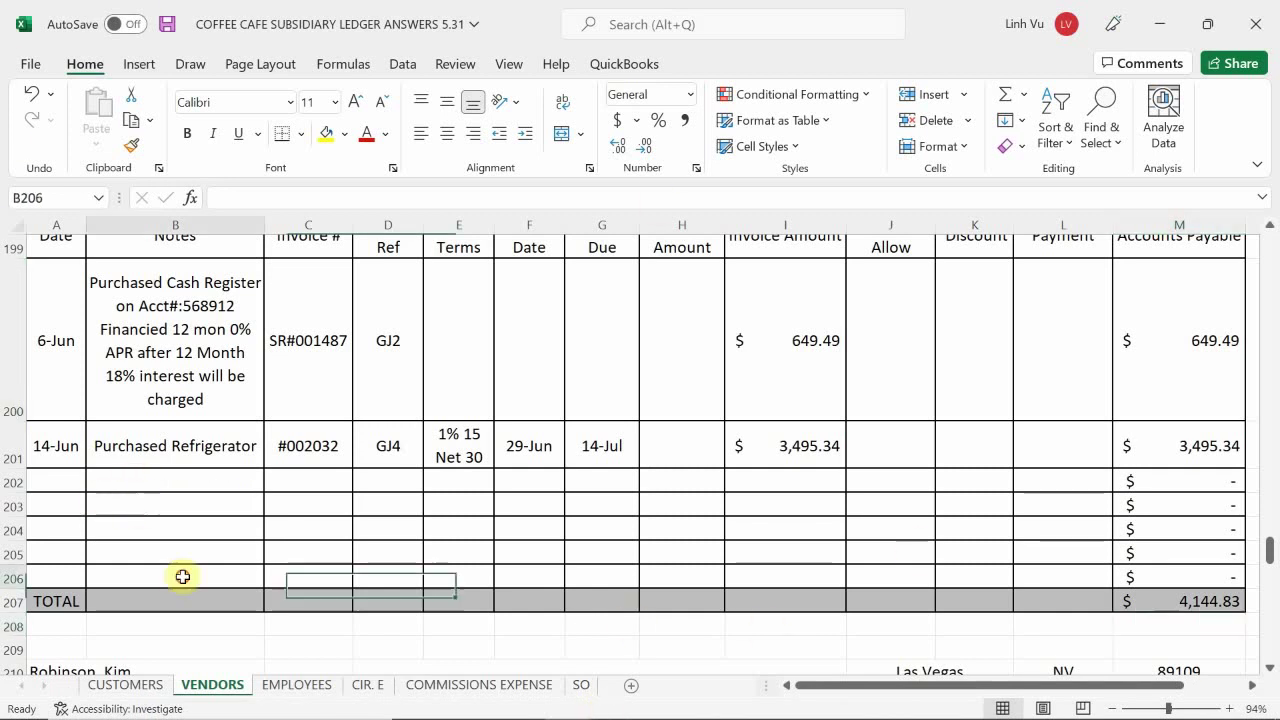
scroll(183, 577, up, 3)
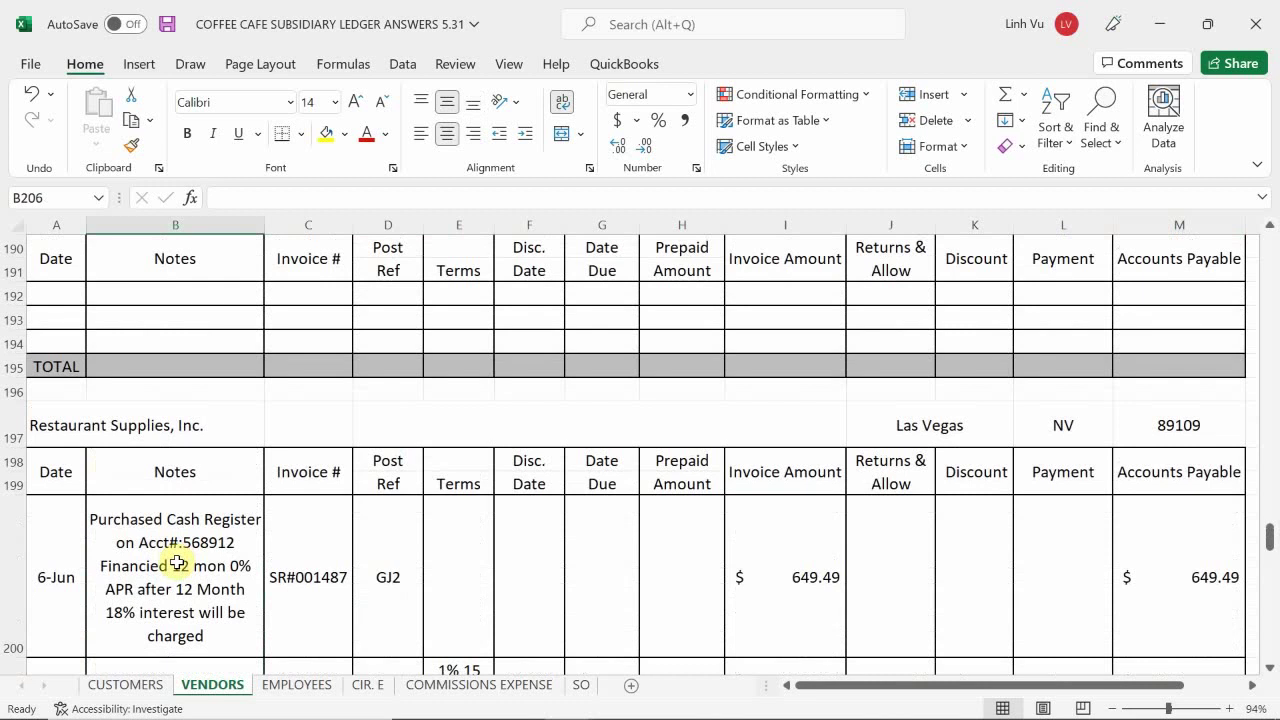
scroll(177, 563, up, 5)
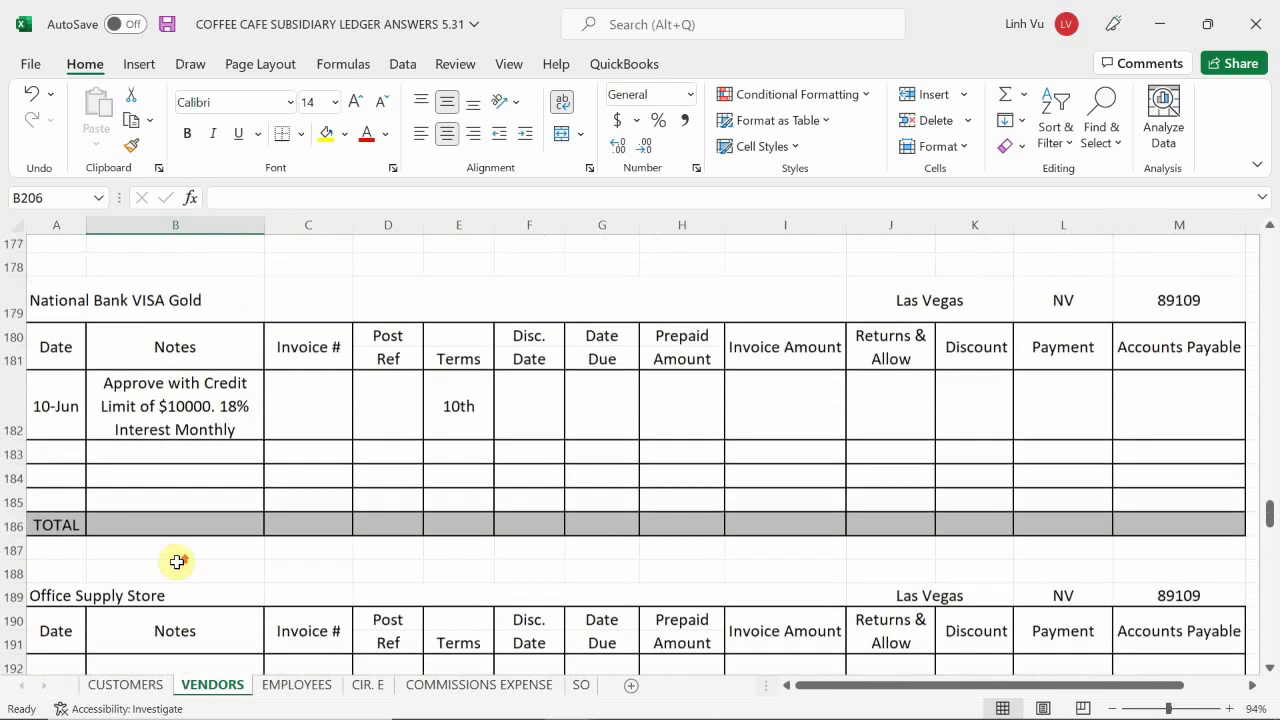
scroll(177, 562, up, 8)
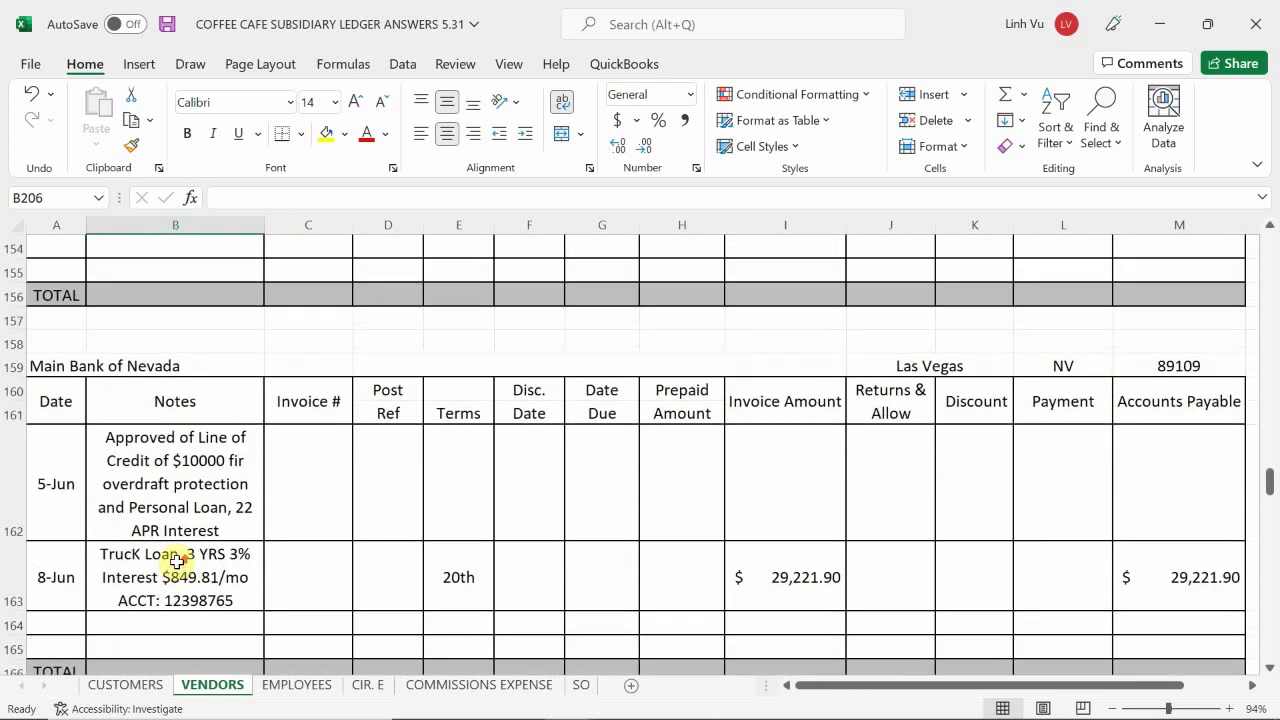
scroll(177, 562, up, 5)
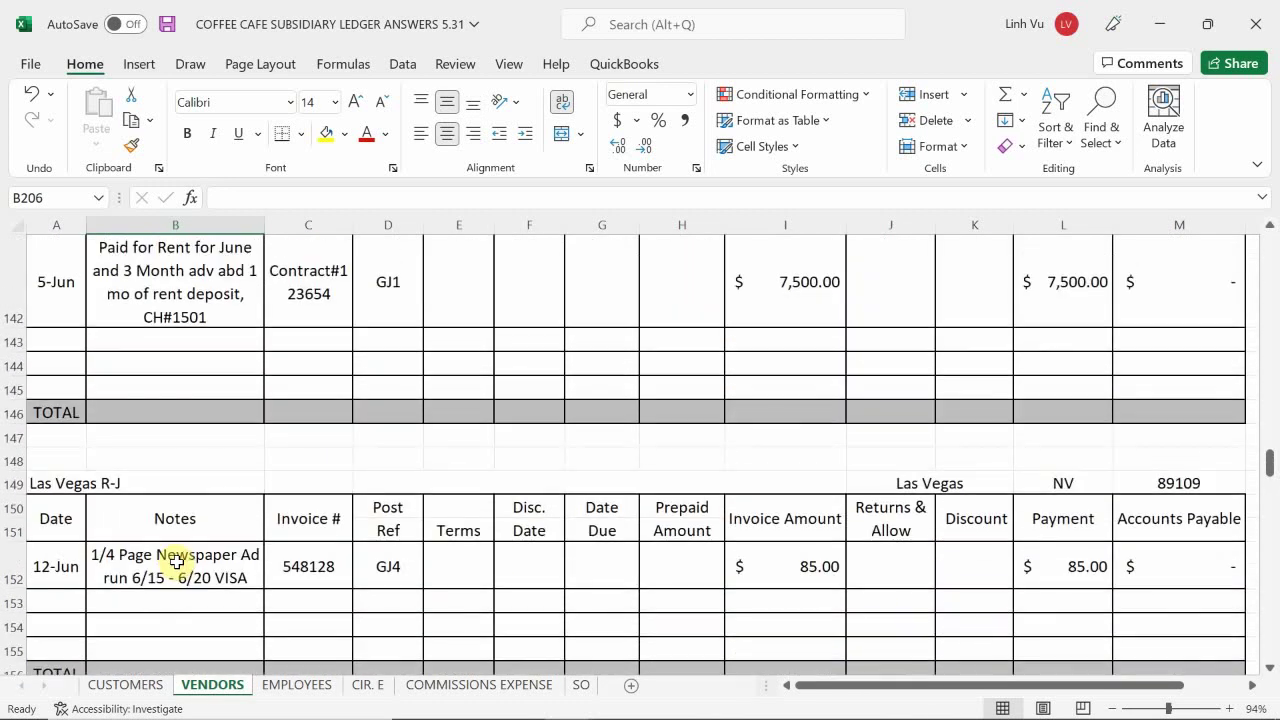
scroll(177, 562, up, 4)
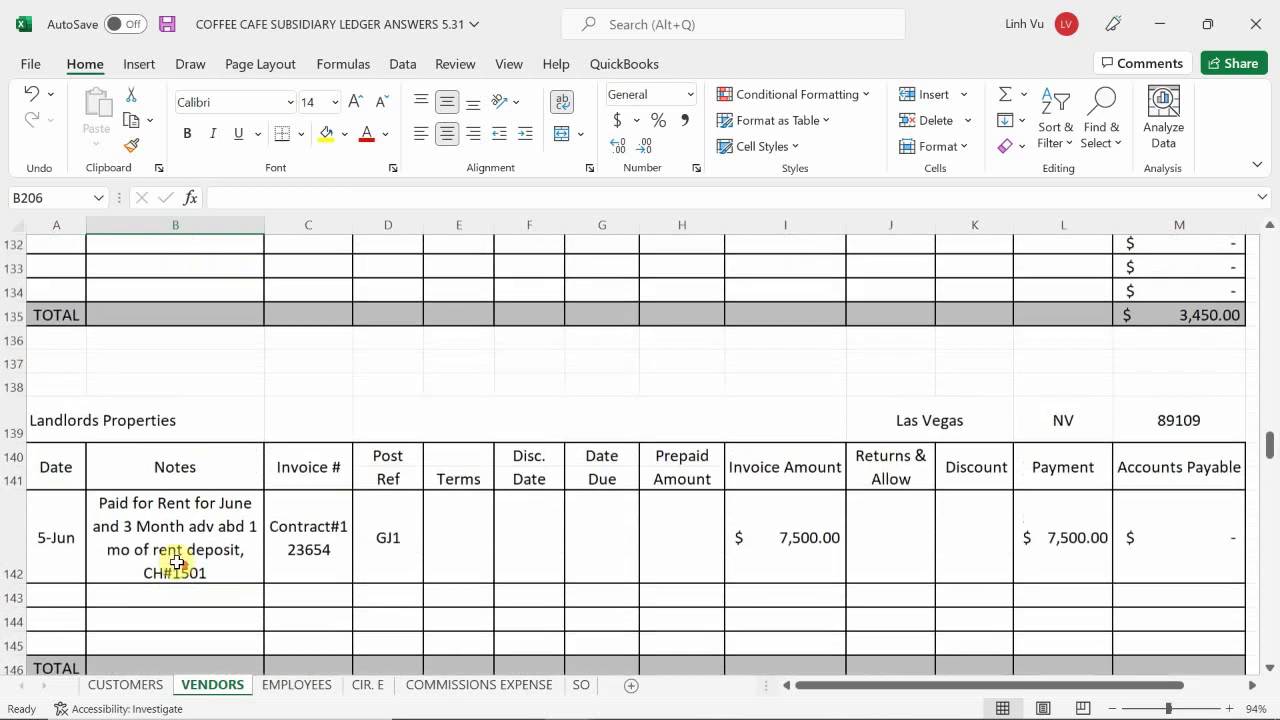
scroll(177, 562, up, 4)
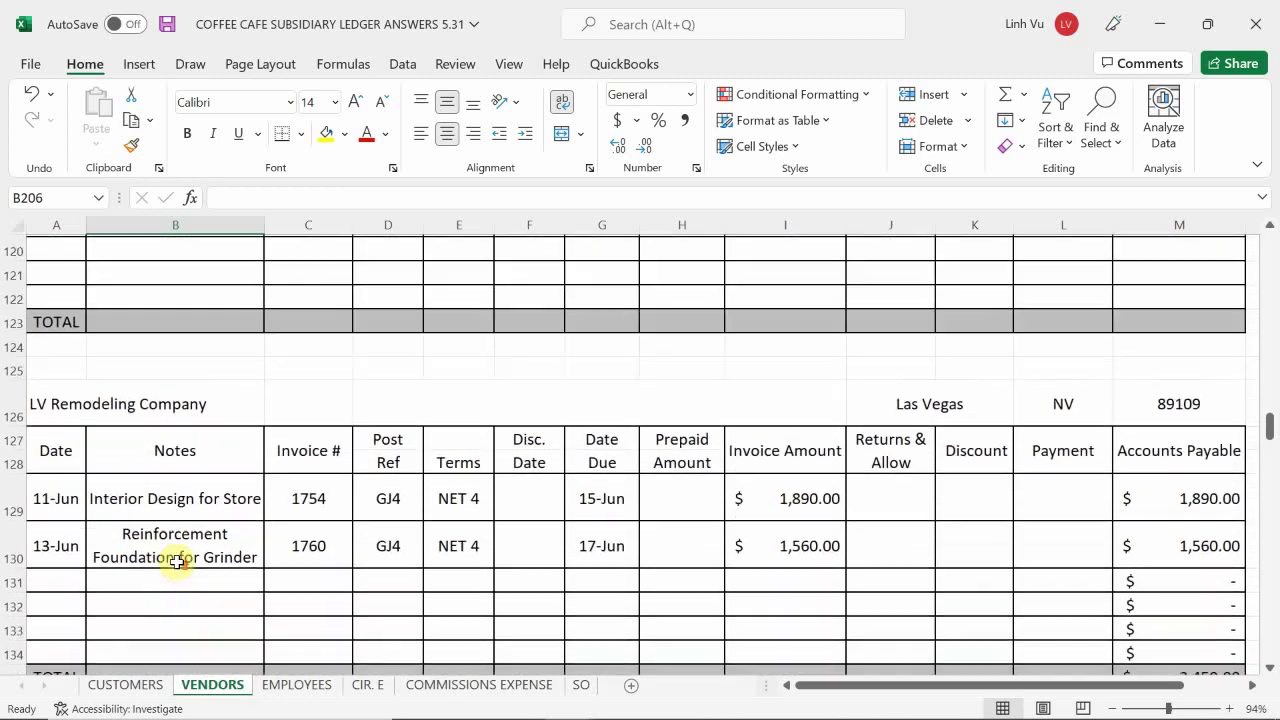
scroll(177, 562, up, 15)
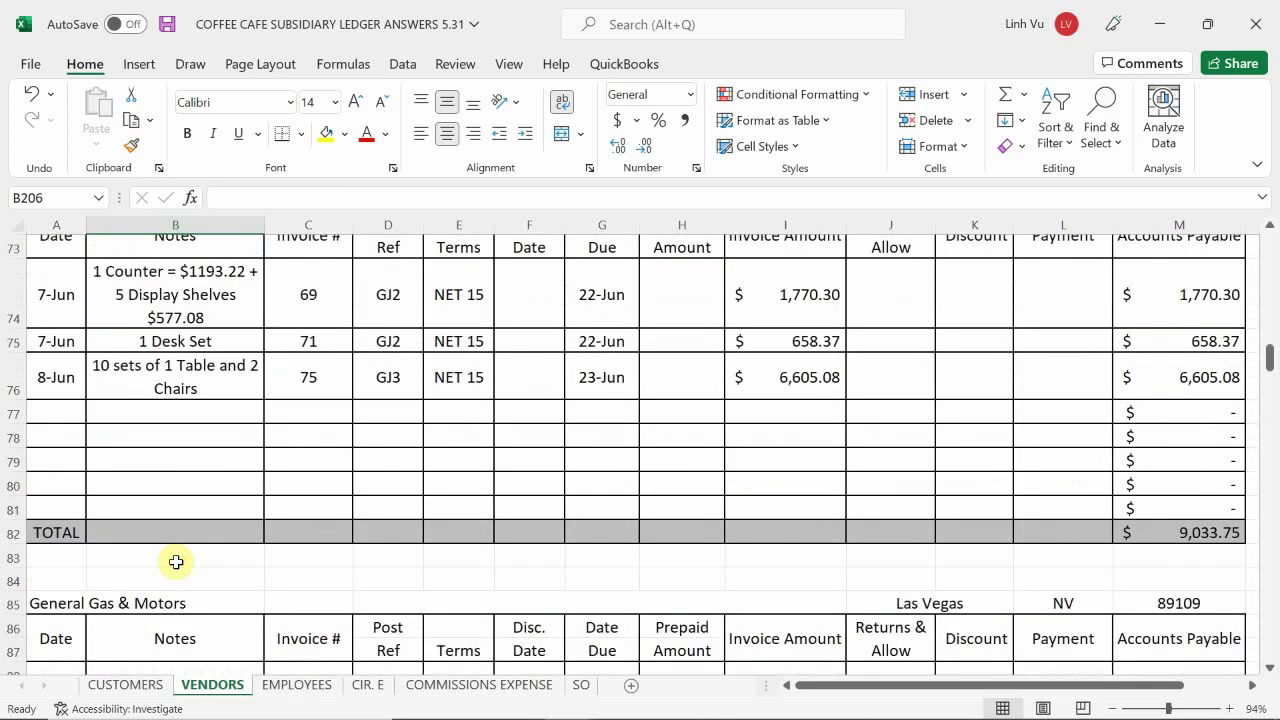
scroll(176, 562, up, 4)
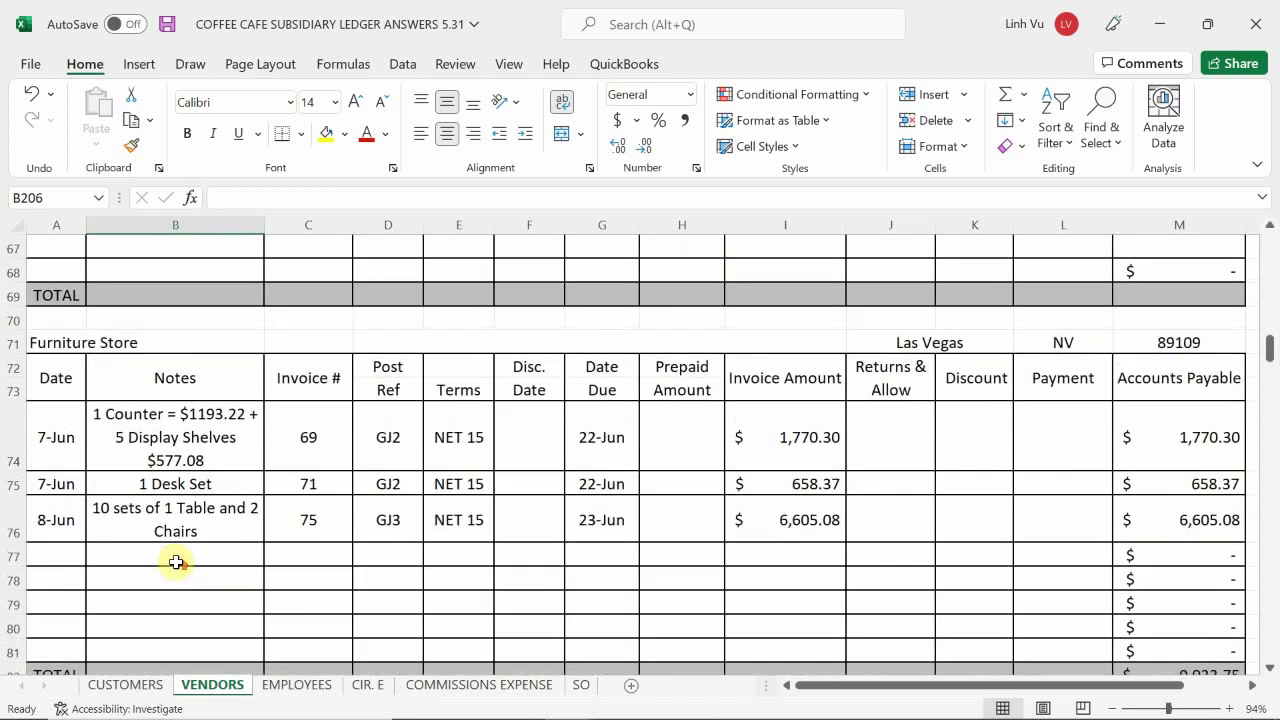
scroll(176, 562, up, 3)
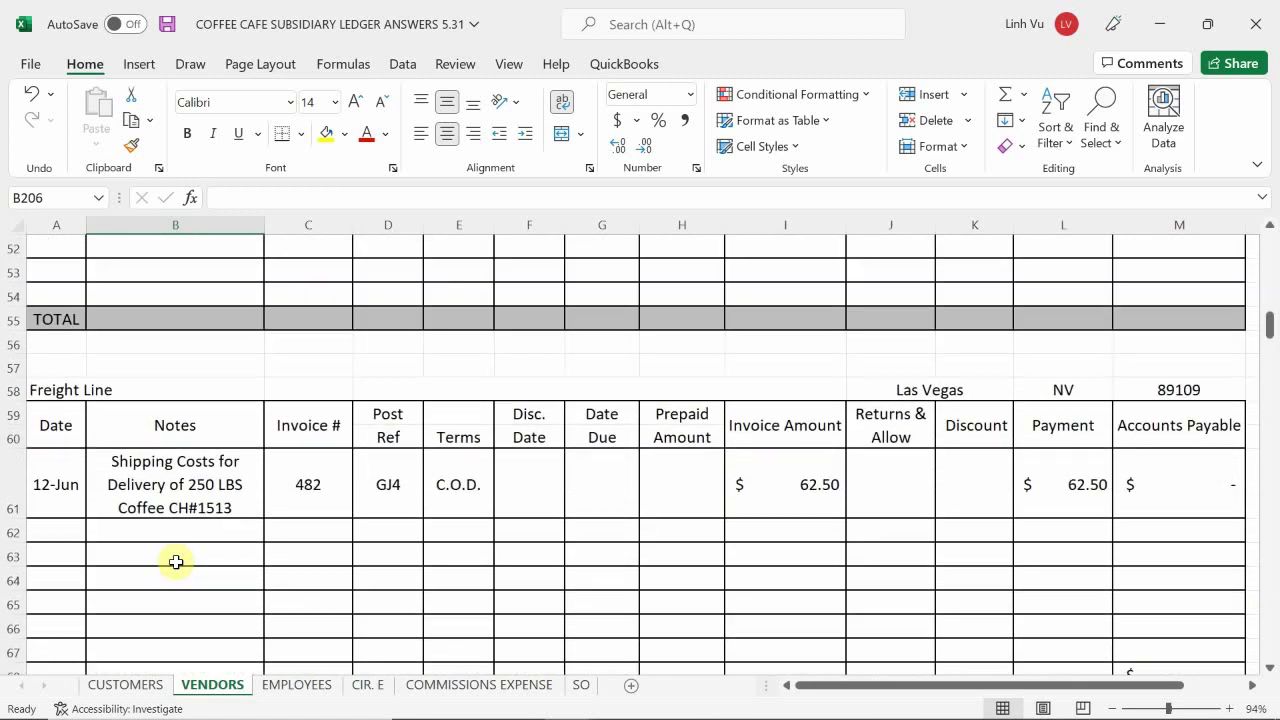
scroll(176, 562, up, 4)
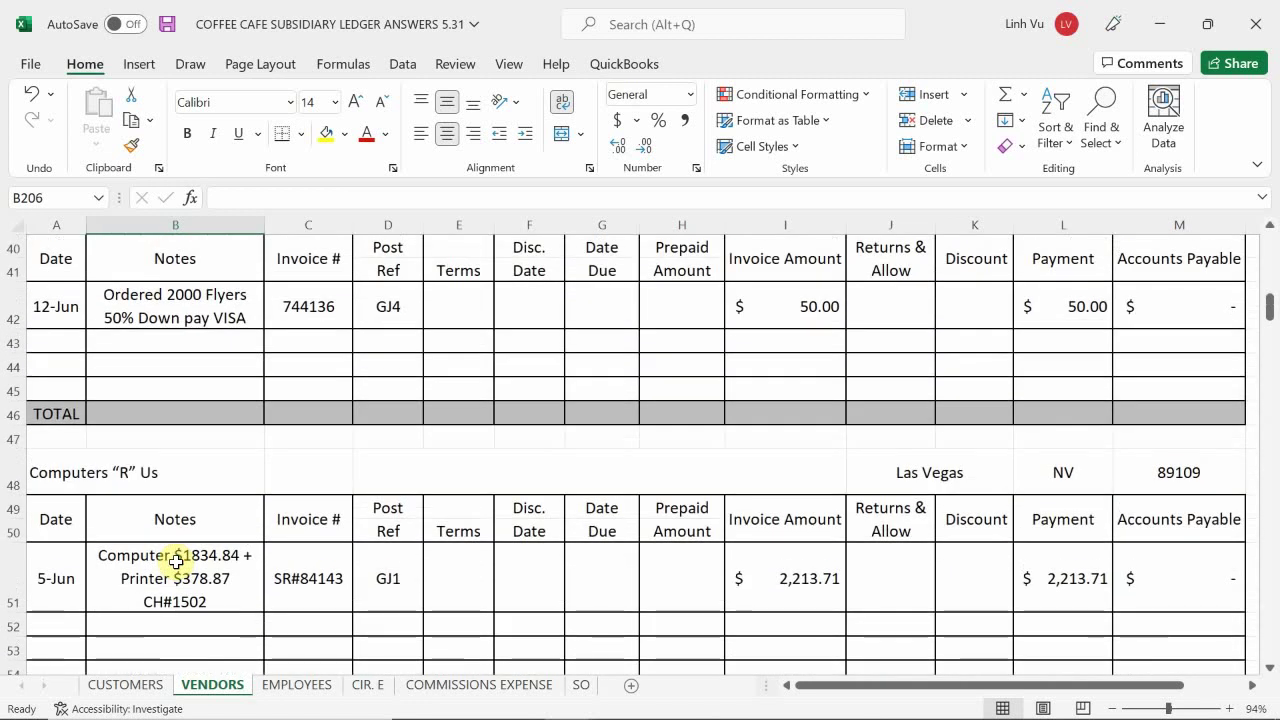
scroll(176, 562, up, 2)
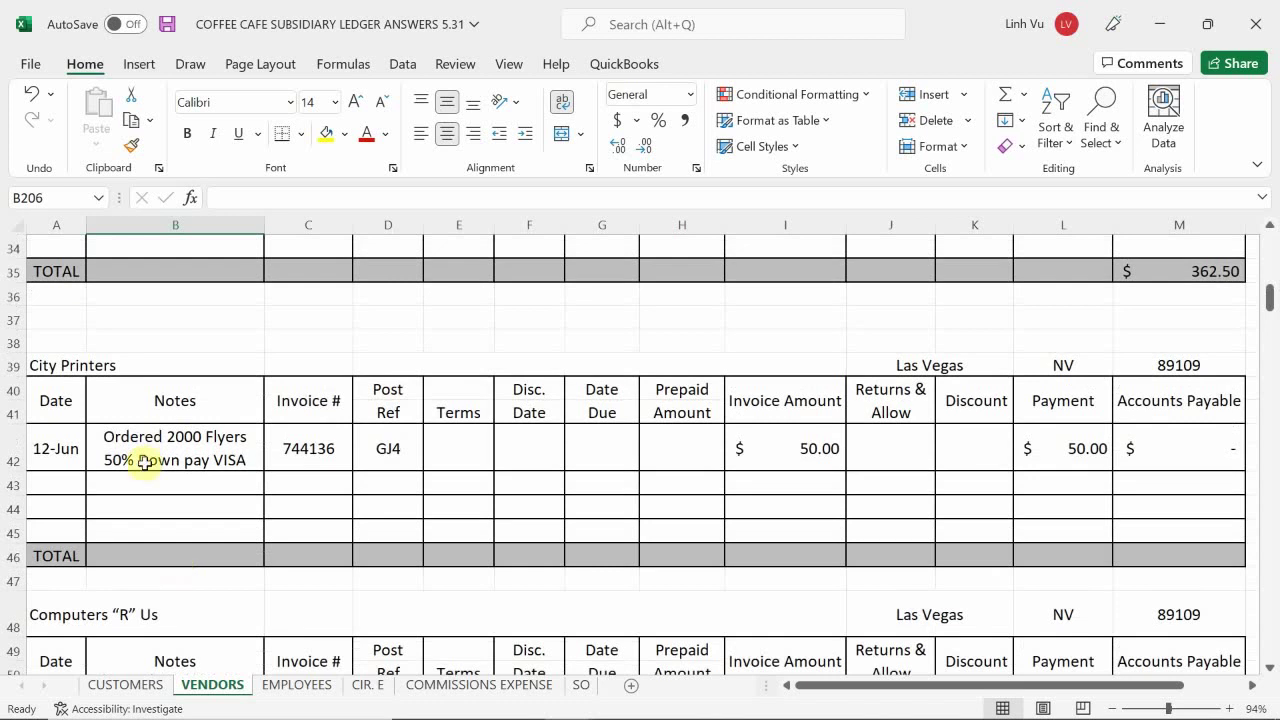
- Date the new row 14-Jun in A43 and begin its note with 'Picked up 2000 Flyers'
click(46, 481)
text(6/14)
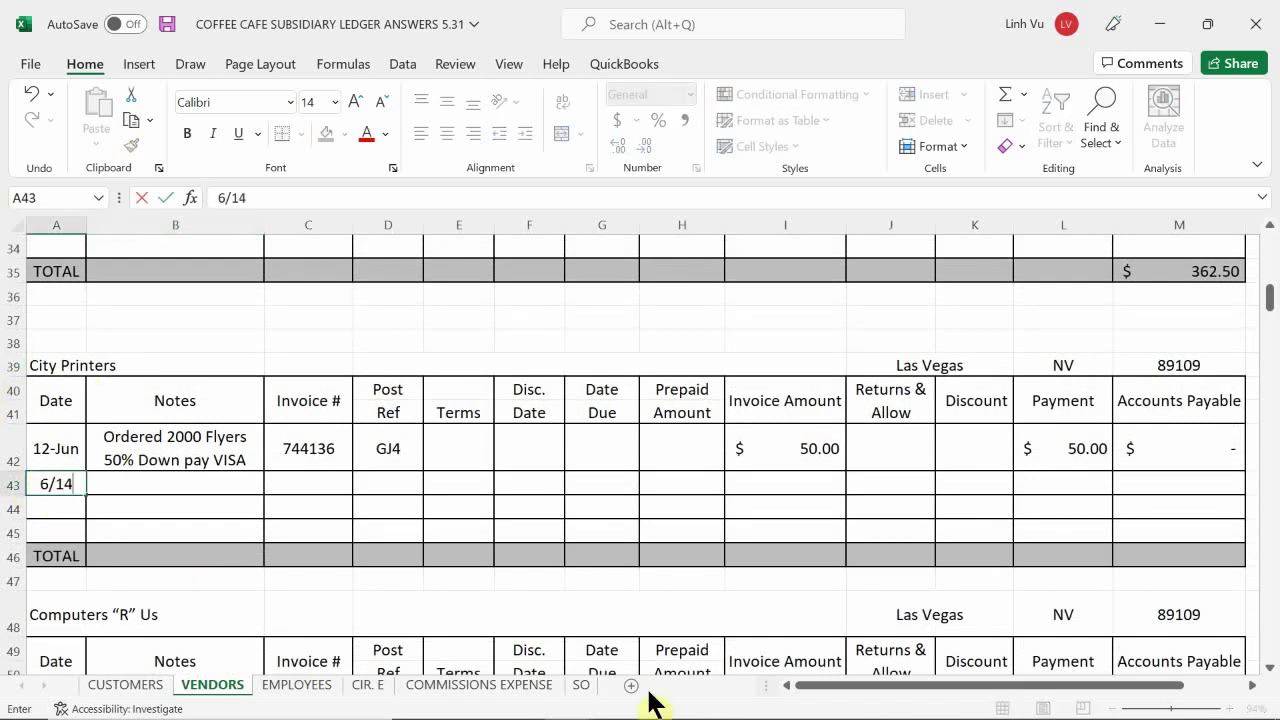
key(Tab)
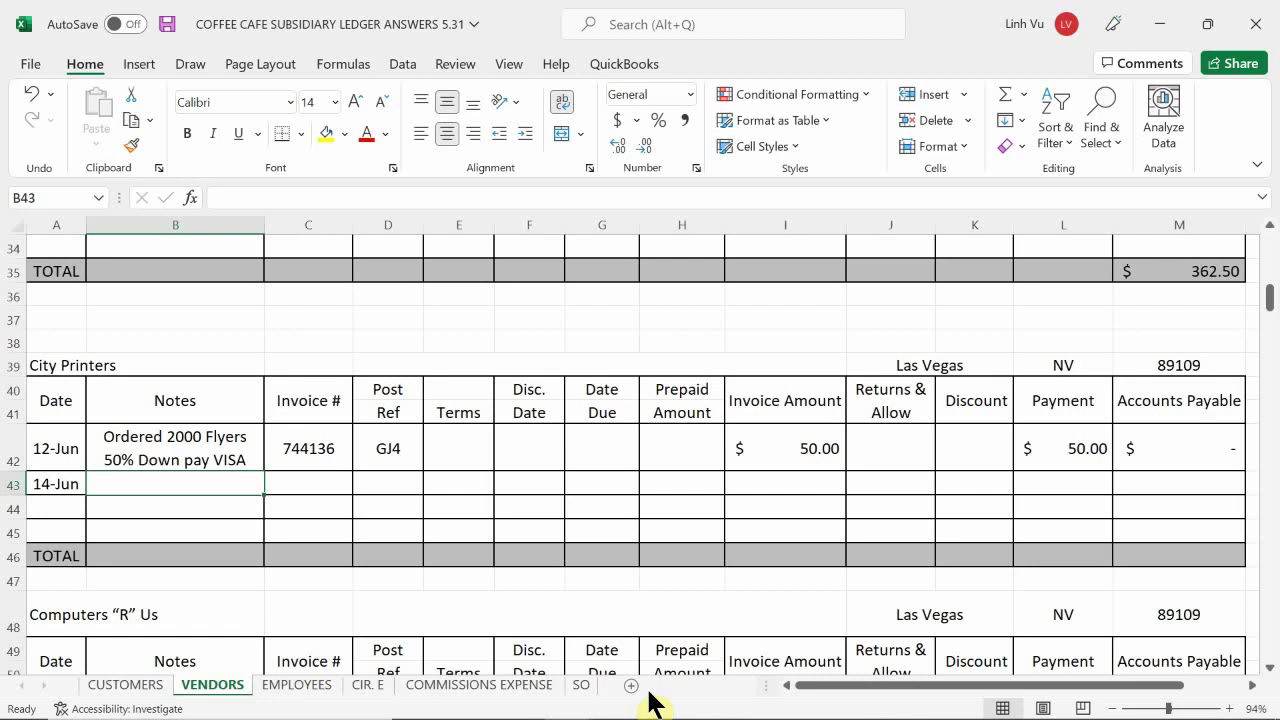
text(Pick)
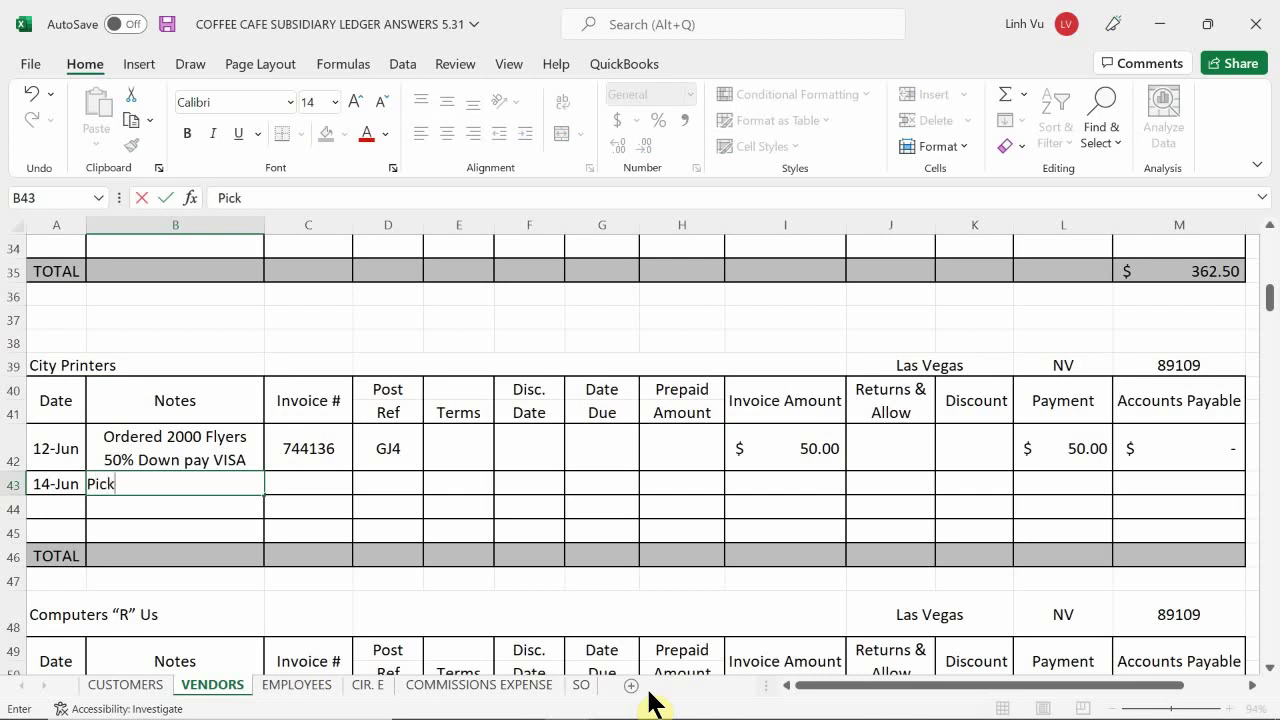
text(ed up 40)
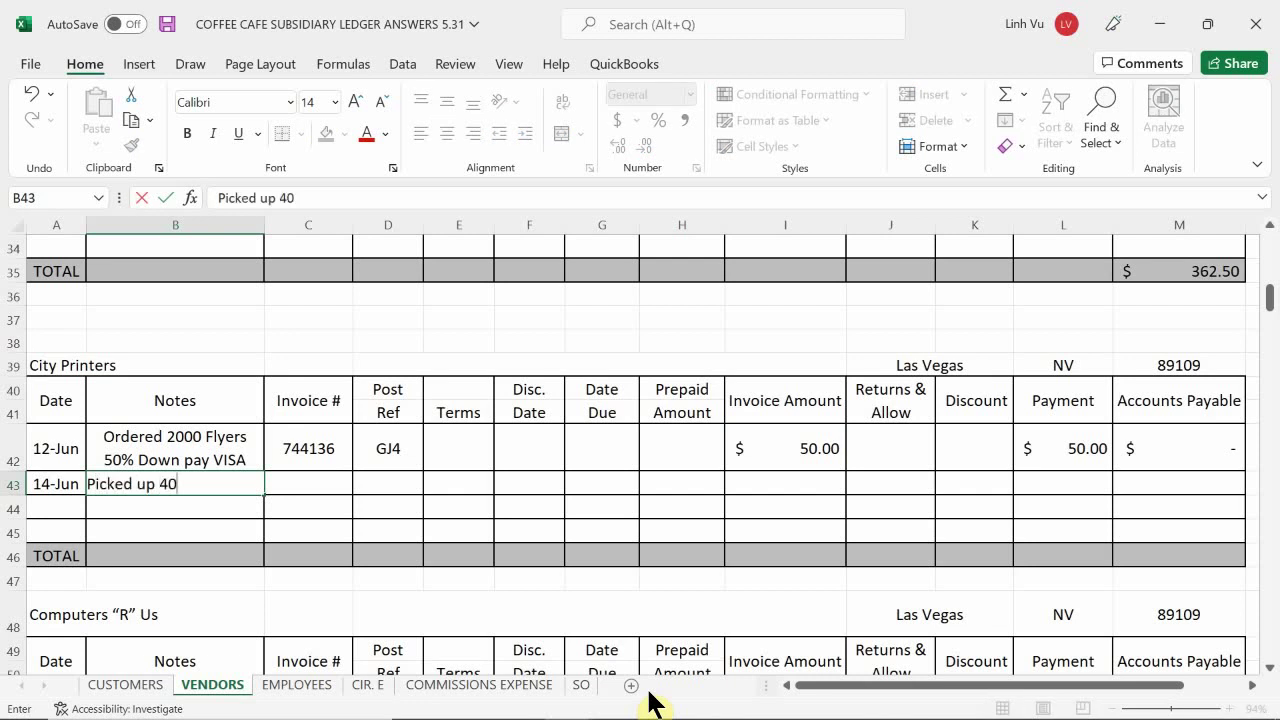
key(BackSpace)
key(BackSpace)
text(2000 Flyers)
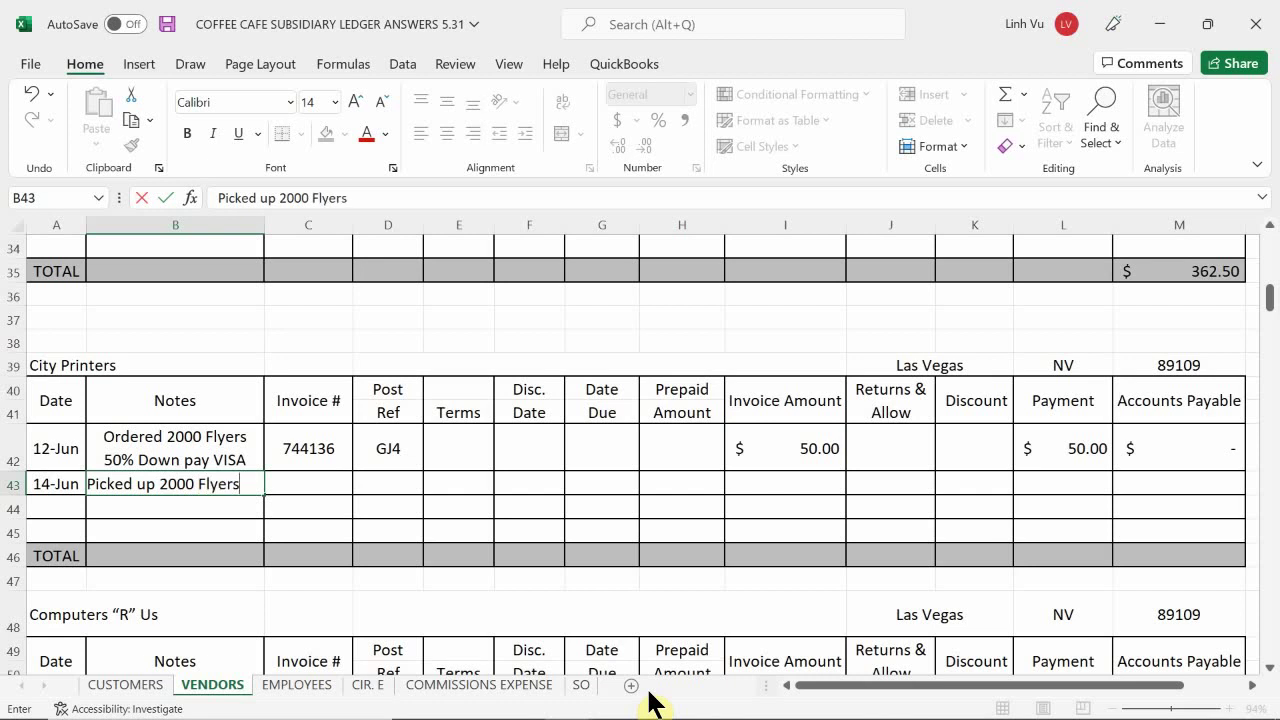
text( 50)
key(BackSpace)
key(BackSpace)
key(BackSpace)
- Complete the note as 'Picked up 2000 Flyers, Applied Down Pay and paid remain Bal VISA'
text(, Appli)
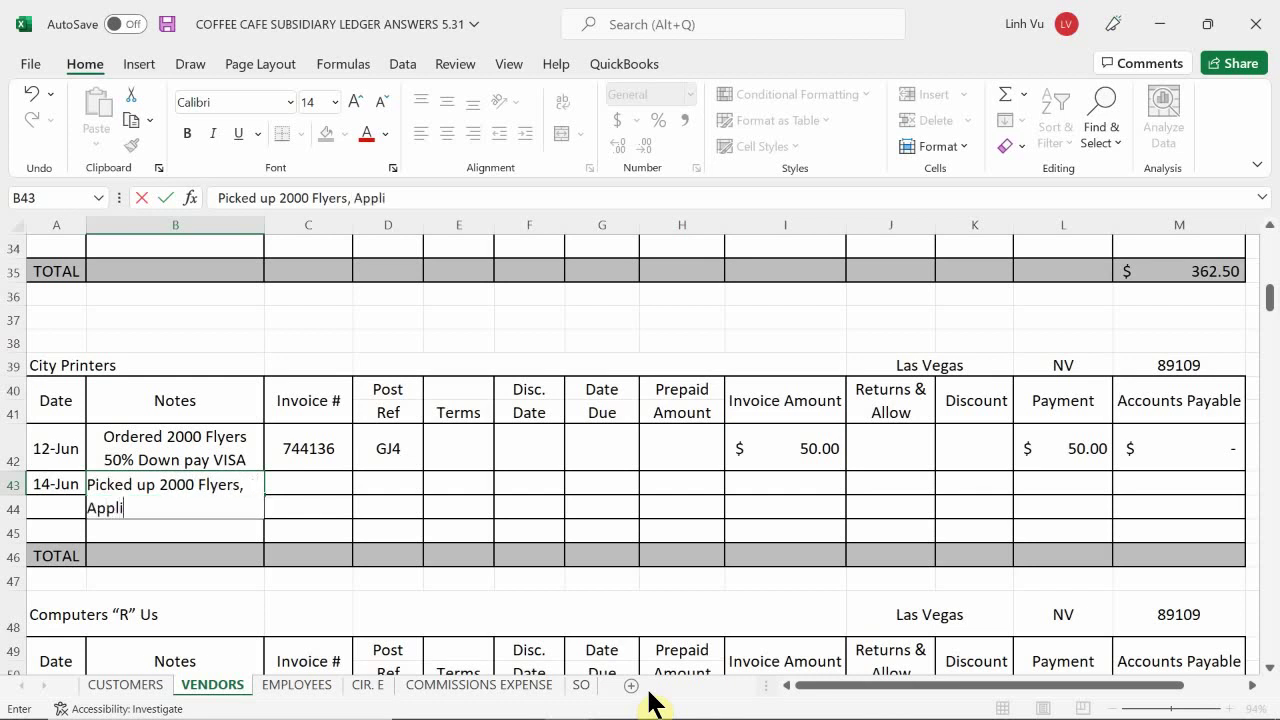
text(ed Down Pa)
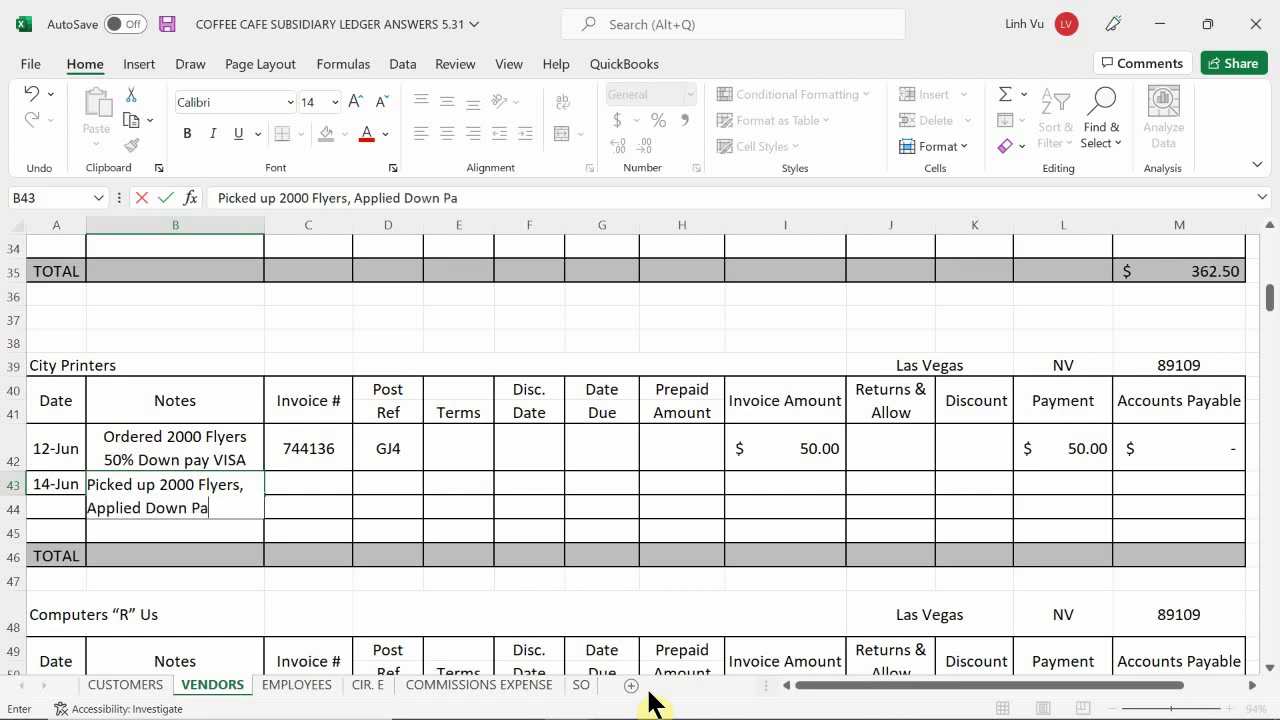
text(y and paid ra)
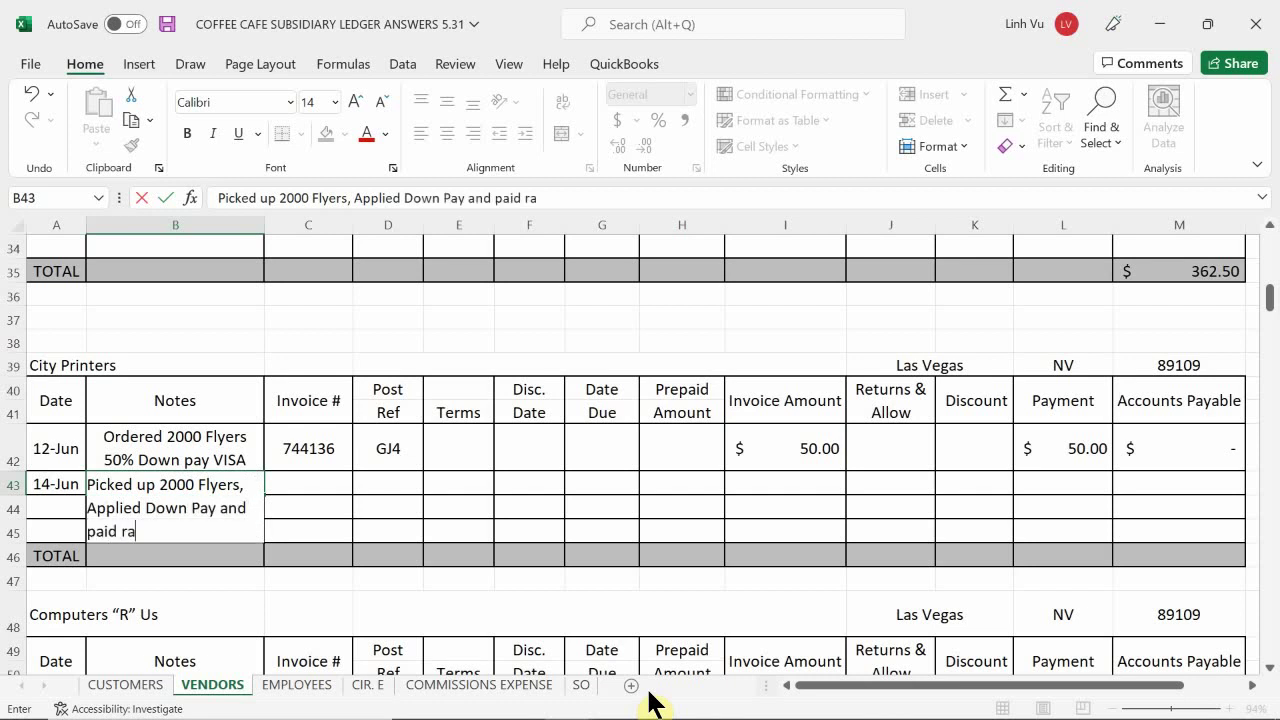
key(BackSpace)
text(eam)
key(BackSpace)
key(BackSpace)
text(a)
key(BackSpace)
text(main Bal)
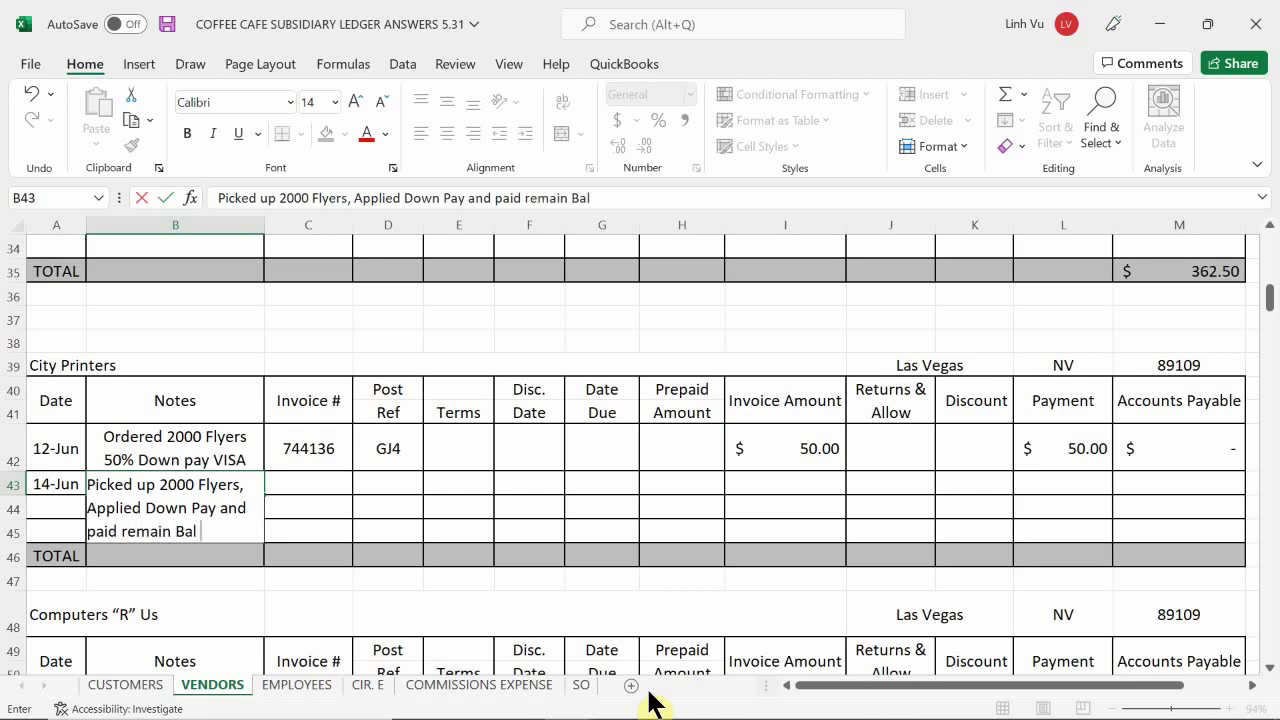
text( VUSA)
key(BackSpace)
key(BackSpace)
text(SA)
key(Return)
key(Up)
key(Right)
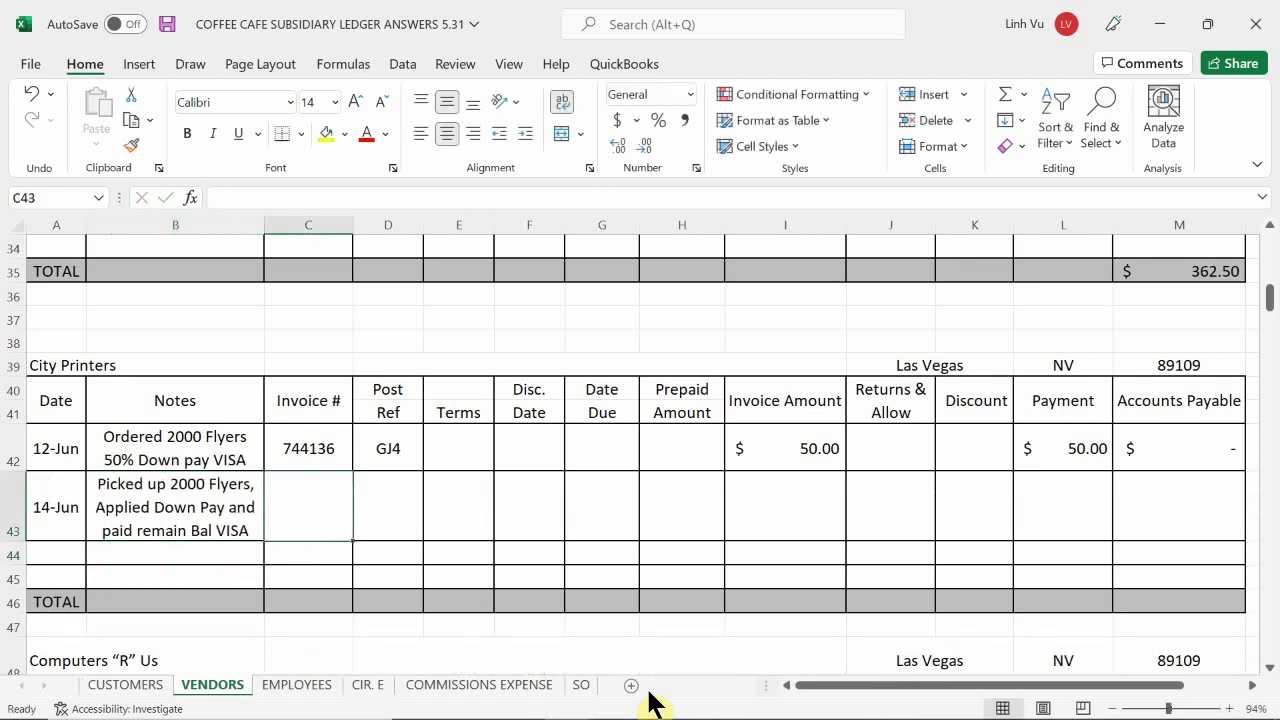
- Enter invoice number 744136 and post reference GJ4 on the 14-Jun City Printers row
key(BackSpace)
text(7)
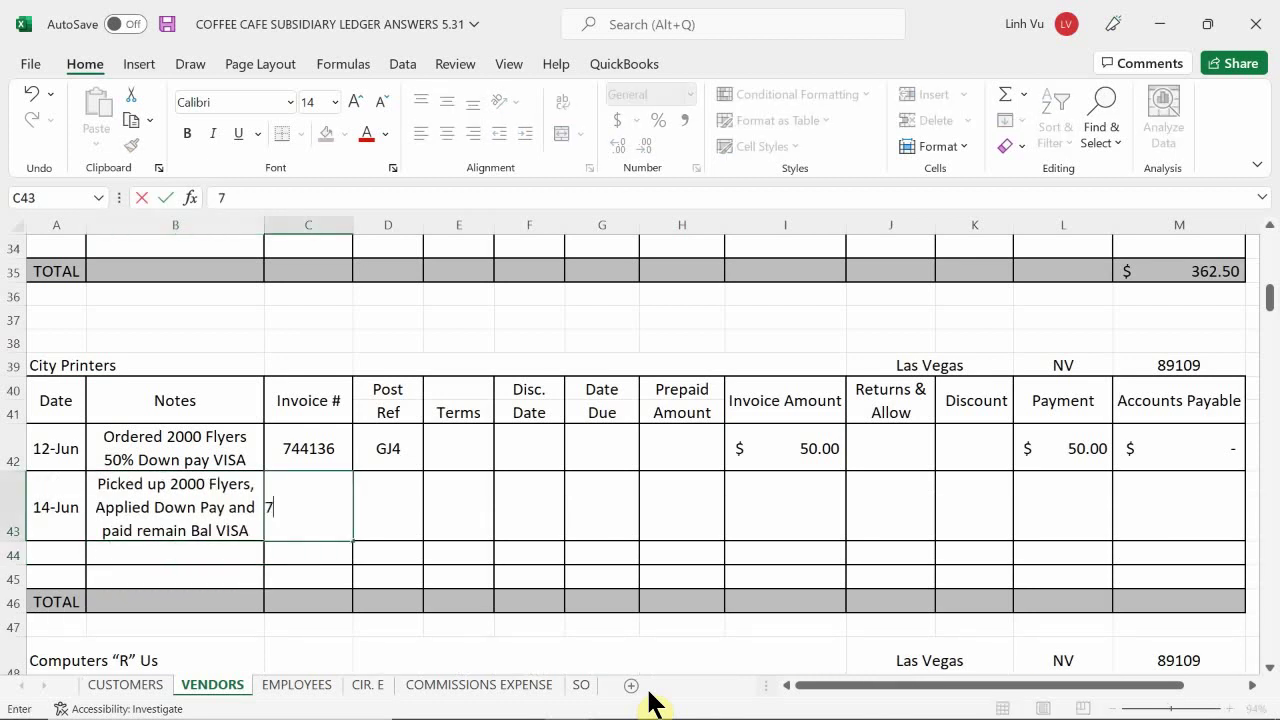
text(44126)
key(Return)
key(Up)
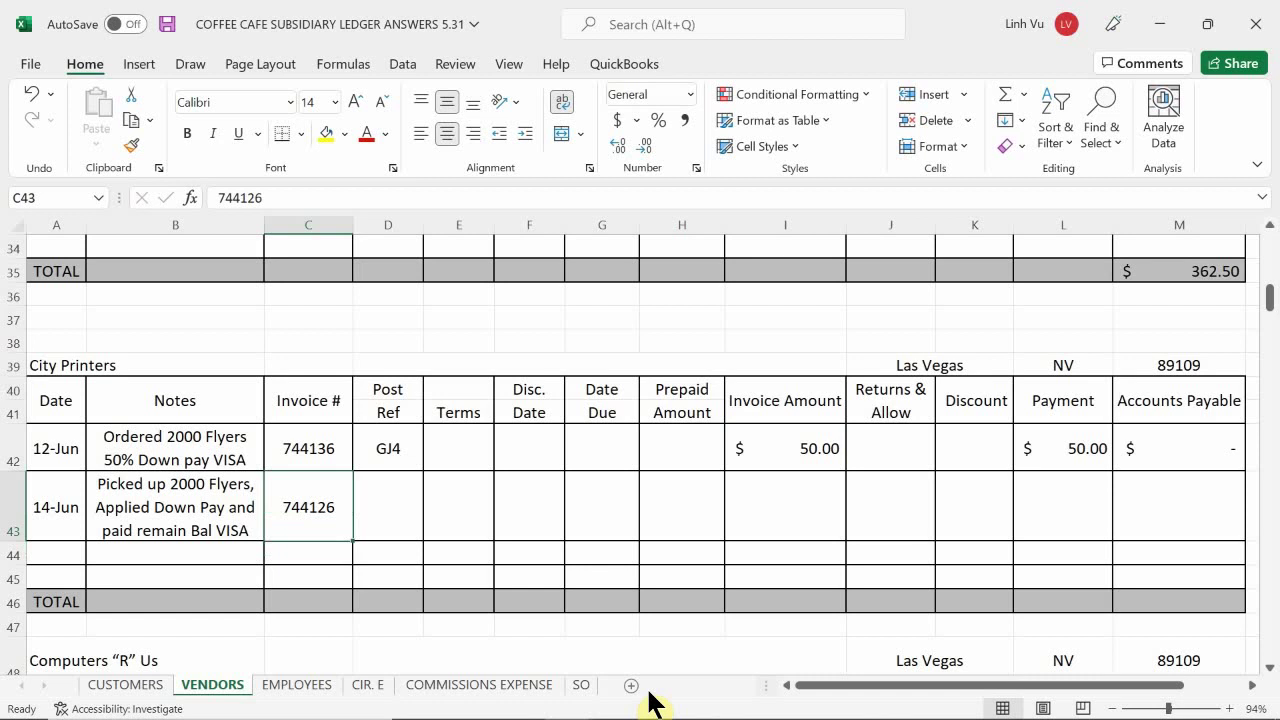
key(BackSpace)
text(74413)
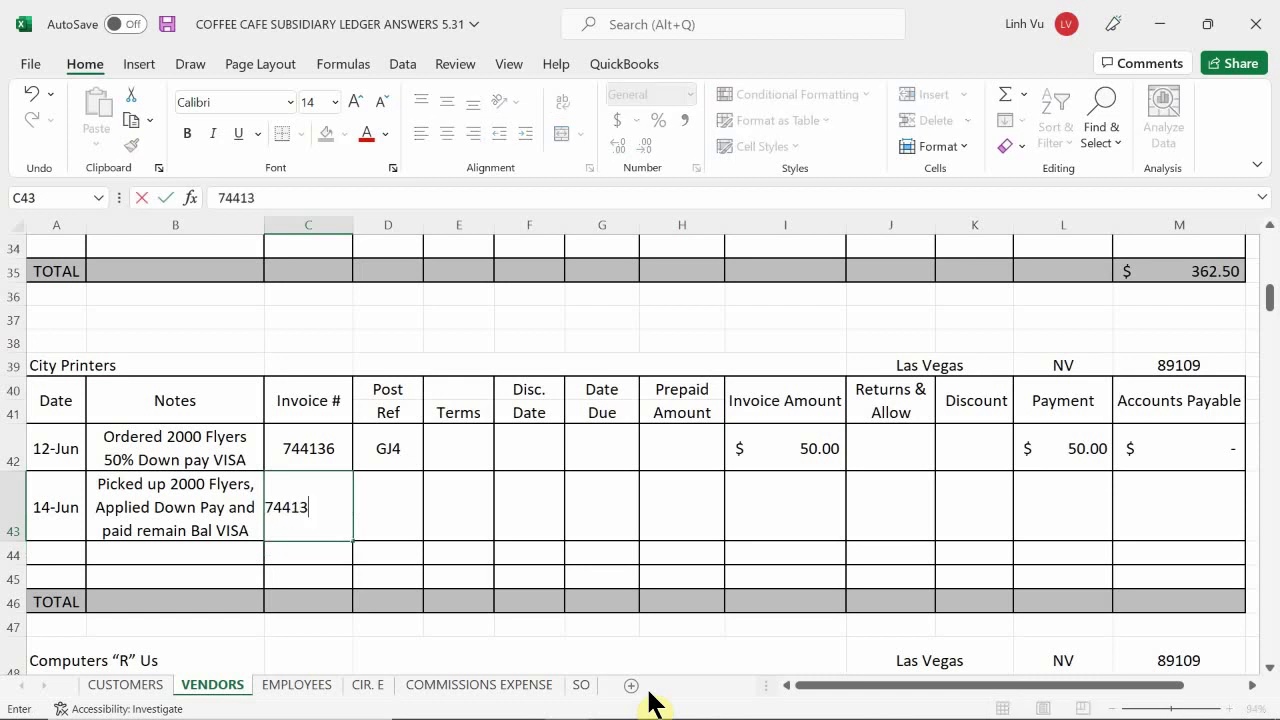
text(6)
key(Return)
key(Right)
key(Up)
text(G)
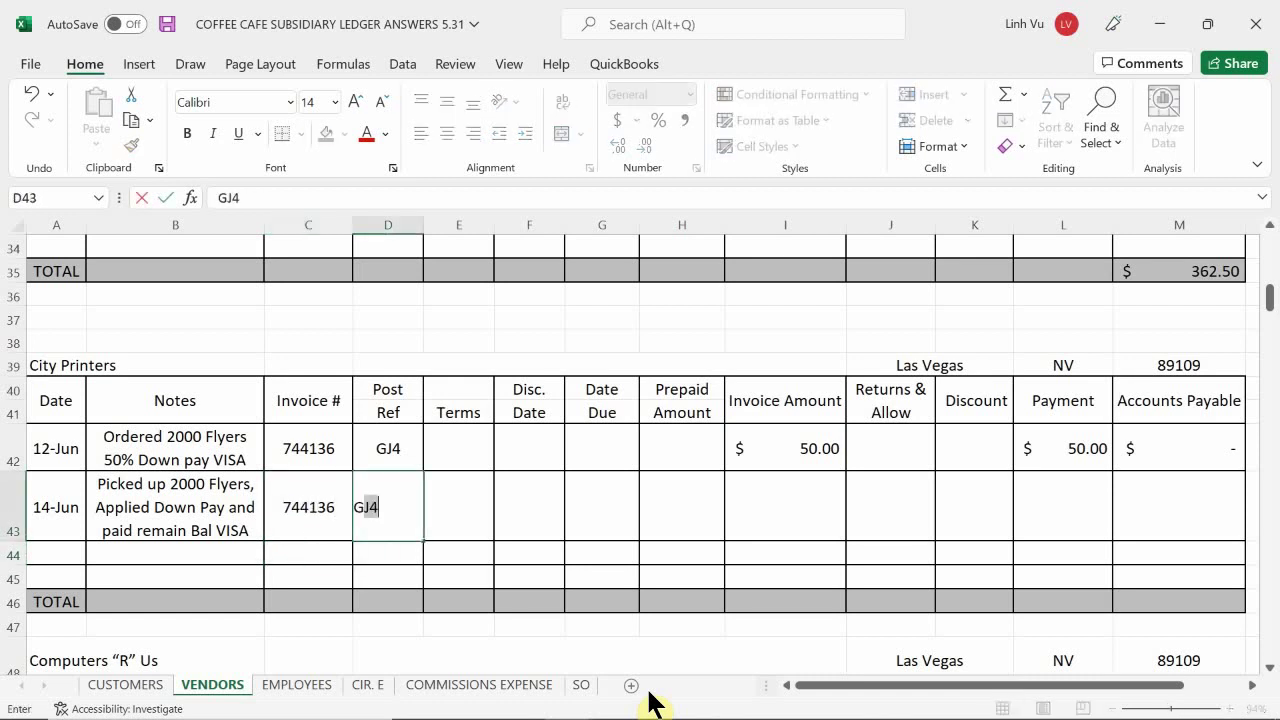
text(J4)
key(Right)
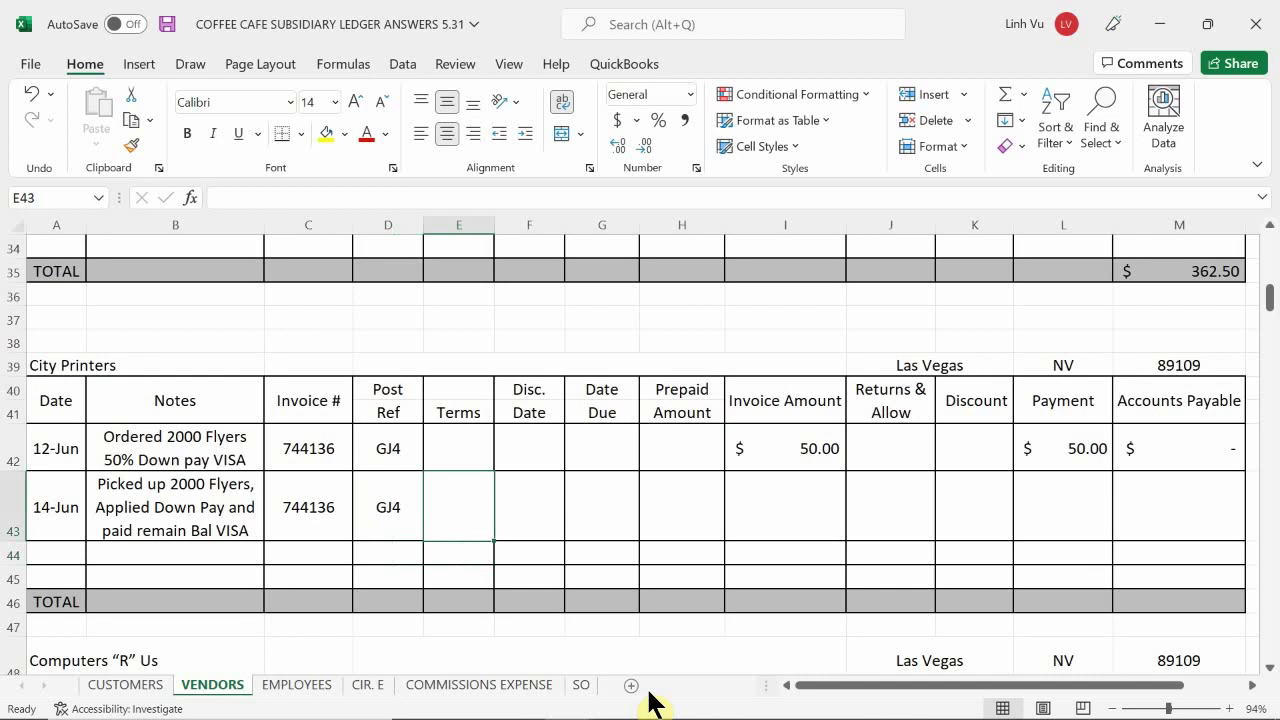
- Fill row 43 with 50 prepaid in H43, 100 invoiced in I43 and 50 paid in L43
key(Right)
key(Right)
key(Right)
key(Right)
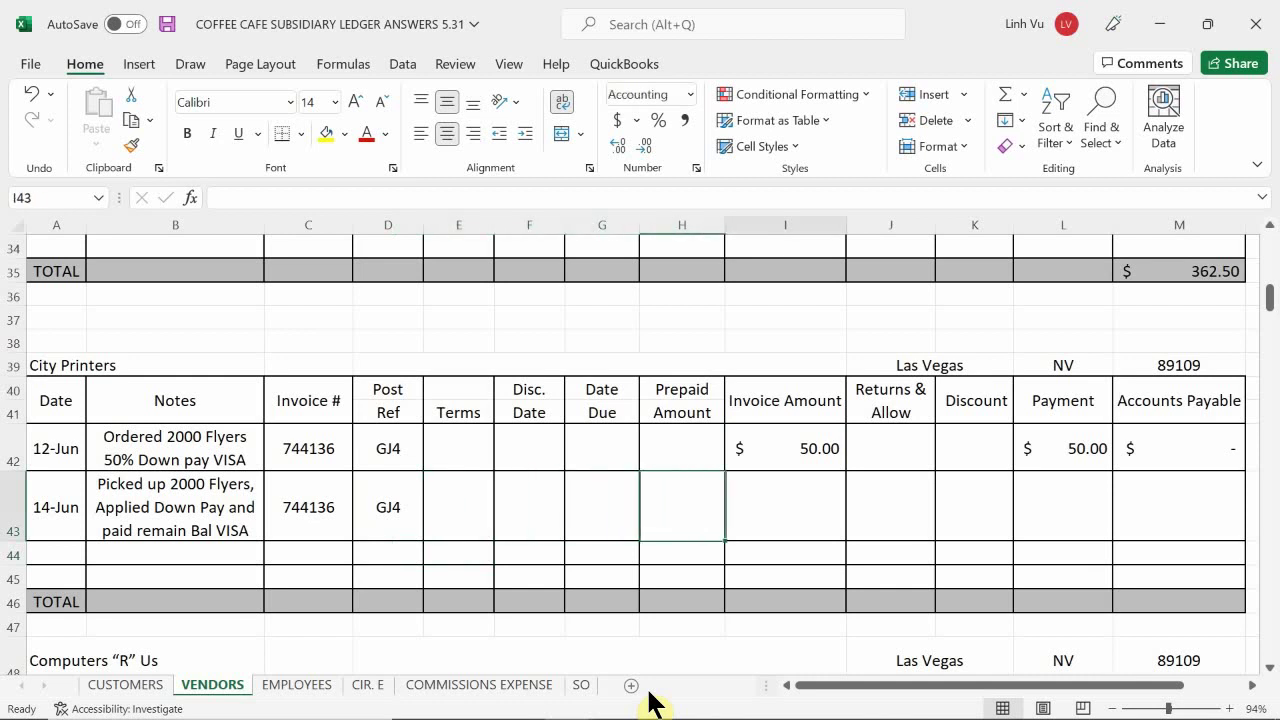
key(Left)
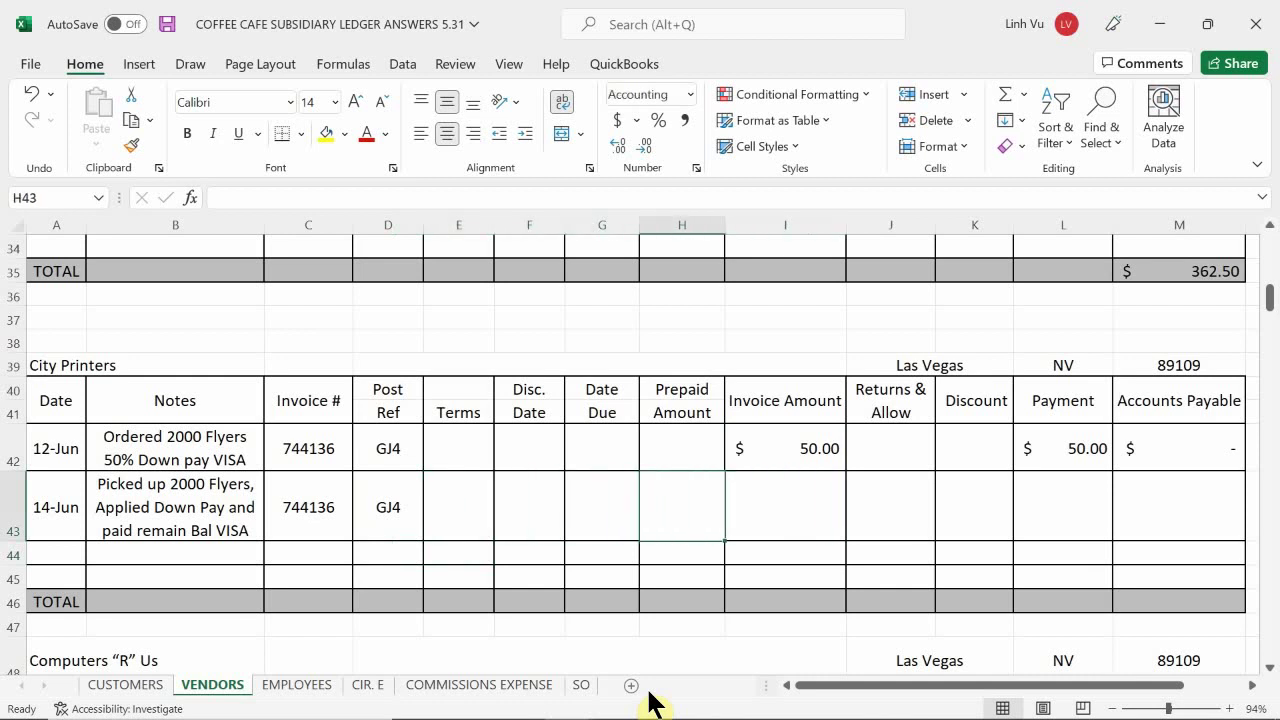
text(50)
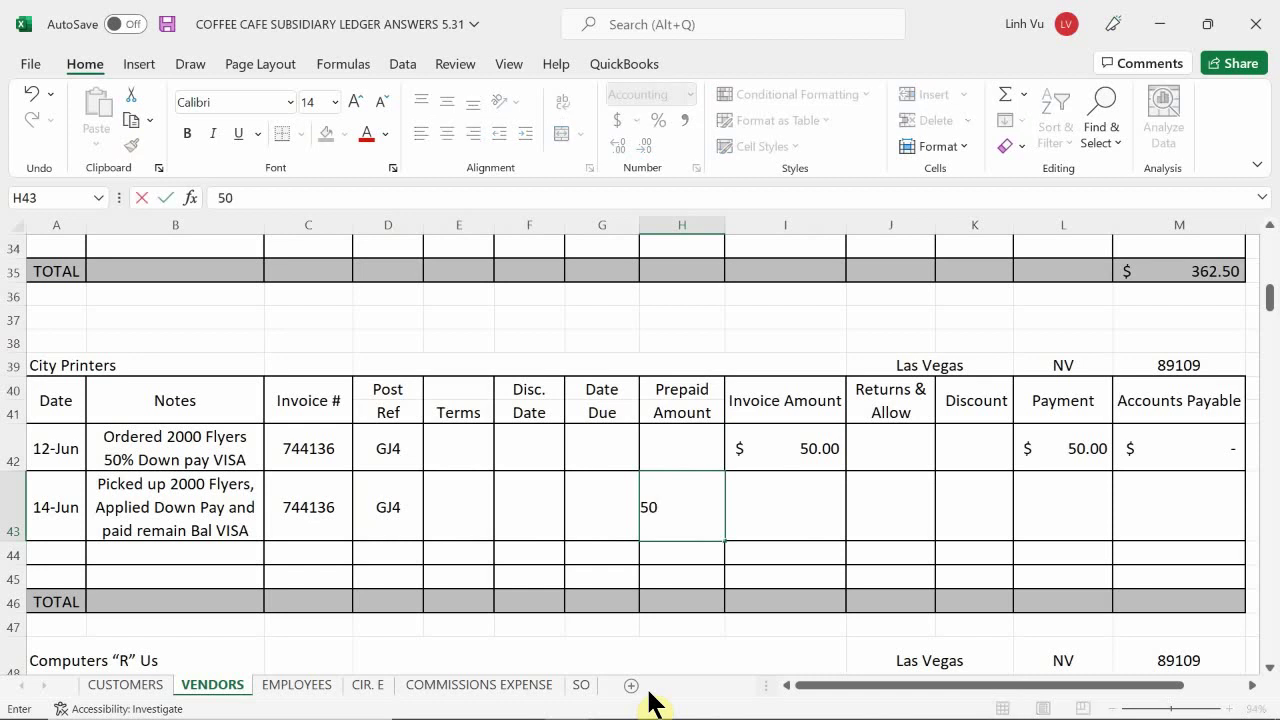
key(Return)
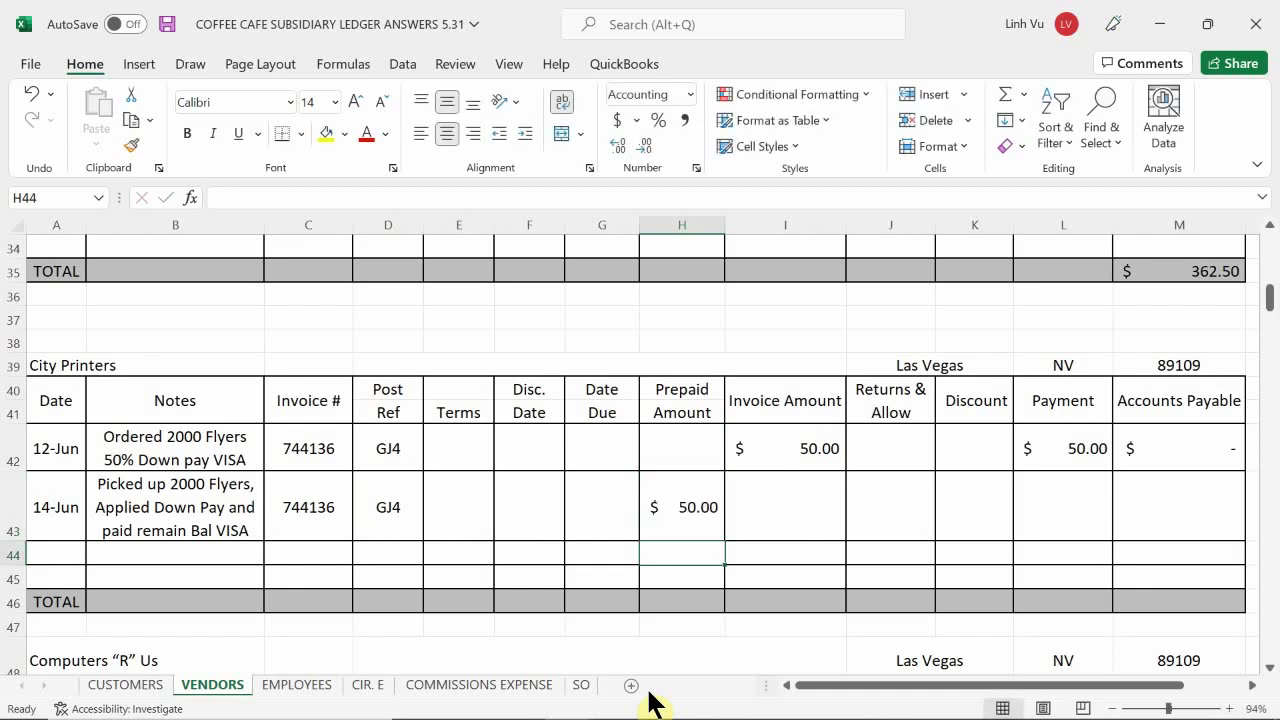
key(Right)
key(Up)
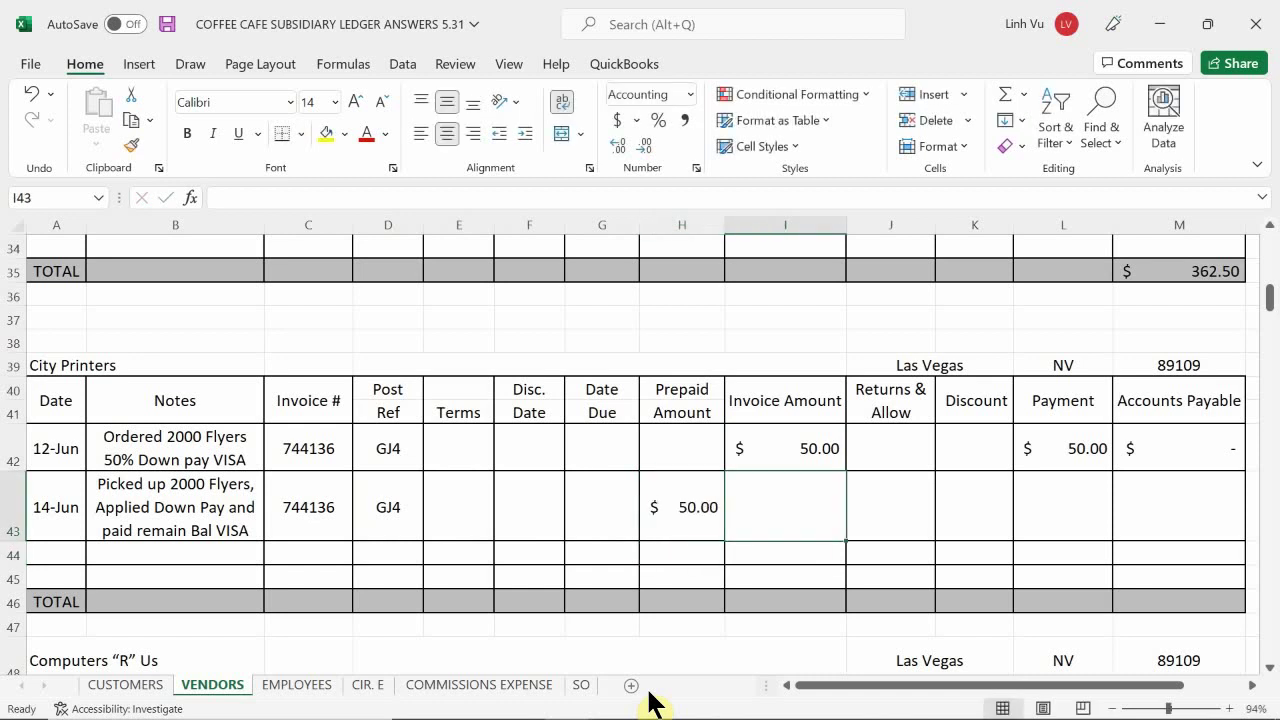
text(100)
key(Return)
key(Right)
key(Up)
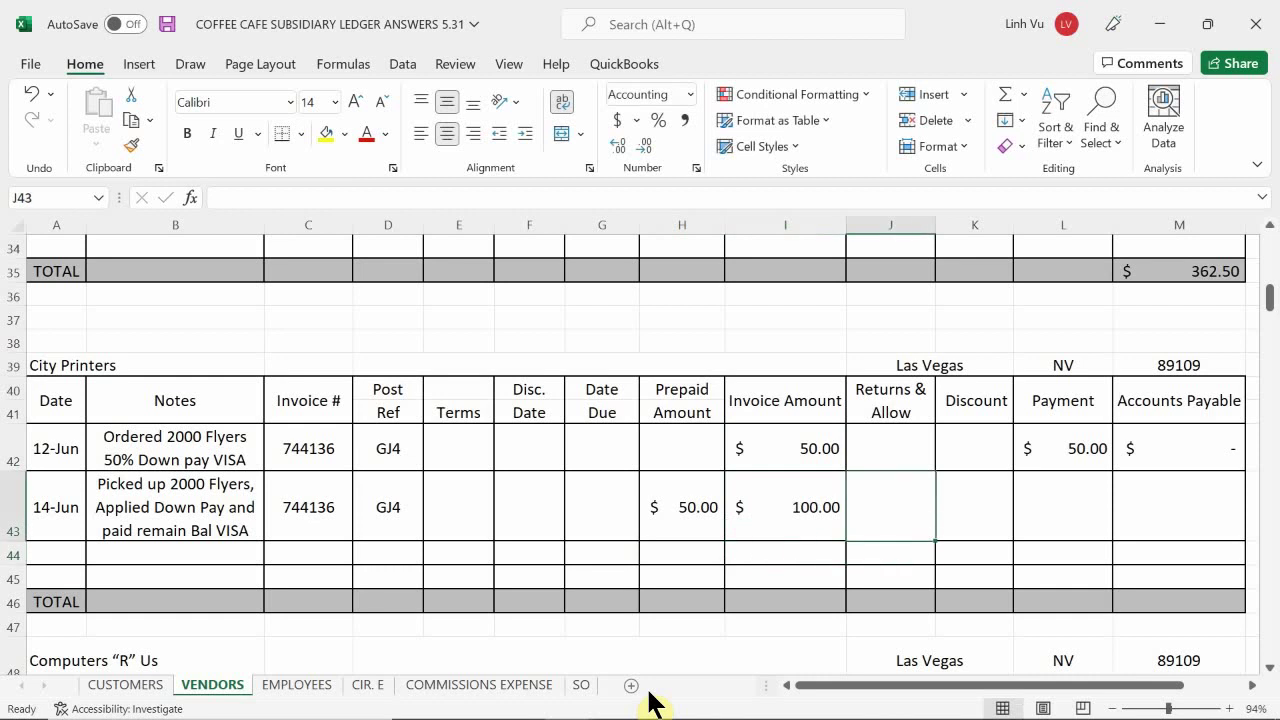
key(Right)
key(Right)
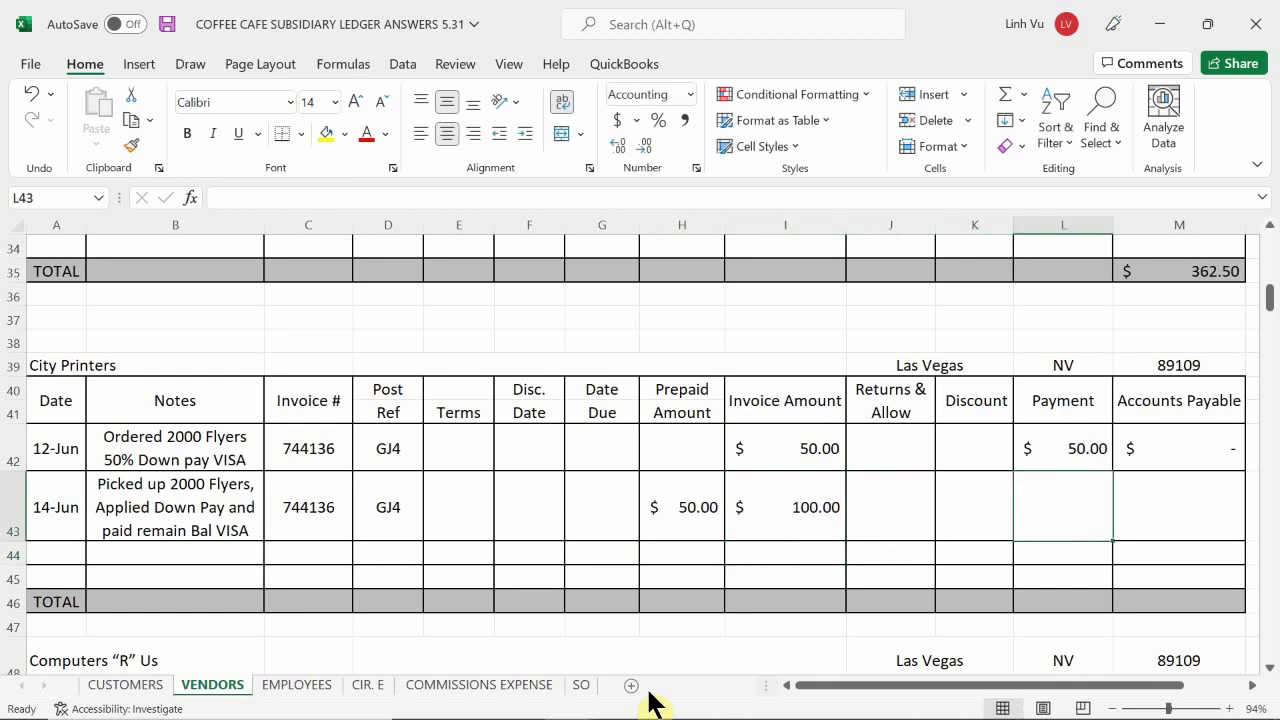
text(50)
key(Return)
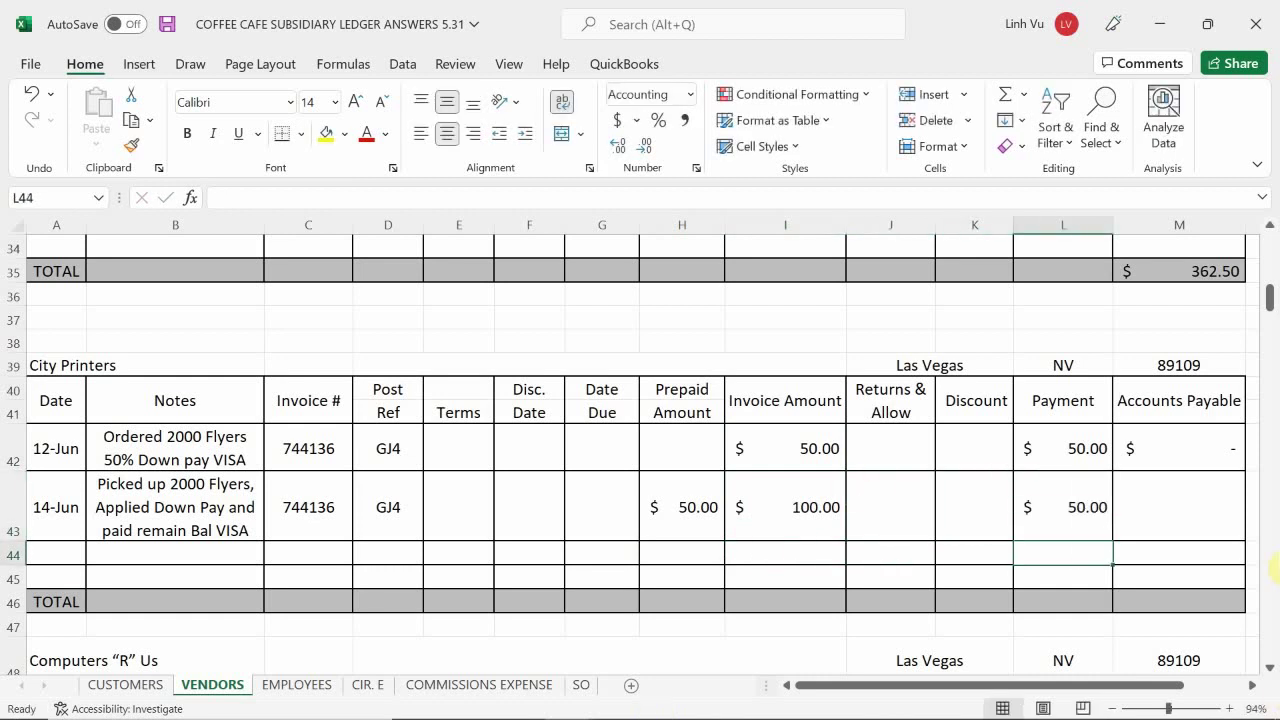
click(1219, 451)
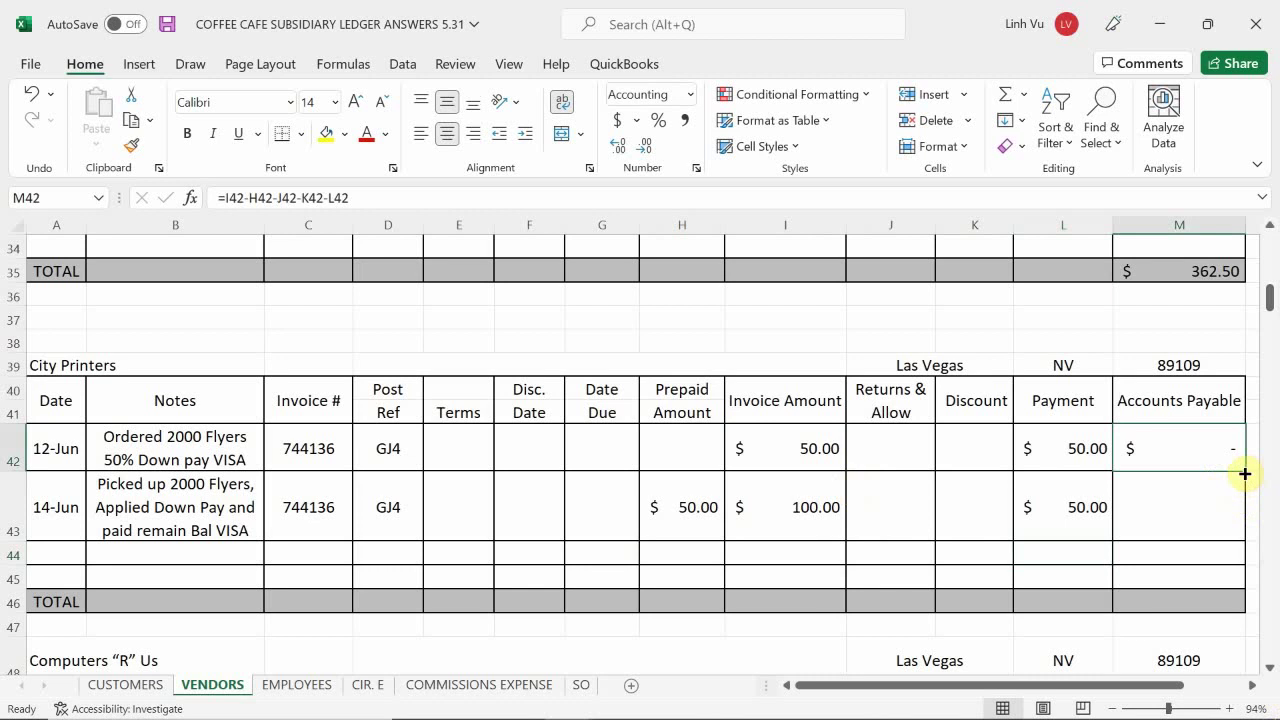
- Fill the M42 Accounts Payable formula down to M43 so the 14-Jun line shows zero
drag(1245, 474, 1229, 540)
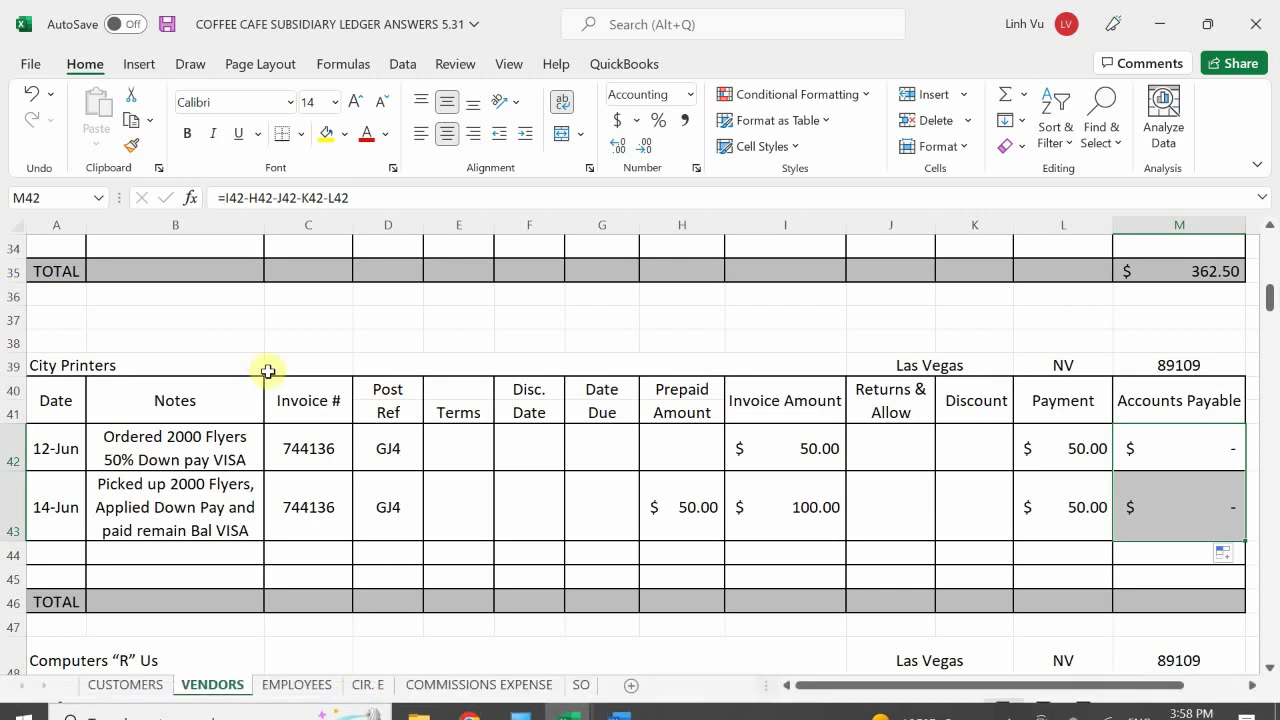
scroll(975, 441, down, 1)
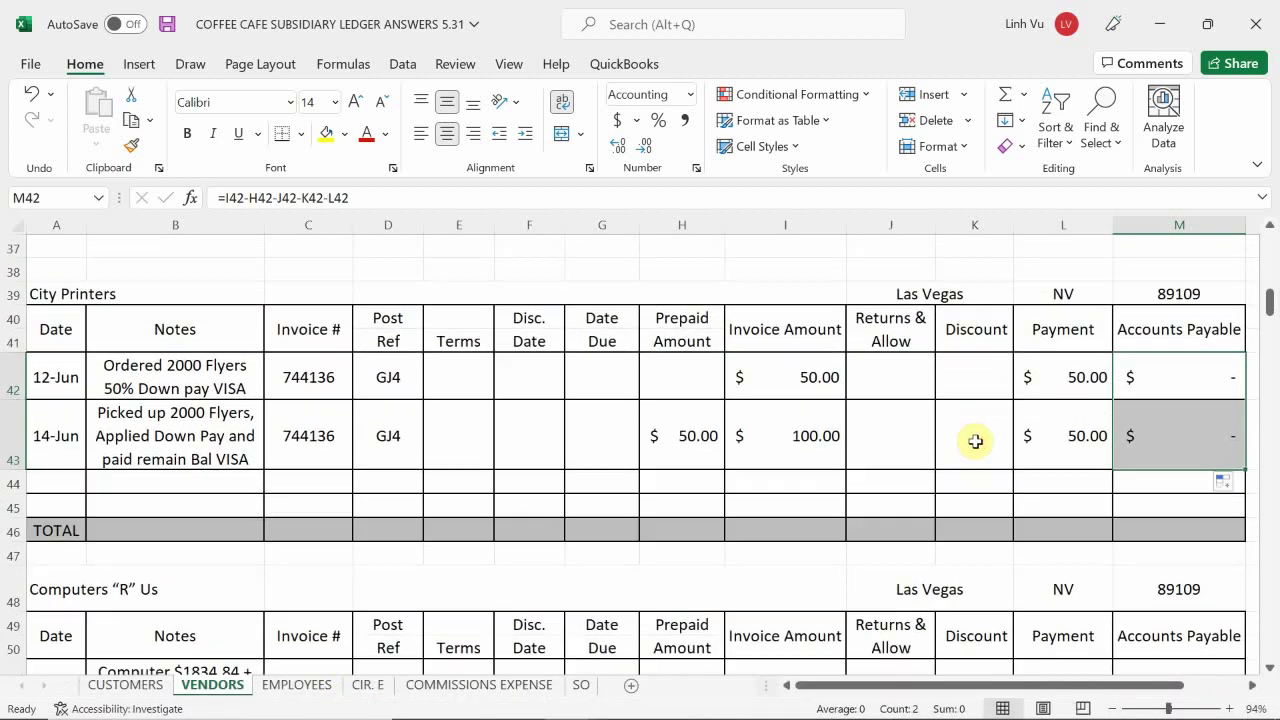
mouse_move(623, 705)
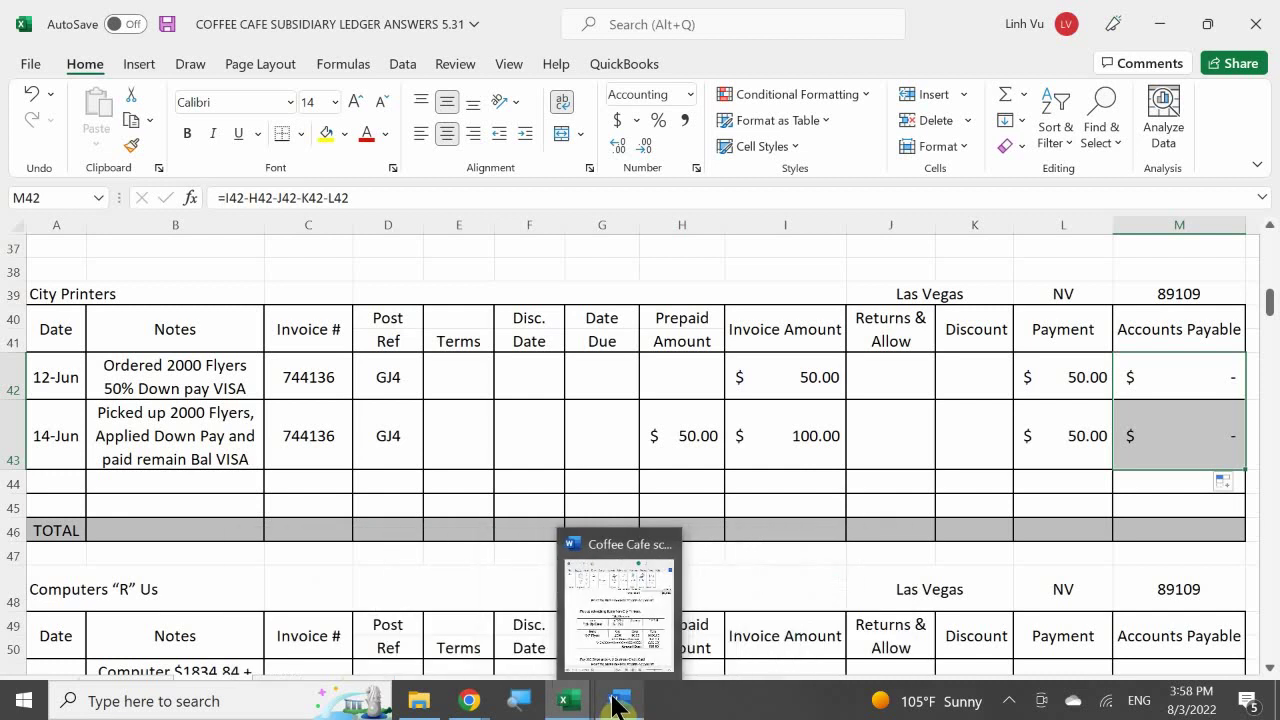
- Highlight '14 June, Friday' in yellow in the Word assignment, then return to the Excel ledger
click(616, 700)
scroll(265, 515, down, 5)
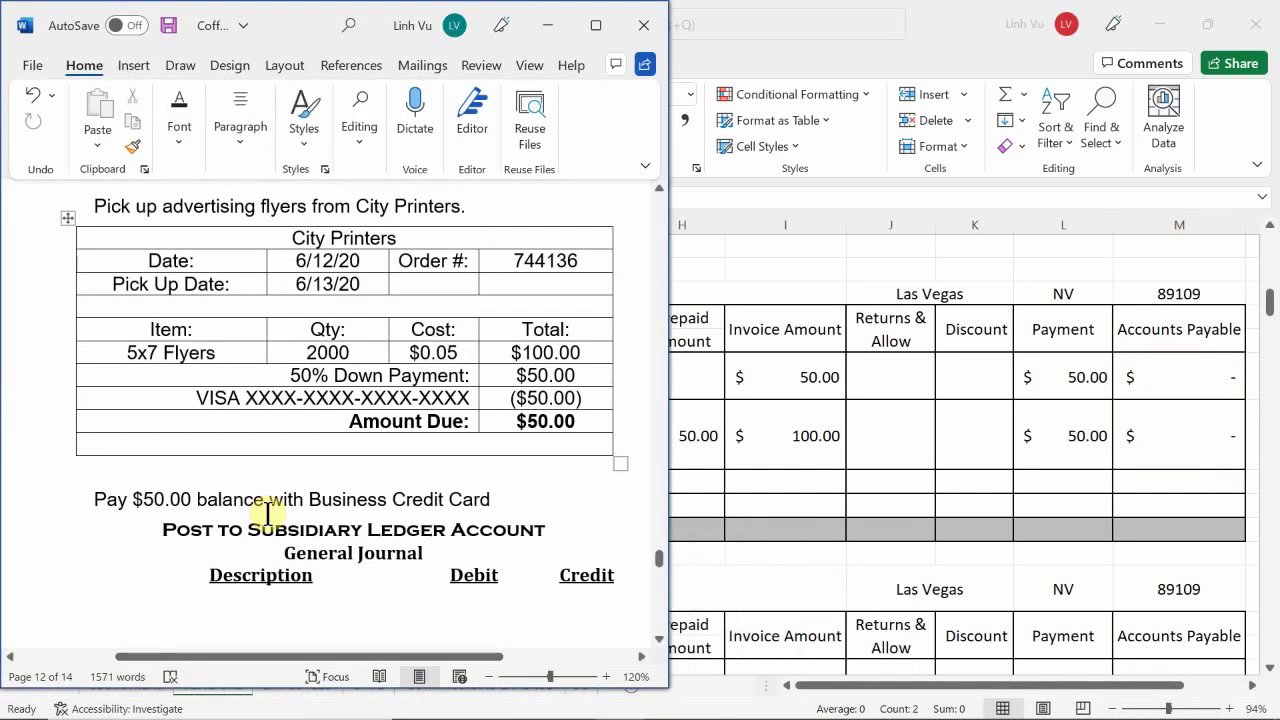
scroll(265, 520, down, 4)
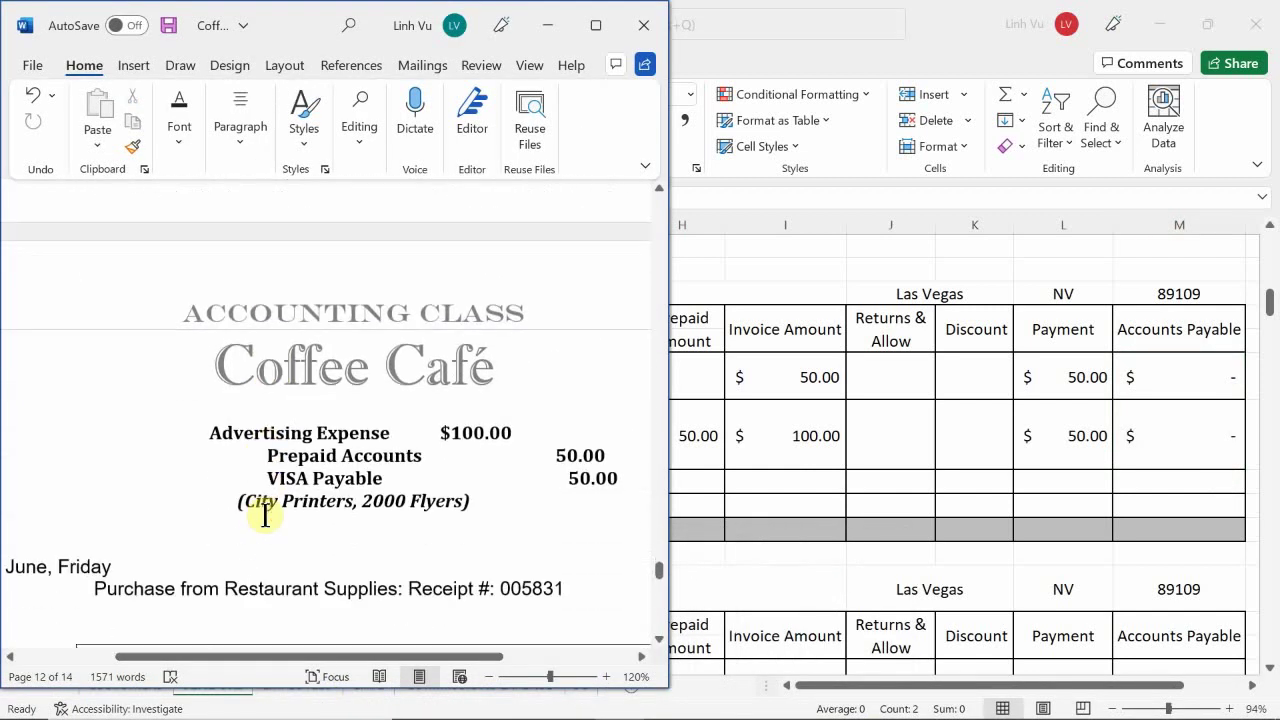
scroll(5, 510, left, 2)
click(5, 505)
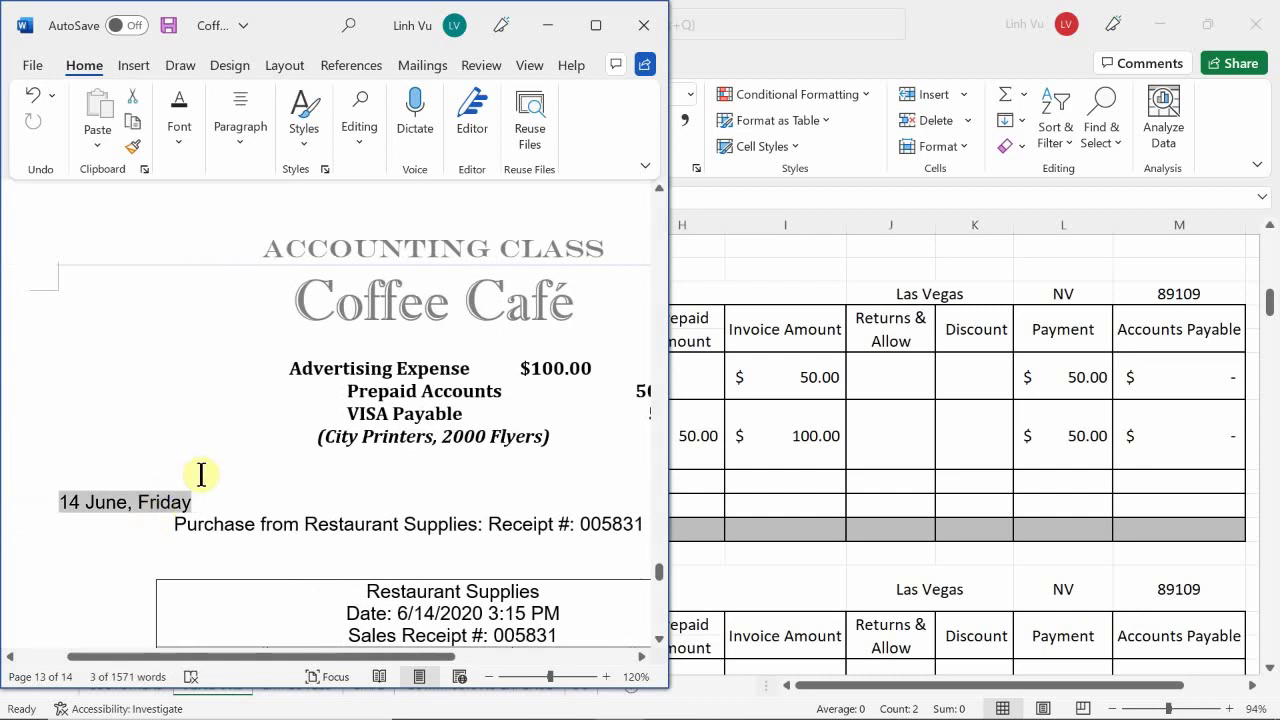
click(228, 497)
drag(195, 508, 62, 510)
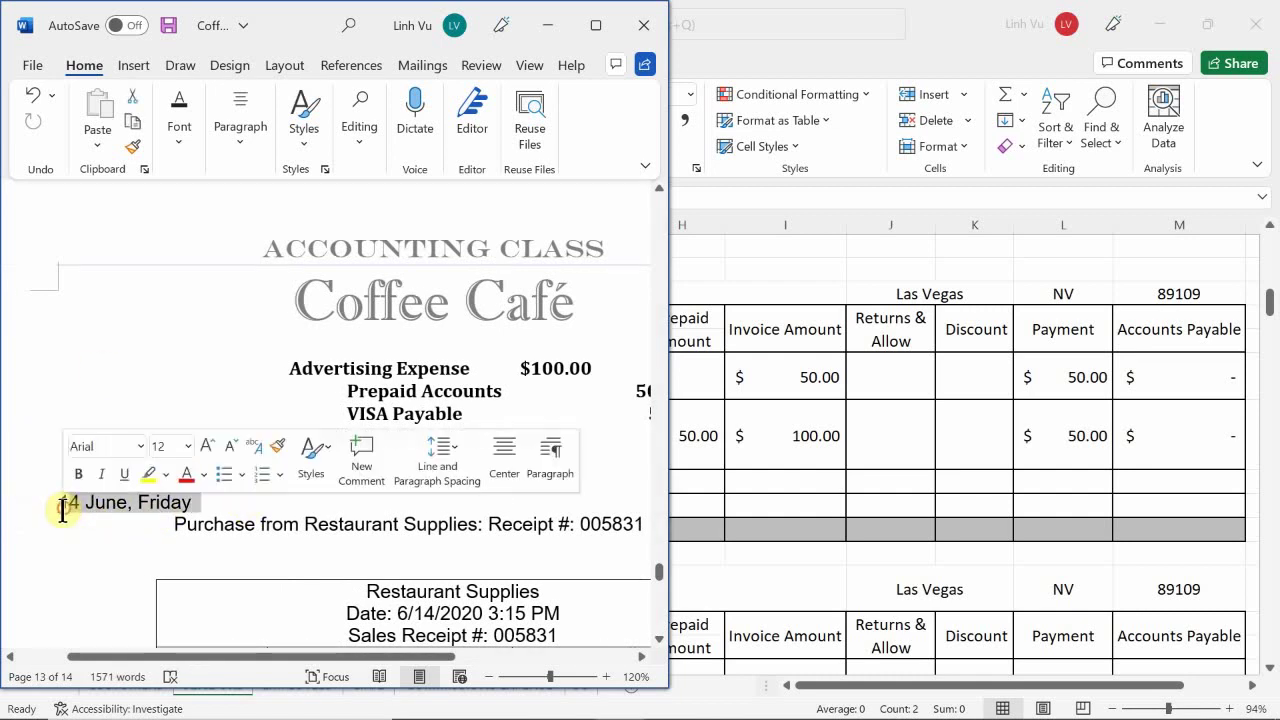
click(151, 467)
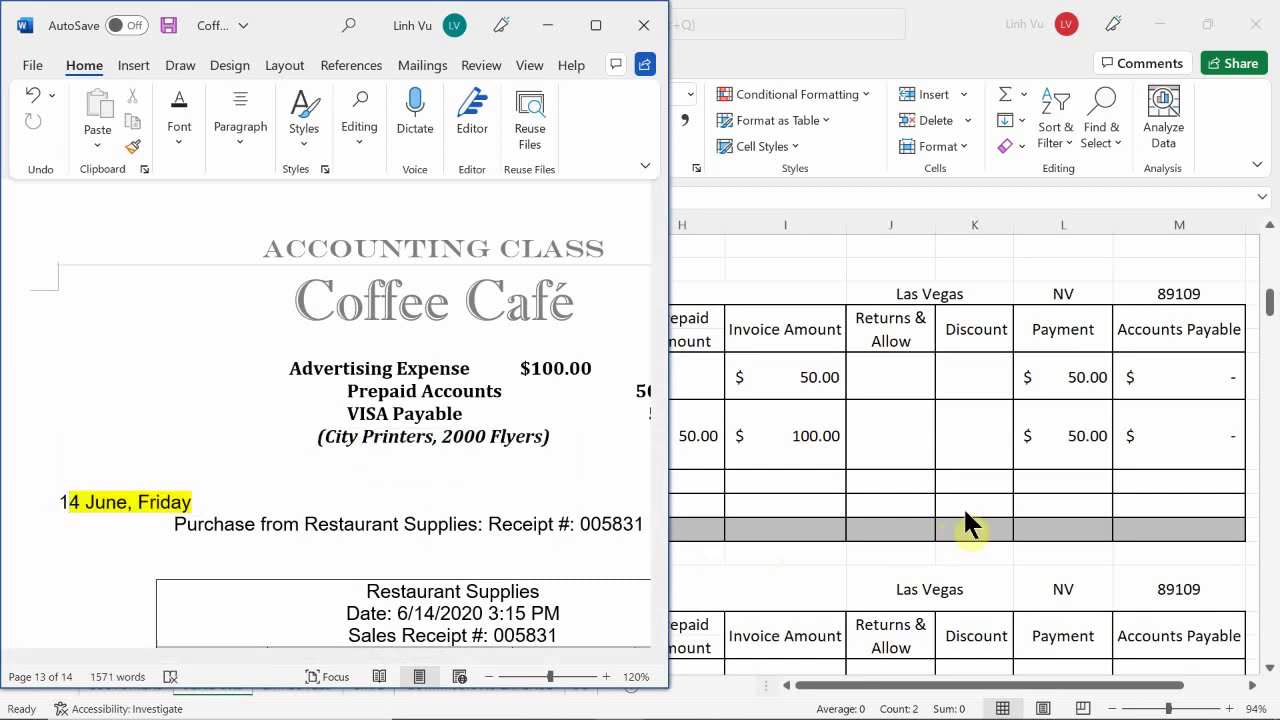
click(1134, 501)
mouse_move(1031, 660)
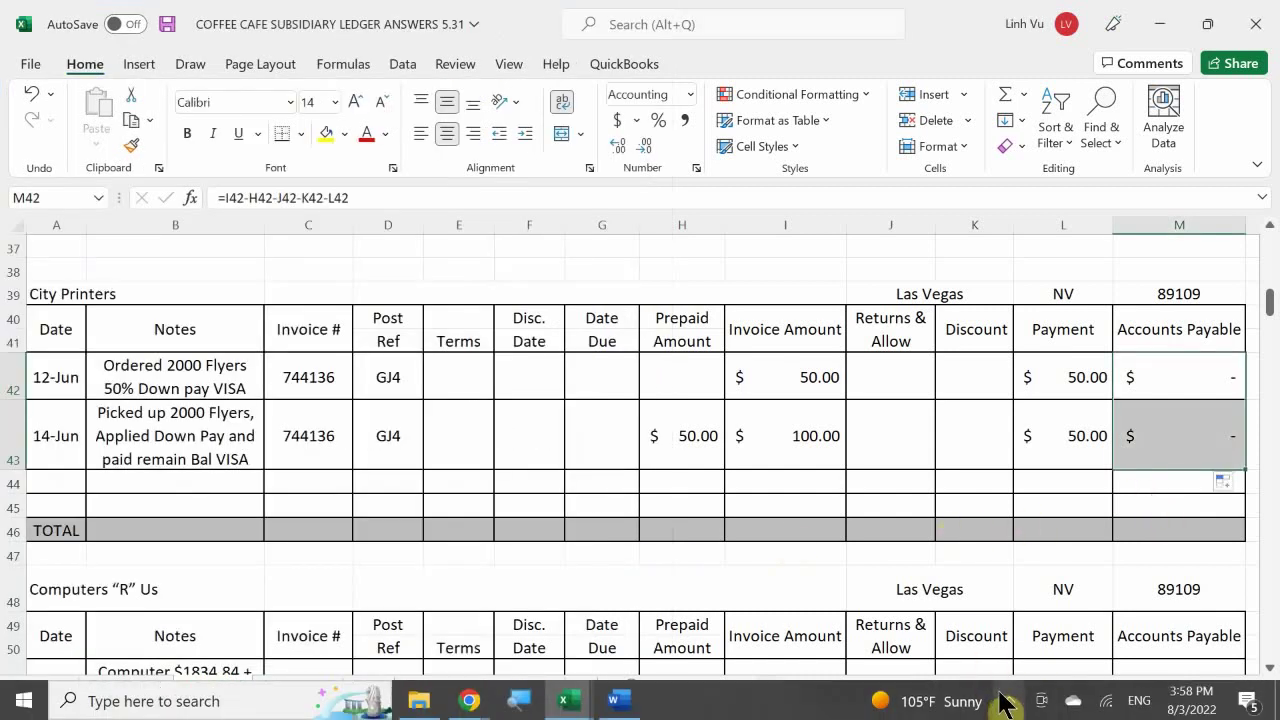
- Bring the general journal workbook forward and switch to its PO sheet
click(565, 703)
click(276, 628)
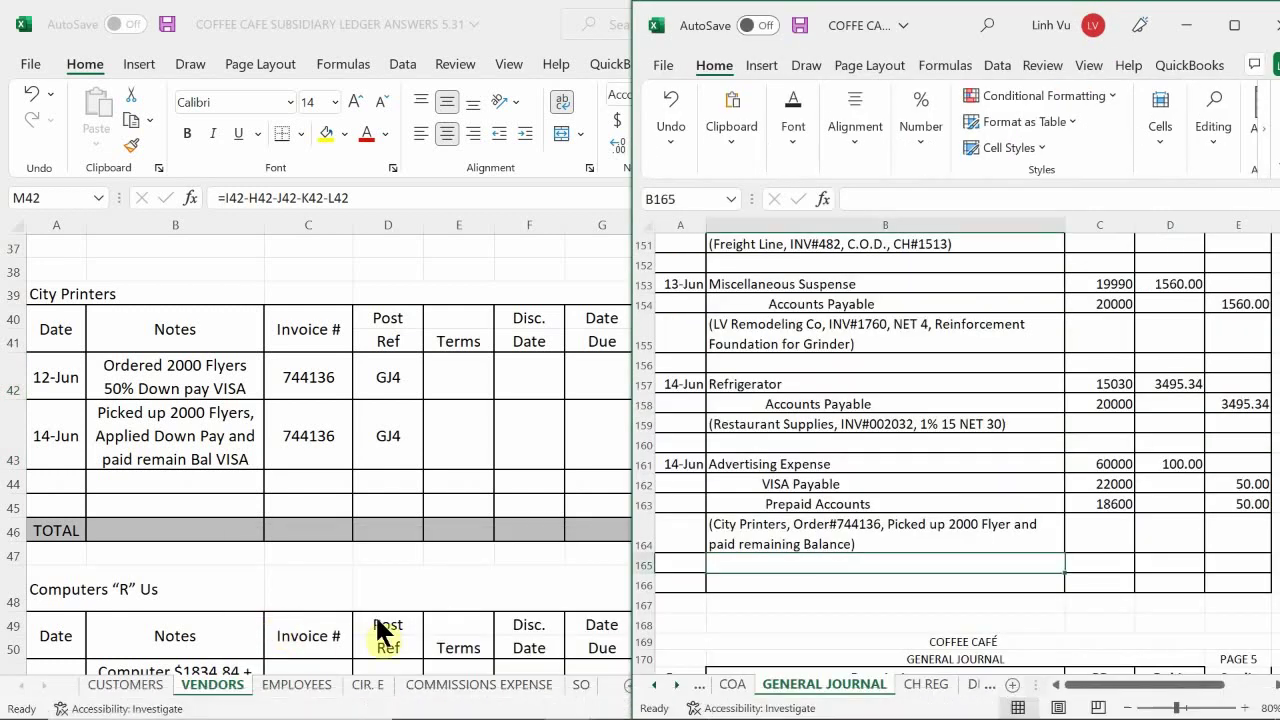
click(925, 684)
click(970, 688)
click(869, 684)
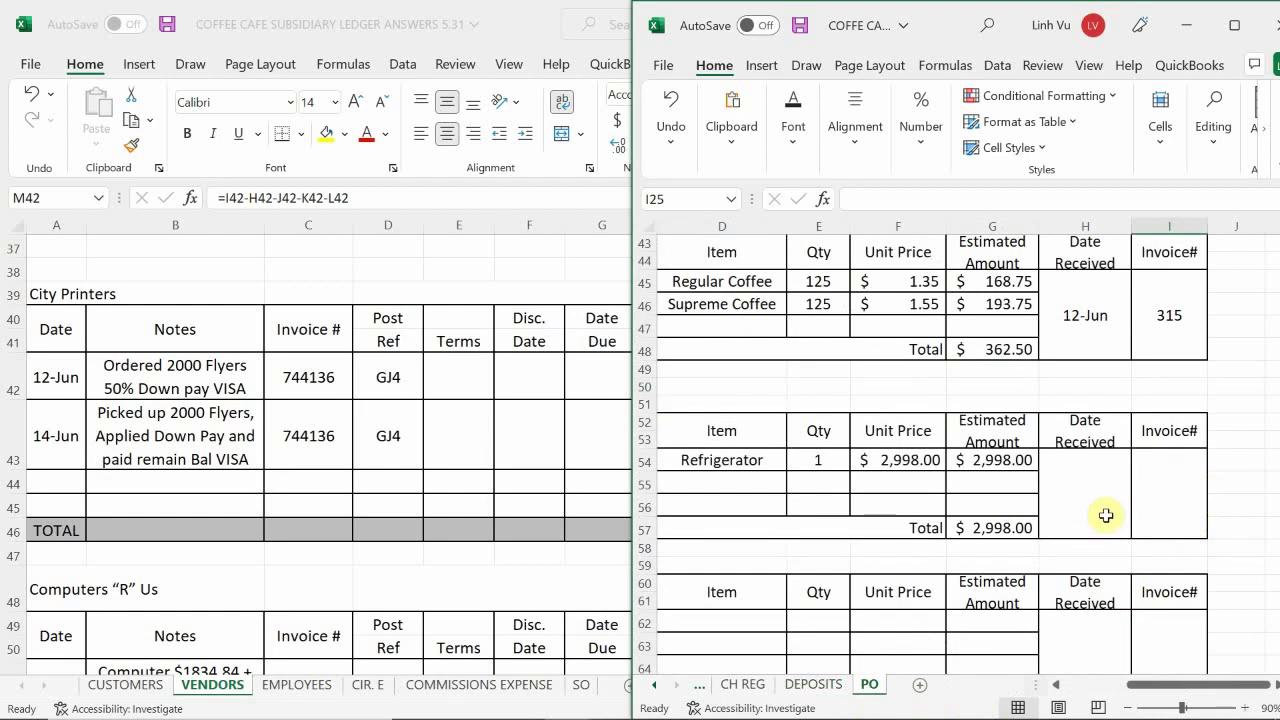
- Enter 6/14 as the refrigerator order's Date Received in H54
click(1058, 503)
scroll(1058, 503, up, 1)
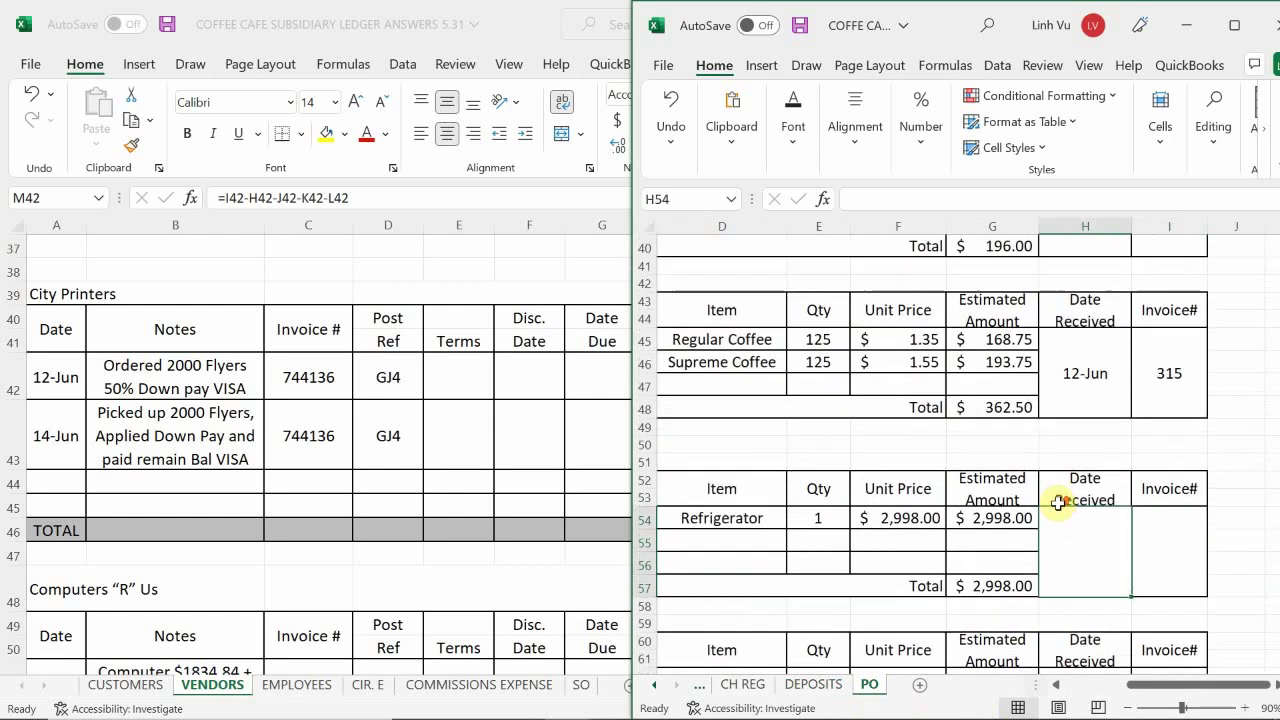
scroll(1058, 503, down, 3)
scroll(1060, 503, down, 3)
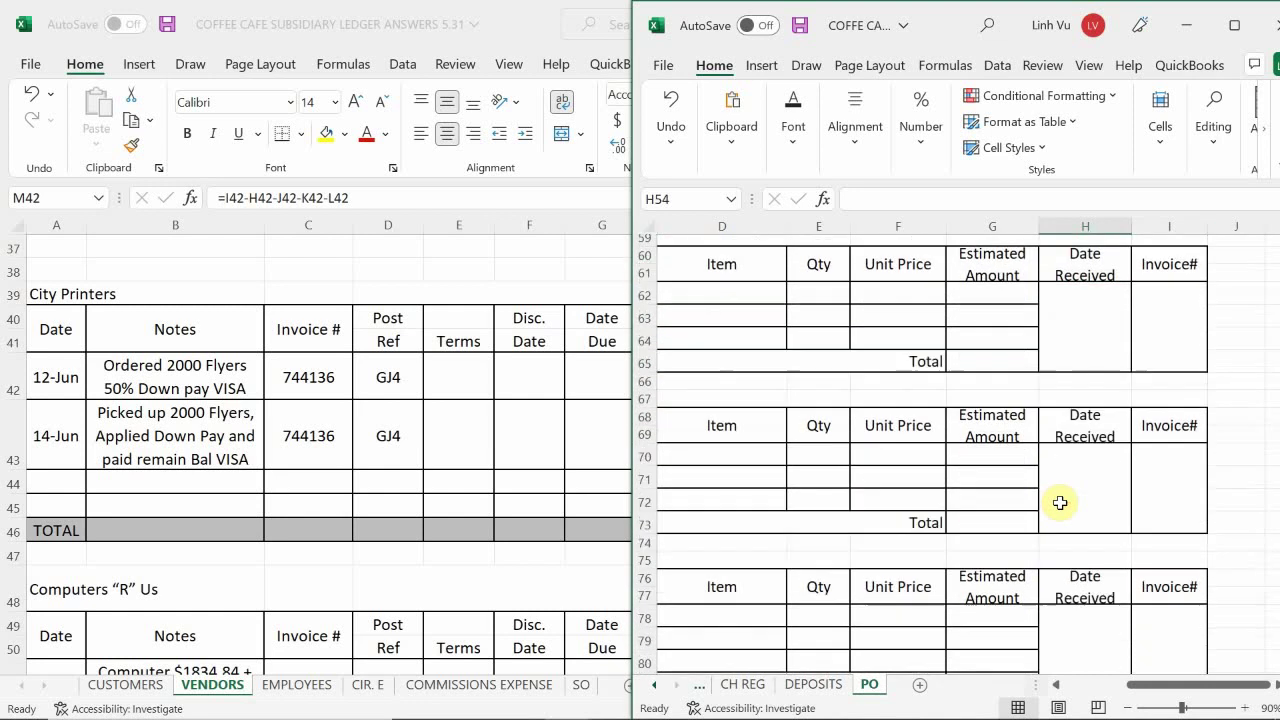
scroll(1060, 496, up, 3)
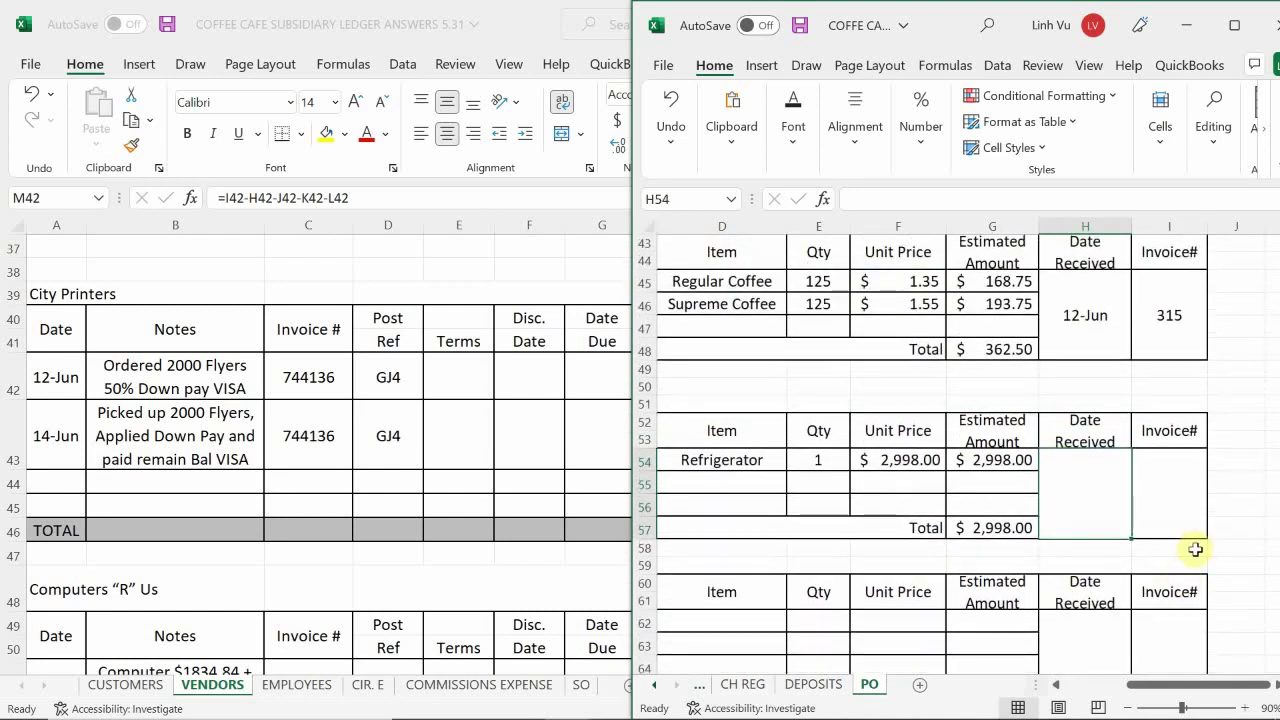
text(6)
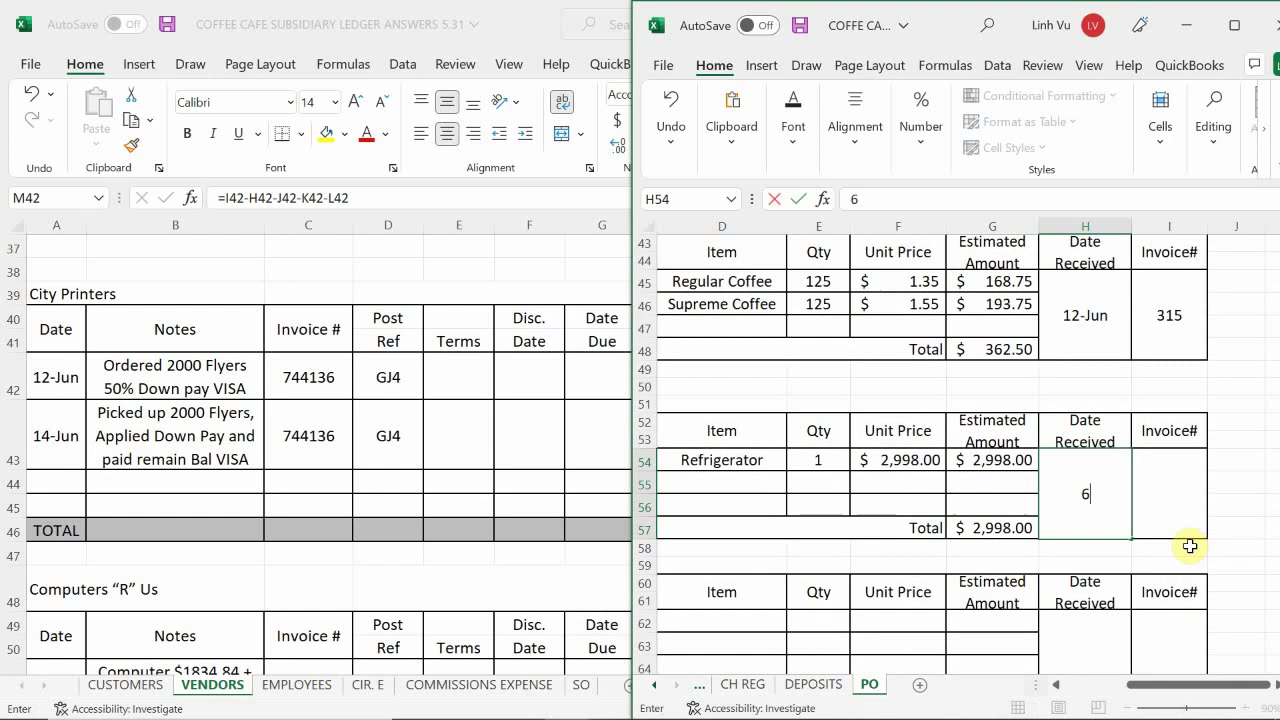
text(/14)
key(Return)
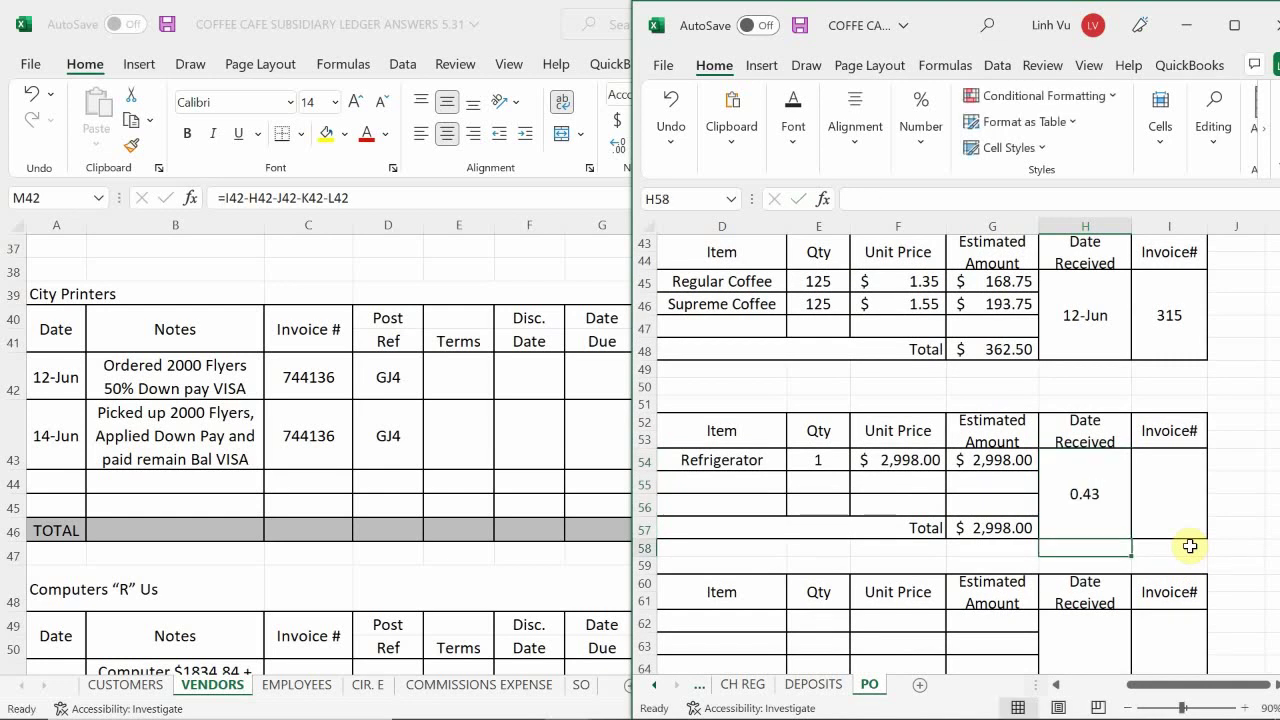
- Format H54 with the 14-Mar date type and re-enter 6/14 so it reads 14-Jun
right_click(1107, 494)
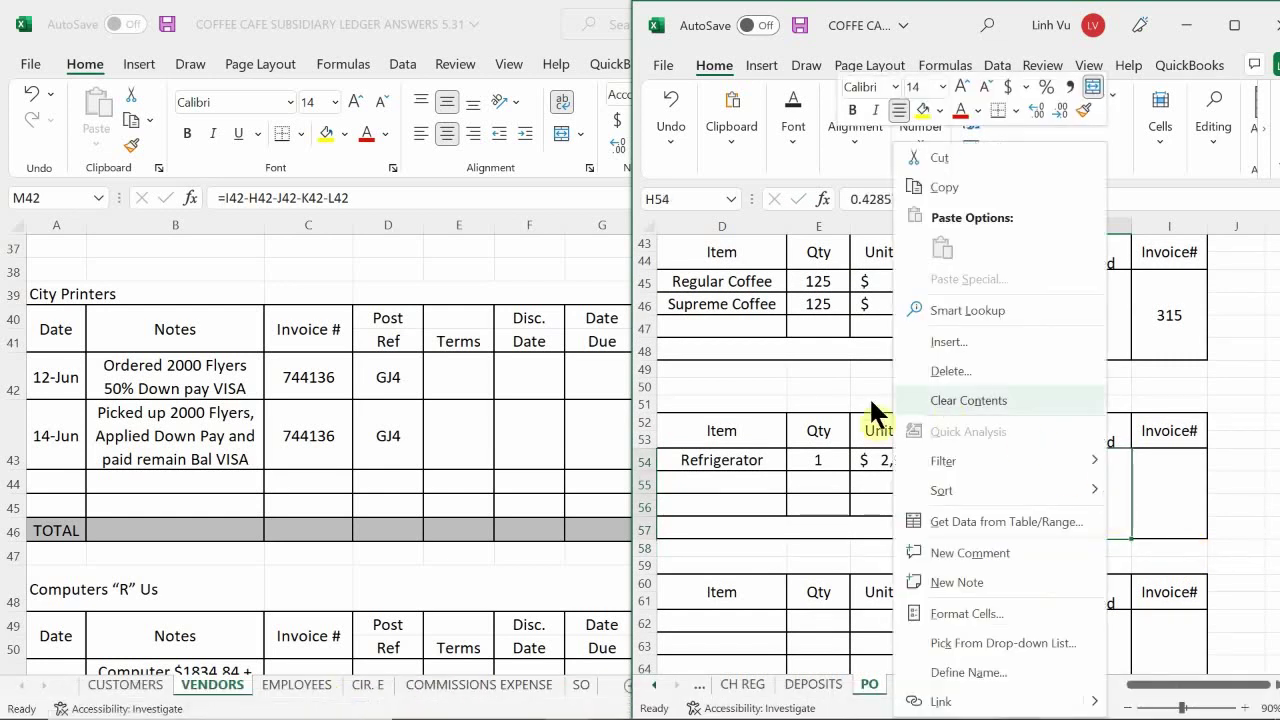
click(948, 618)
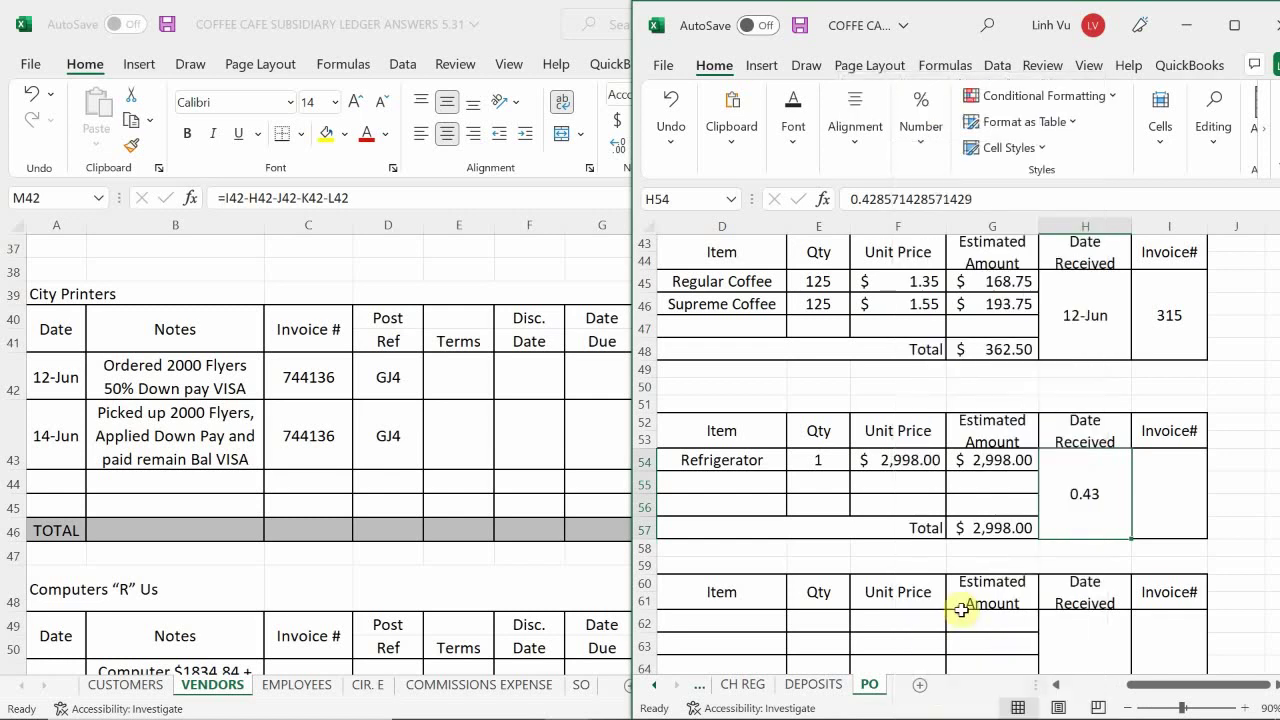
click(760, 352)
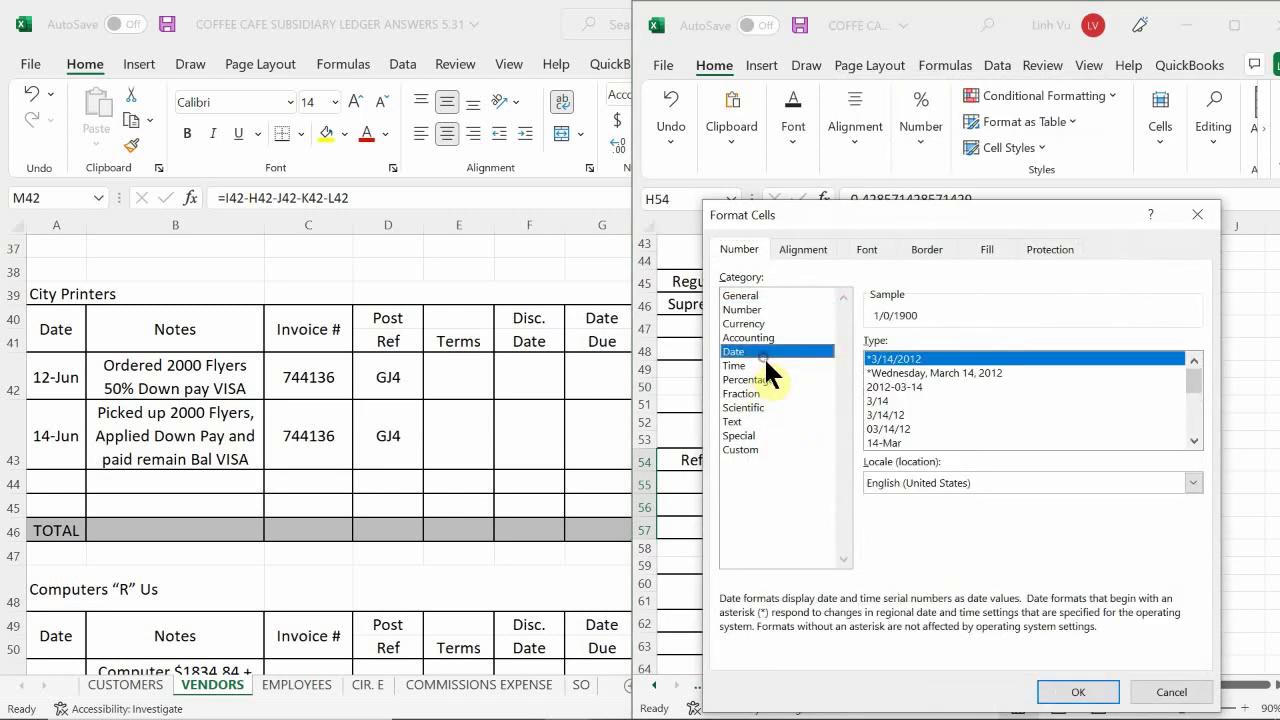
double_click(849, 442)
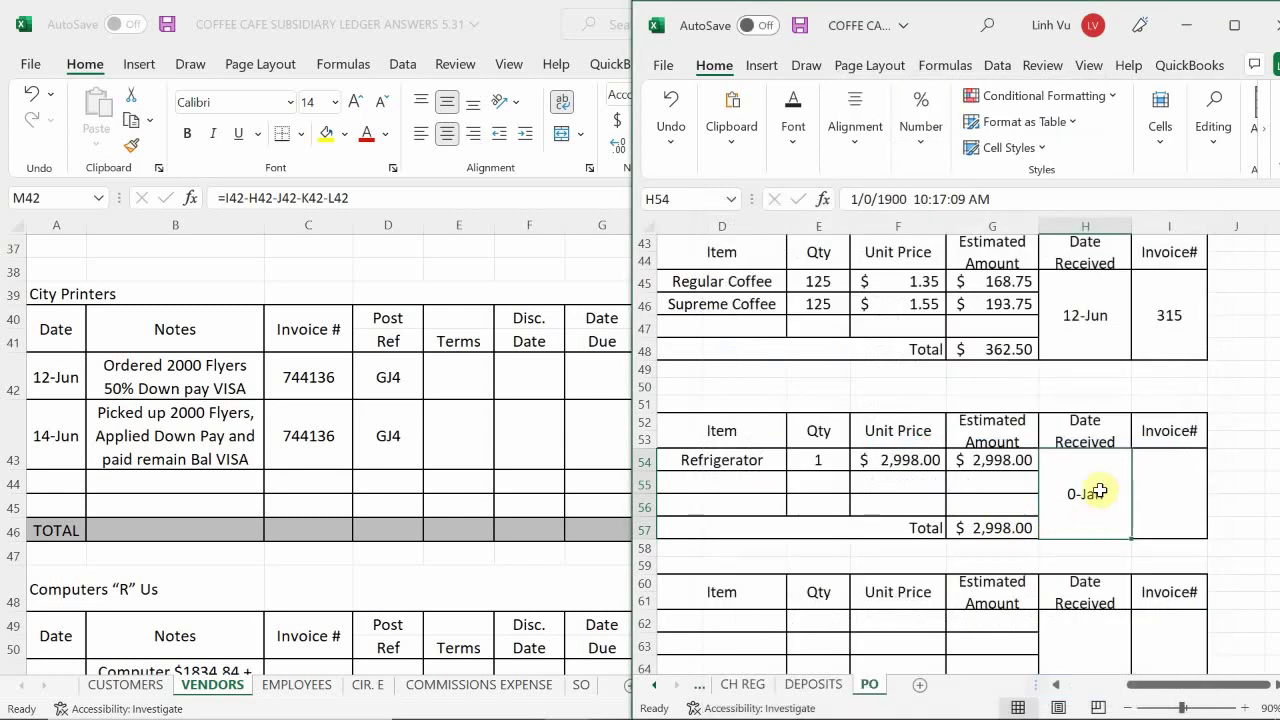
mouse_move(1212, 712)
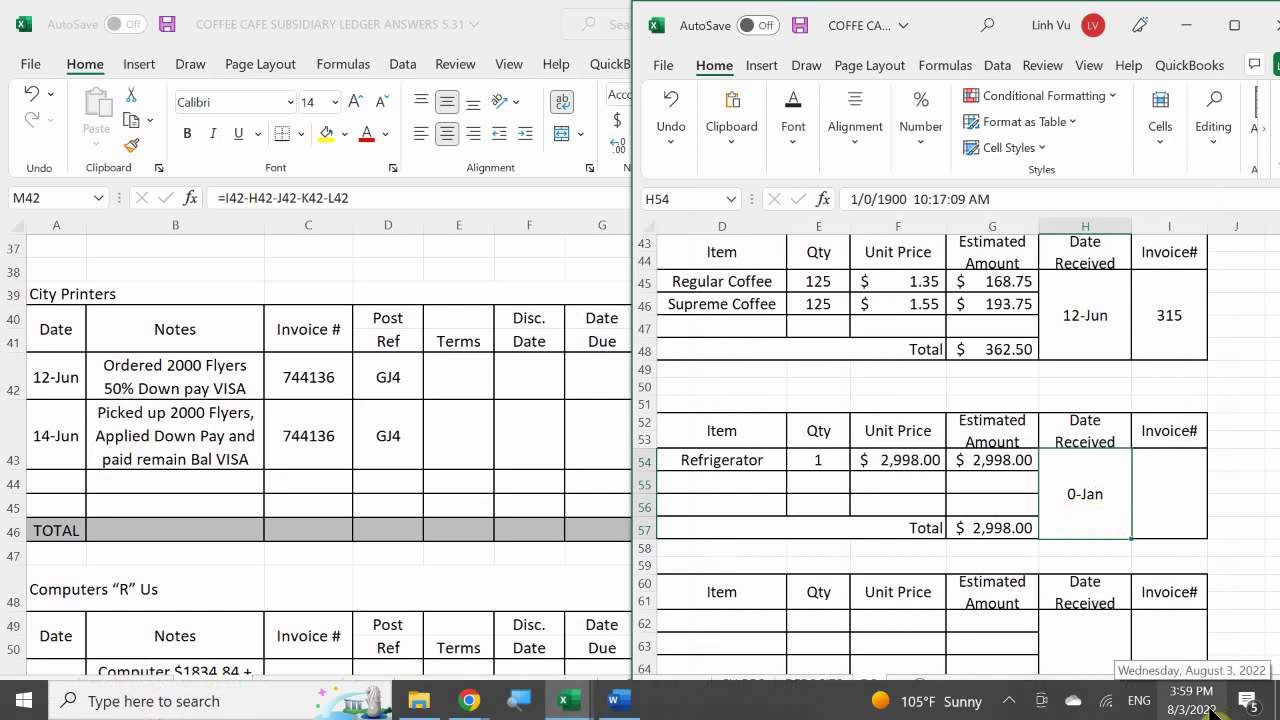
text(6/14)
key(Return)
key(Up)
key(Right)
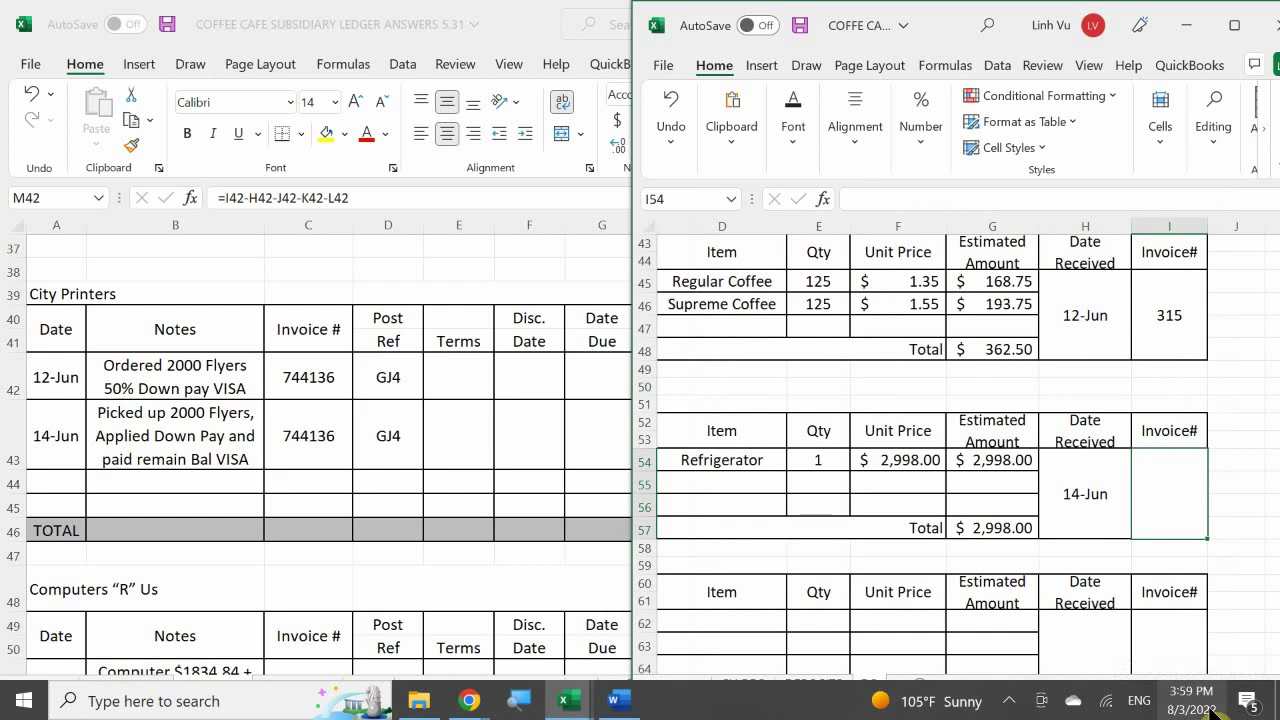
- Enter invoice #002032 in I54 for the $2,998.00 refrigerator order, correcting the mistyped last digit
text($)
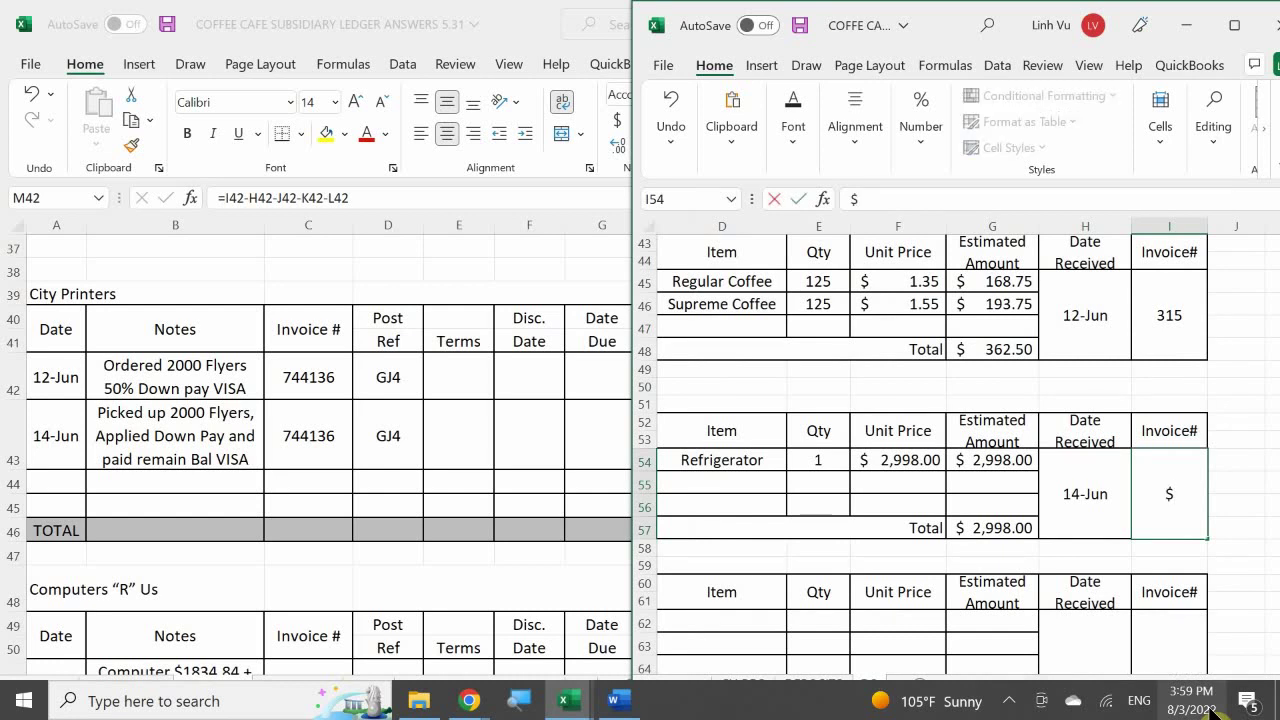
text(002032)
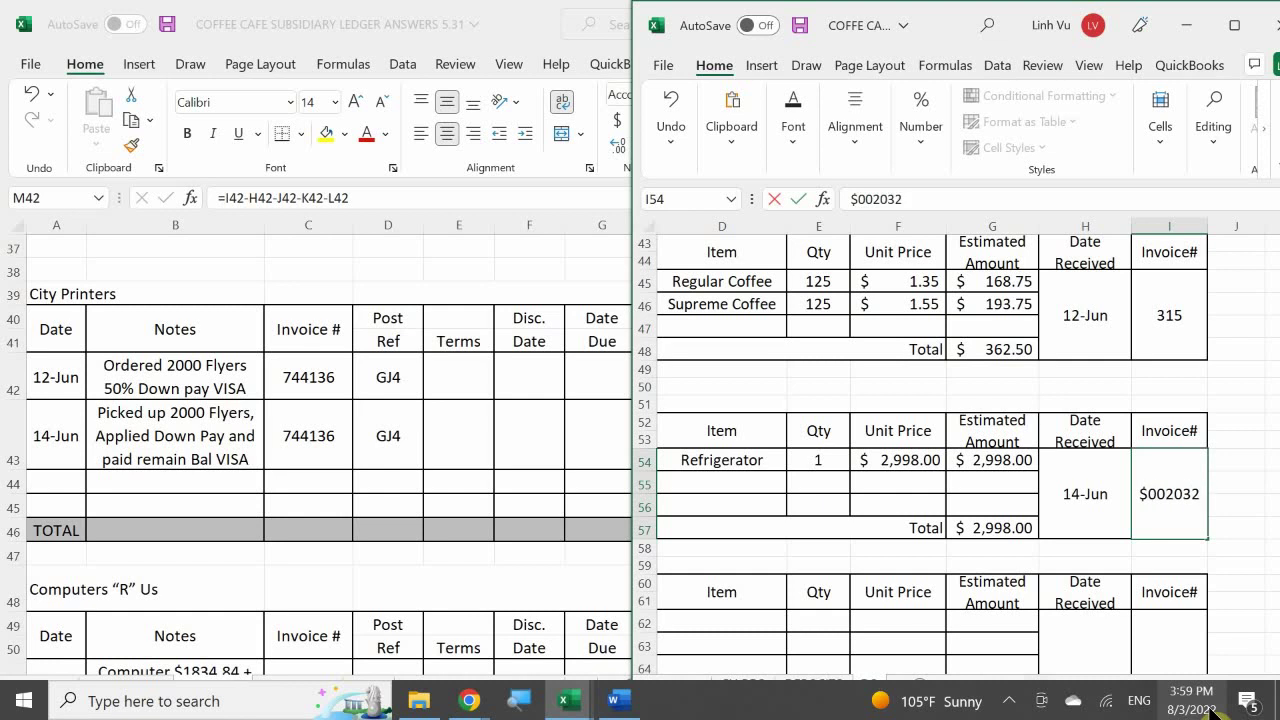
key(BackSpace)
key(BackSpace)
key(BackSpace)
key(BackSpace)
key(BackSpace)
key(BackSpace)
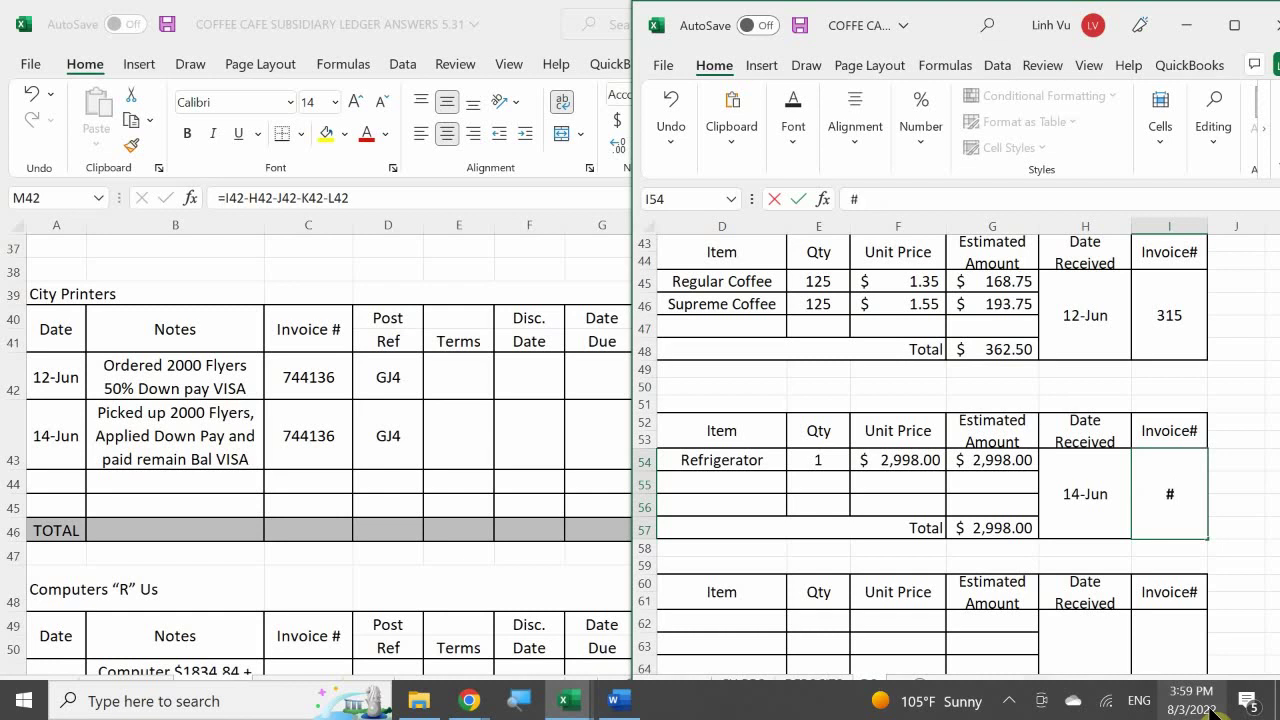
text(002030)
key(Return)
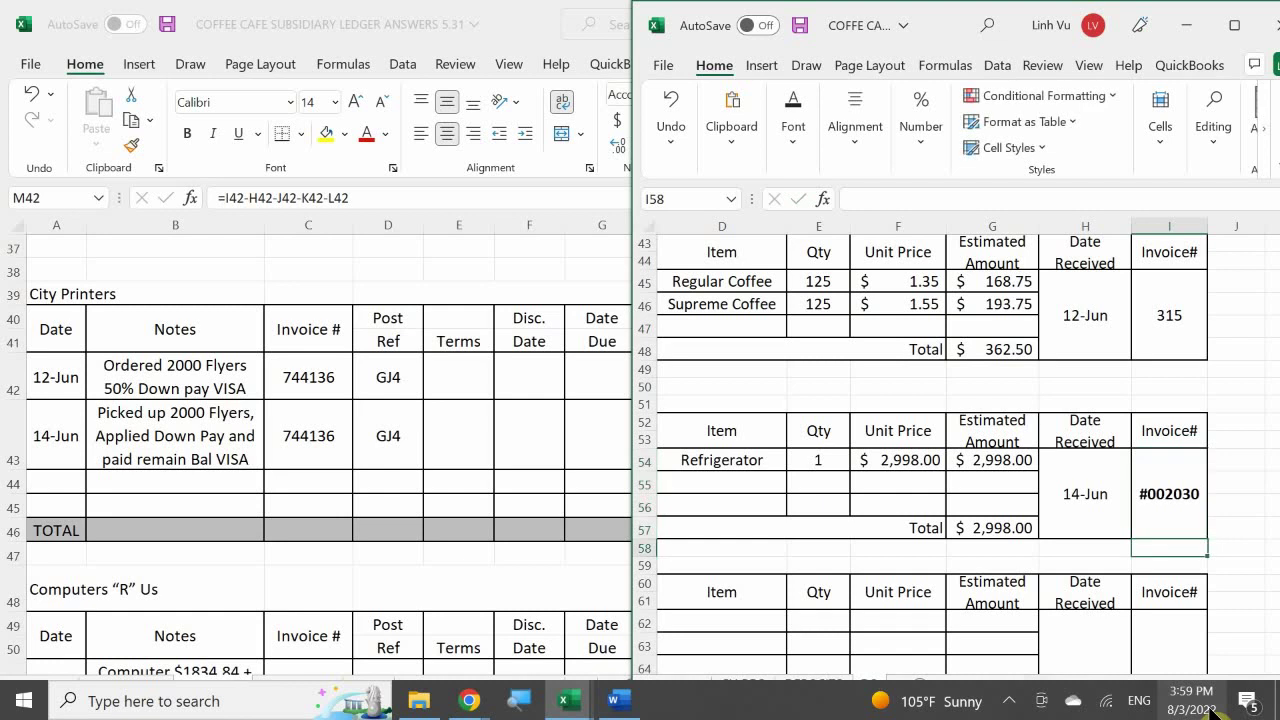
double_click(1196, 497)
key(BackSpace)
text(2)
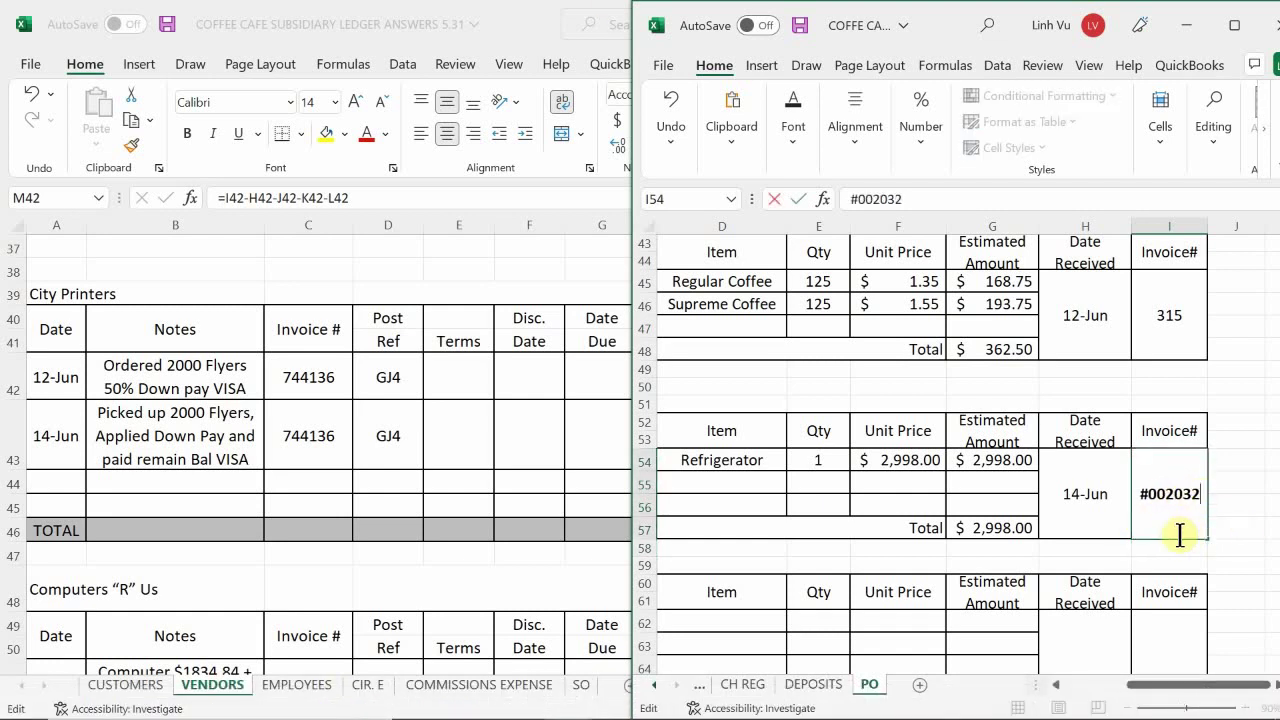
key(Return)
scroll(1158, 438, up, 2)
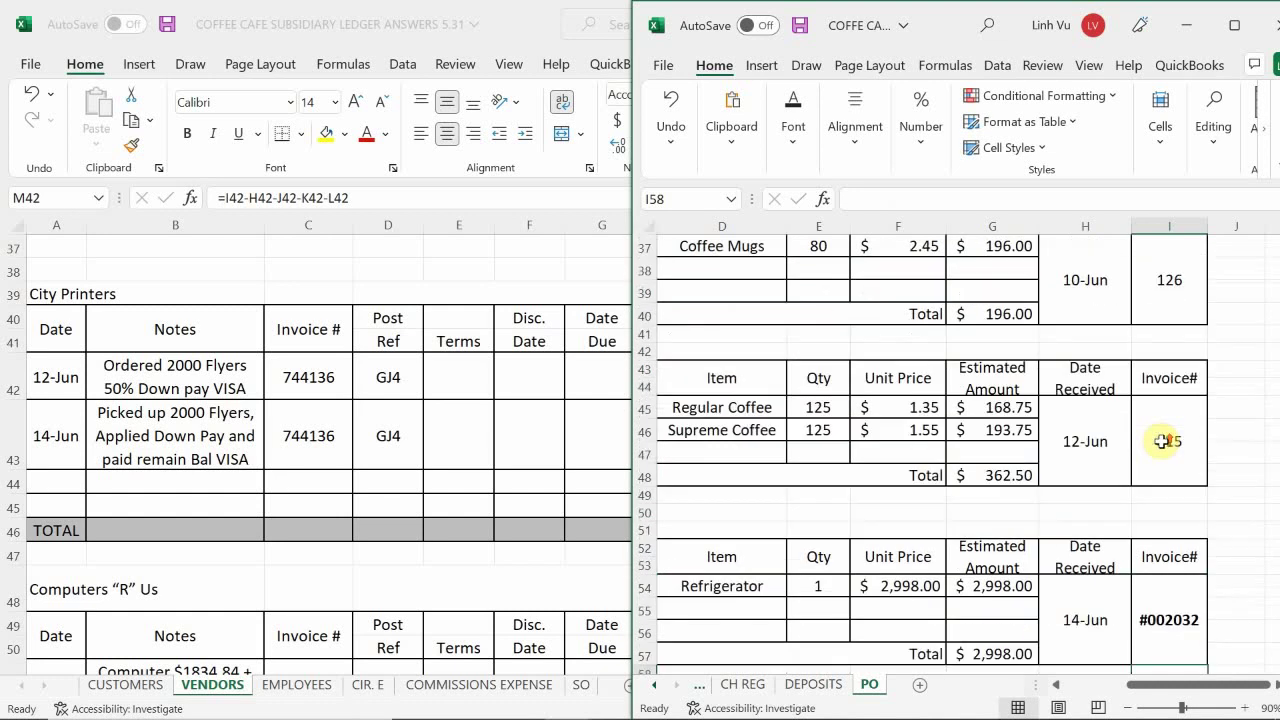
scroll(1153, 441, down, 2)
scroll(1153, 441, up, 3)
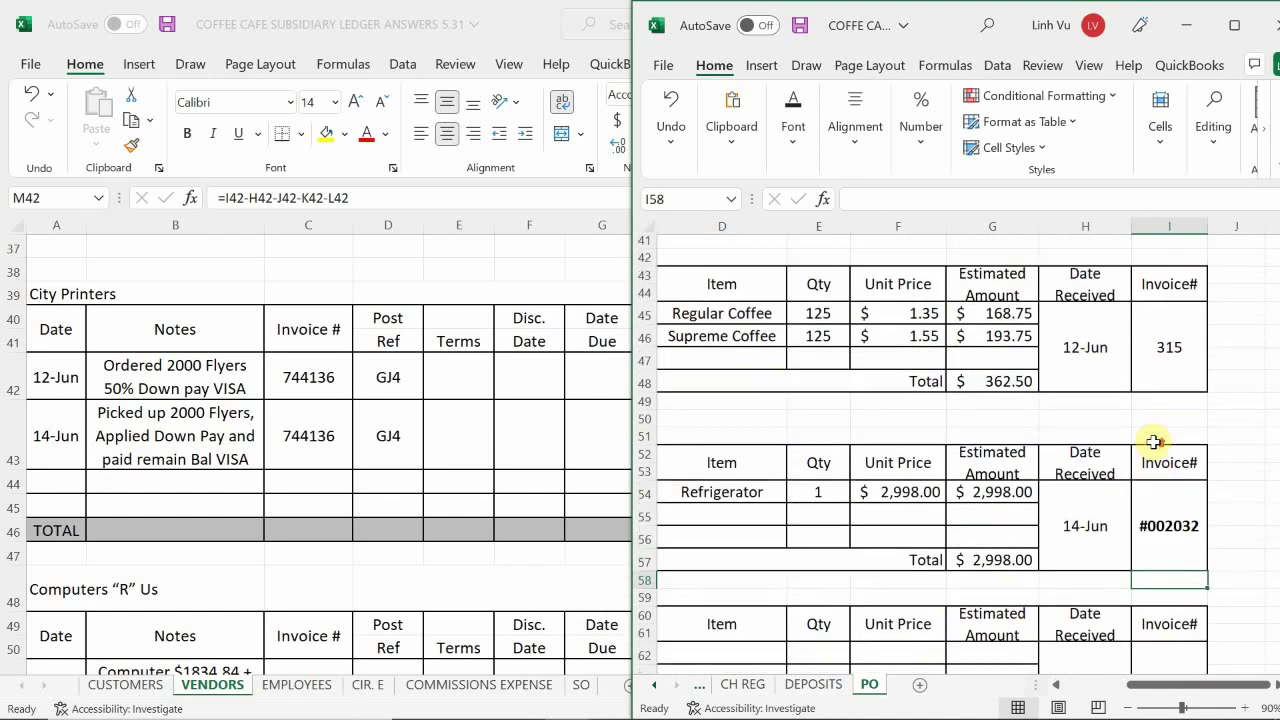
scroll(1153, 441, down, 4)
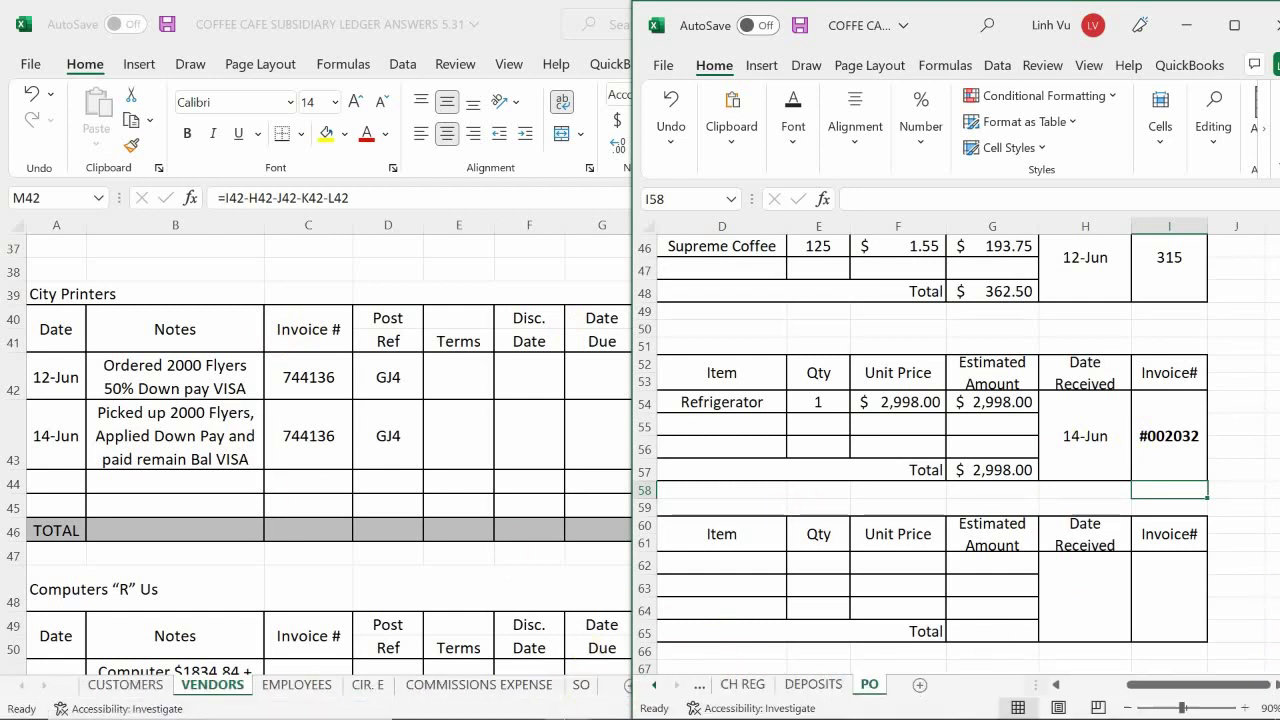
- Bring the Word assignment forward at the 14 June Restaurant Supplies receipt for 1000 medium and 1000 large cups
click(615, 700)
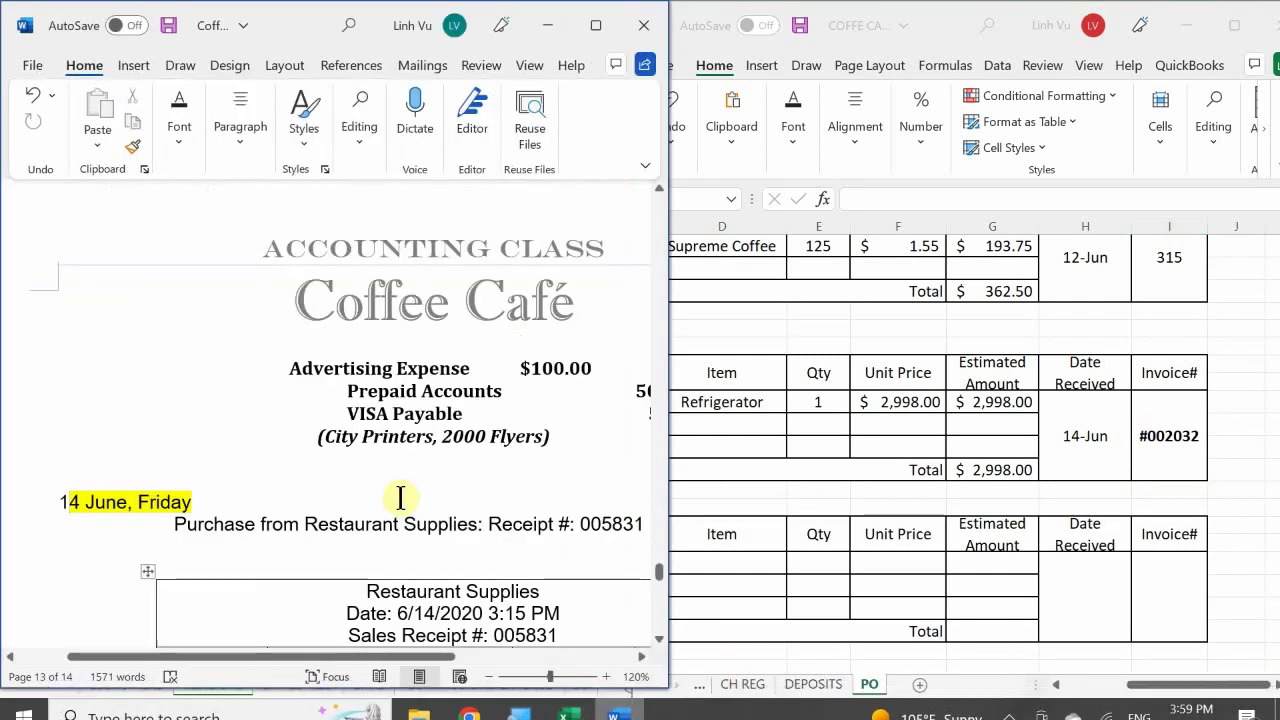
scroll(388, 482, up, 5)
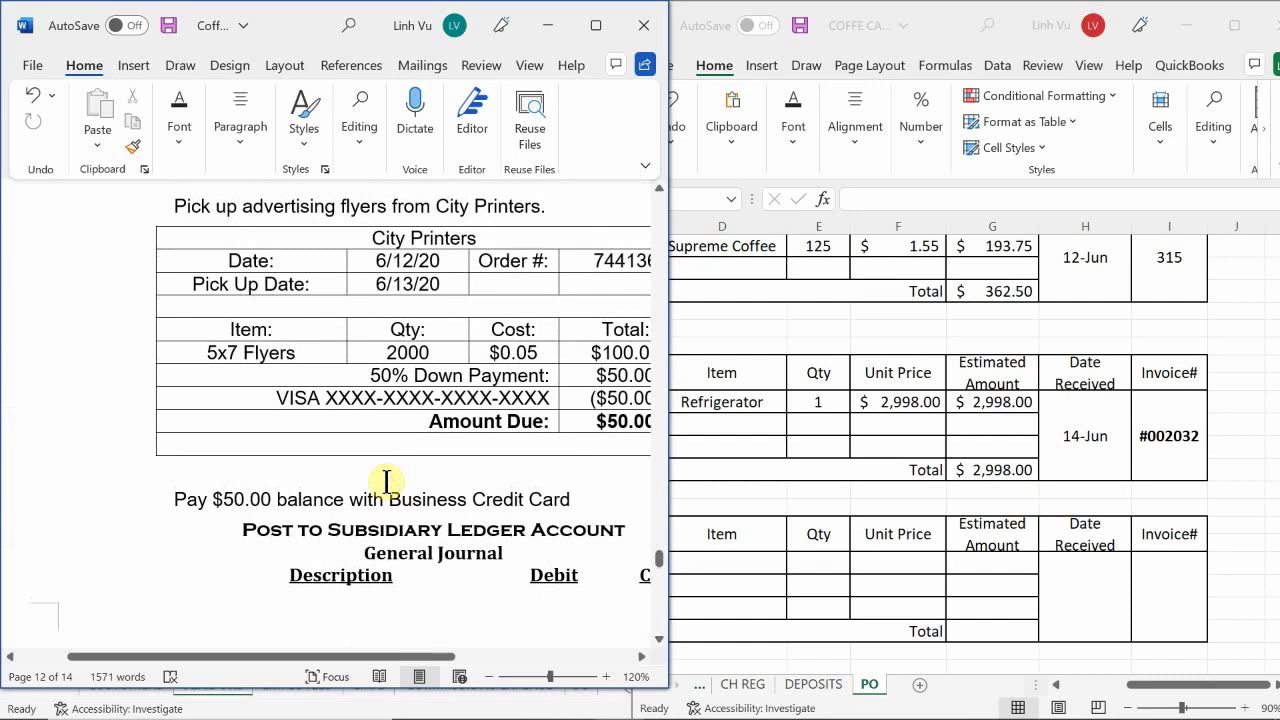
scroll(386, 482, up, 2)
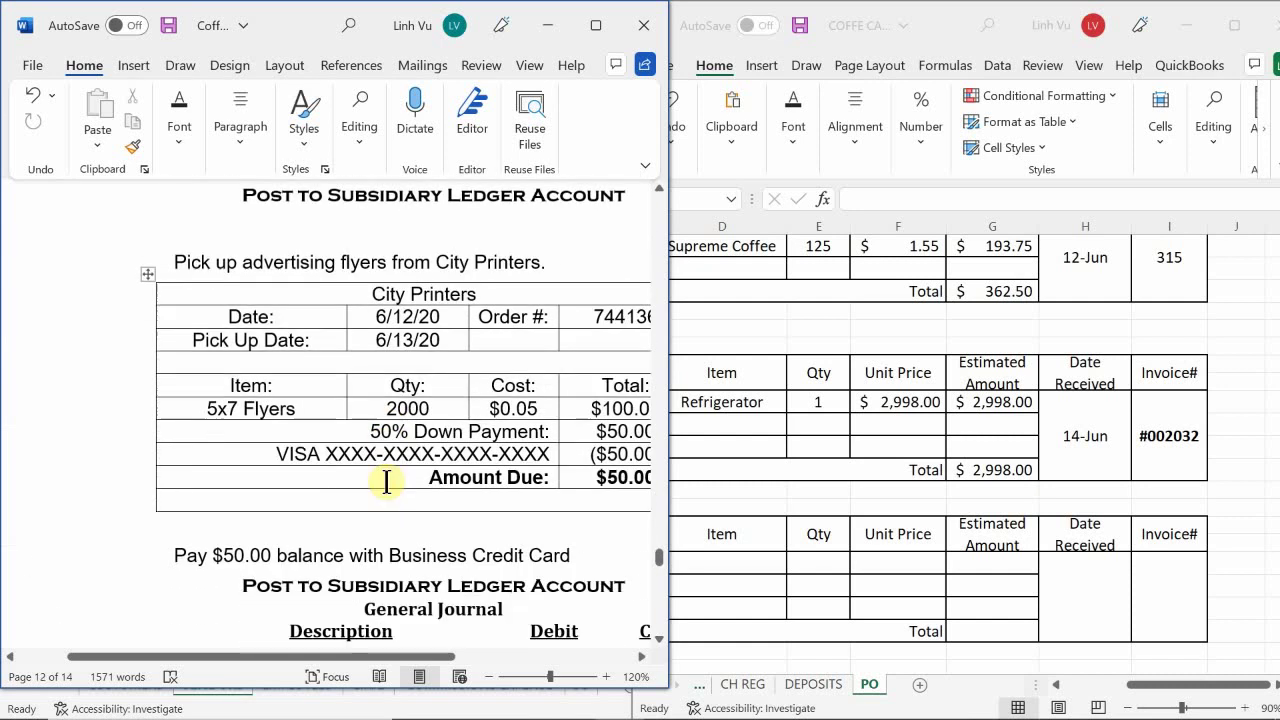
scroll(386, 482, down, 2)
scroll(386, 482, up, 10)
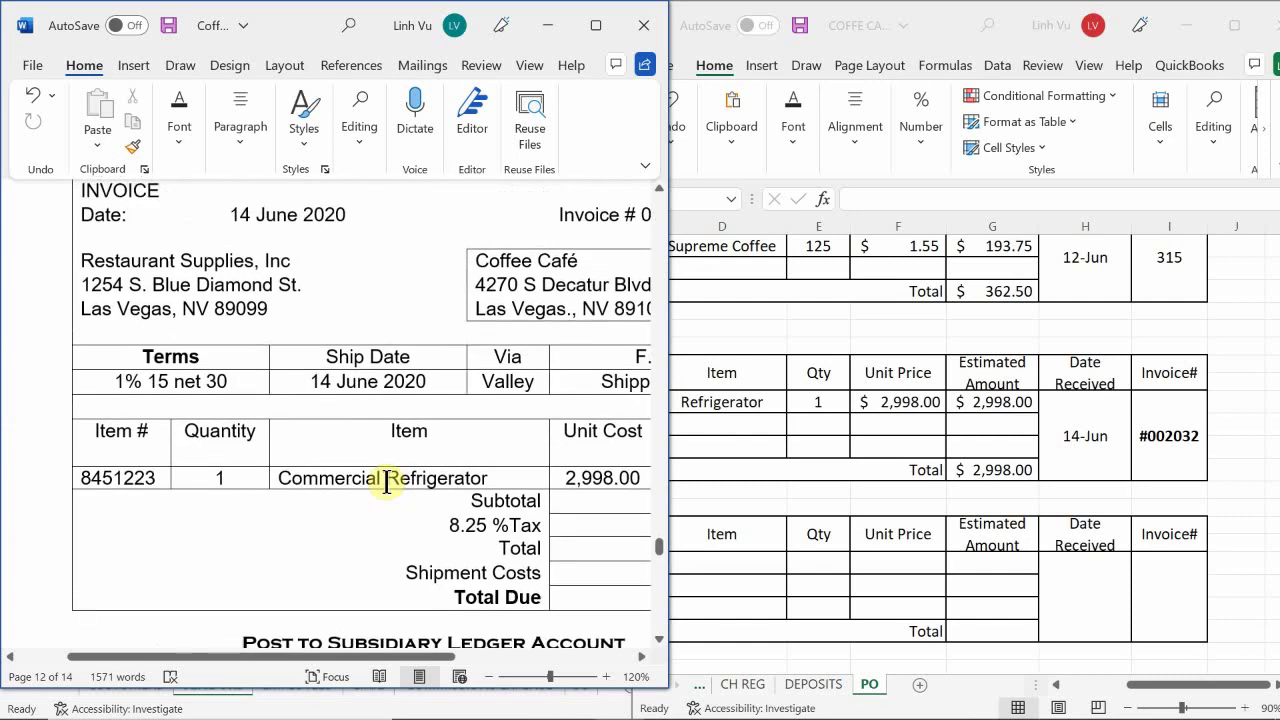
scroll(386, 482, down, 14)
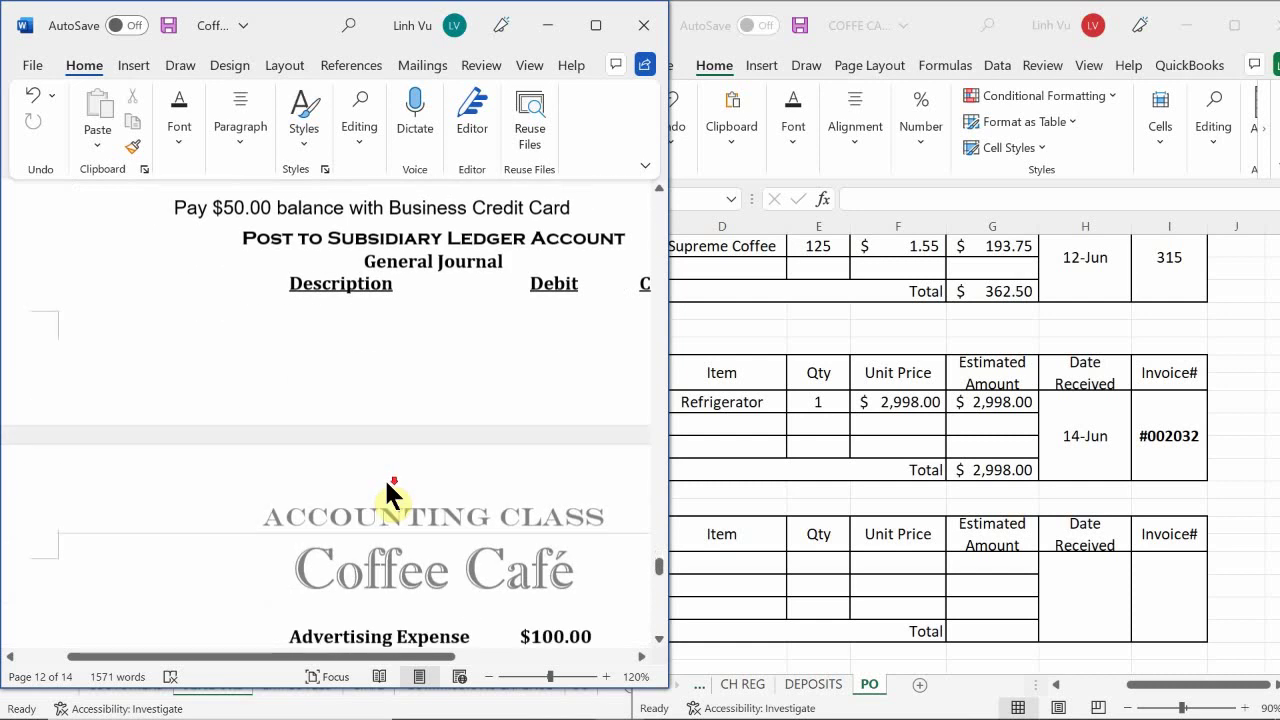
scroll(386, 482, down, 5)
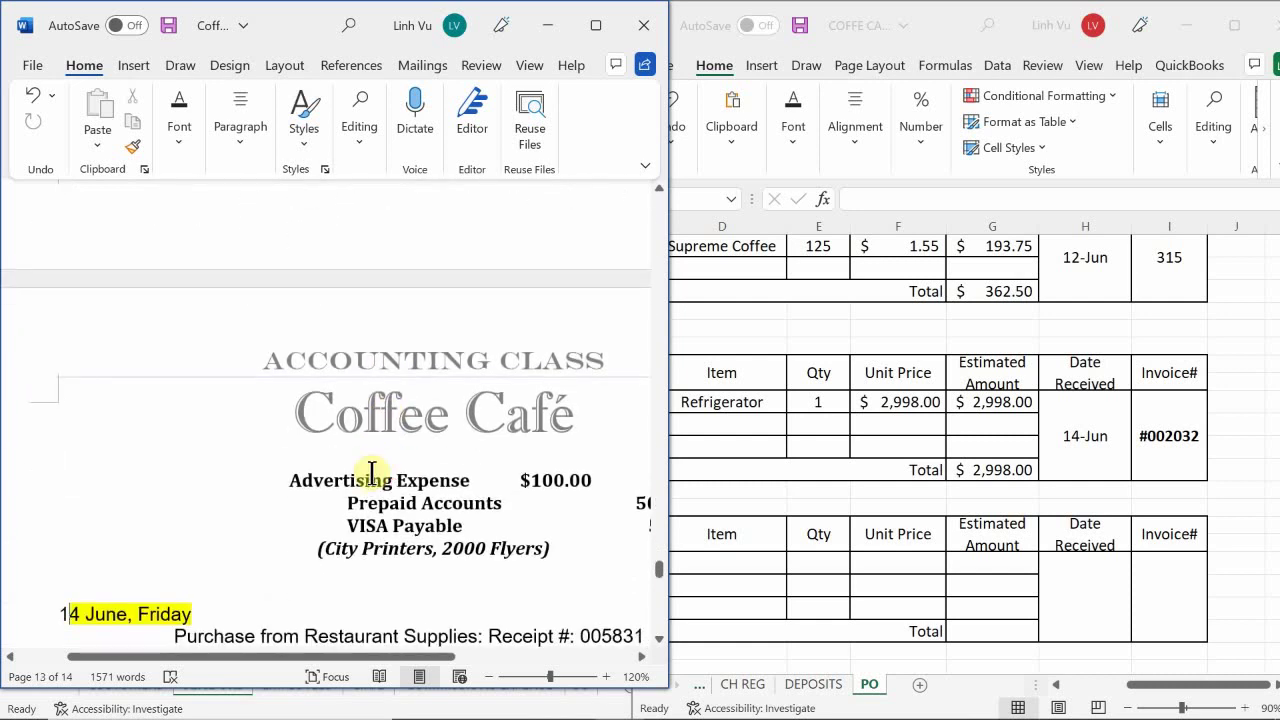
scroll(362, 420, down, 5)
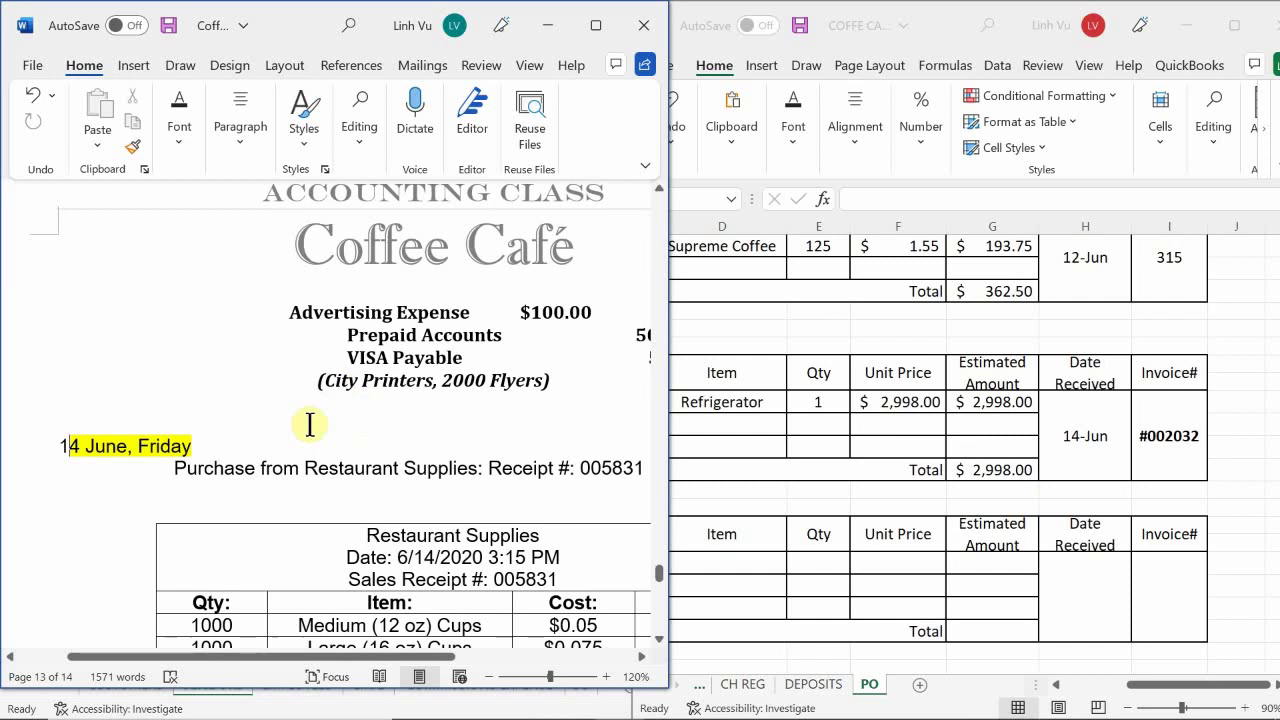
scroll(309, 425, down, 3)
scroll(310, 424, up, 5)
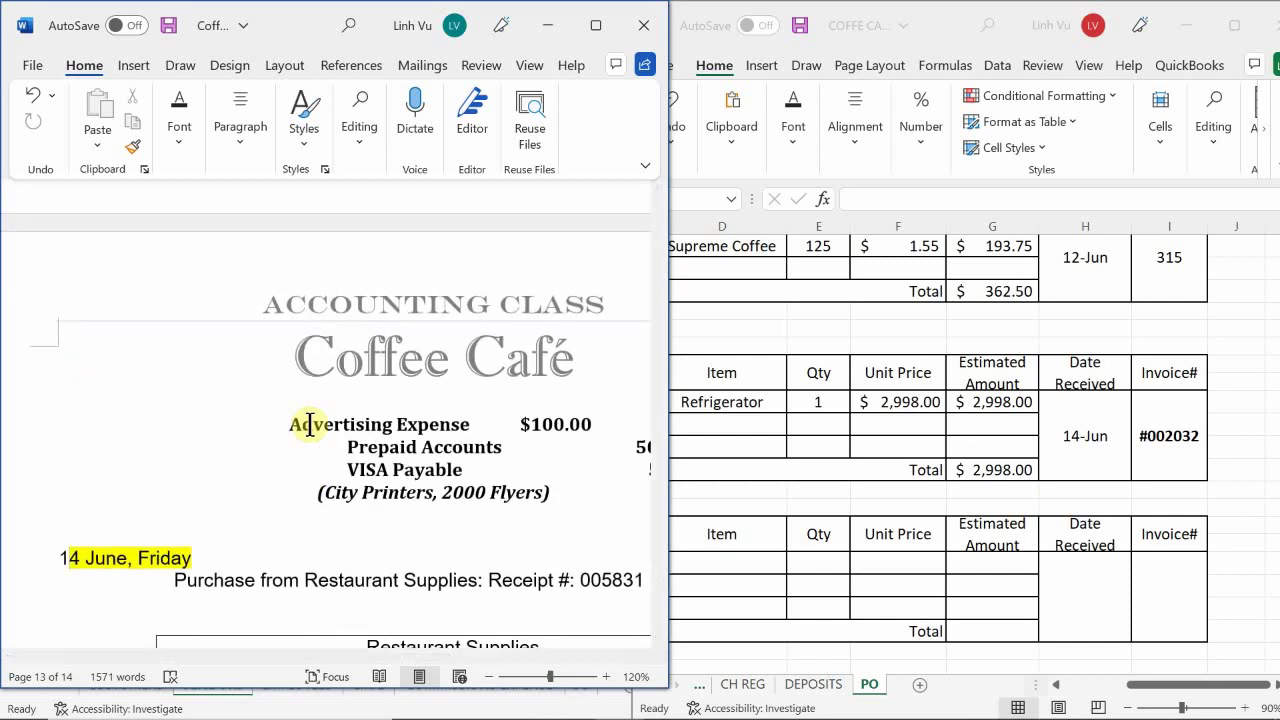
scroll(310, 424, down, 1)
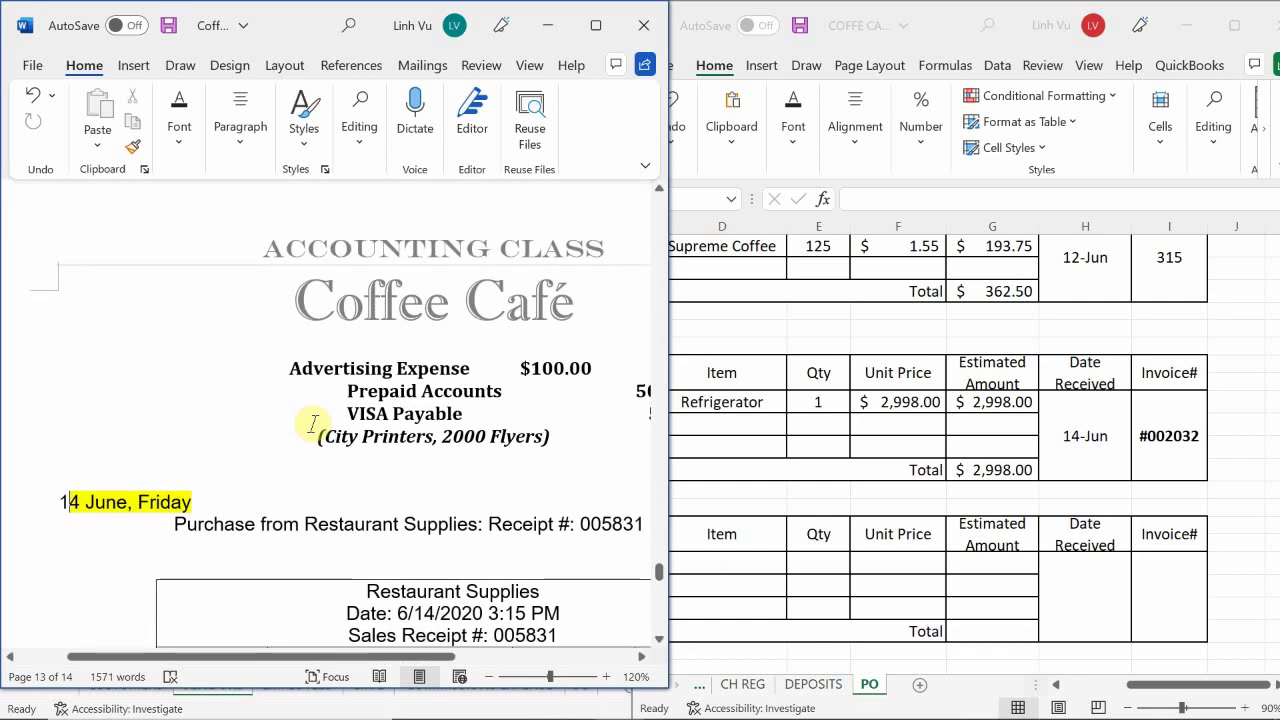
scroll(313, 424, down, 1)
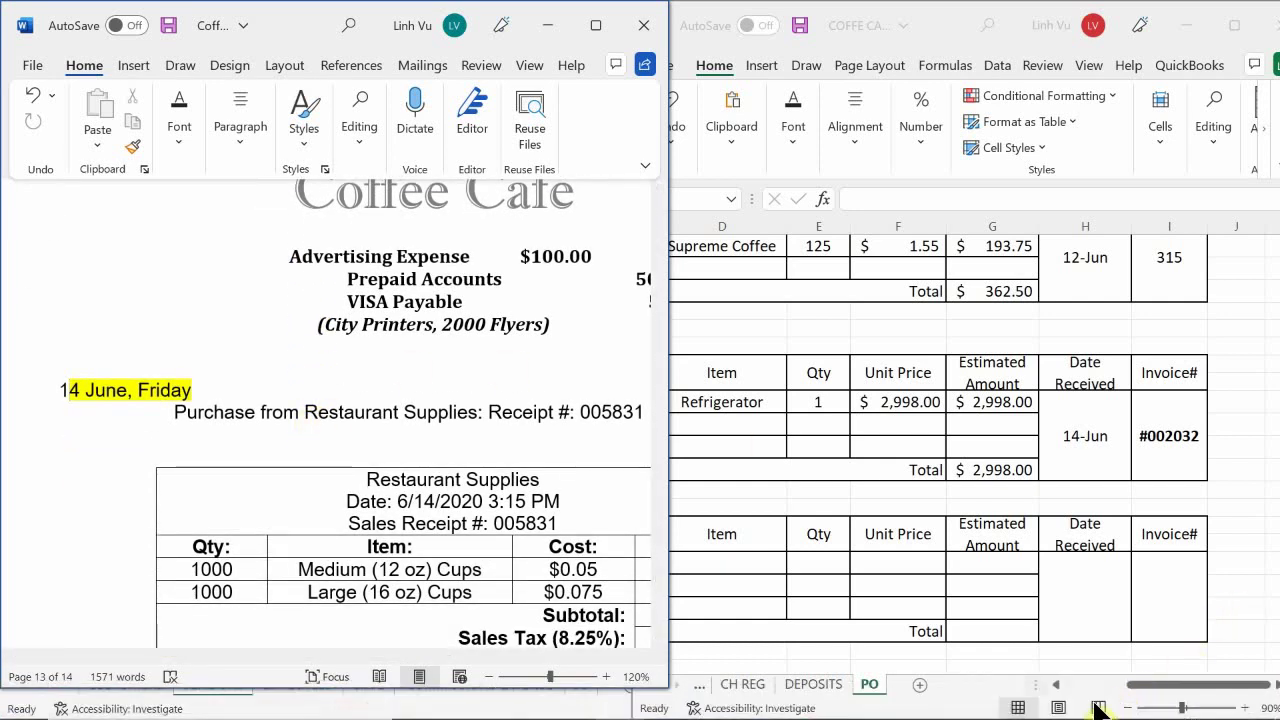
click(1009, 701)
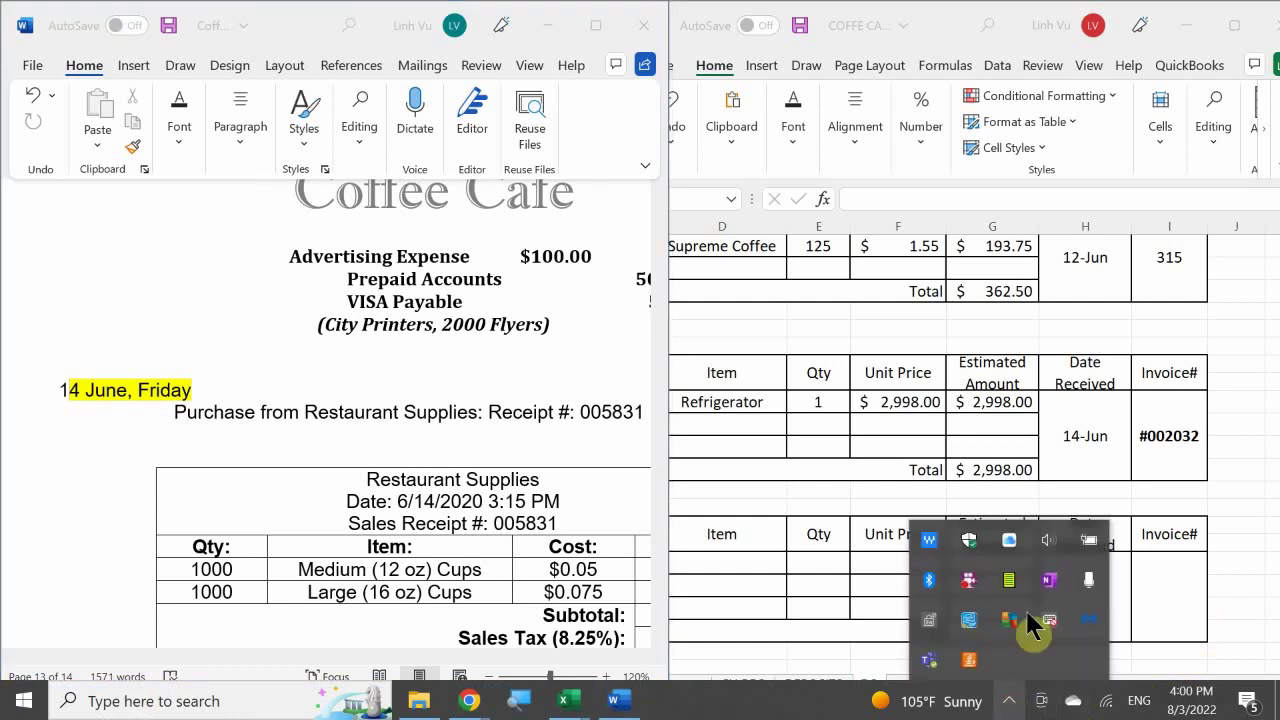
right_click(971, 578)
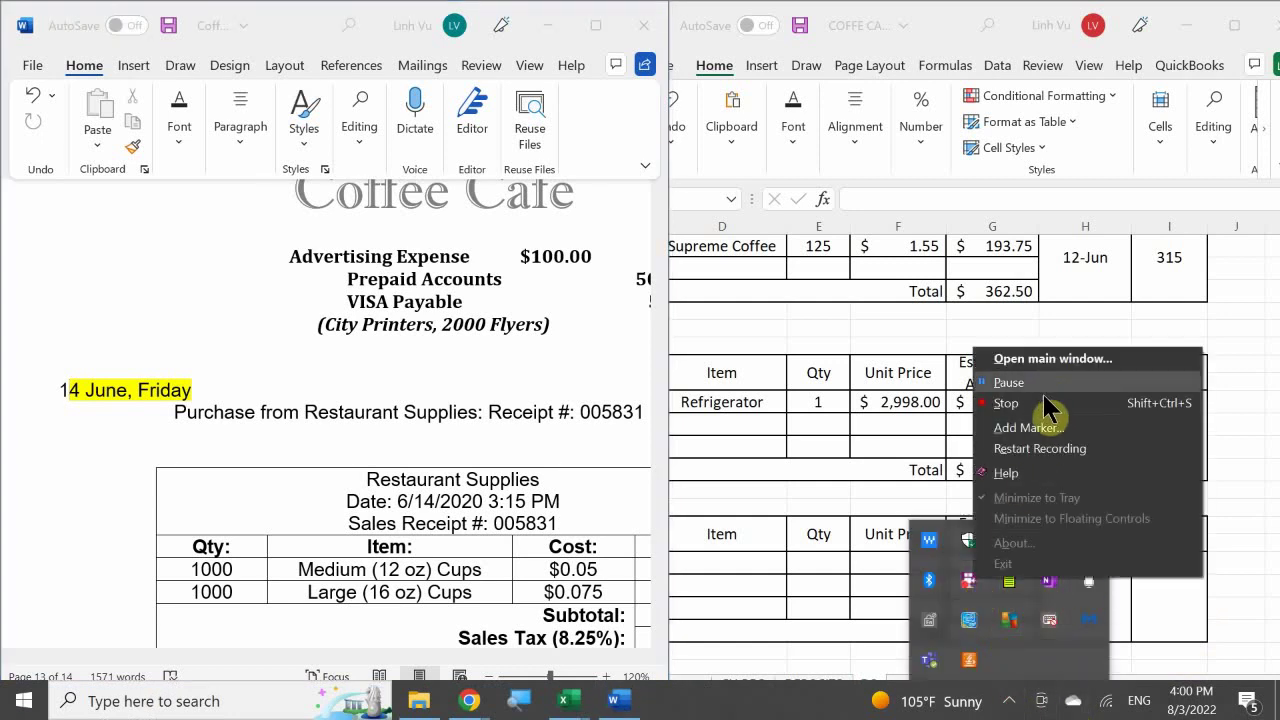